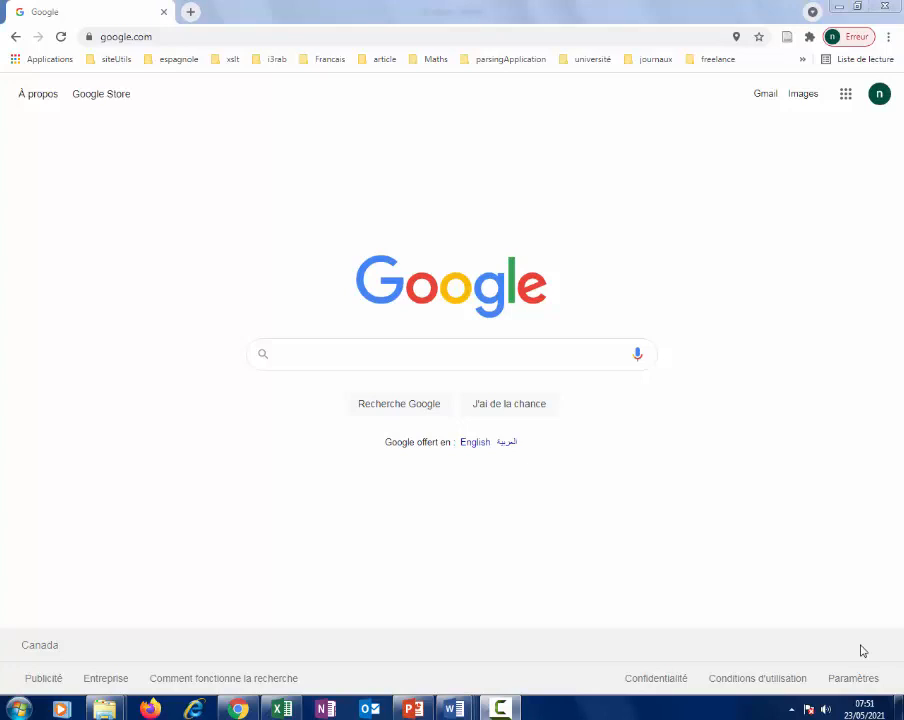
Search Google for 'erp odoo'.
click(407, 356)
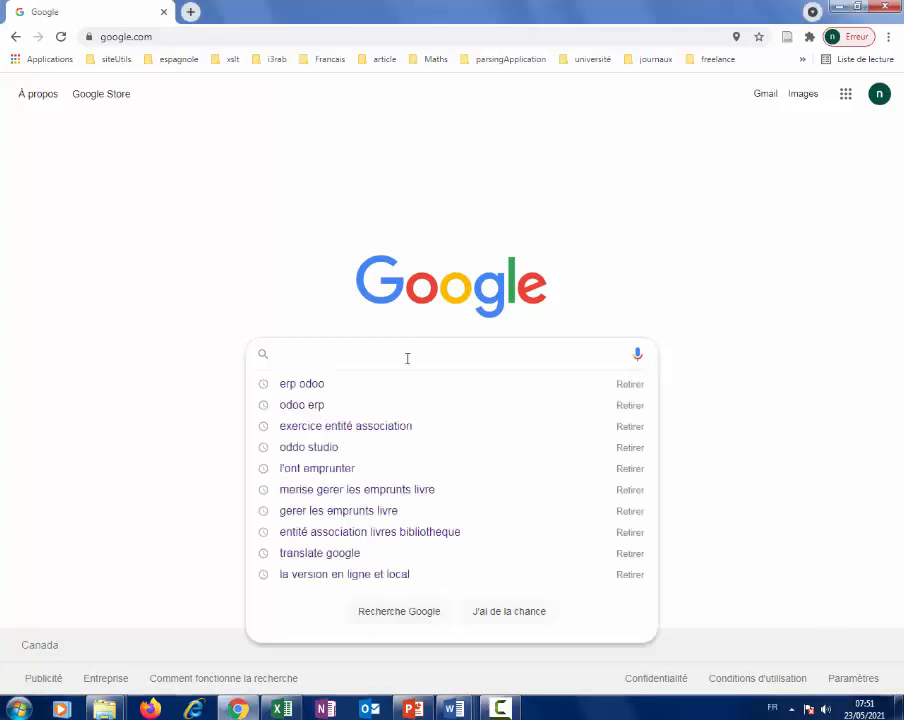
click(284, 318)
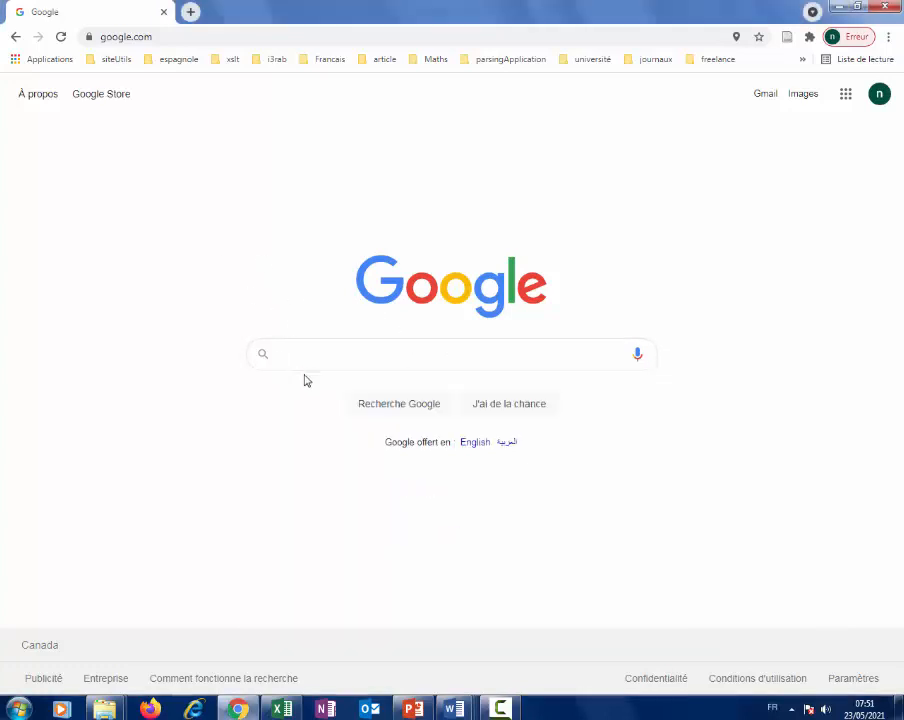
click(317, 355)
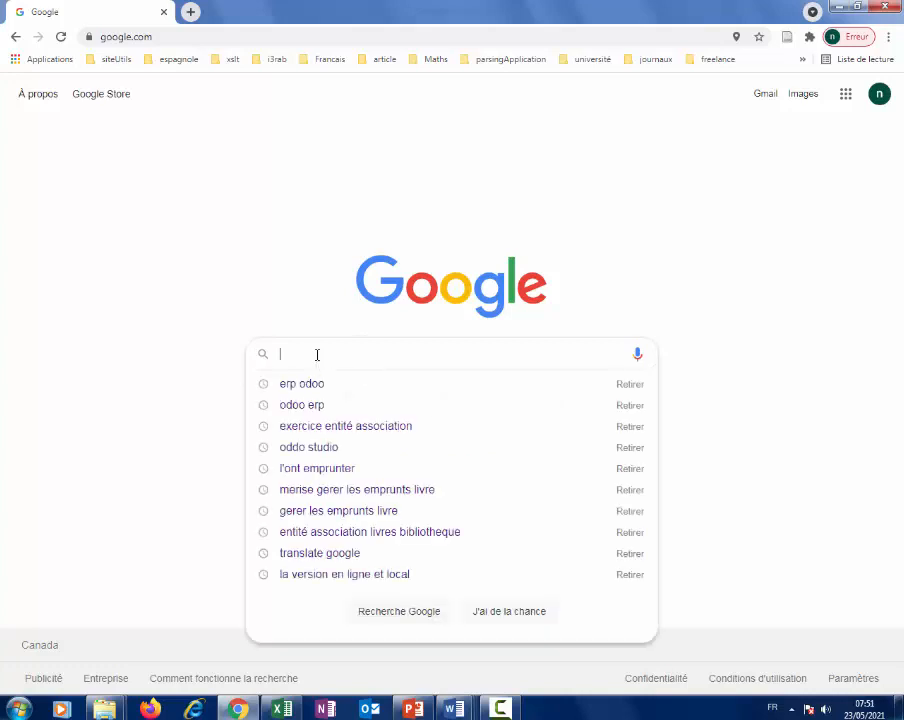
text(er)
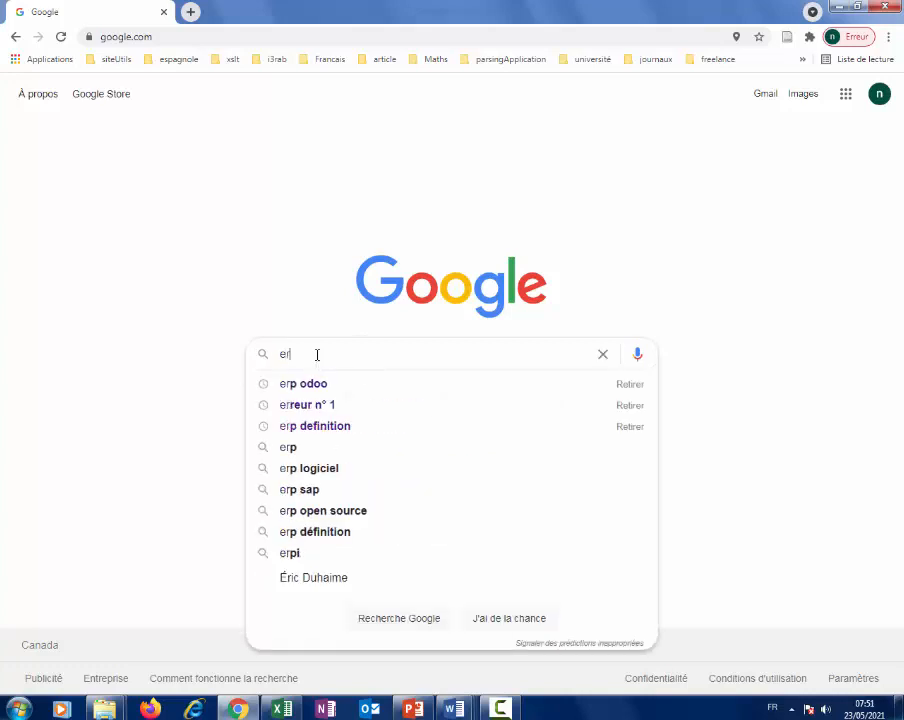
text(p od)
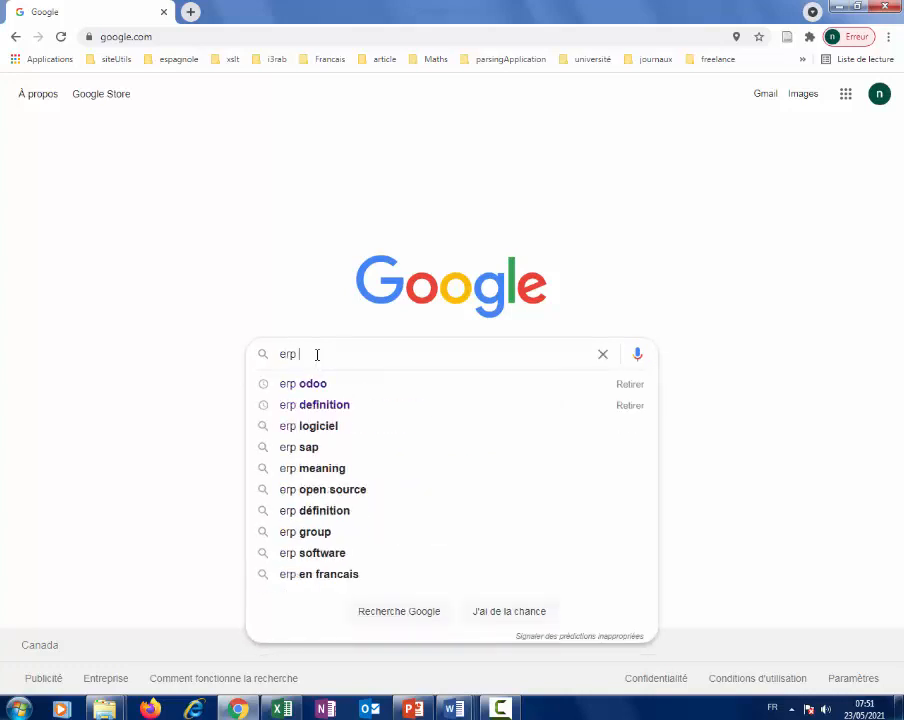
text(oo)
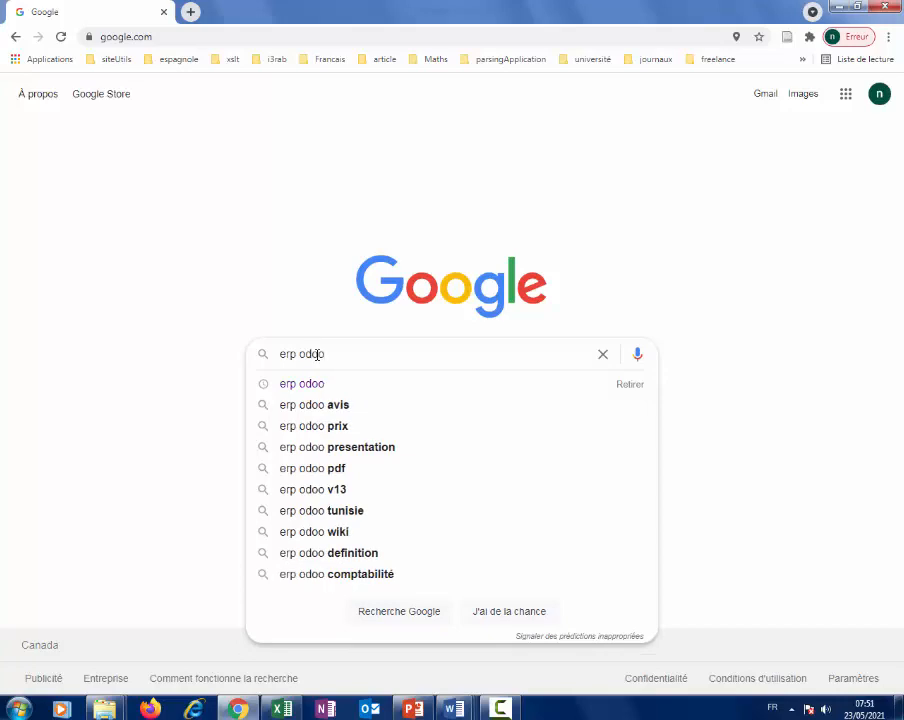
key(Return)
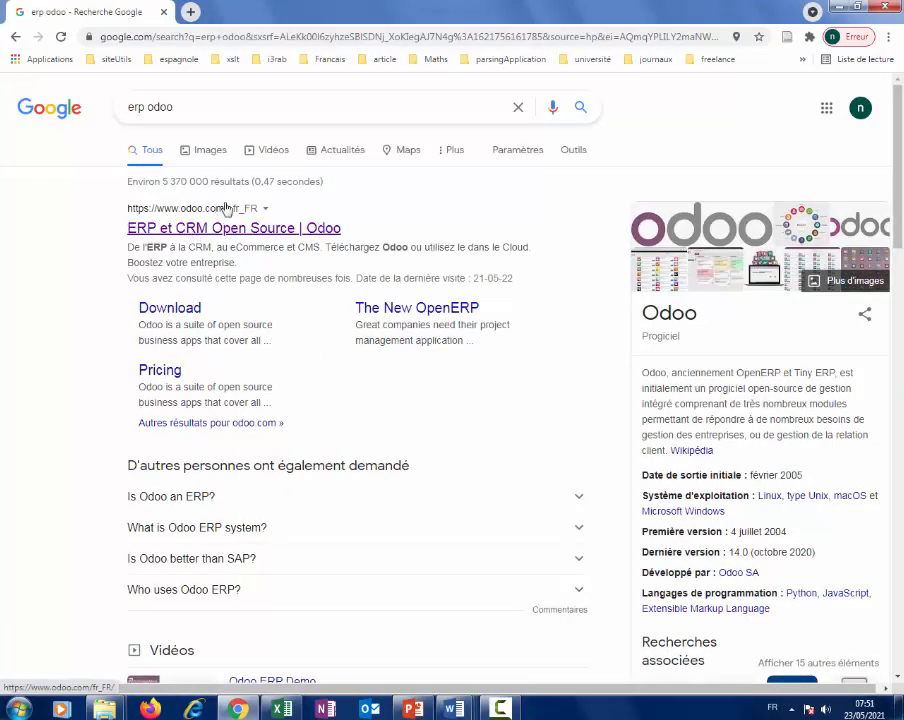
Open the 'ERP et CRM Open Source | Odoo' result and scroll down the home page.
click(211, 234)
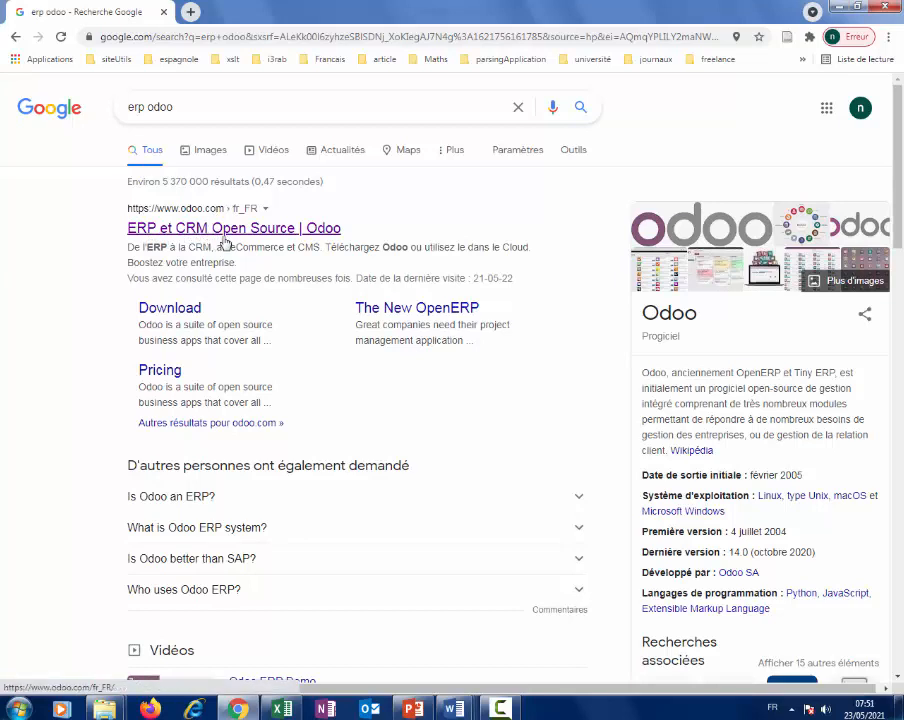
click(256, 233)
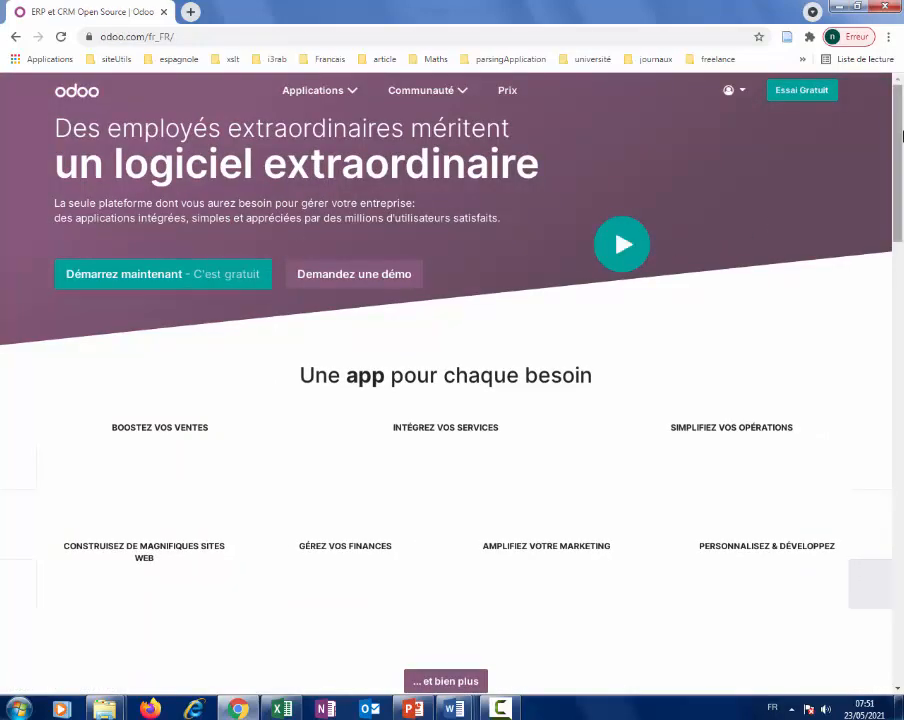
mouse_move(900, 118)
mouse_down()
mouse_move(901, 130)
mouse_move(901, 95)
mouse_up()
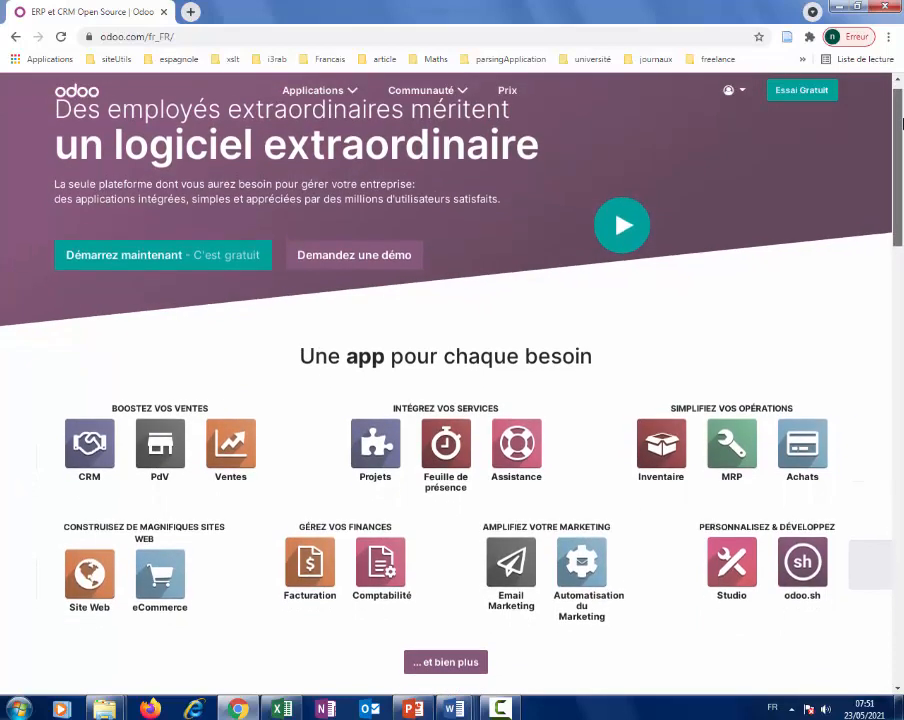
mouse_move(901, 129)
mouse_down()
mouse_move(901, 157)
mouse_move(900, 120)
mouse_up()
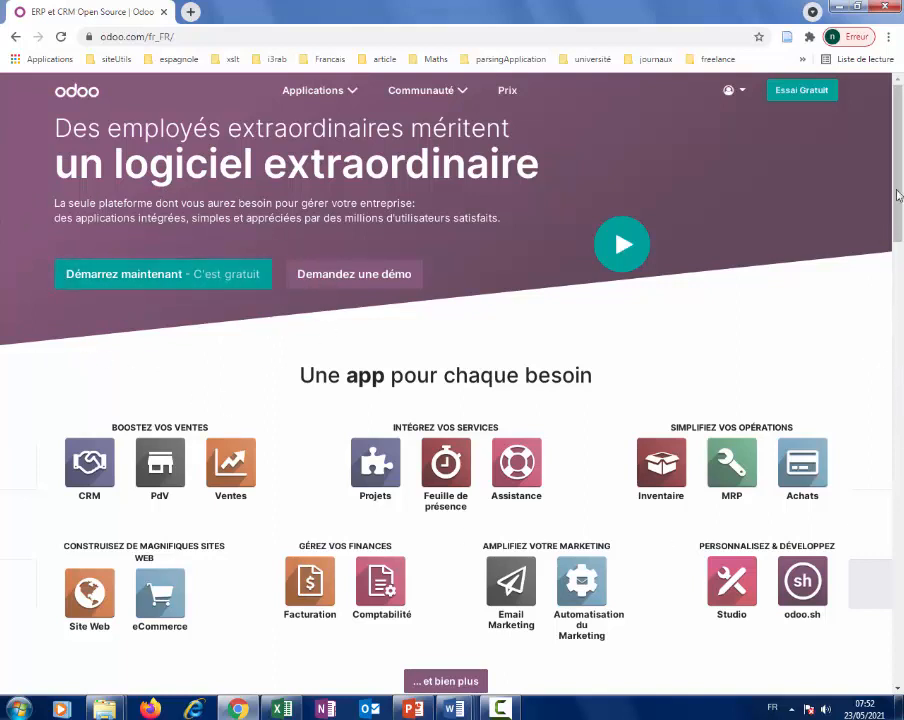
drag(897, 210, 900, 663)
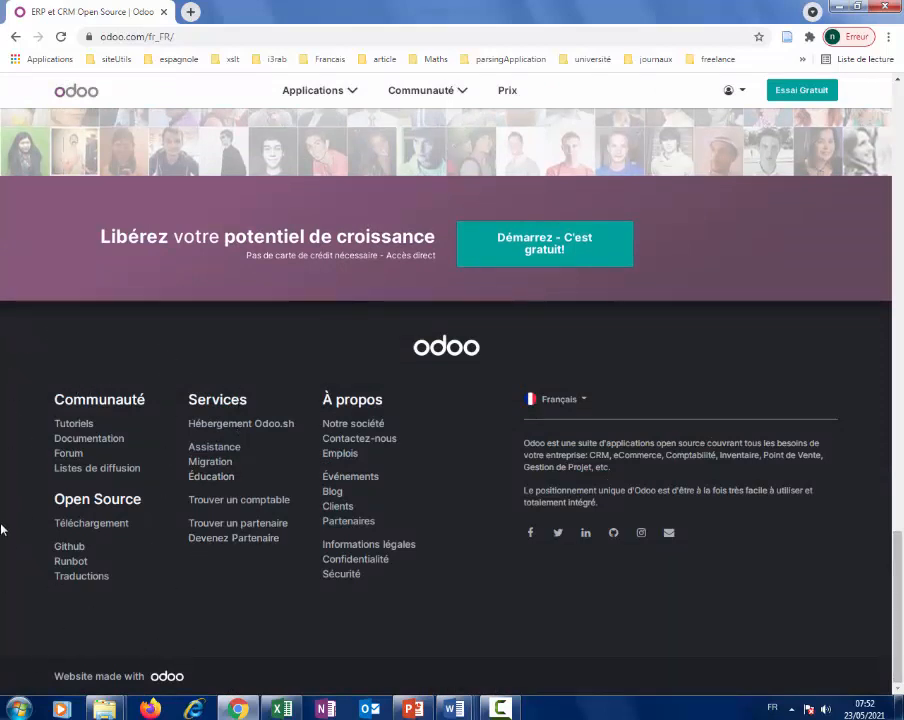
click(93, 526)
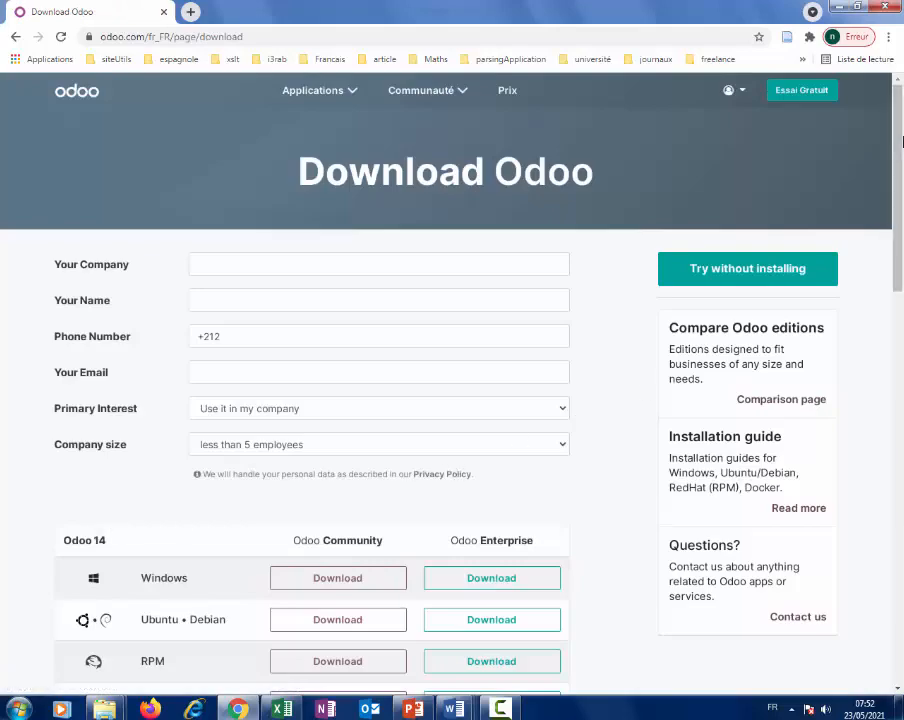
scroll(900, 172, down, 2)
scroll(900, 172, up, 2)
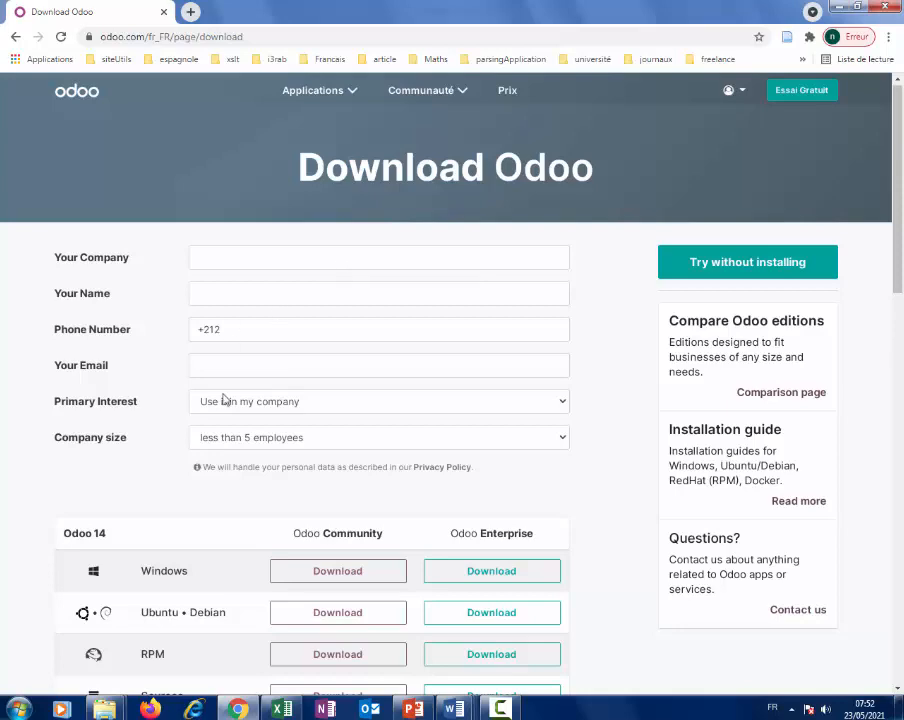
drag(900, 226, 888, 280)
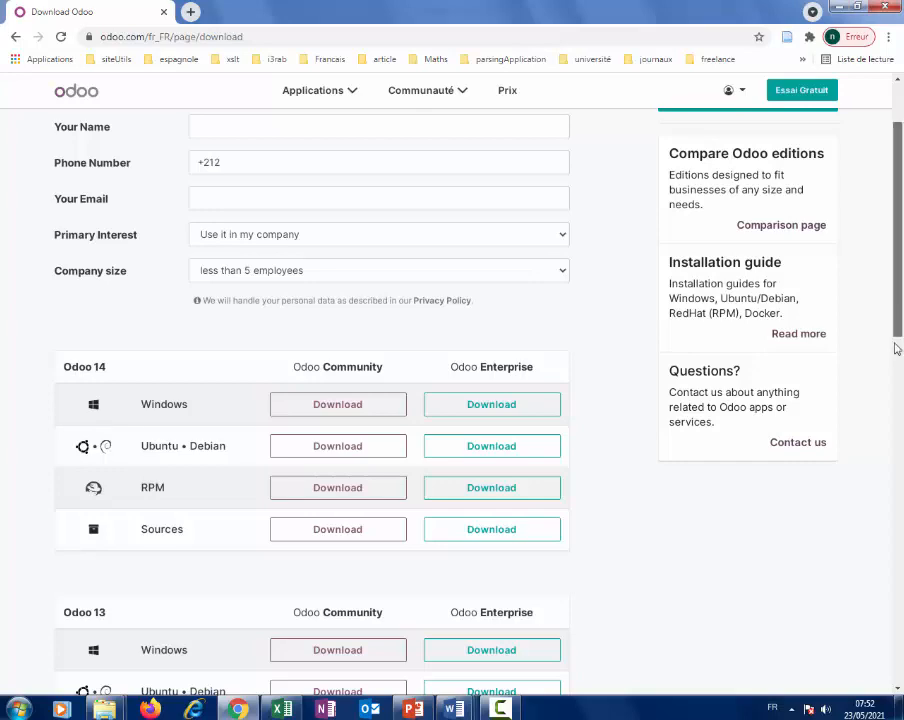
scroll(876, 410, down, 3)
scroll(856, 508, down, 2)
scroll(844, 450, up, 4)
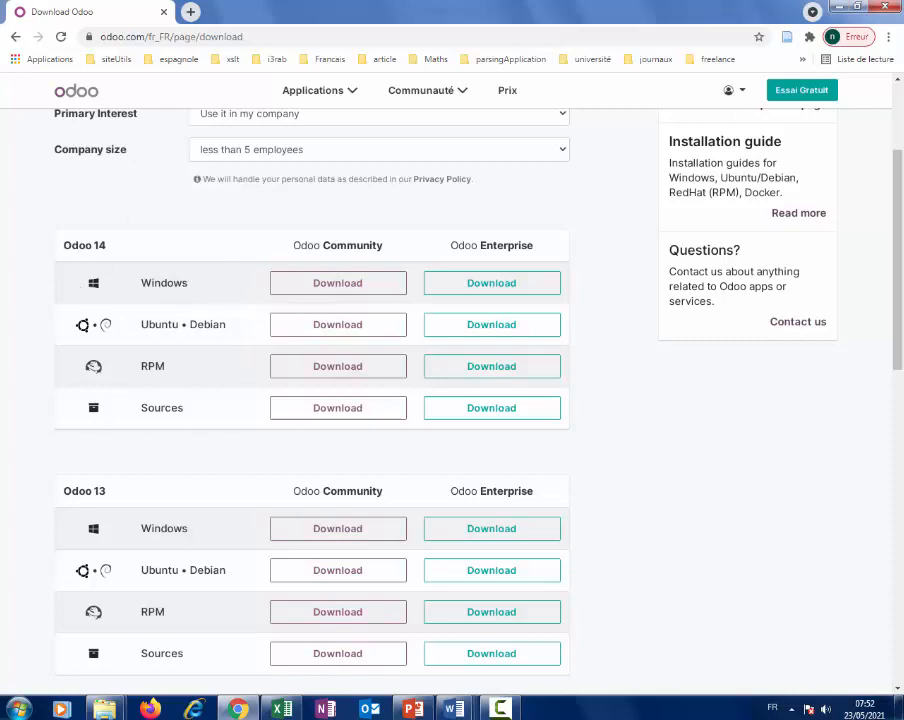
scroll(897, 344, up, 3)
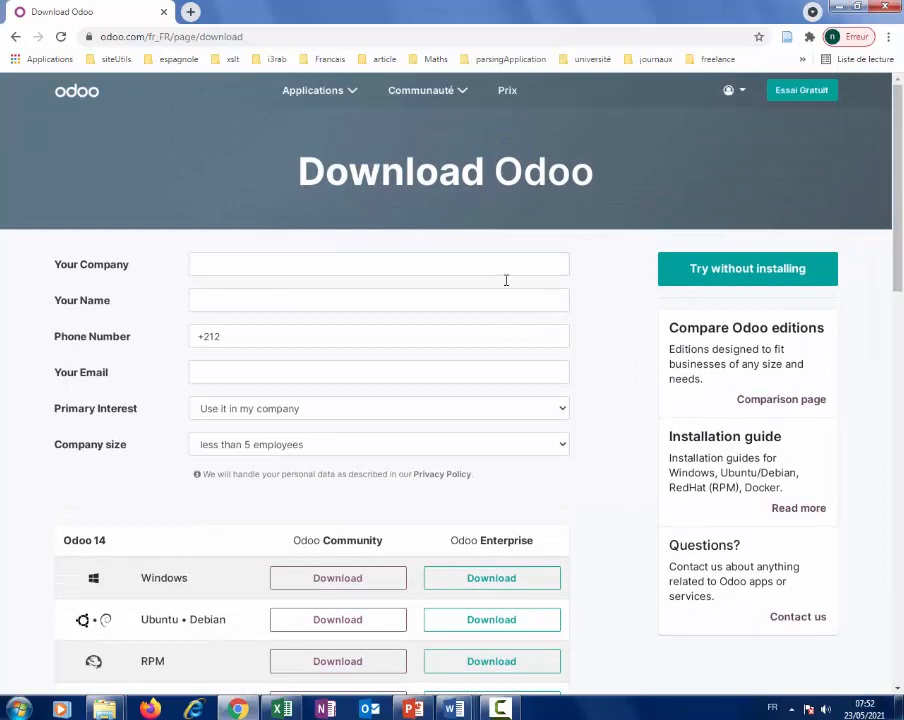
click(14, 36)
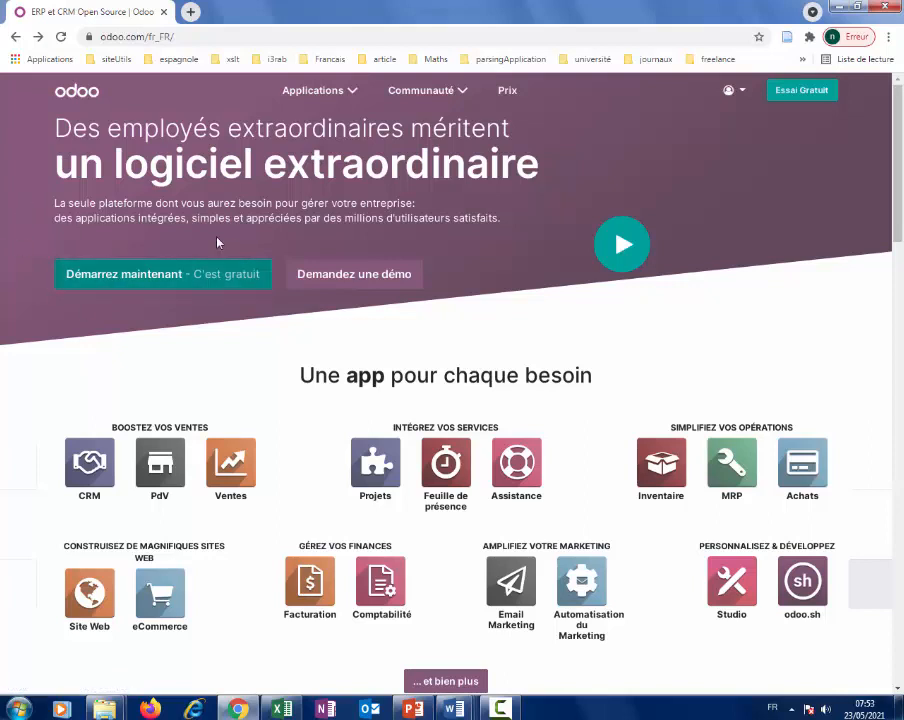
Via 'Démarrez maintenant', select only the Studio tile under Personnalisations and continue.
click(157, 277)
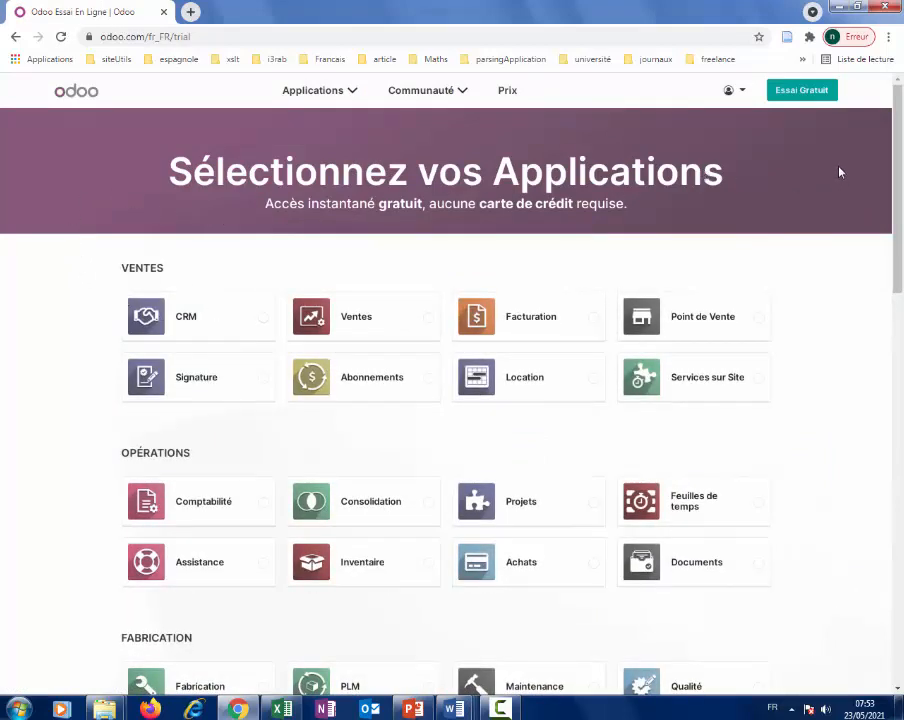
scroll(900, 162, down, 2)
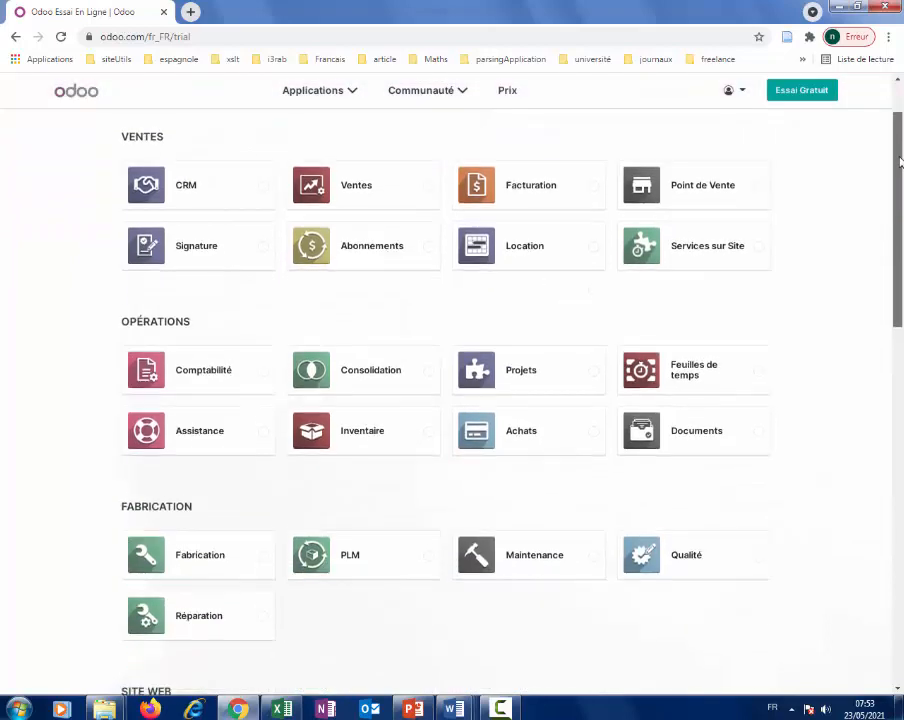
scroll(899, 145, down, 1)
scroll(898, 125, up, 3)
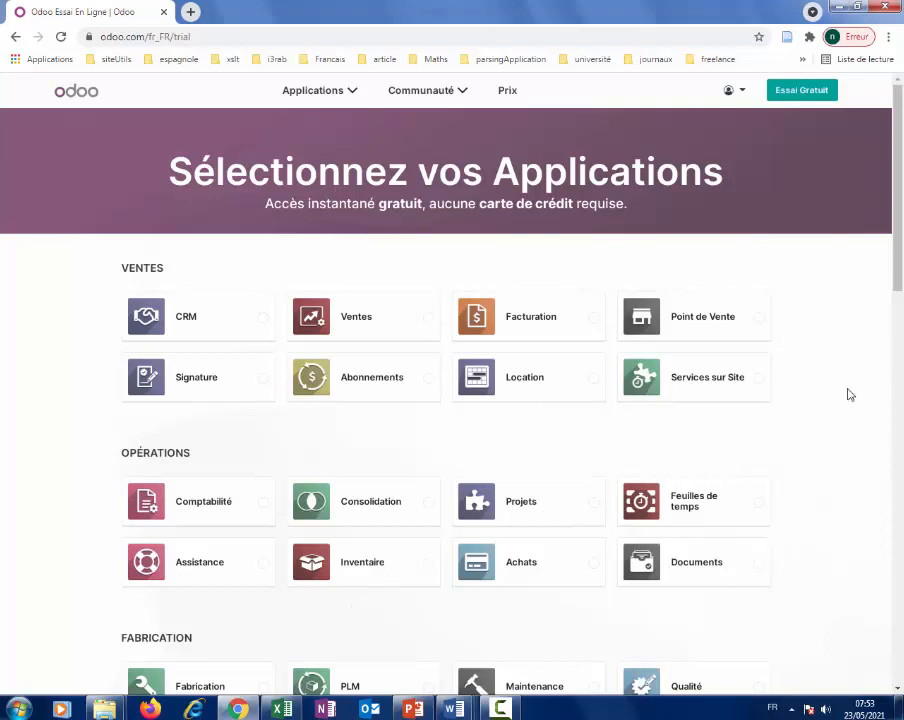
drag(900, 172, 898, 532)
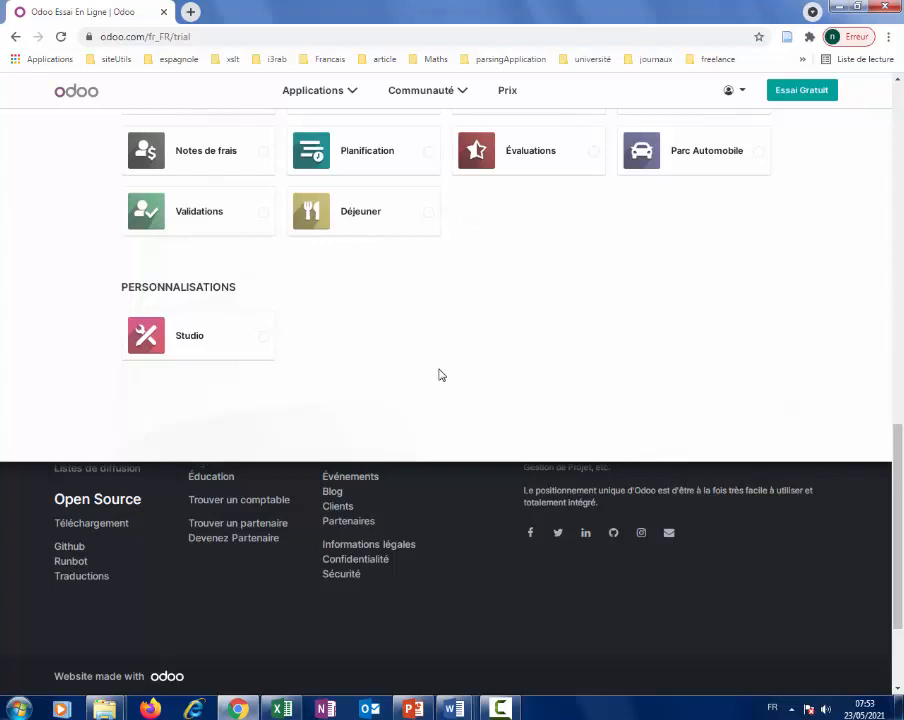
click(500, 708)
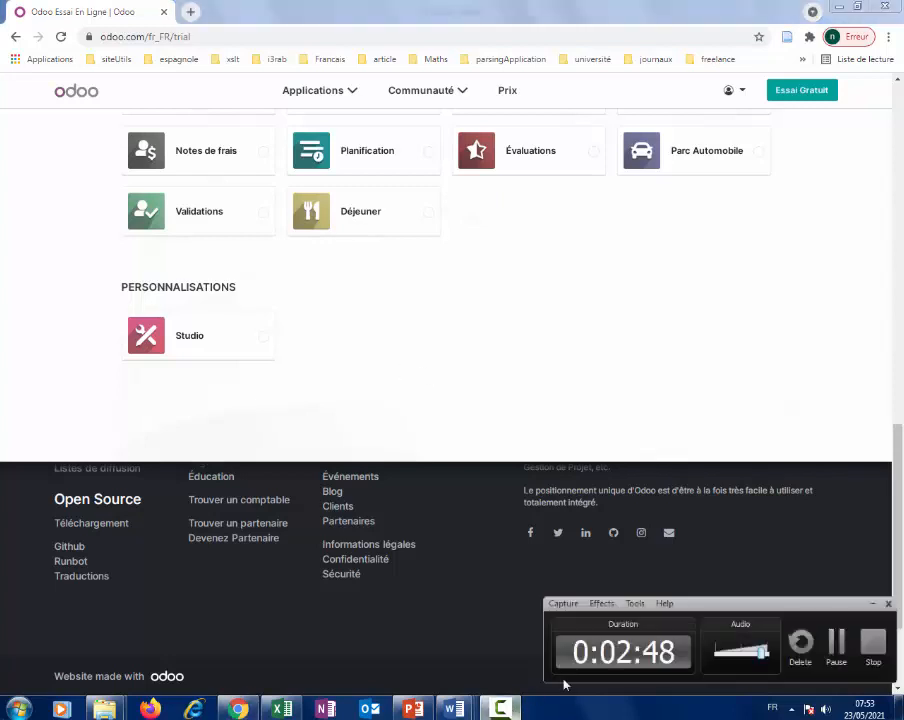
click(836, 643)
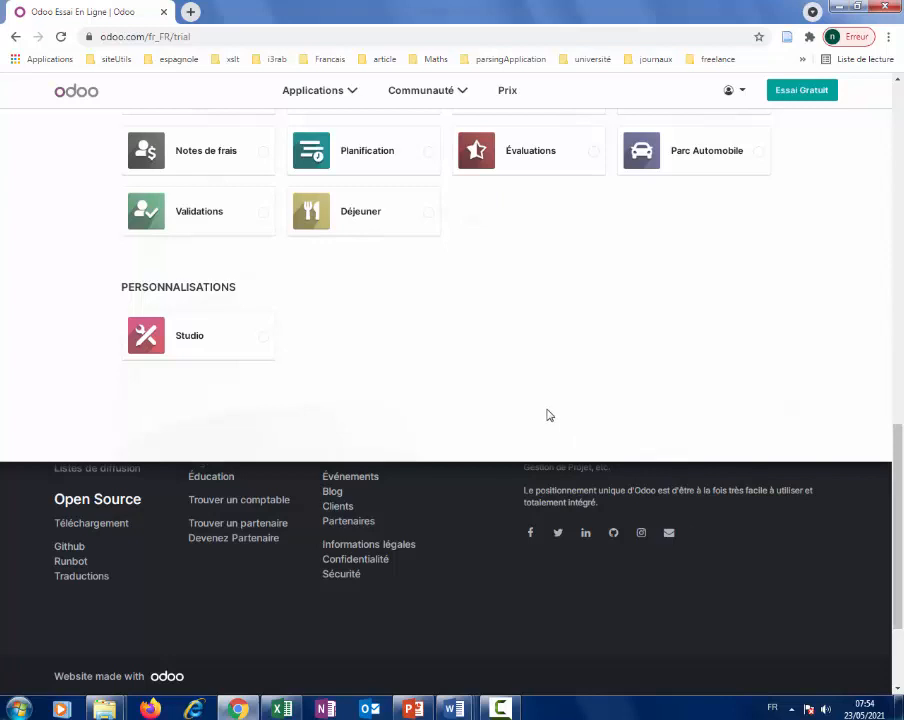
scroll(502, 358, up, 2)
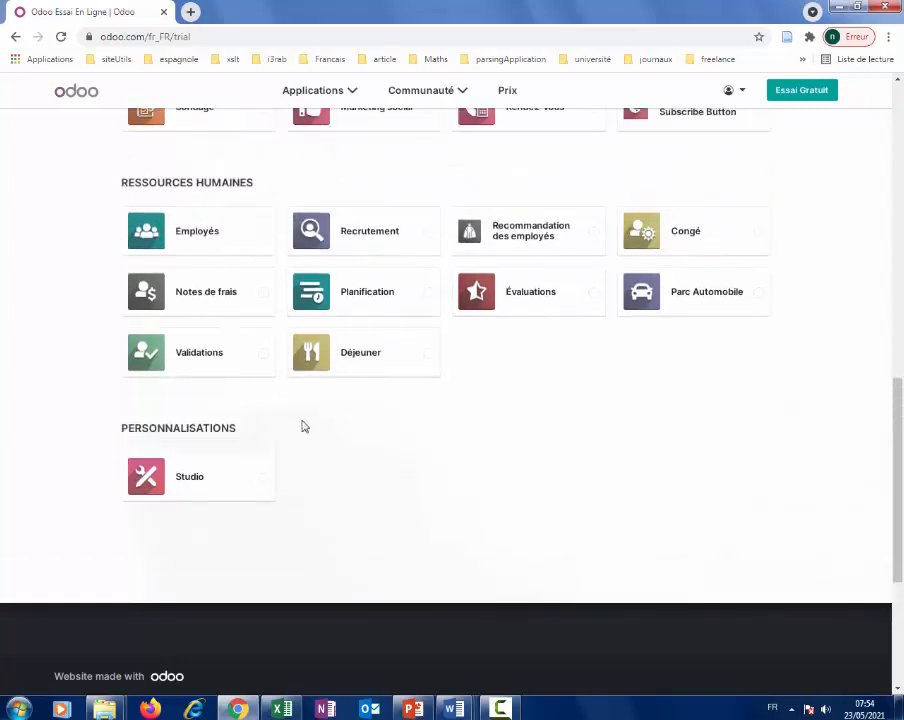
click(170, 476)
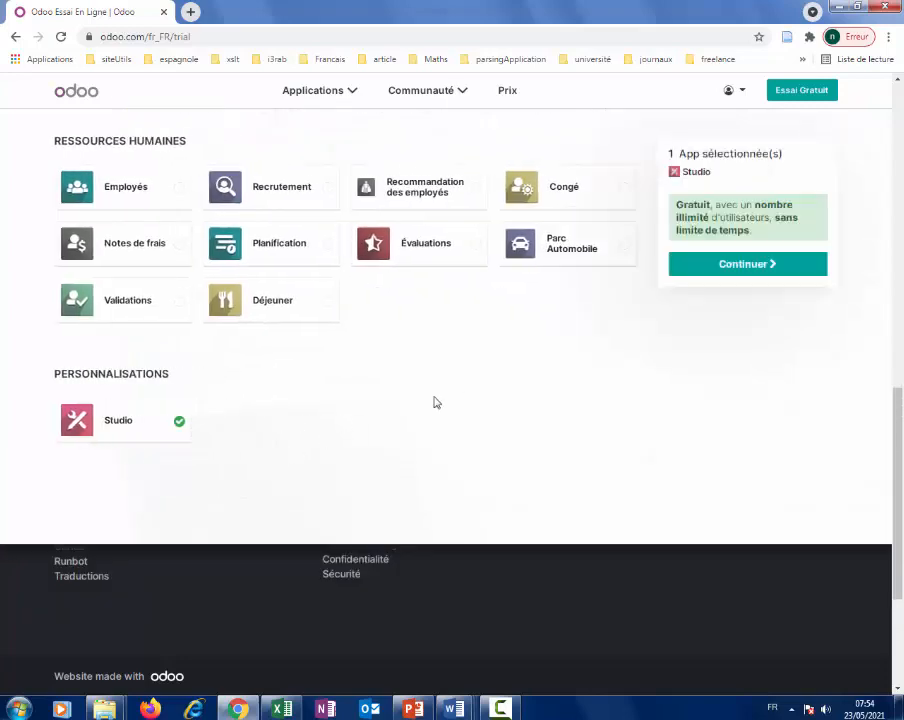
click(744, 266)
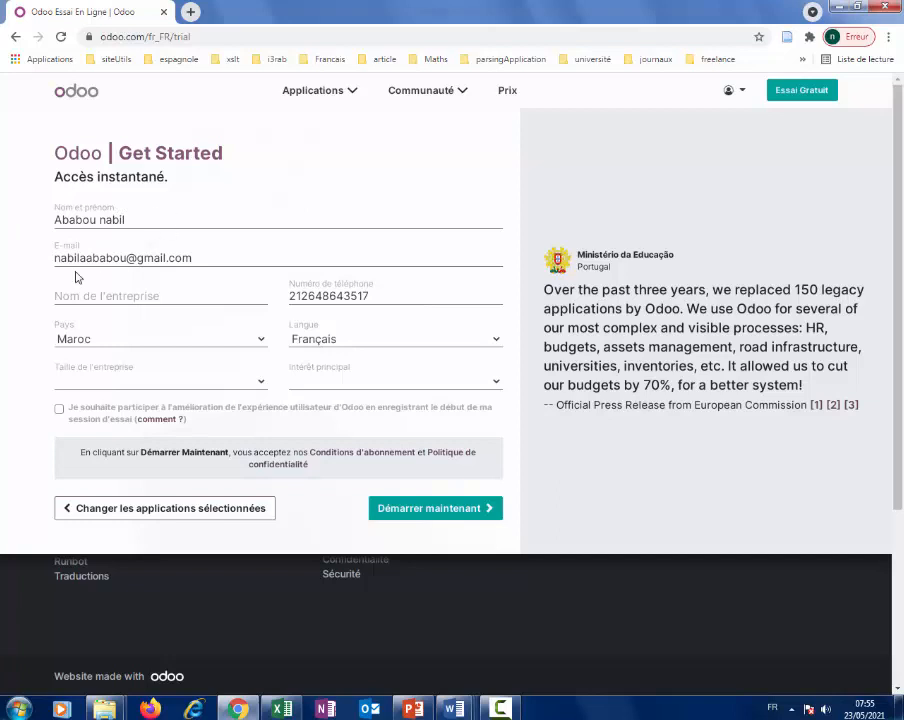
Type a draft company name ending in 'Emprunt' into the Nom de l'entreprise field.
click(193, 298)
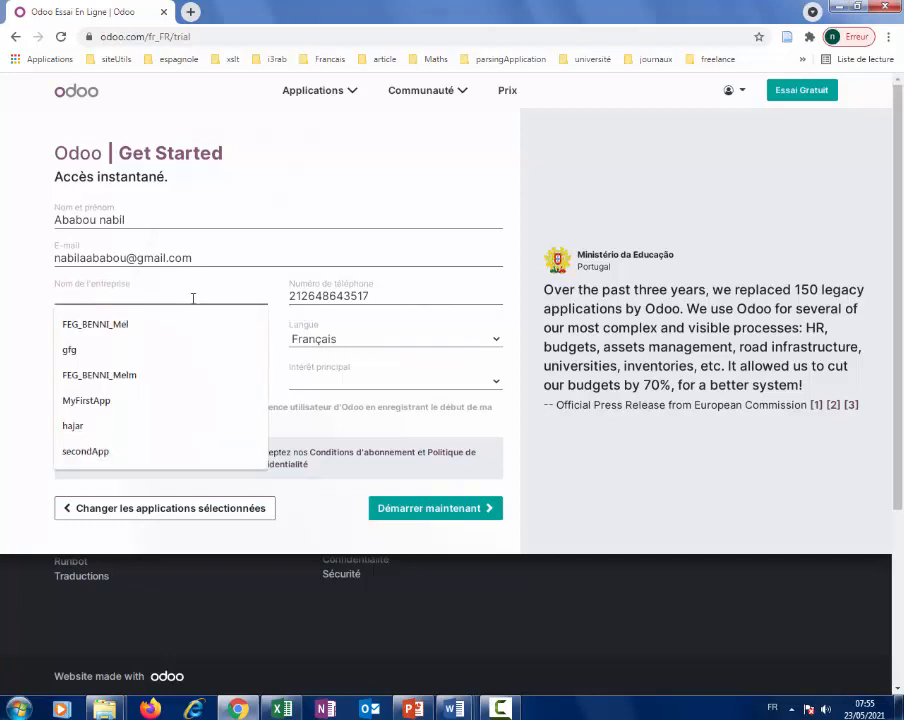
text(gerer)
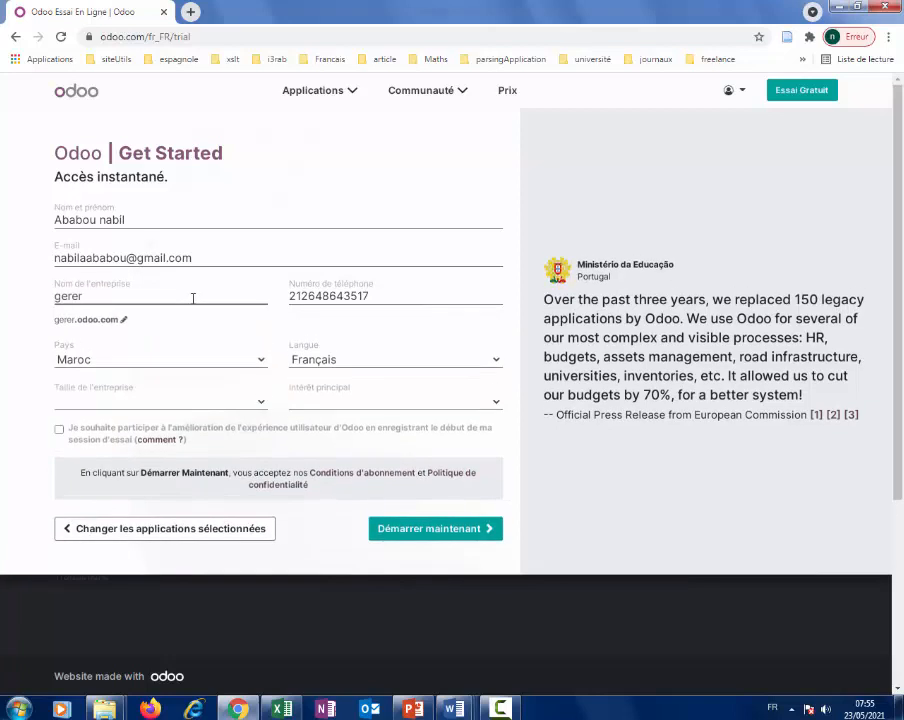
key(BackSpace)
key(BackSpace)
key(BackSpace)
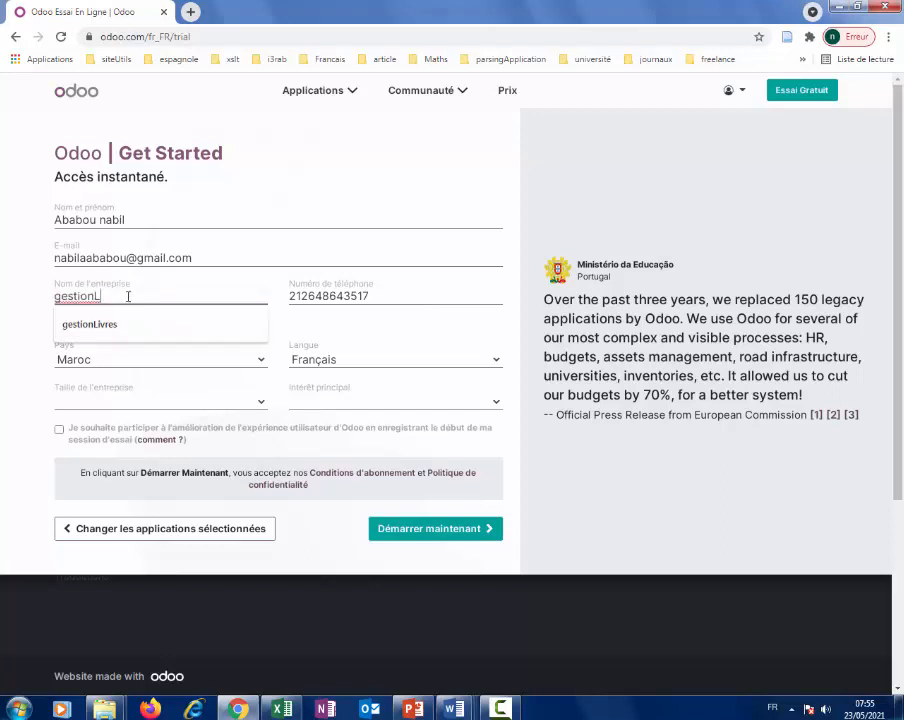
key(BackSpace)
text(E)
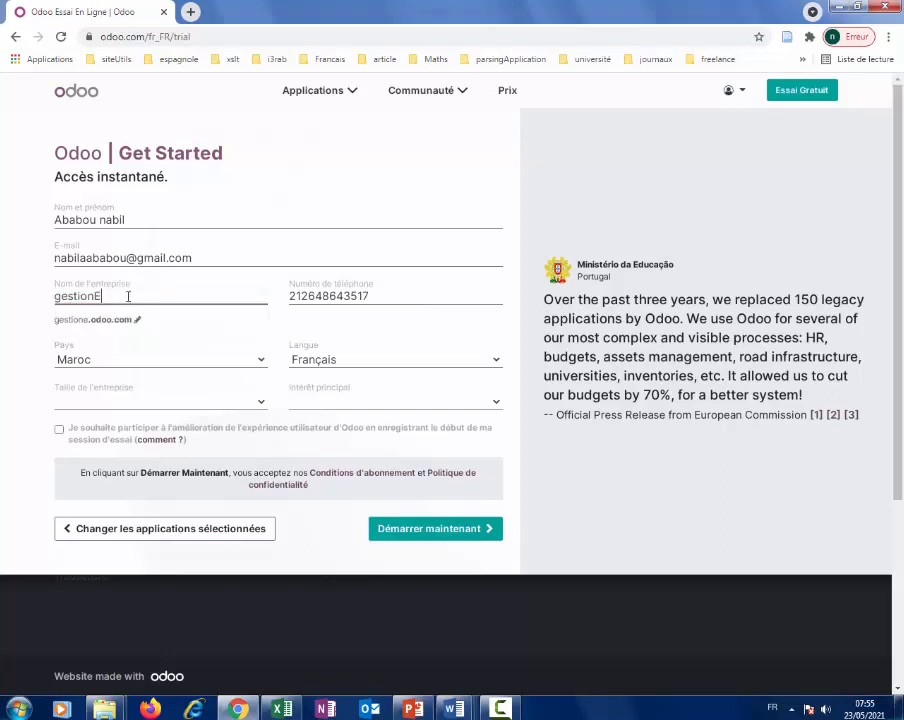
text(mprunt)
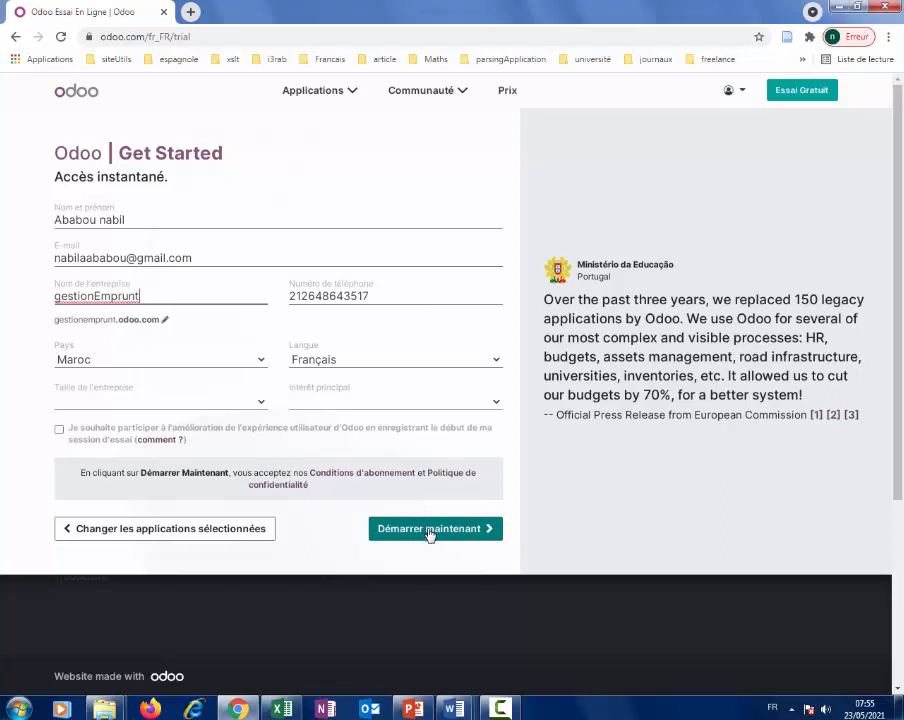
click(497, 708)
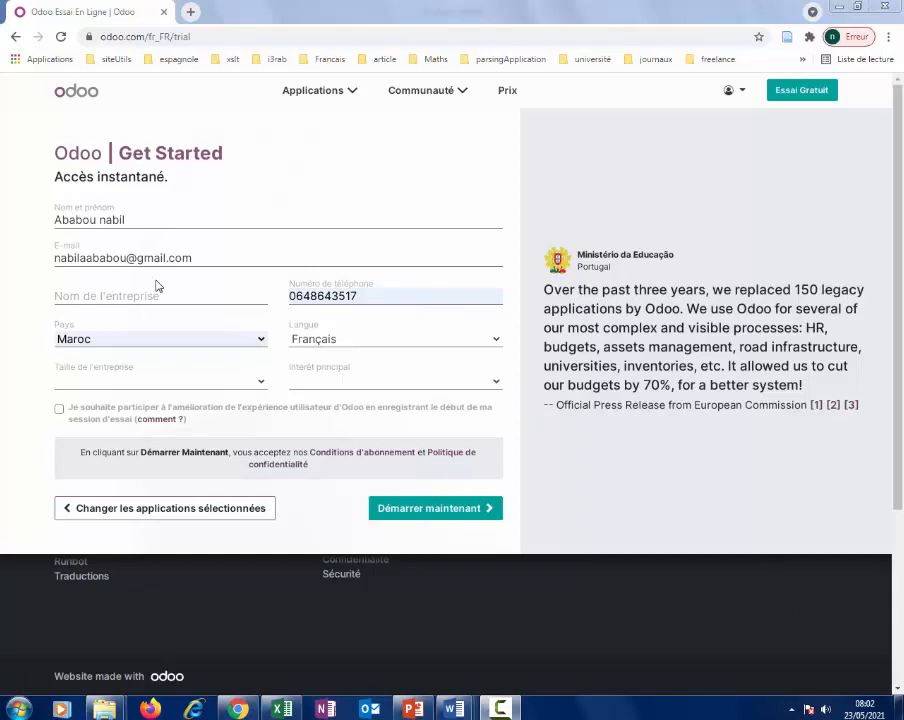
Check the name, e-mail and phone entries and enter company name 'gererEmprunt'.
click(129, 219)
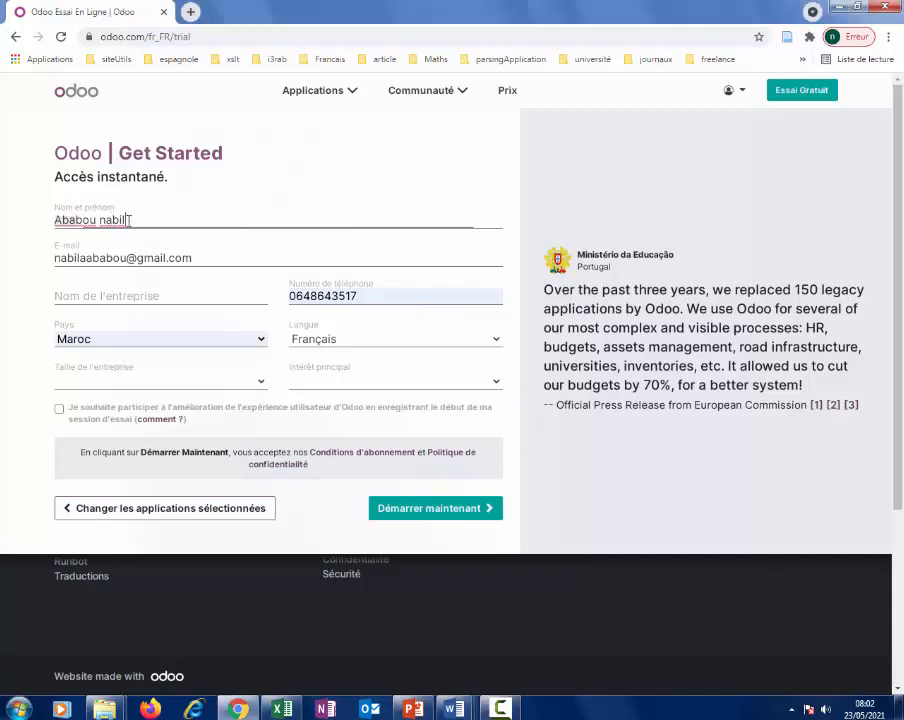
click(220, 260)
click(354, 296)
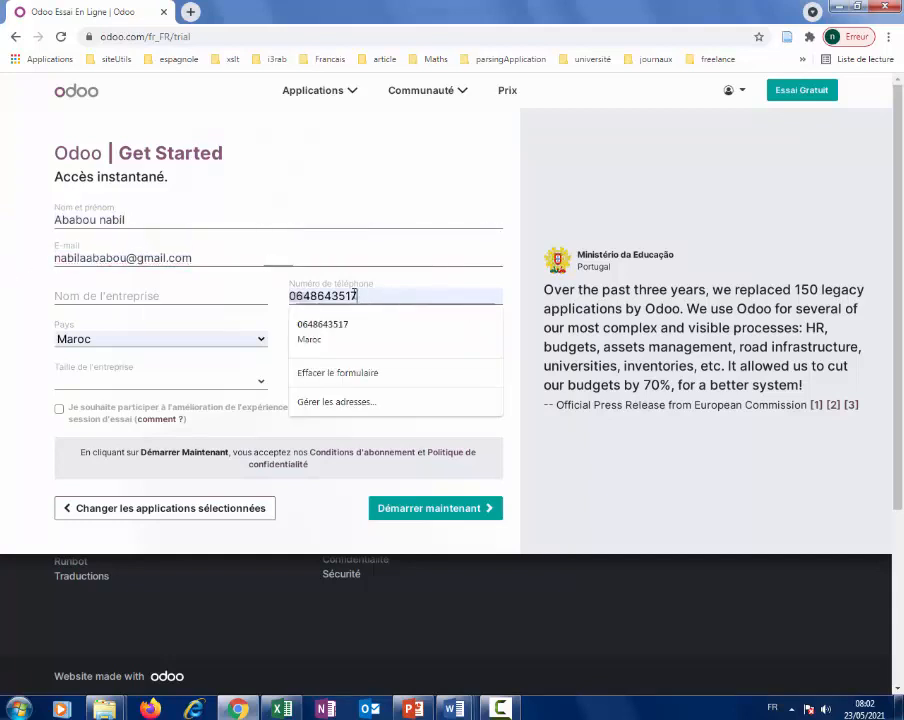
click(153, 293)
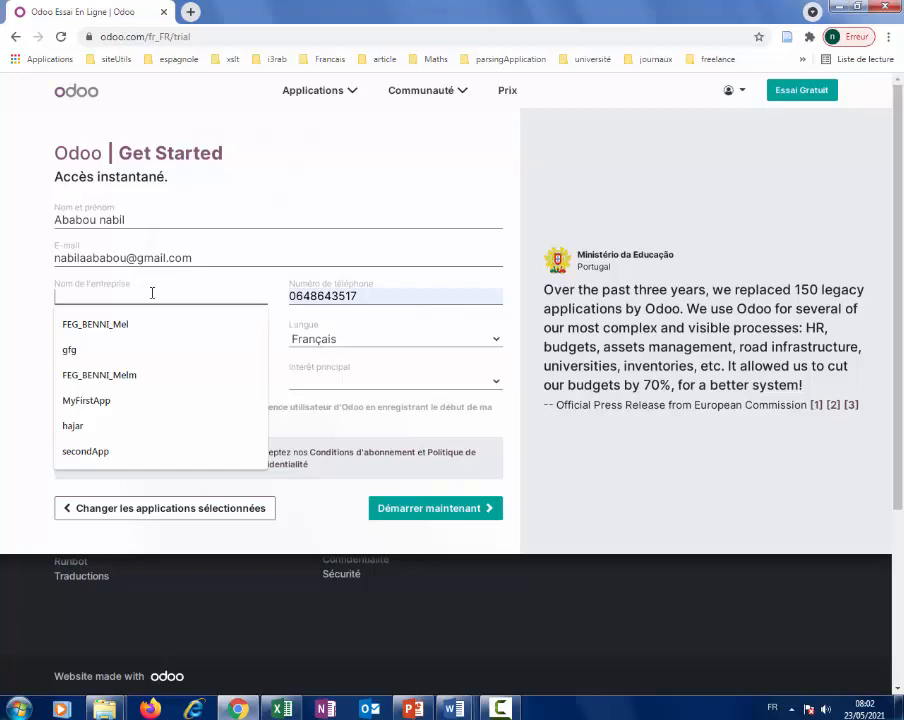
text(g)
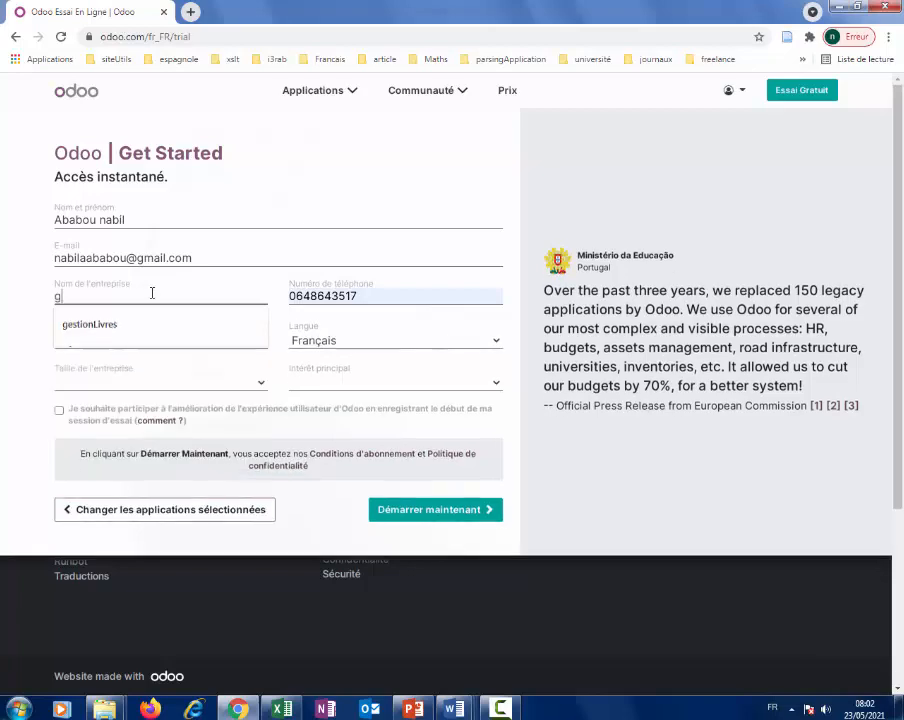
text(ererE)
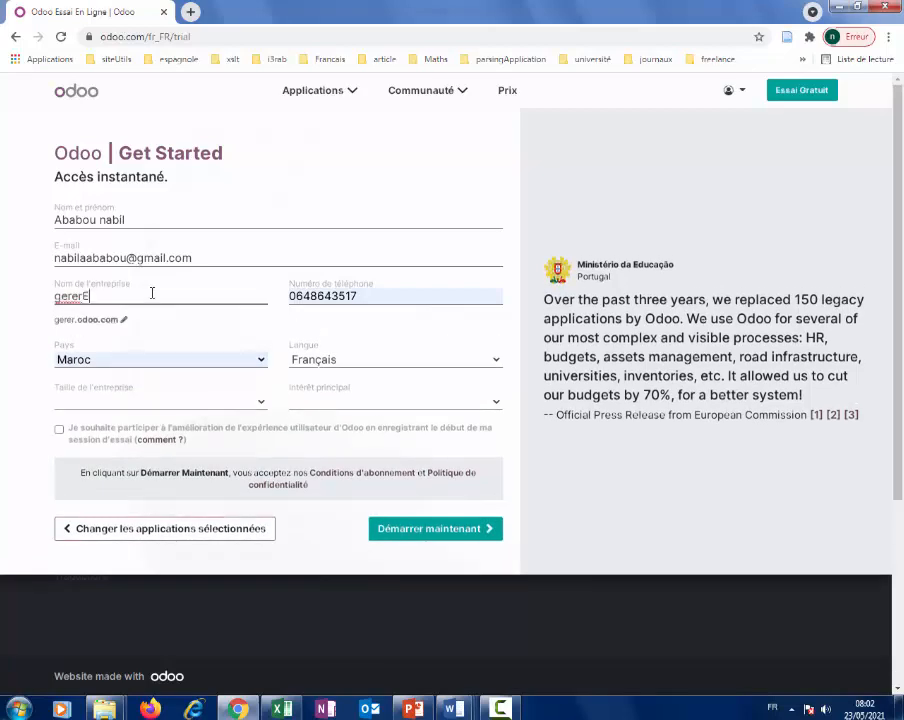
text(mprunt)
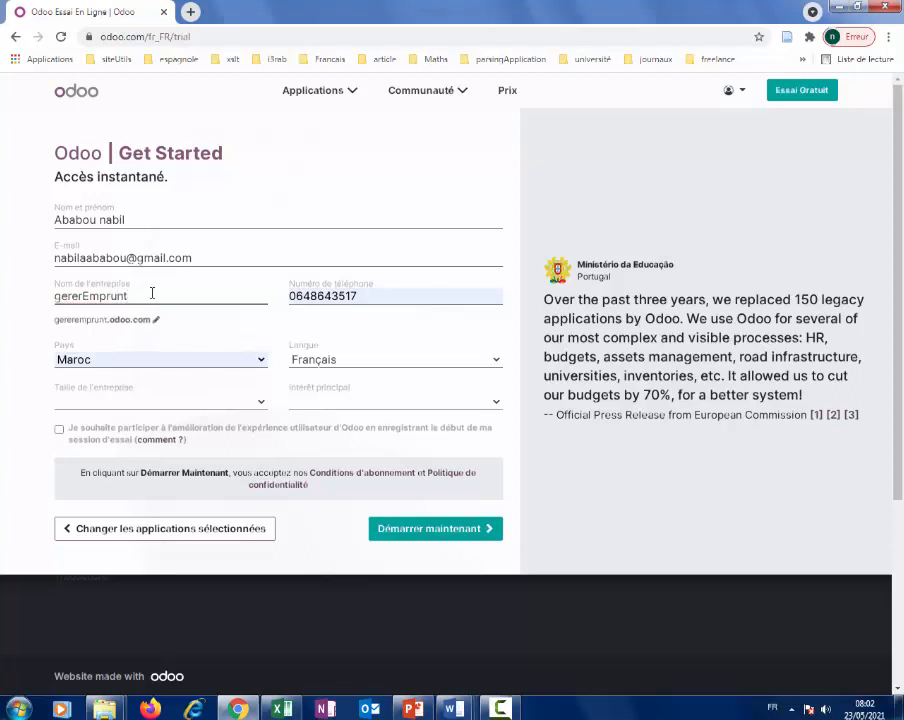
Choose 5 - 20 employés and main interest Je suis étudiant, then start the trial.
click(134, 401)
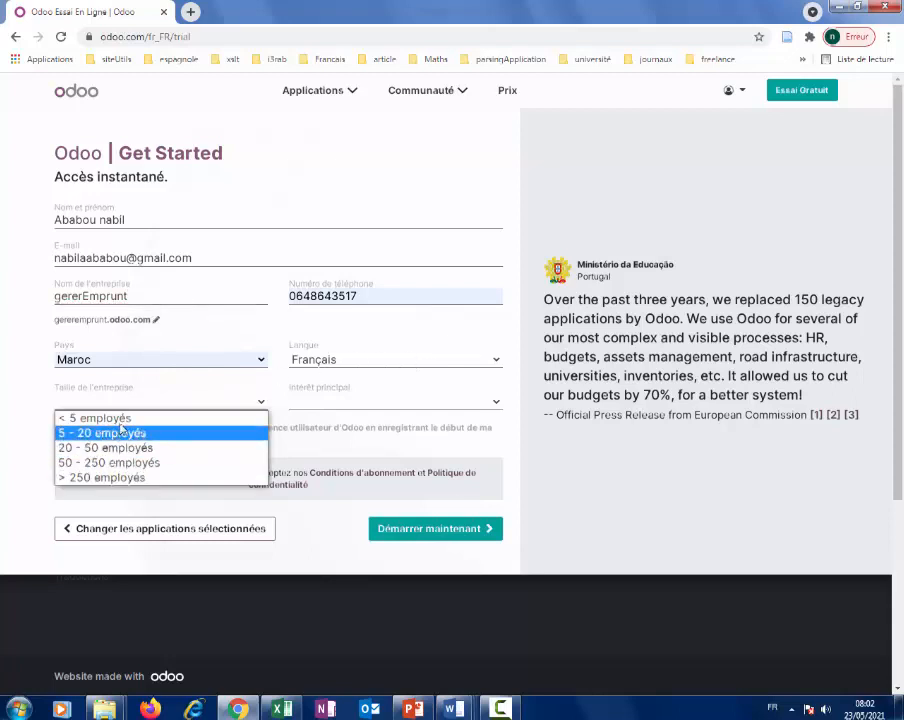
click(118, 432)
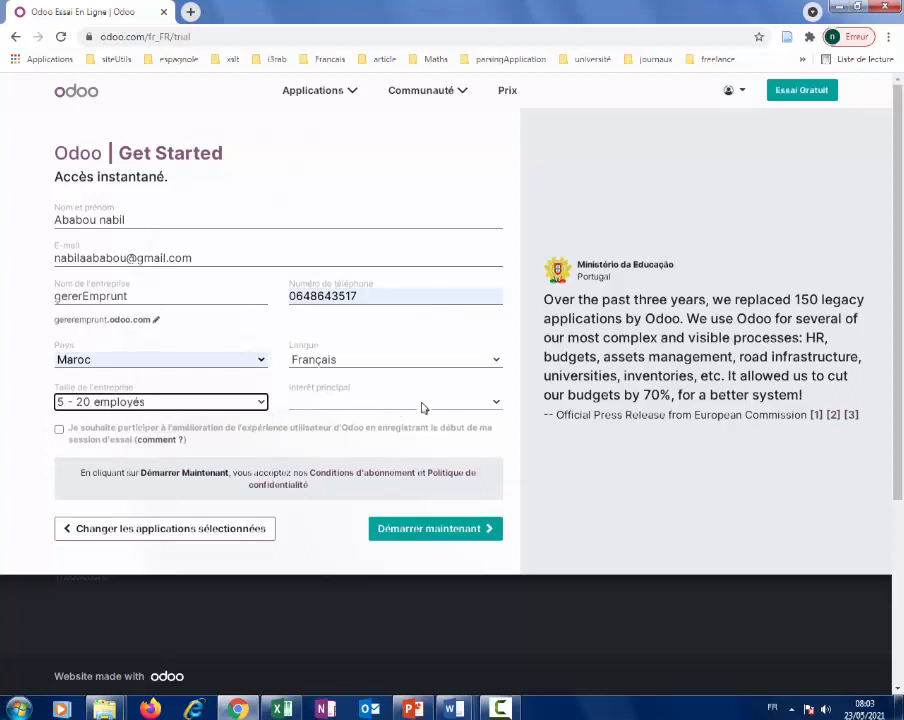
click(496, 403)
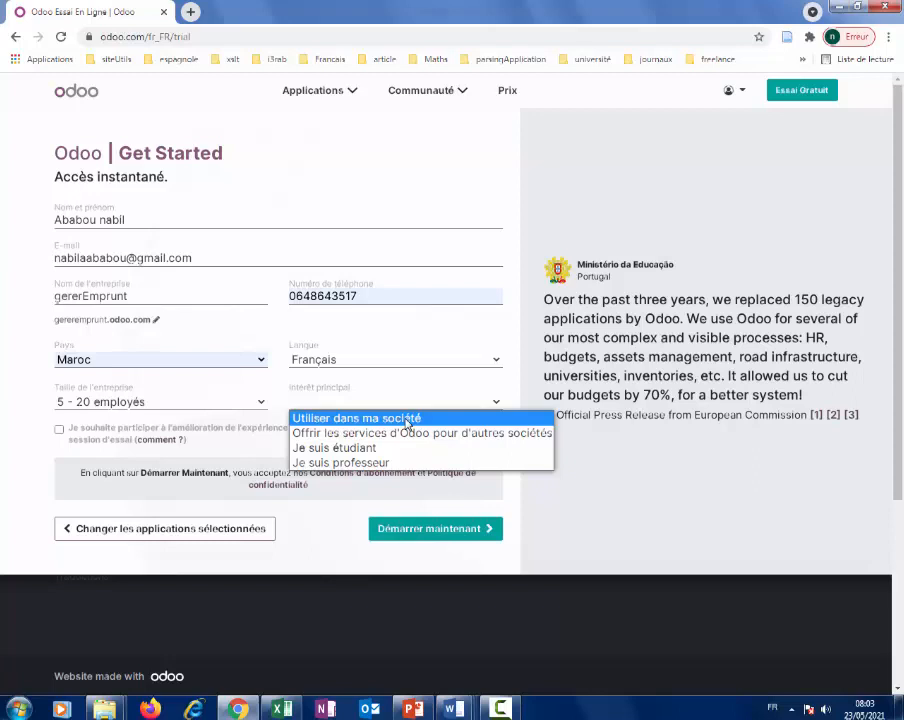
click(407, 418)
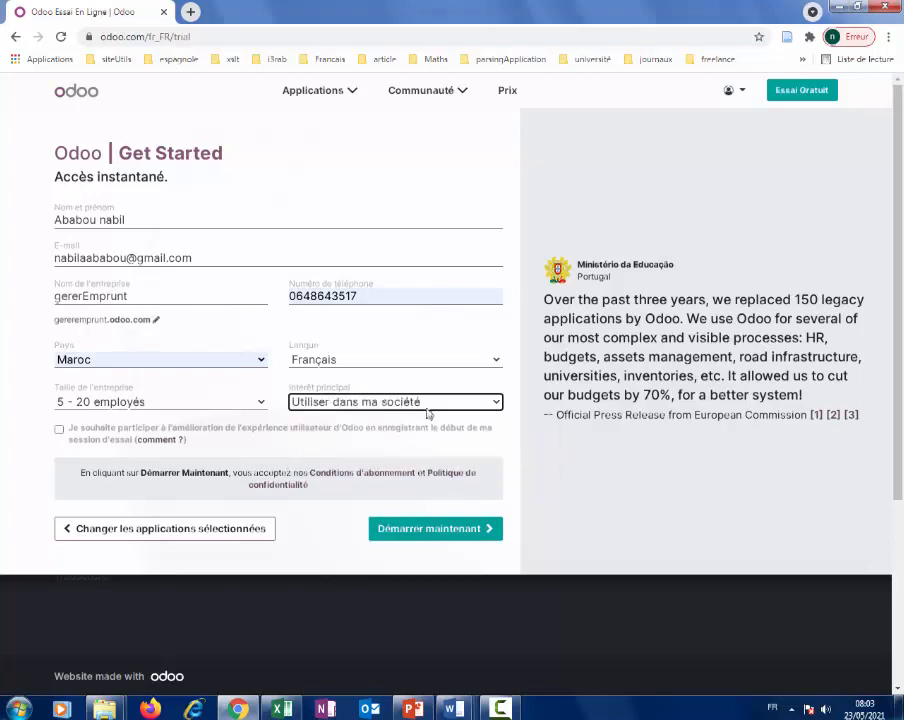
click(404, 403)
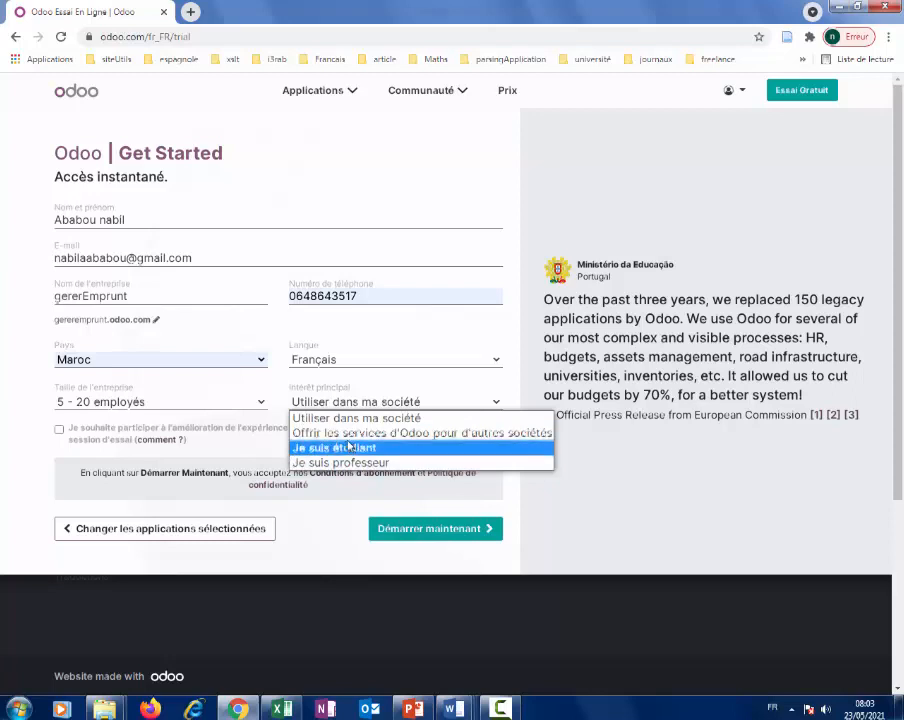
click(342, 448)
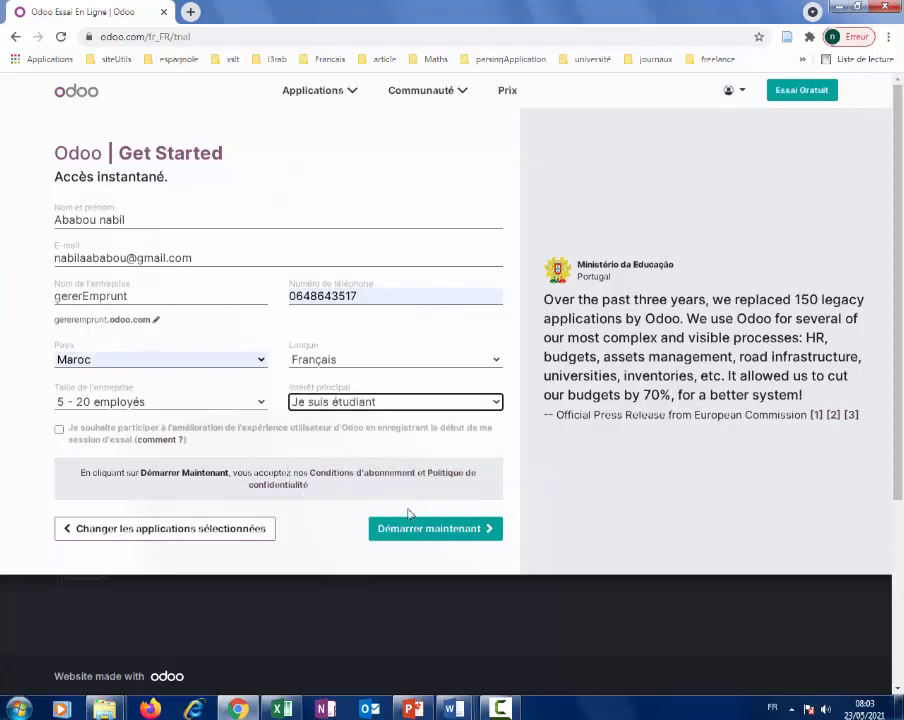
click(455, 536)
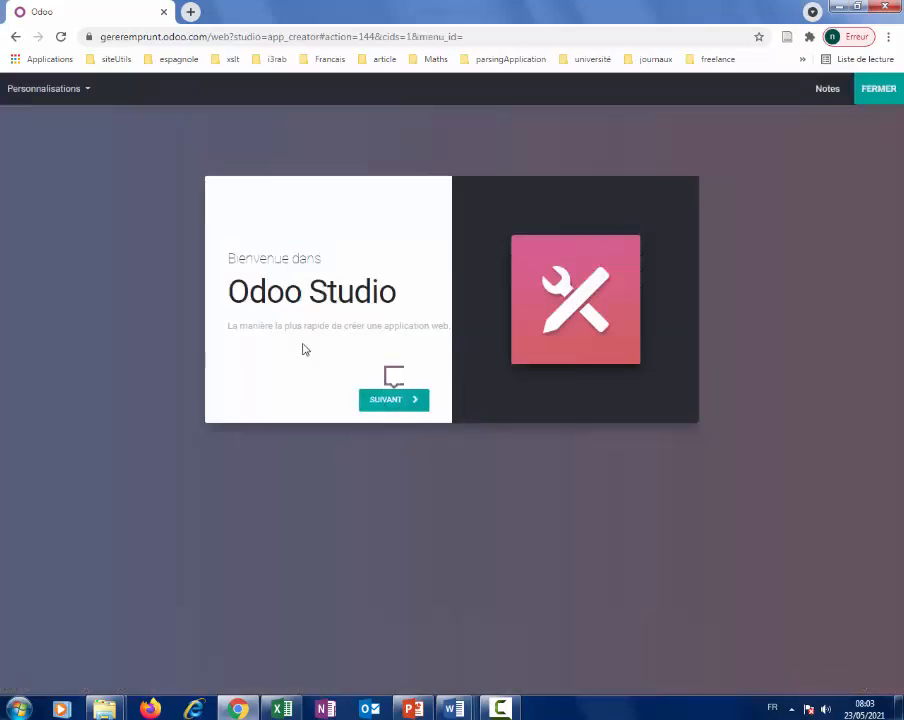
Continue past the 'Bienvenue dans Odoo Studio' screen with SUIVANT.
mouse_move(391, 388)
click(391, 402)
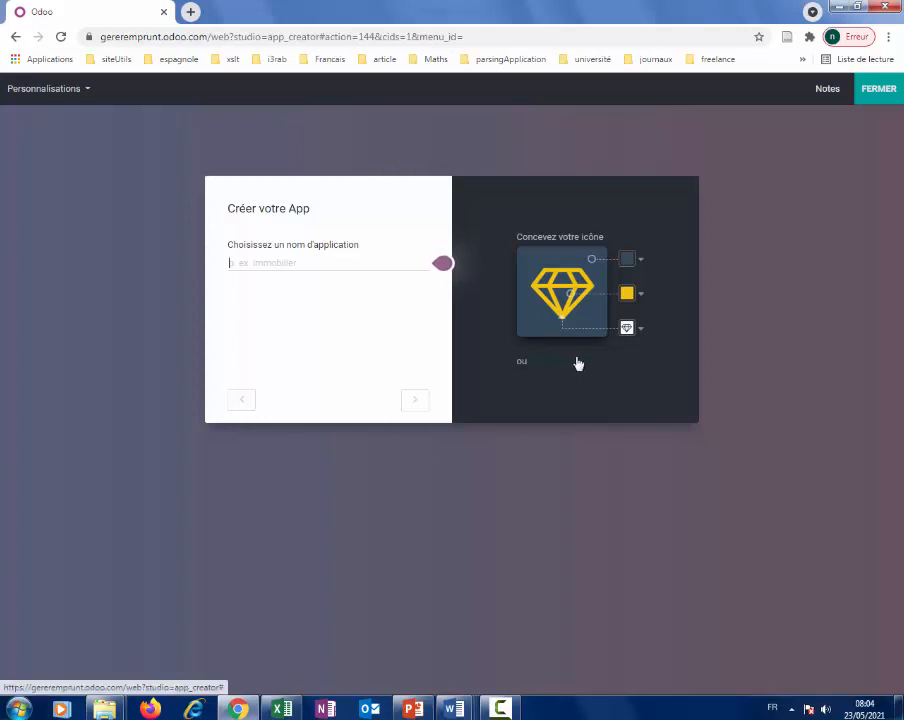
Make the app icon red and switch its symbol to the bank/building icon.
click(632, 291)
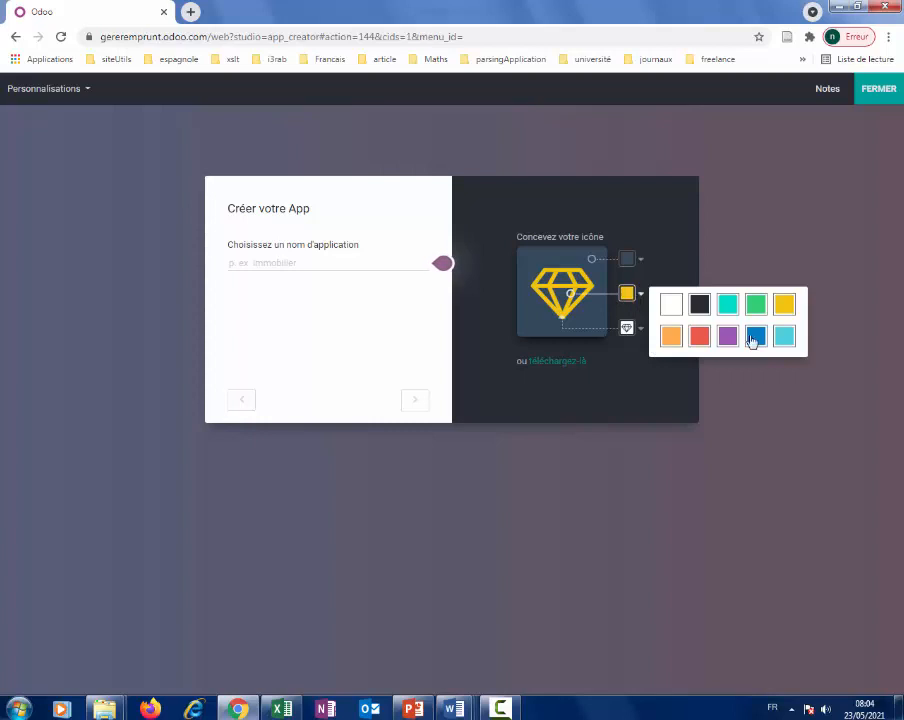
click(703, 339)
click(627, 328)
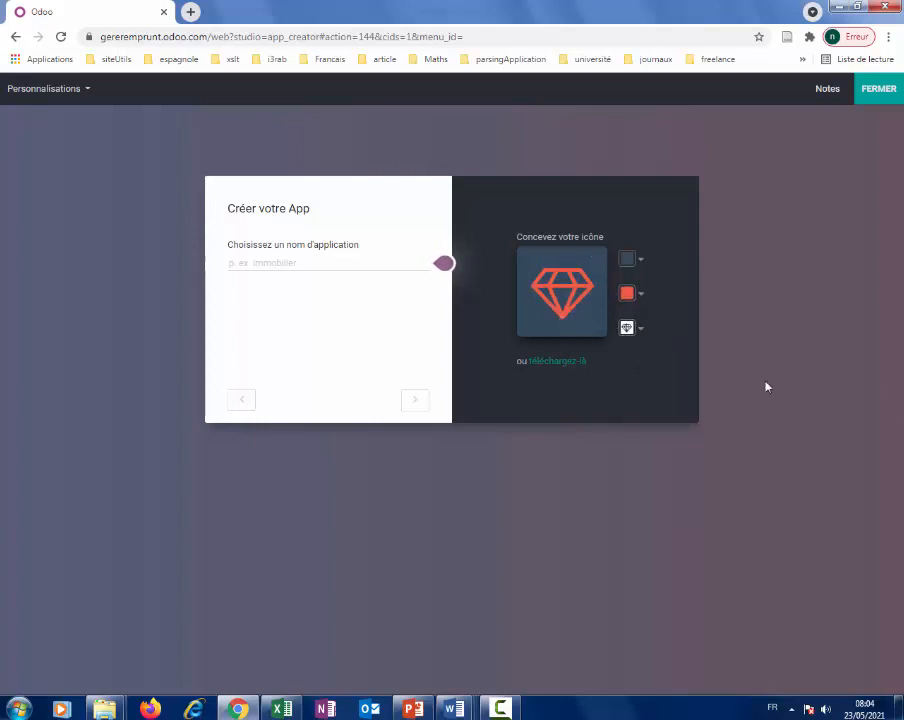
click(630, 330)
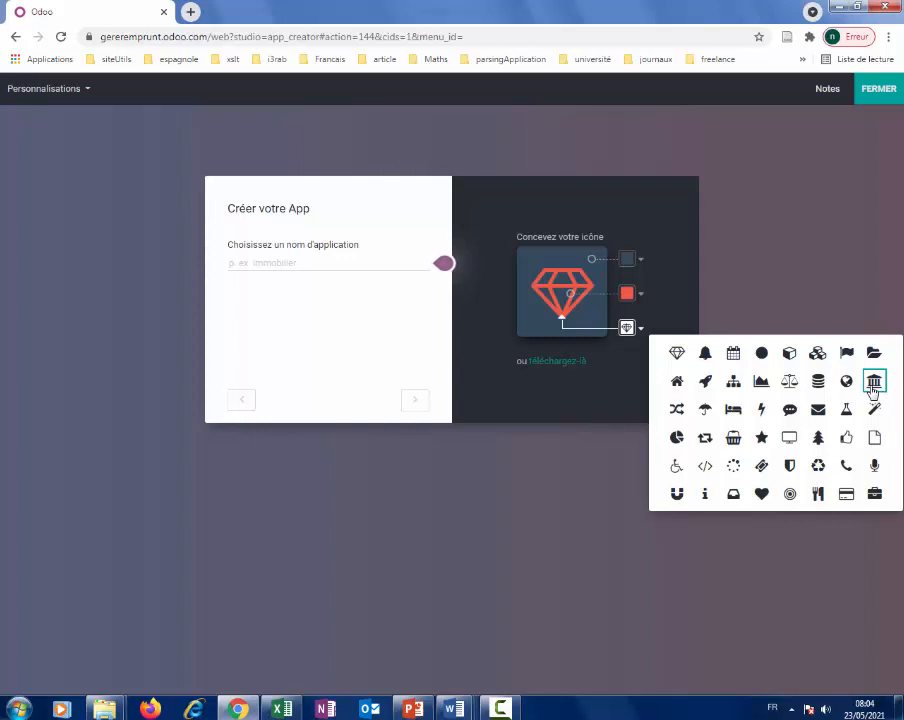
click(872, 386)
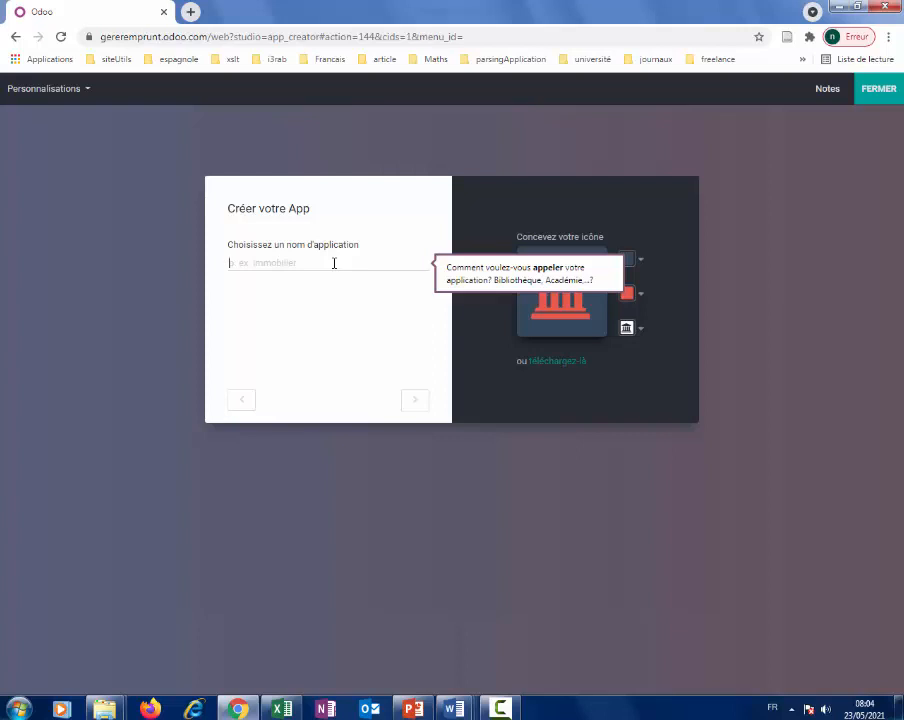
Enter the app name 'bibliothèque', fixing the accent via spelling suggestions, then go Next.
text(i3)
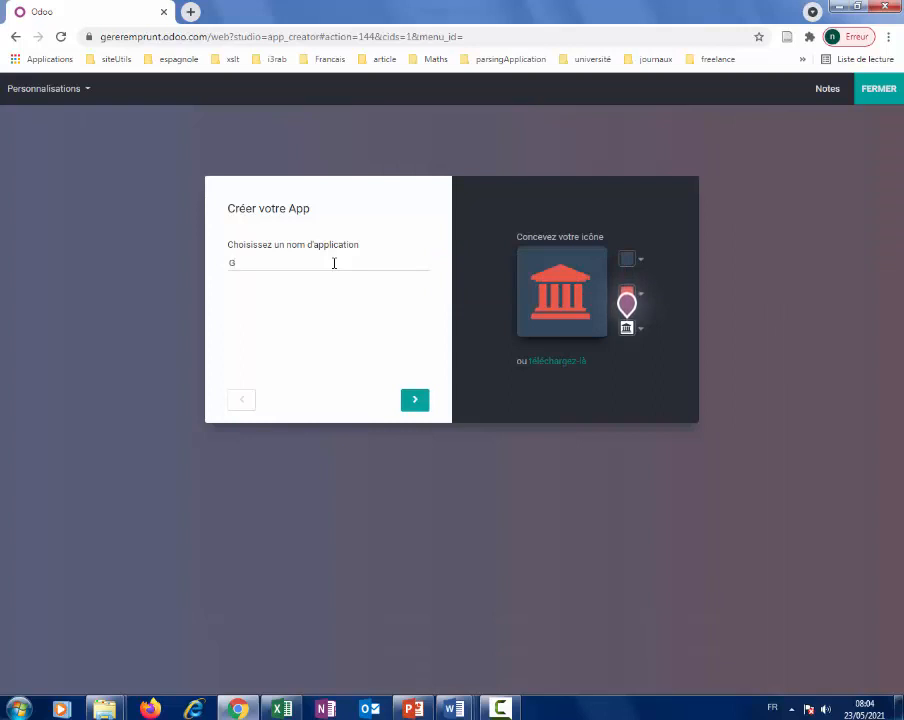
key(BackSpace)
text(bibkliothequ)
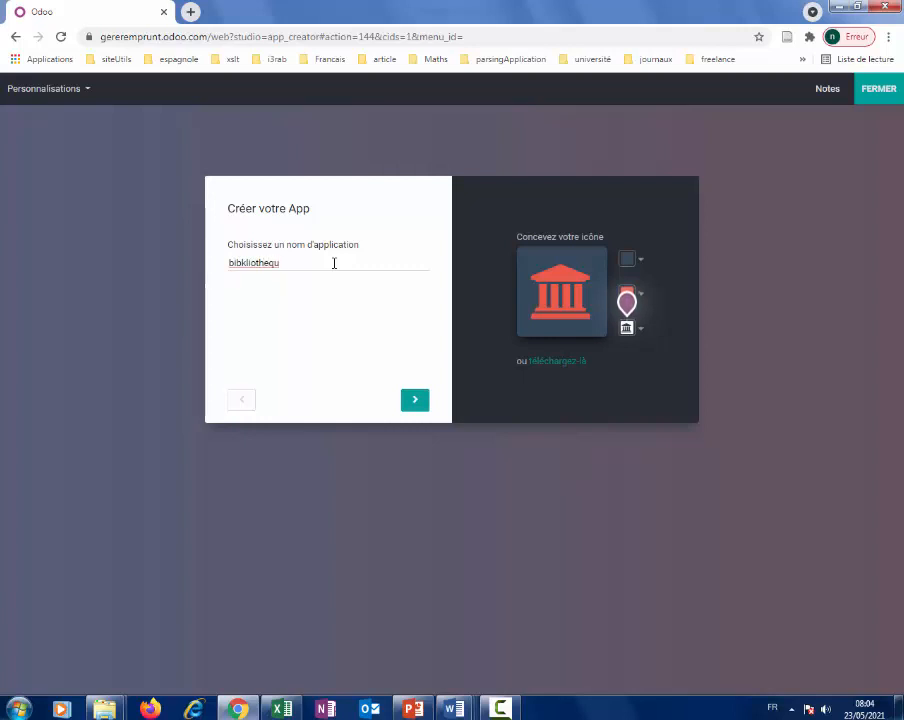
key(BackSpace)
key(BackSpace)
key(BackSpace)
key(BackSpace)
key(BackSpace)
key(BackSpace)
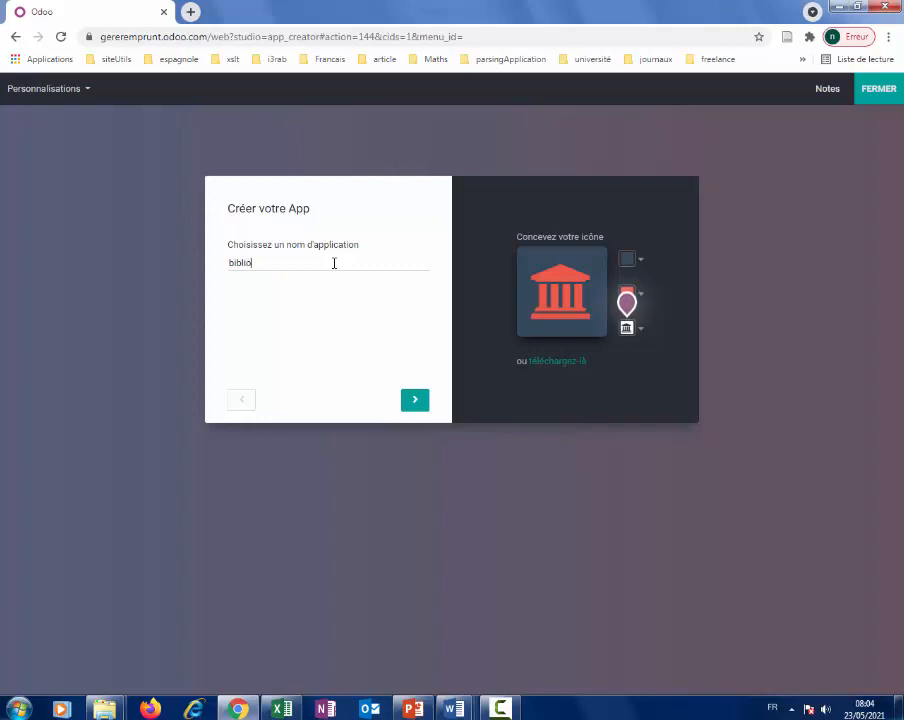
text(liotheque)
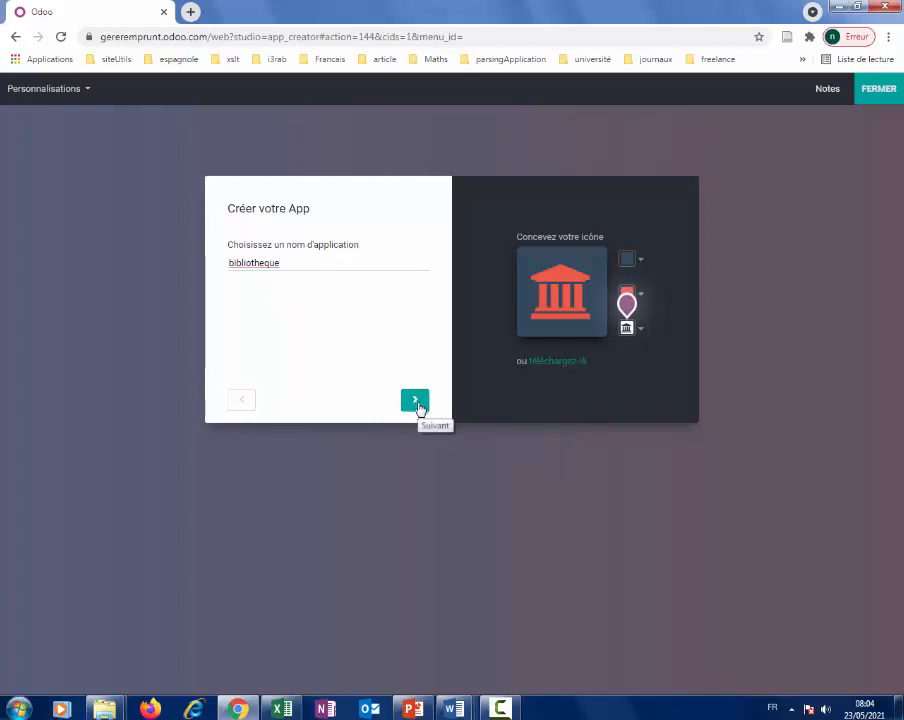
right_click(261, 262)
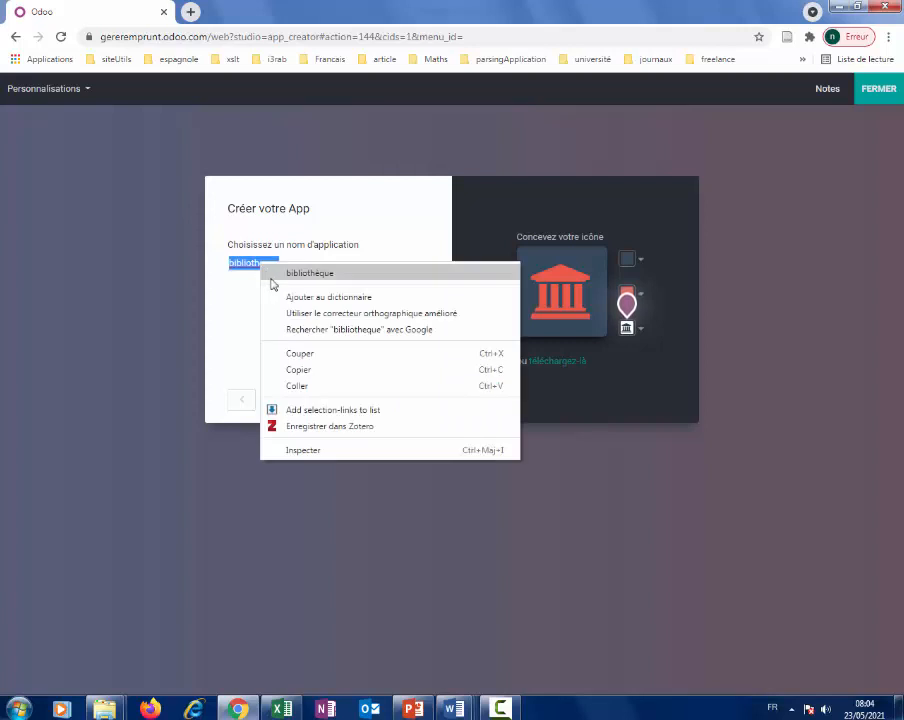
click(266, 267)
click(414, 403)
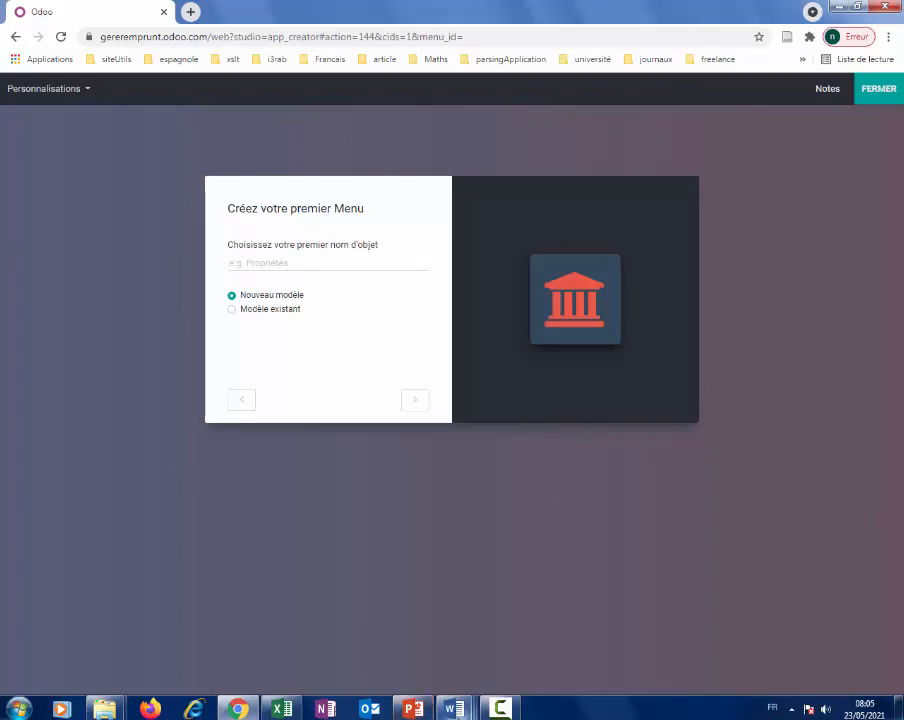
Bring Word's Document3 with the Client–Emprunt–Livre diagram to the front.
mouse_move(453, 709)
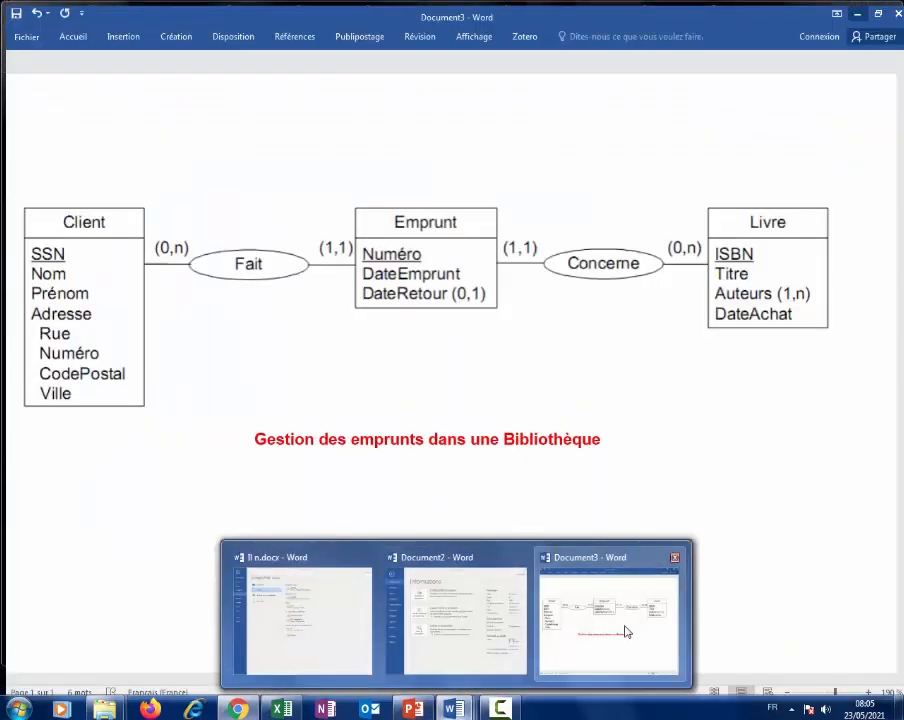
click(625, 632)
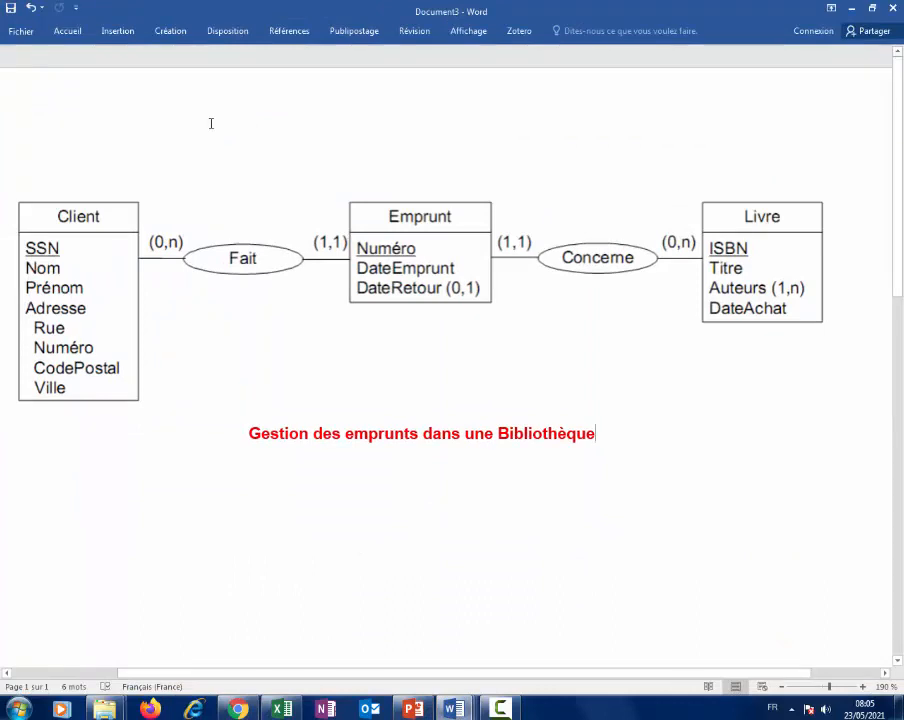
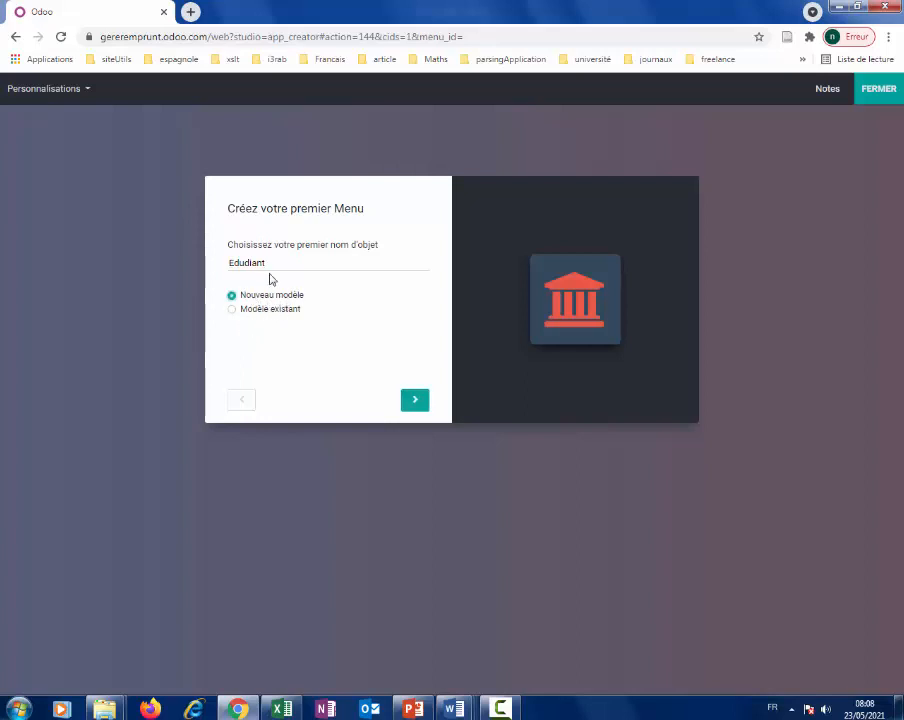
Correct the misspelled object name 'Edudiant' to 'Etudiant'.
click(241, 263)
key(BackSpace)
text(t)
Look at the existing-model option, then keep 'Nouveau modèle' and continue to suggested features.
click(240, 311)
click(424, 350)
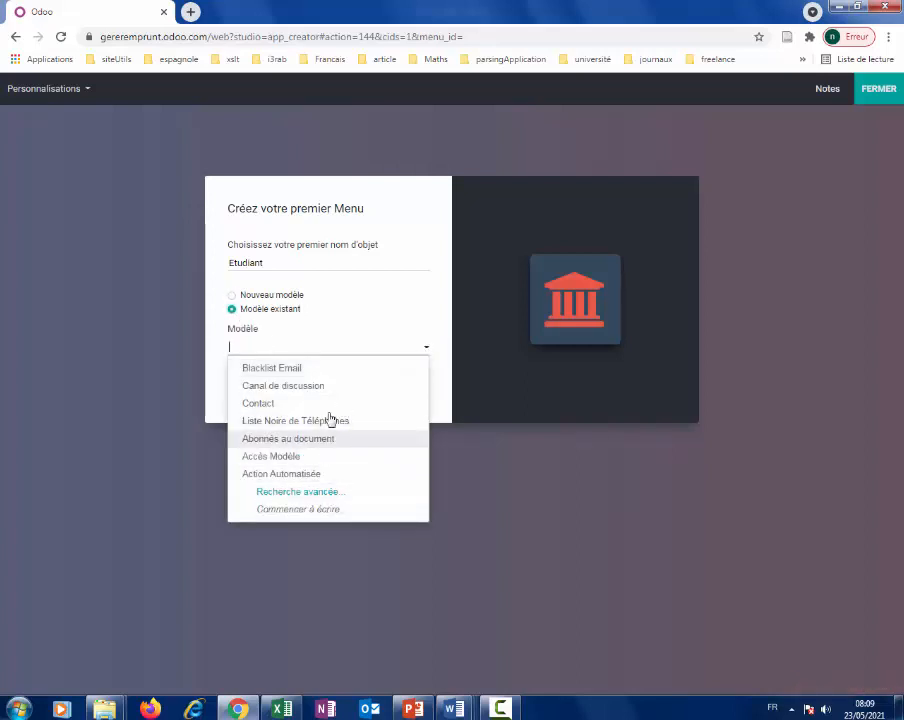
click(426, 352)
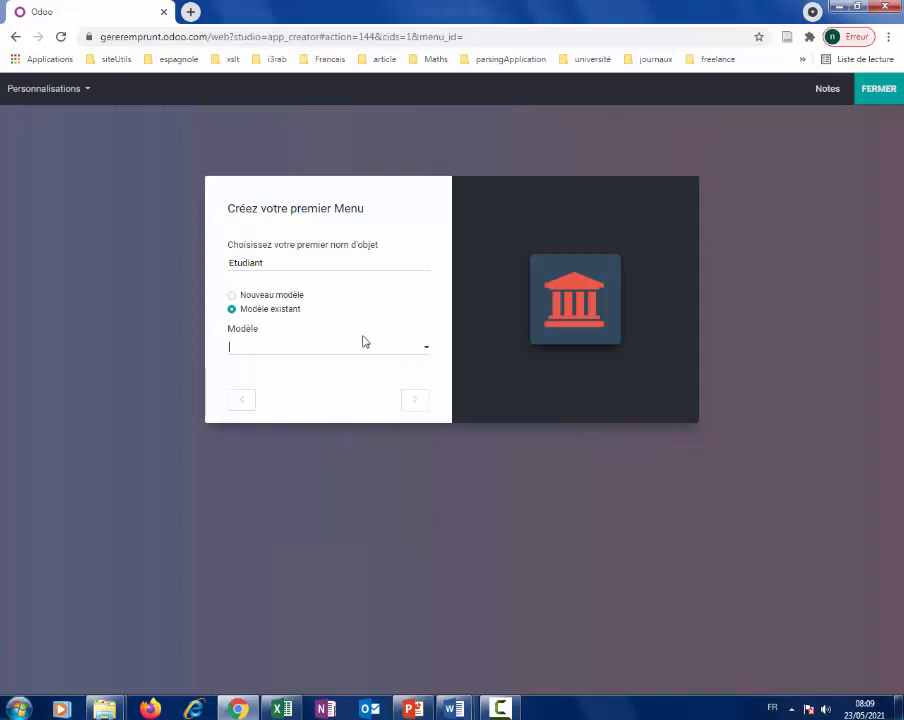
click(231, 296)
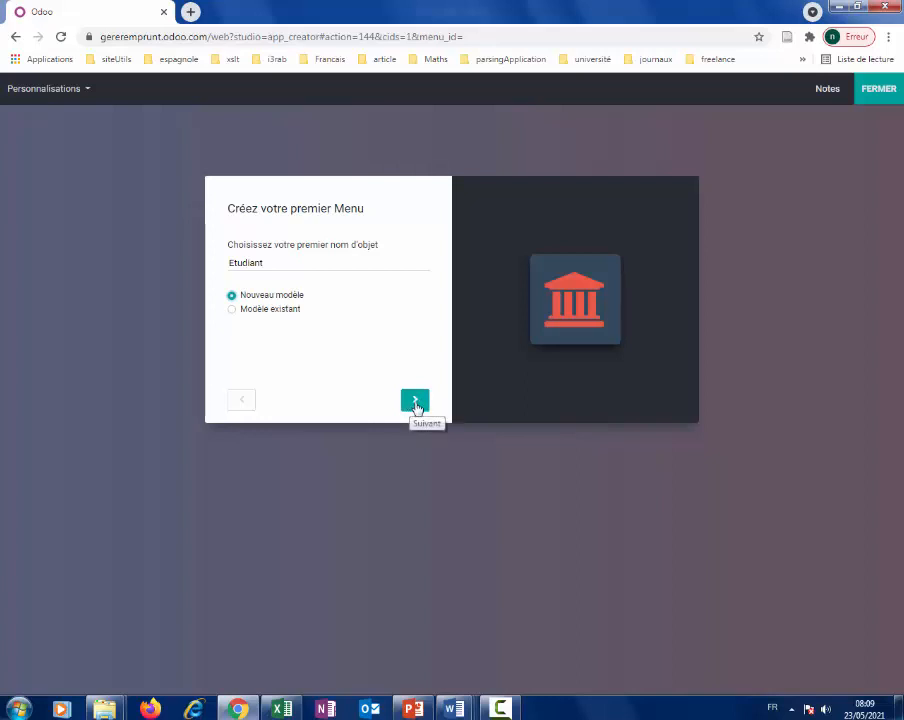
click(414, 403)
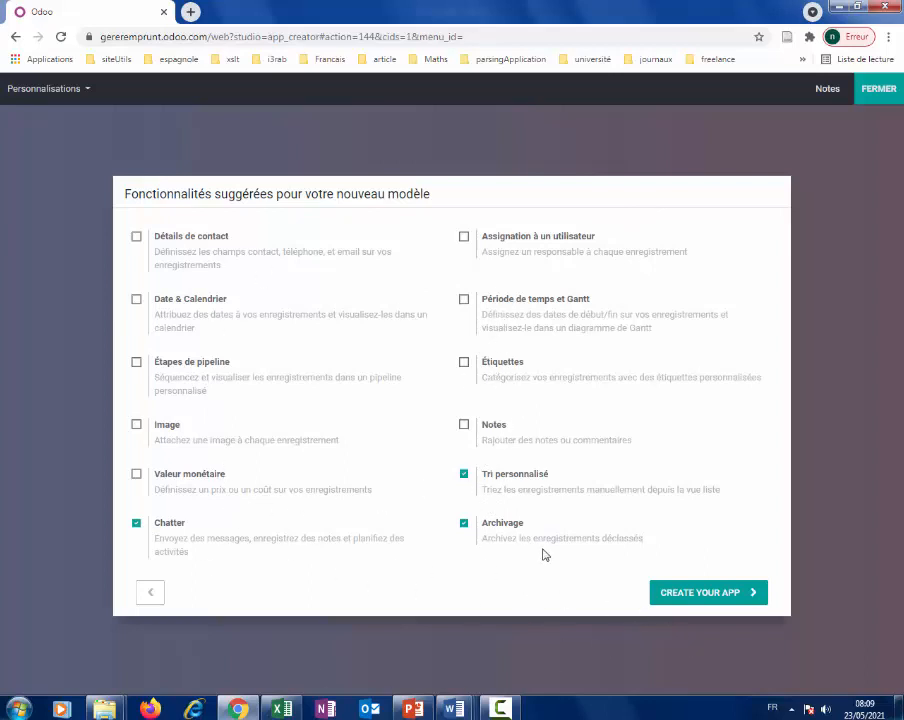
Create the bibliothèque app with Chatter, Tri personnalisé and Archivage enabled.
click(697, 600)
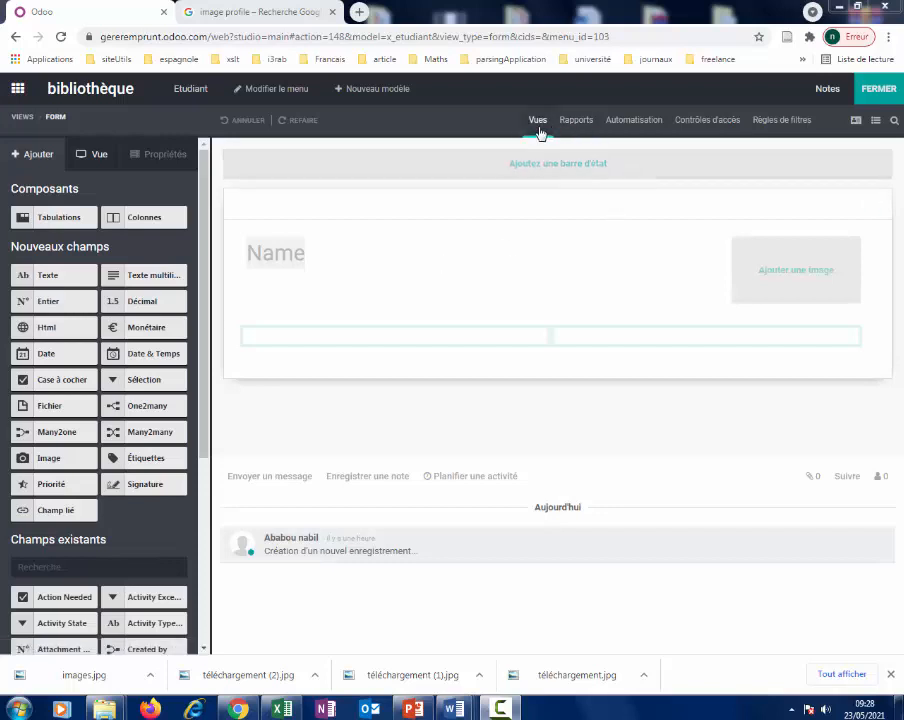
Look over the Etudiant list view and views overview, return to Form, and start a new model.
click(876, 124)
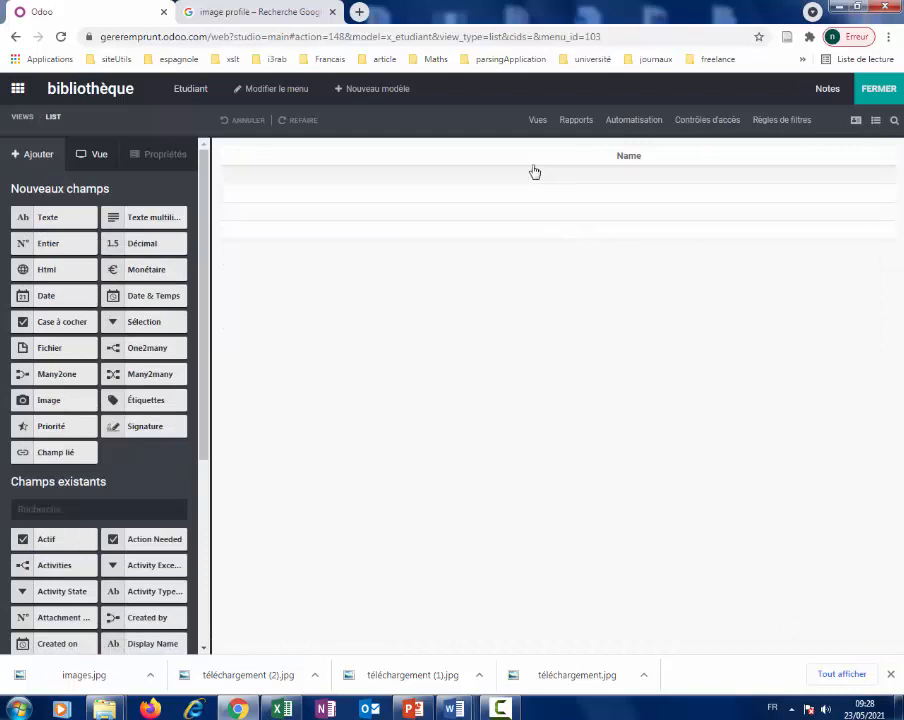
click(539, 123)
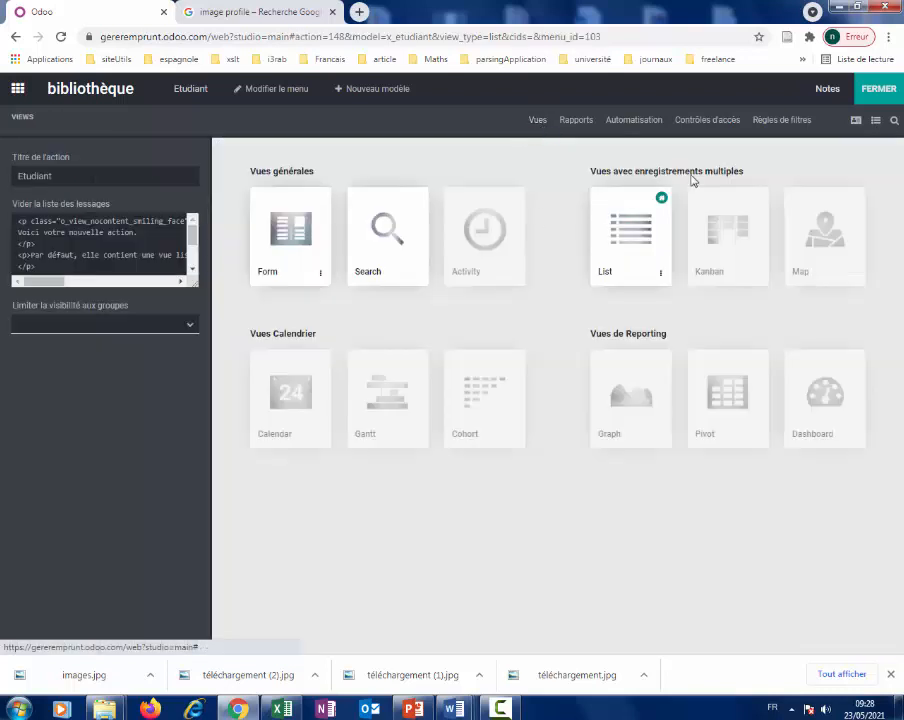
click(857, 123)
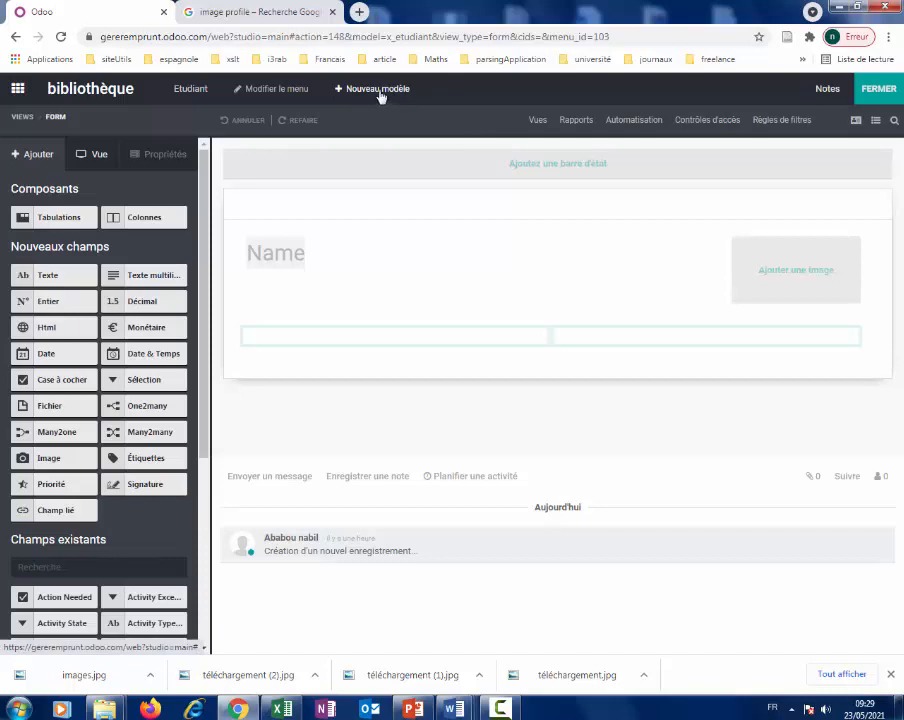
click(378, 90)
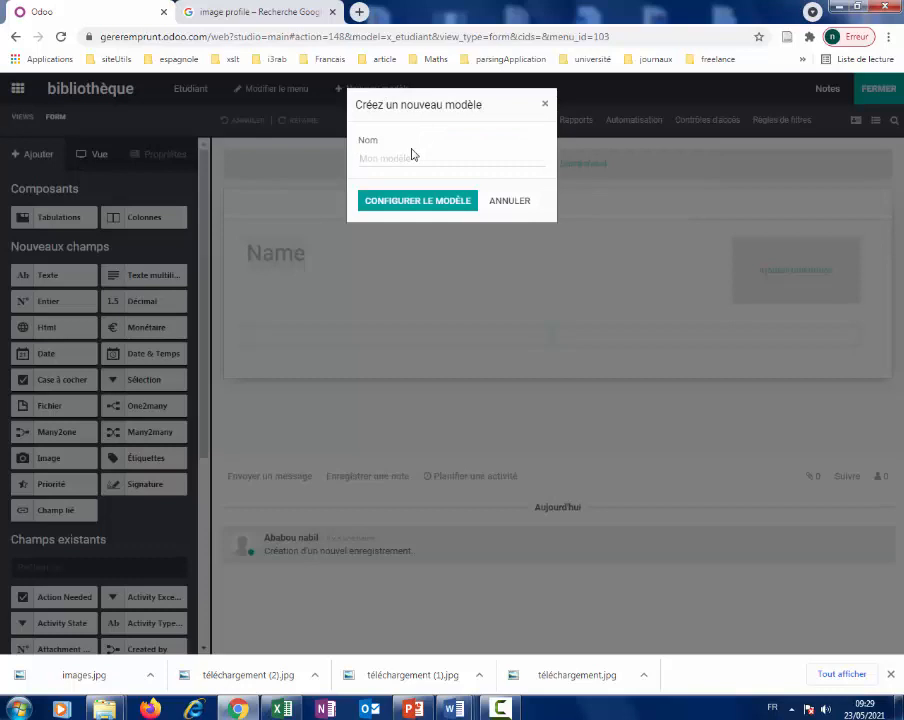
Create the livre model and open it in the editor.
text(livre)
click(444, 201)
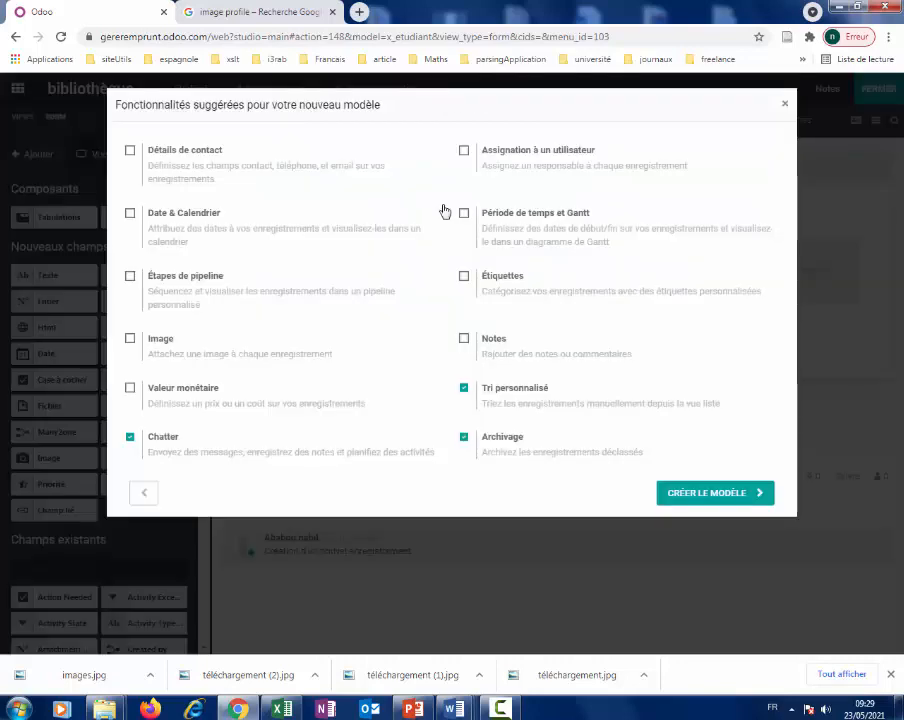
click(716, 495)
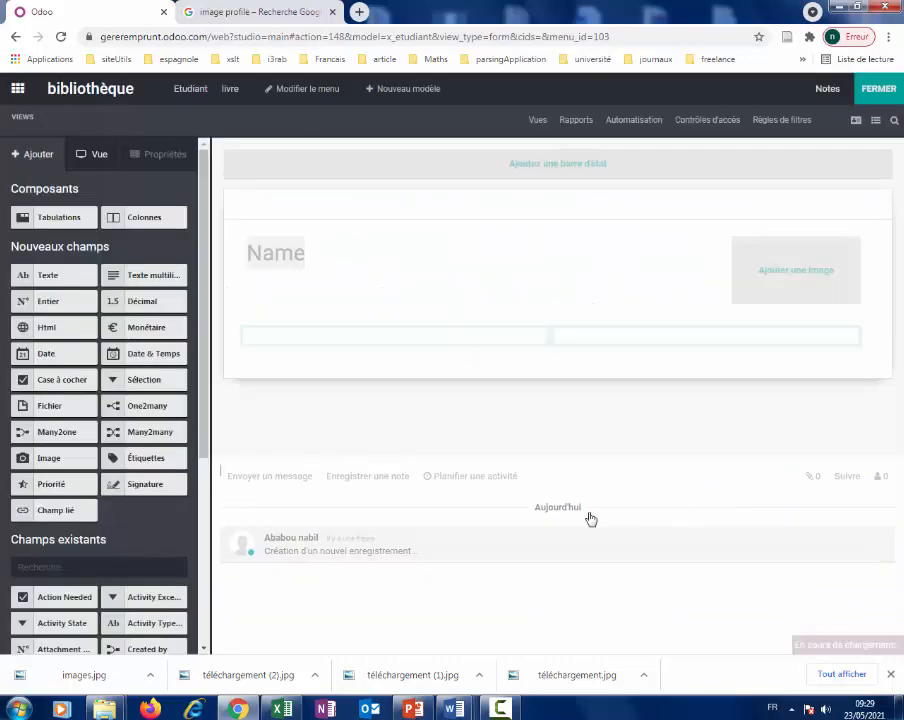
click(228, 90)
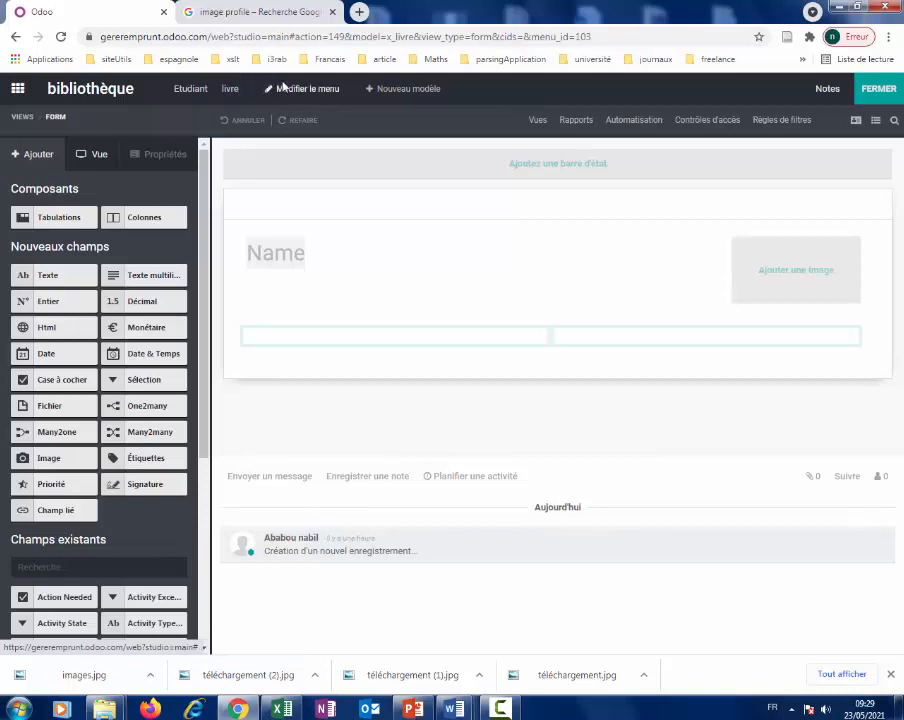
Create a second new model named Emprunt.
click(392, 91)
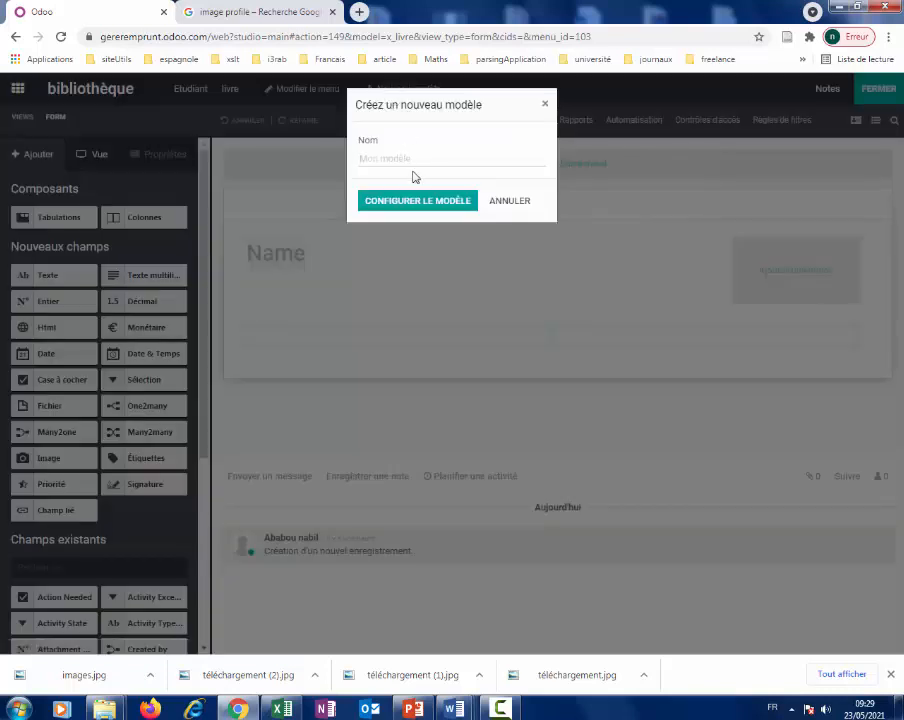
text(E)
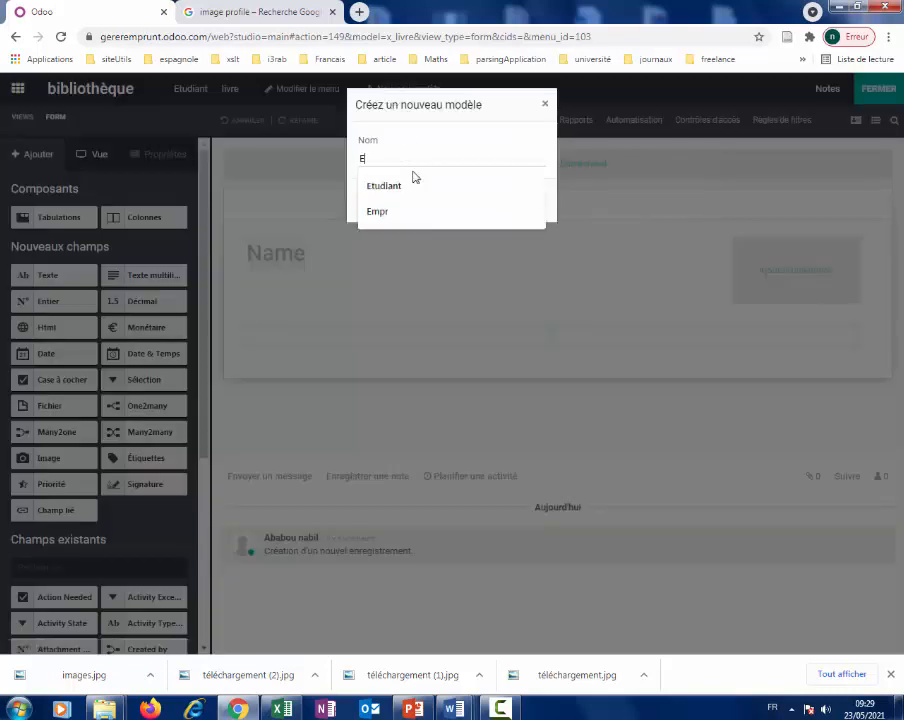
text(mprunt)
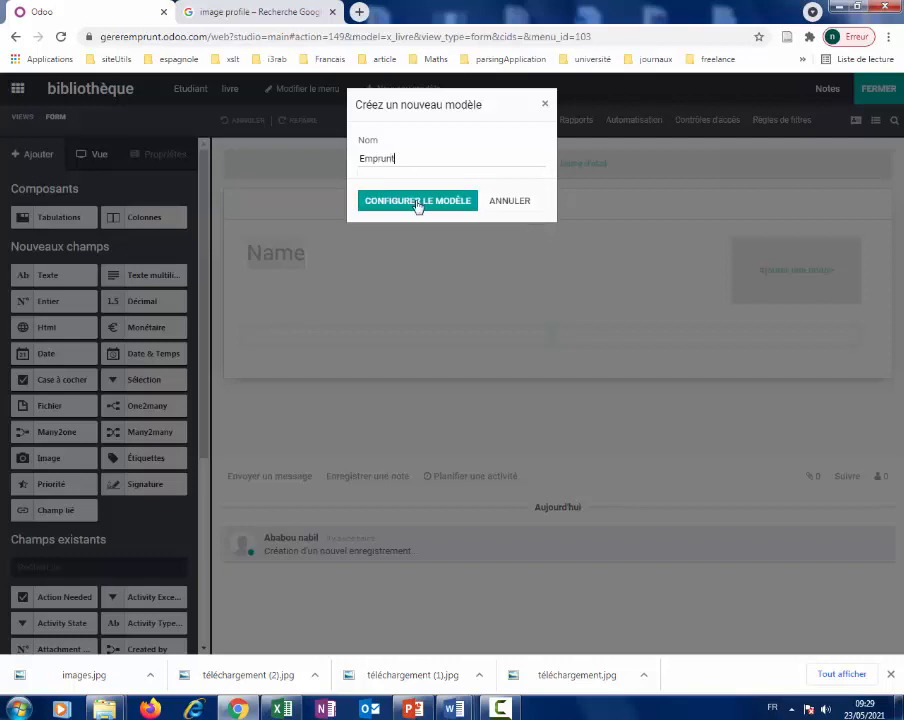
click(418, 206)
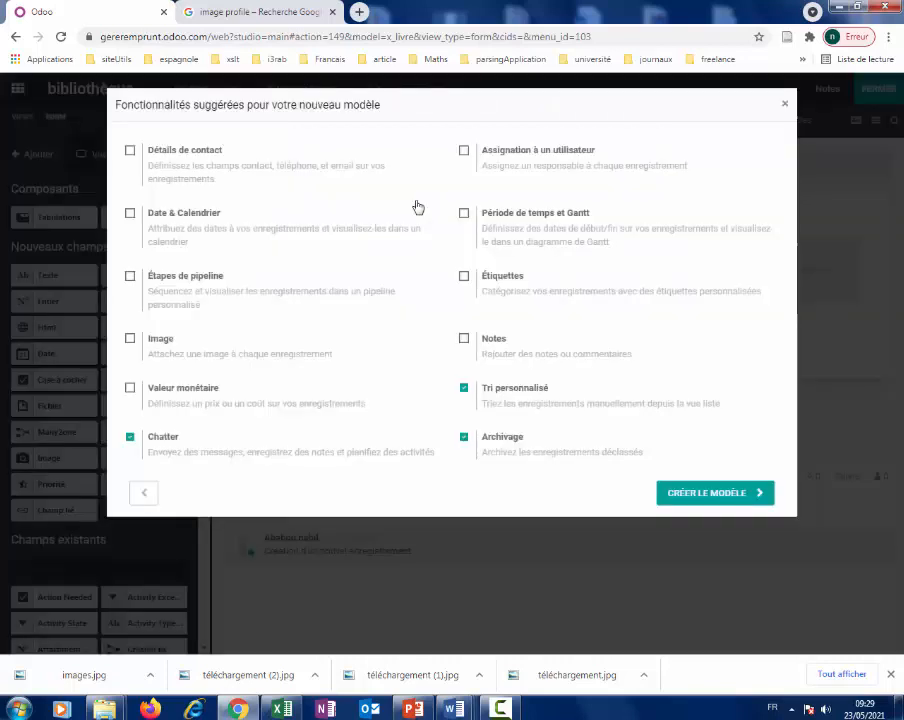
click(724, 494)
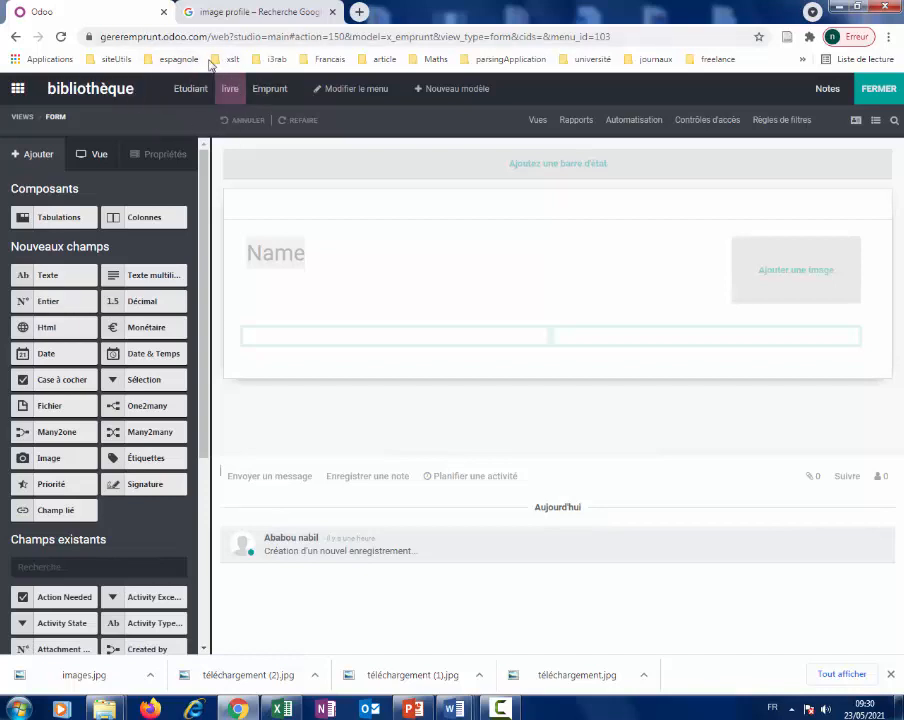
In the menu editor, add a parent menu named 'configuration' with no model.
click(338, 90)
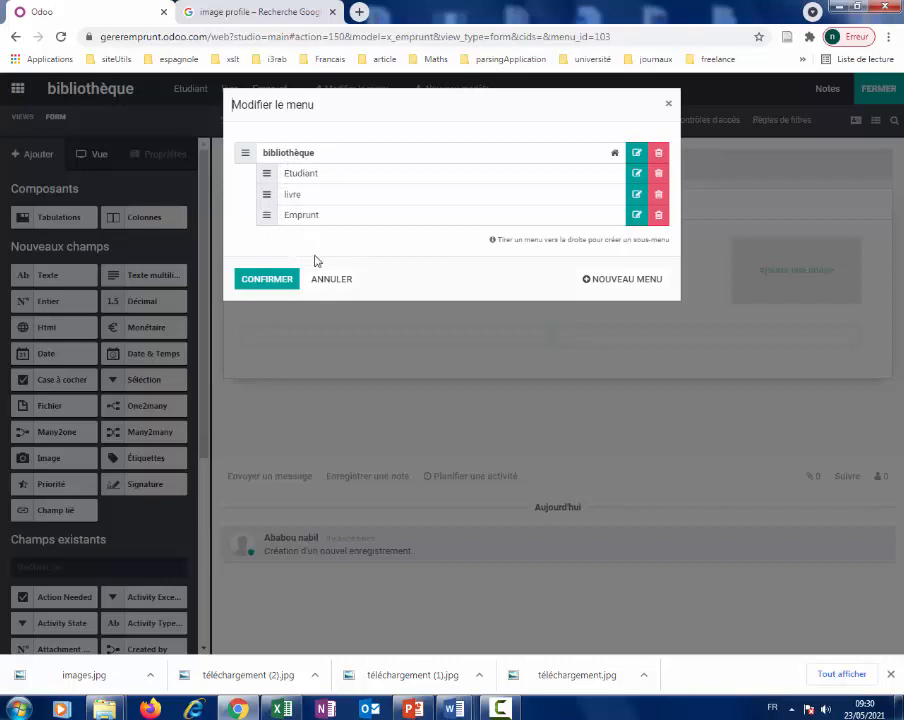
click(621, 289)
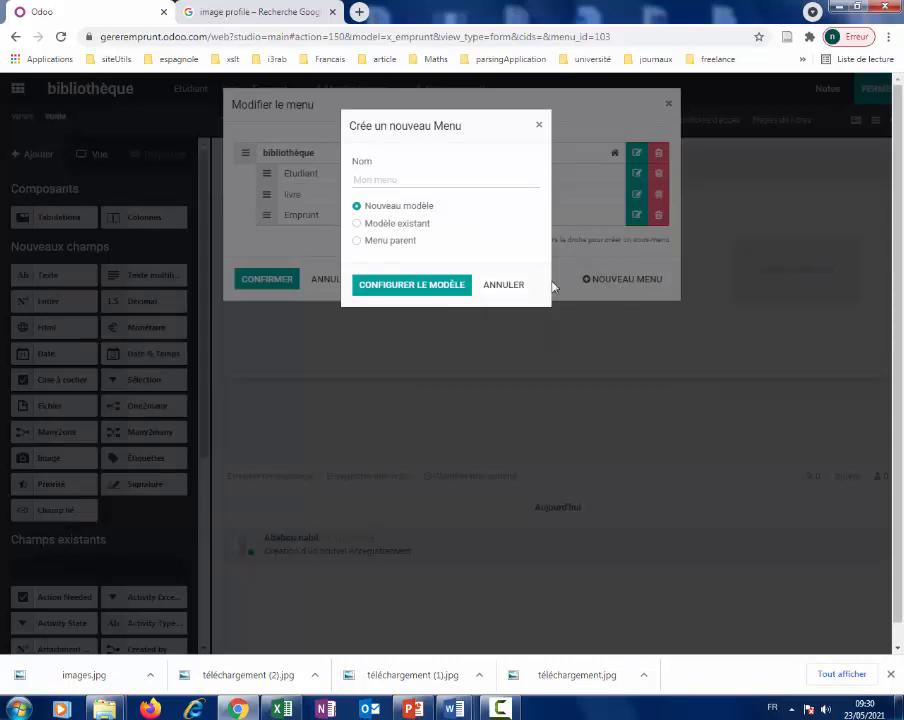
text(configuration)
click(400, 241)
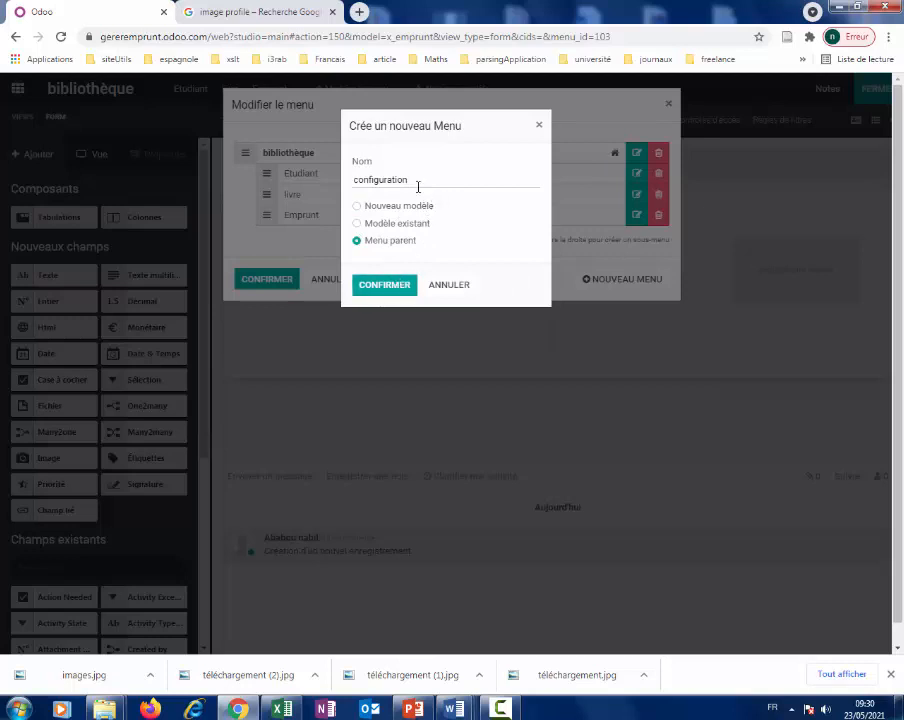
click(385, 285)
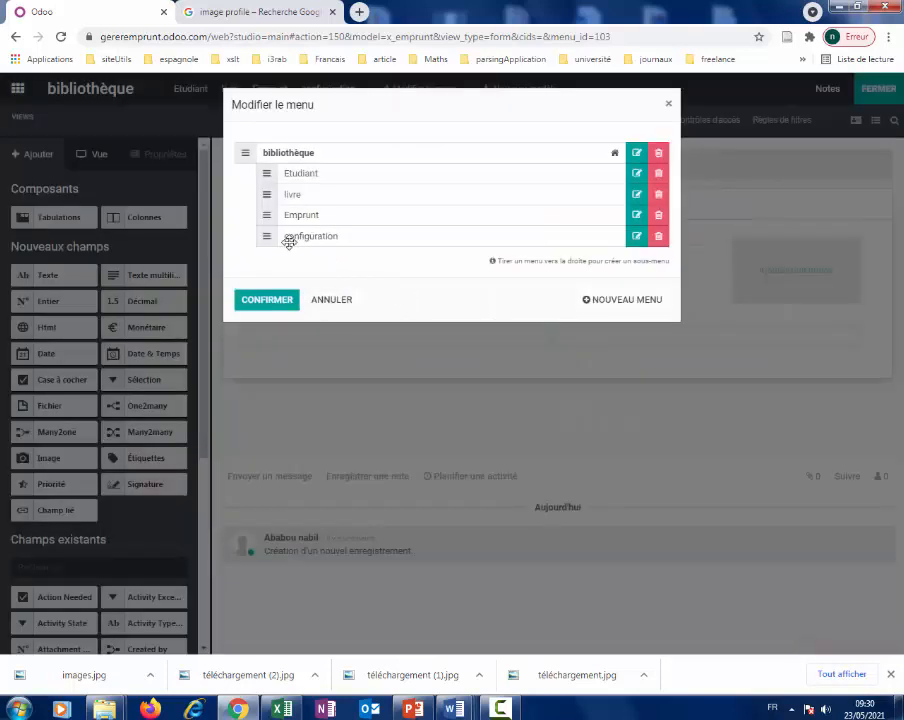
Move configuration to the top, nest Etudiant and livre under it, and confirm.
drag(270, 236, 278, 174)
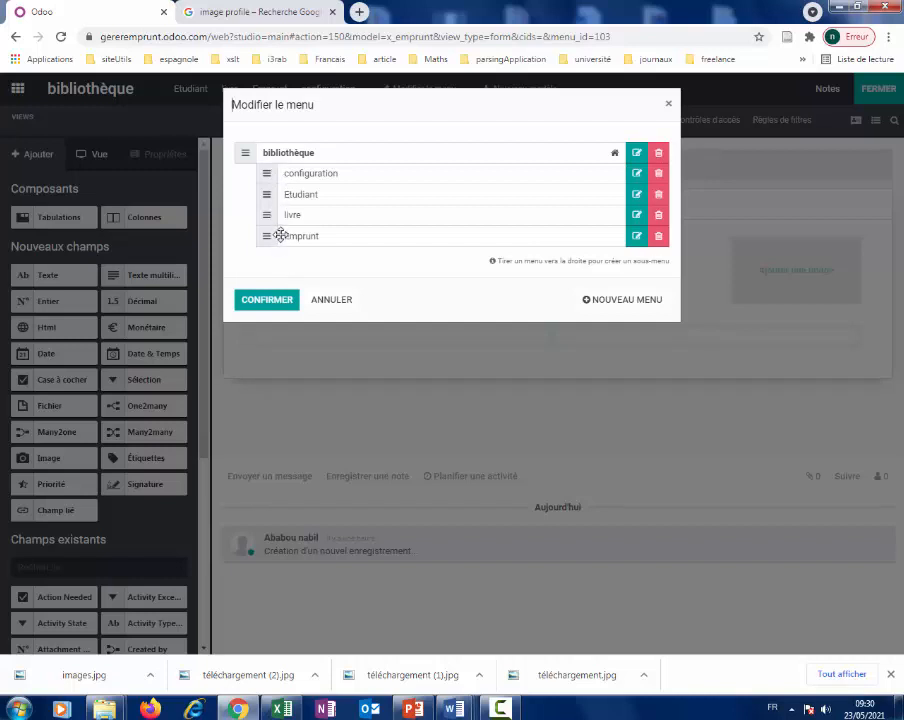
drag(266, 194, 282, 206)
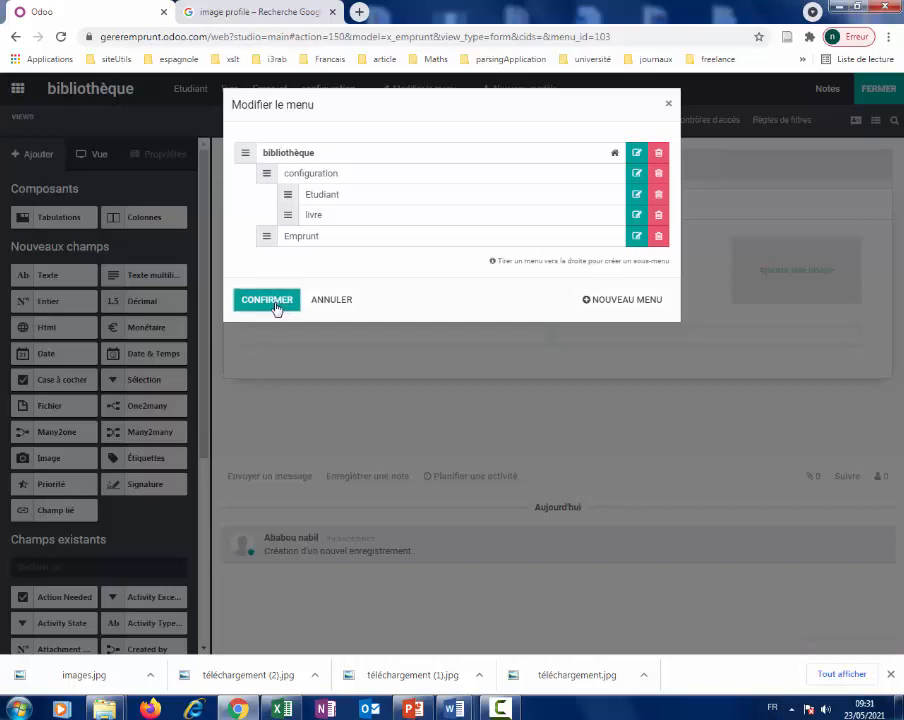
click(267, 300)
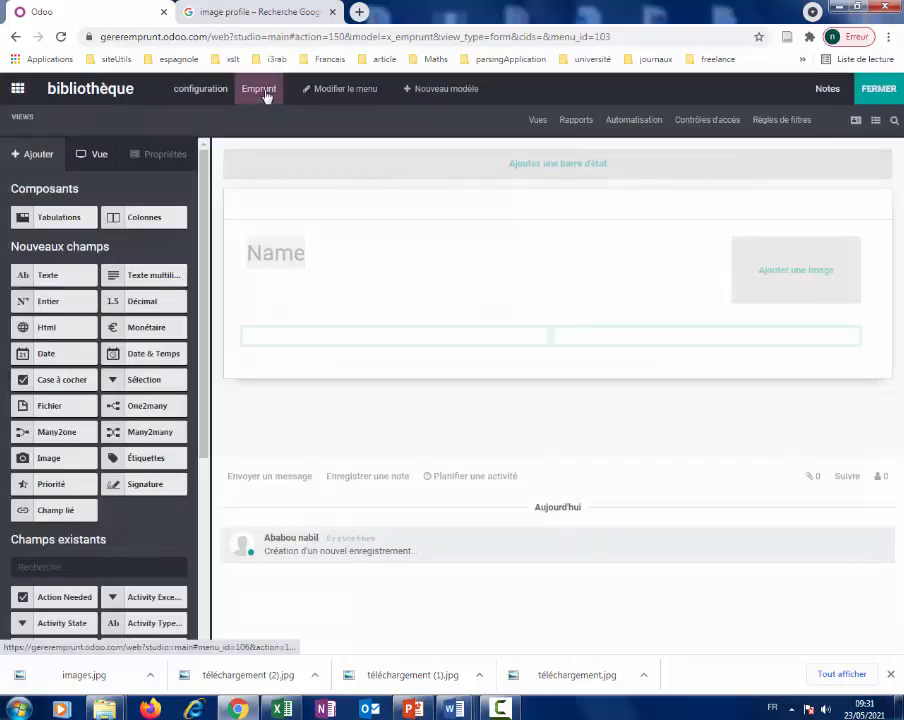
Check the configuration submenus and open the Emprunt model.
click(214, 93)
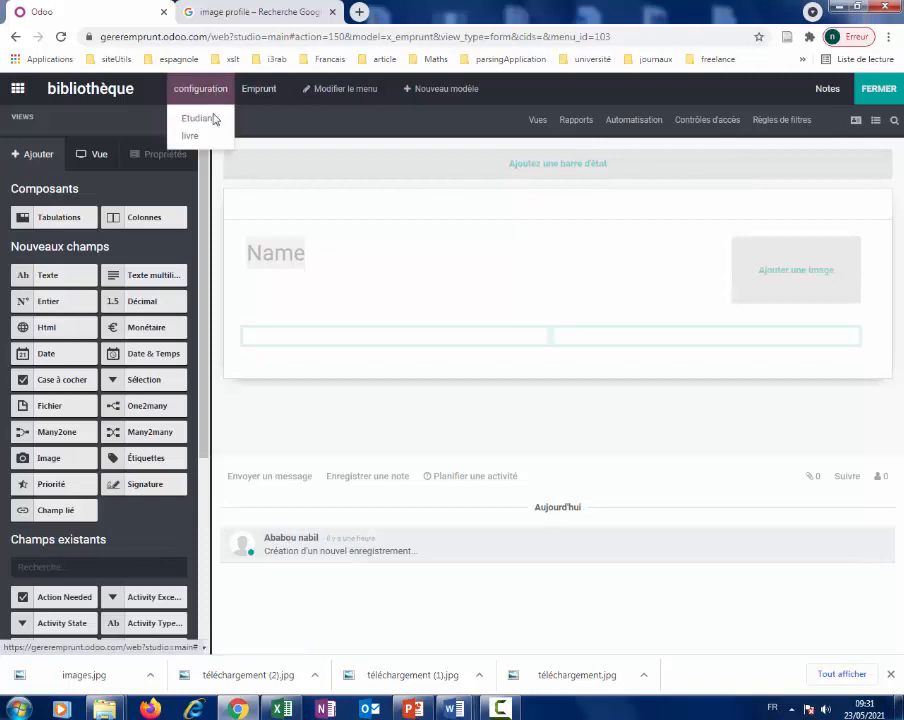
click(200, 92)
click(200, 96)
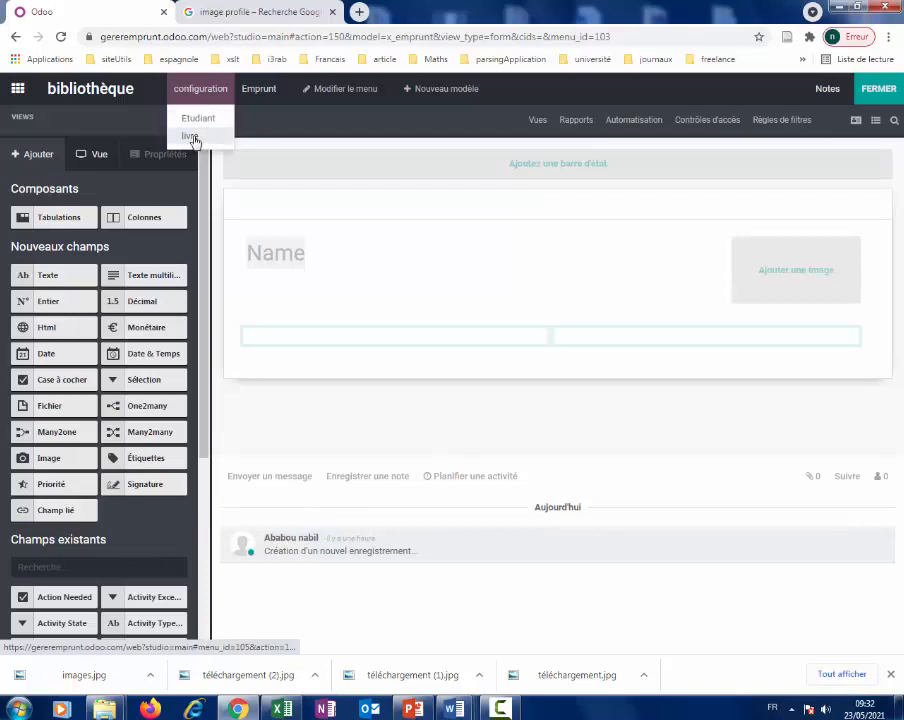
click(259, 92)
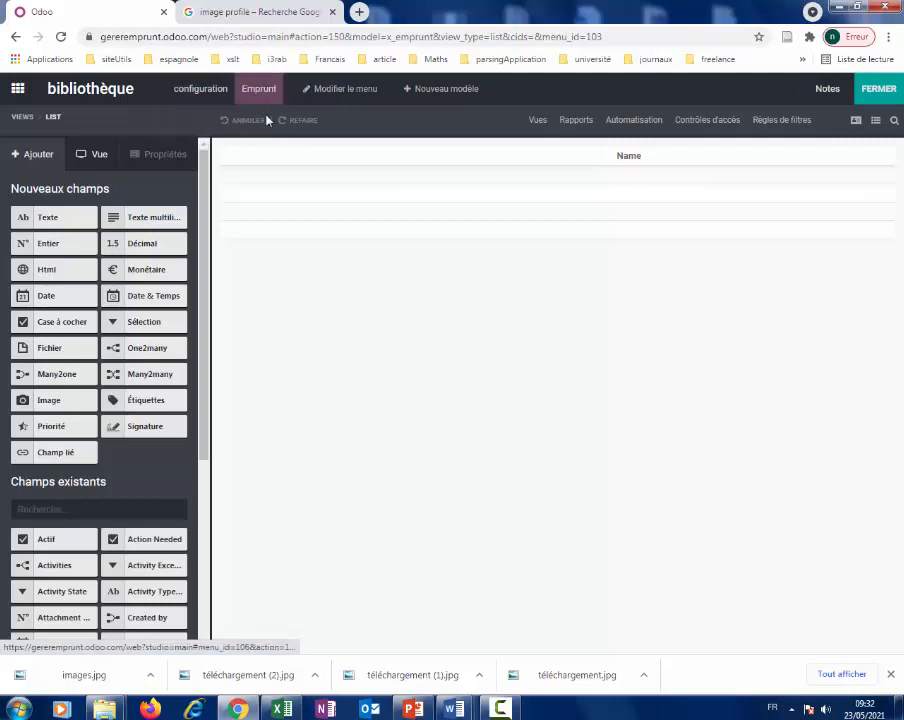
Open configuration > Etudiant and switch it to the form view.
click(201, 92)
click(201, 92)
click(201, 92)
click(207, 122)
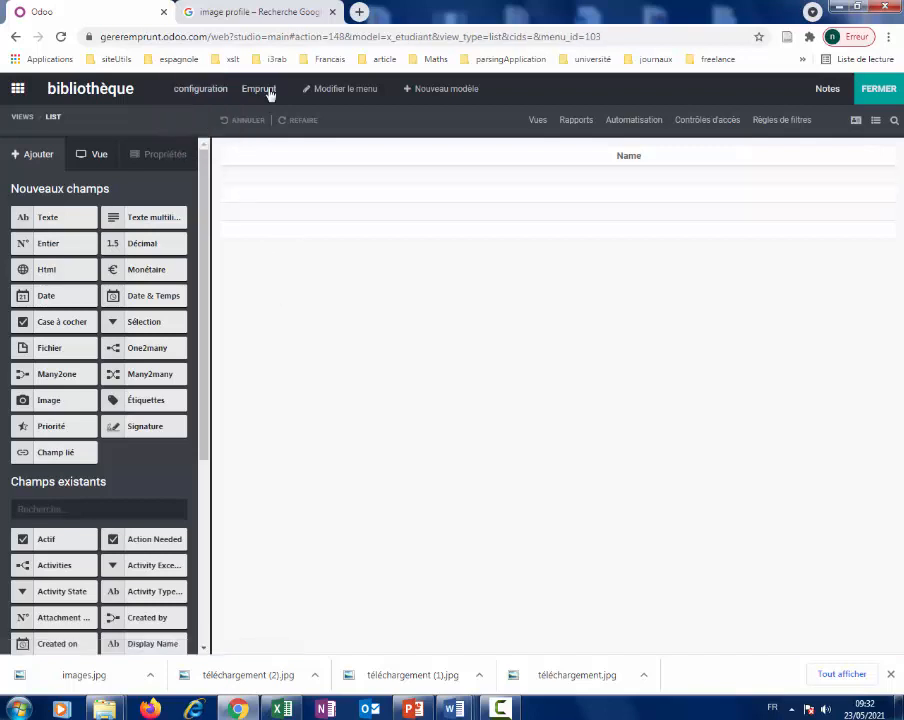
click(856, 121)
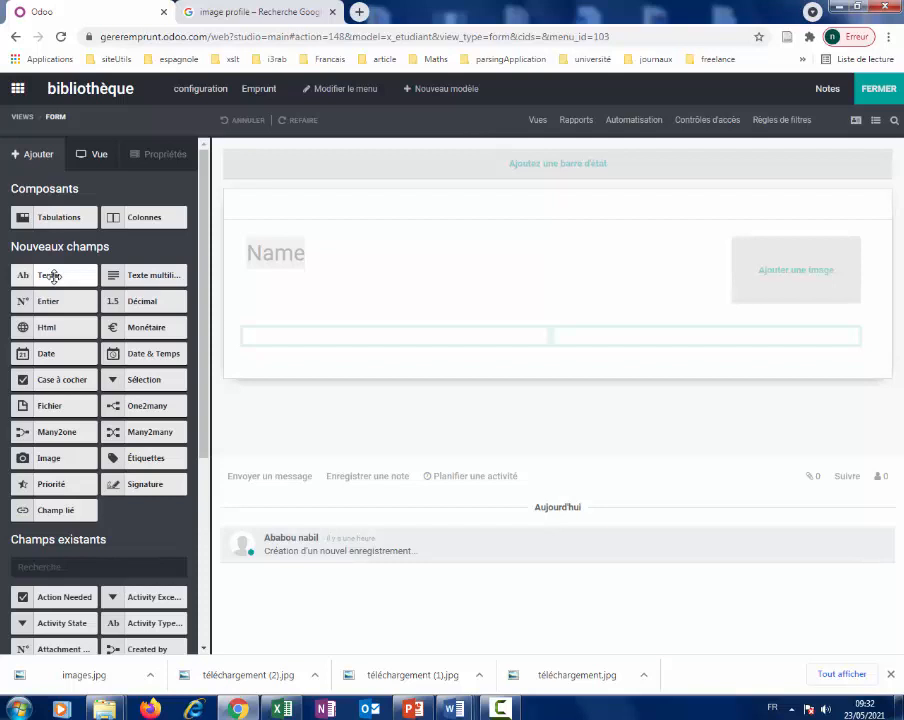
Review the Excel student sheet's NOM, PRENOM and Ville columns, then return to Odoo.
click(283, 709)
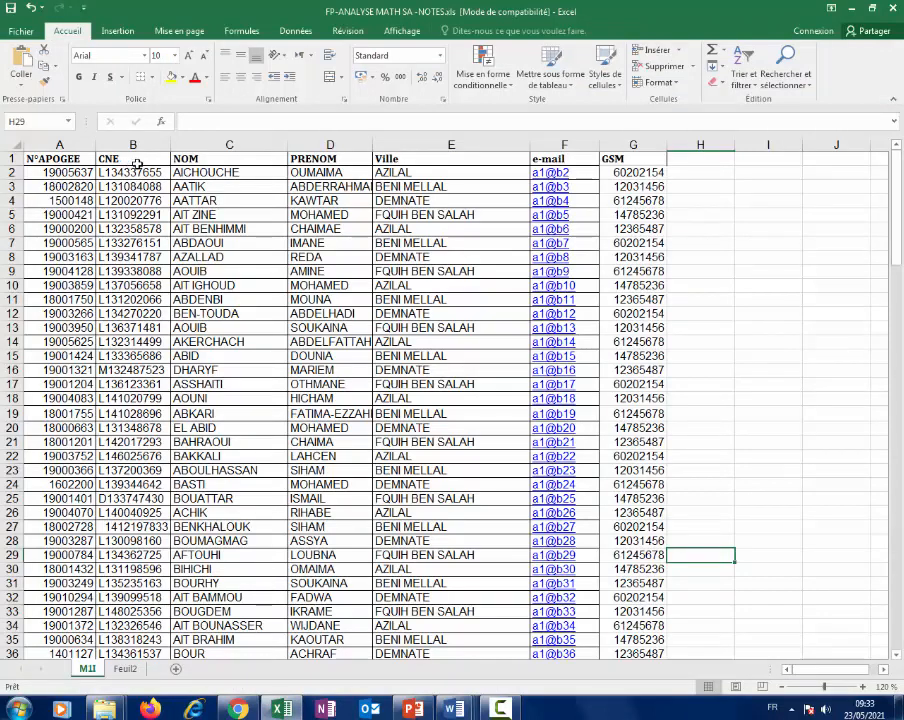
click(228, 168)
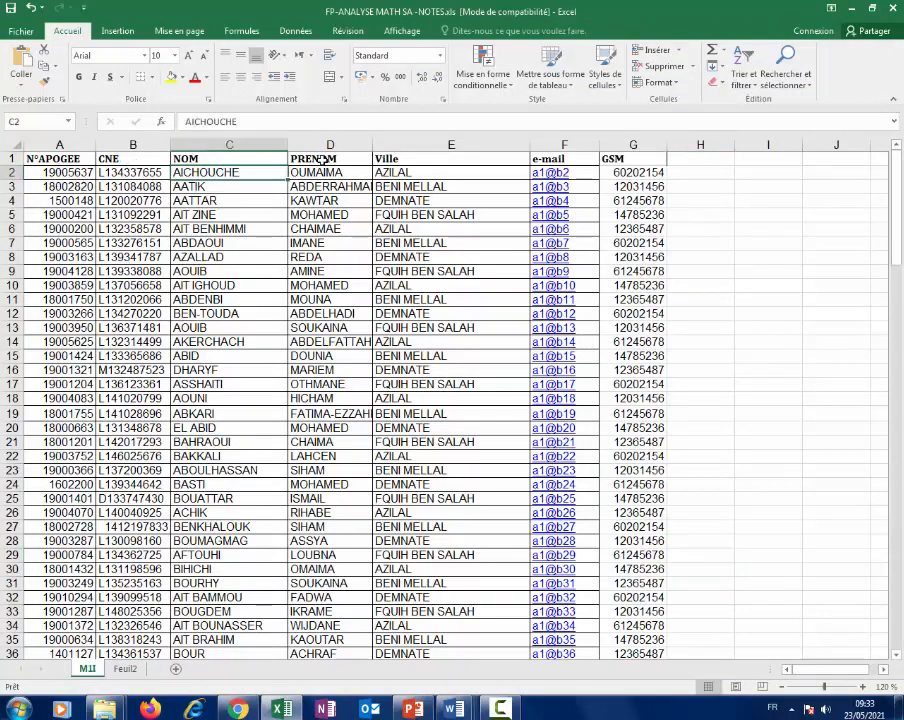
click(321, 161)
click(412, 157)
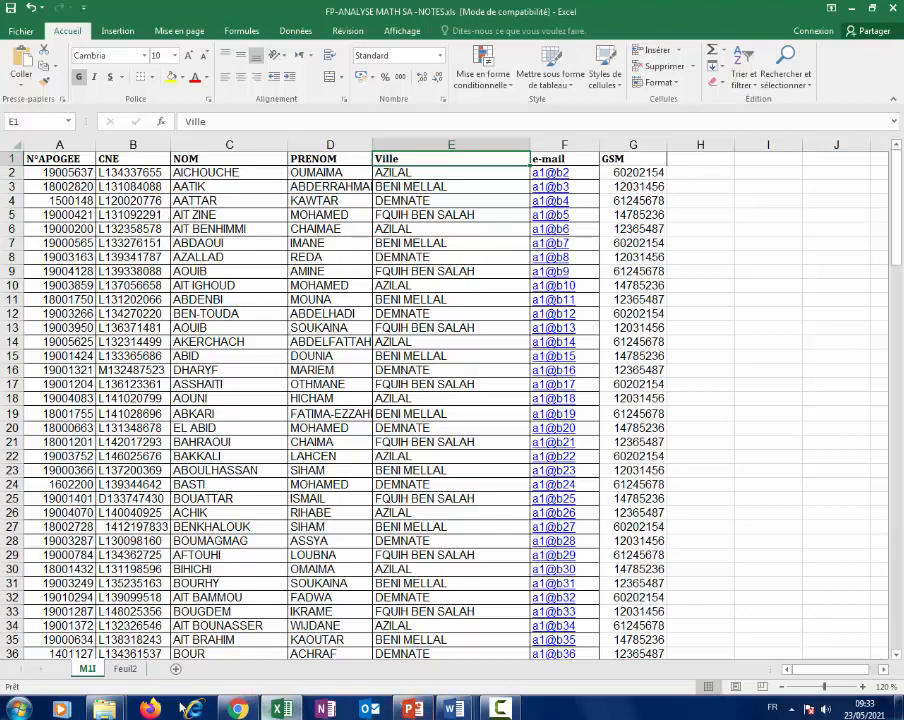
click(238, 709)
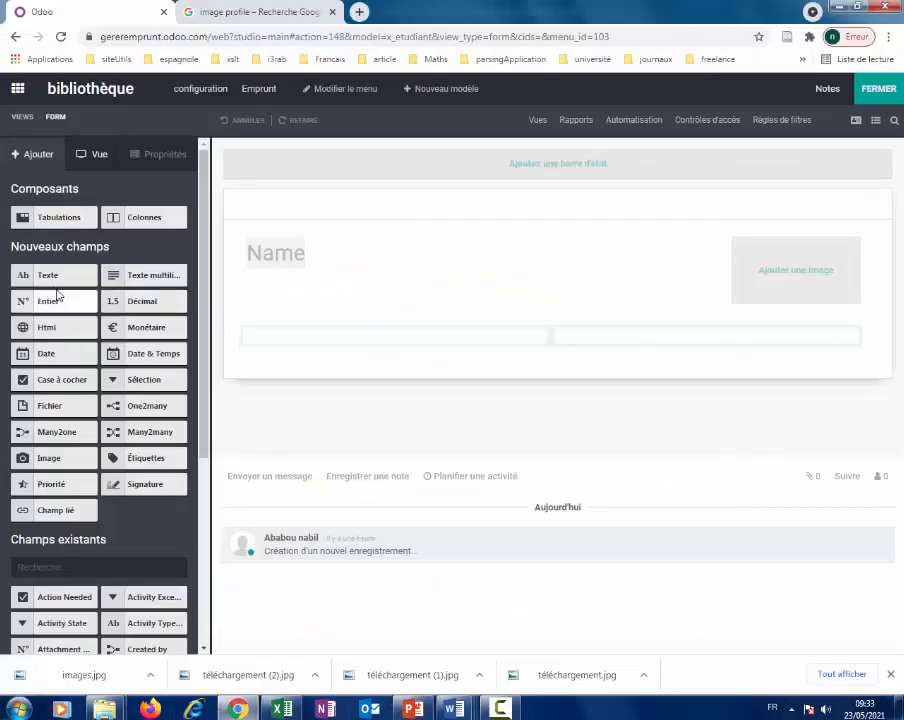
Relabel the form's Name field as 'N°appogee', then show the list of addable fields.
click(285, 256)
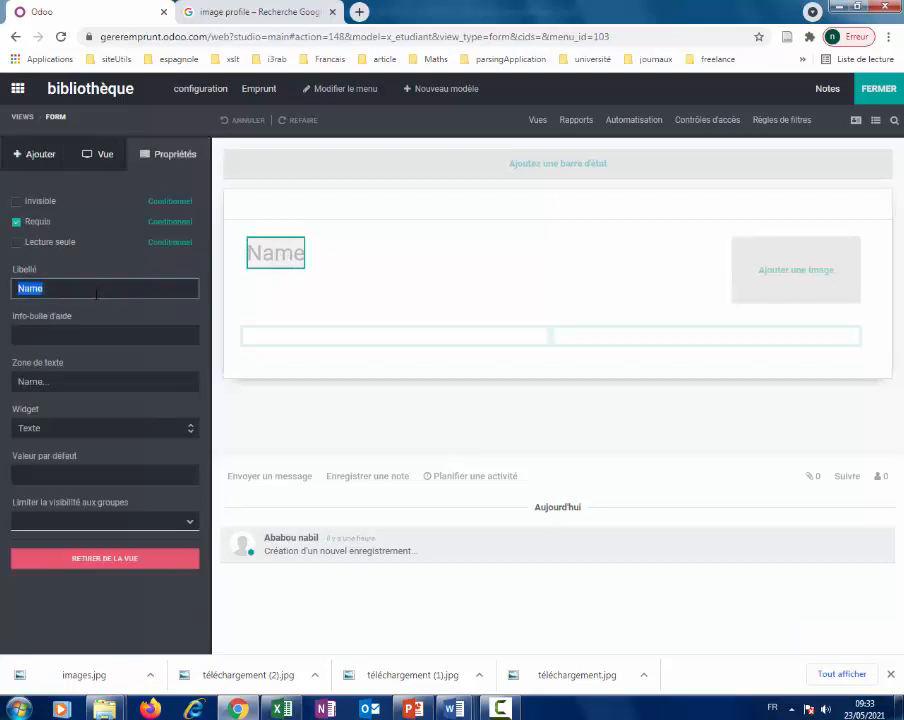
text(N)
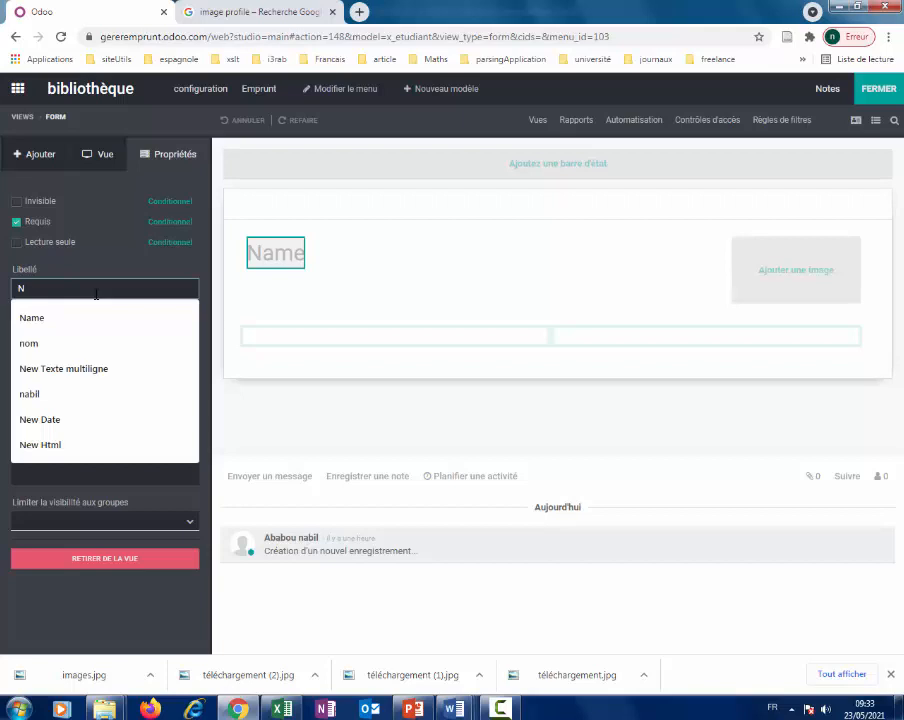
text(°appogé)
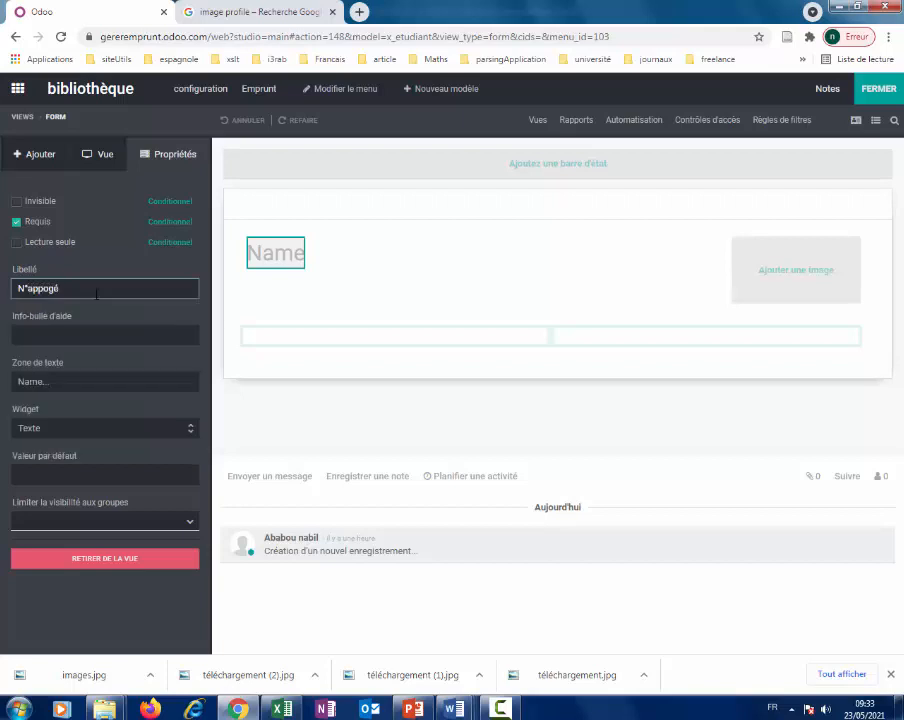
click(282, 709)
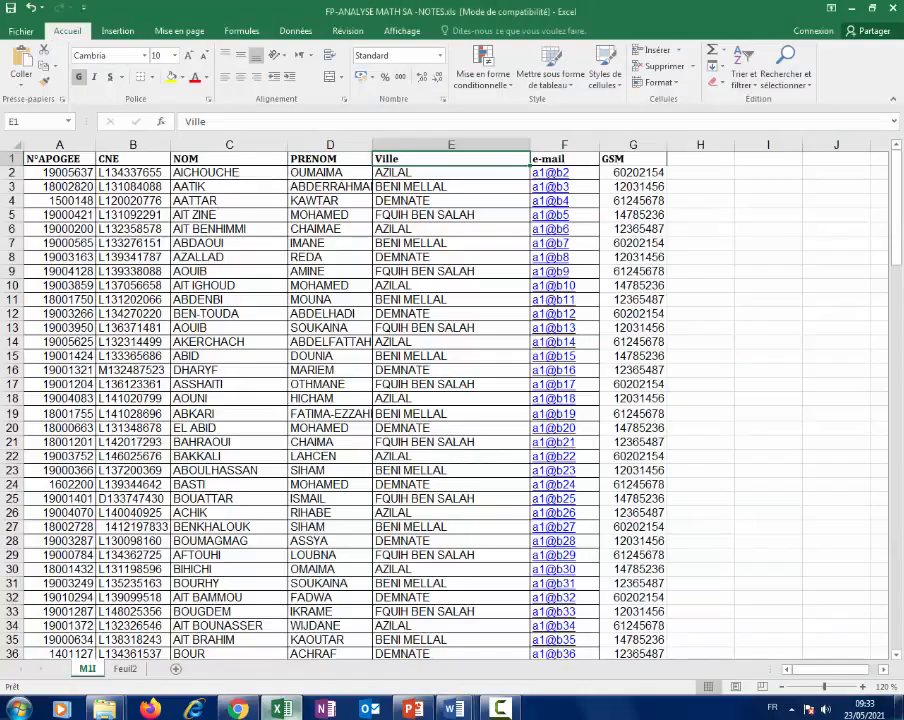
click(282, 709)
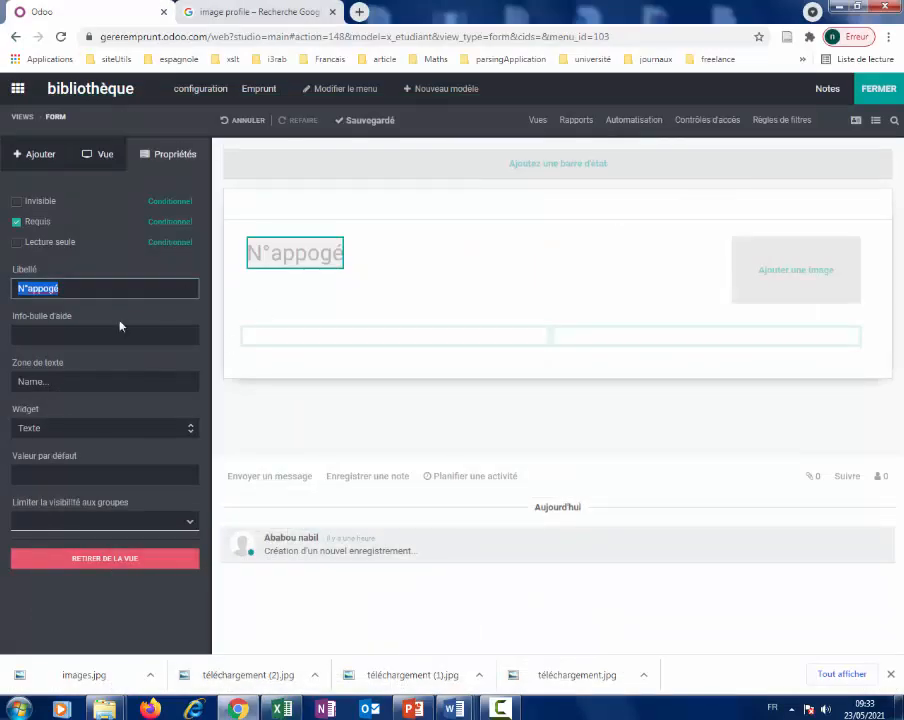
click(91, 289)
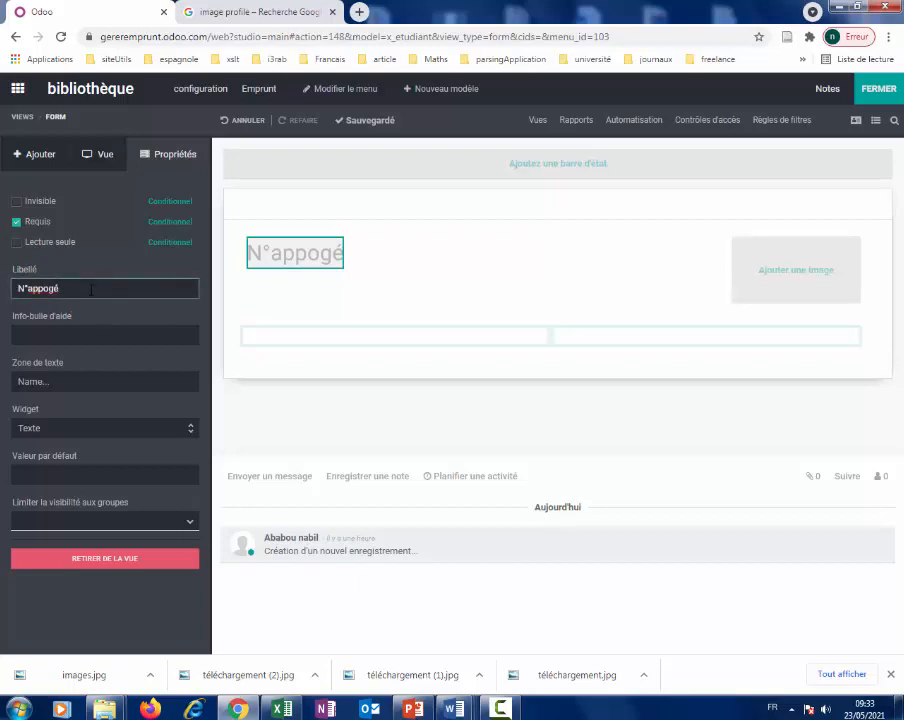
key(BackSpace)
text(ee)
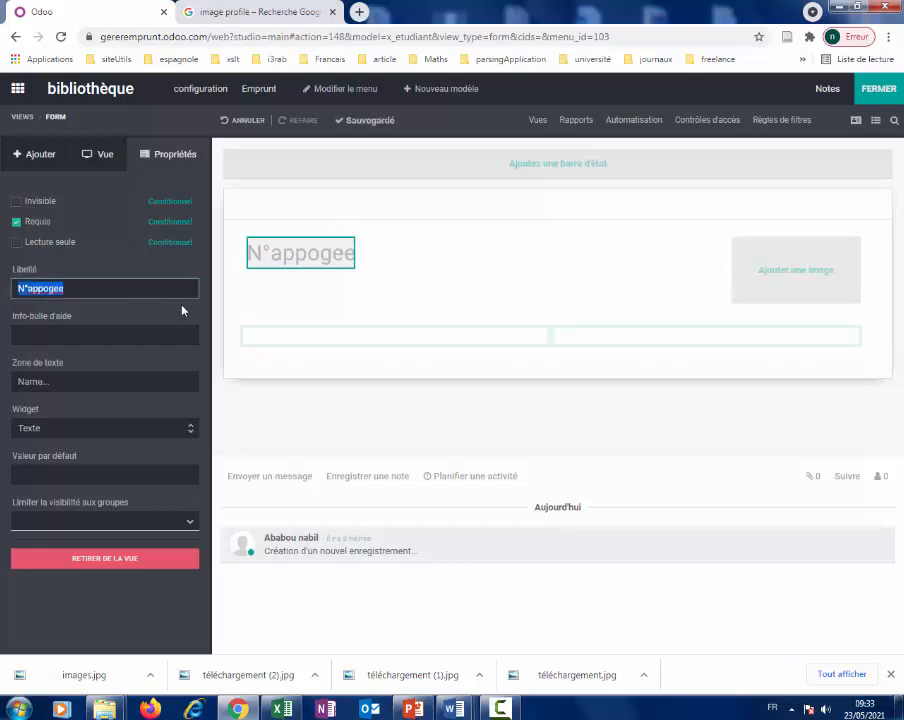
click(237, 299)
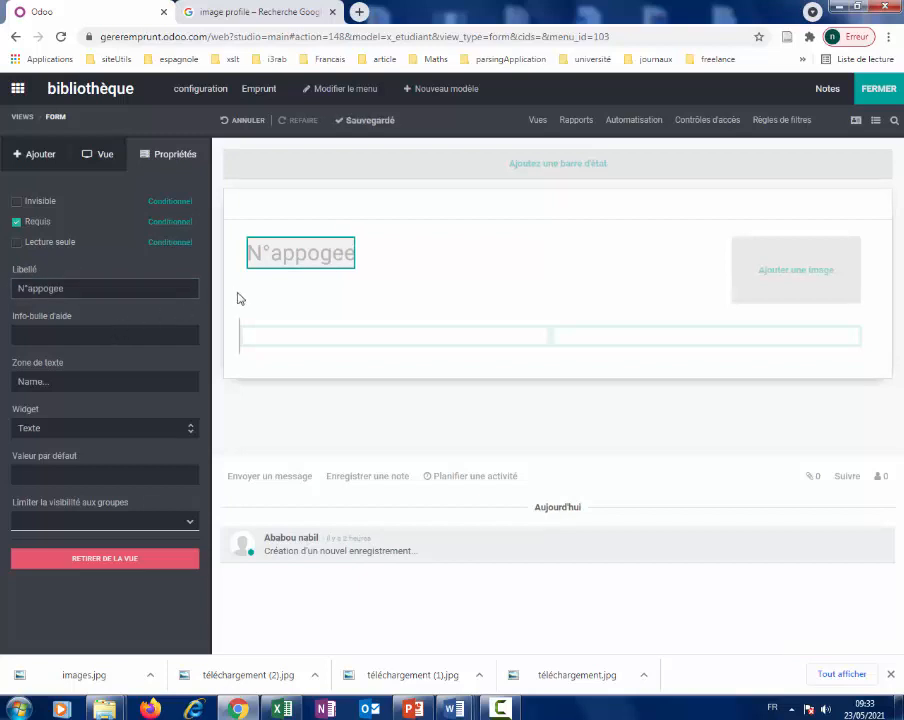
click(97, 160)
click(36, 166)
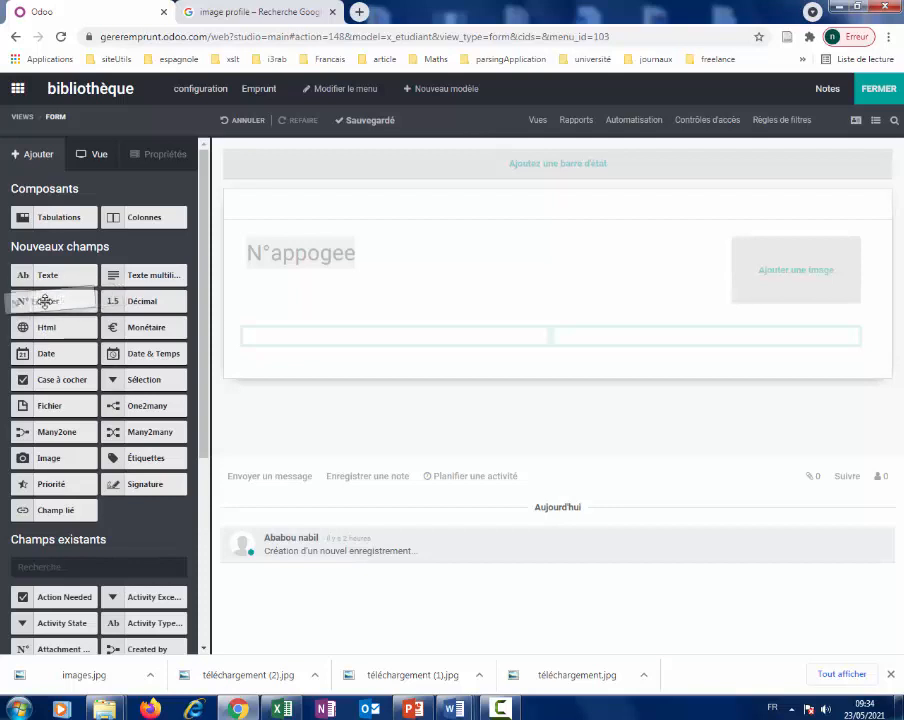
Add a text field labelled CIN to the form's left group.
drag(246, 282, 289, 298)
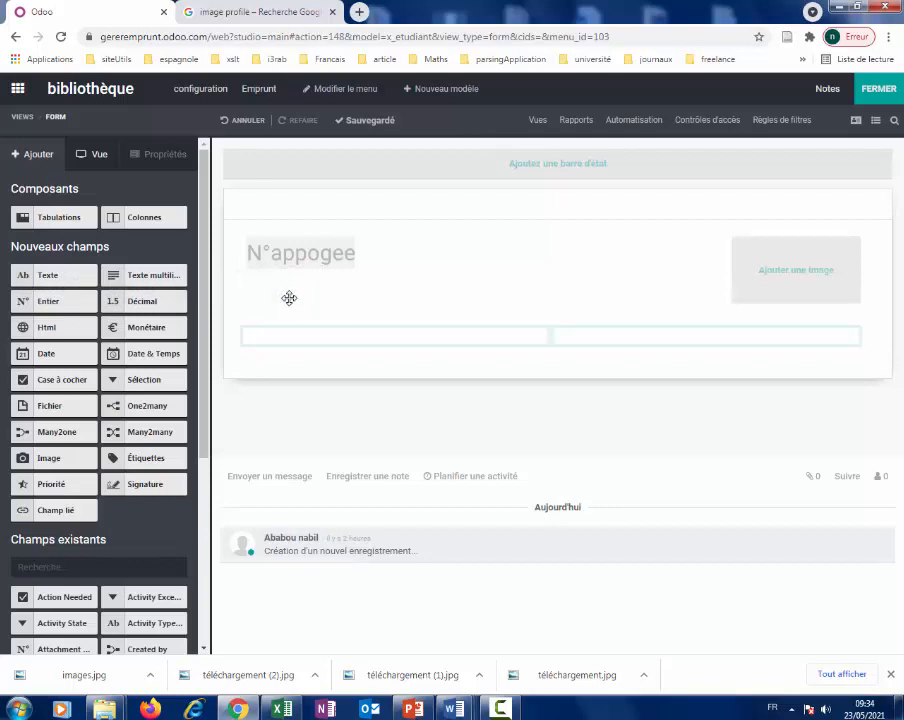
drag(53, 276, 294, 344)
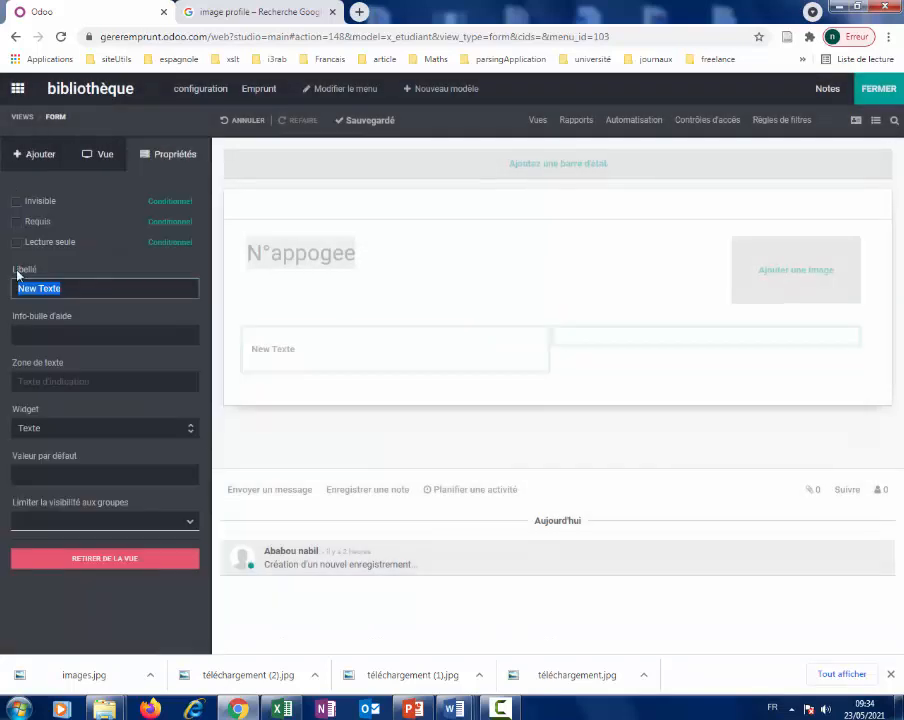
text(CIN)
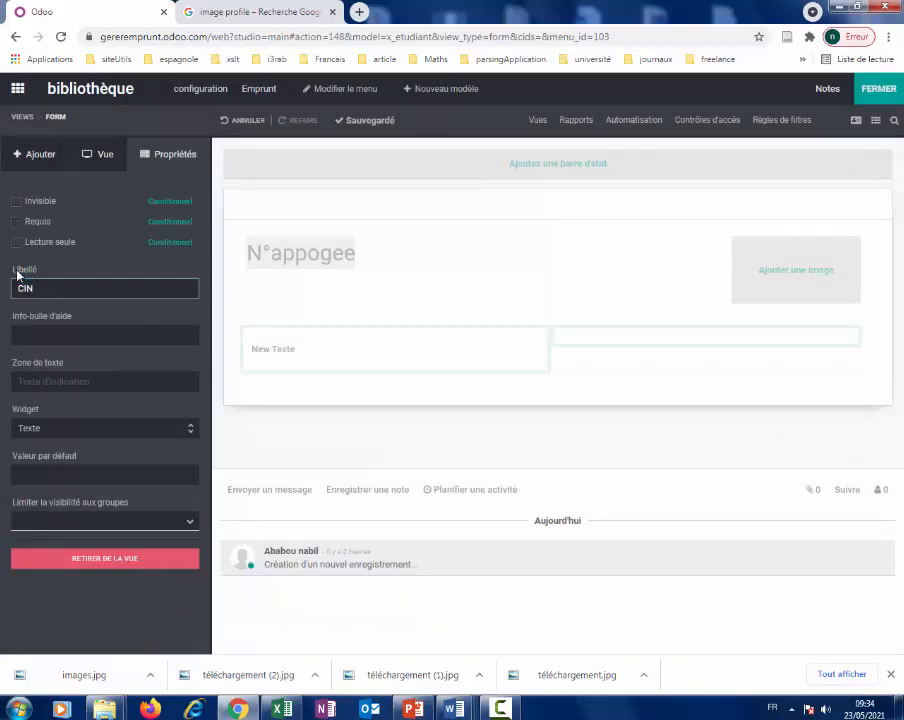
key(Return)
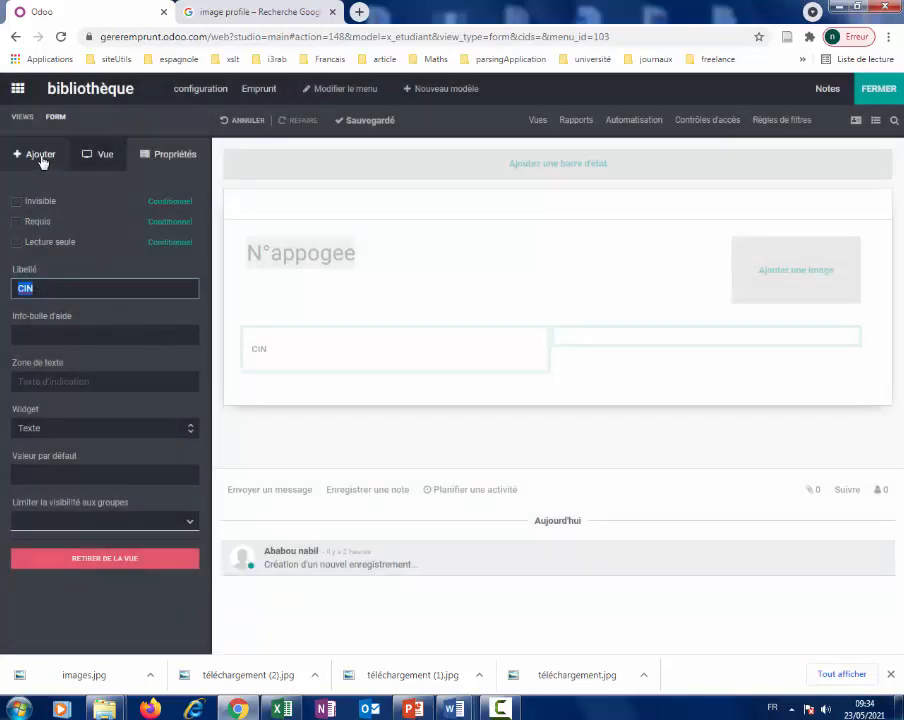
Add another text field labelled Nom below CIN.
click(33, 153)
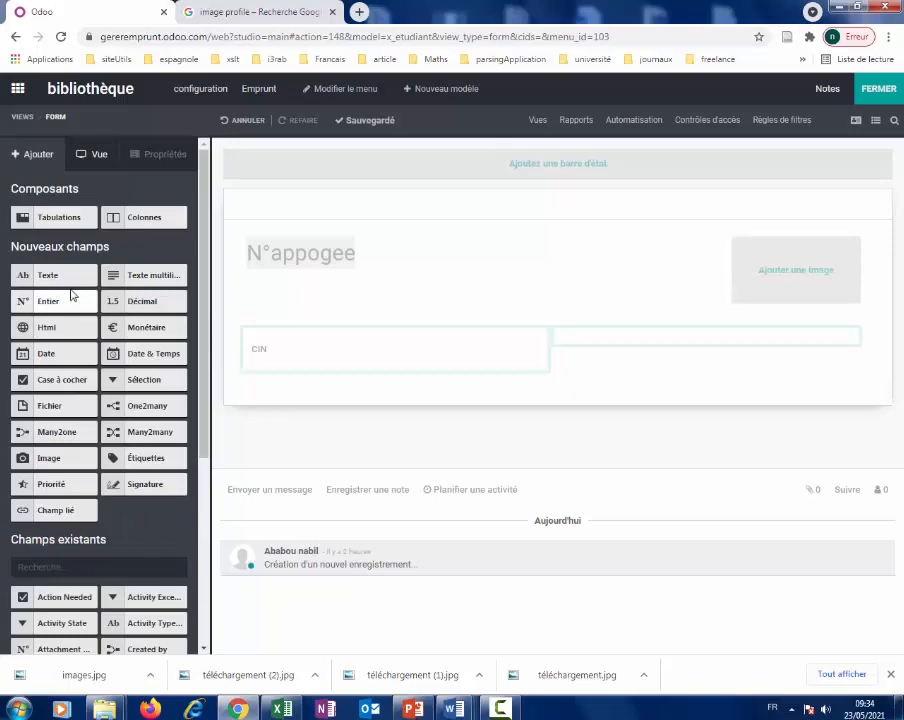
drag(68, 274, 327, 374)
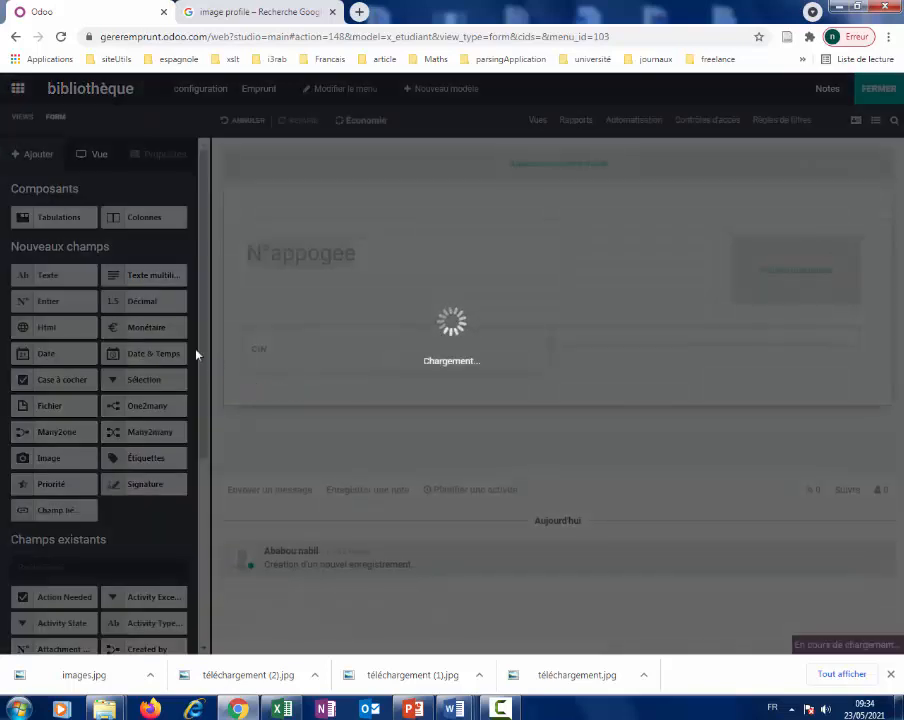
text(Nom)
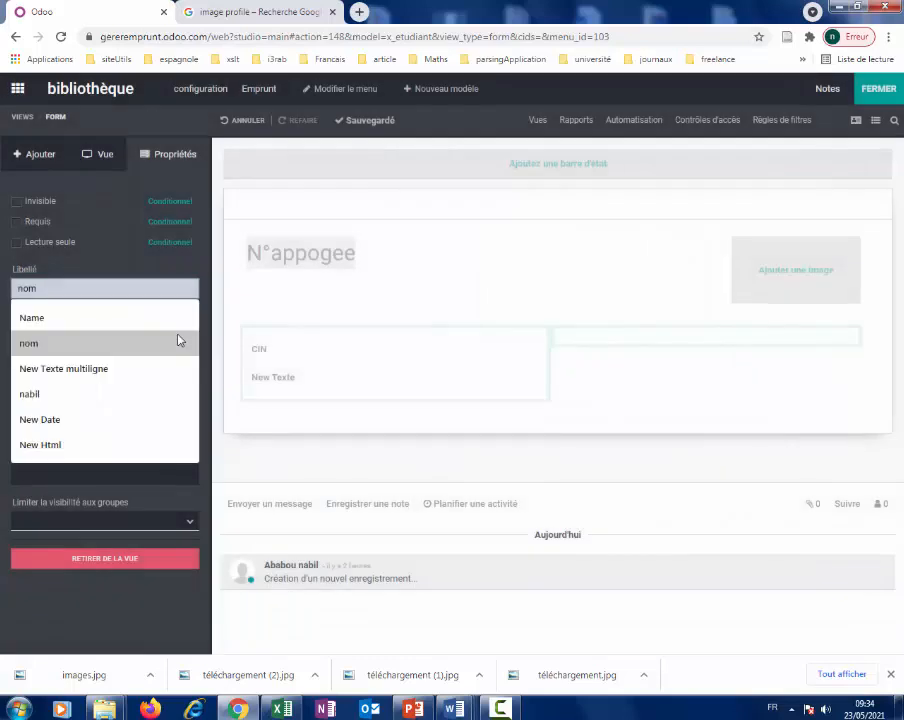
key(Return)
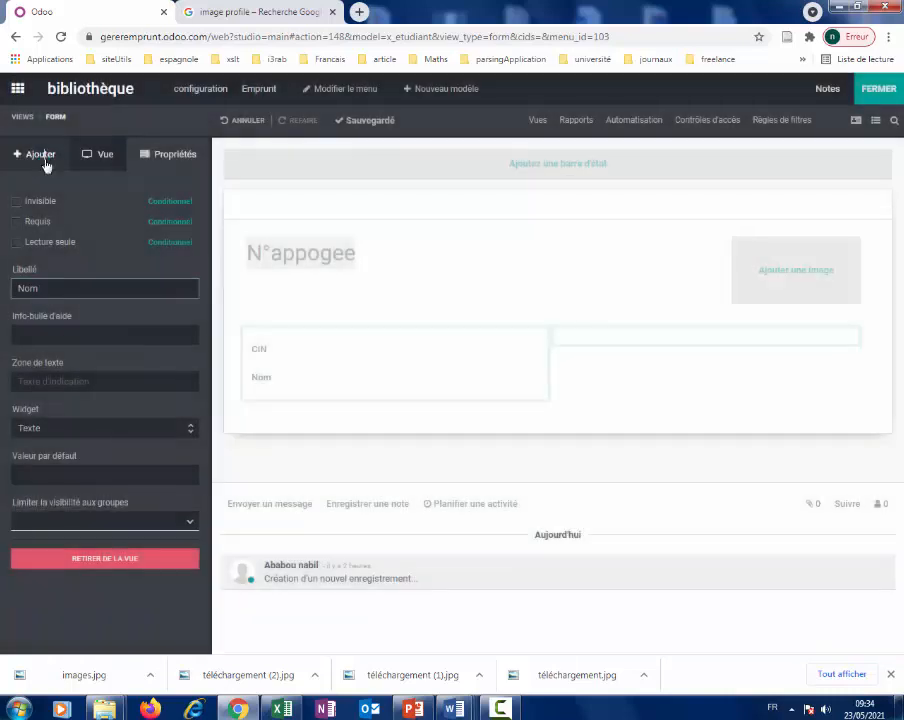
click(40, 155)
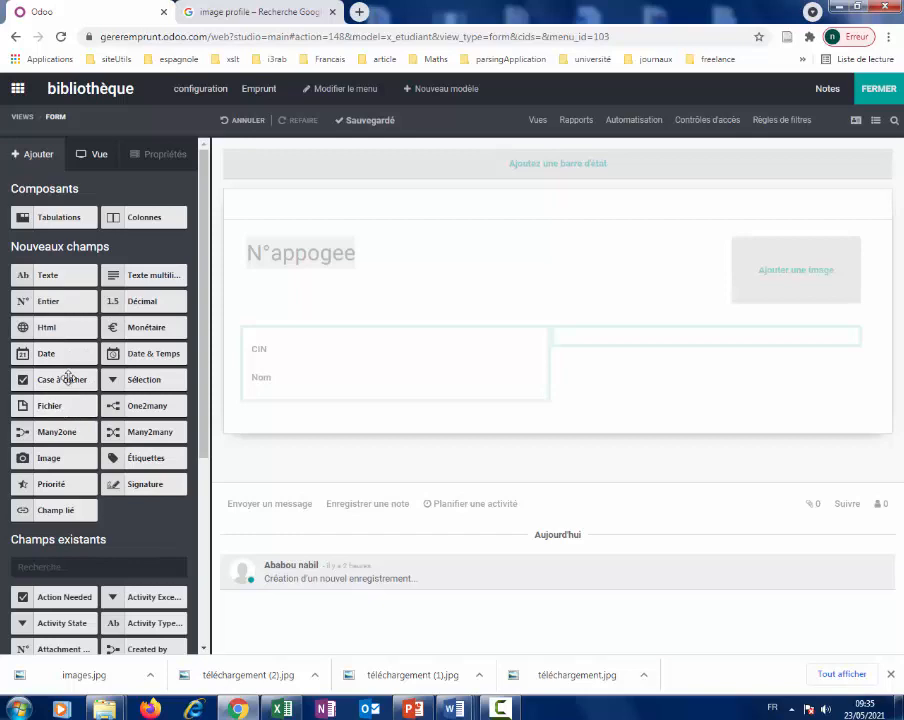
Add a text field labelled Prenom below Nom.
drag(50, 274, 294, 422)
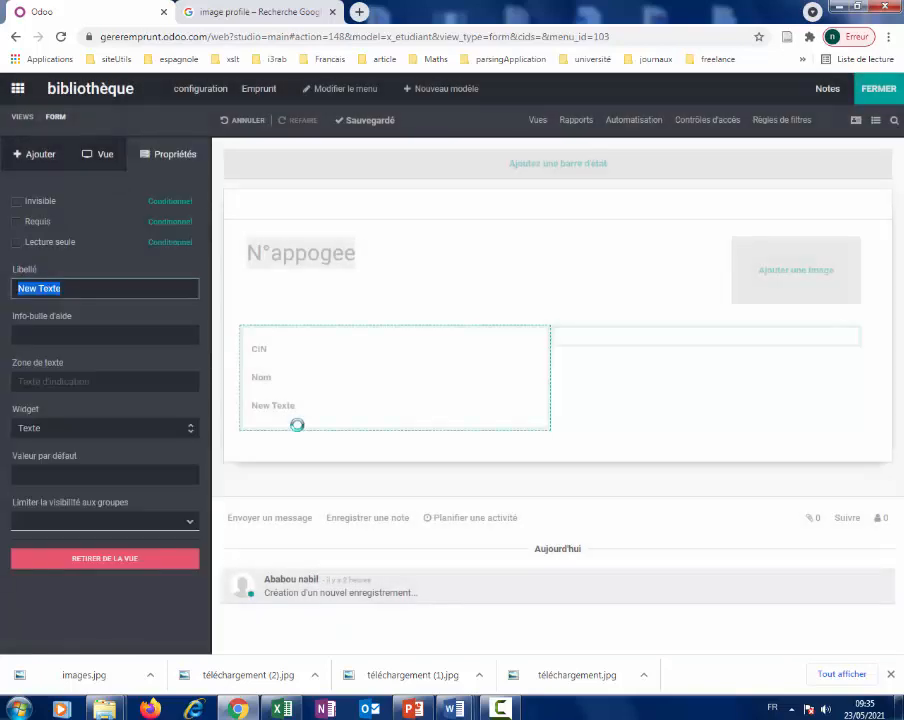
text(Prenom)
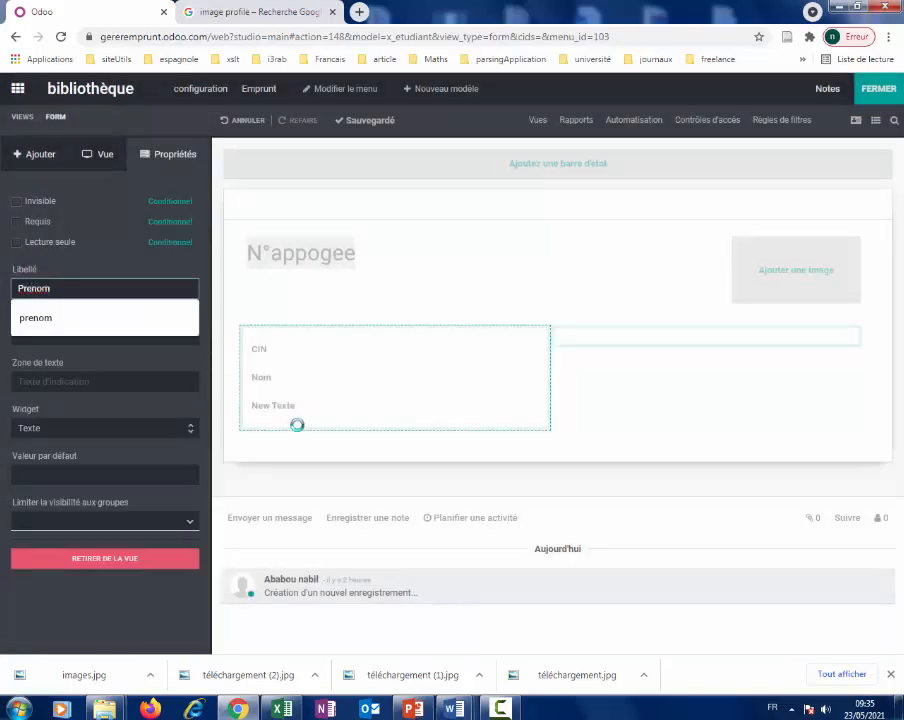
key(Return)
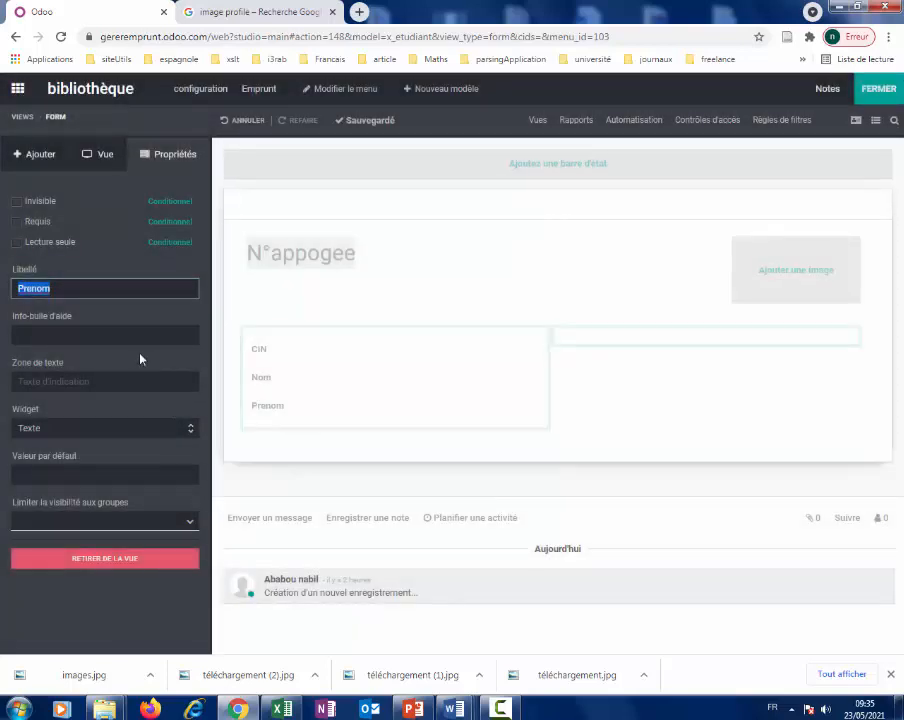
Add a text field labelled ville to the form's right-hand group.
click(38, 157)
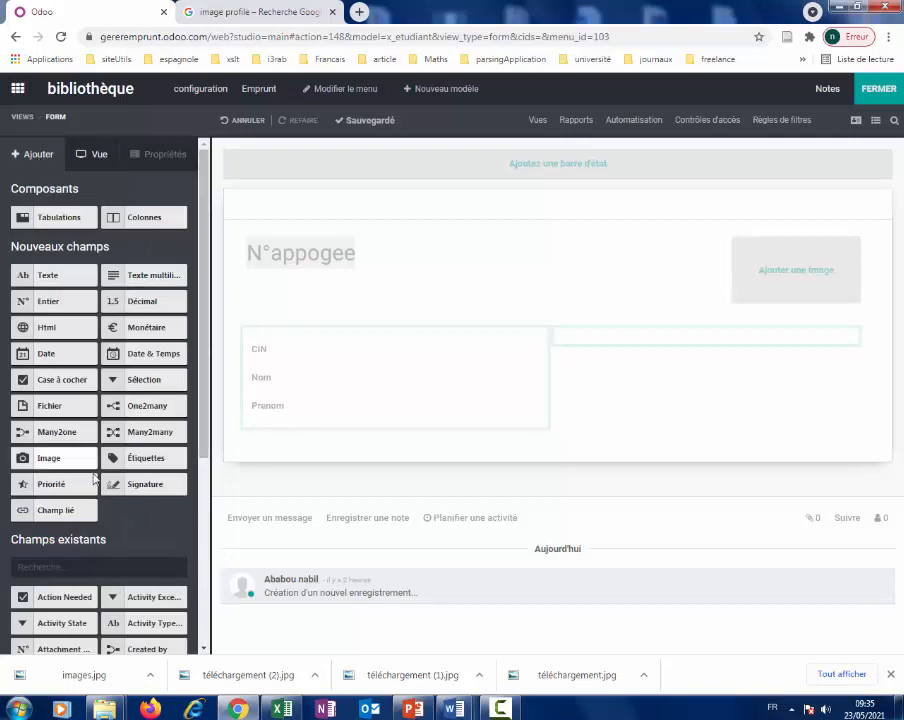
drag(62, 276, 612, 345)
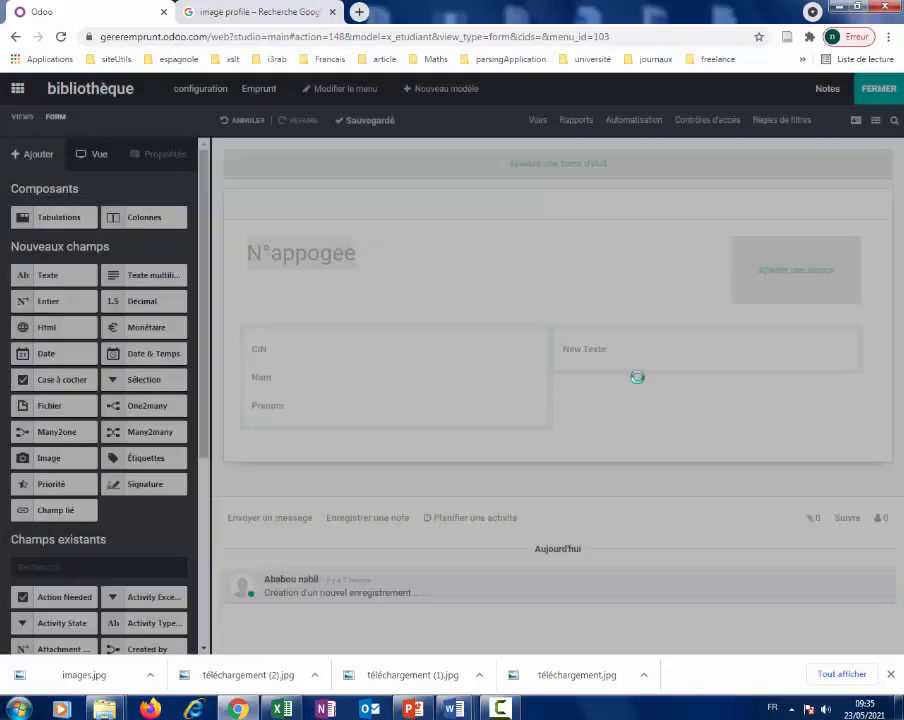
text(vi)
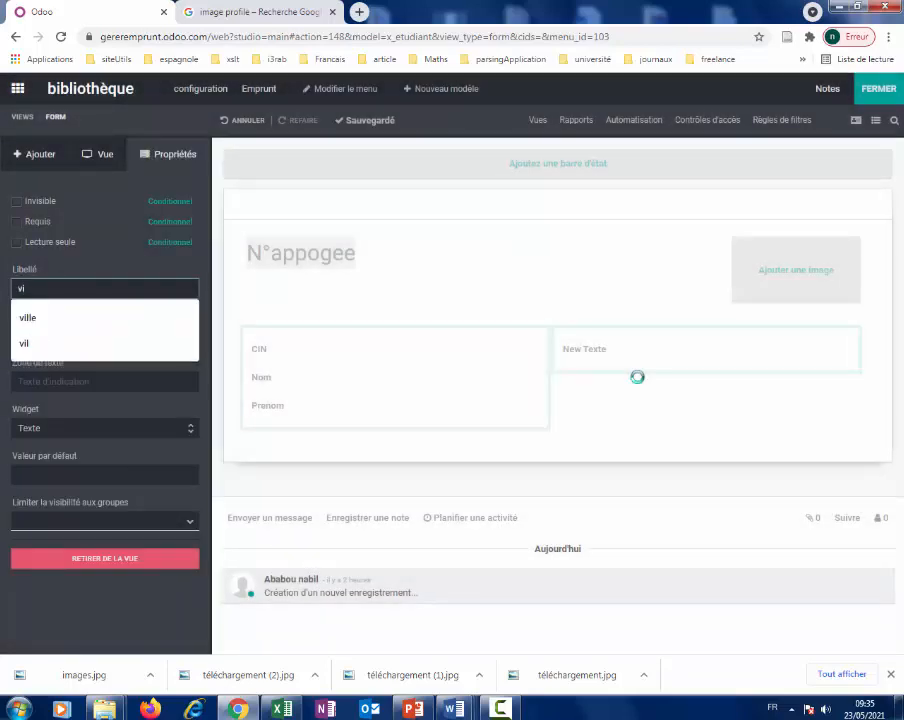
text(lle)
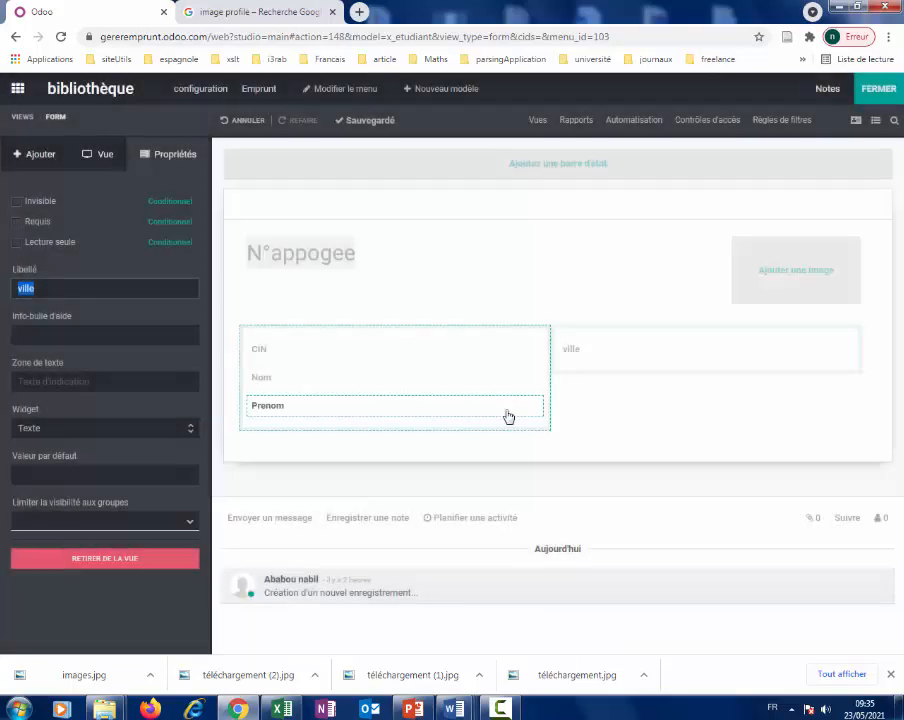
click(32, 156)
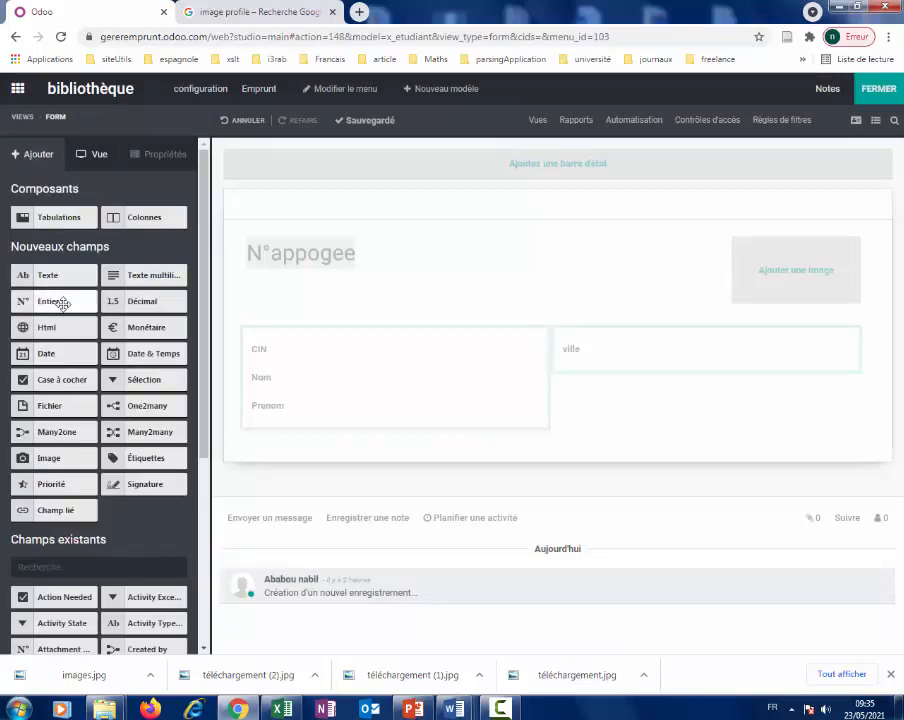
Add a text field below ville and label it e_mail.
drag(54, 276, 614, 370)
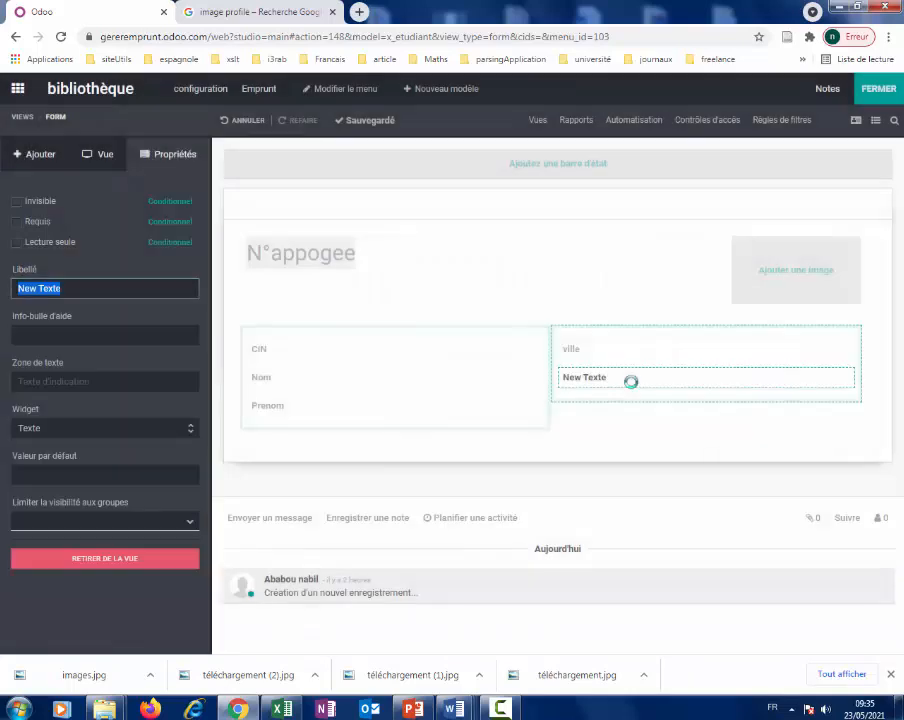
text(a)
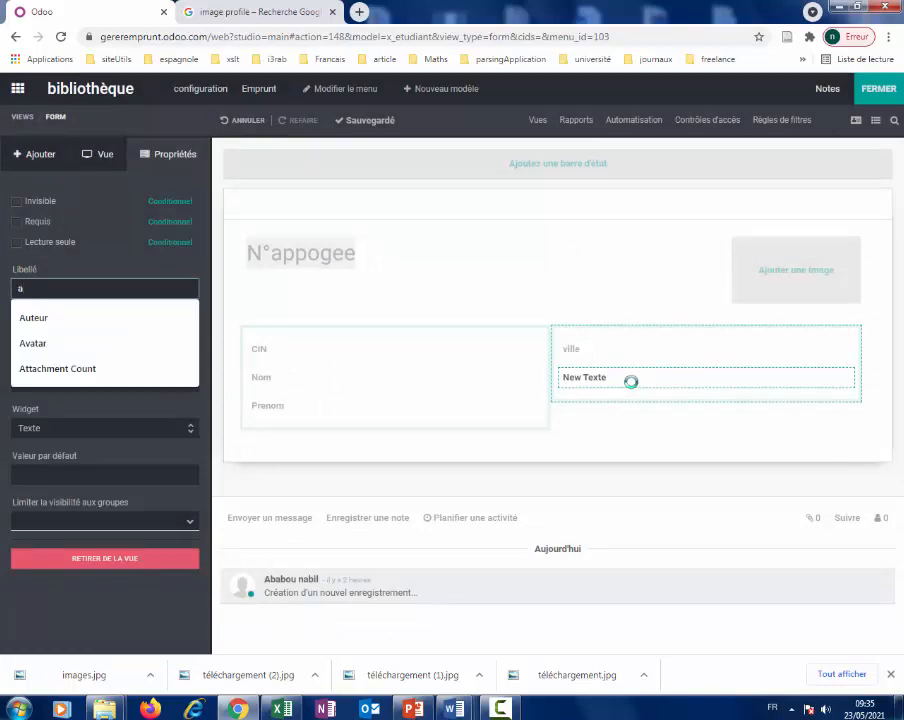
key(BackSpace)
text(e)
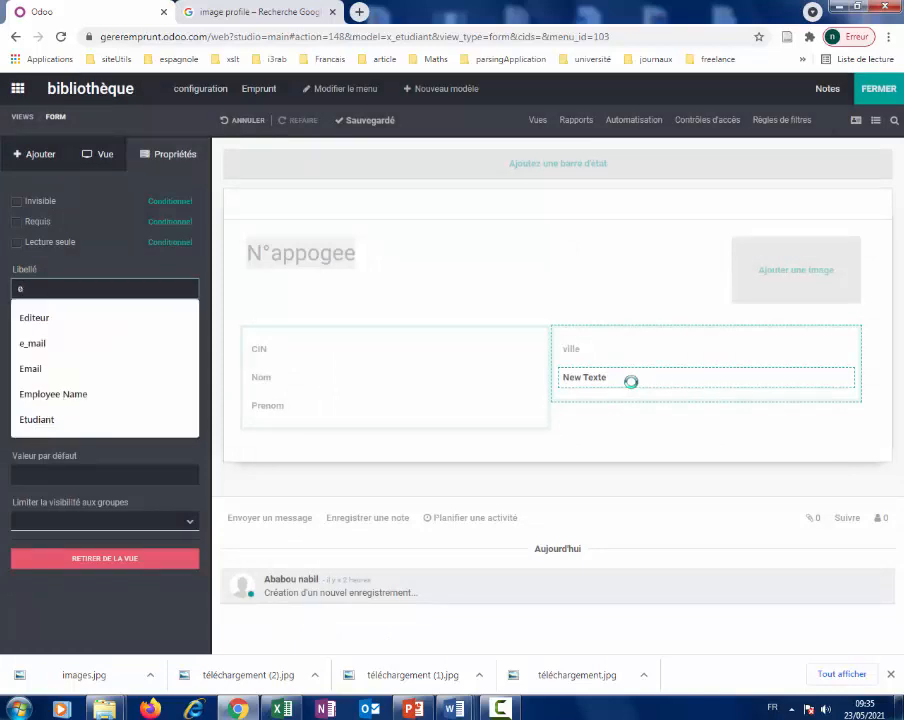
text(_m)
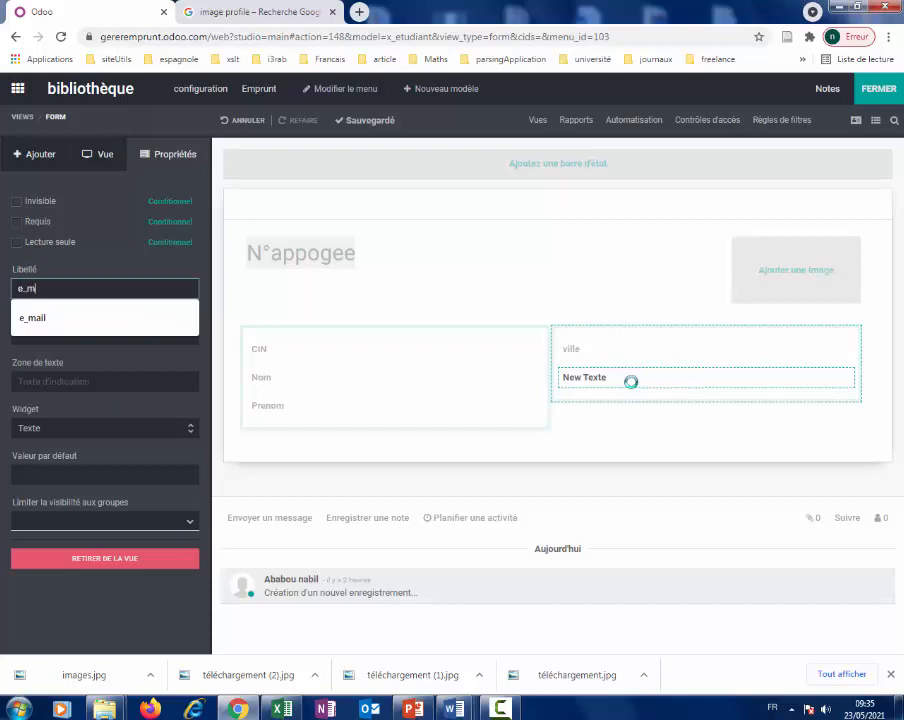
text(au)
key(BackSpace)
text(il)
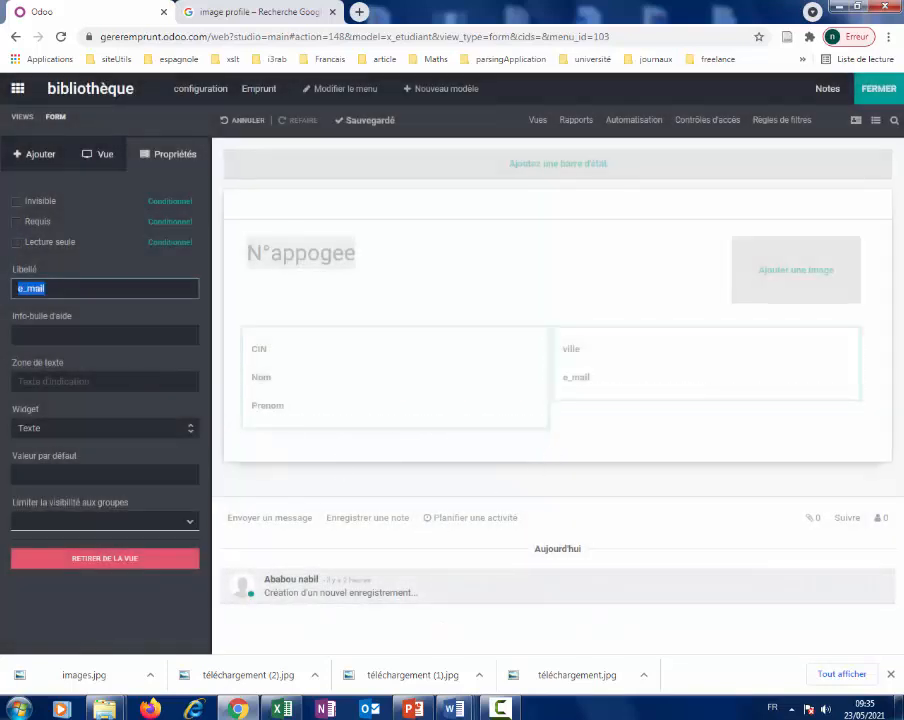
Add a GSM text field under e_mail, then bring the Excel student sheet forward.
click(40, 155)
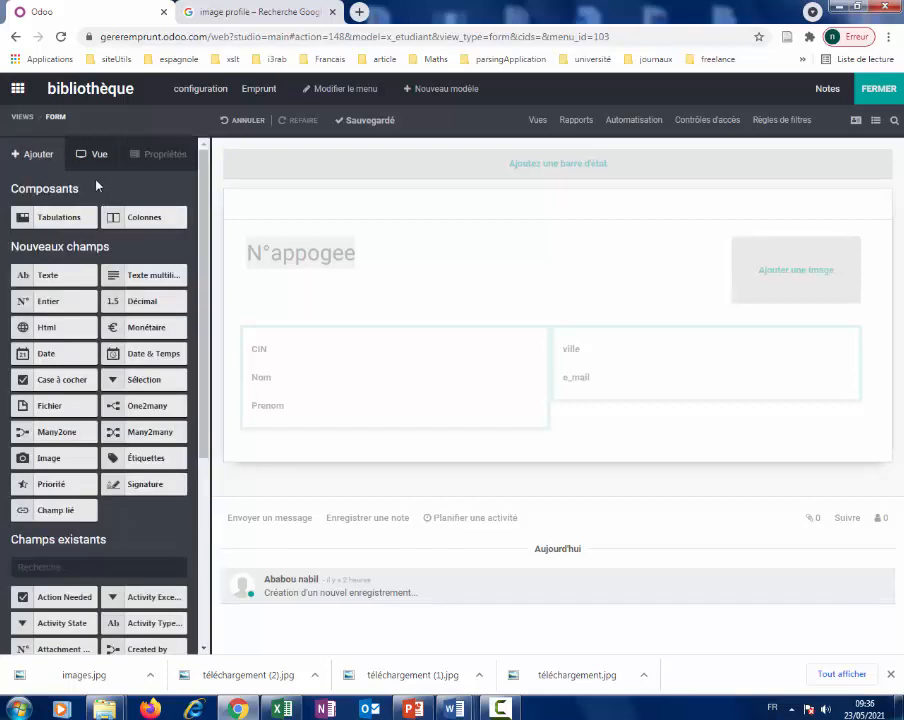
drag(52, 273, 566, 402)
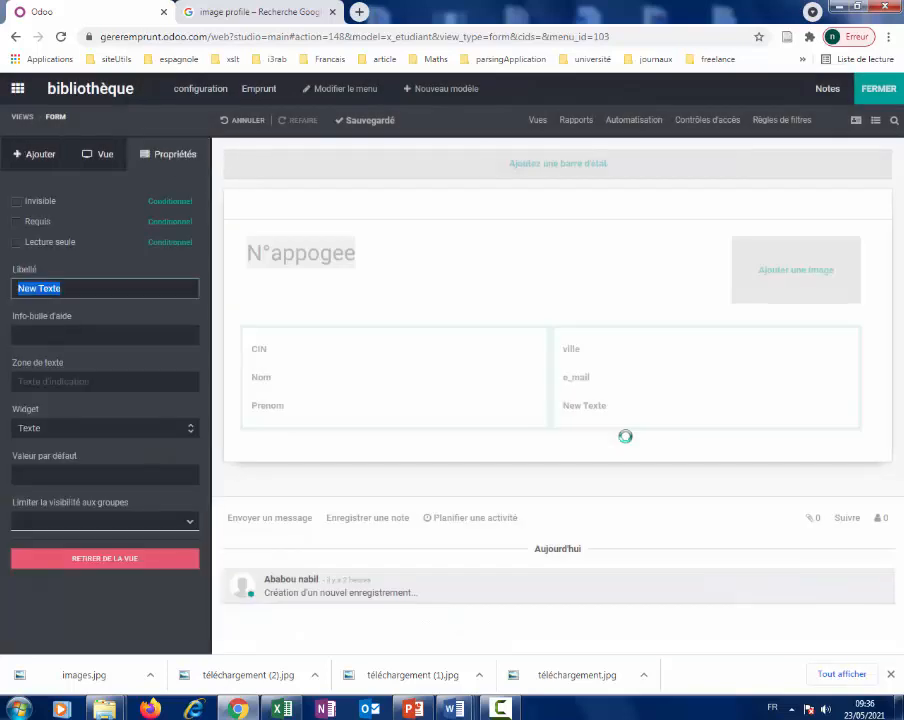
text(GSM)
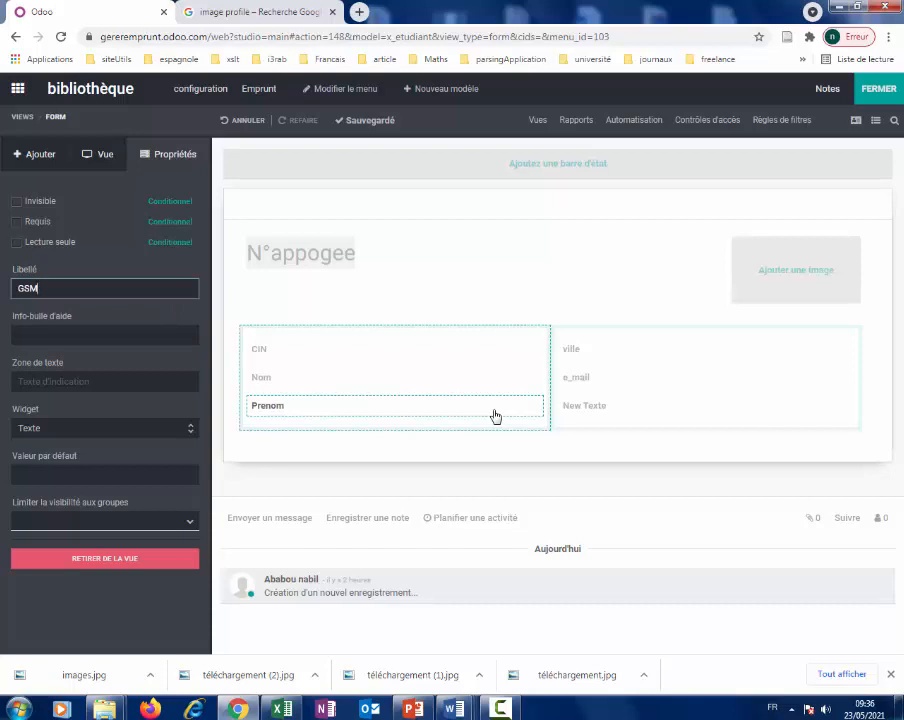
key(Return)
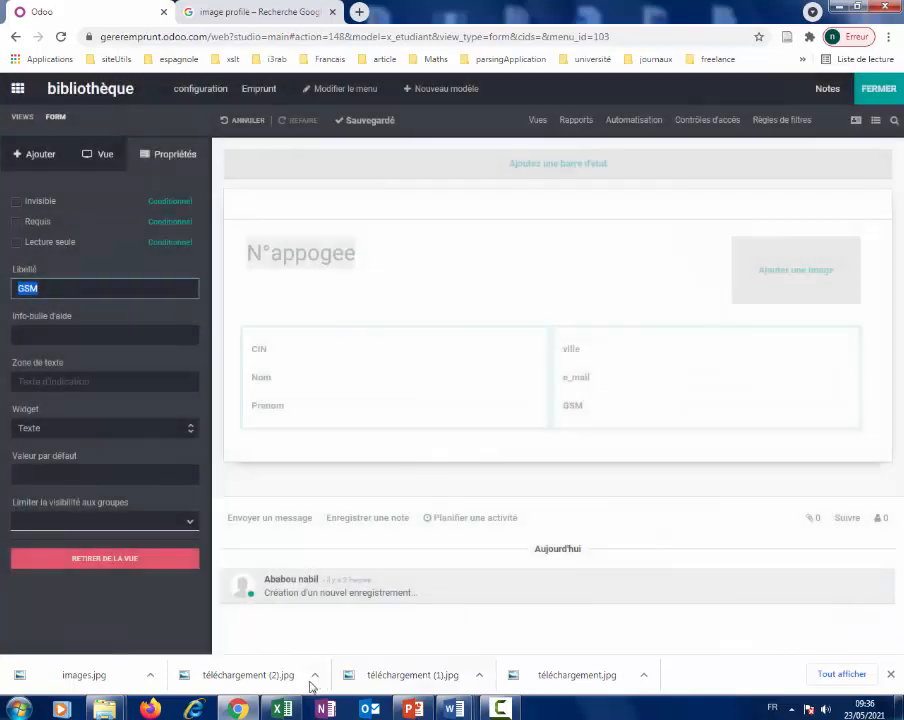
click(280, 700)
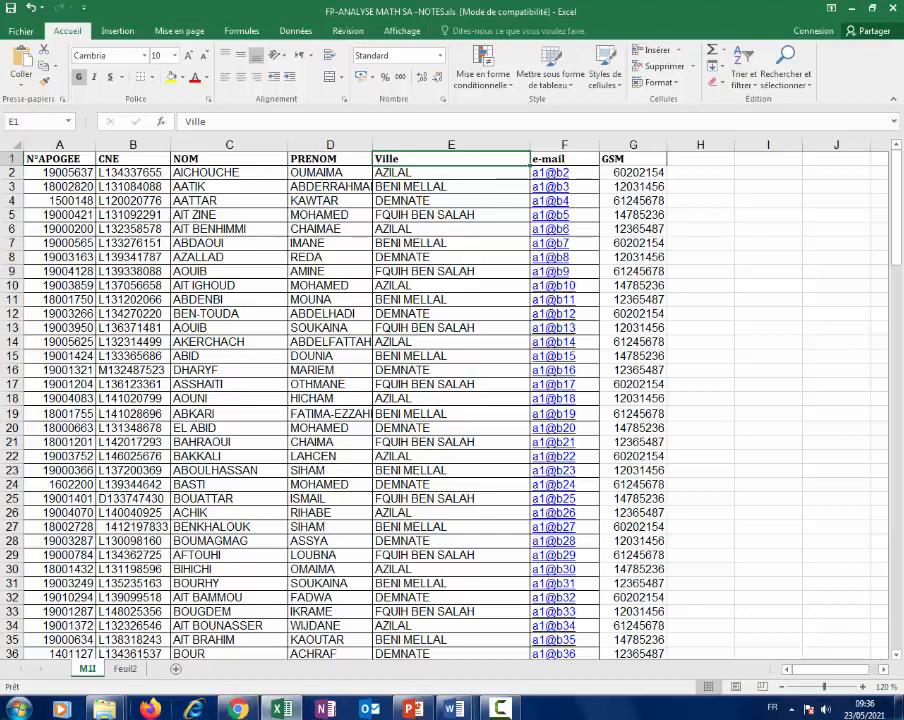
Go back from the Excel sheet to the Odoo Studio Etudiant form in Chrome.
click(247, 713)
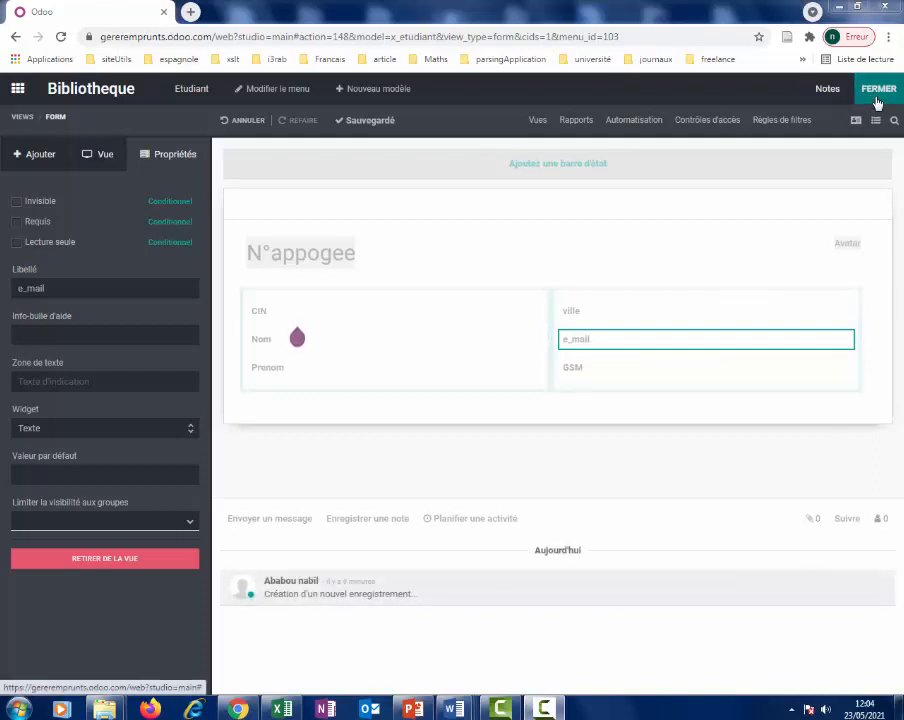
Leave Studio and enter the student's N°Appogée, CIN and suggested surname in Nom.
click(876, 96)
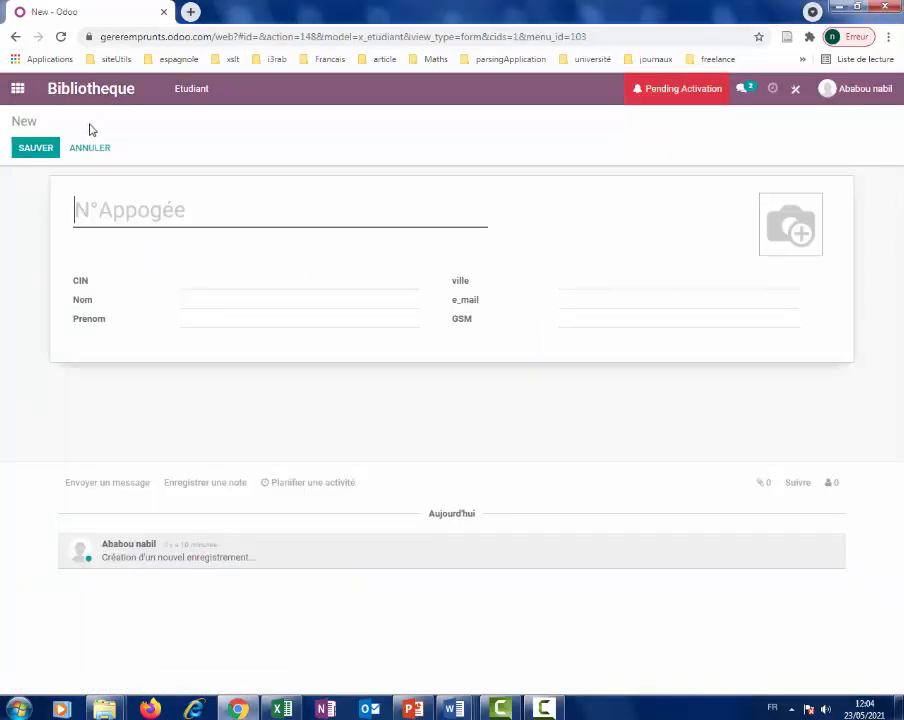
click(150, 209)
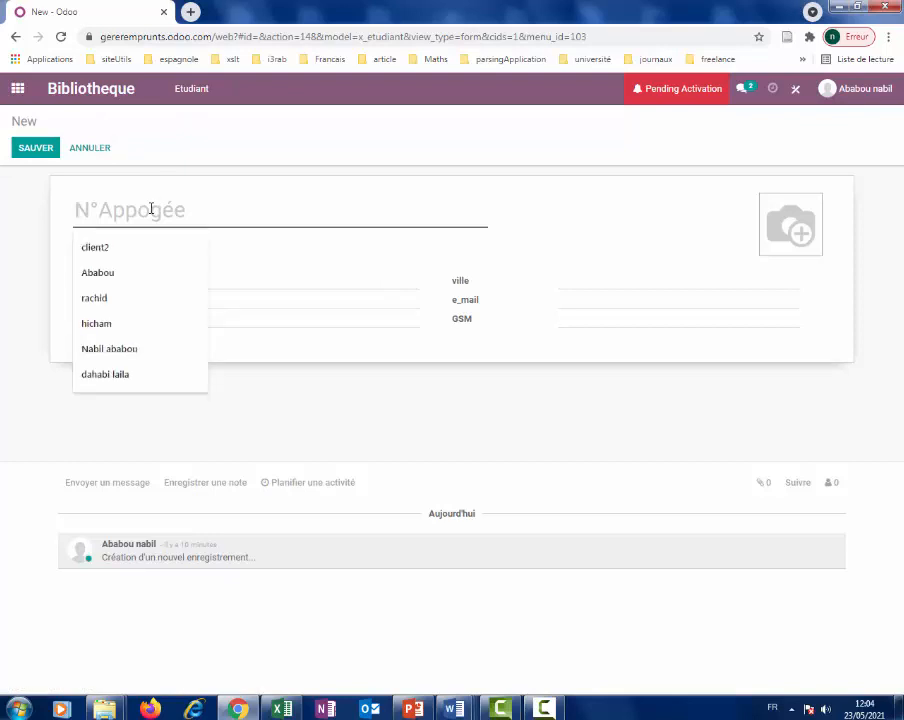
text(L124577)
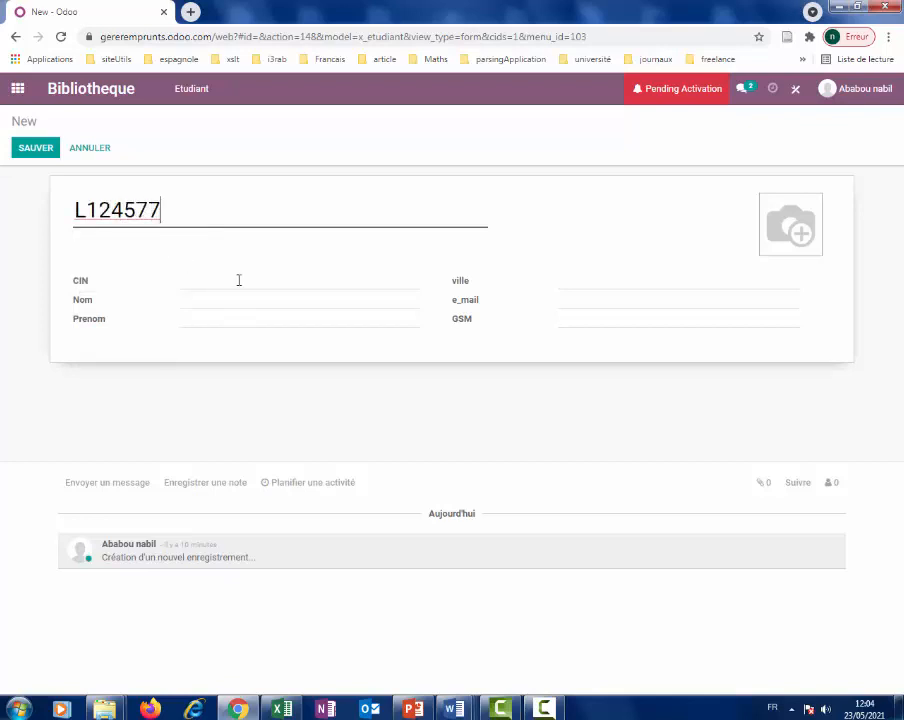
click(238, 280)
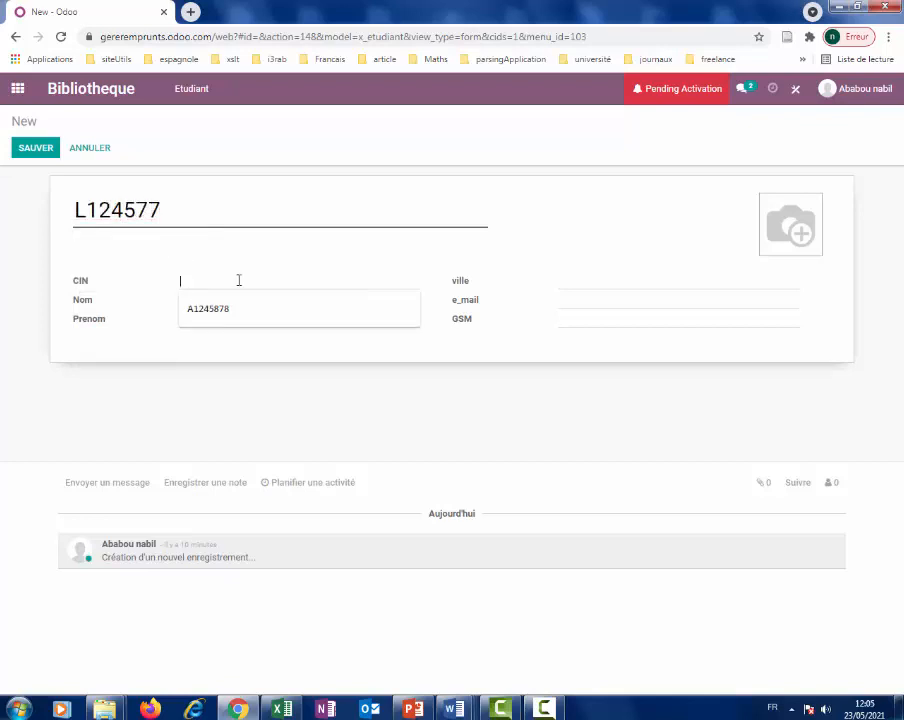
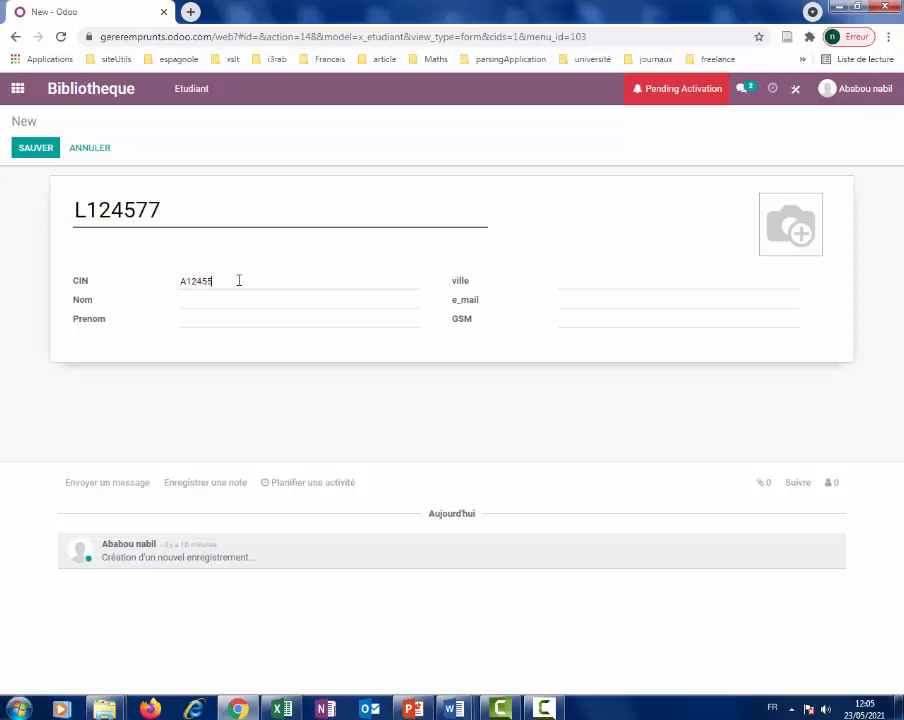
click(229, 295)
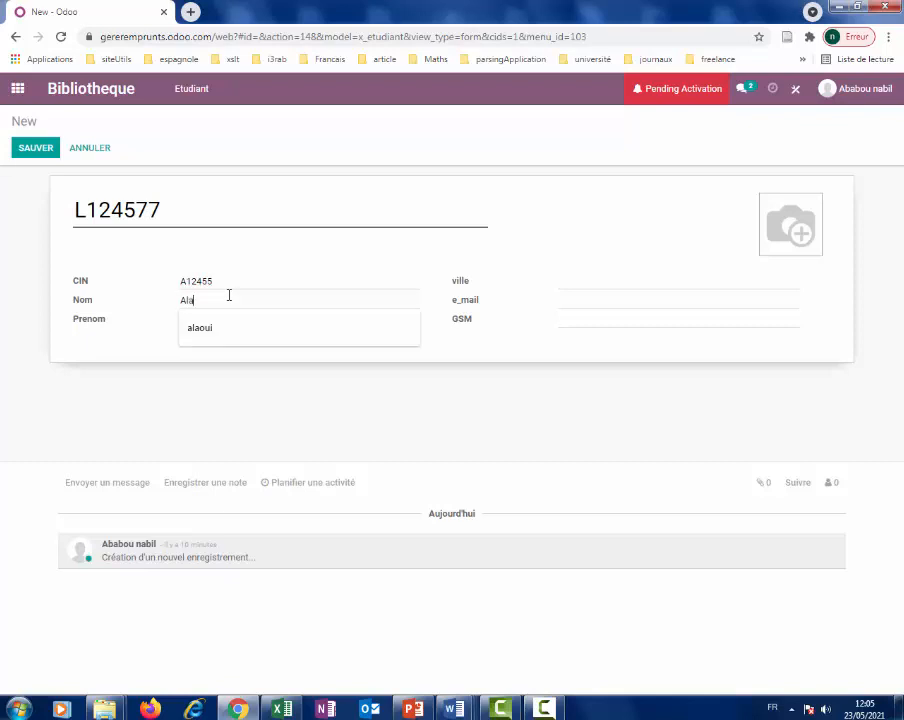
click(200, 330)
Fill in the student's first name, ville rabat, e-mail address and GSM number.
click(207, 317)
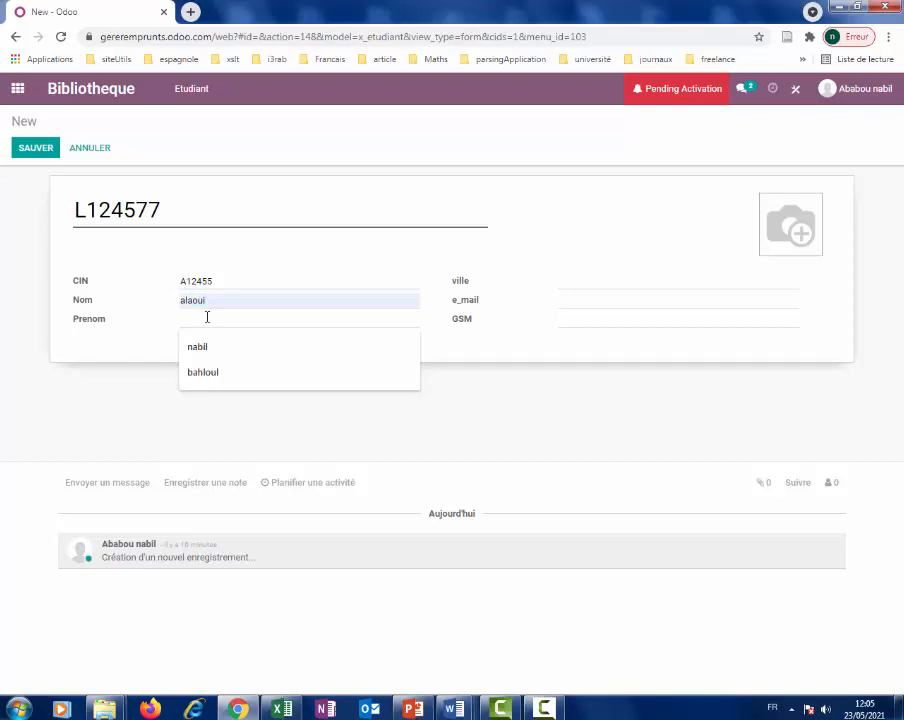
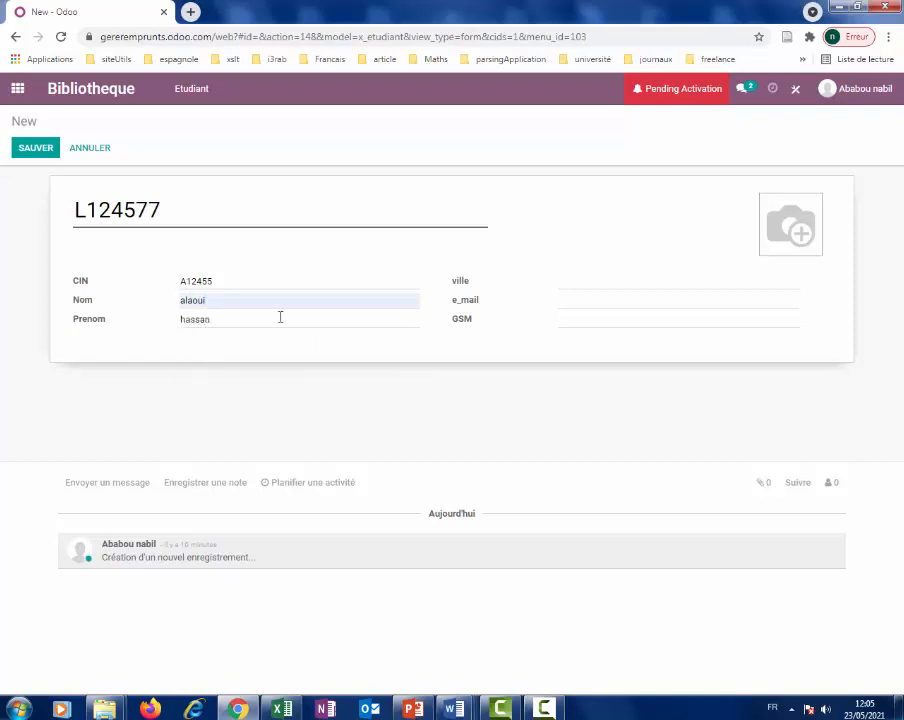
click(621, 281)
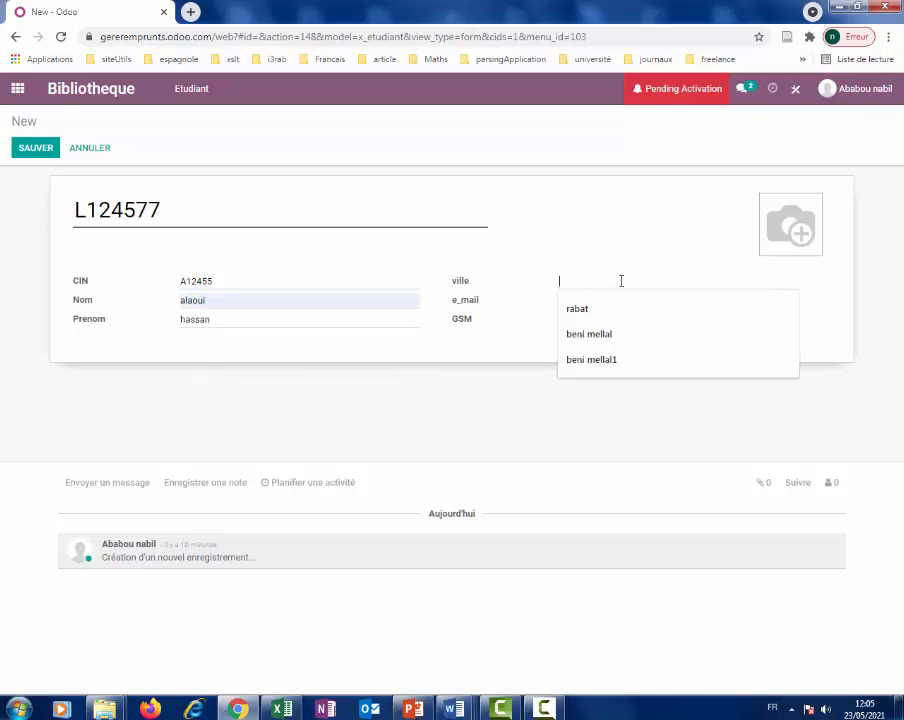
text(rabat)
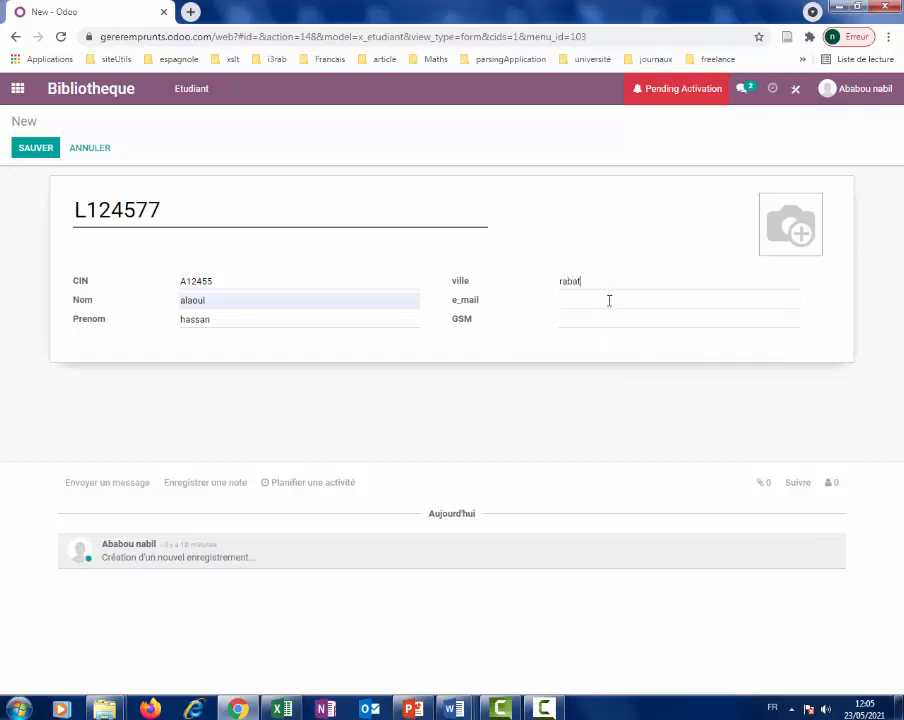
click(609, 300)
text(df)
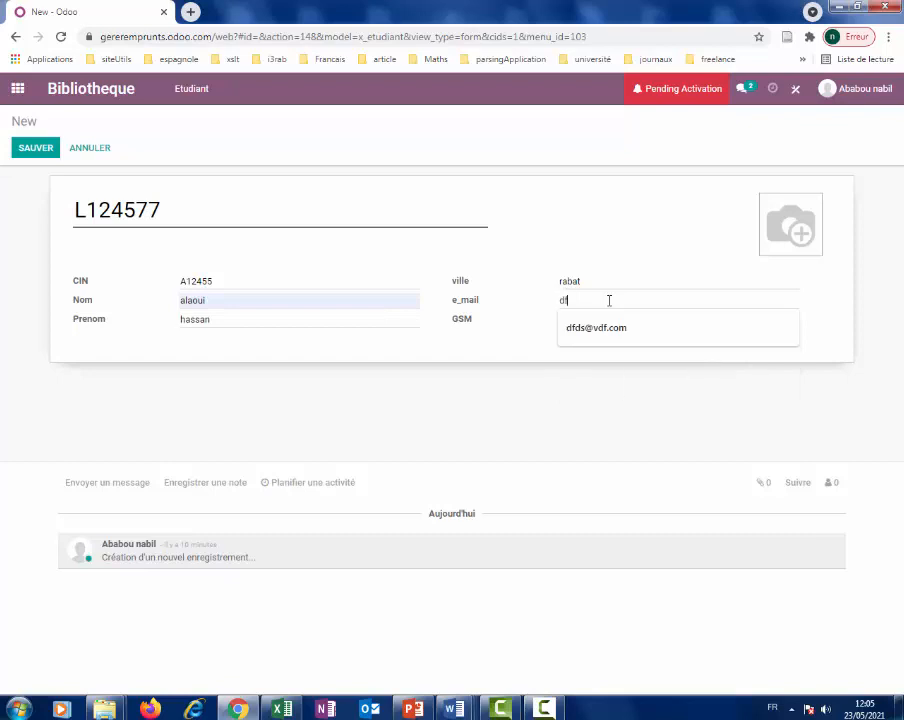
text(@df.com)
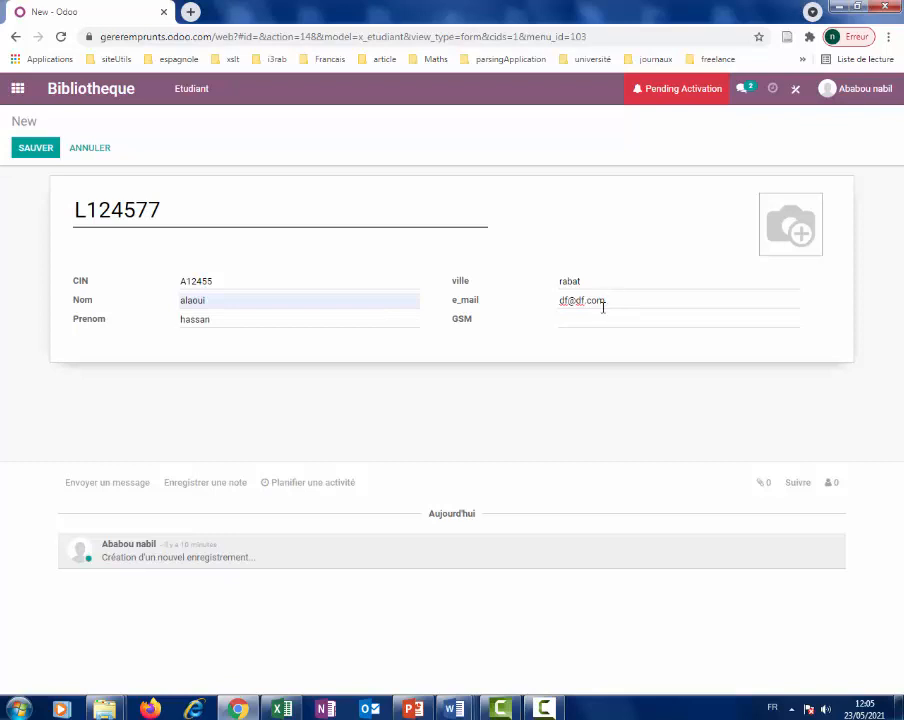
click(603, 316)
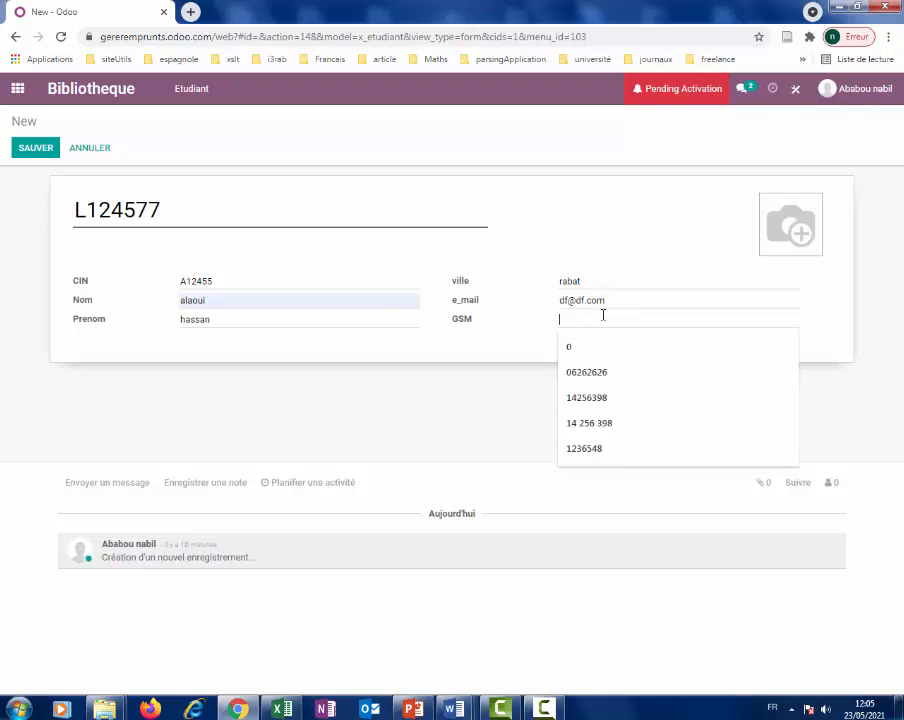
text(01254)
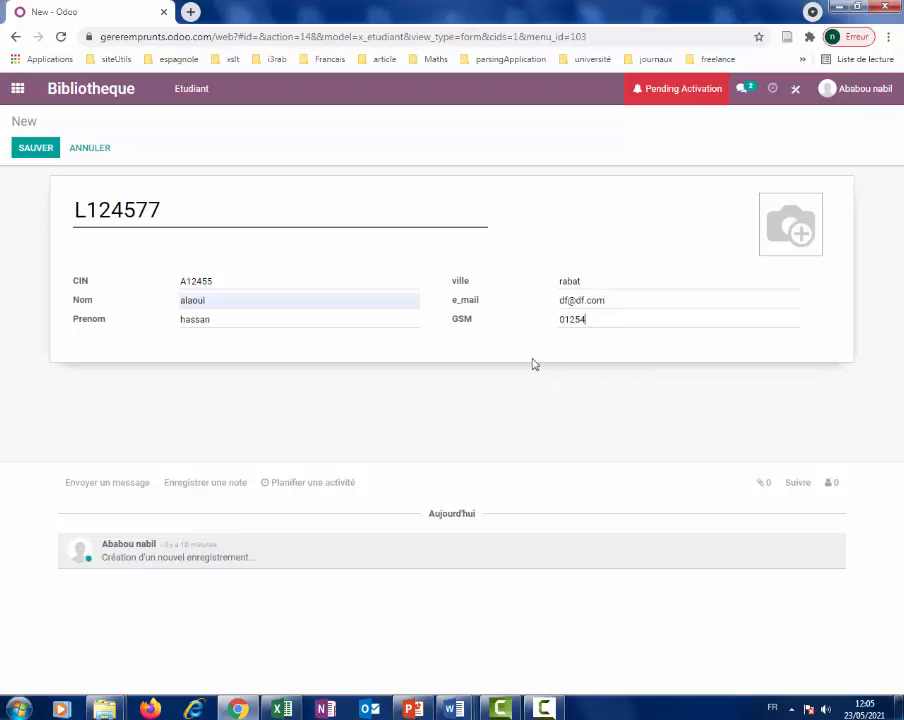
Upload 1téléchargement.jpg as the student's photo, save, and start a new student record.
mouse_move(787, 235)
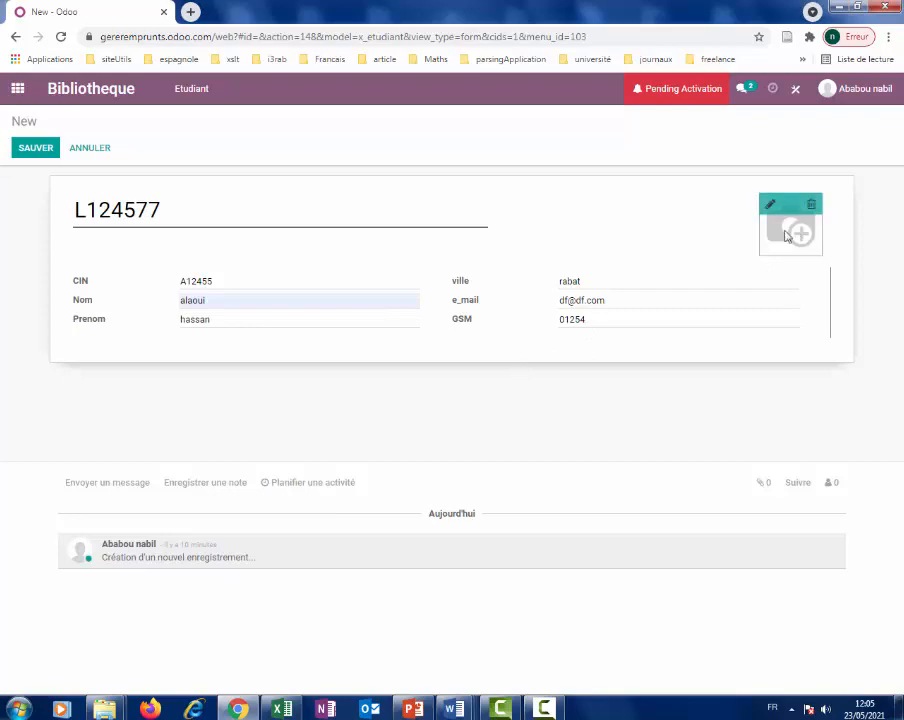
click(767, 204)
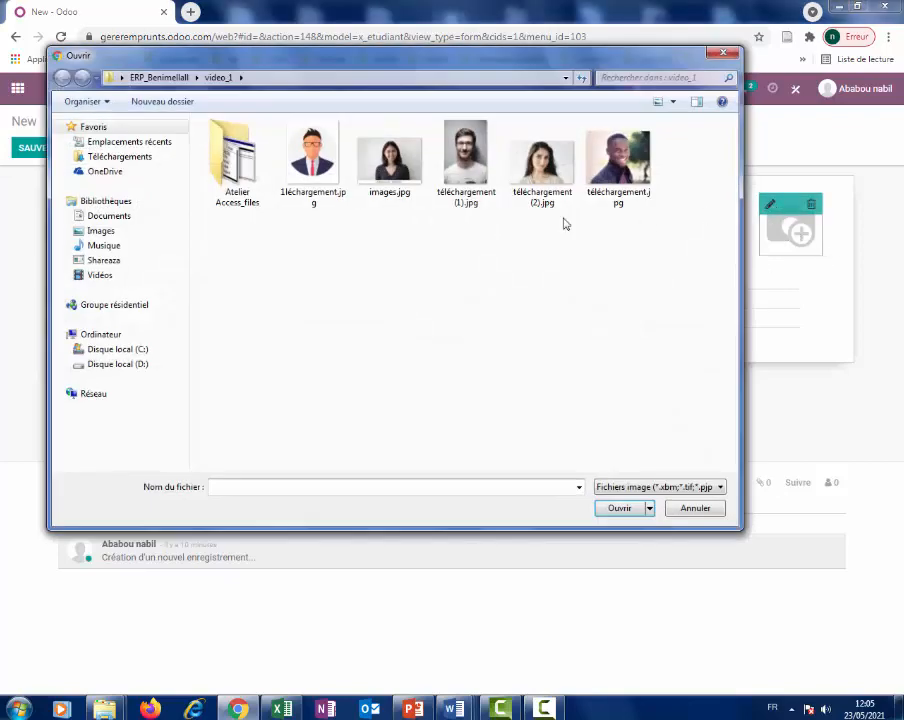
double_click(312, 155)
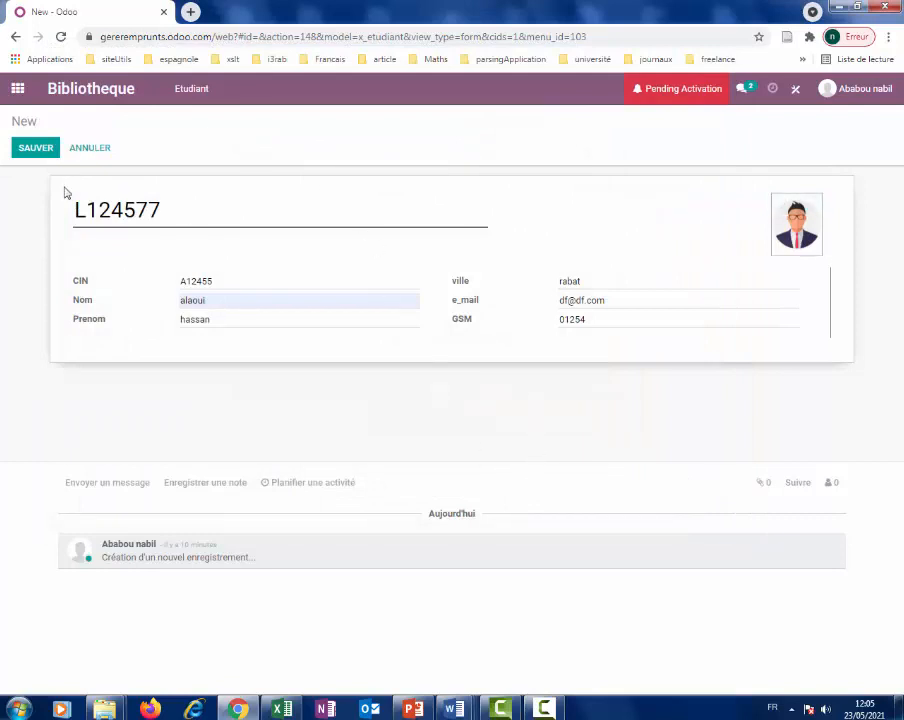
click(42, 148)
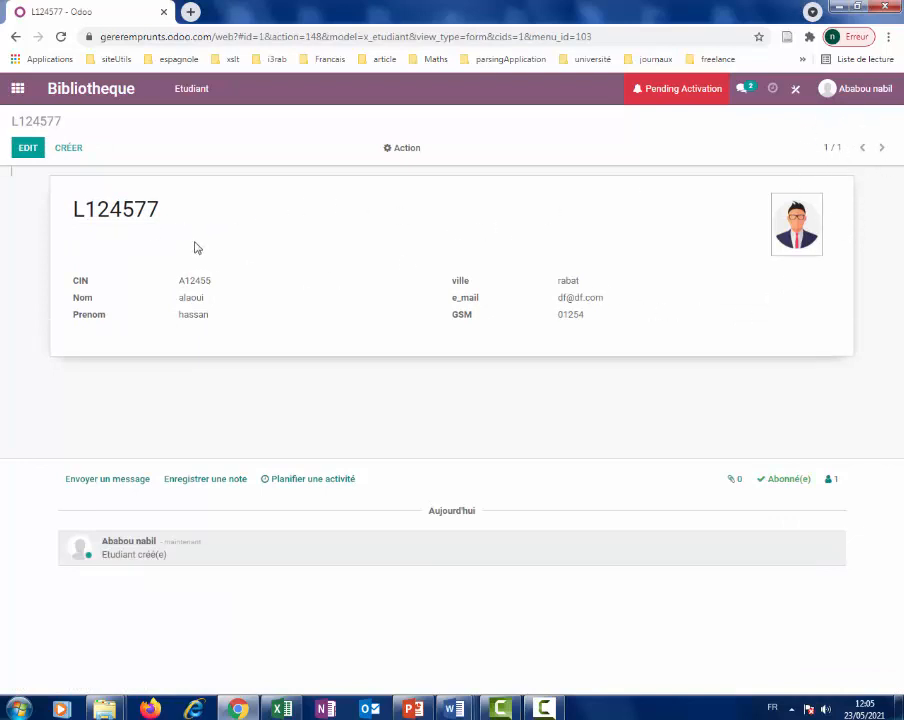
click(70, 150)
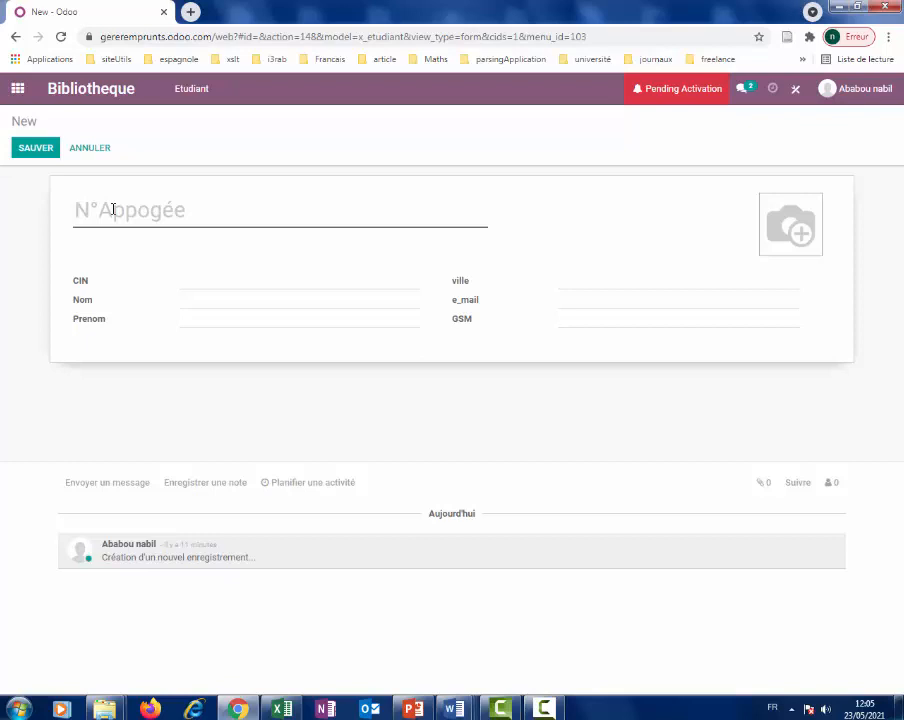
Enter the new student's N°Appogée, correcting the mistyped text in the title field.
text(sù)
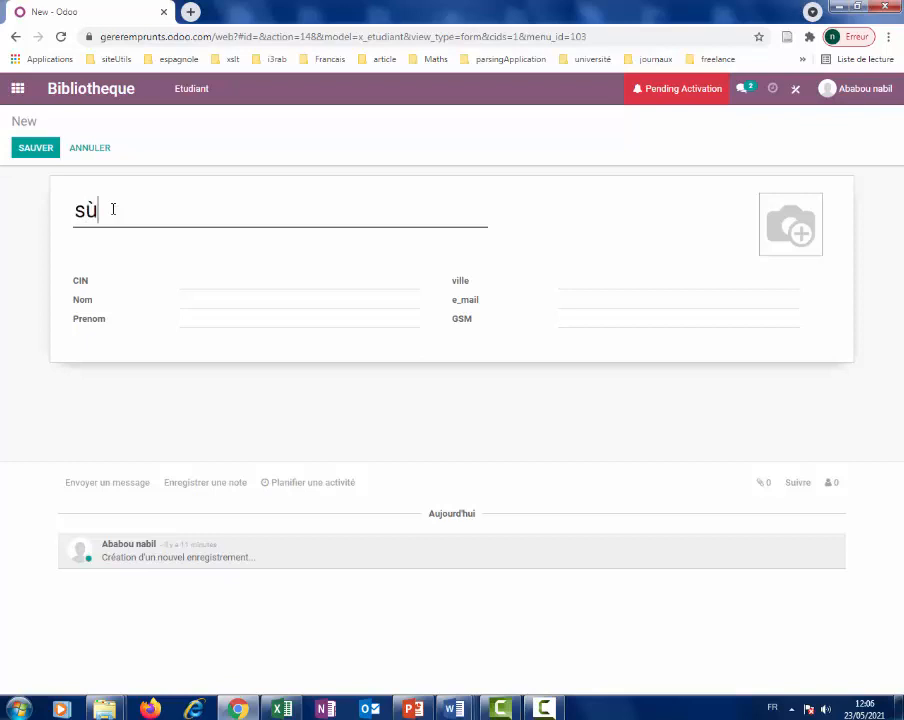
text(irass)
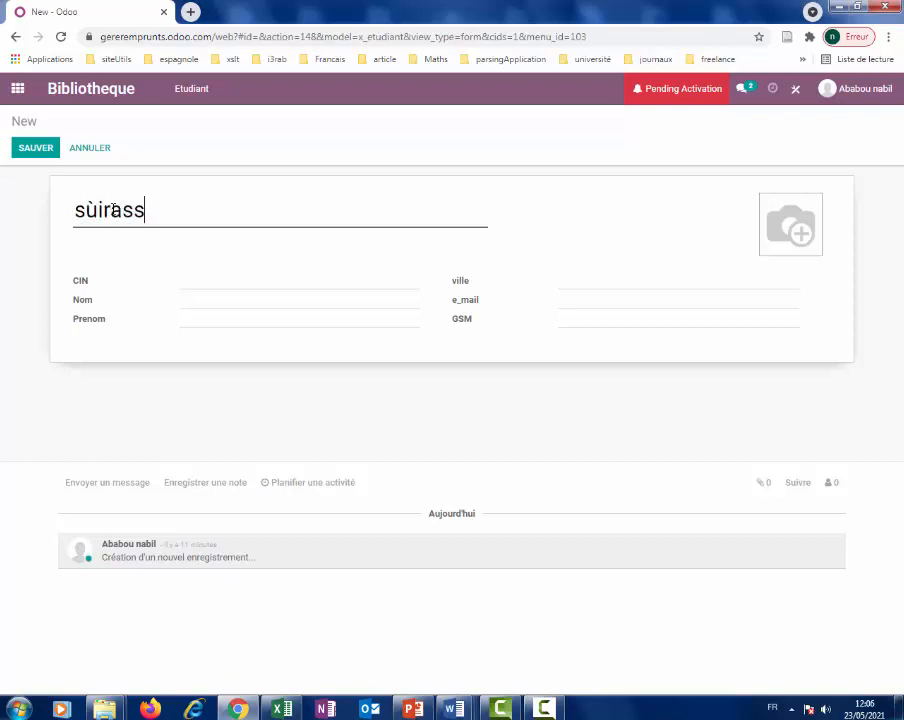
key(BackSpace)
key(BackSpace)
key(BackSpace)
key(BackSpace)
key(BackSpace)
key(BackSpace)
key(BackSpace)
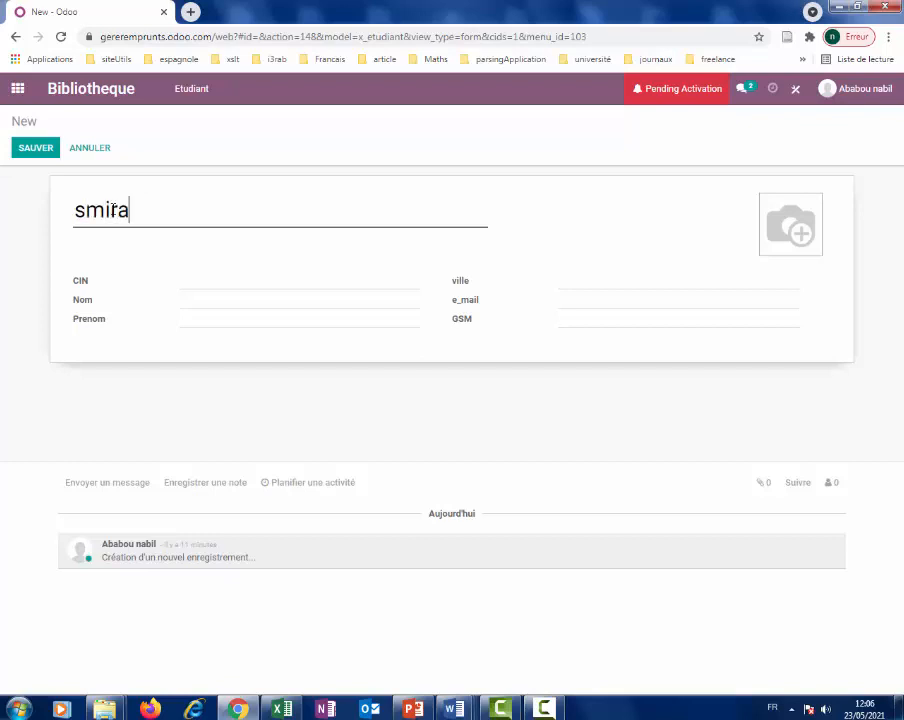
click(237, 279)
click(254, 298)
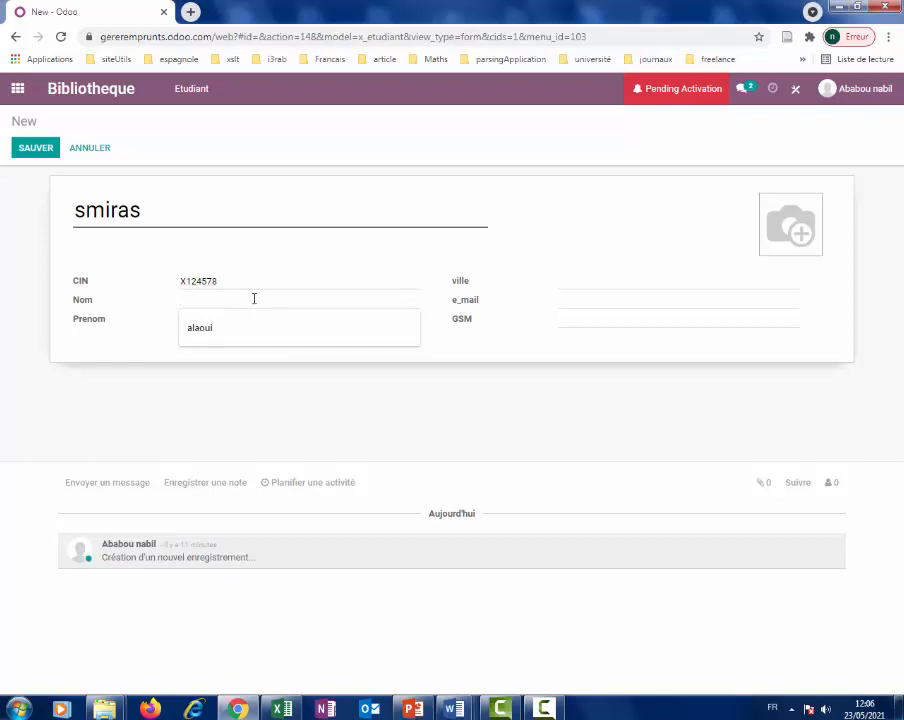
text(s)
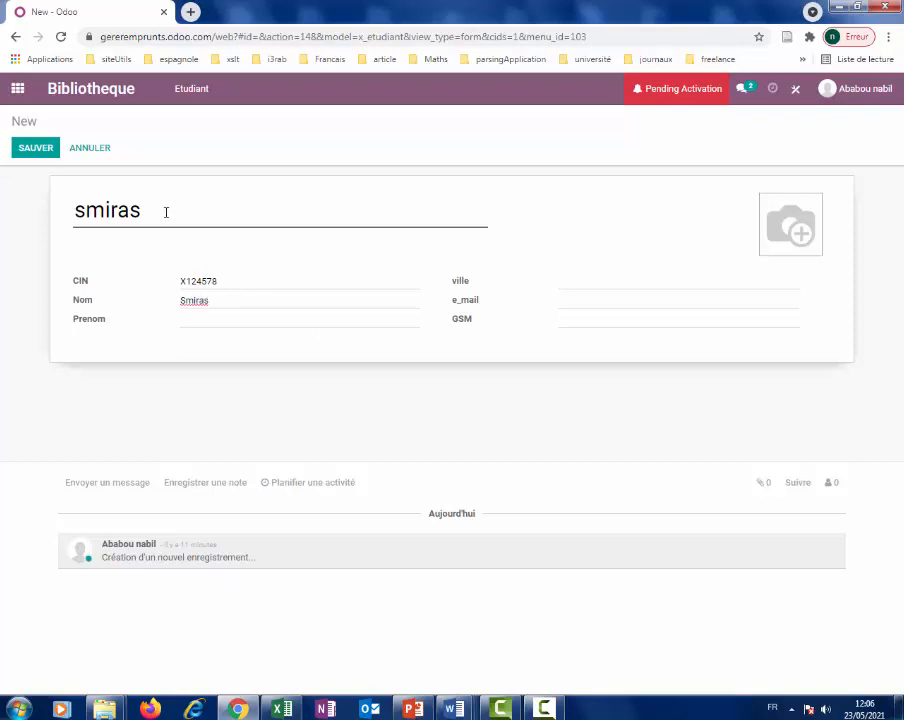
drag(166, 212, 53, 209)
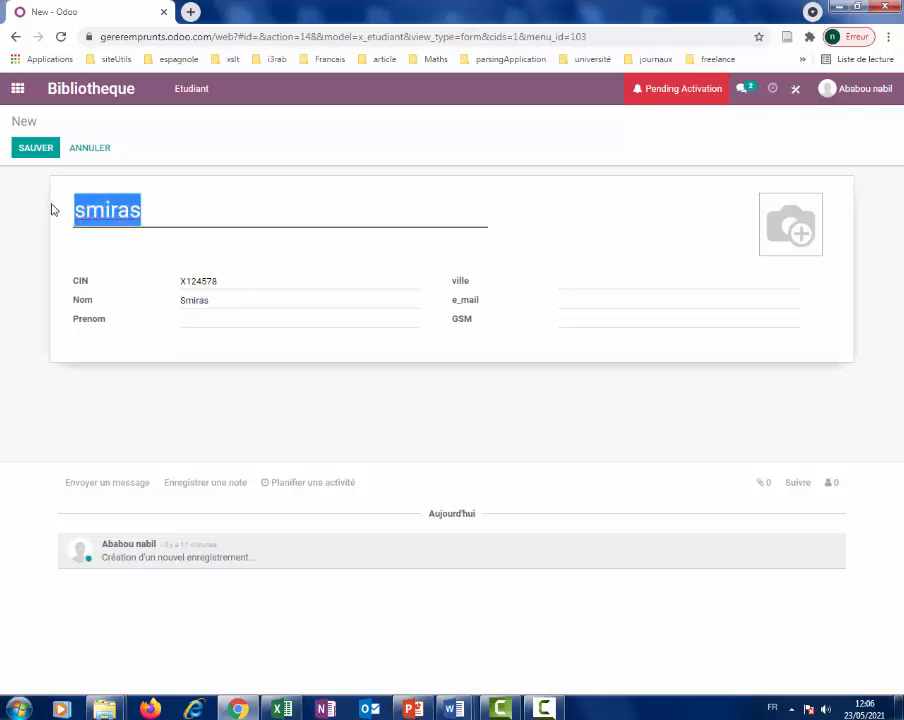
text(L1245)
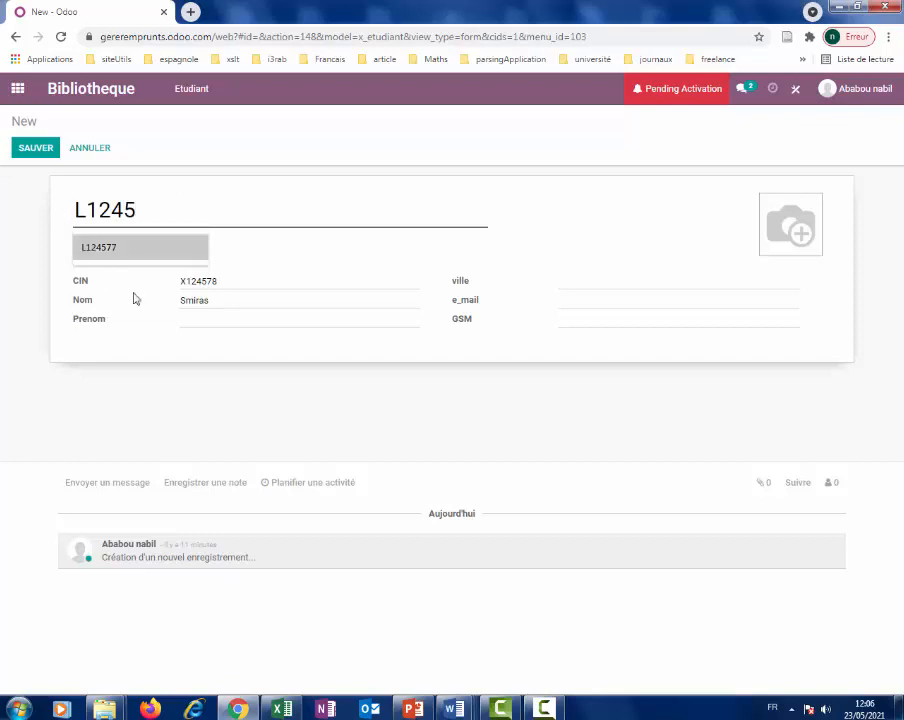
Fill in the first name, ville benni mellal, e-mail address and GSM number.
click(189, 318)
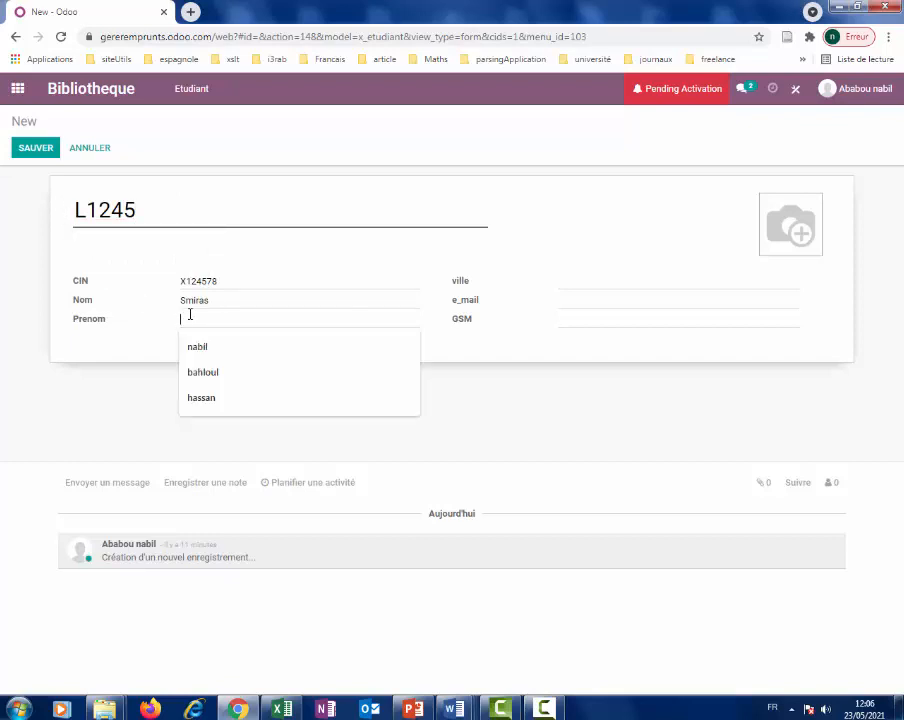
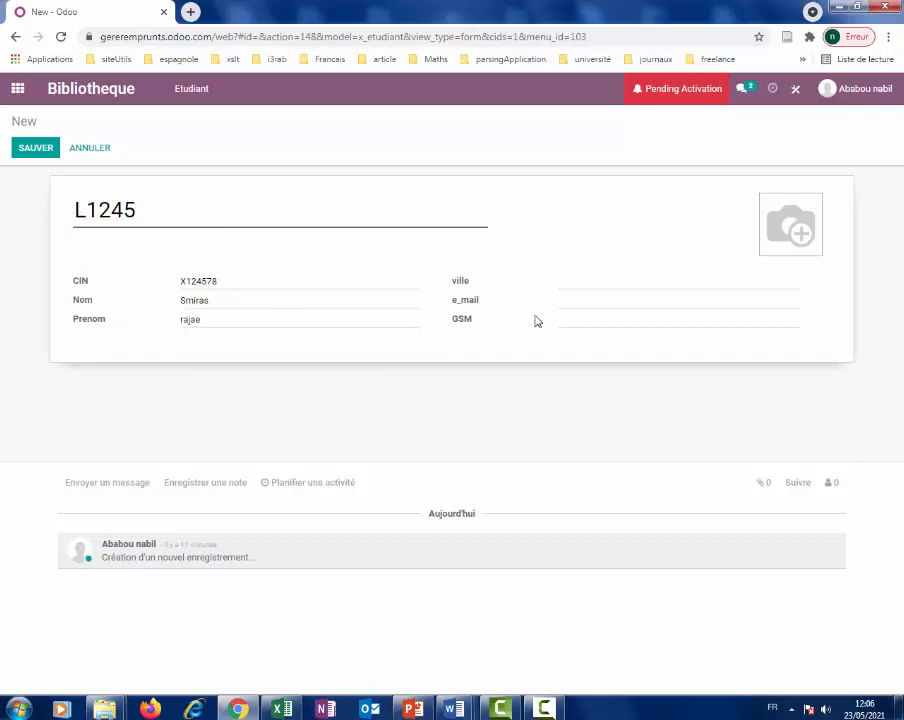
click(625, 280)
text(benni mellal)
click(611, 302)
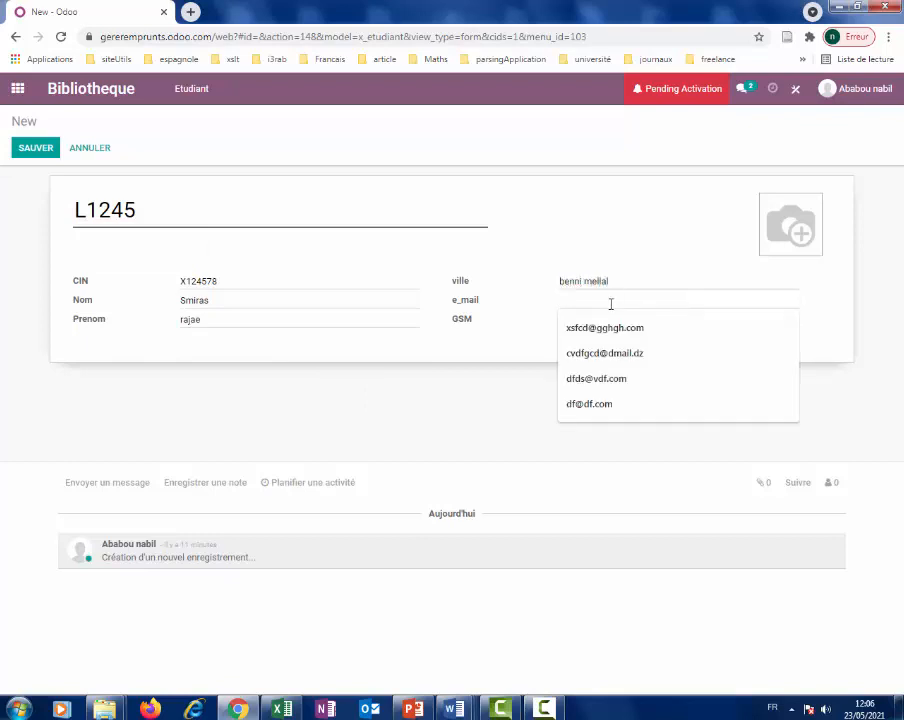
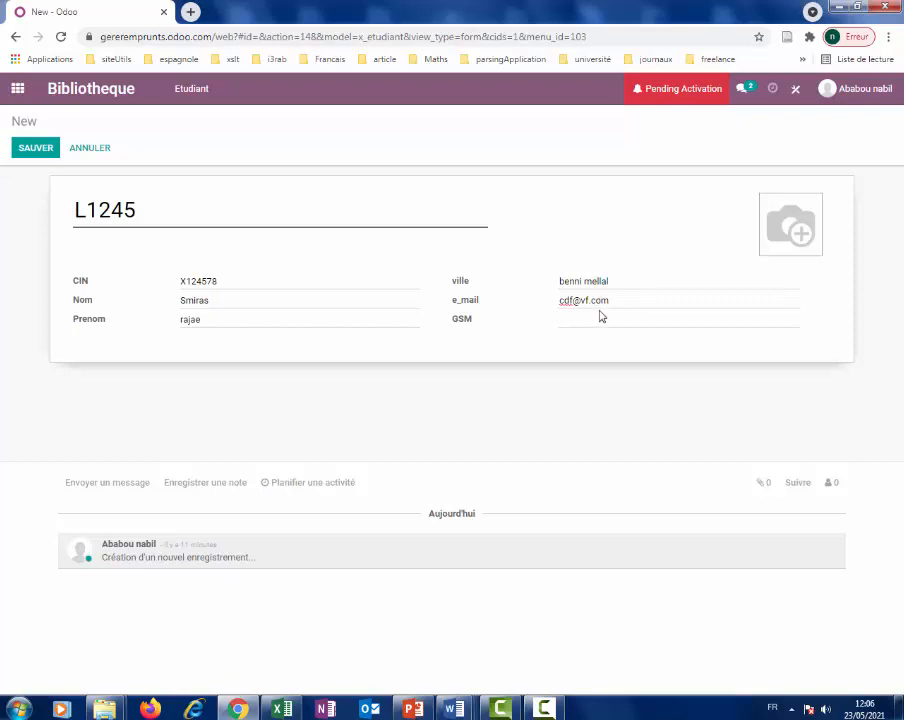
click(600, 322)
Attach images.jpg as the student's photo, save the record, and bring up Excel.
mouse_move(775, 228)
click(772, 207)
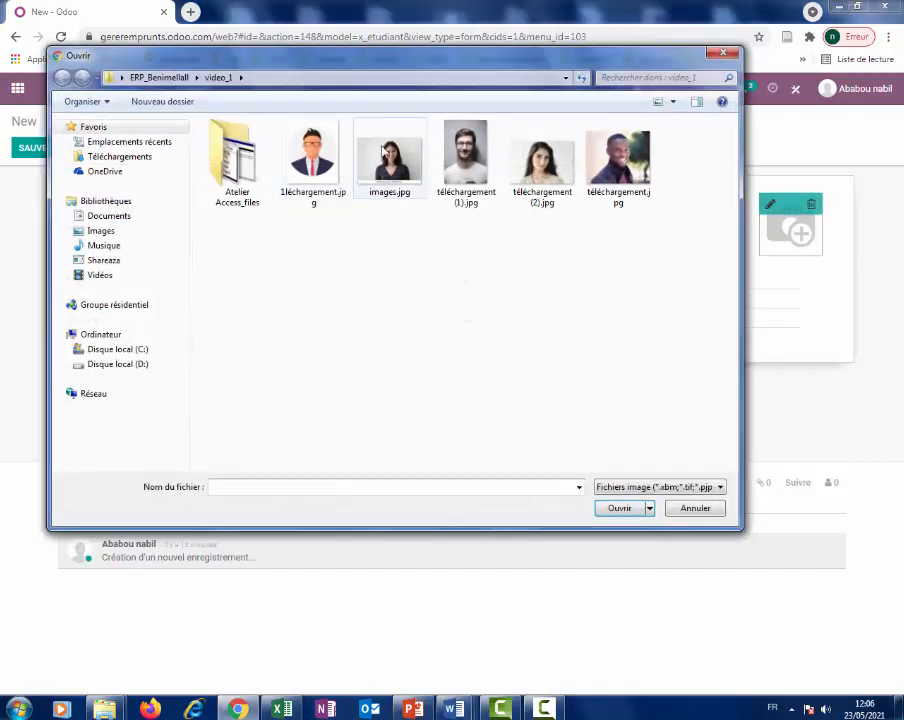
click(390, 158)
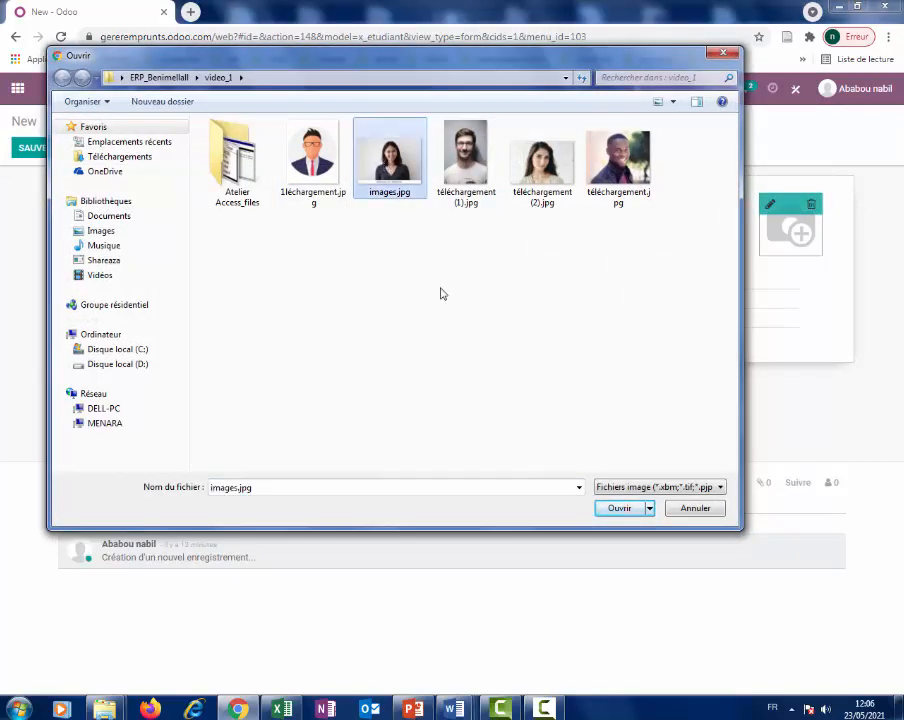
click(620, 508)
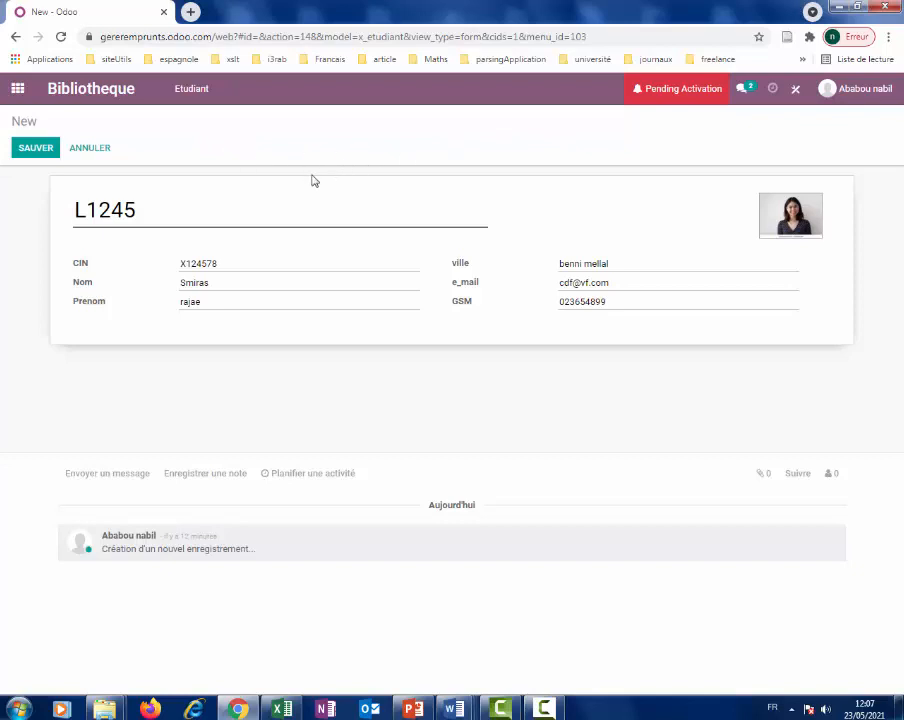
click(32, 150)
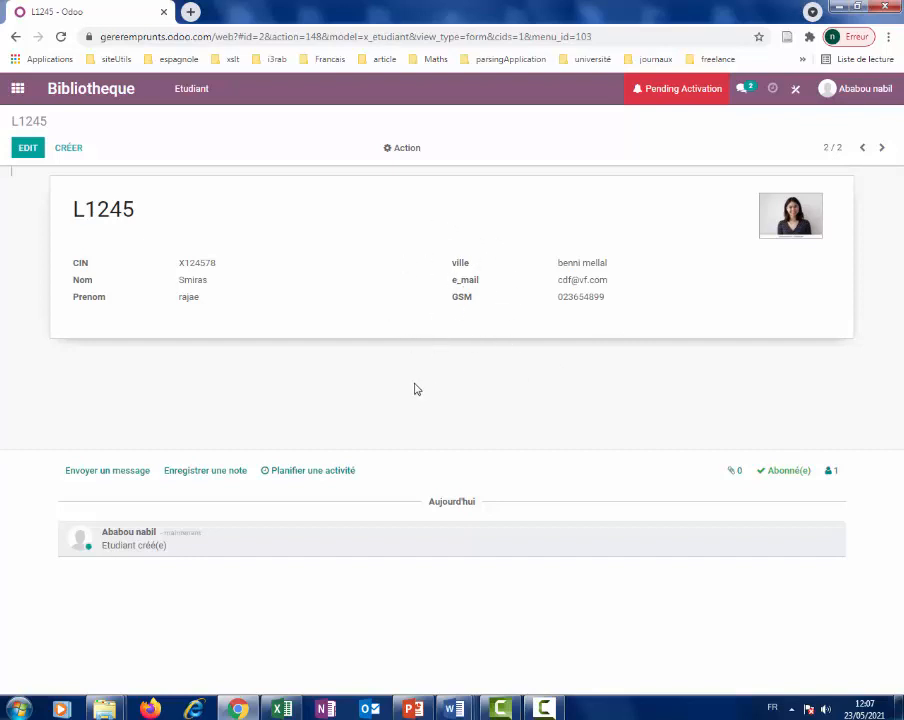
click(284, 710)
Close Excel and choose Importer les enregistrements from the Etudiant list's Favoris menu.
mouse_move(896, 170)
mouse_down()
mouse_move(896, 440)
mouse_move(876, 324)
mouse_move(893, 160)
mouse_up()
click(893, 8)
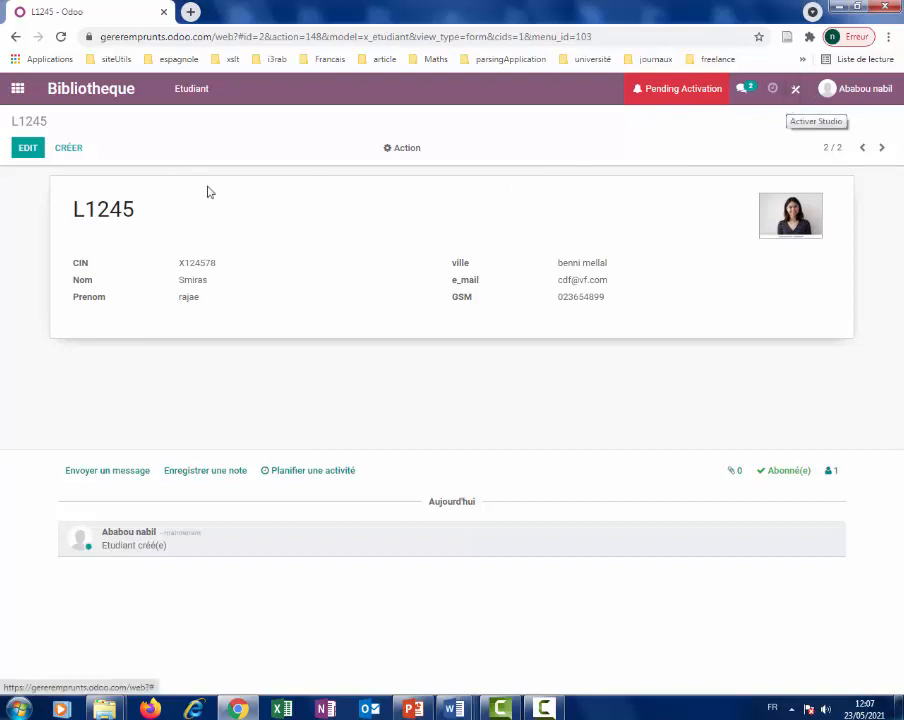
click(194, 88)
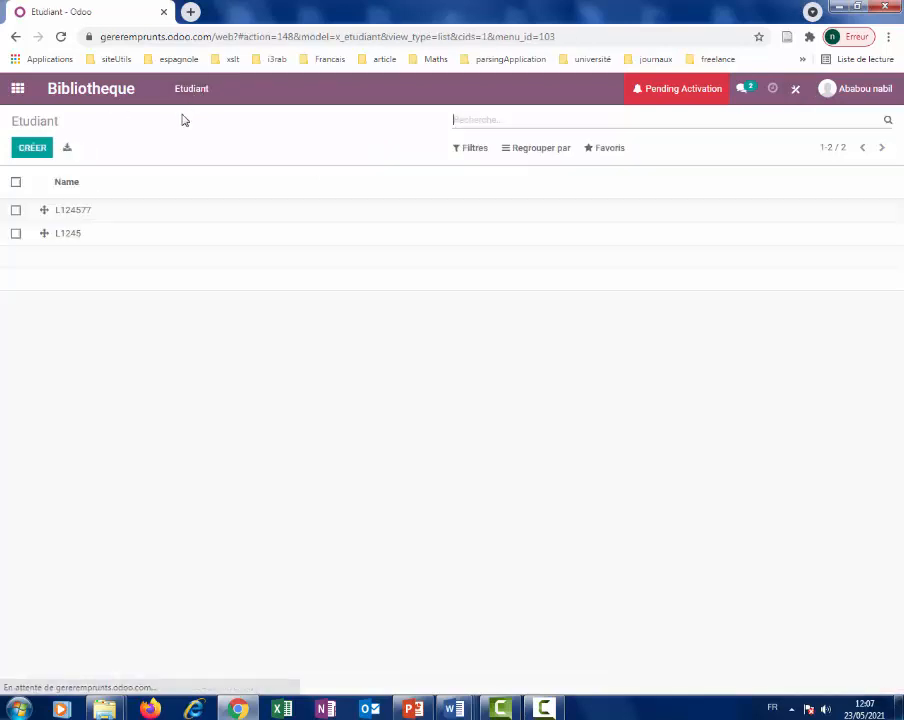
click(606, 153)
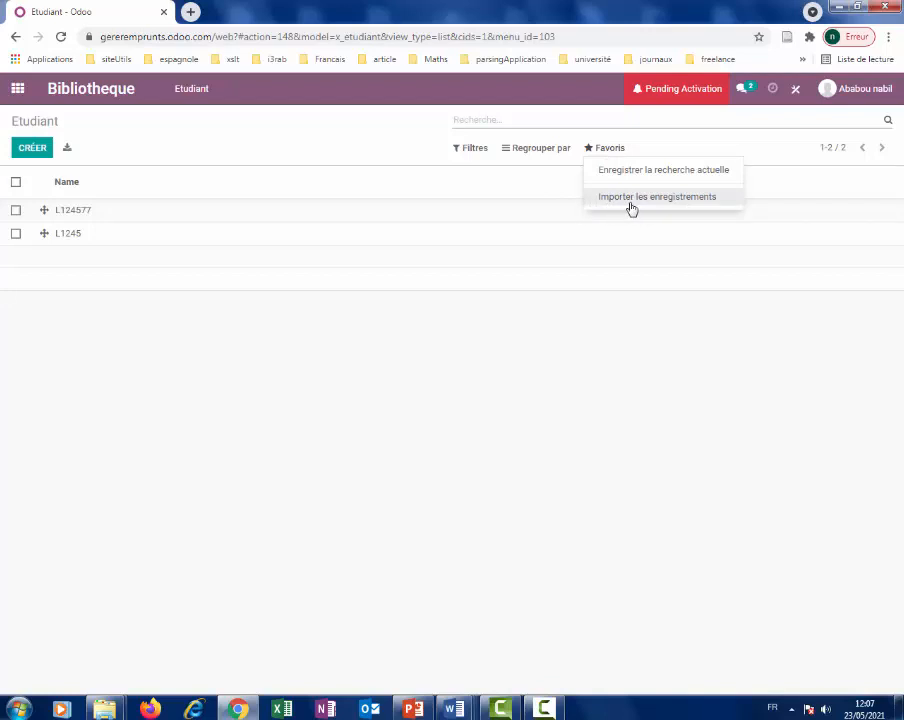
click(631, 207)
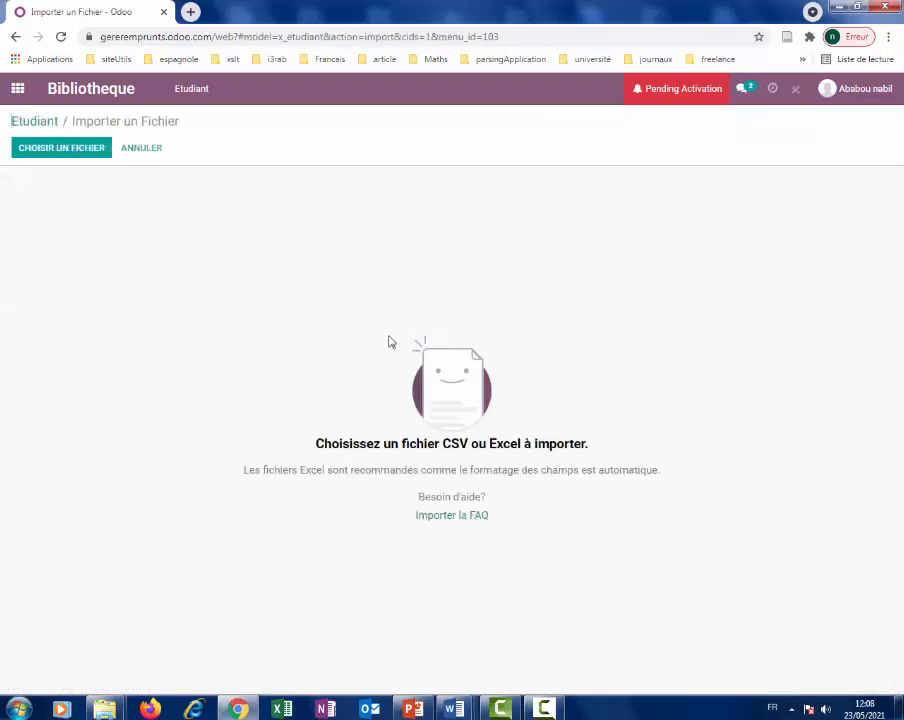
Load FP-ANALYSE MATH SA -NOTES.xls from the ERP_Benimellall folder into the importer.
click(52, 150)
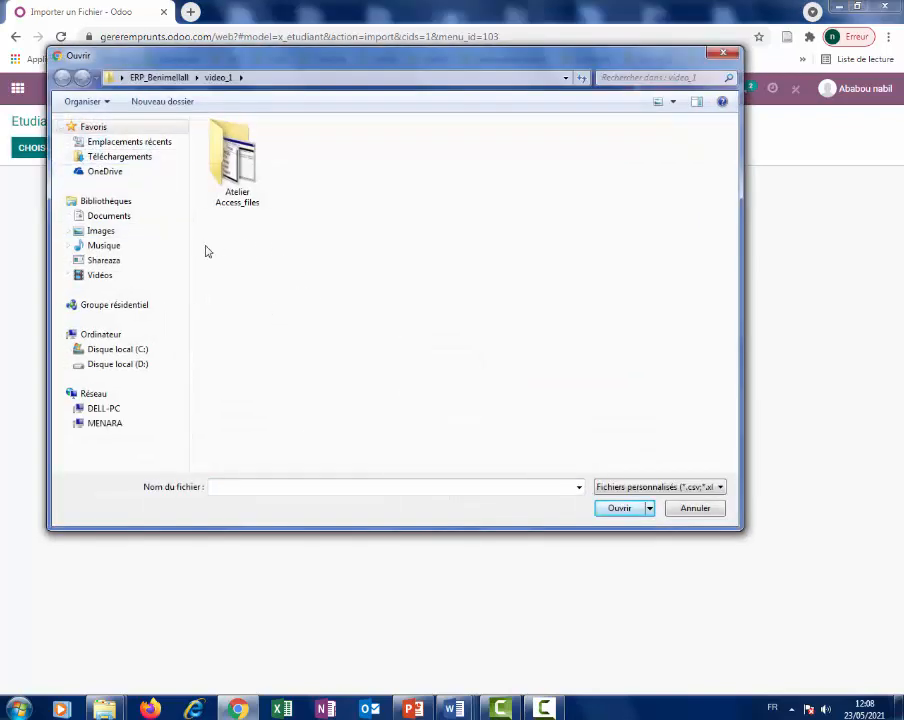
click(160, 77)
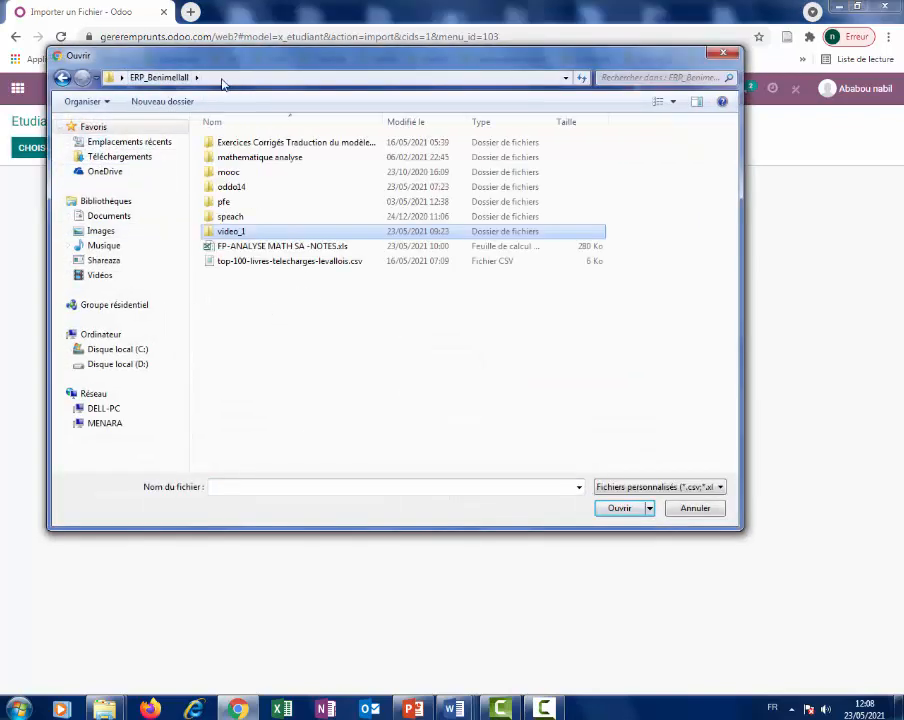
double_click(250, 235)
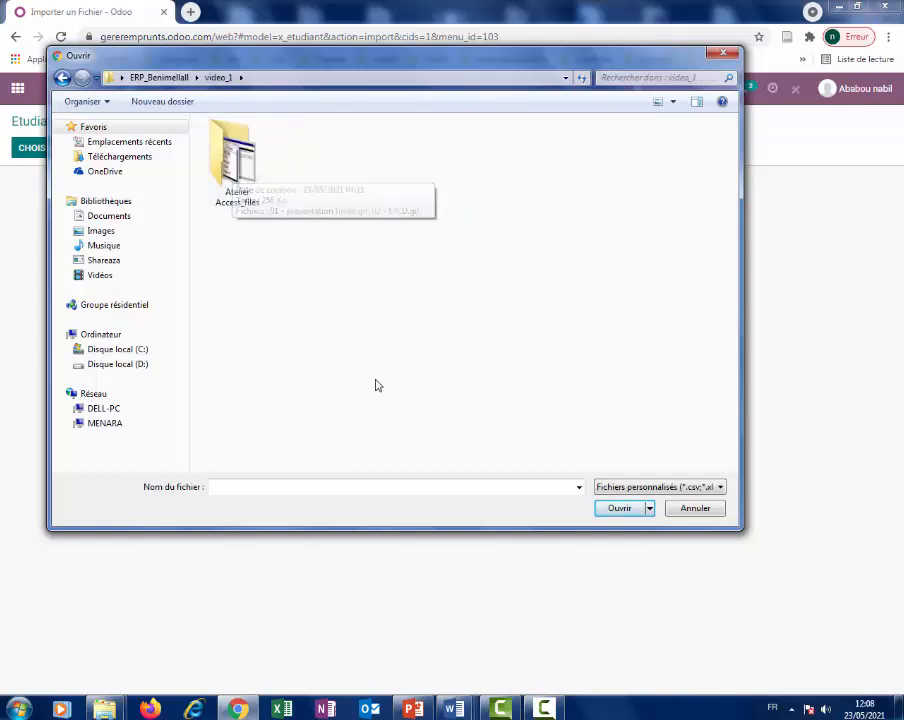
click(694, 508)
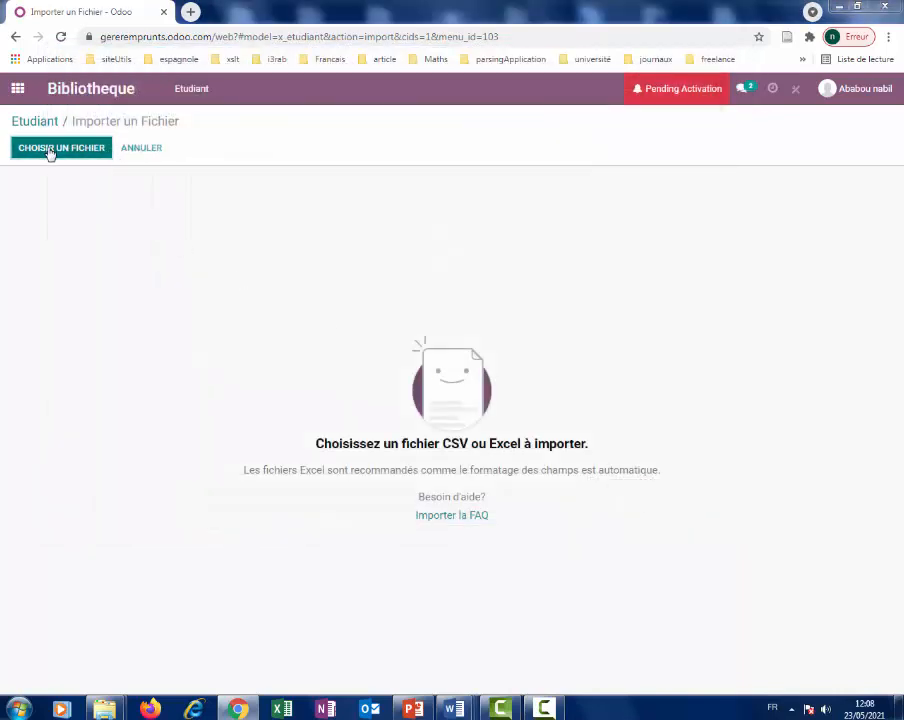
click(50, 153)
click(163, 80)
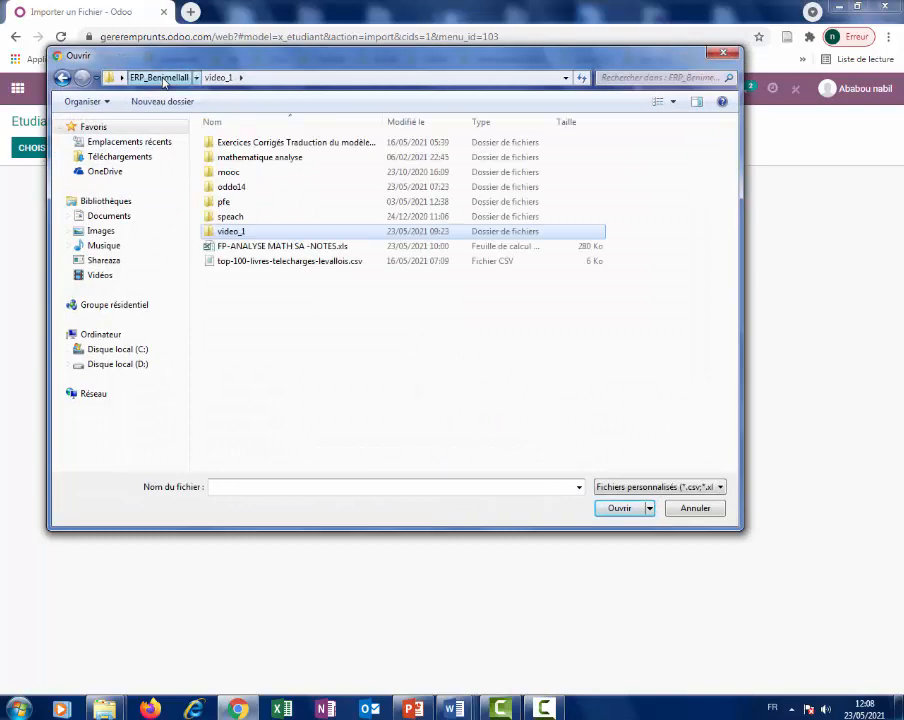
click(282, 249)
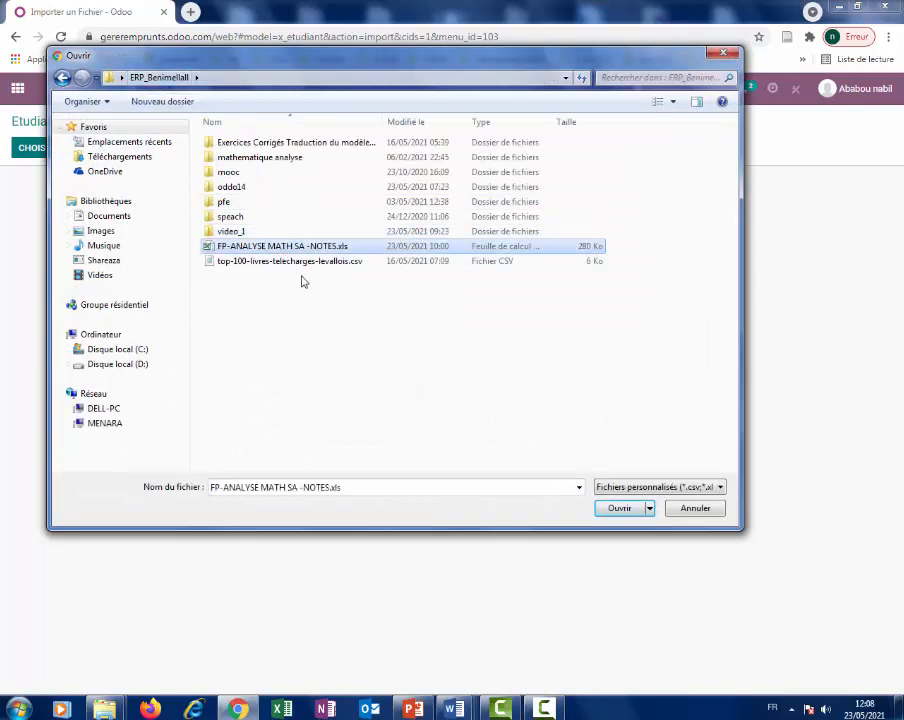
double_click(309, 248)
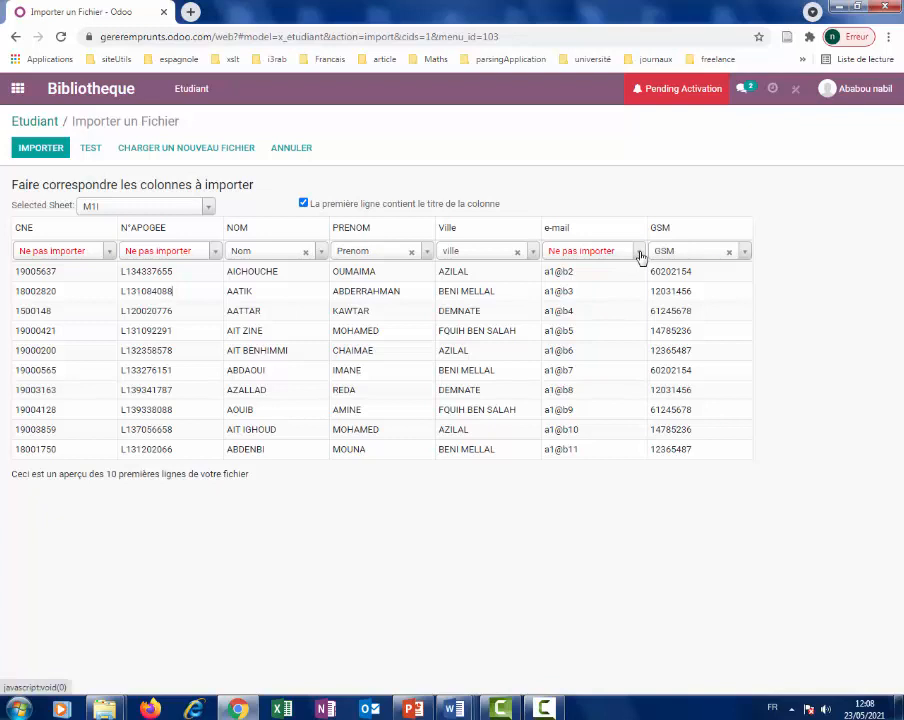
Map e-mail to e_mail, N°APOGEE to Name and CNE to CIN, then import 148 records.
click(640, 256)
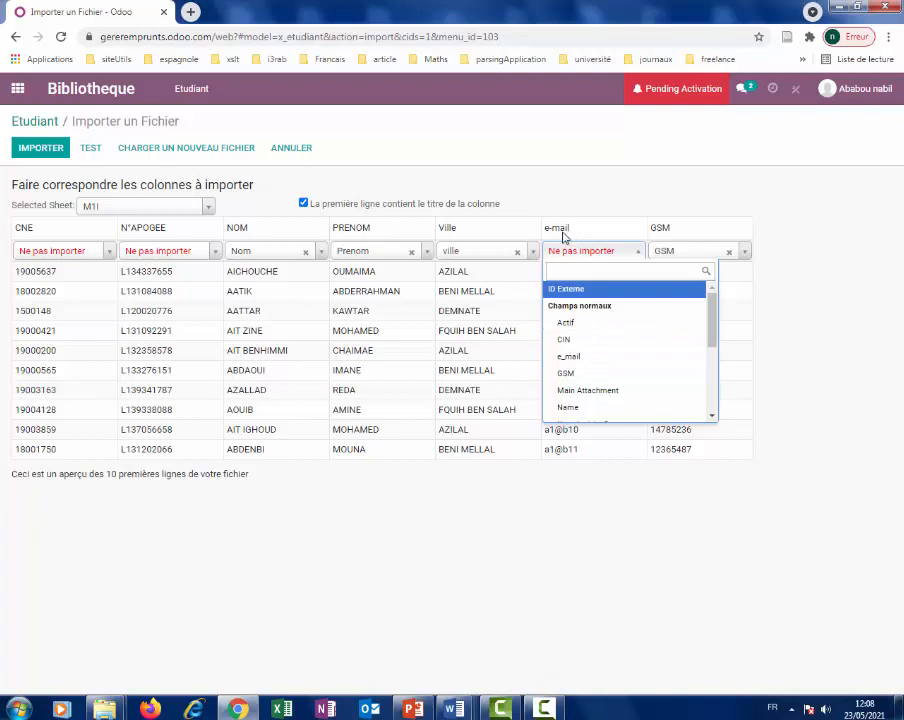
click(568, 357)
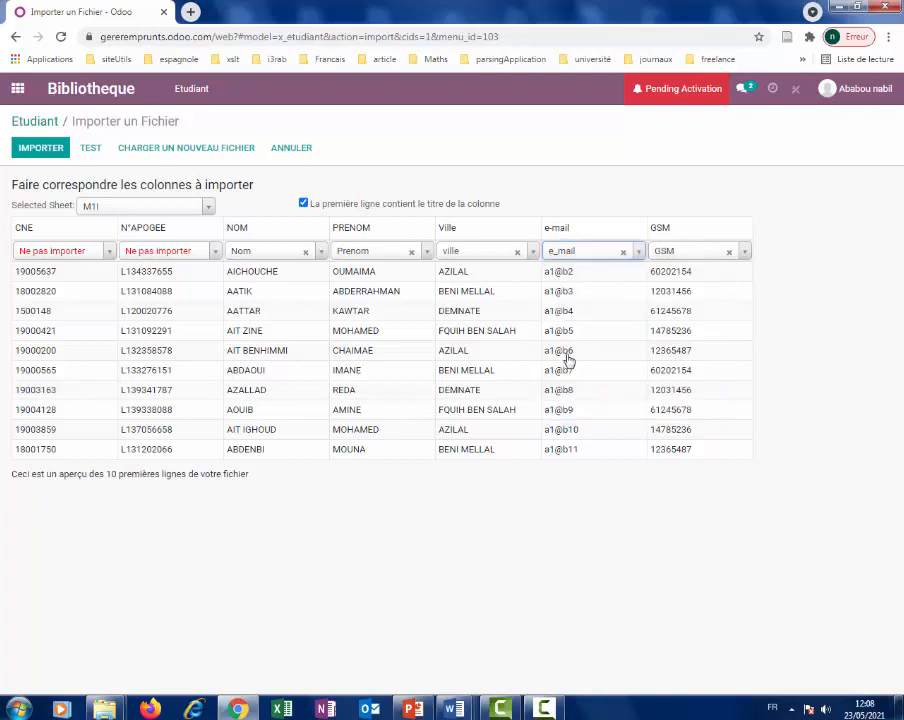
click(216, 256)
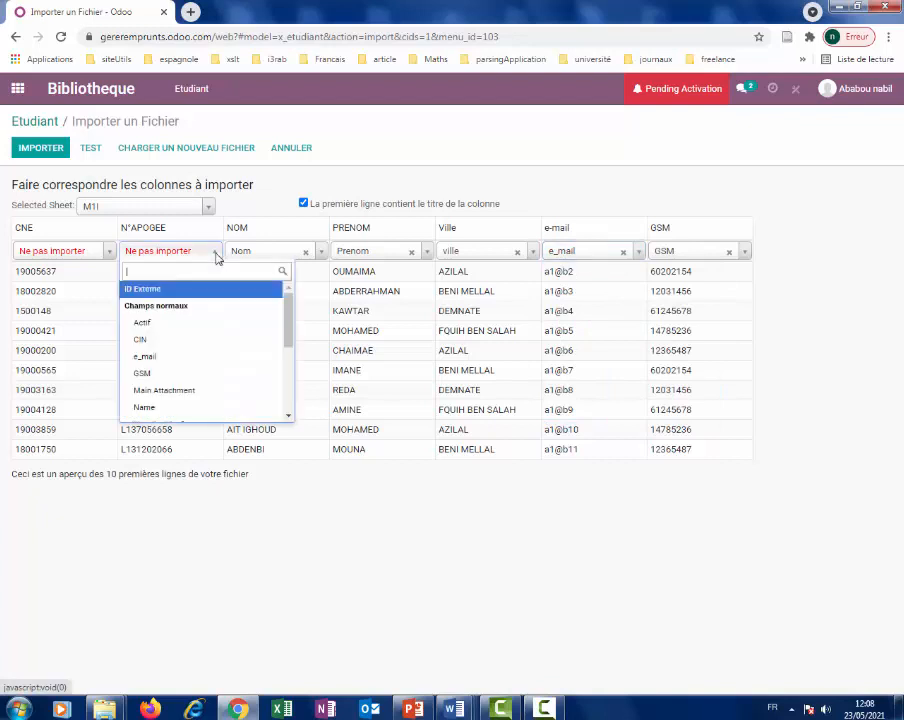
mouse_move(288, 319)
mouse_down()
mouse_move(281, 391)
mouse_move(281, 321)
mouse_up()
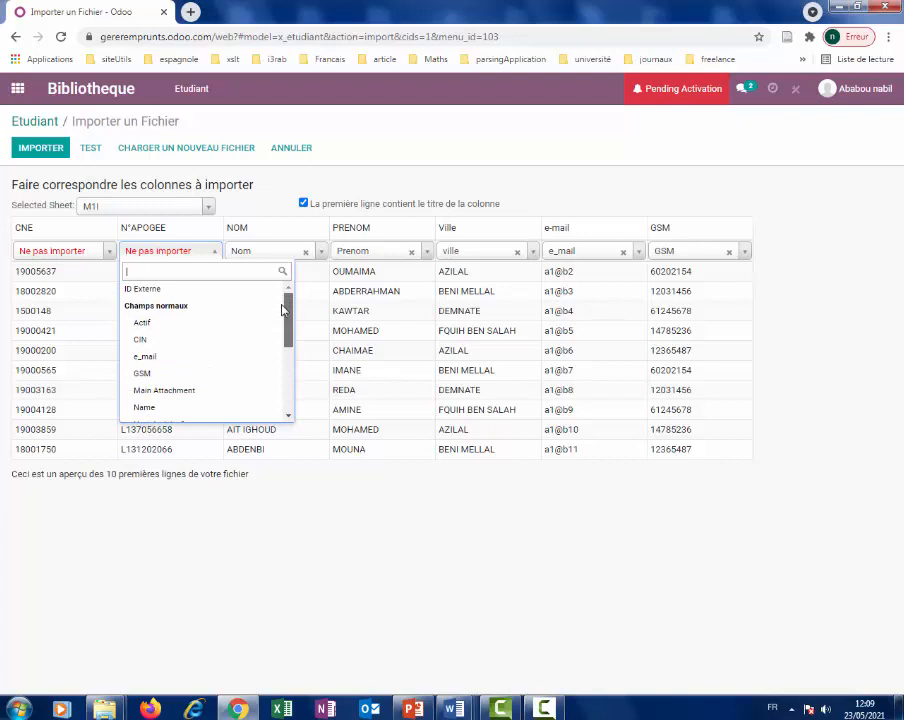
click(174, 408)
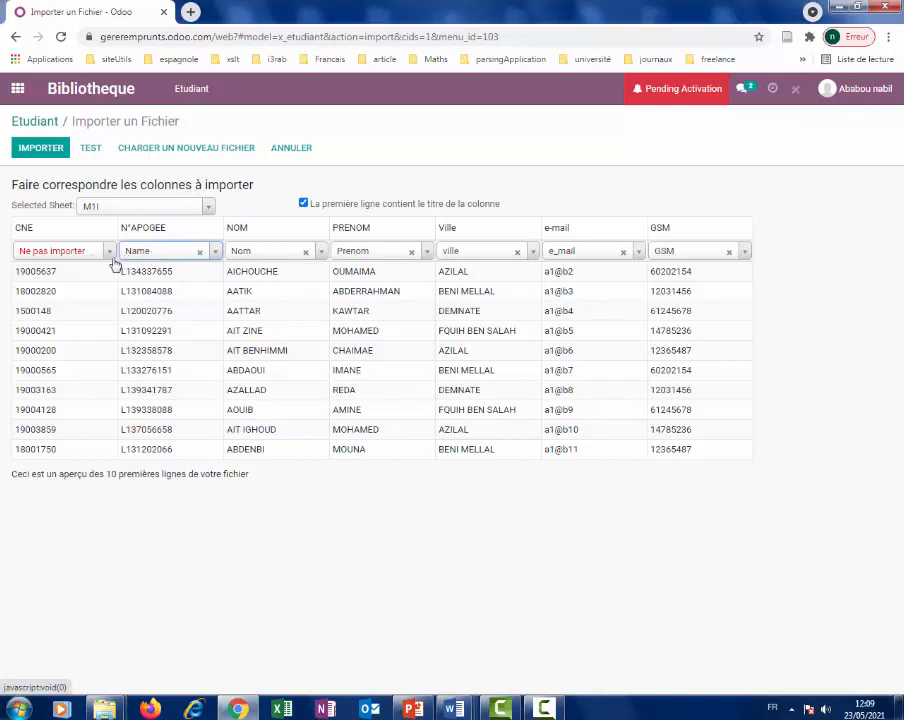
click(112, 258)
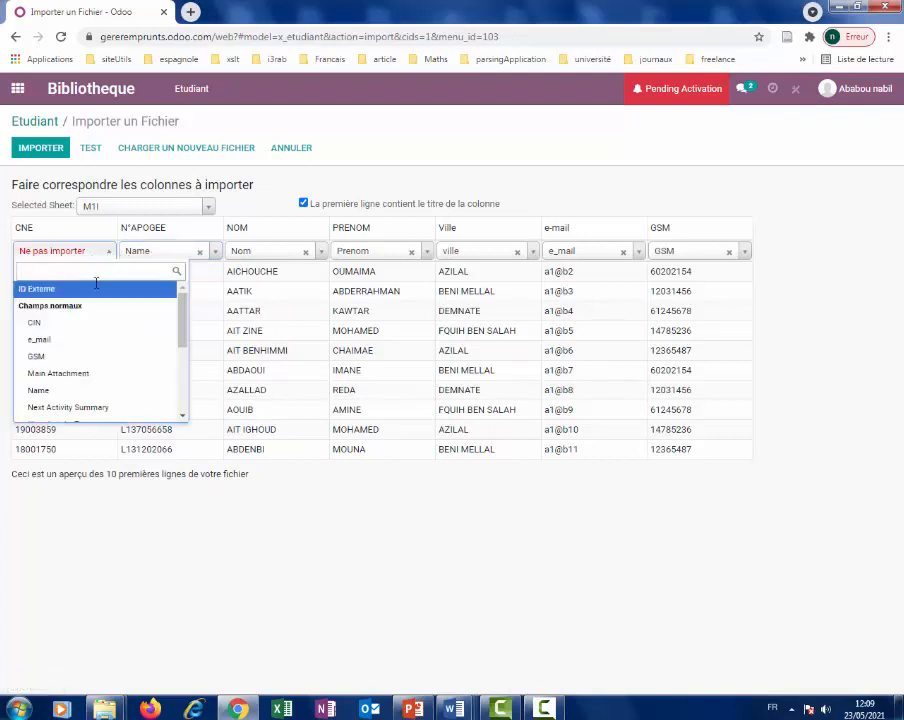
click(68, 325)
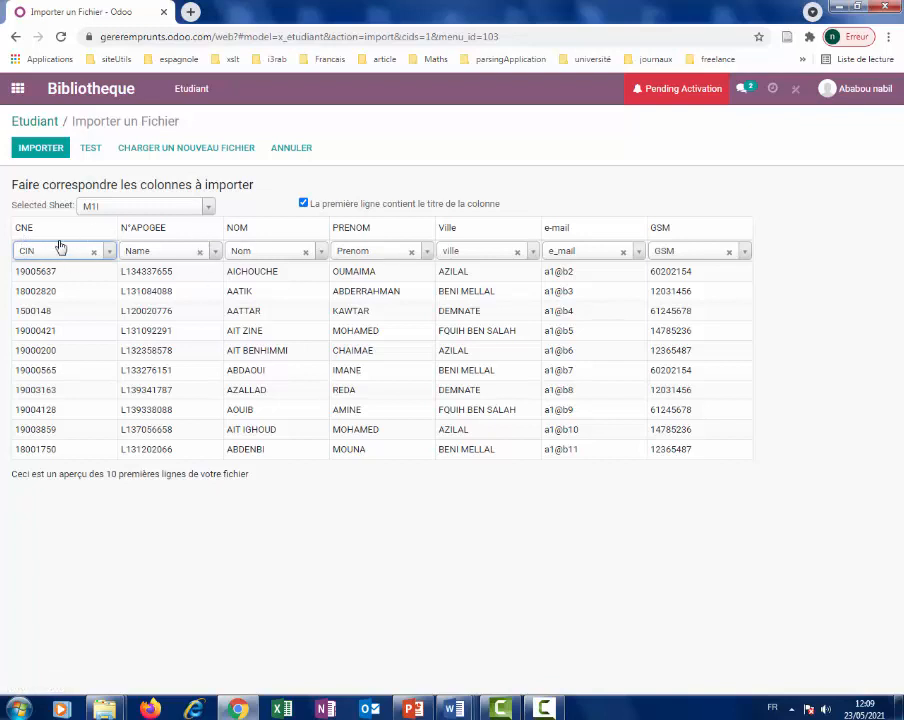
click(30, 148)
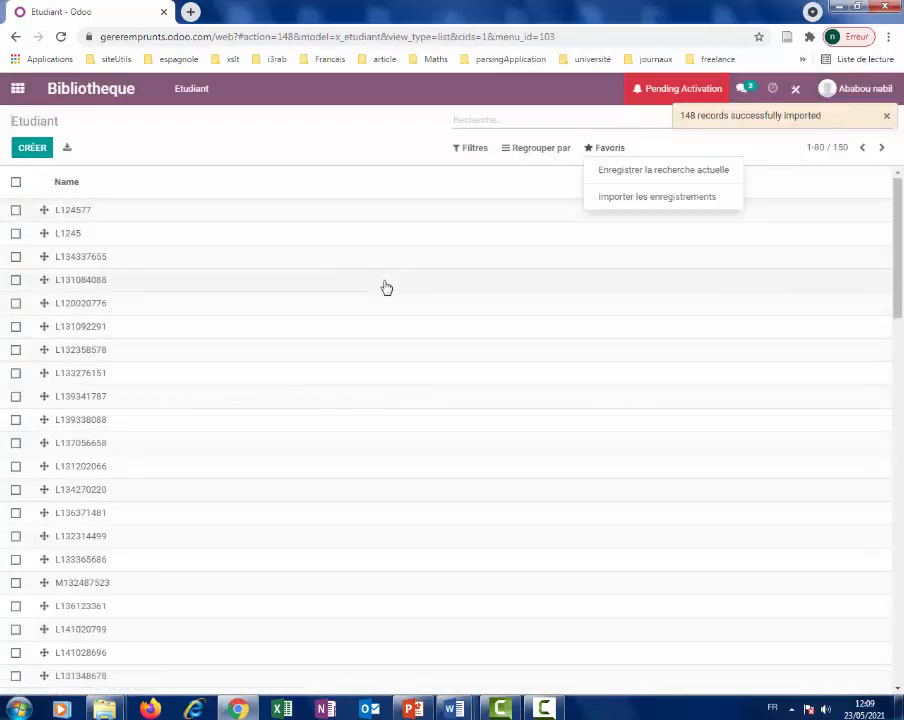
Scroll through the 150 student records and sort the list ascending by Name.
scroll(107, 247, down, 1)
scroll(451, 389, down, 10)
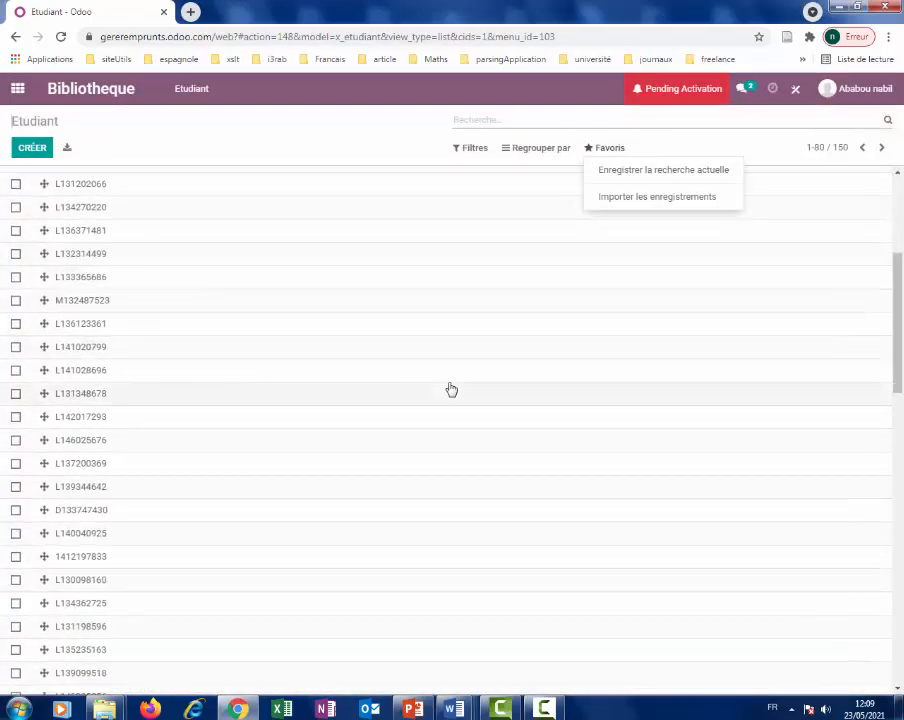
scroll(451, 389, up, 4)
scroll(451, 389, up, 6)
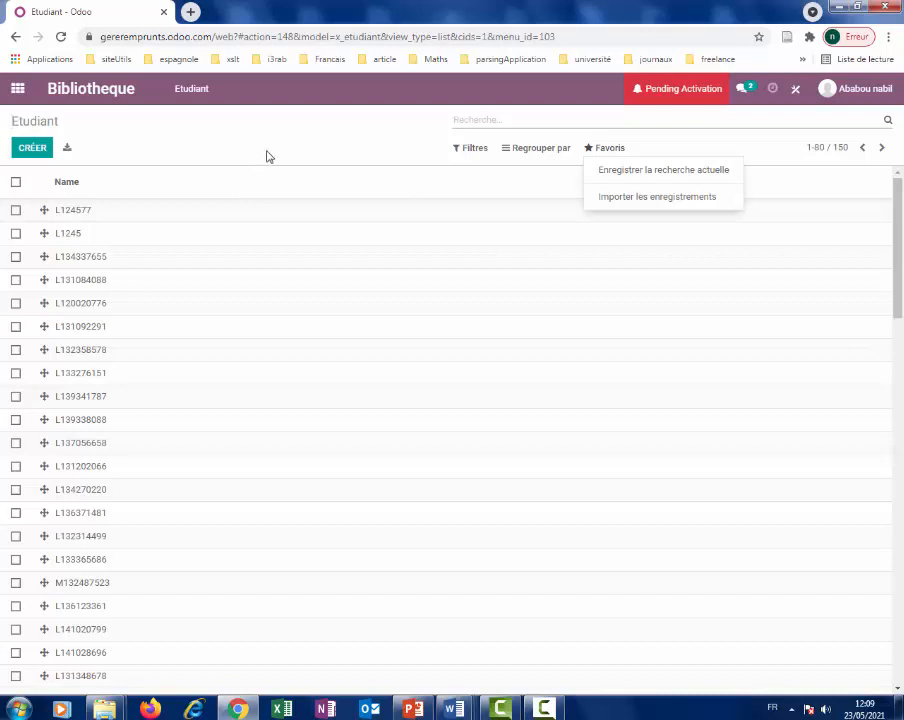
click(269, 186)
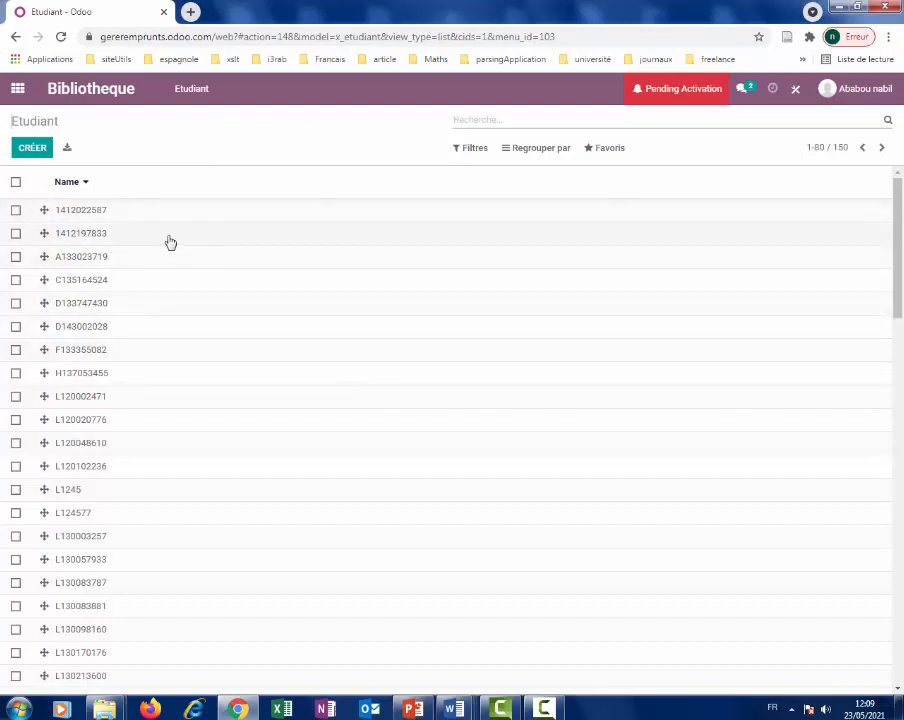
In Studio, add Nom, Prenom and e_mail columns to the student list, then close Studio.
click(794, 91)
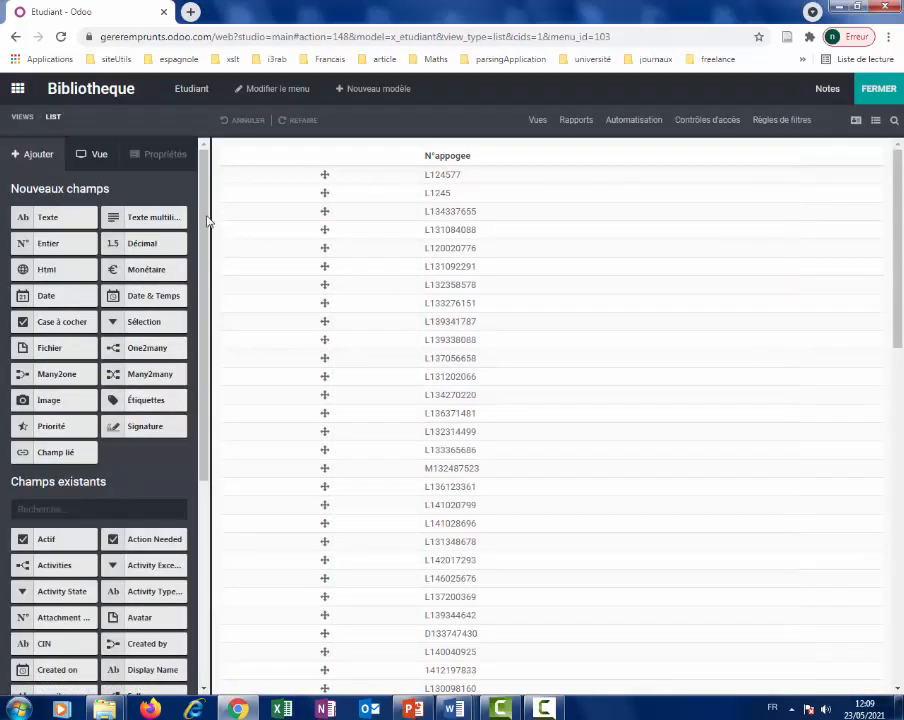
scroll(176, 320, down, 3)
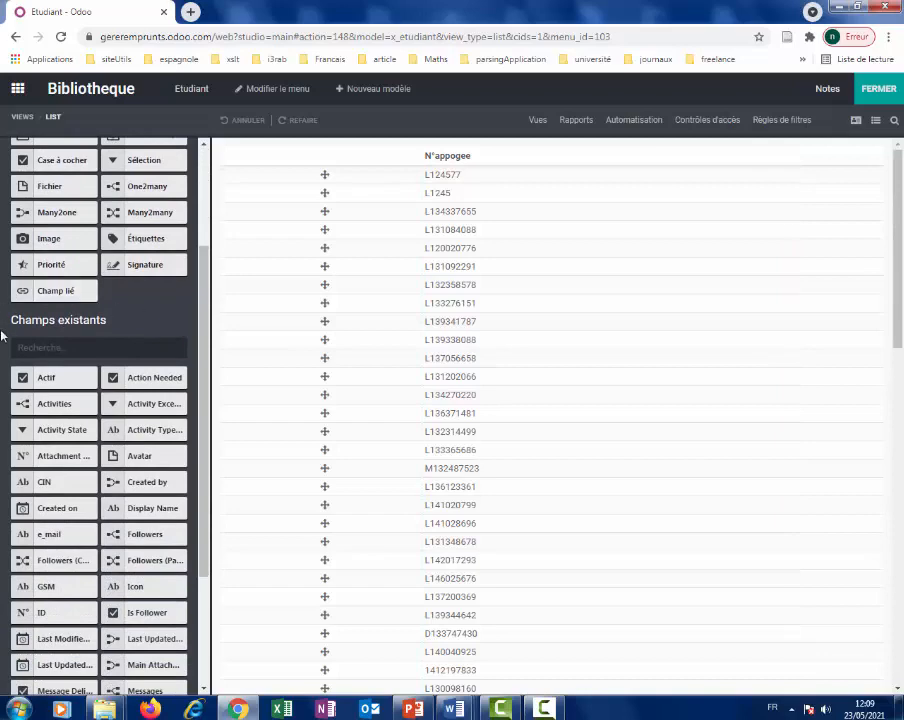
drag(204, 454, 204, 514)
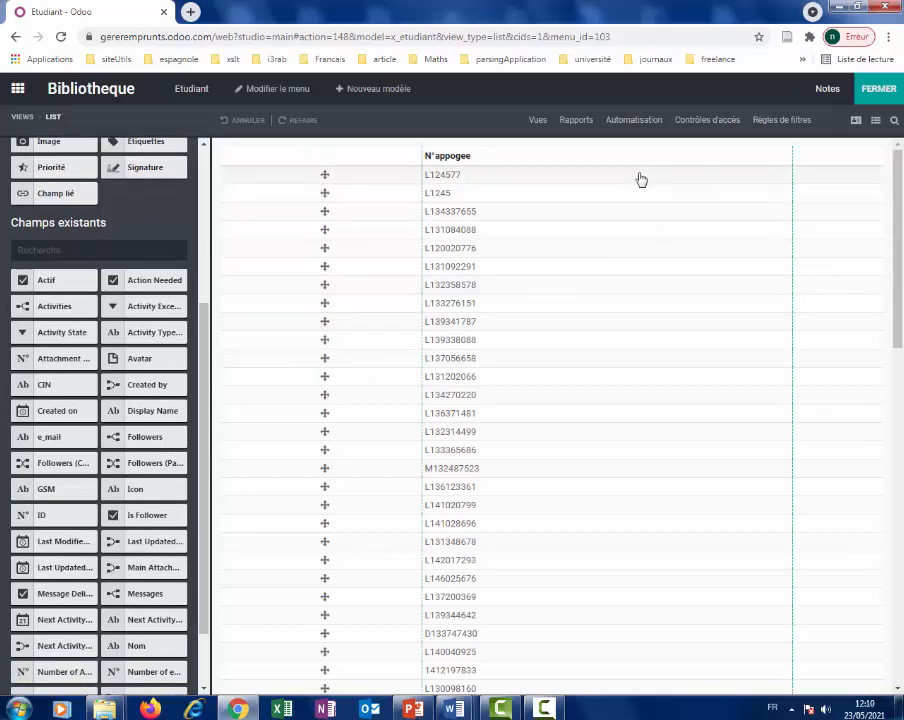
drag(200, 416, 204, 481)
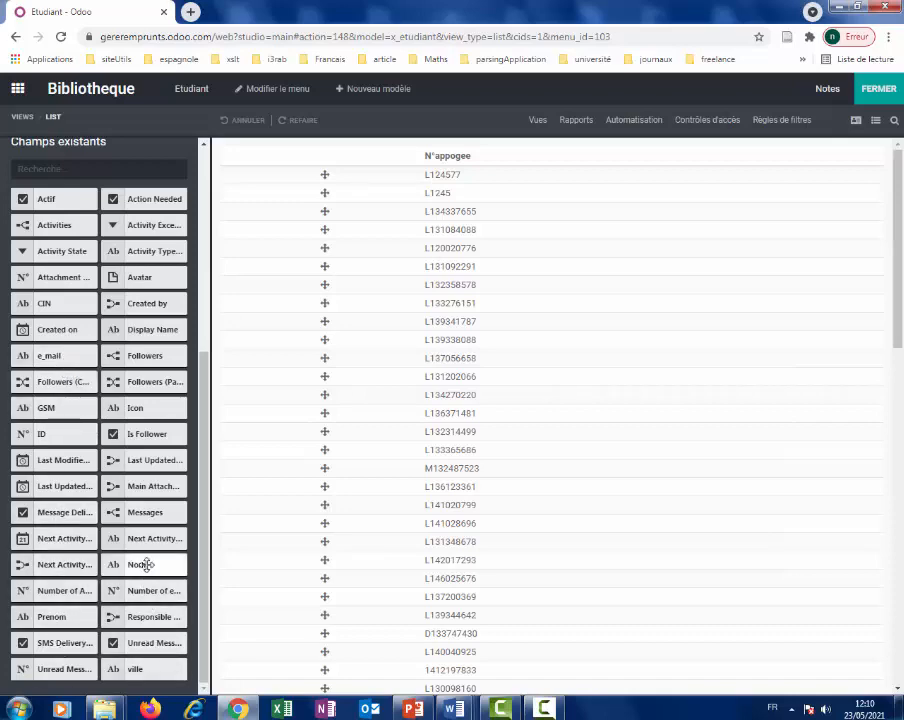
drag(333, 516, 756, 136)
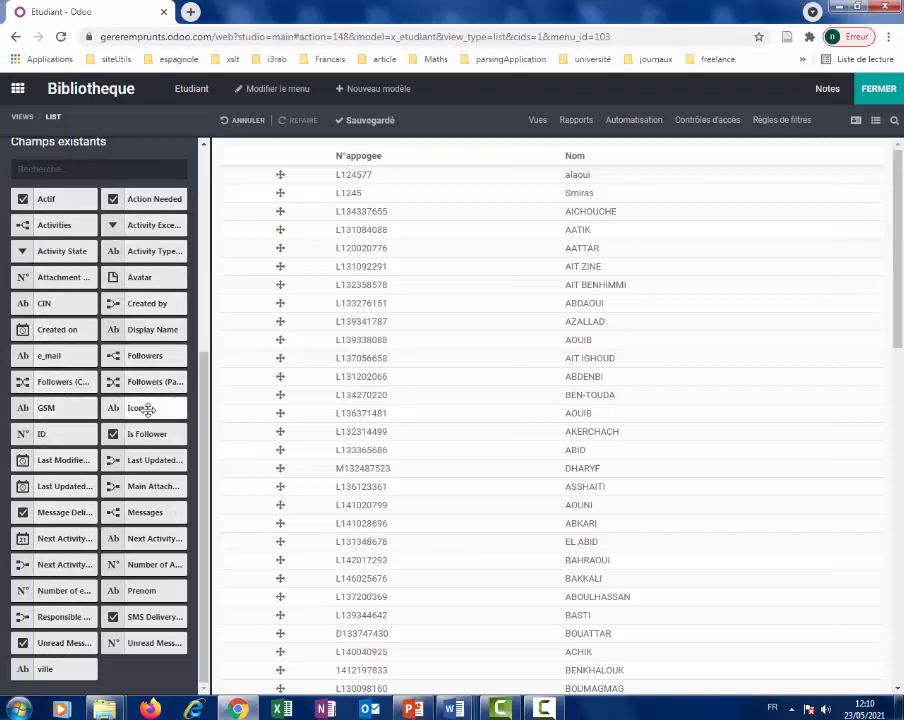
drag(148, 583, 786, 148)
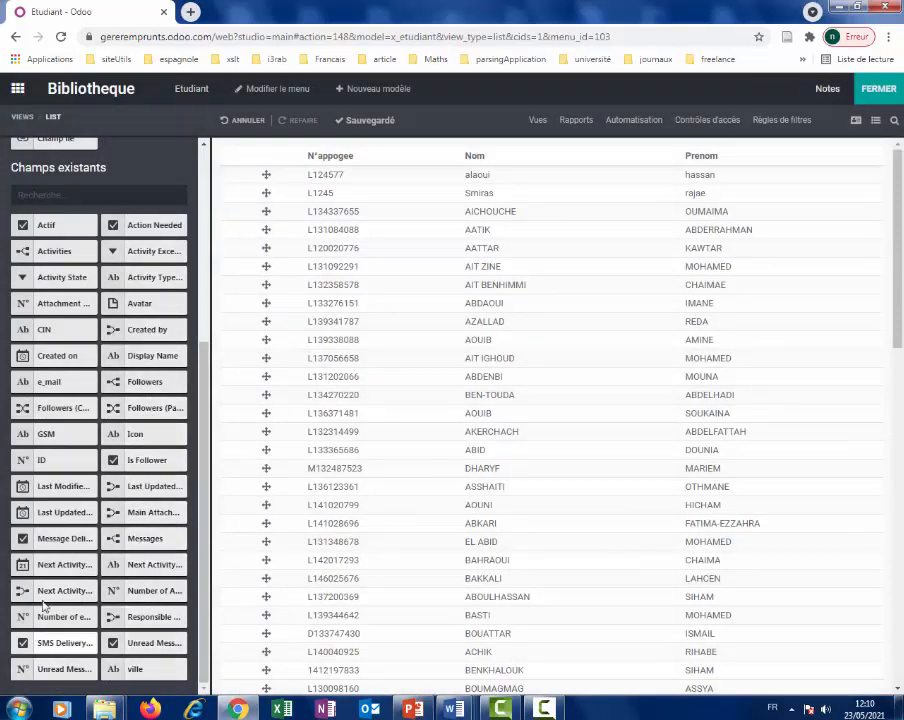
drag(50, 376, 814, 152)
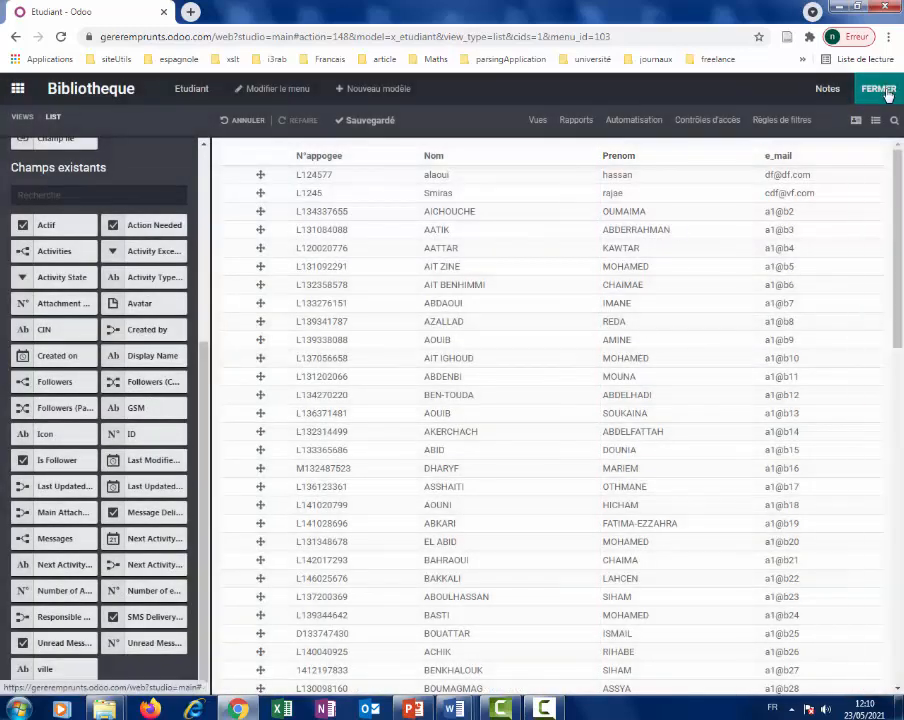
click(884, 92)
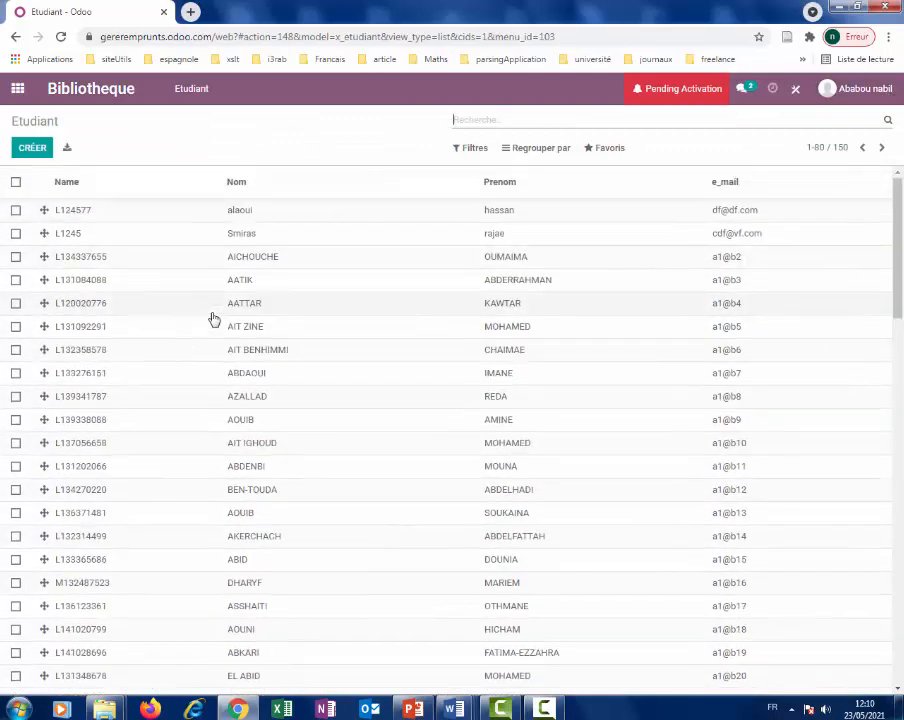
Check the new N°appogee, Nom, Prenom and e_mail columns in the Etudiant list, then reopen Studio.
scroll(250, 380, down, 5)
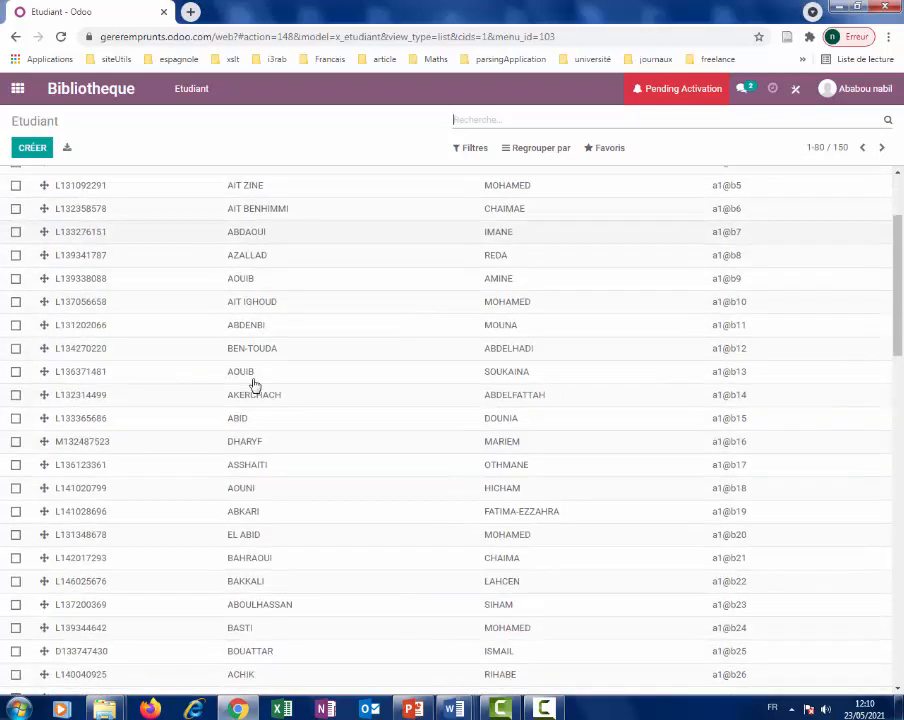
scroll(254, 384, down, 3)
scroll(254, 384, up, 5)
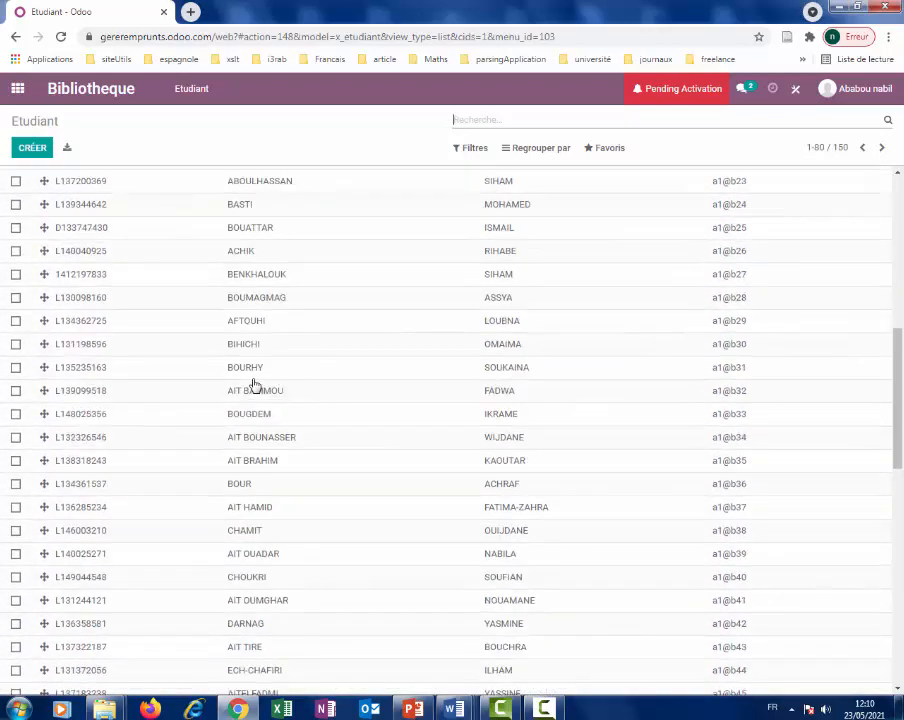
scroll(156, 342, up, 2)
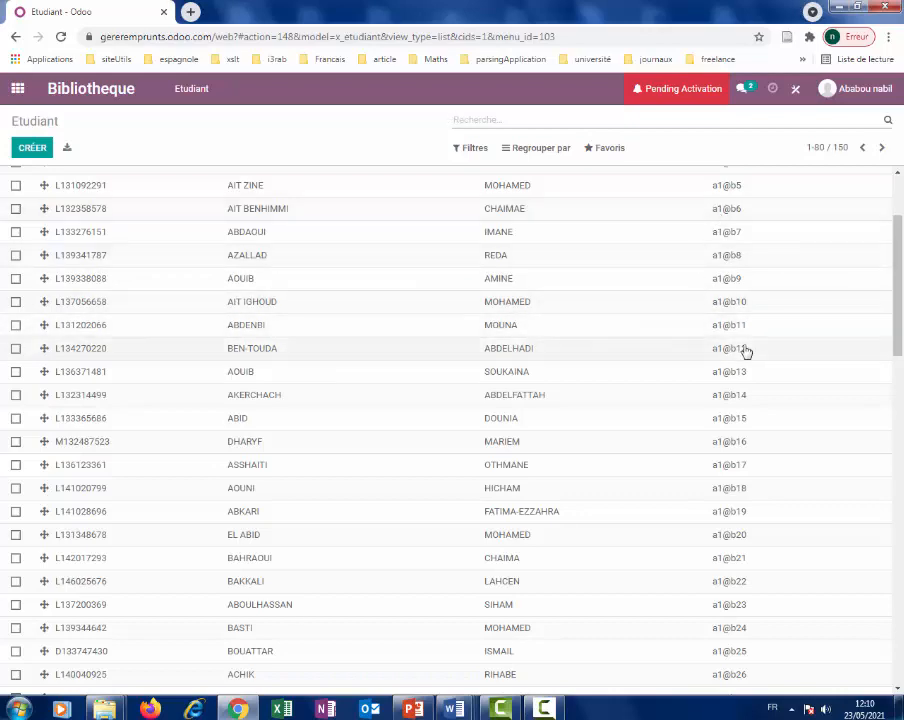
scroll(740, 348, down, 1)
scroll(745, 352, up, 3)
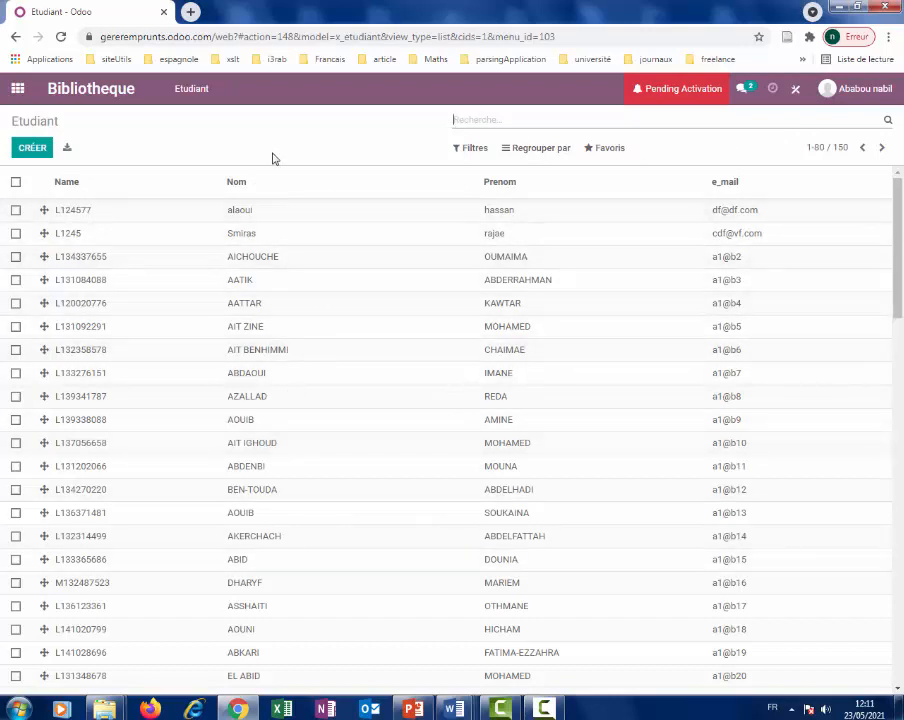
click(793, 91)
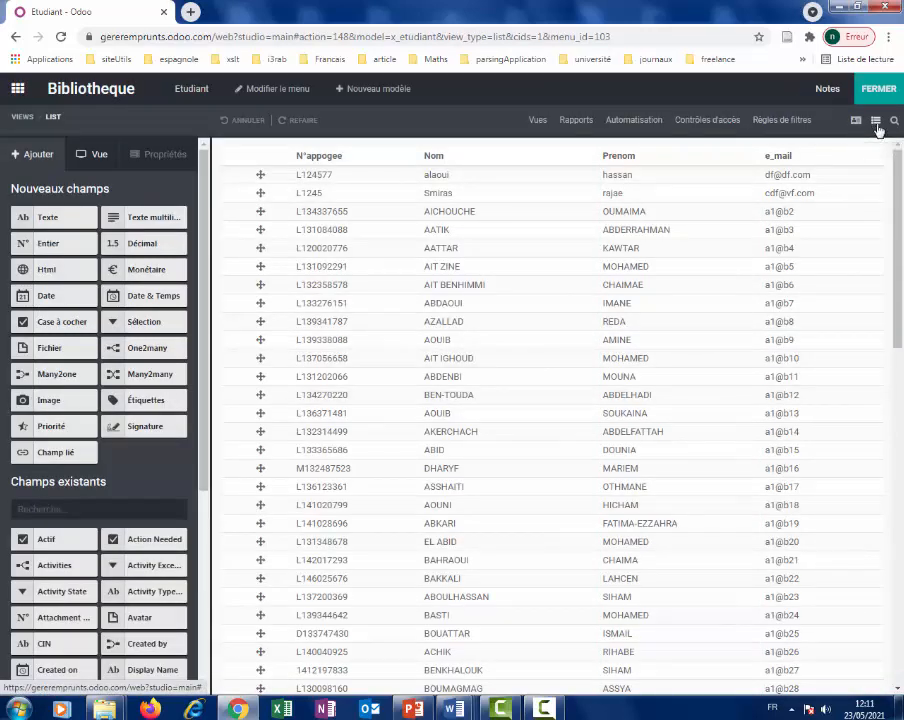
Open the Etudiant kanban view for editing in Studio, leaving the priority field unset.
click(539, 121)
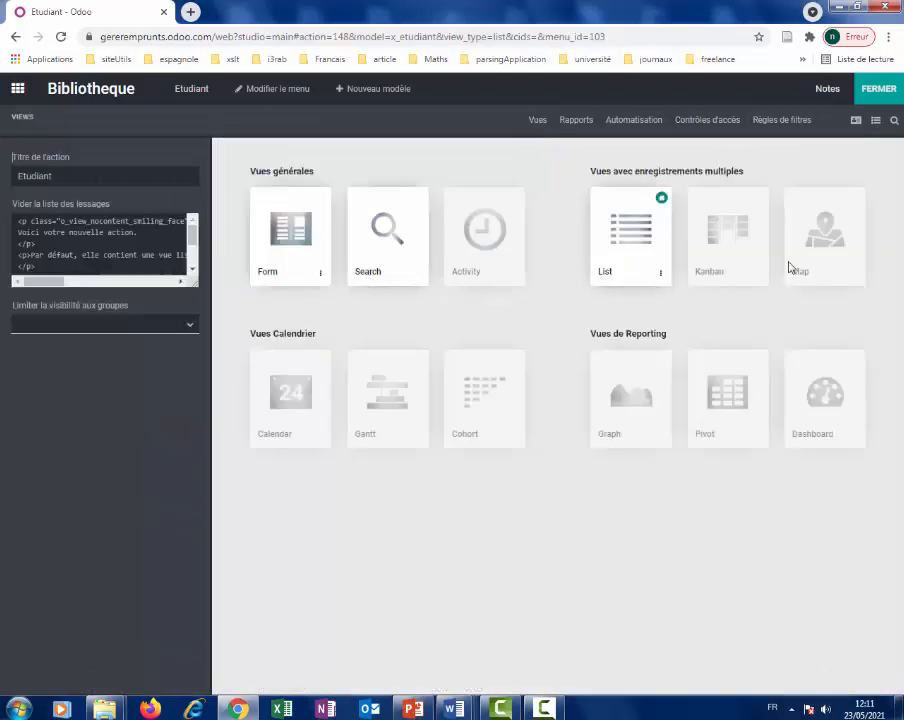
click(721, 258)
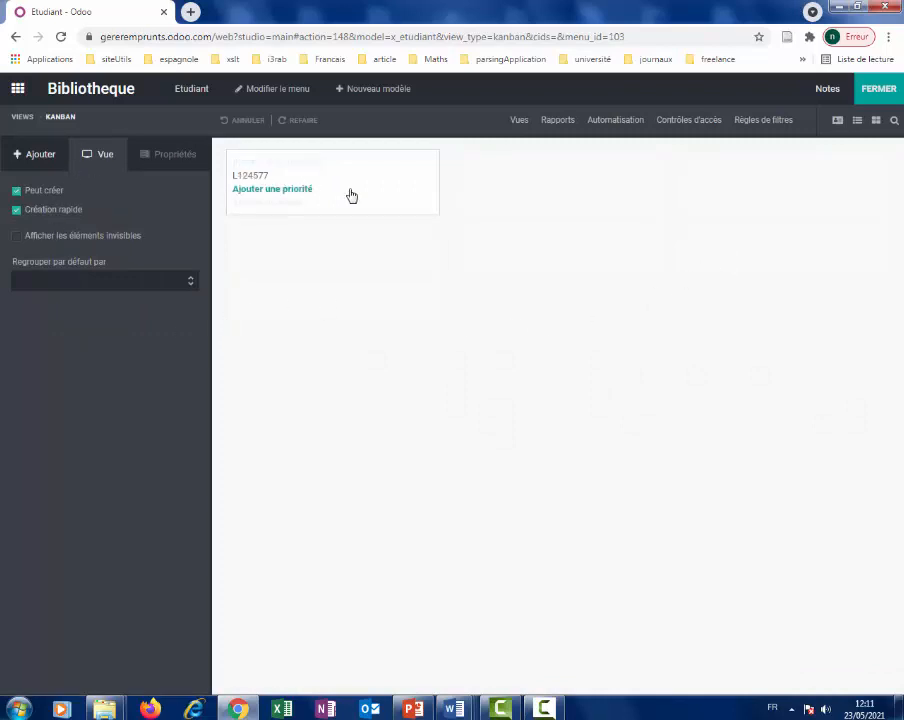
click(351, 192)
click(229, 201)
Add the Nom, Prenom and e_mail fields to the kanban card.
click(40, 160)
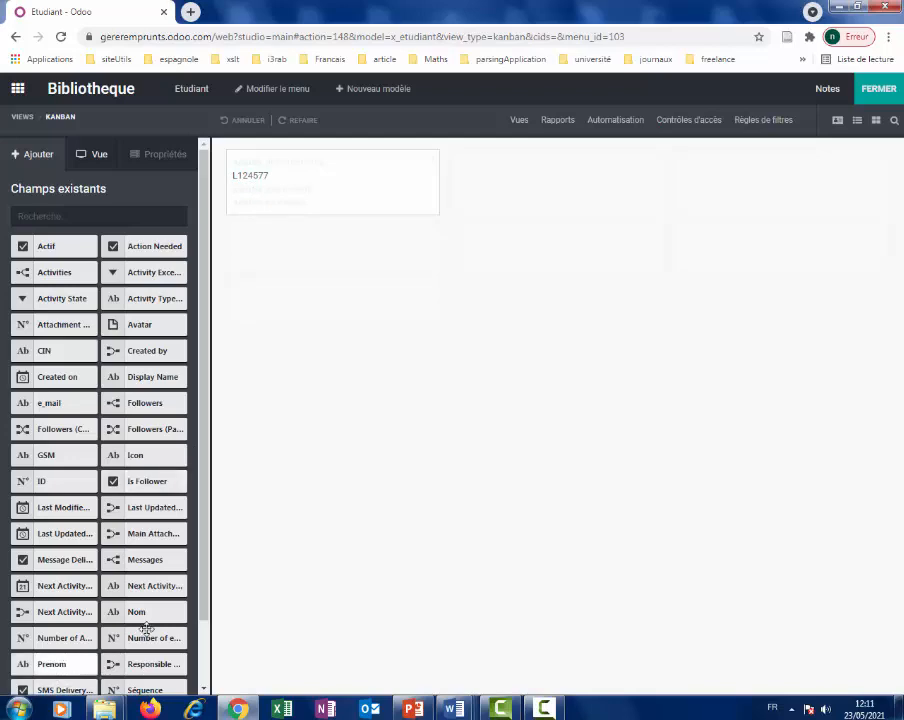
drag(162, 608, 289, 200)
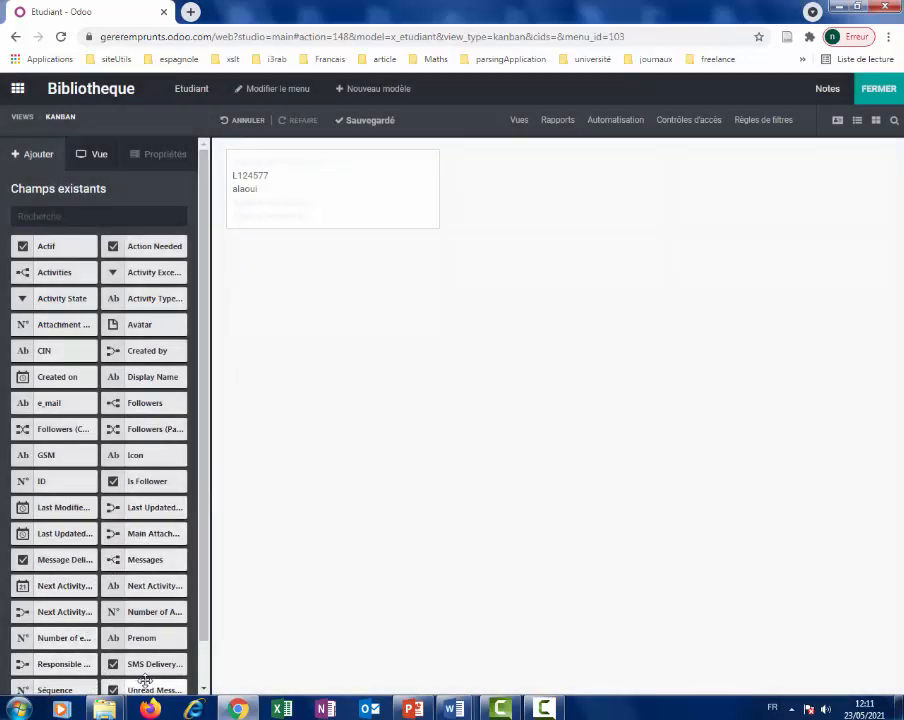
drag(146, 636, 270, 222)
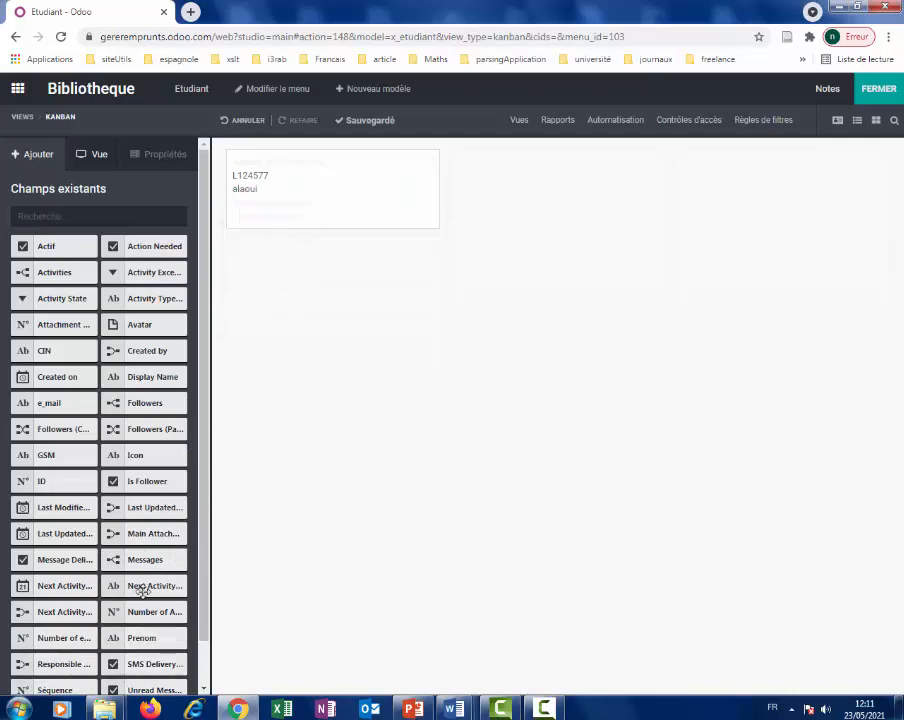
drag(202, 547, 202, 594)
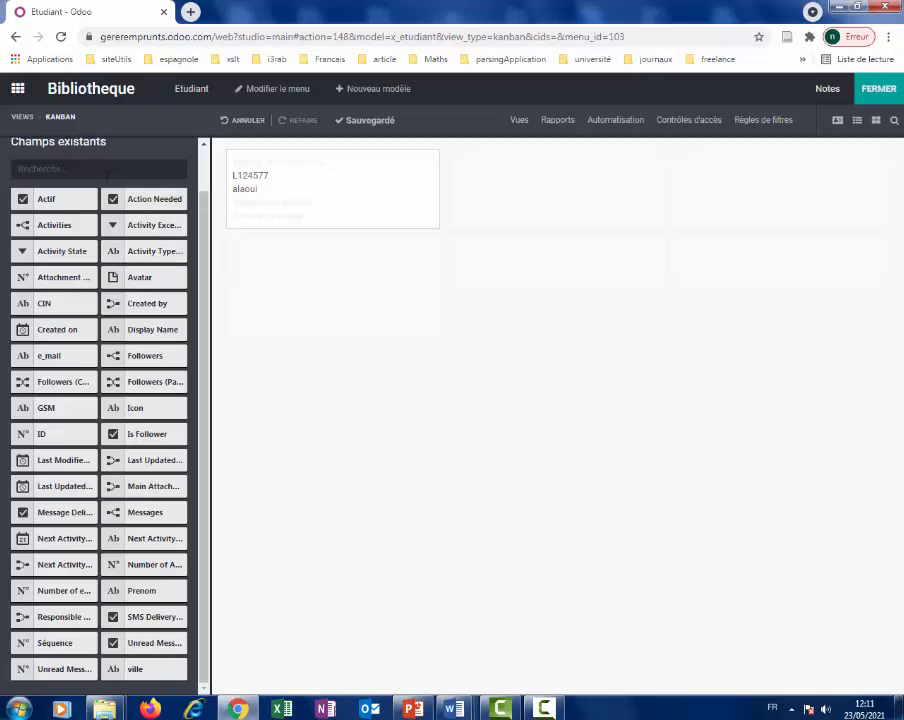
drag(47, 354, 262, 213)
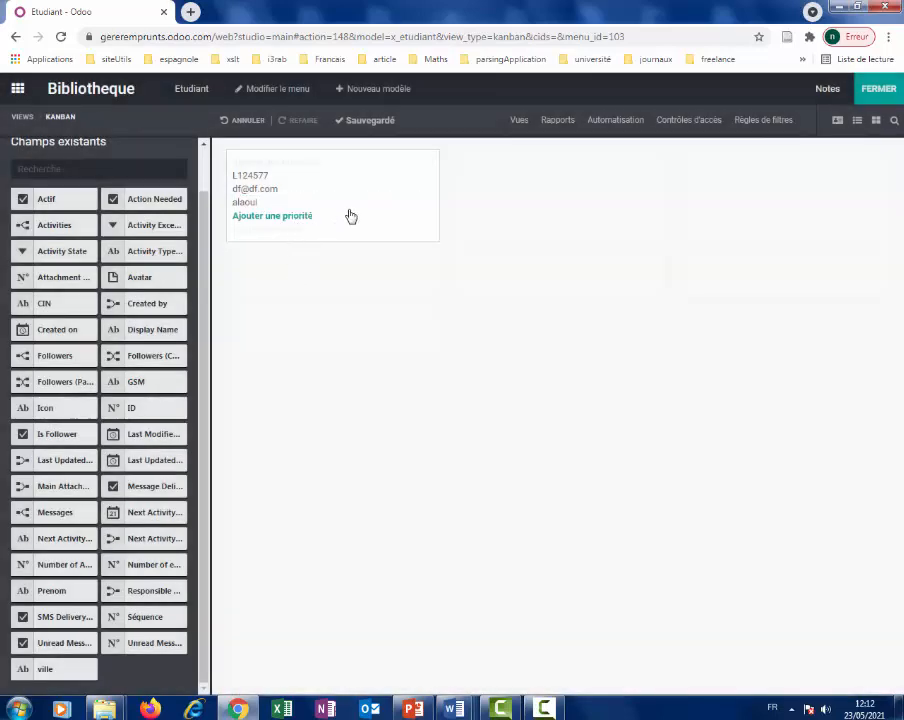
Make the Nom field bold, then add Prenom to the card and make it bold too.
click(303, 203)
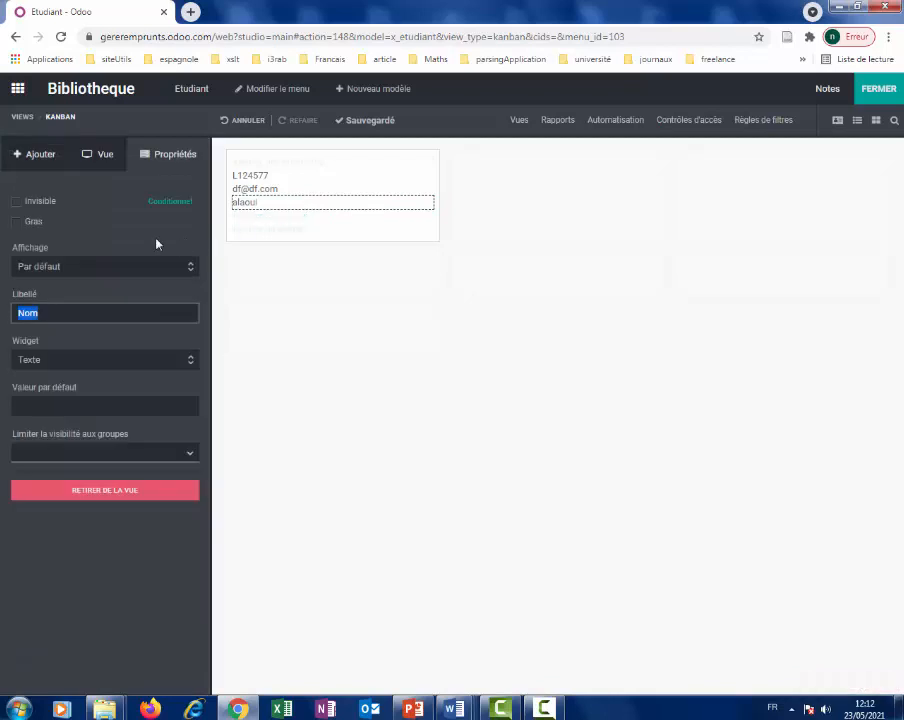
click(20, 221)
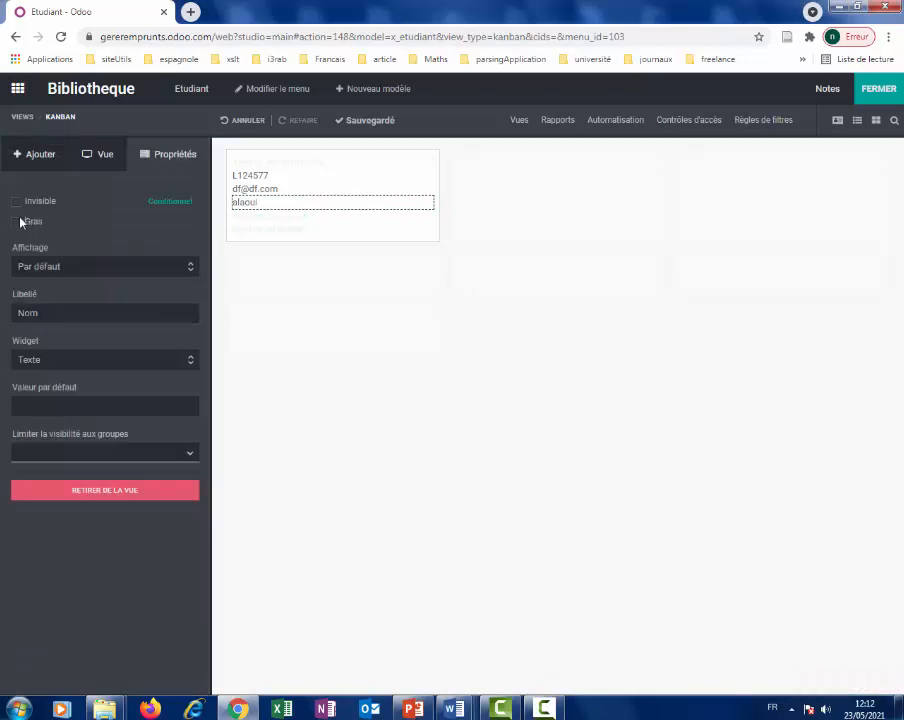
click(34, 154)
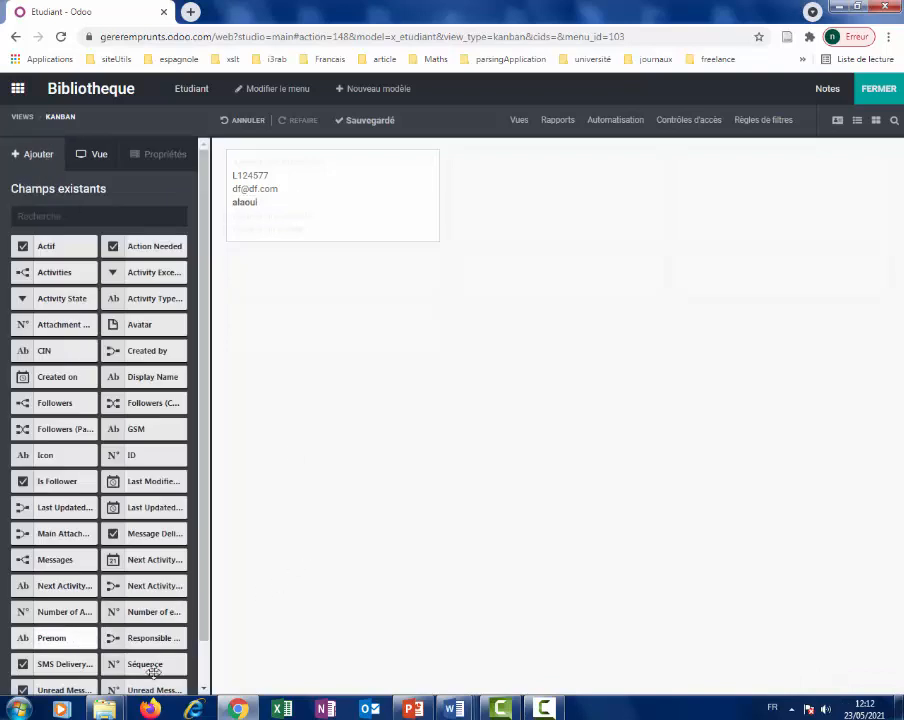
drag(148, 559, 271, 222)
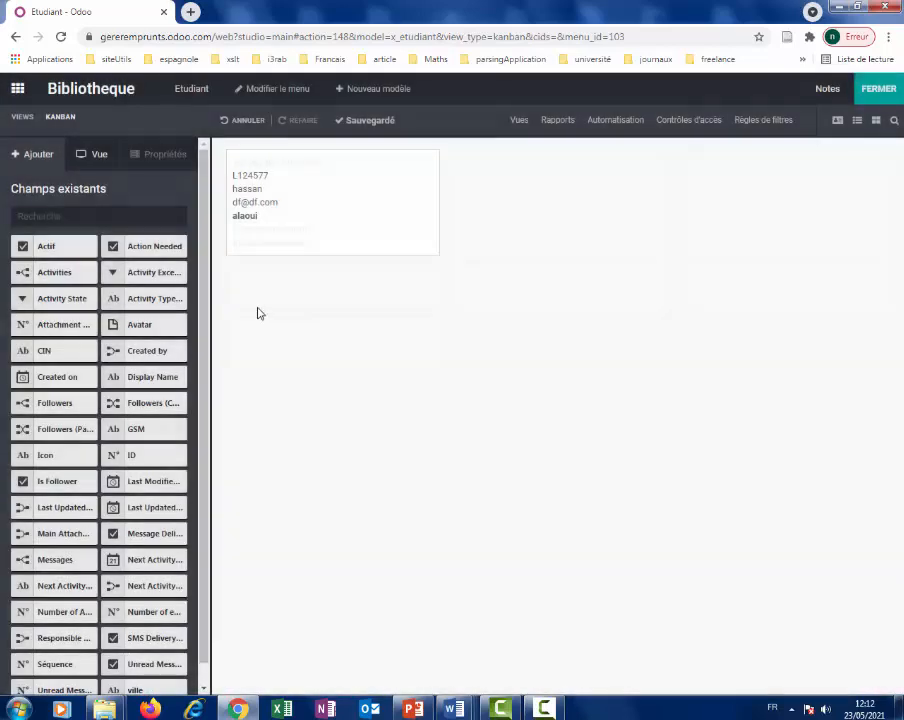
click(256, 193)
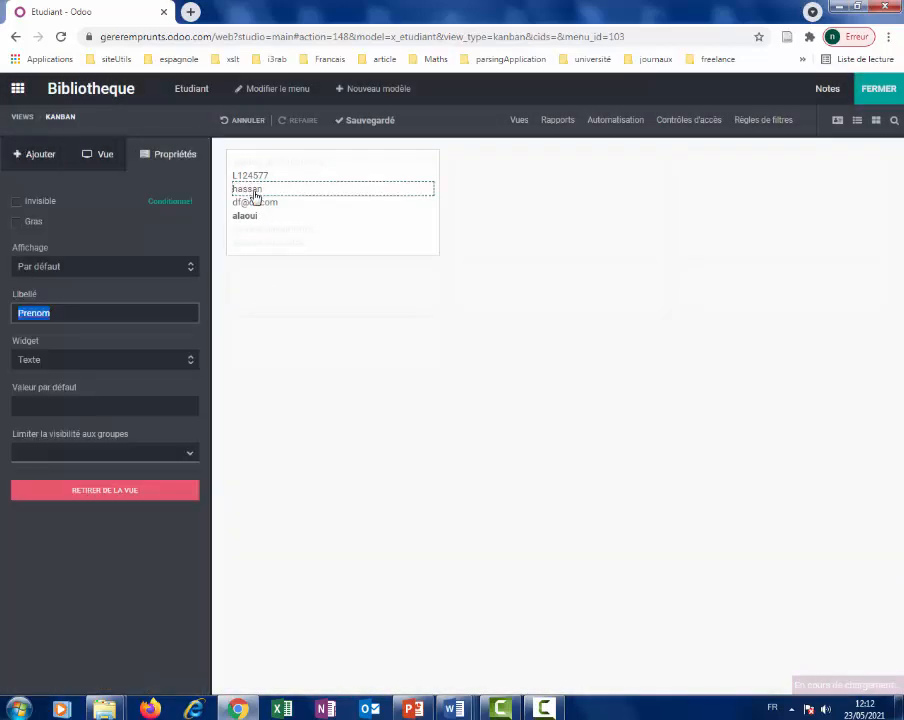
click(18, 223)
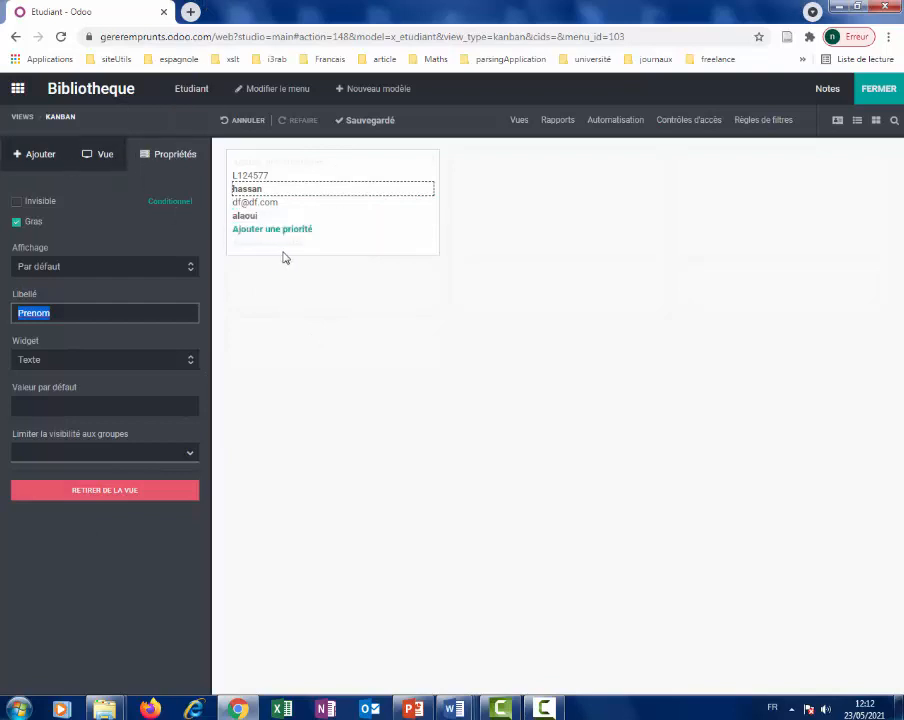
Add the Avatar field to the kanban card below e_mail.
click(40, 155)
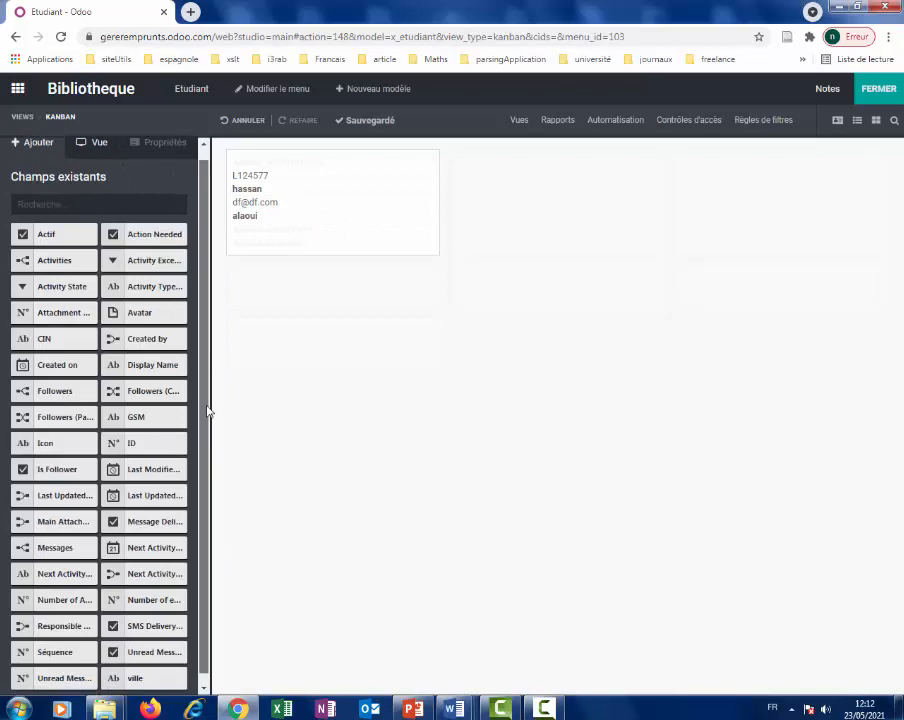
scroll(207, 440, down, 1)
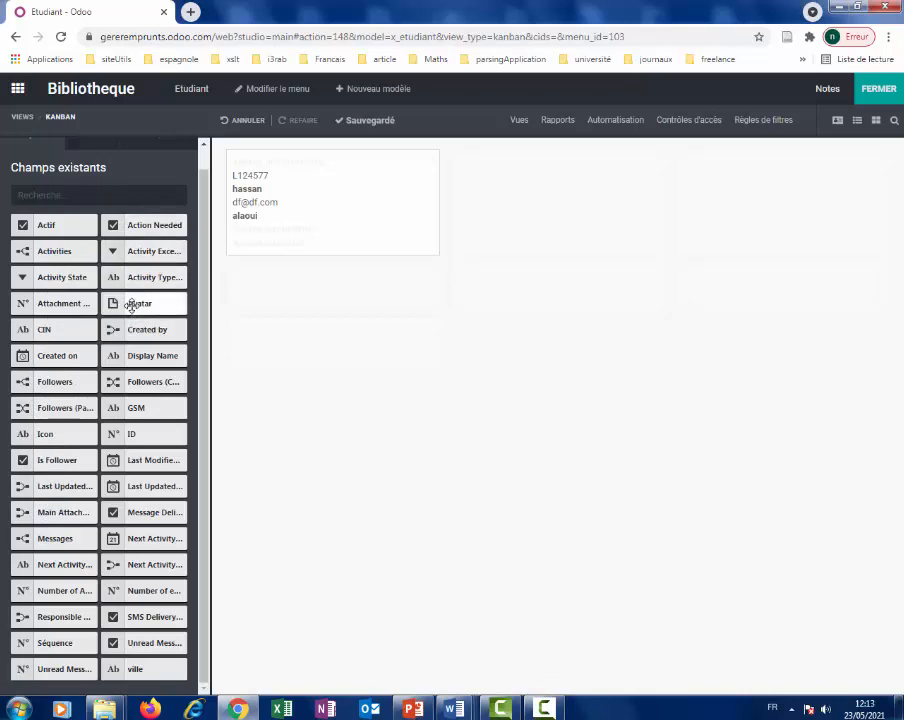
drag(130, 307, 251, 204)
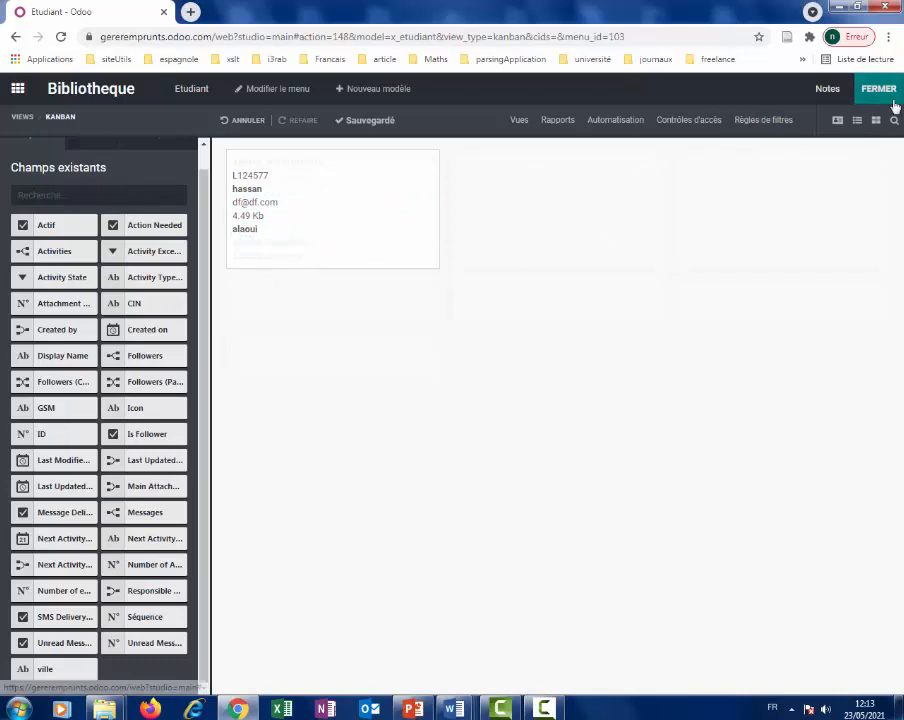
click(880, 90)
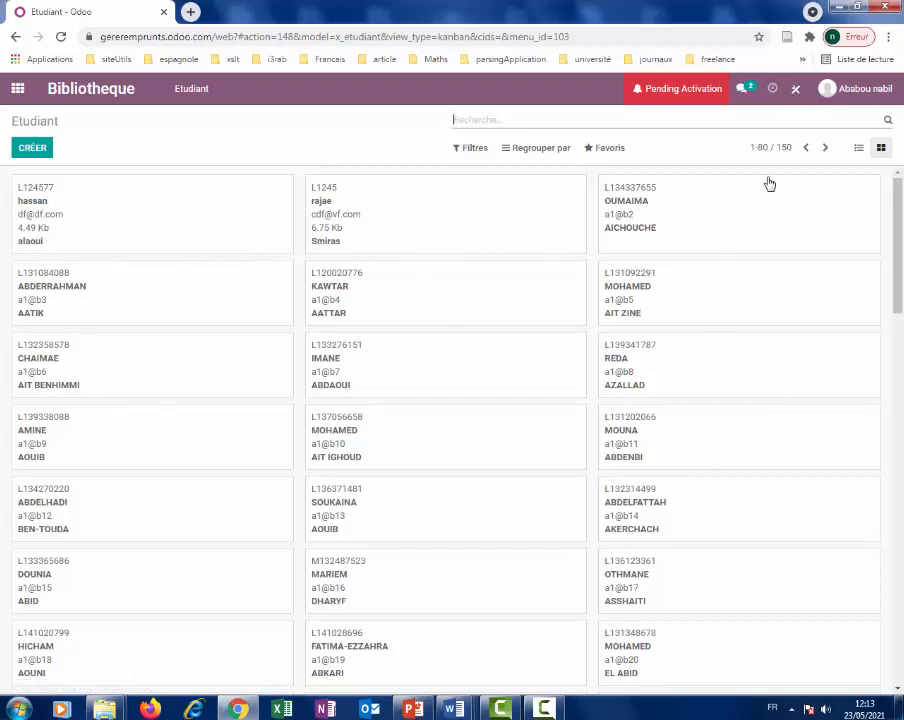
click(793, 89)
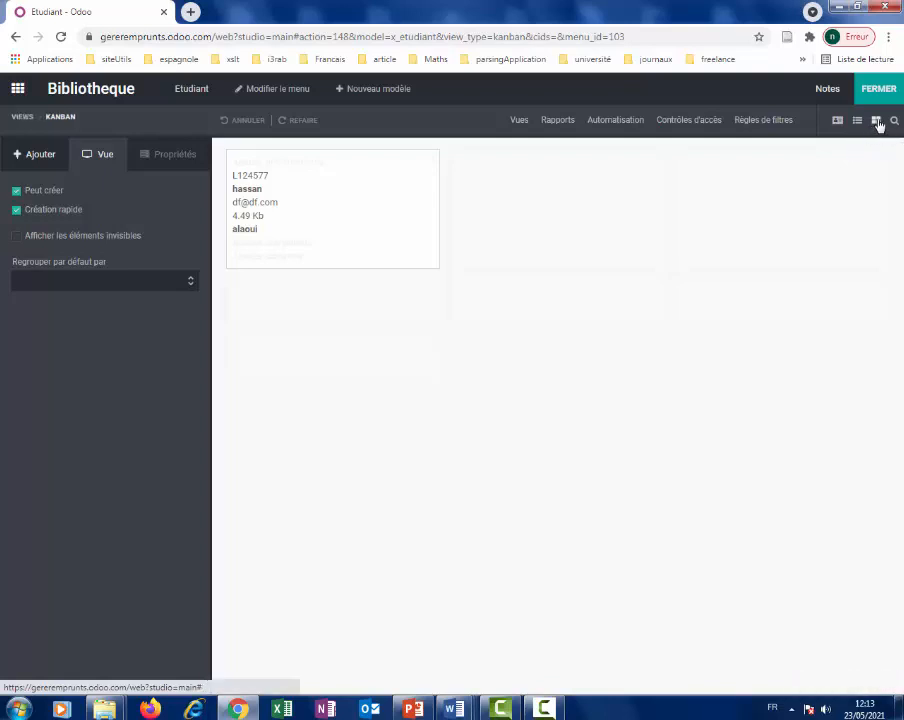
On the student form, label the picture field 'photo' and display it with the Image widget.
click(838, 121)
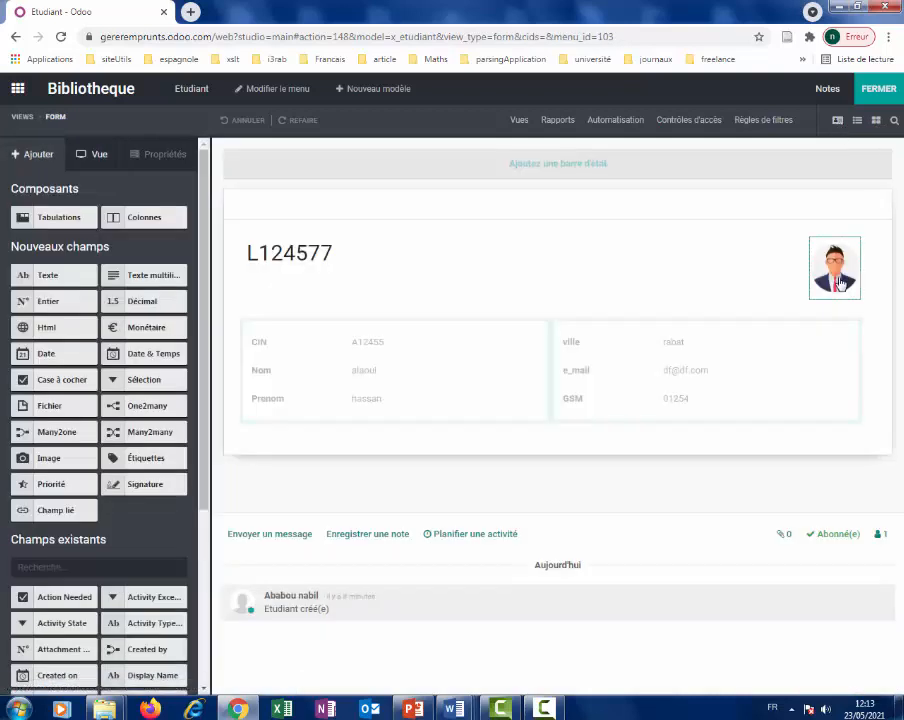
click(836, 265)
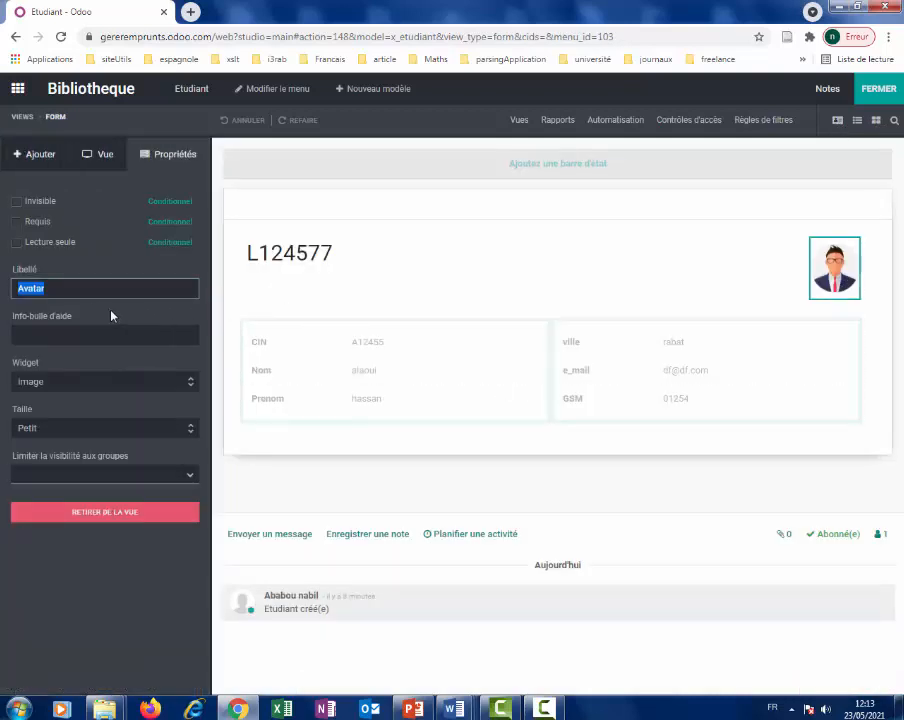
text(photo)
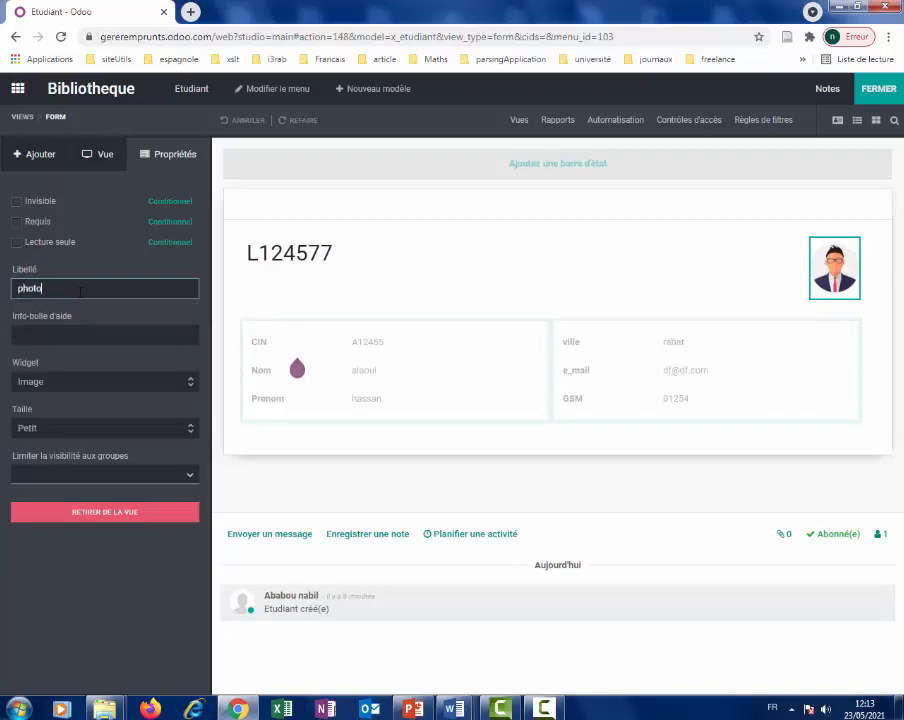
key(Return)
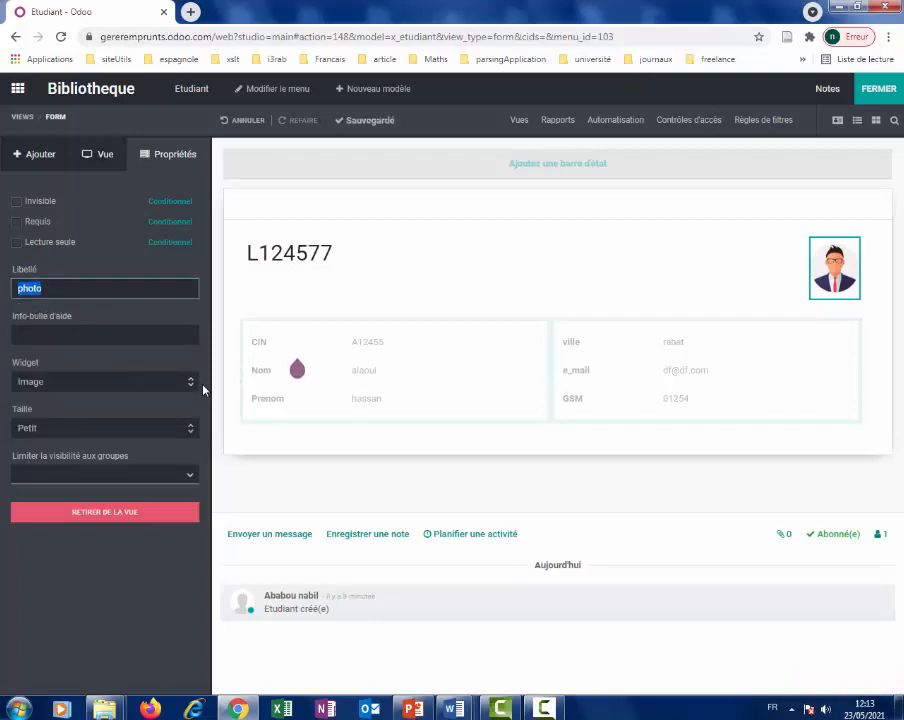
click(192, 386)
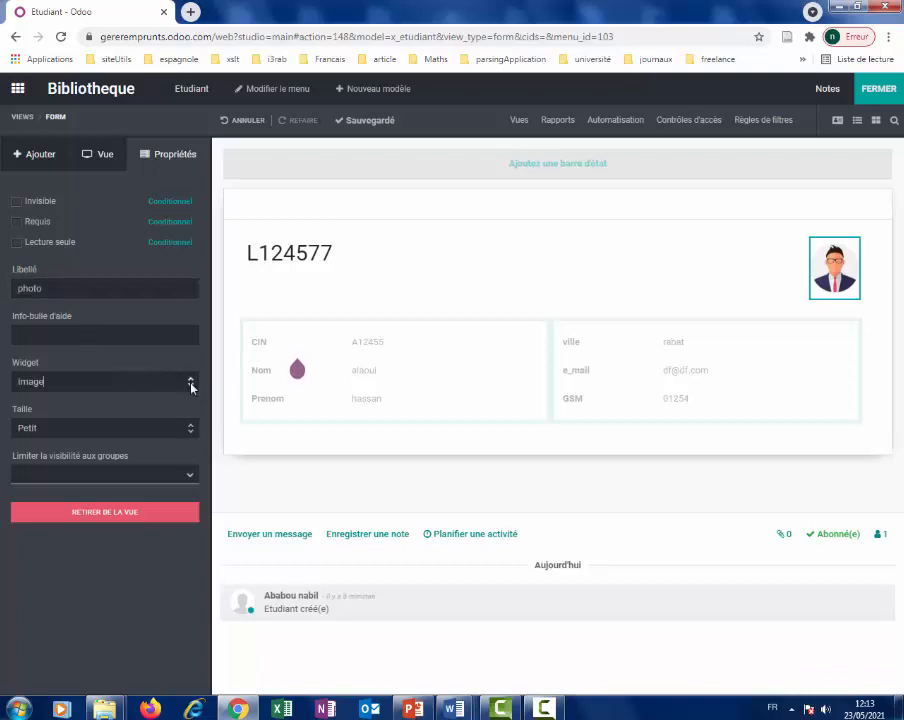
click(183, 386)
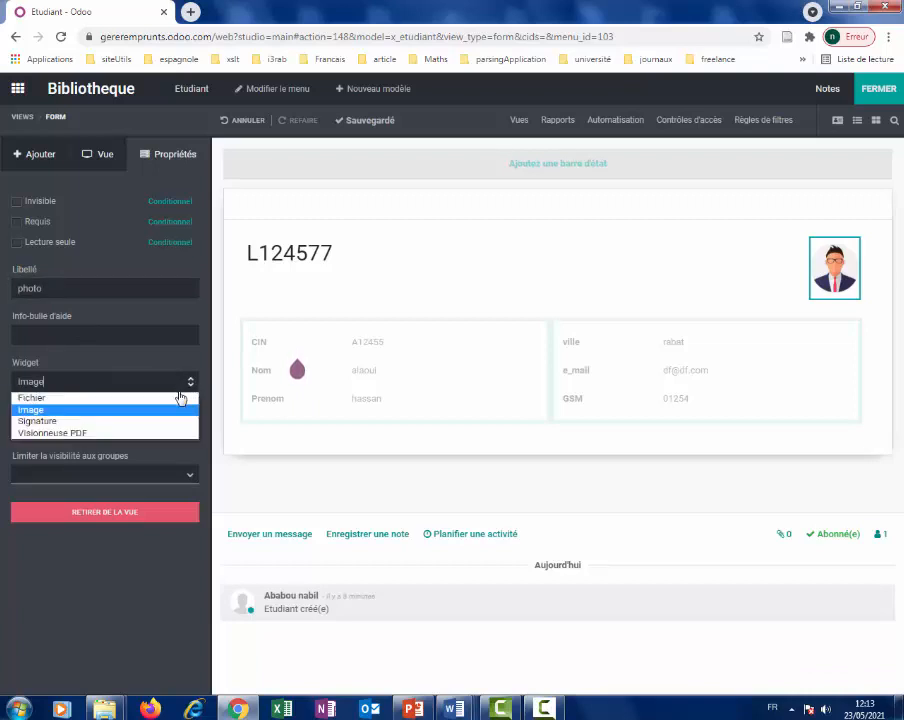
click(126, 410)
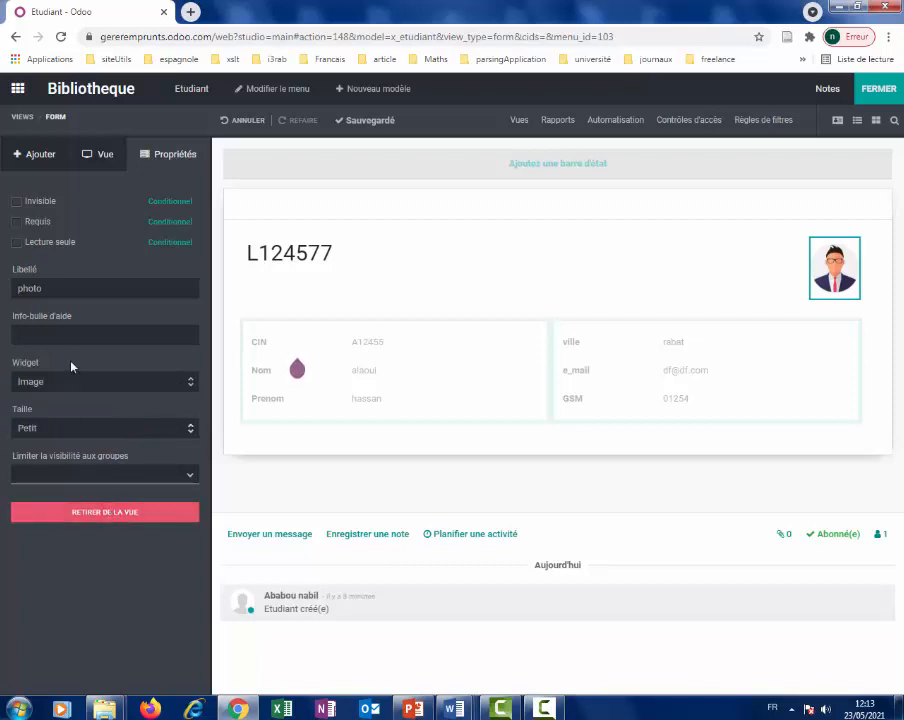
Exit Studio and look over the Etudiant kanban cards.
click(879, 90)
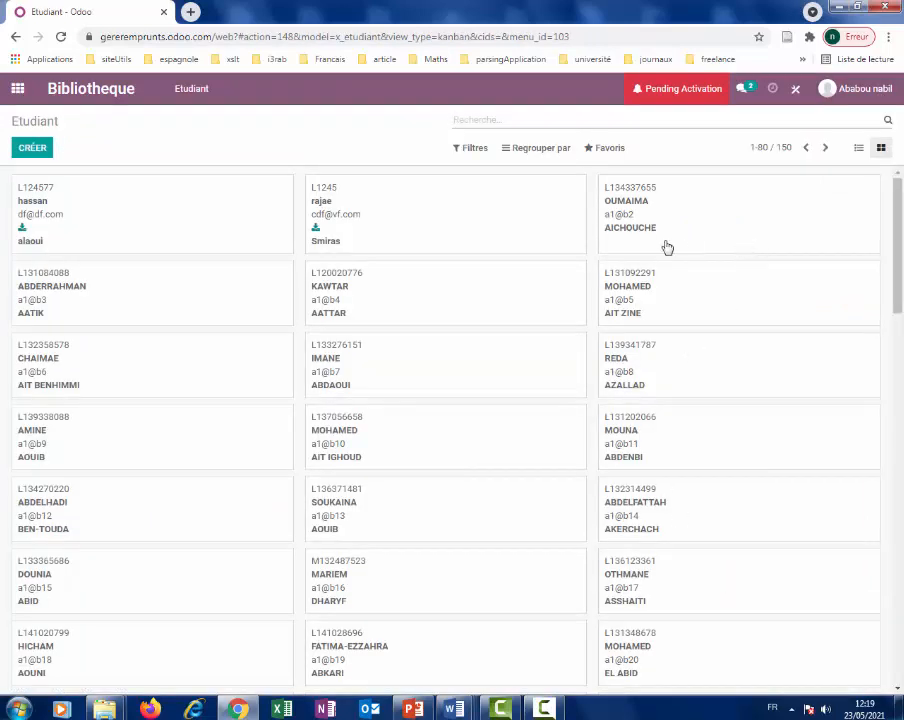
scroll(900, 225, down, 1)
scroll(900, 225, up, 1)
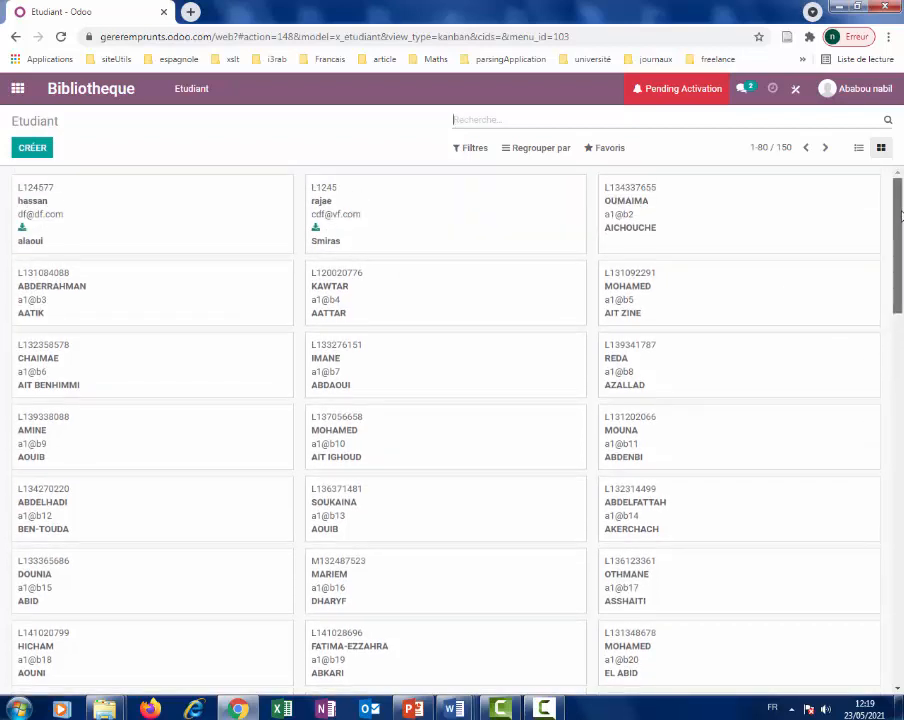
Set the kanban card's photo field to the Image widget and close Studio.
click(794, 89)
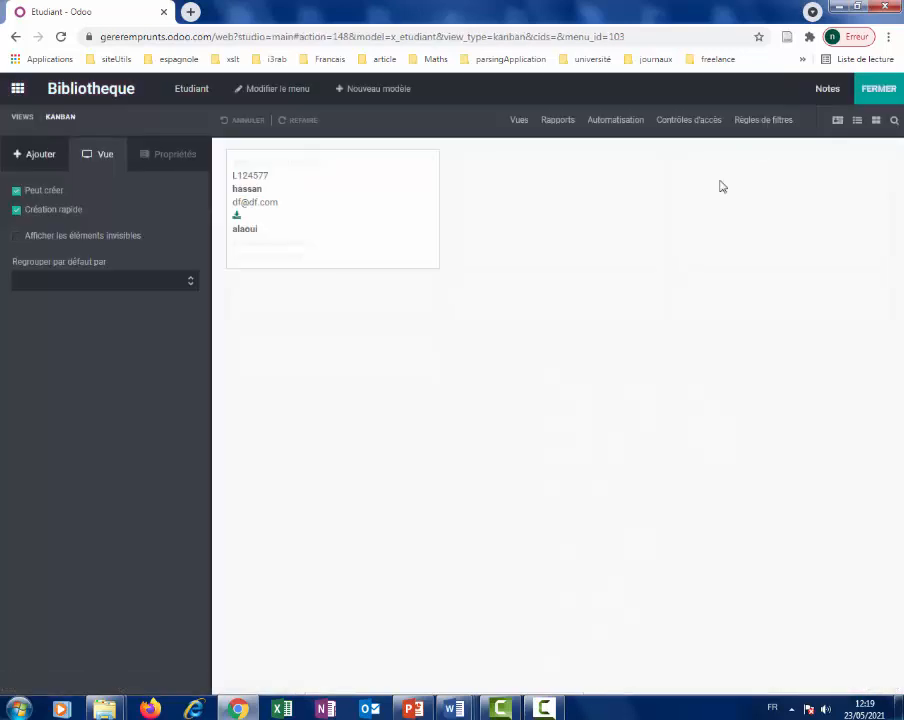
click(272, 222)
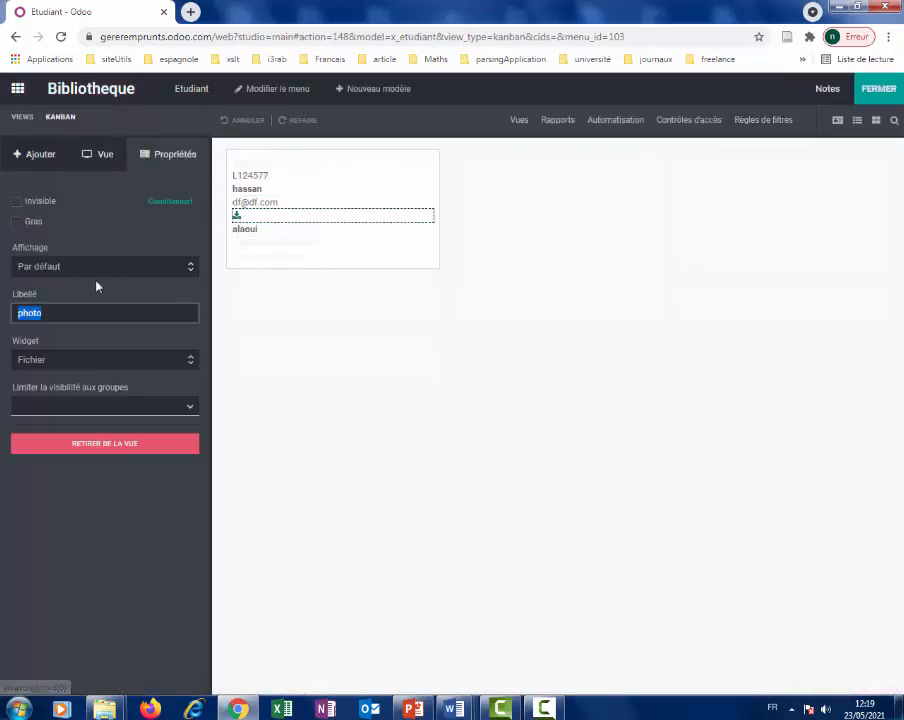
click(191, 363)
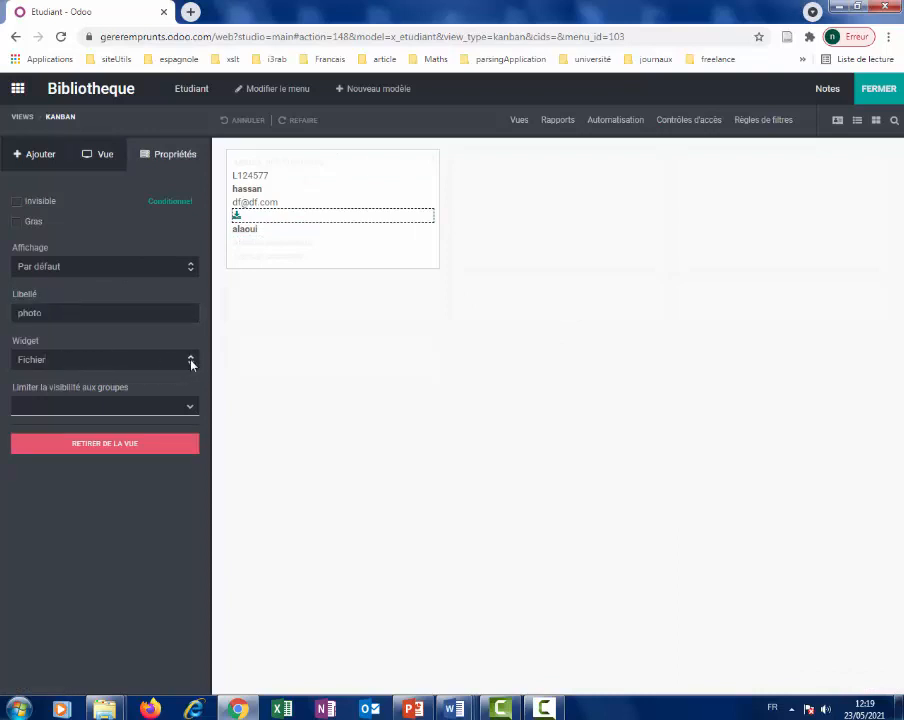
click(191, 363)
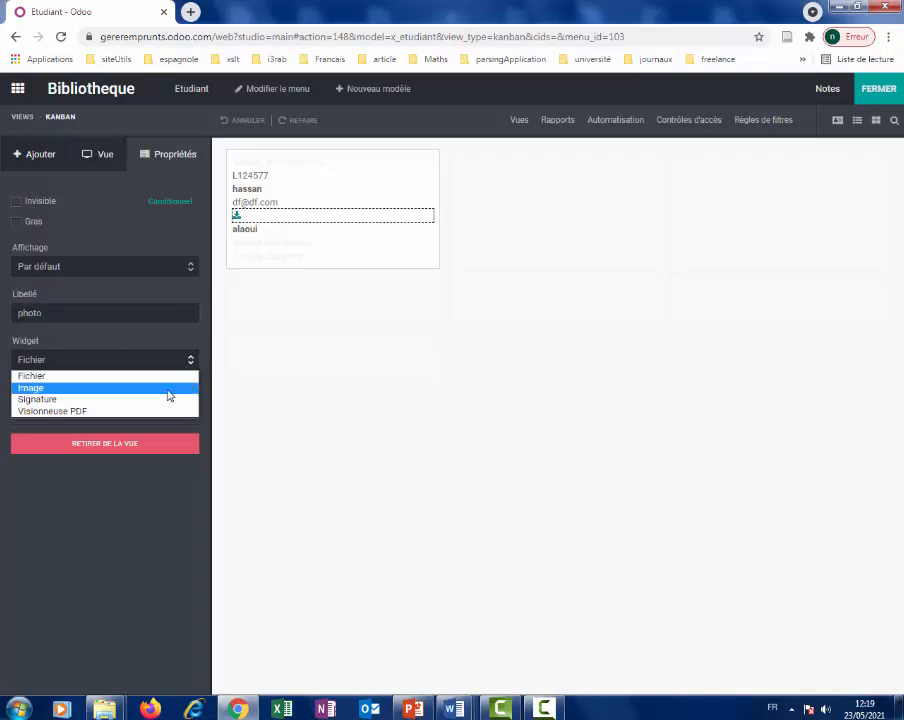
click(169, 396)
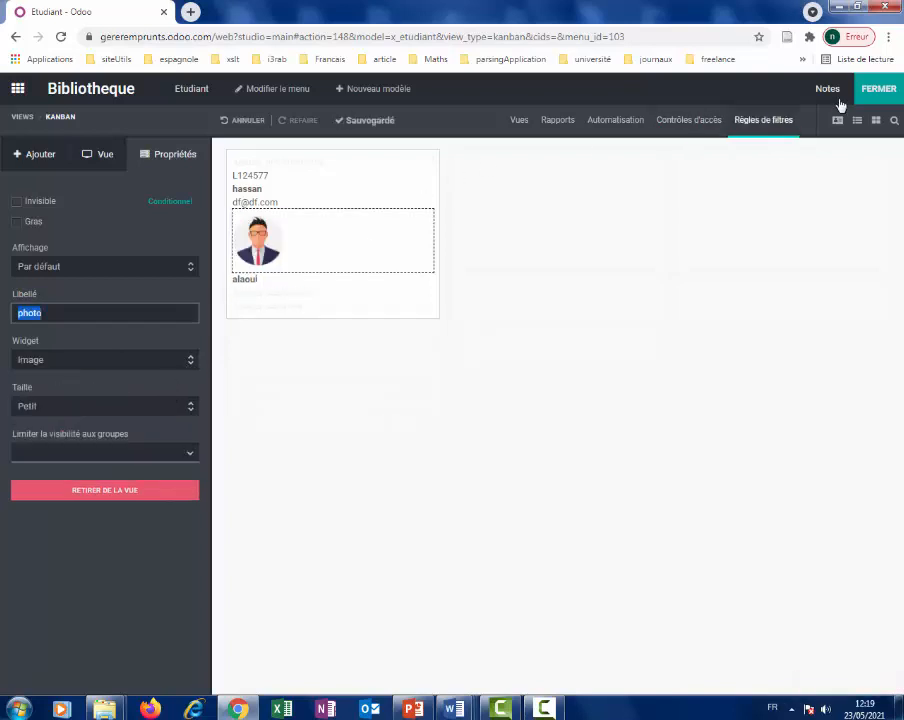
click(885, 93)
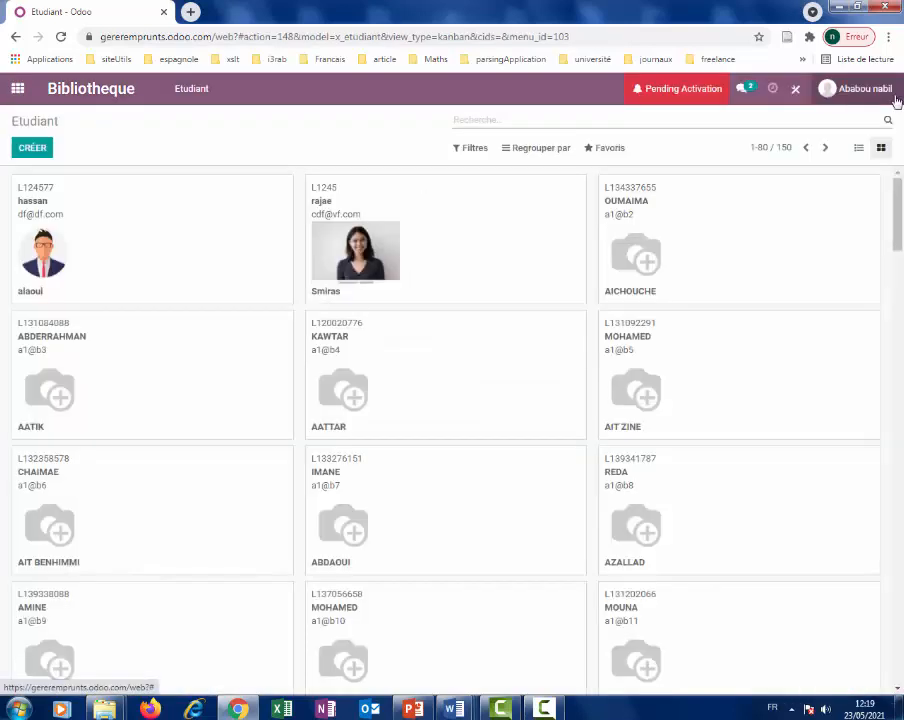
Open the third student's card and browse forward through the following records.
scroll(334, 270, down, 3)
scroll(334, 270, up, 3)
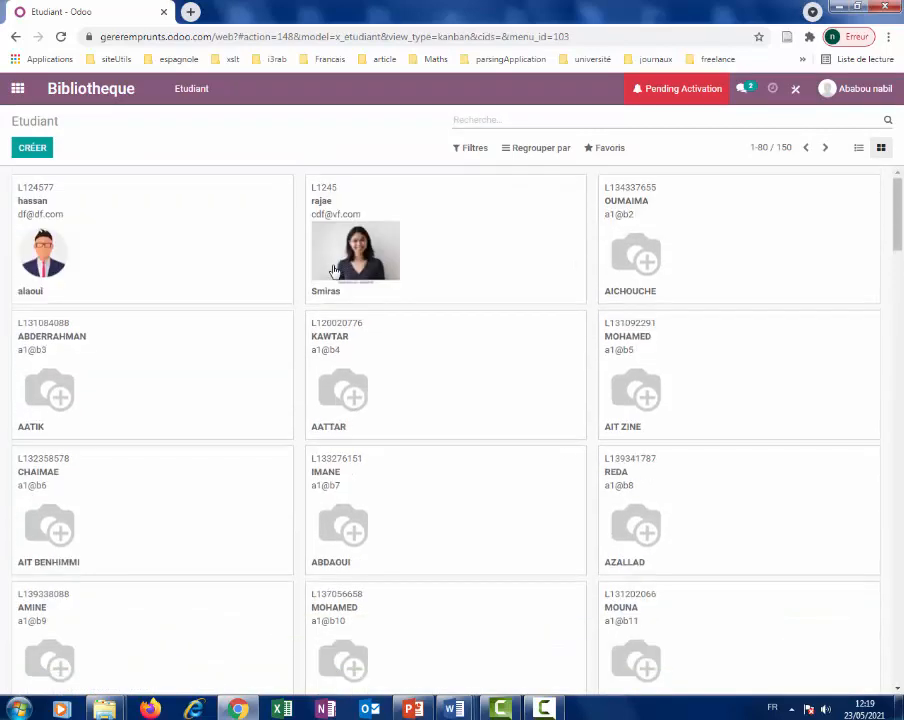
click(660, 244)
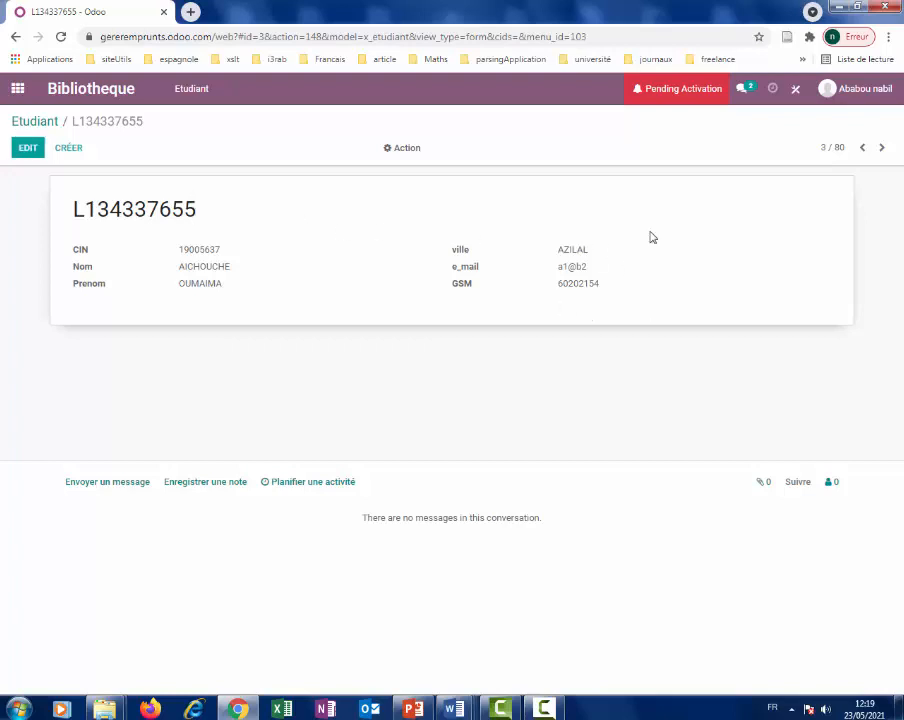
click(883, 151)
click(883, 151)
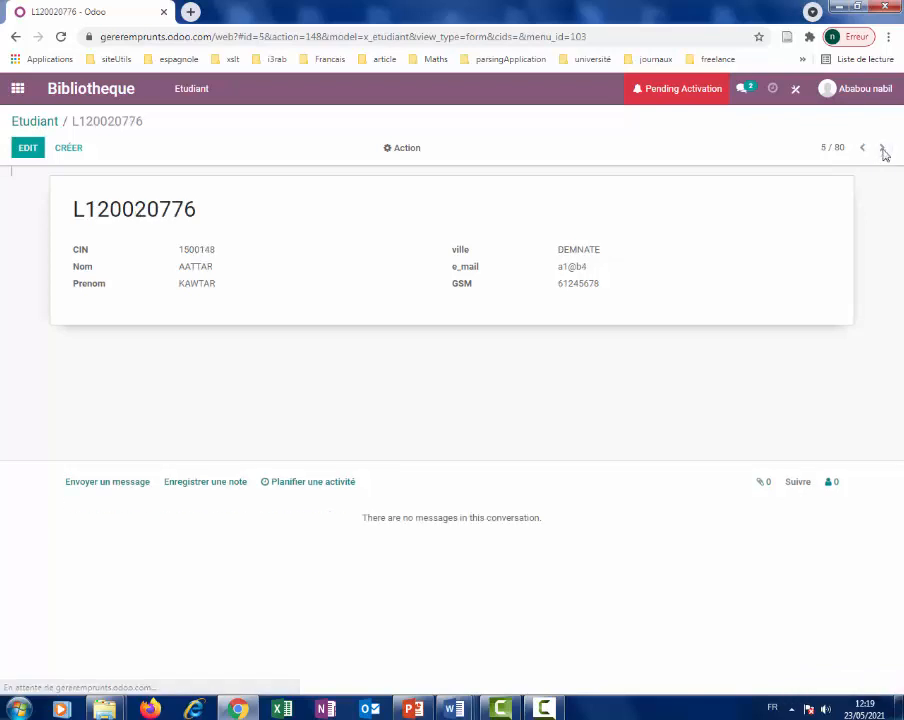
click(883, 151)
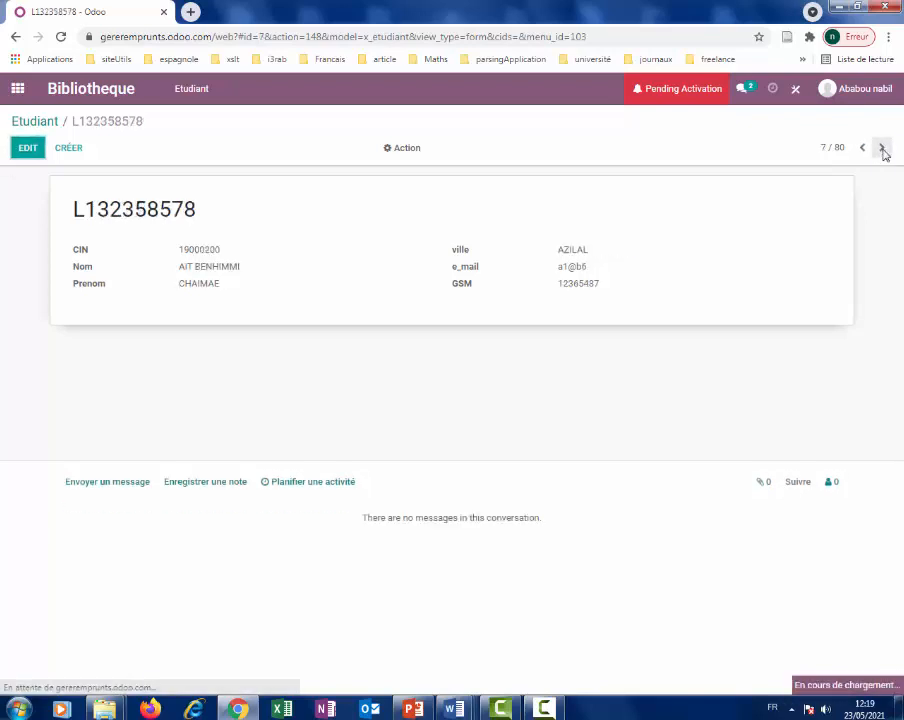
click(543, 709)
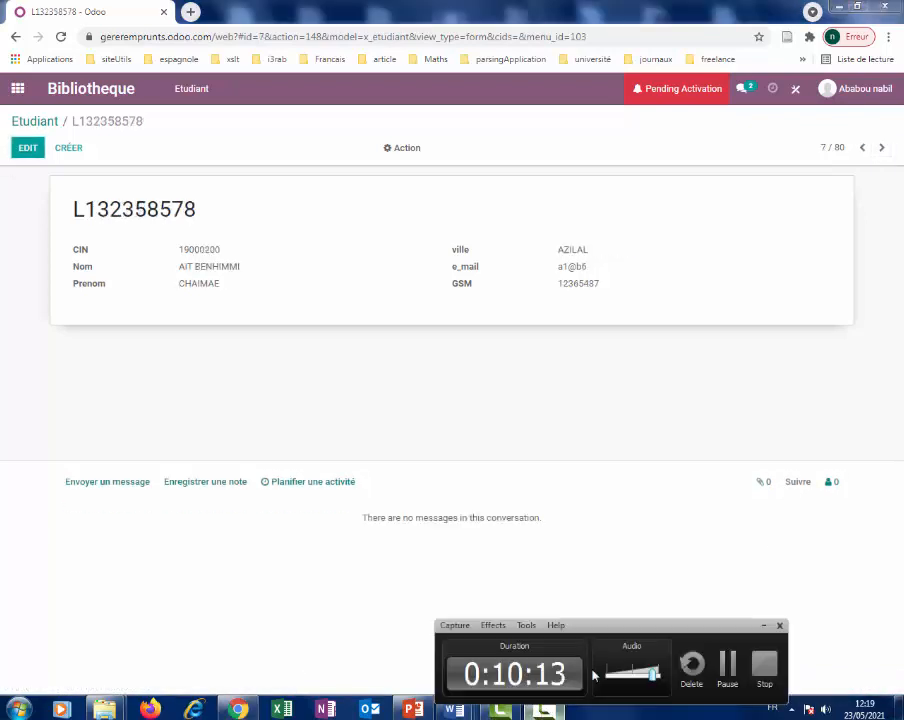
click(725, 674)
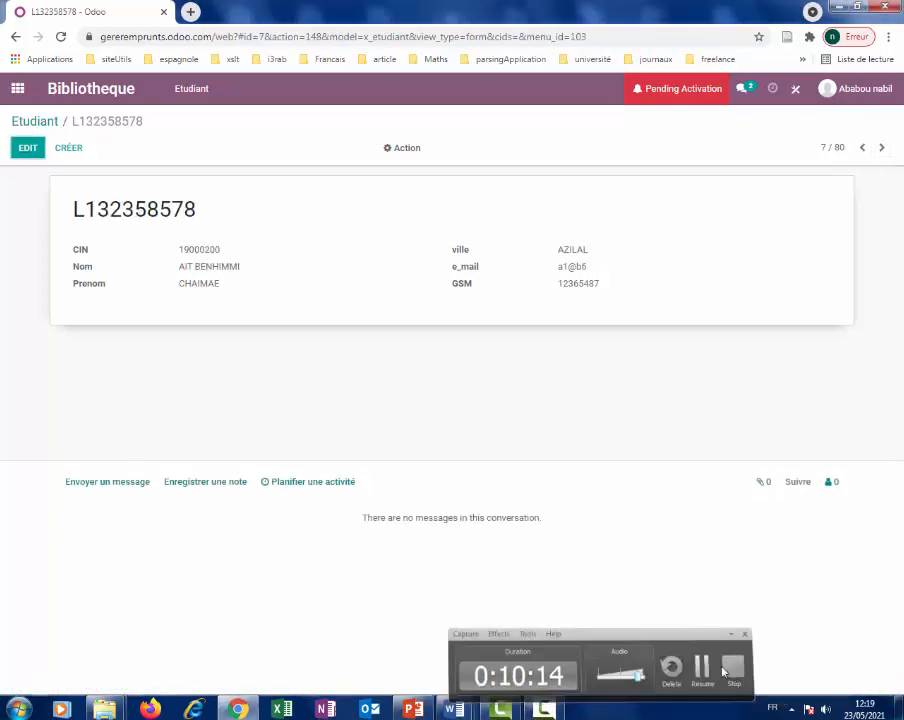
Navigate back to record 3 of 80 and put it into edit mode.
click(864, 148)
click(864, 148)
click(864, 148)
click(864, 148)
click(864, 148)
click(864, 148)
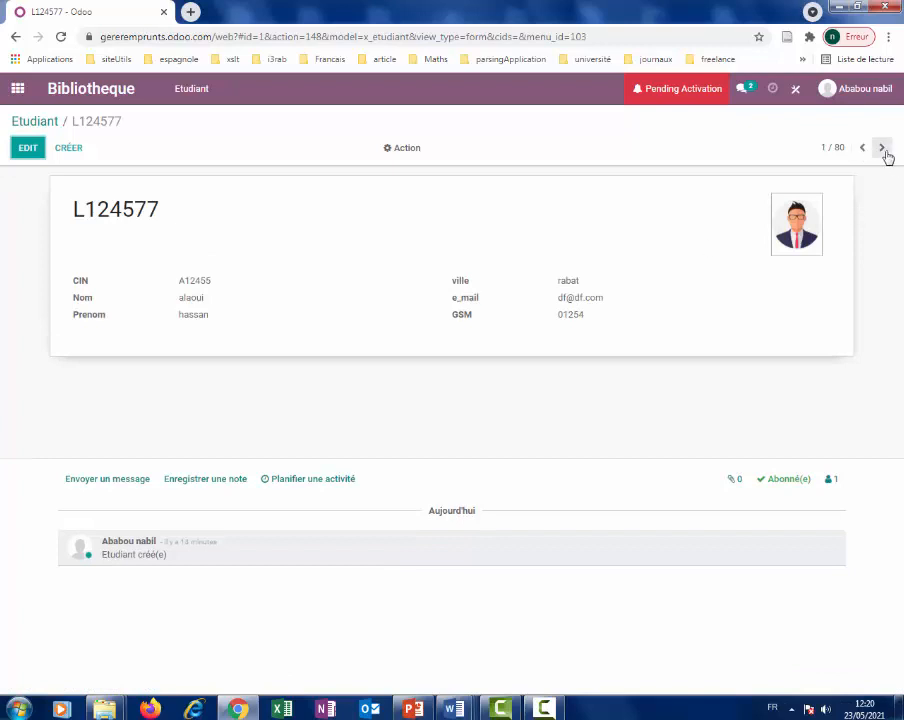
click(883, 150)
click(880, 152)
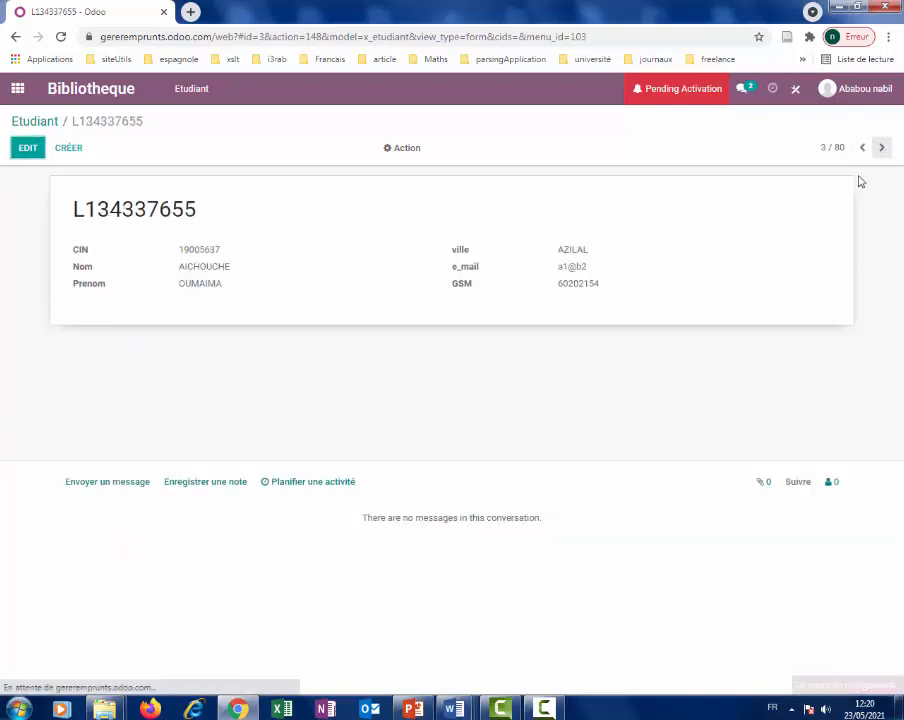
click(24, 147)
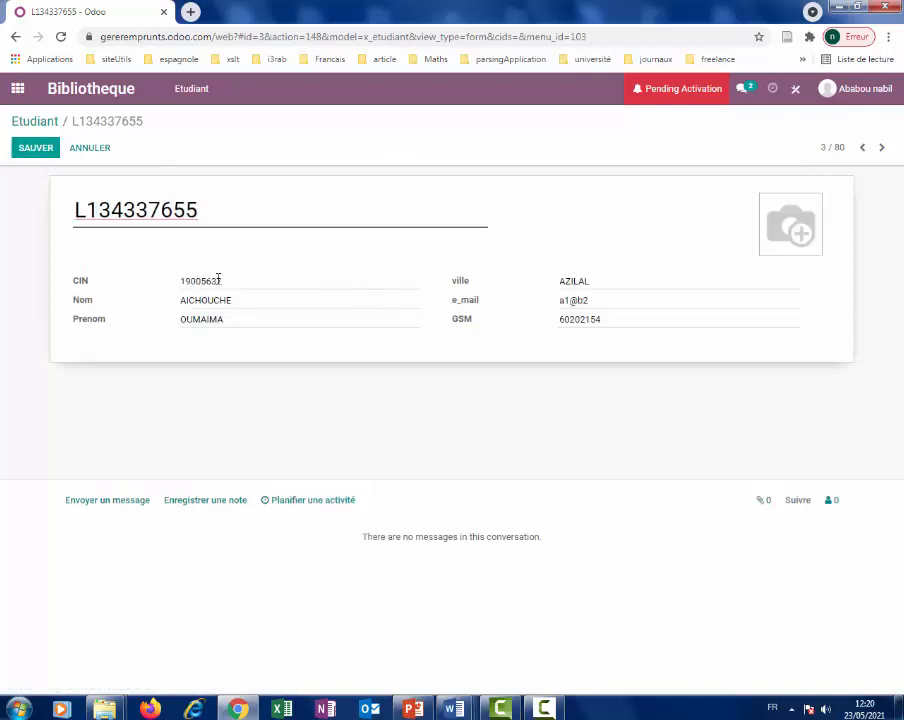
Upload téléchargement.jpg from video_1 as the student's photo, save, and return to the Etudiant list.
click(223, 319)
mouse_move(779, 237)
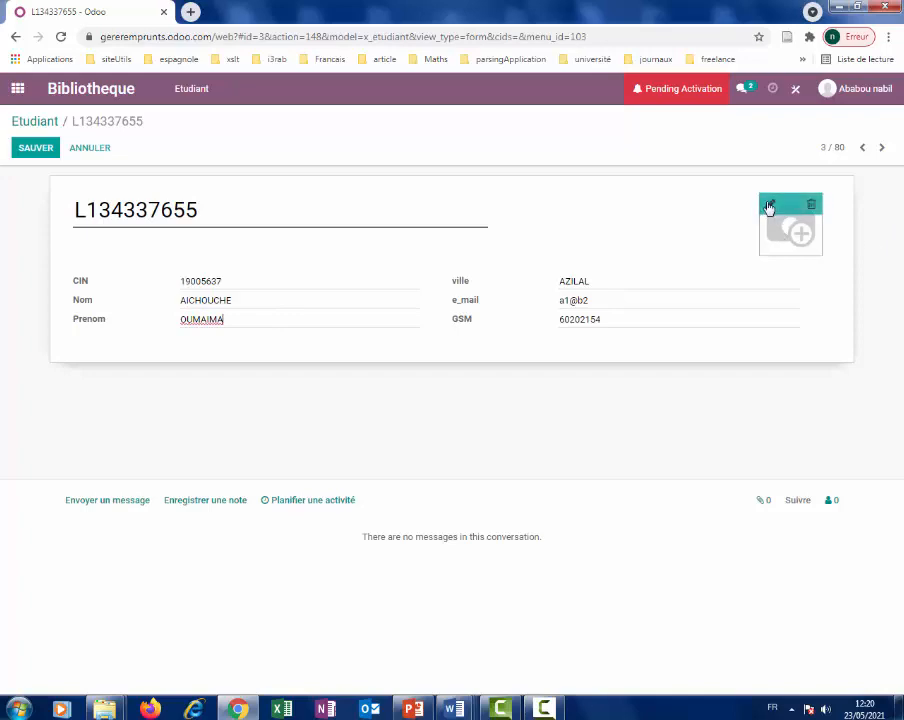
click(771, 206)
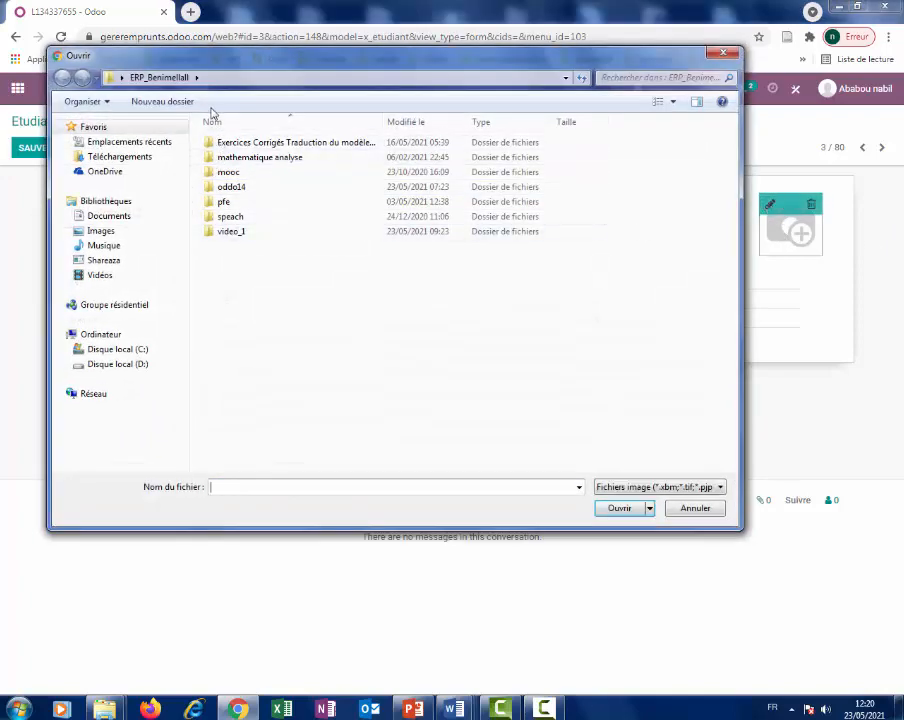
double_click(228, 233)
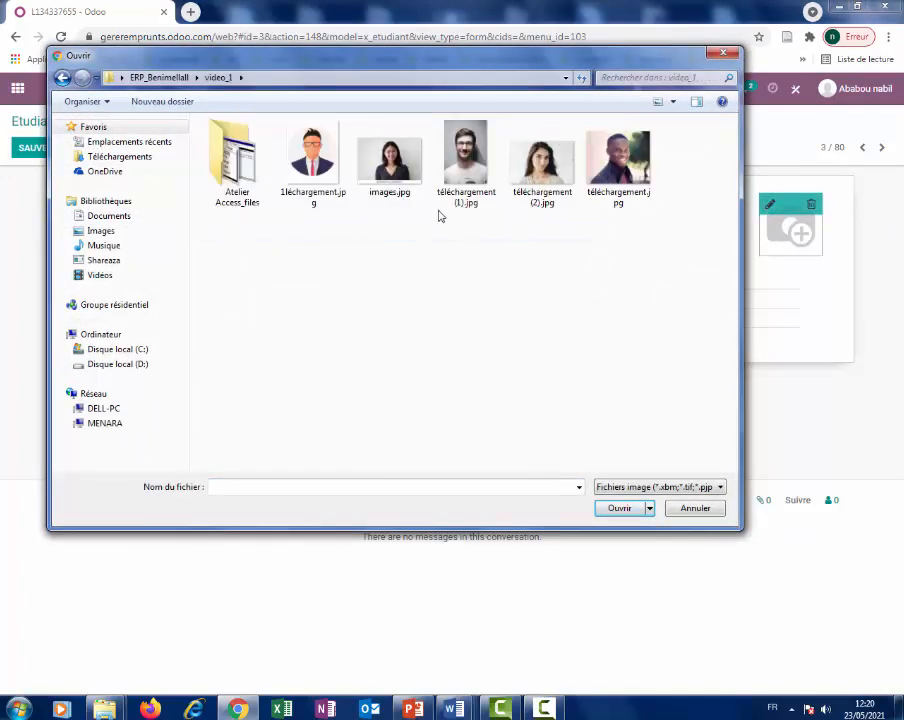
double_click(617, 160)
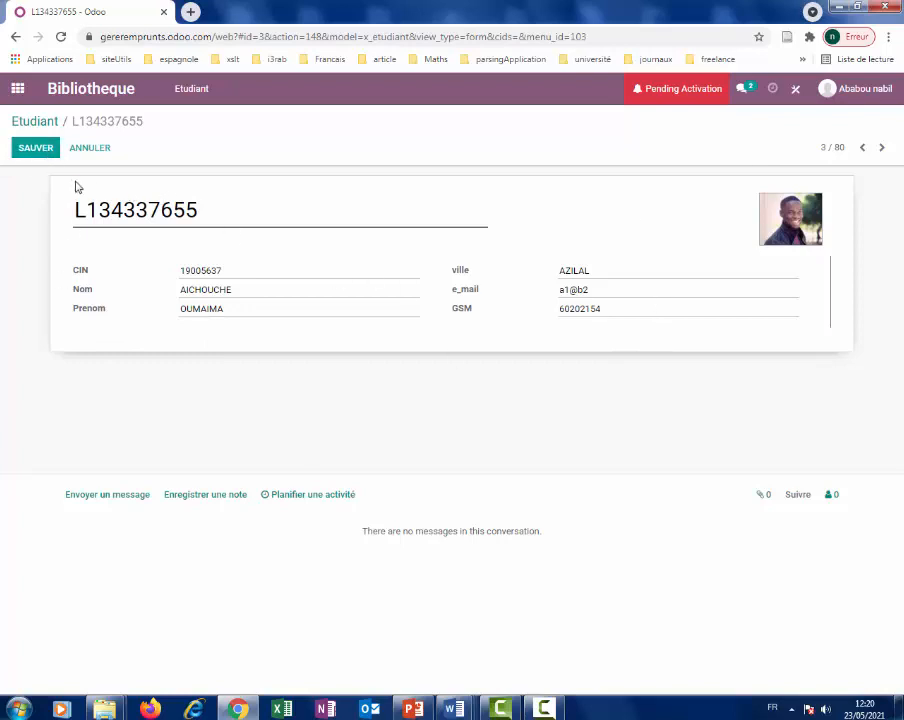
click(35, 150)
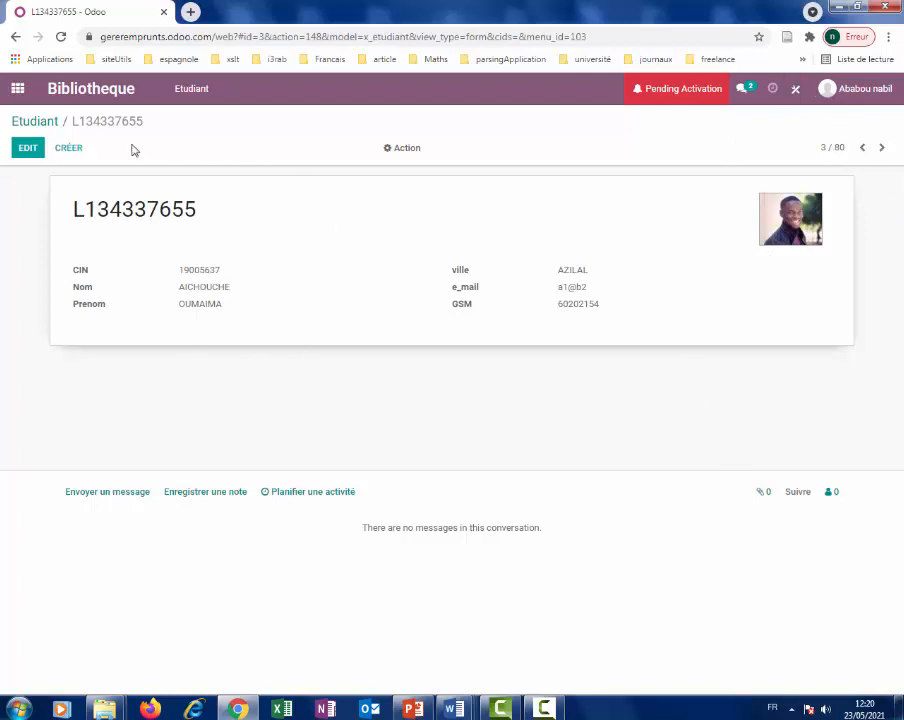
click(192, 90)
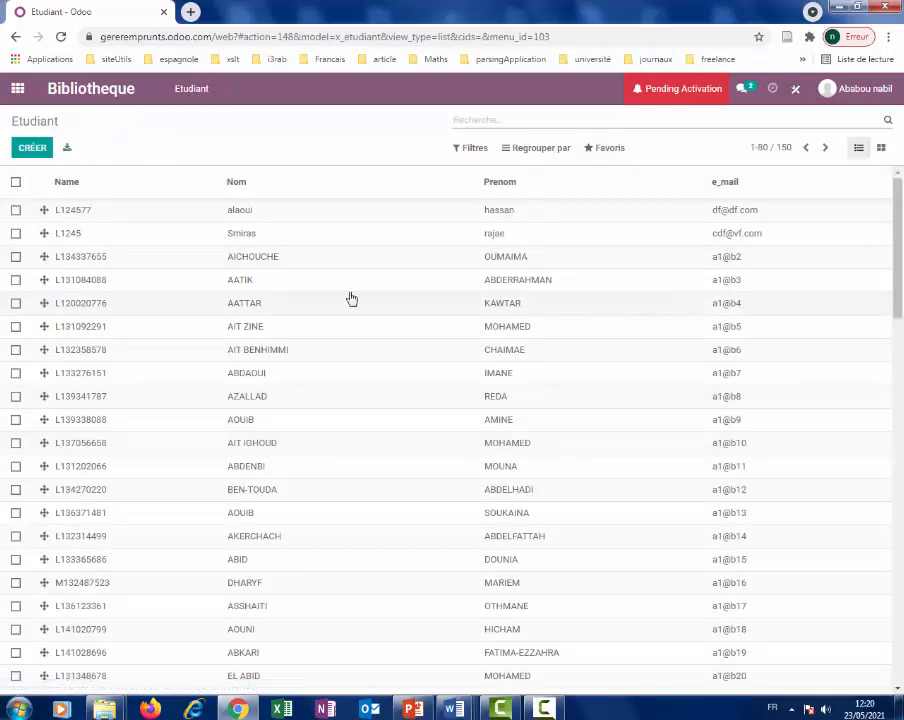
From the kanban view, open the Etudiant search view for editing in Studio.
click(880, 148)
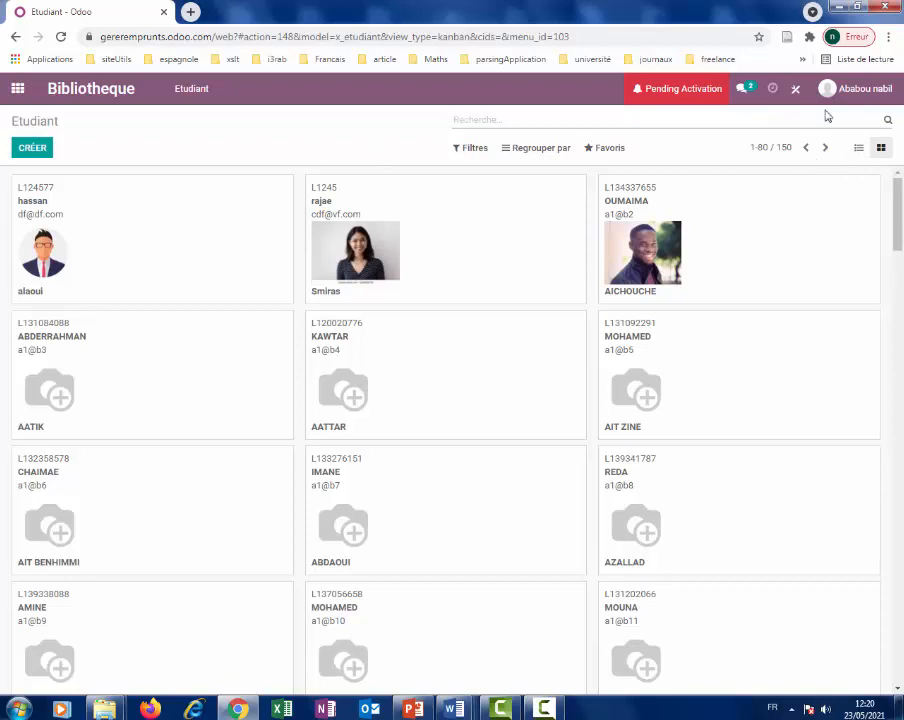
click(794, 89)
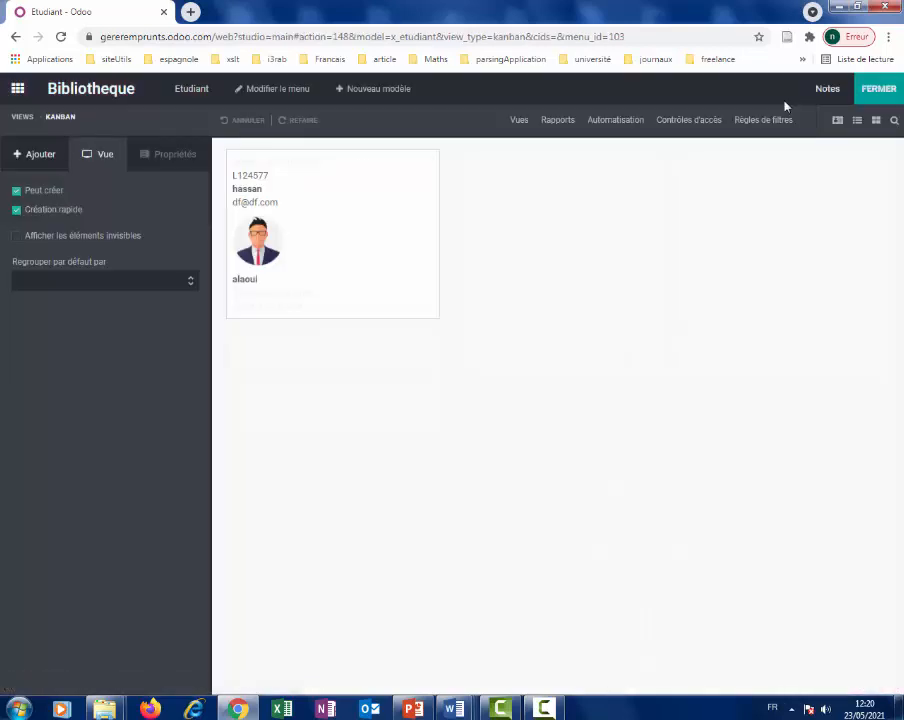
click(518, 121)
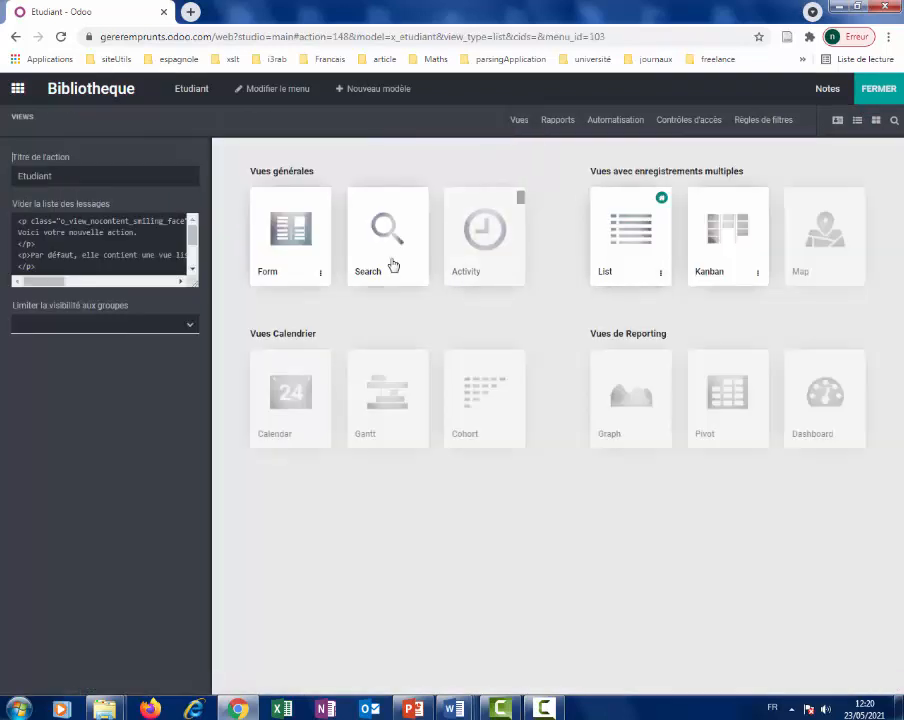
click(395, 264)
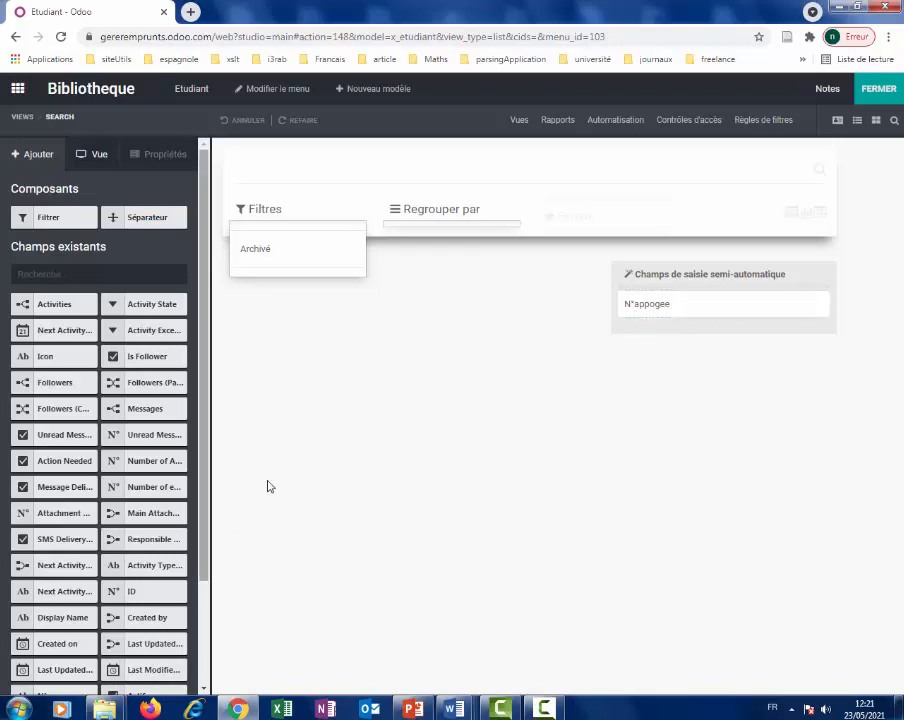
Add Nom to the search view's autocompletion fields after N°appogee.
drag(204, 516, 209, 570)
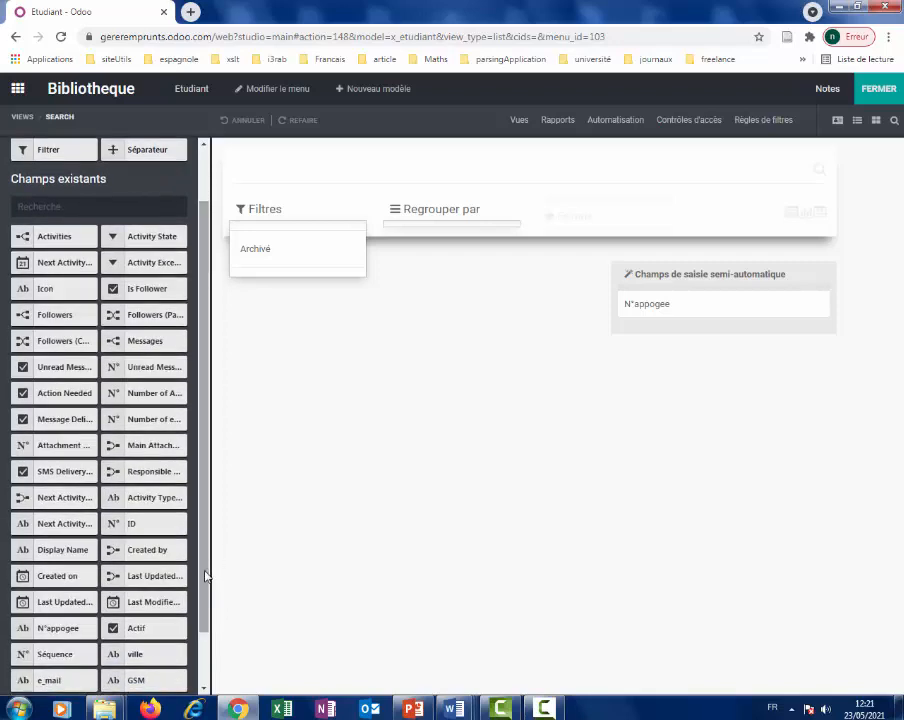
drag(201, 569, 200, 644)
drag(52, 664, 659, 320)
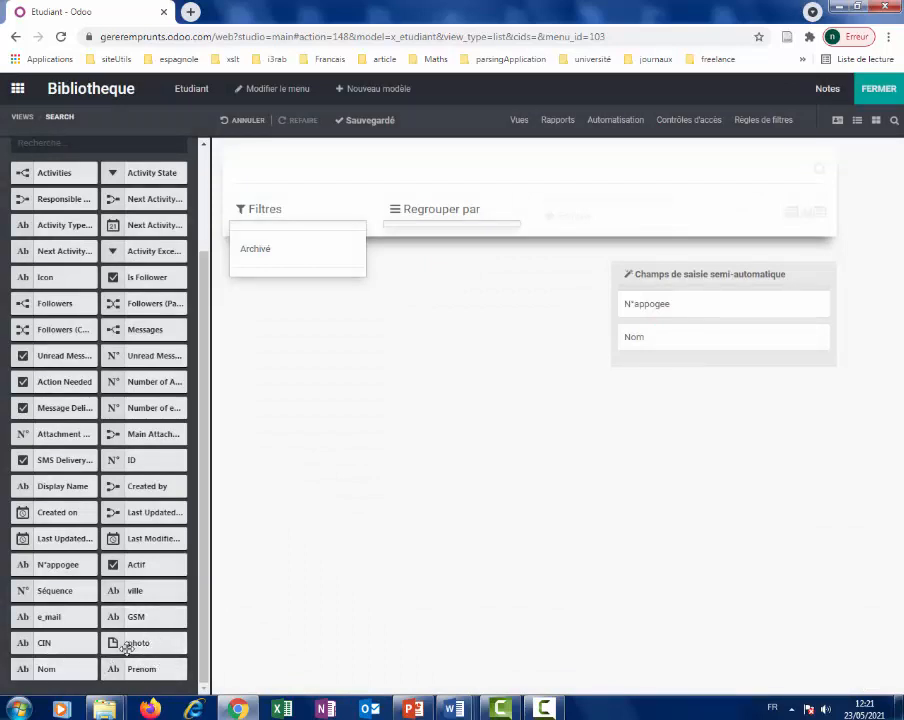
drag(150, 593, 674, 369)
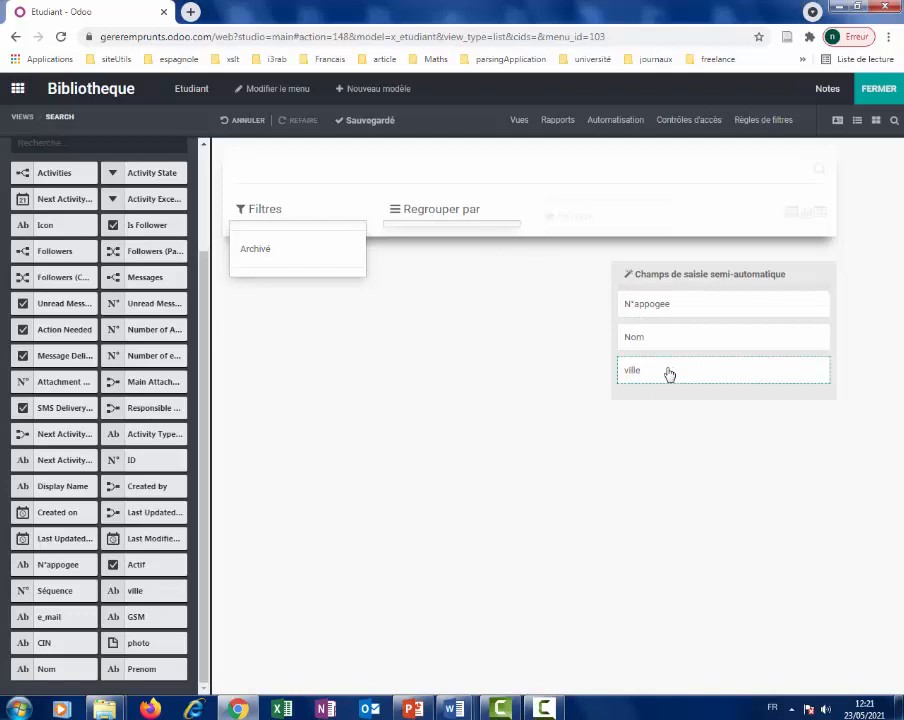
drag(669, 374, 528, 364)
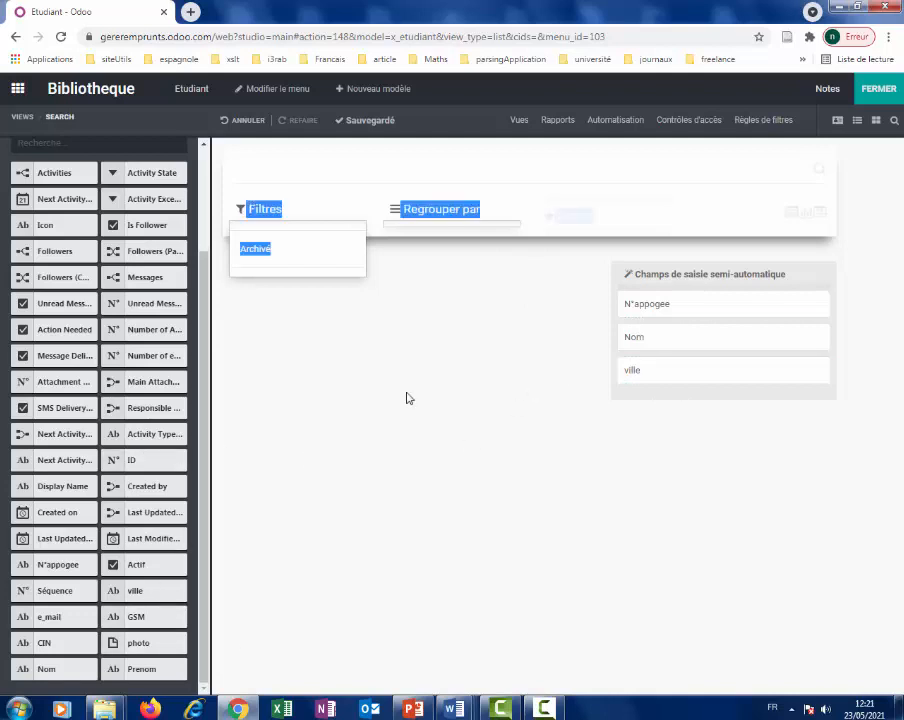
Add ville as a Regrouper par option and remove it from the autocompletion fields.
drag(147, 589, 448, 236)
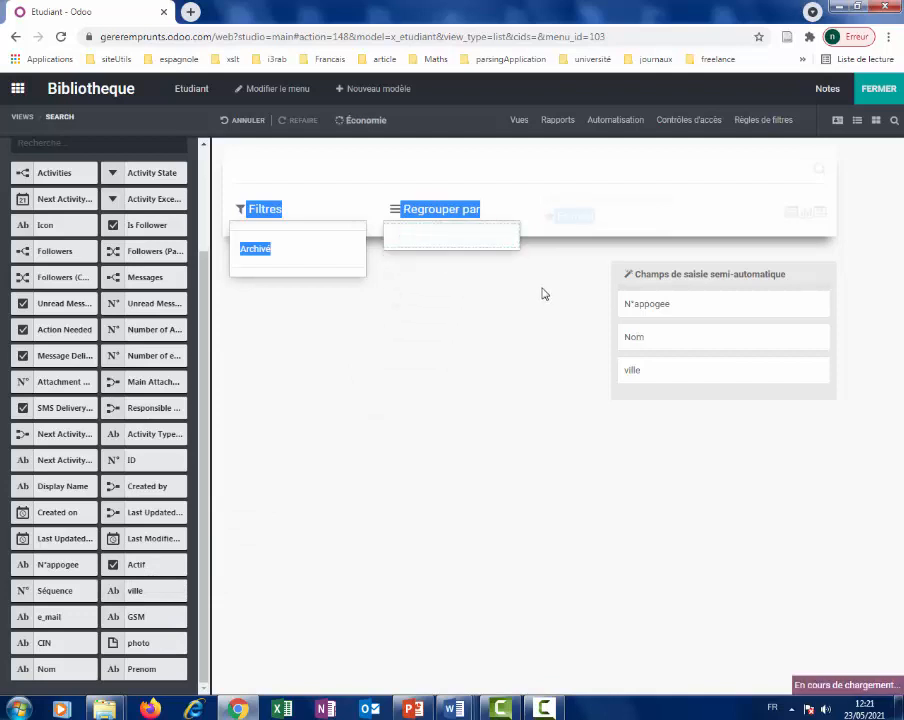
click(690, 384)
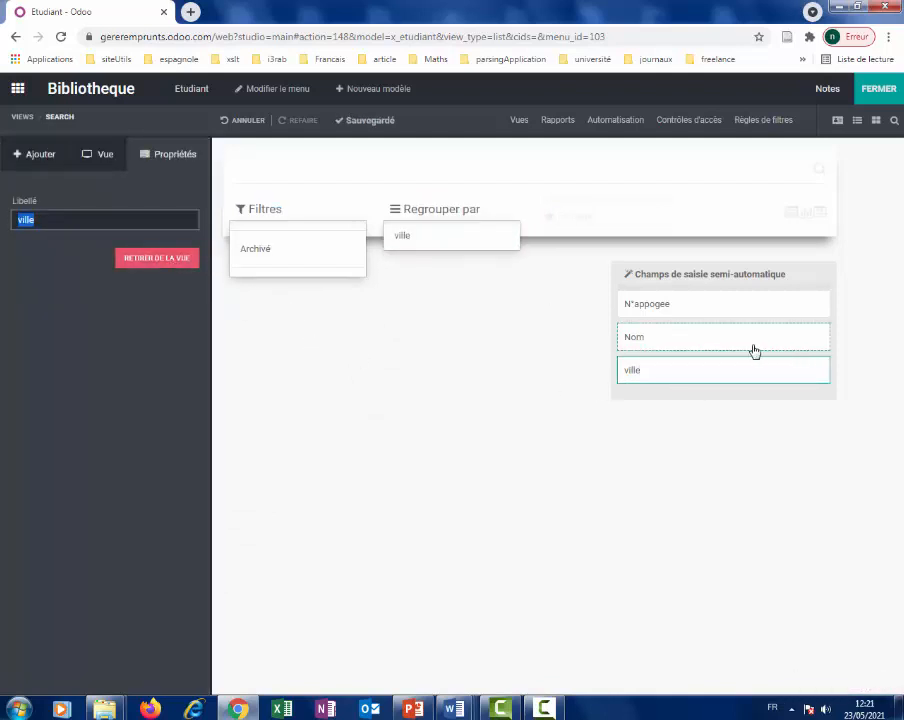
click(160, 259)
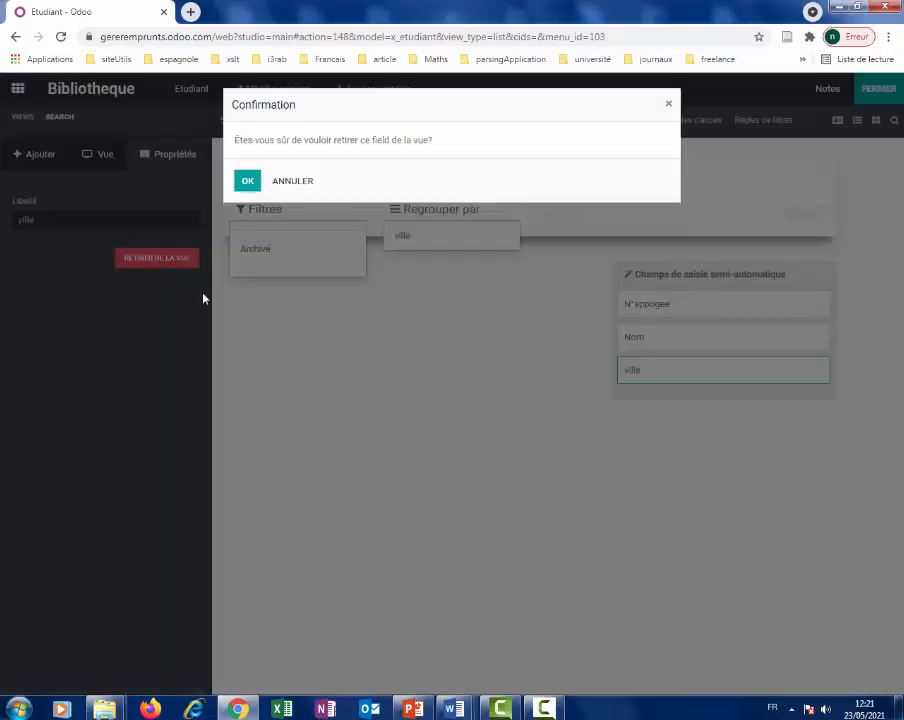
click(248, 183)
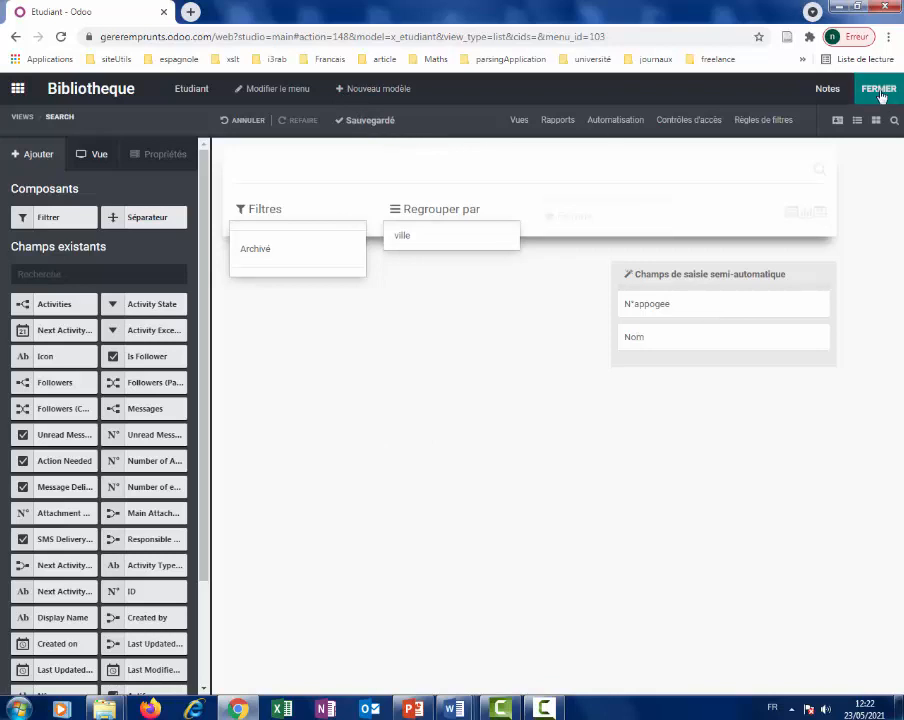
Close Studio and test Nom searches for 'moh' and 'moha', clearing each one.
click(879, 92)
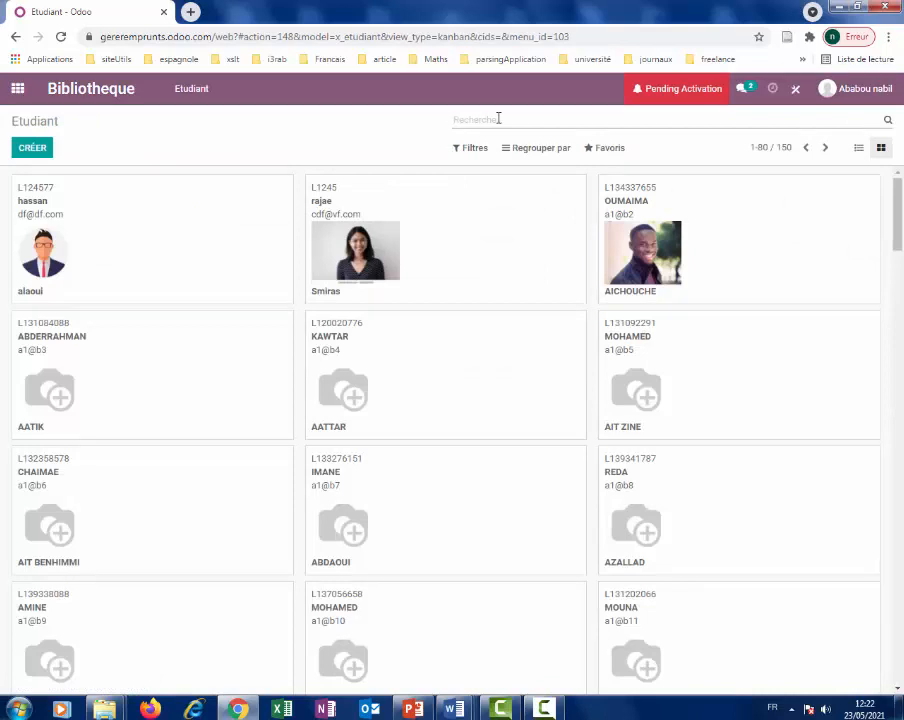
text(moh)
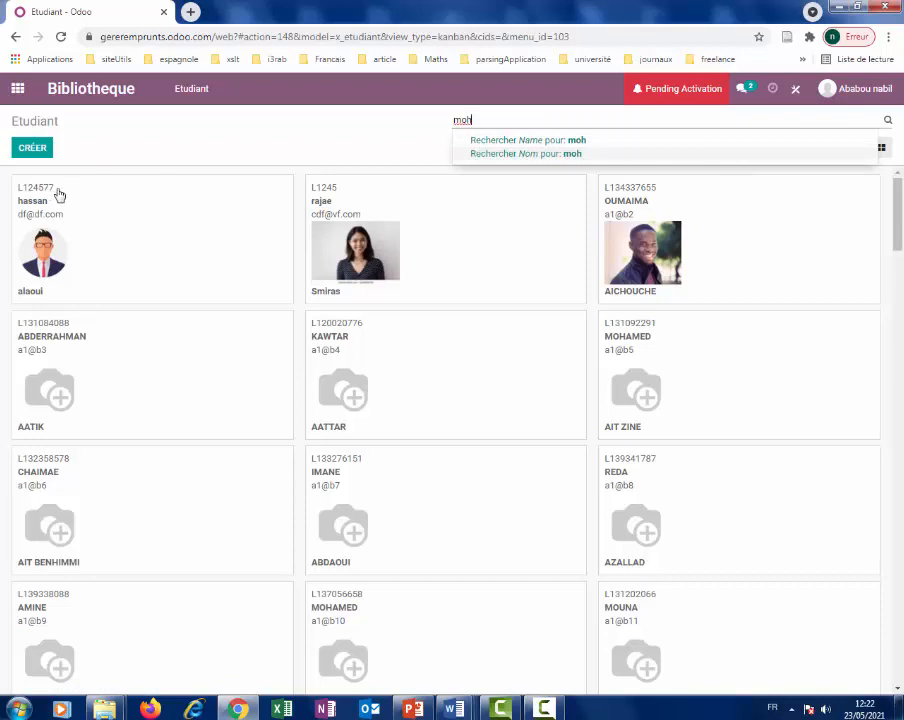
click(511, 157)
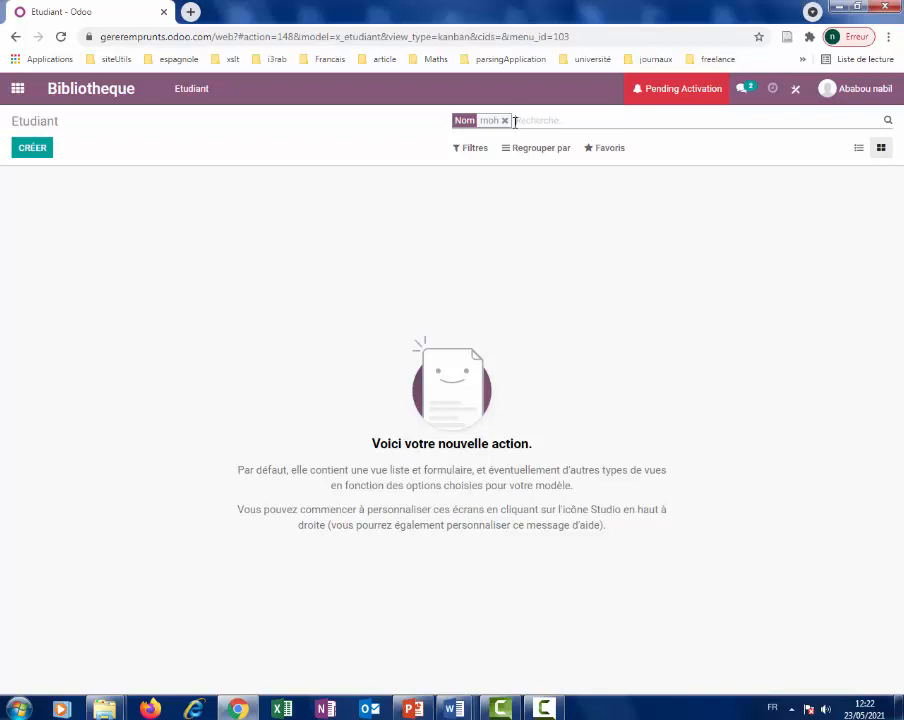
click(505, 121)
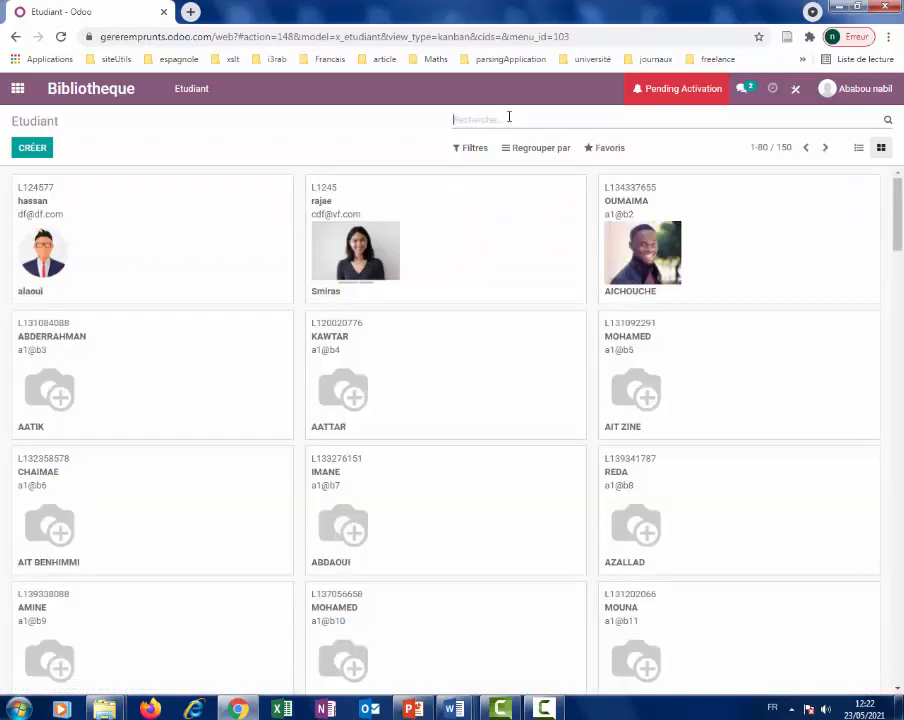
text(moha)
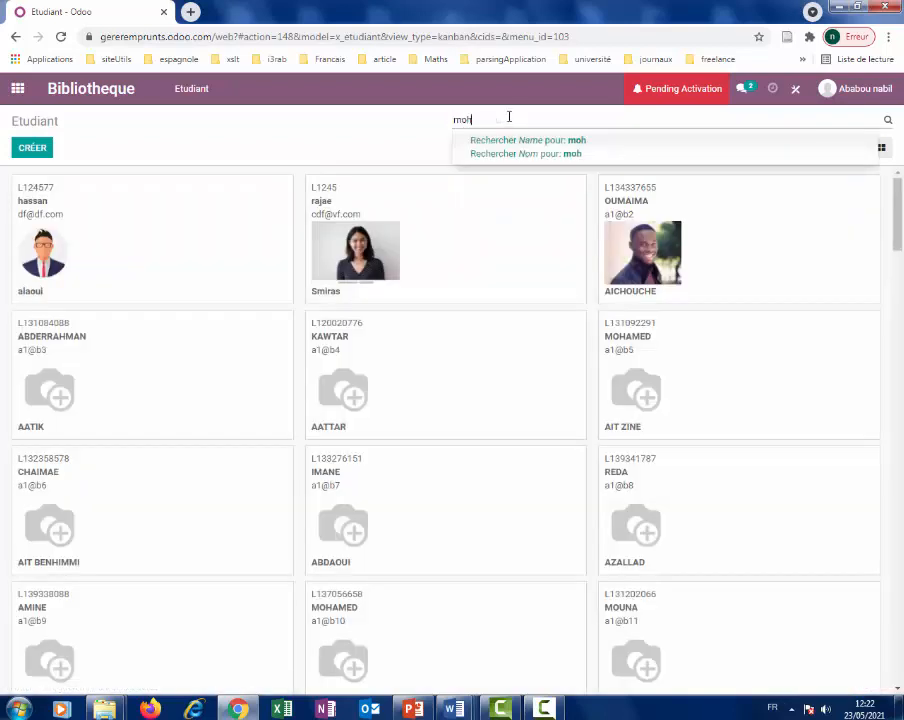
click(587, 157)
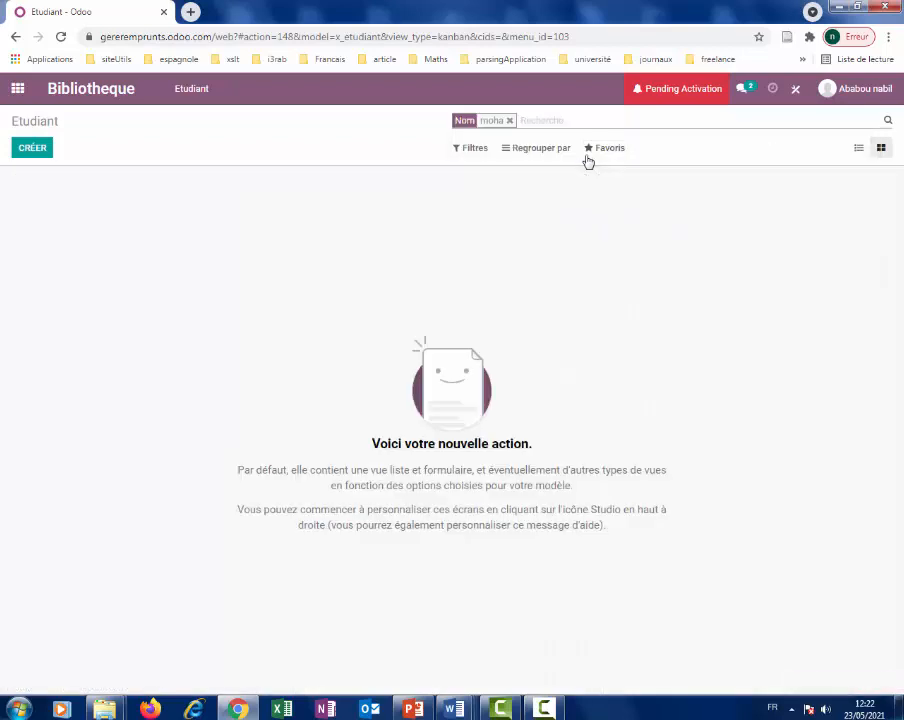
click(509, 121)
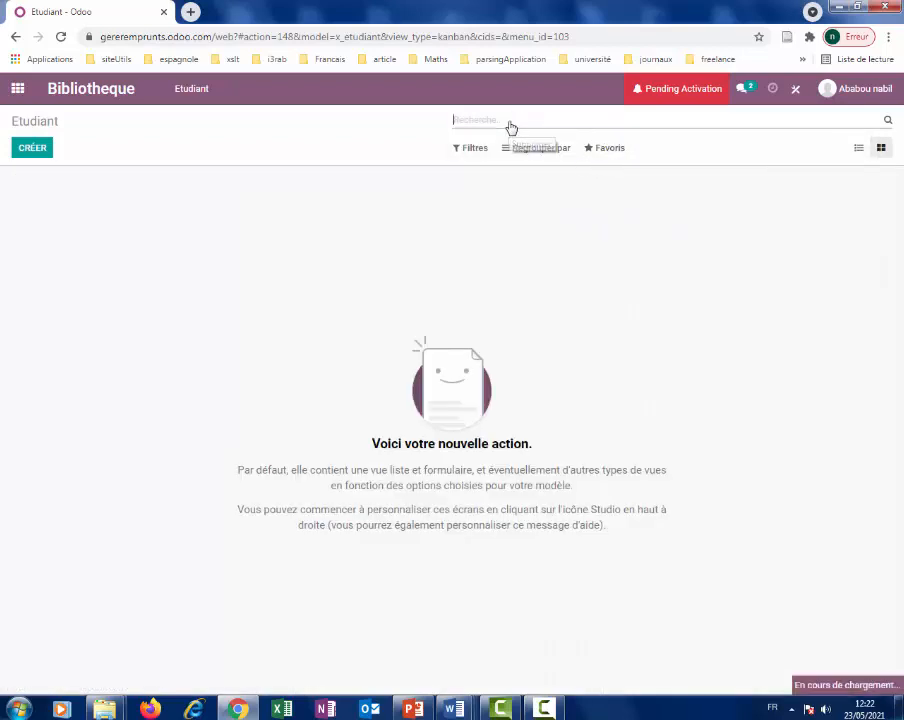
click(544, 708)
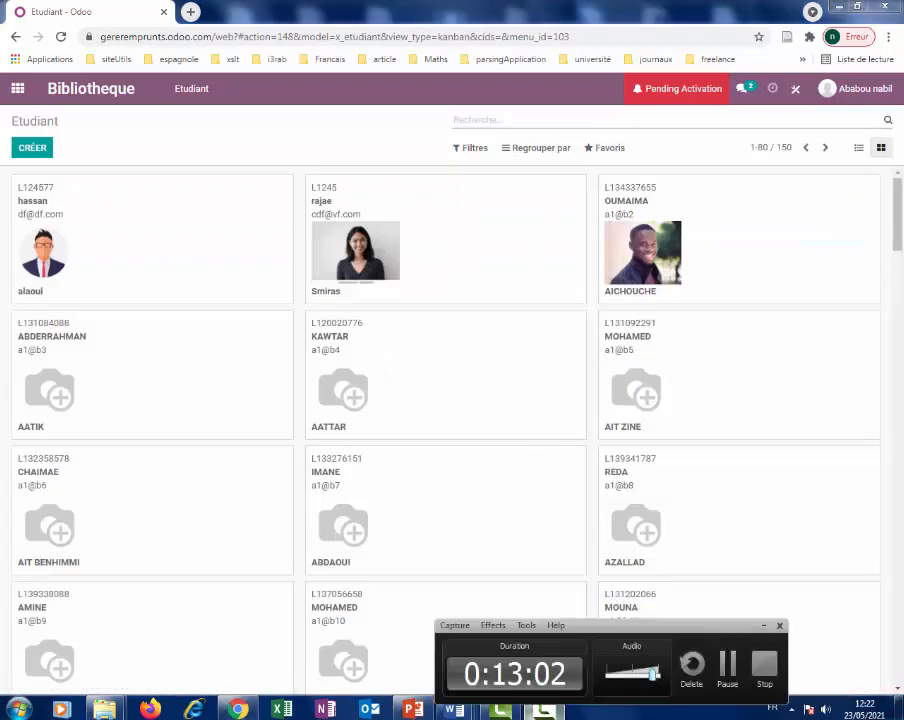
click(727, 676)
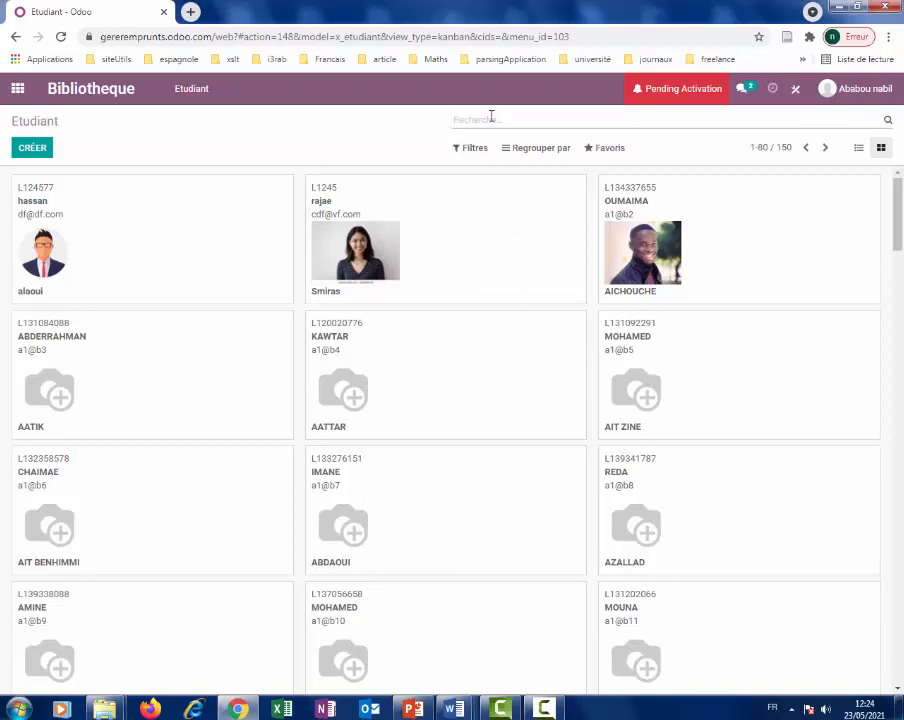
Search Nom for 'ait', browse the 12 results, then clear the search.
text(ait)
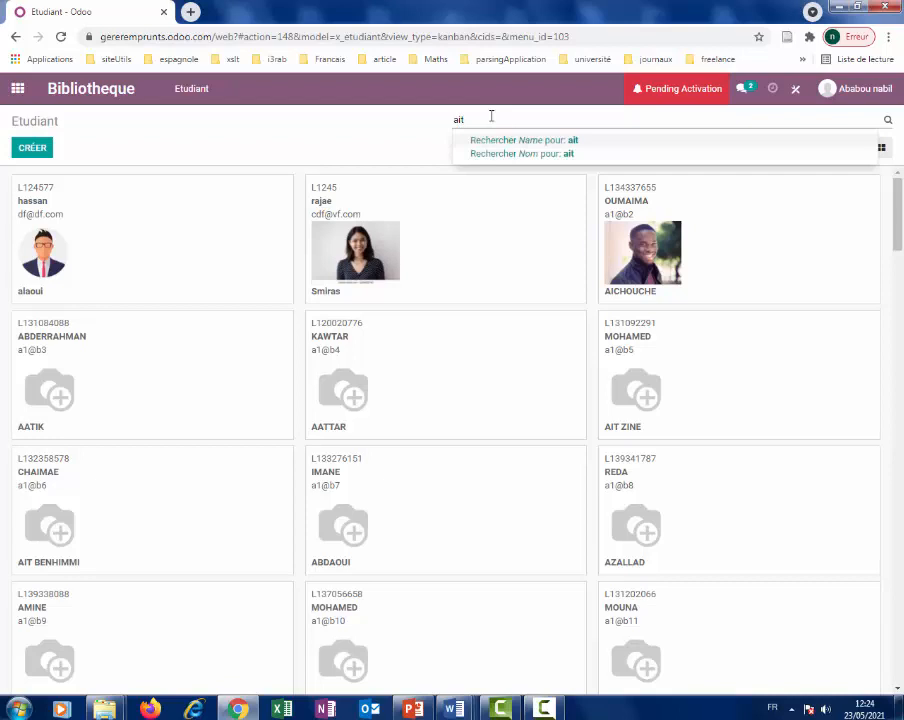
click(511, 155)
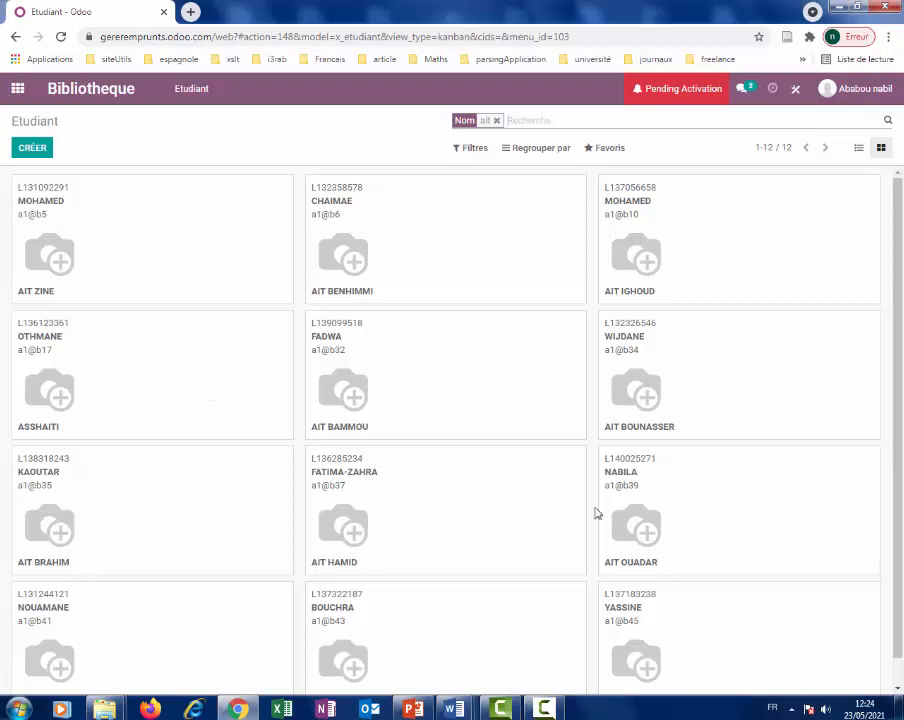
click(549, 706)
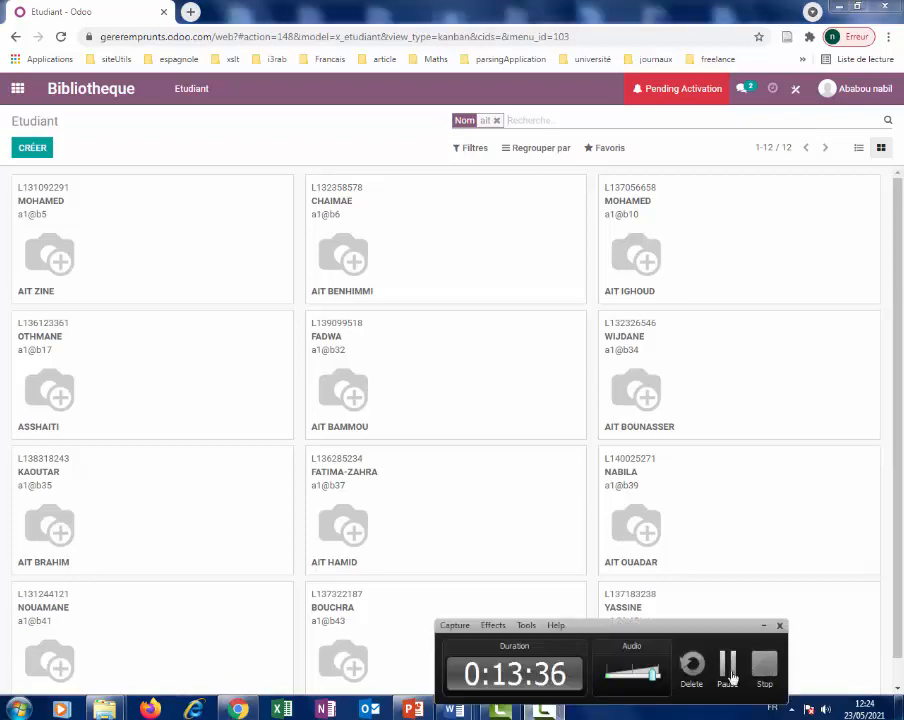
click(766, 665)
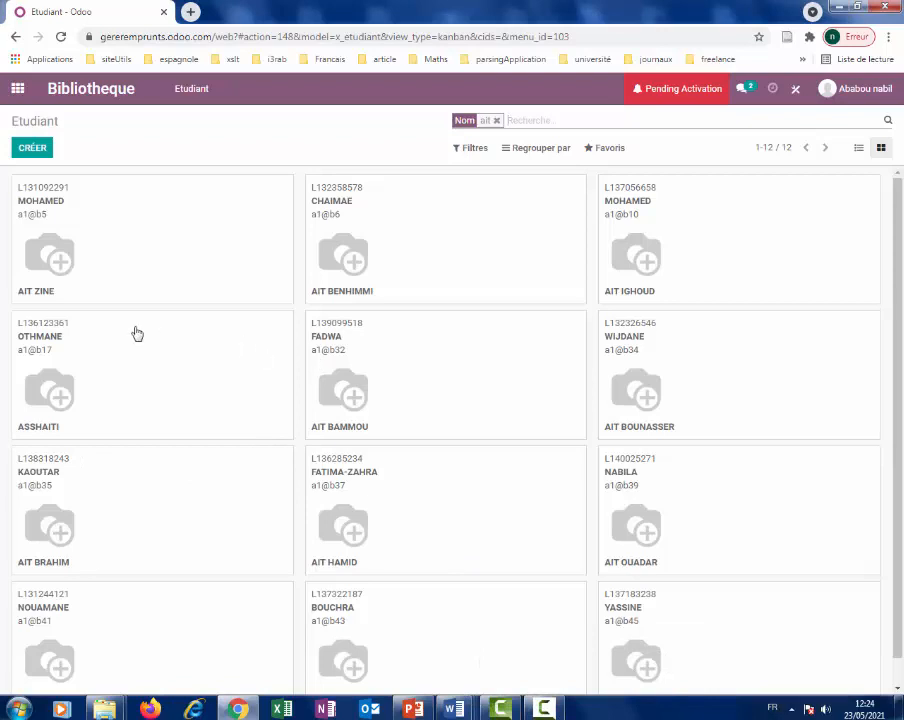
scroll(111, 446, down, 1)
scroll(111, 446, down, 1)
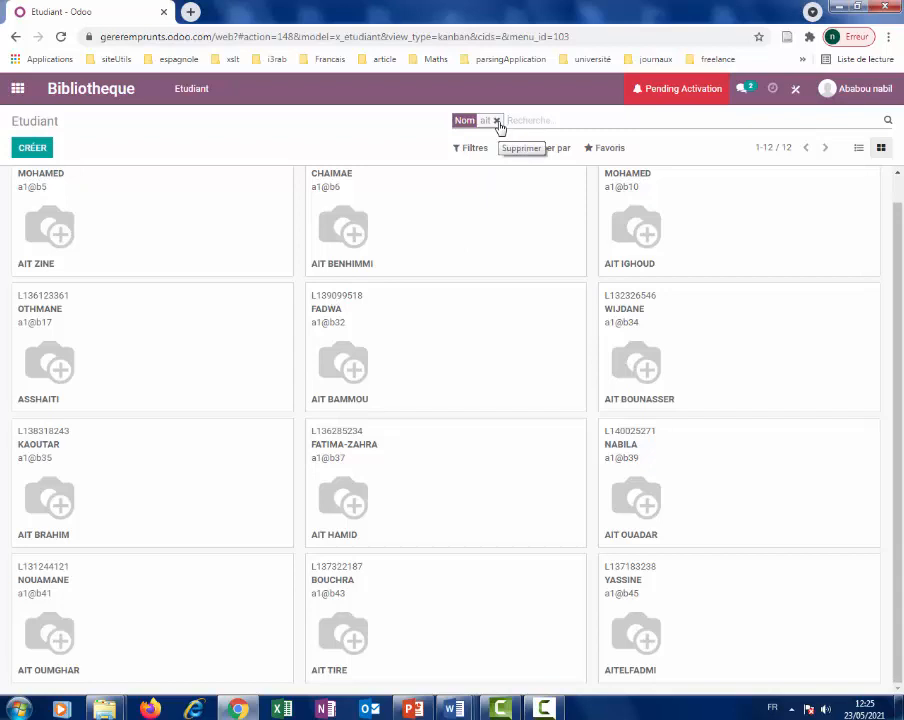
click(496, 121)
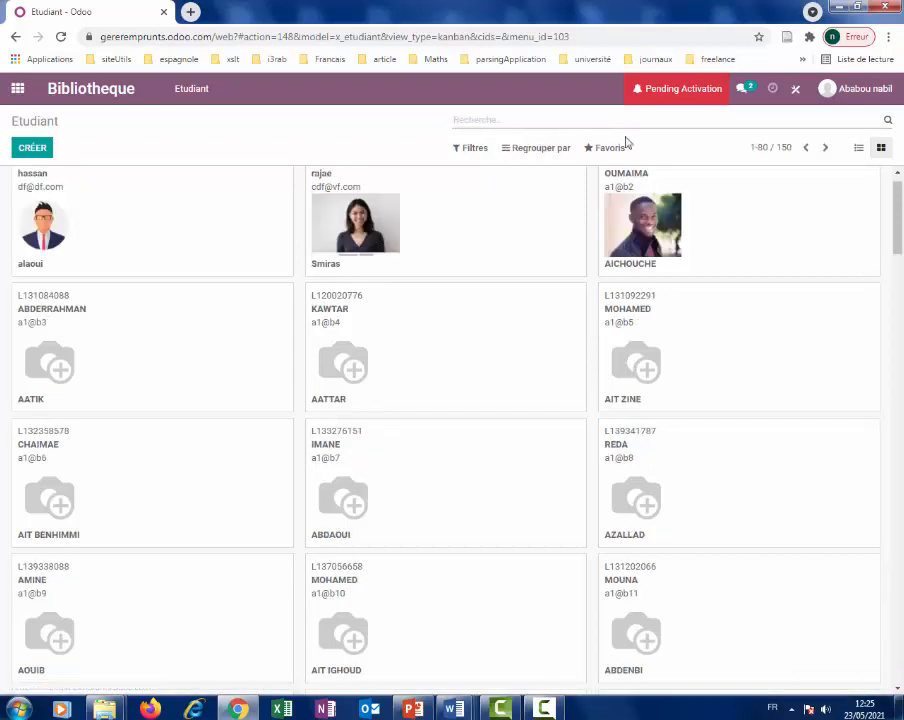
In Studio's search view, add Prenom as the third autocomplete field after N°appogee and Nom, then exit Studio.
click(792, 89)
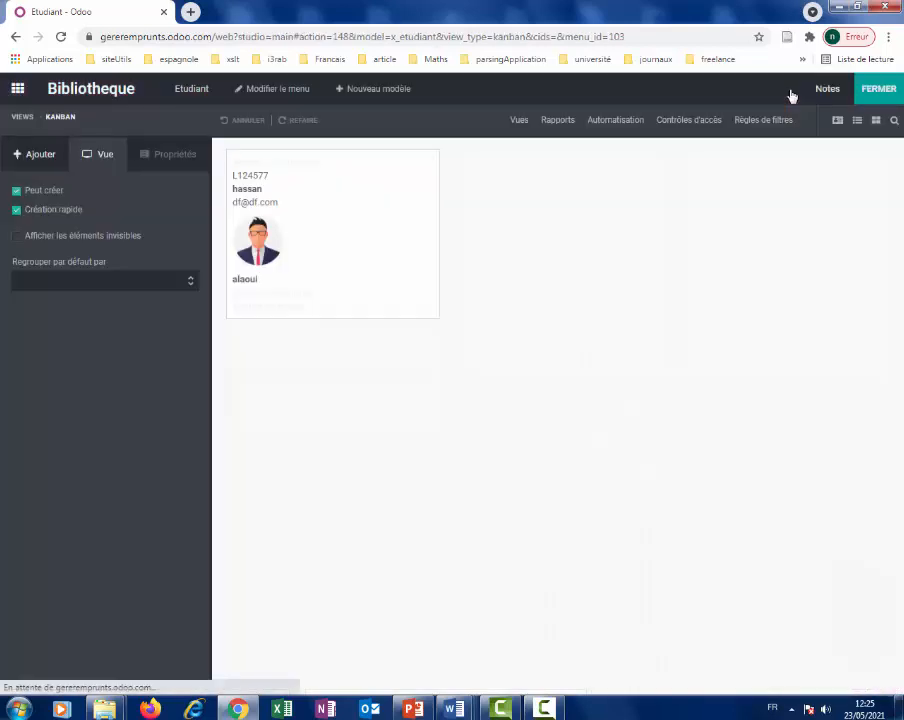
click(524, 124)
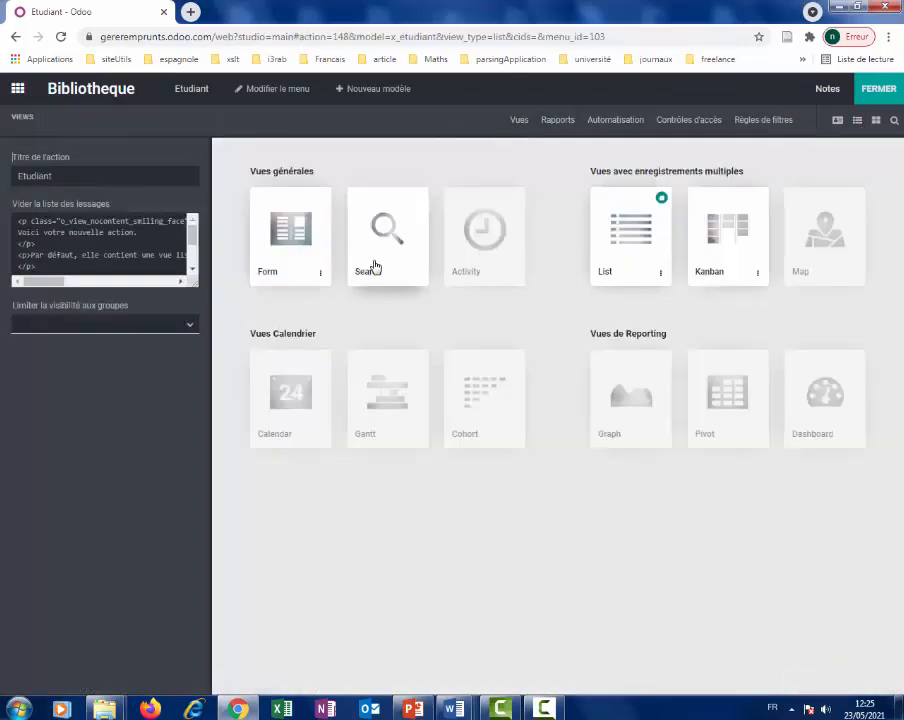
click(370, 262)
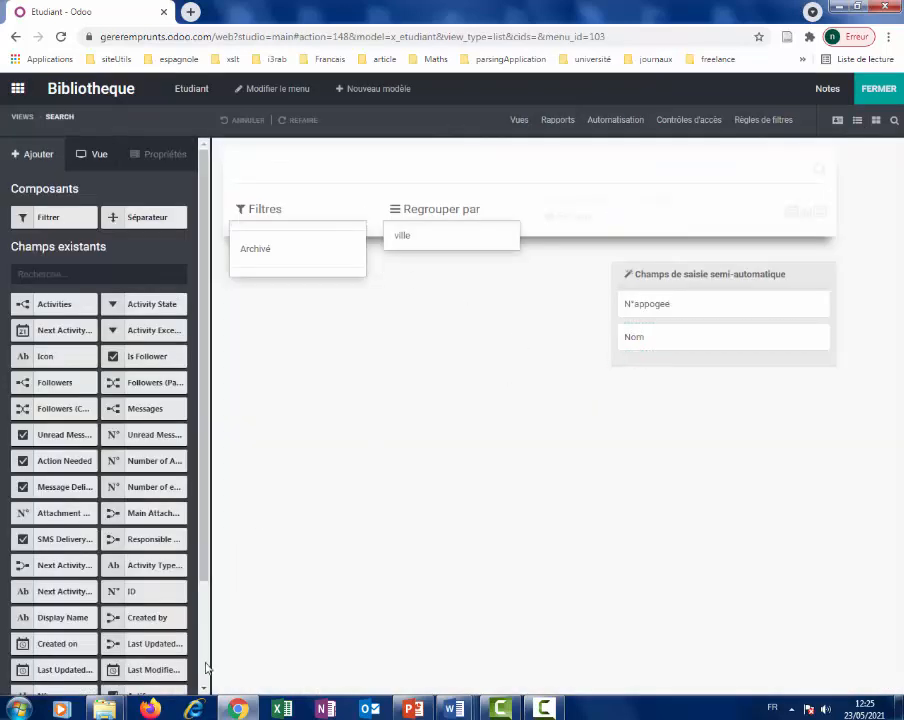
scroll(204, 590, down, 3)
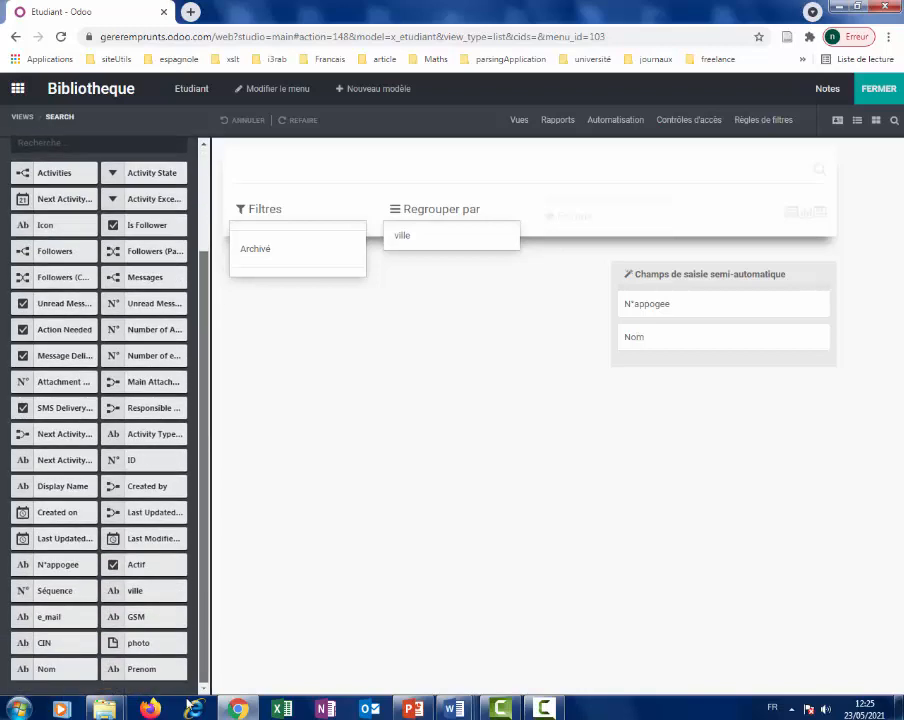
drag(153, 677, 680, 364)
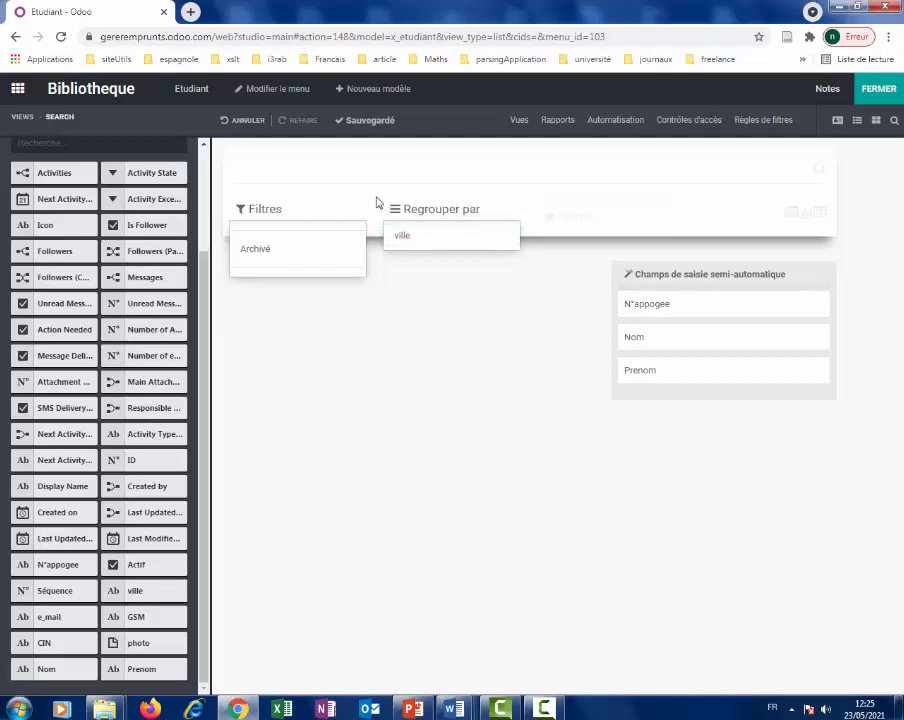
click(878, 88)
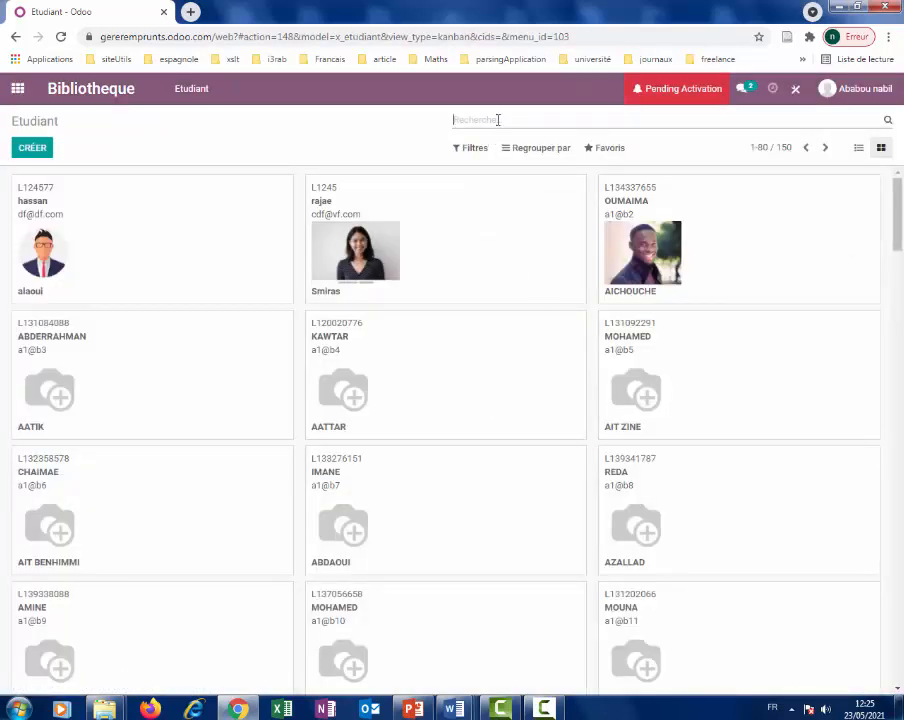
Search the students by Prenom 'moha', review the Mohamed results, then clear the Prenom facet.
text(mo)
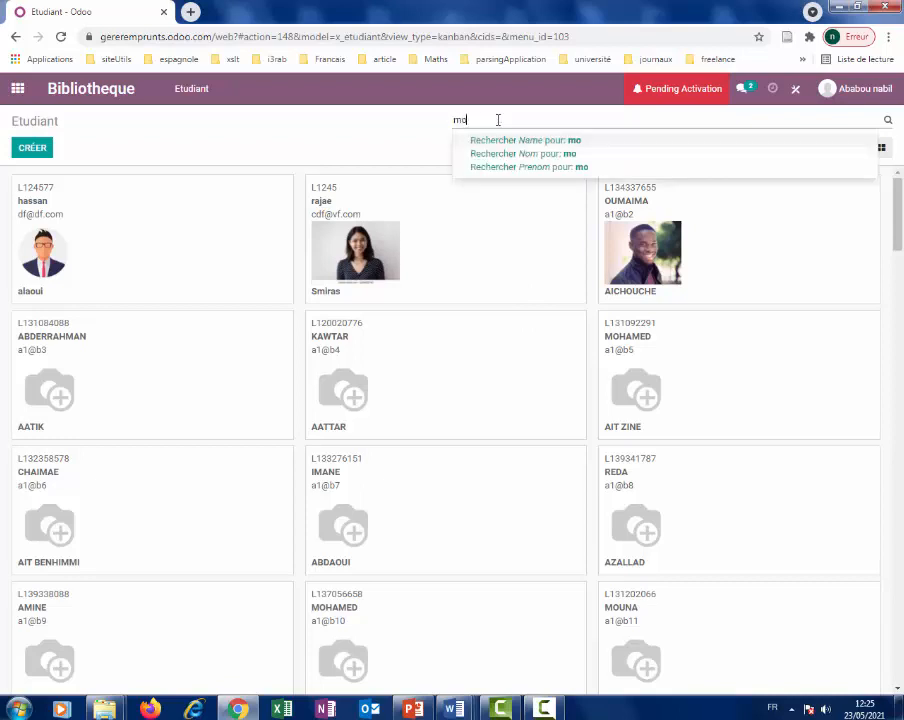
text(ha)
click(561, 168)
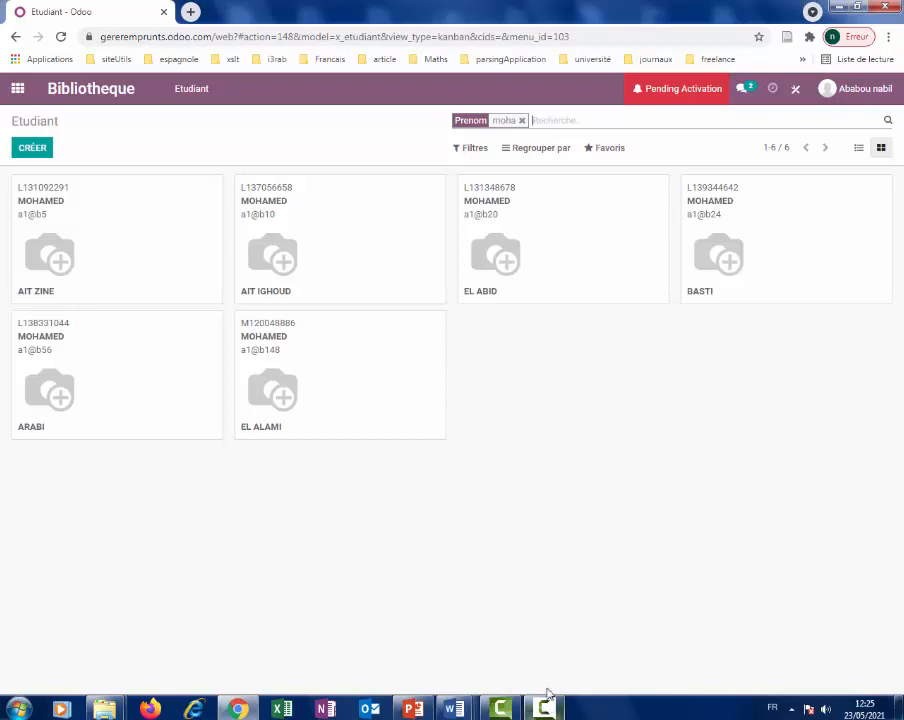
click(547, 705)
click(729, 666)
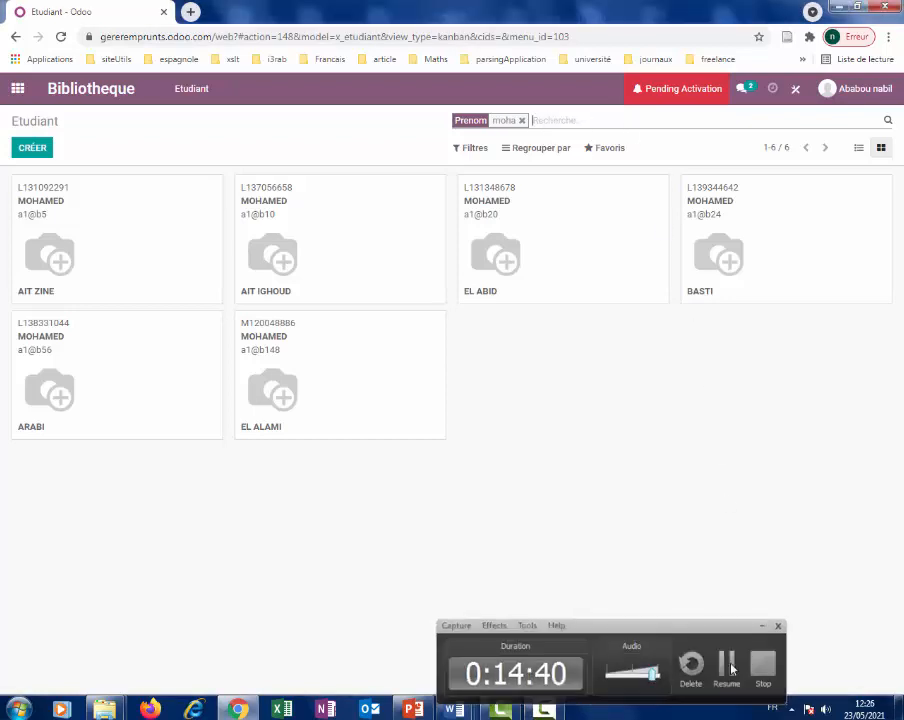
click(731, 668)
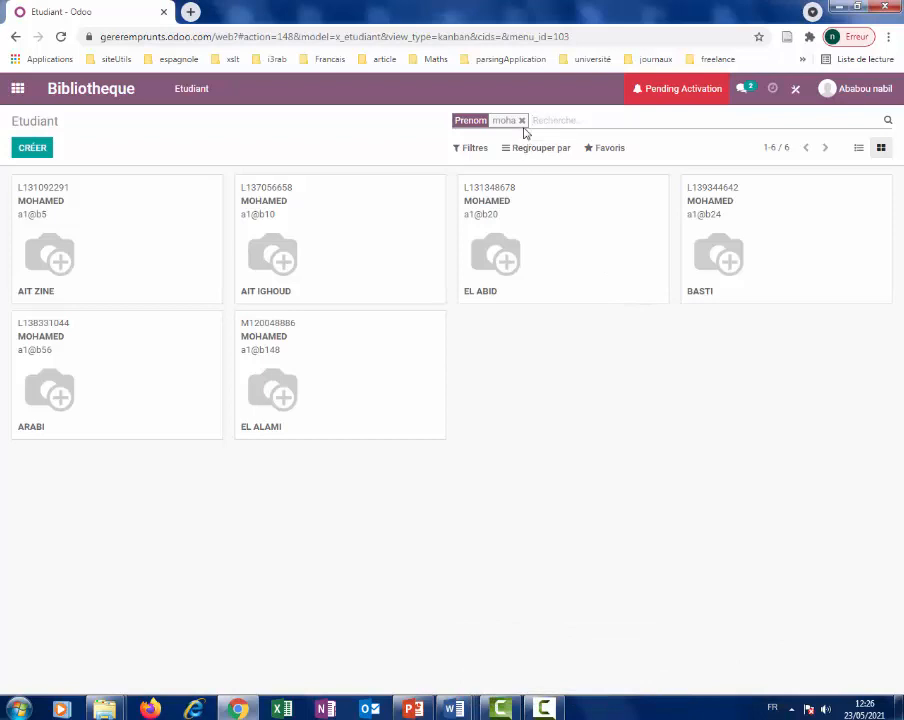
click(521, 120)
Group the students by ville and show them in list view.
click(542, 150)
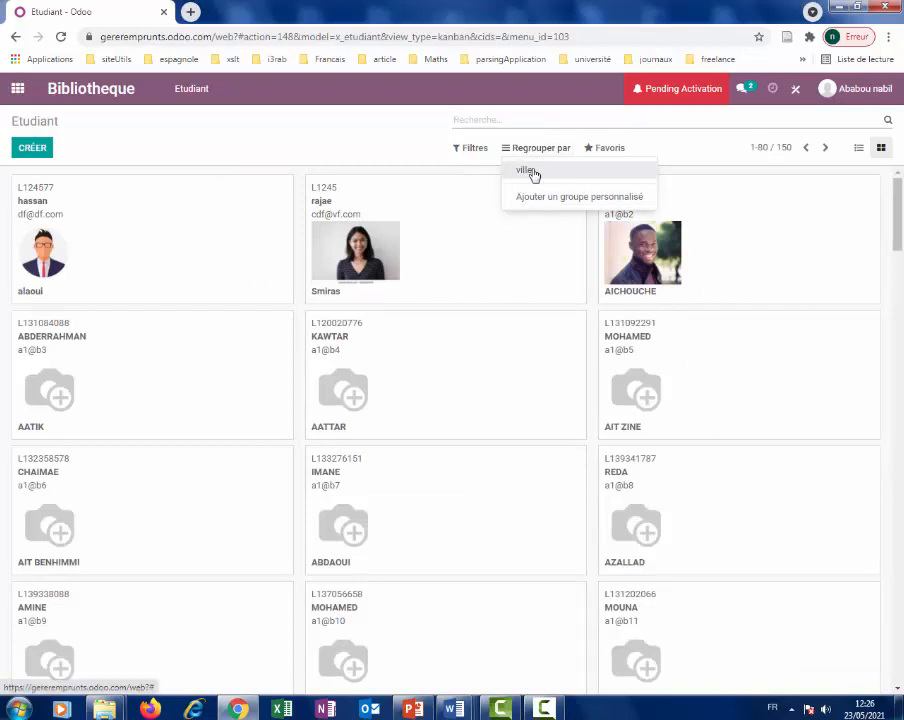
click(530, 172)
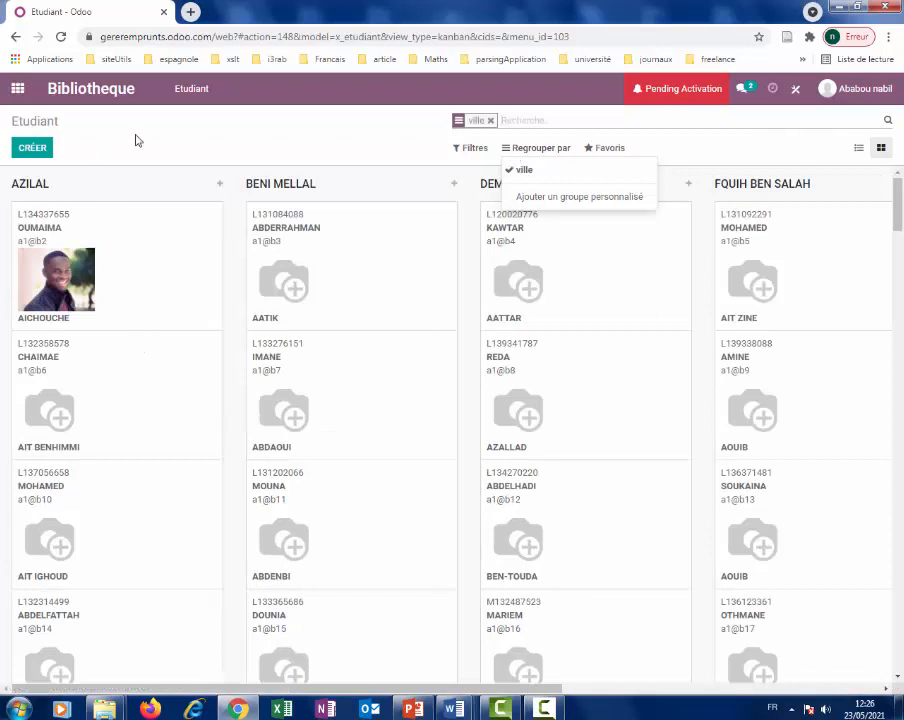
click(120, 139)
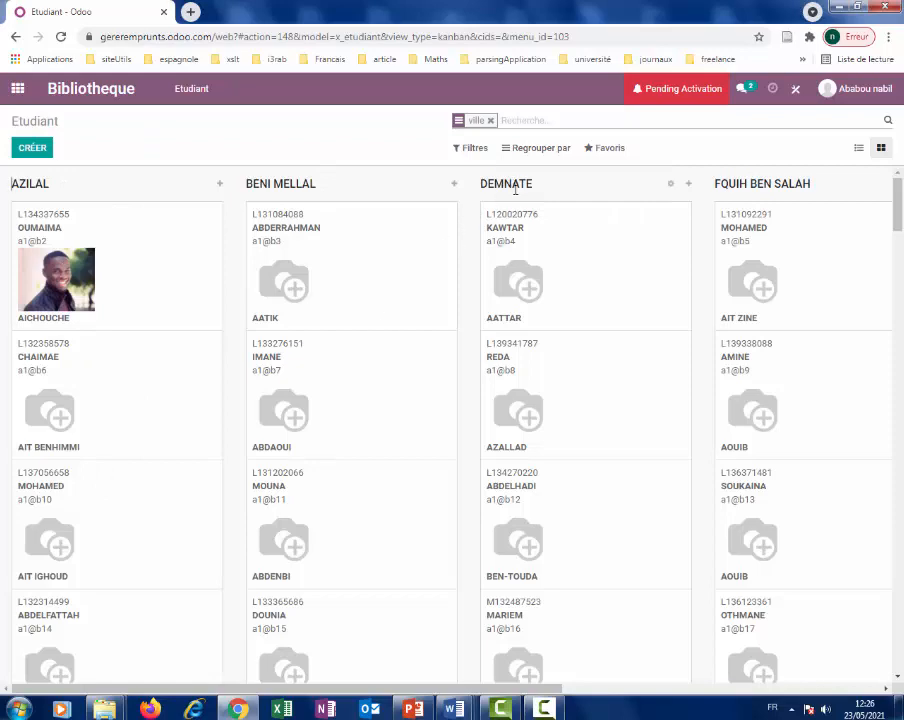
drag(901, 210, 897, 180)
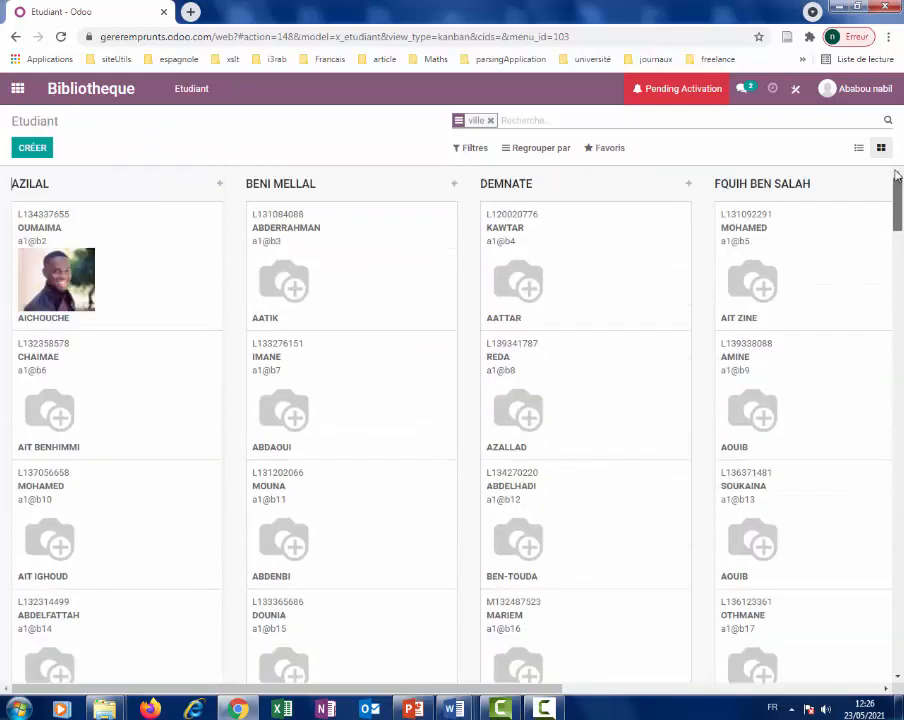
click(859, 149)
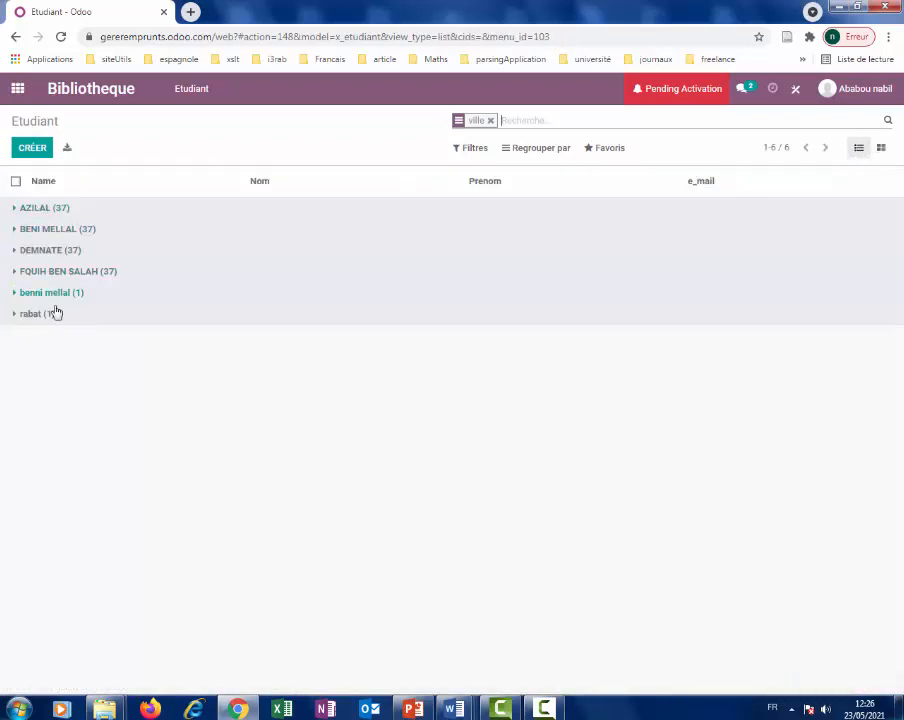
click(18, 212)
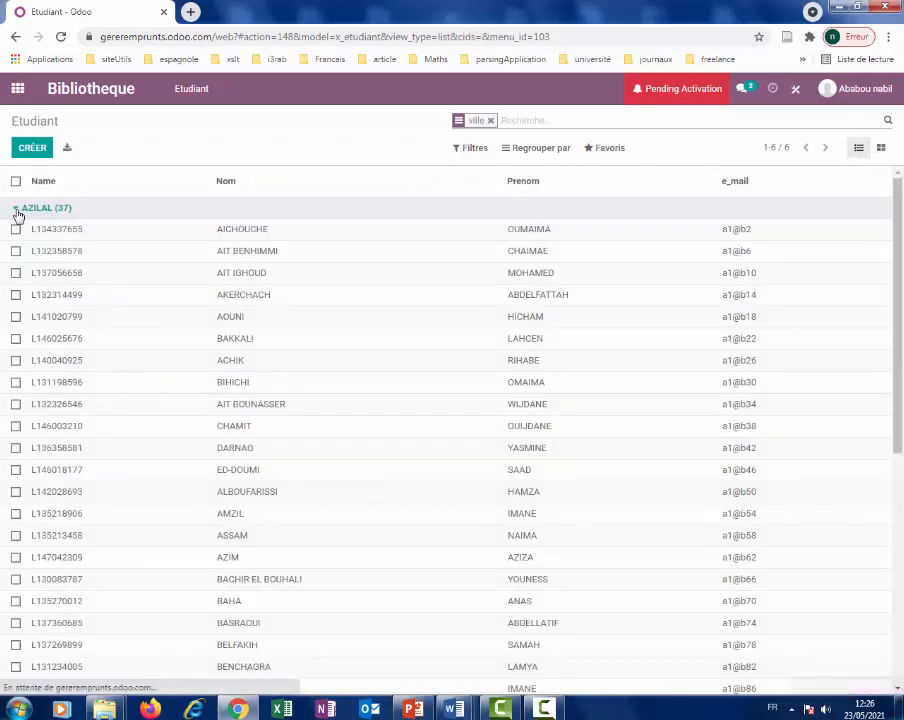
scroll(152, 292, down, 2)
scroll(152, 292, up, 2)
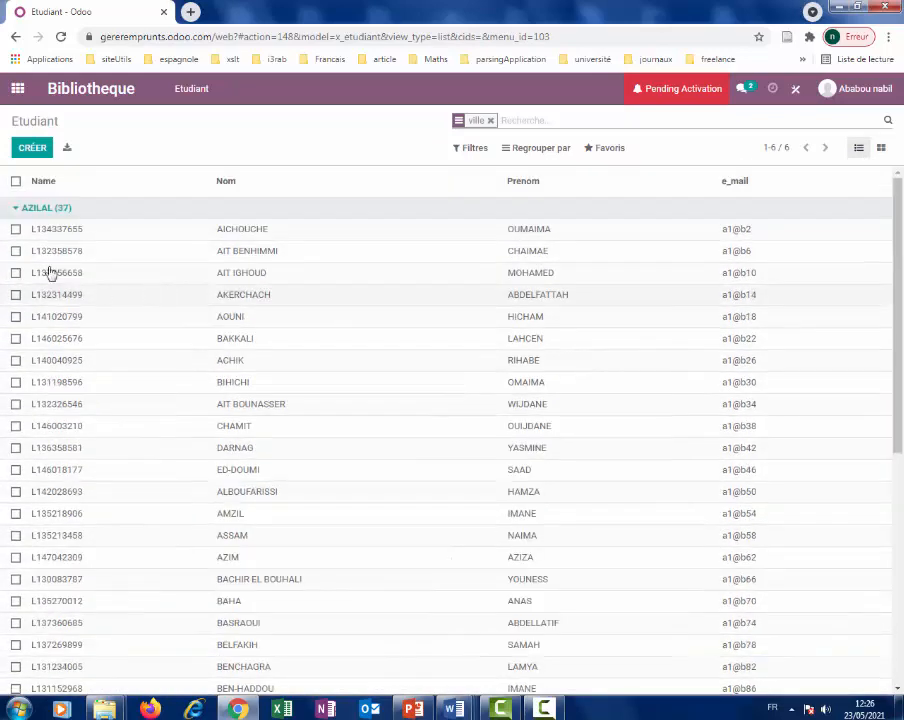
click(15, 229)
click(15, 251)
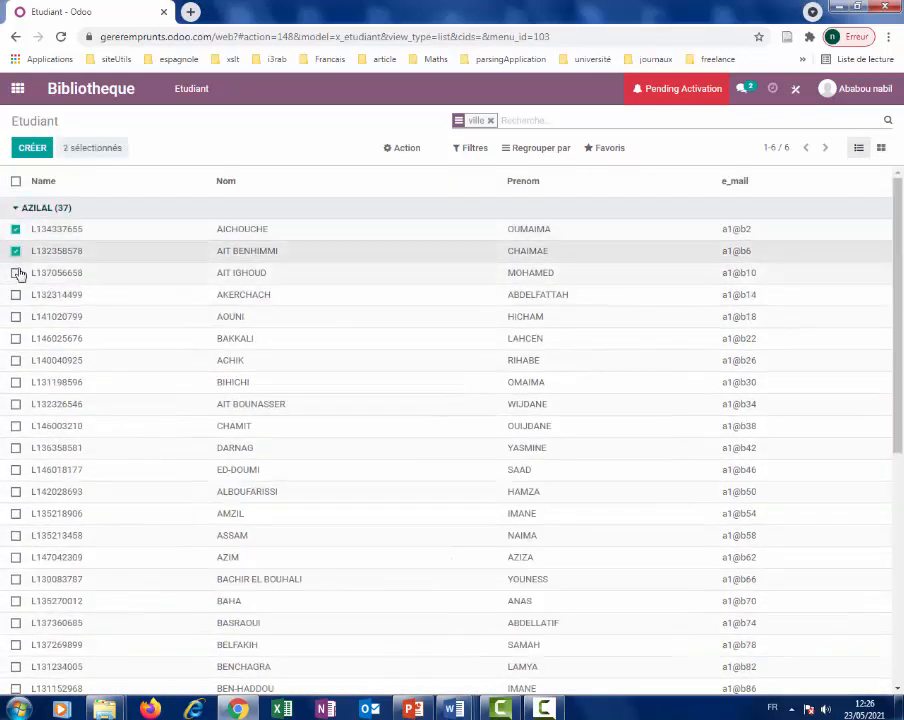
click(16, 273)
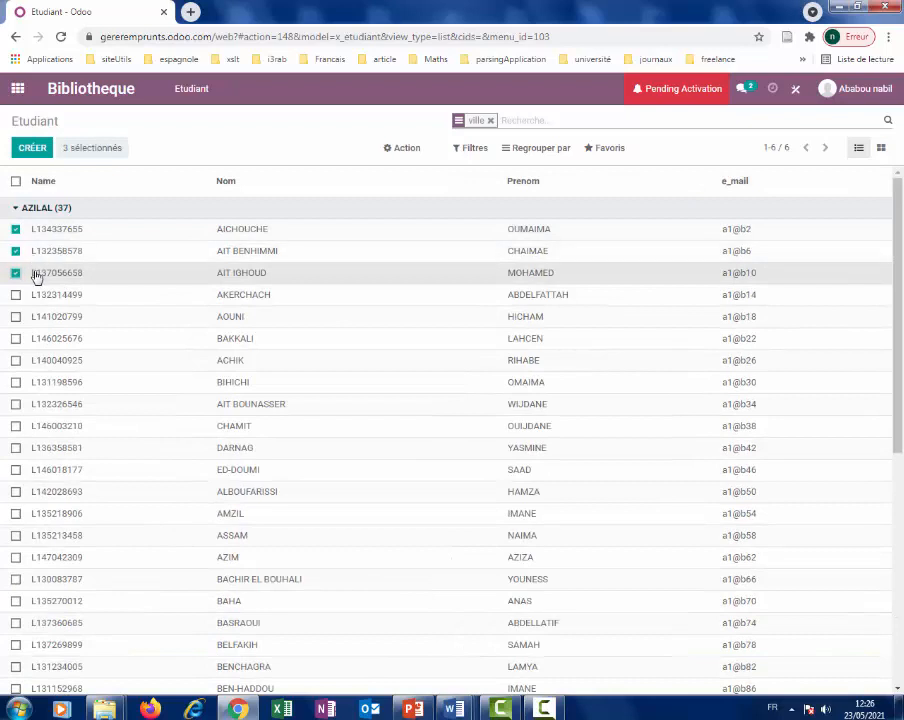
Check the Action menu for the selection without acting, then remove the ville grouping.
click(392, 151)
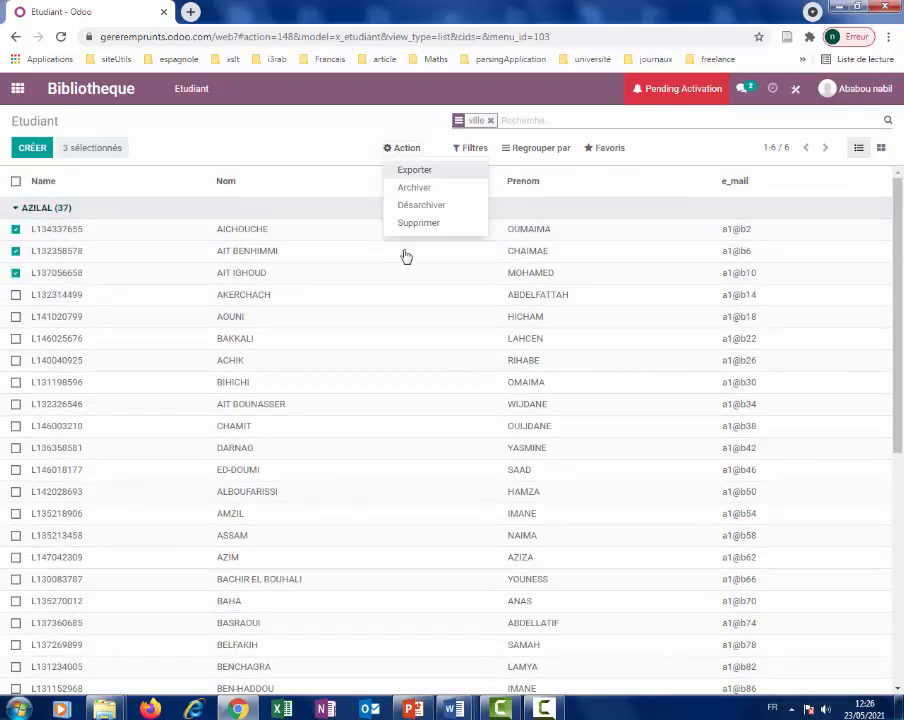
click(302, 158)
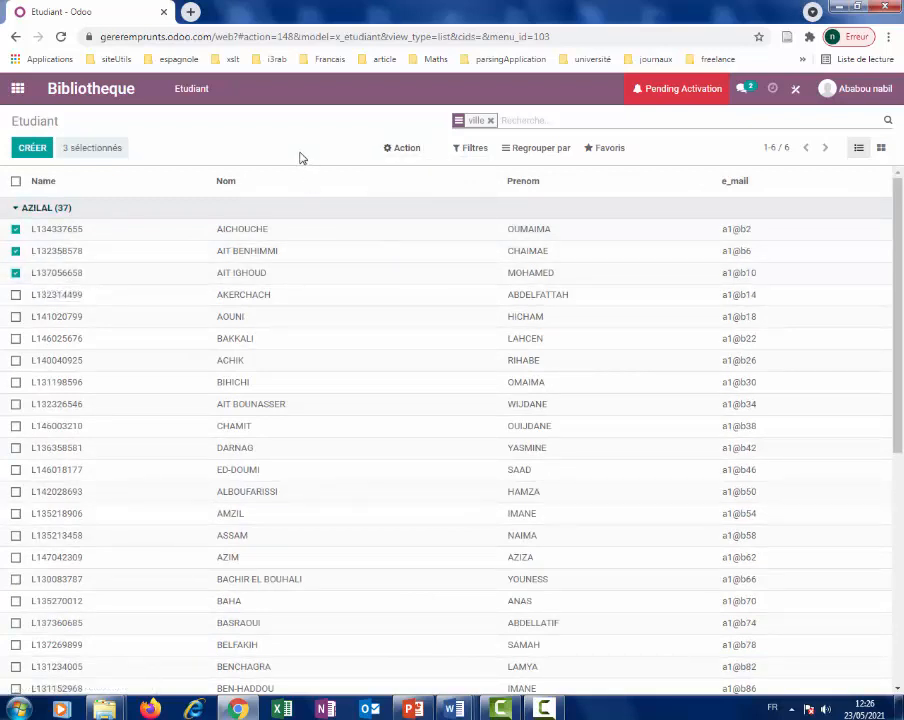
click(491, 121)
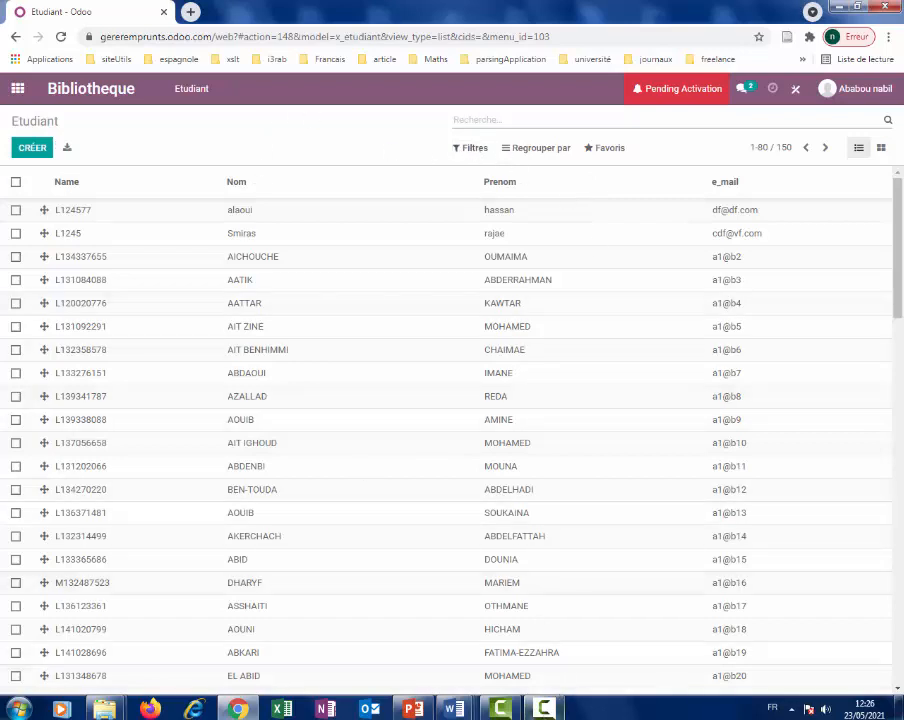
Start a custom filter on the Prenom field.
click(543, 709)
click(725, 670)
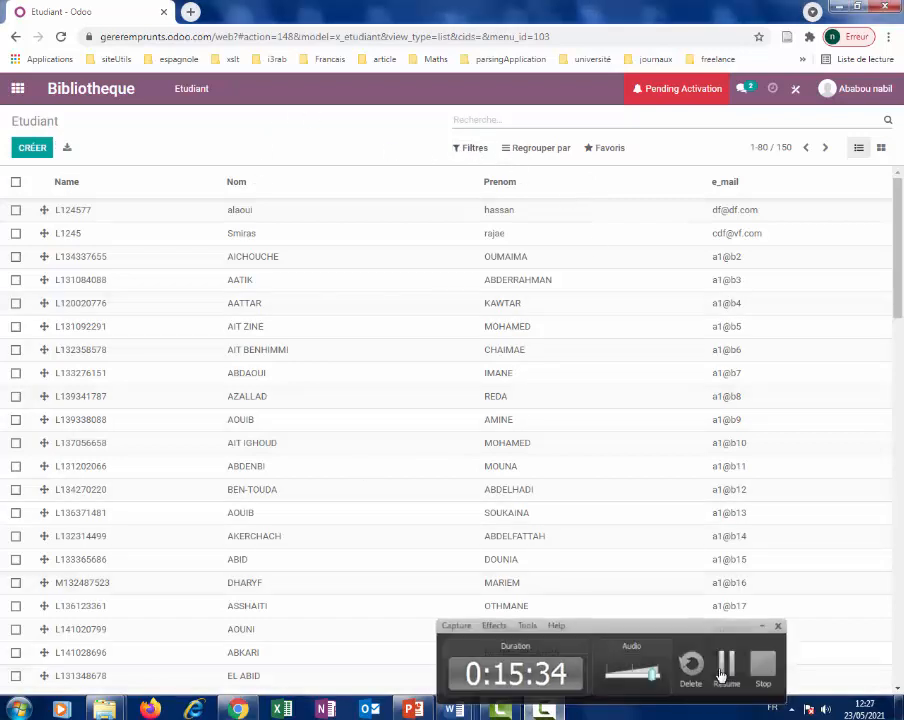
click(470, 150)
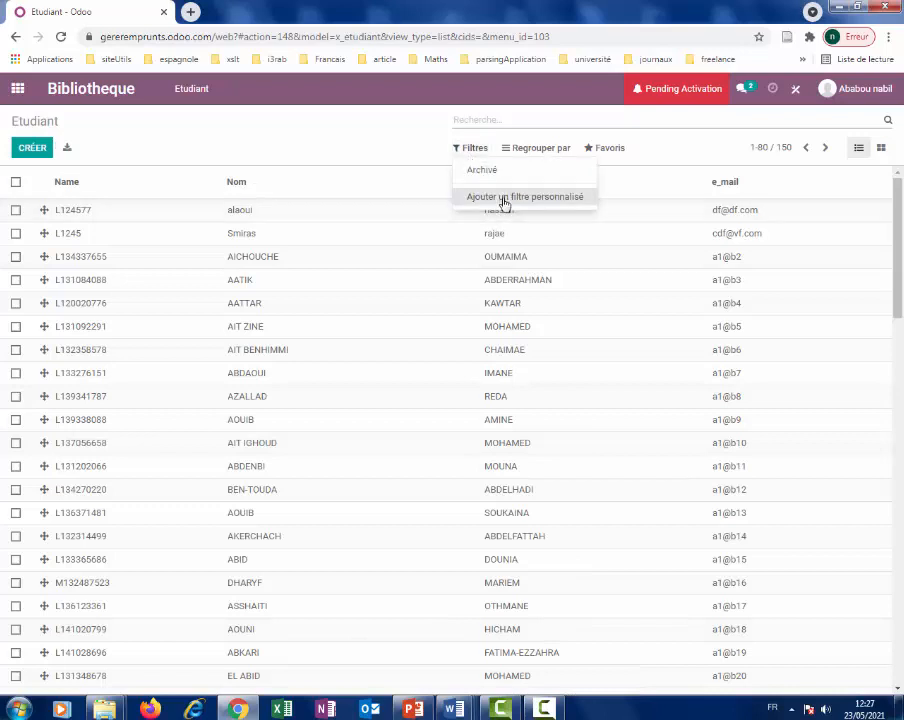
click(502, 199)
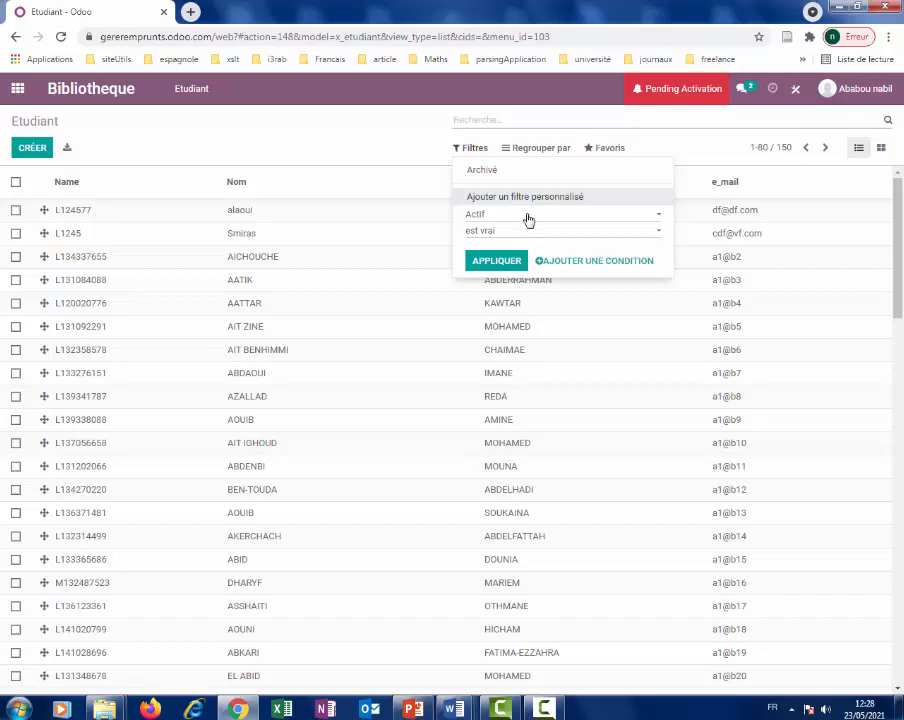
click(583, 218)
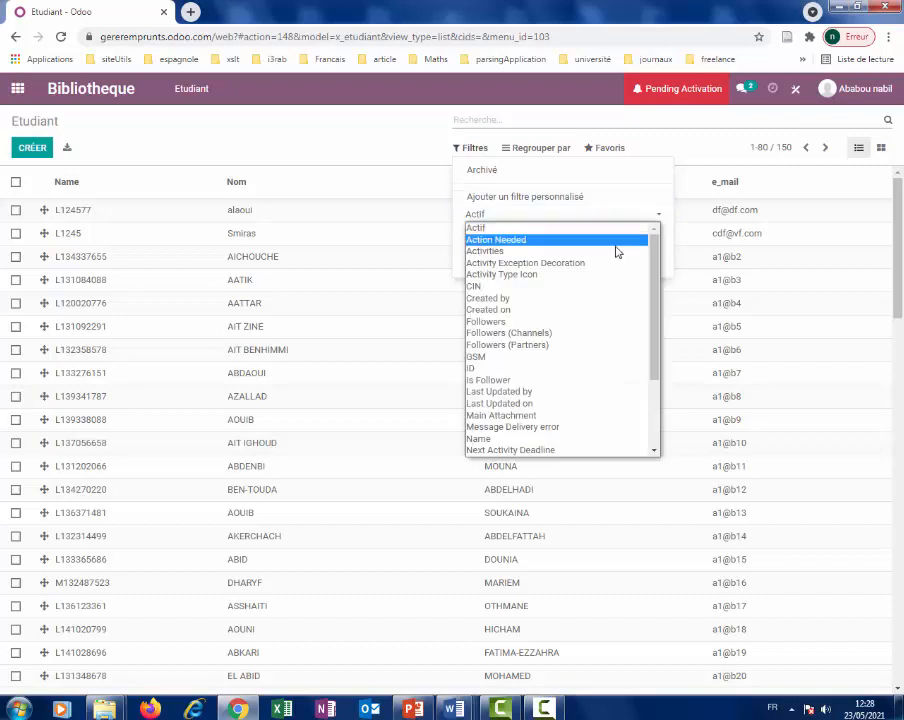
scroll(647, 291, down, 1)
scroll(645, 320, down, 3)
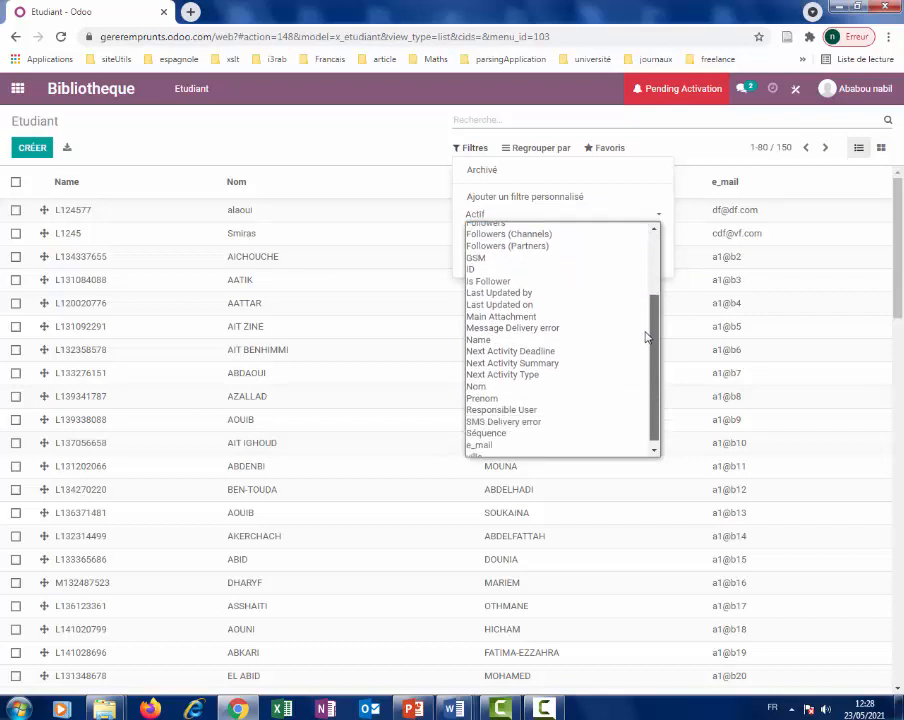
click(541, 398)
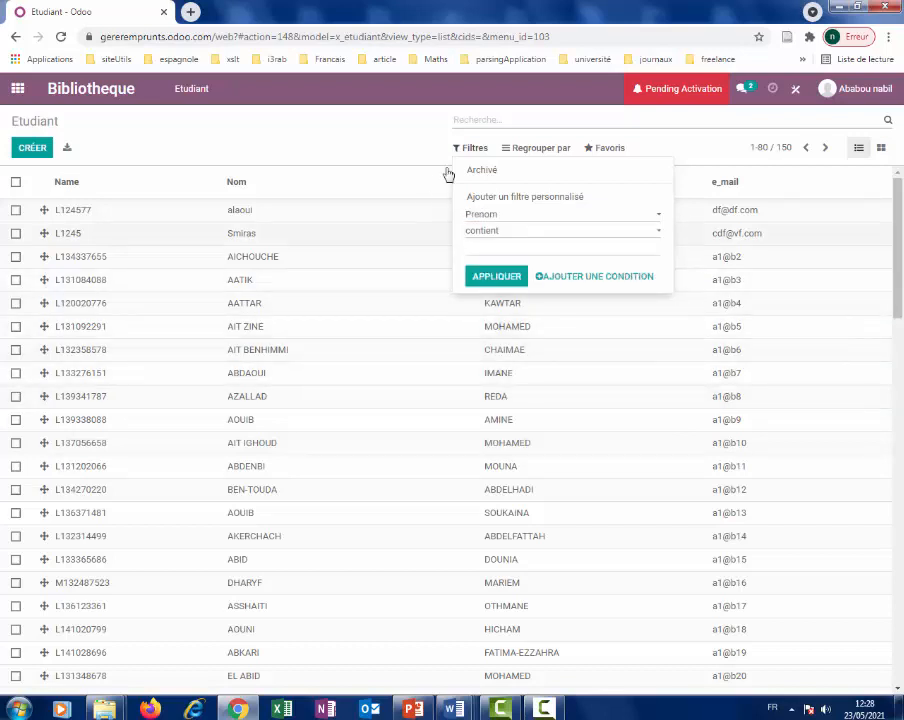
Apply the filter Prenom contient 'moh', leaving the 6 Mohamed students listed.
click(499, 235)
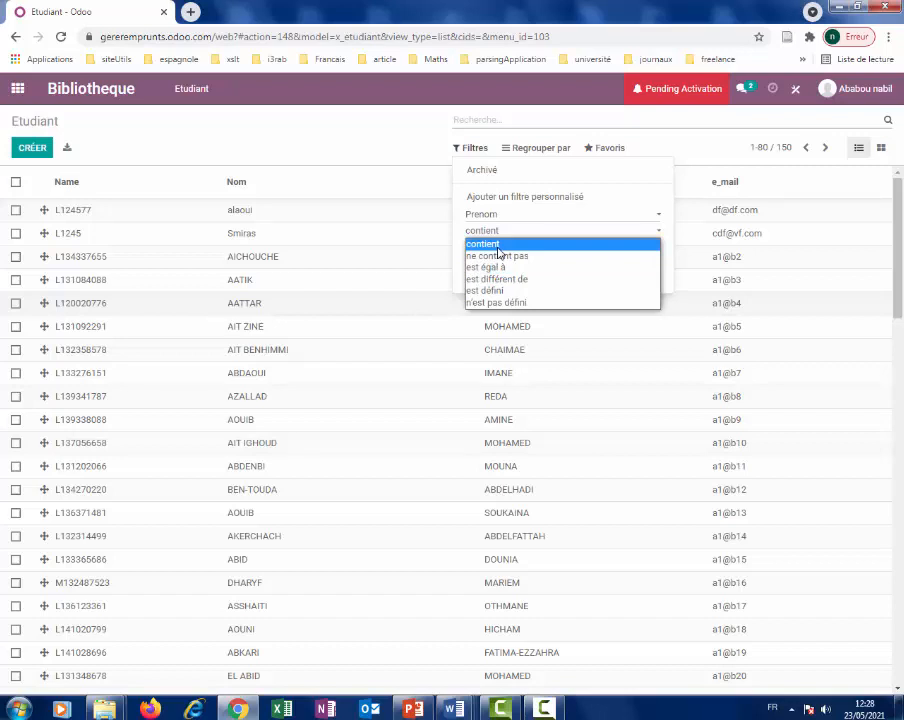
click(499, 244)
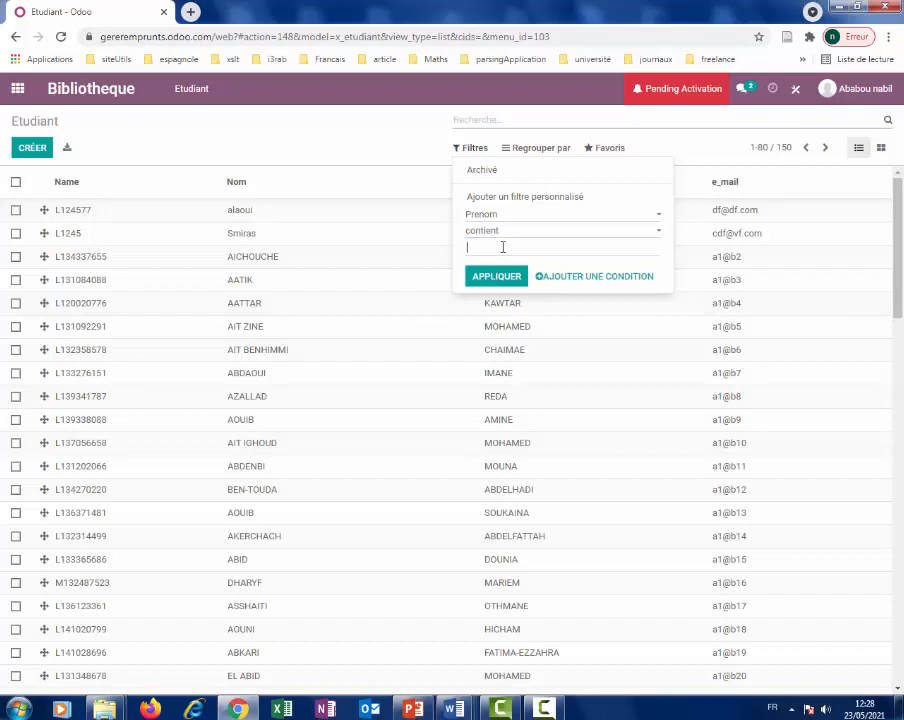
text(moh)
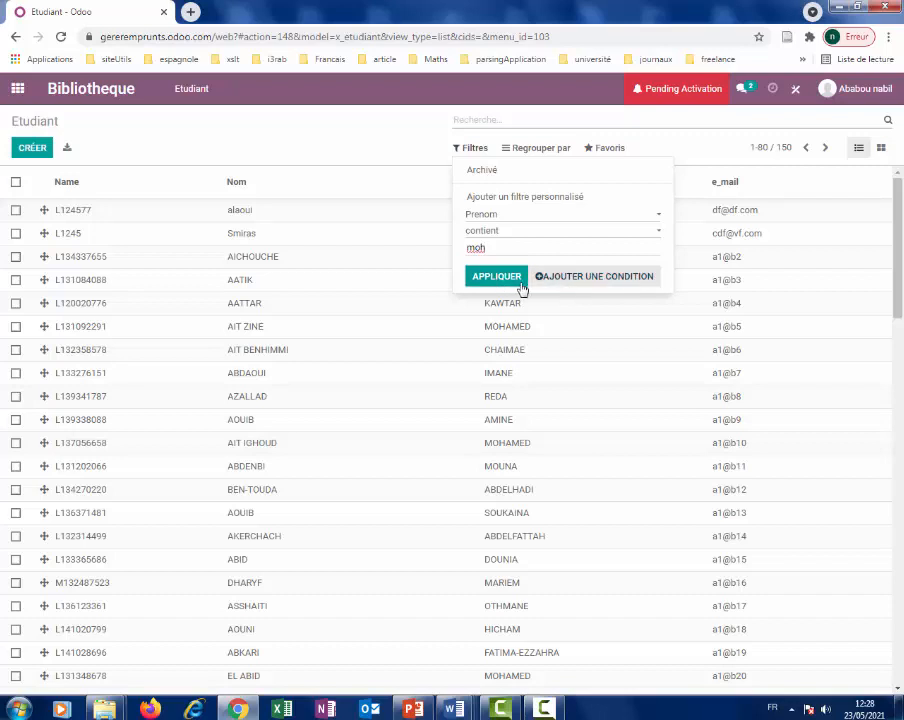
click(502, 282)
click(394, 444)
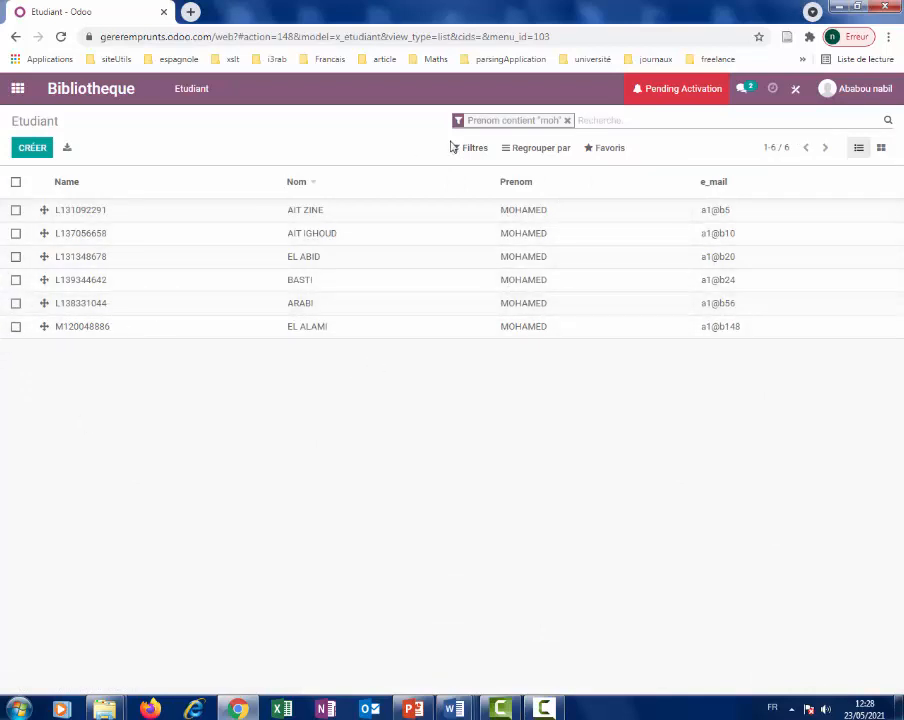
click(543, 708)
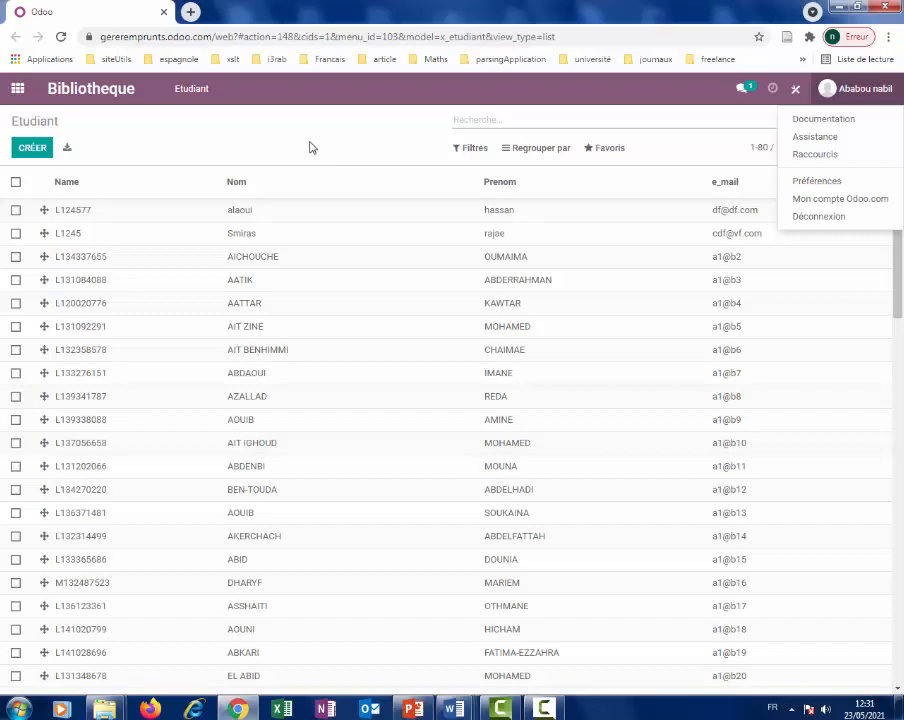
Close the user account menu in the top bar.
click(310, 147)
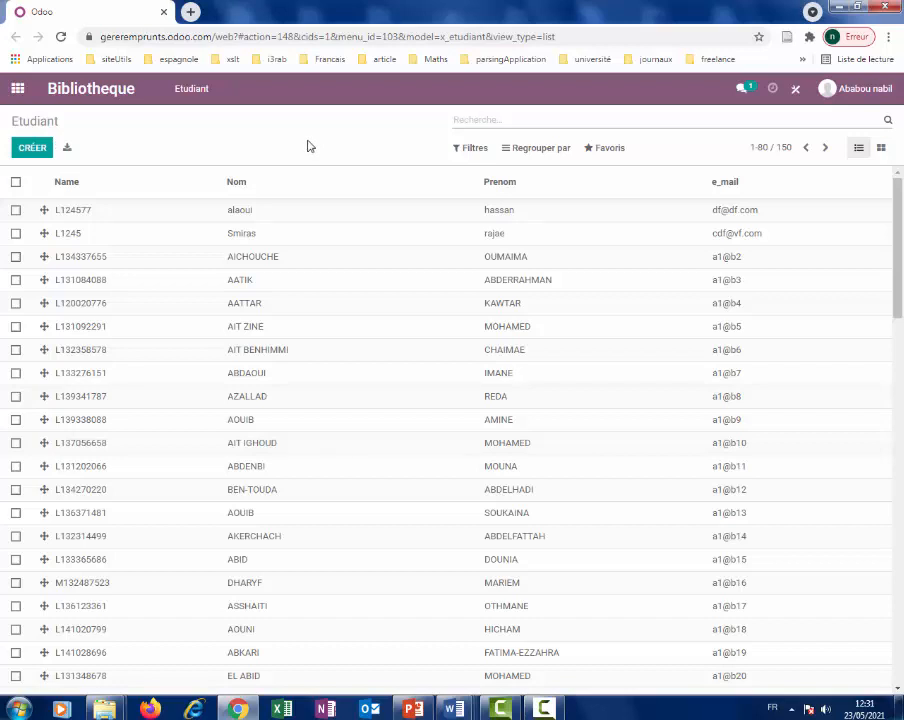
Go to the Livre records from the config menu and start a new book record.
click(545, 710)
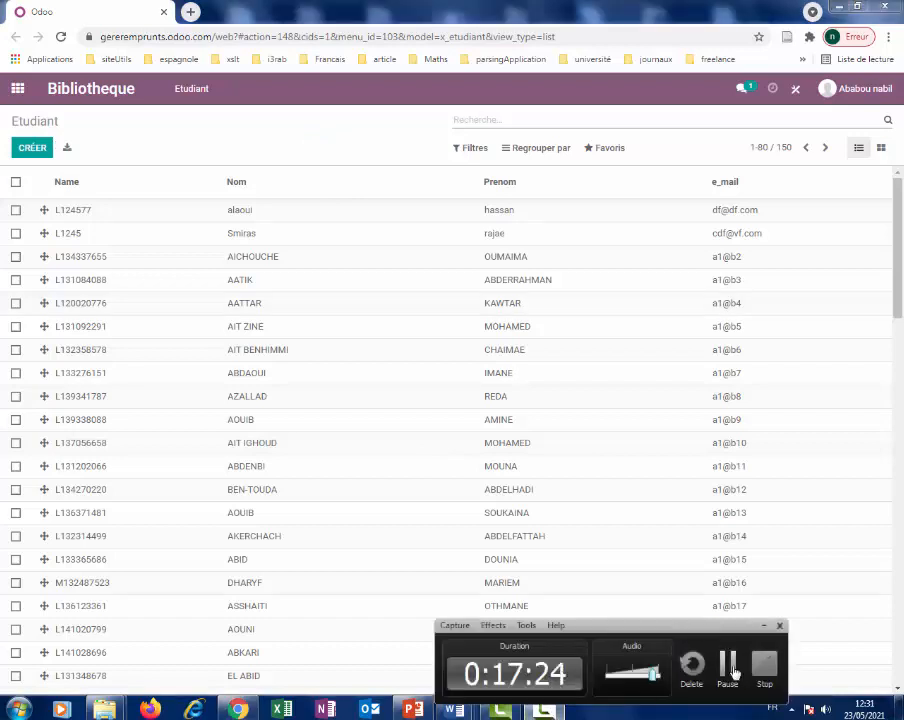
click(728, 667)
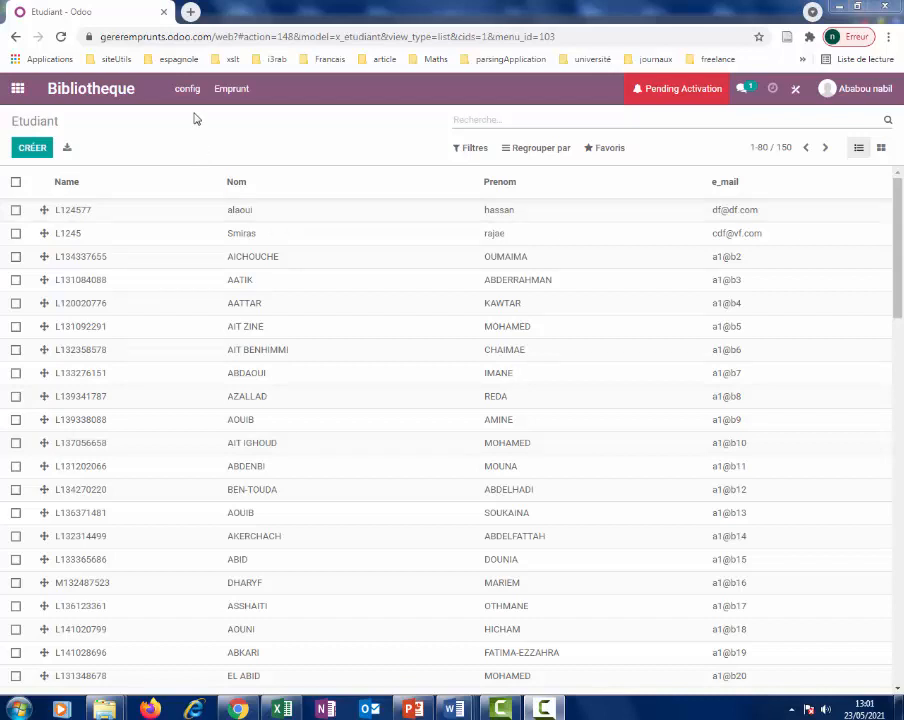
click(191, 95)
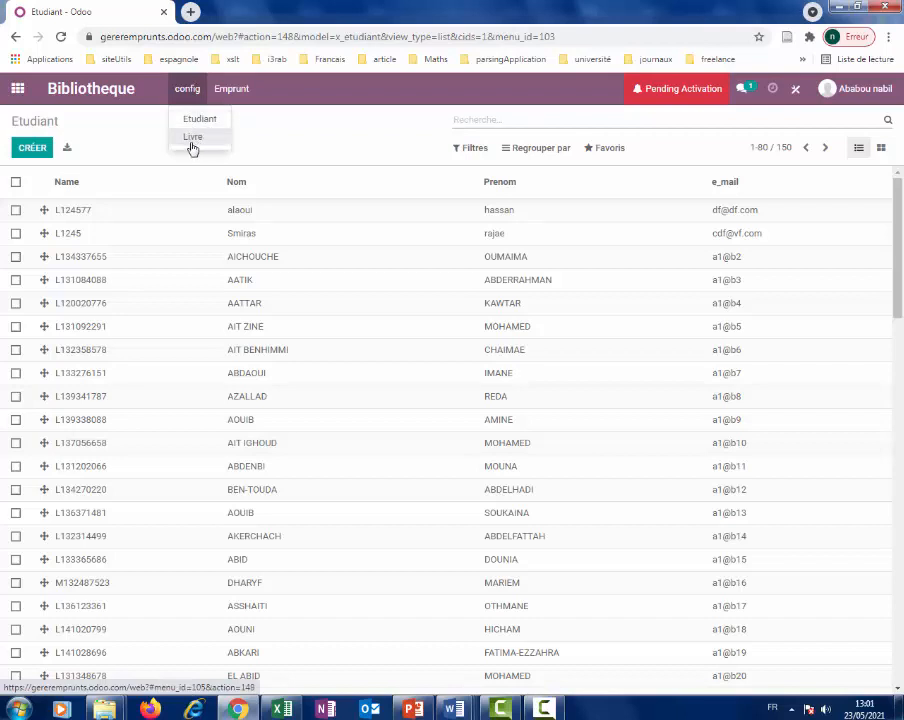
click(191, 142)
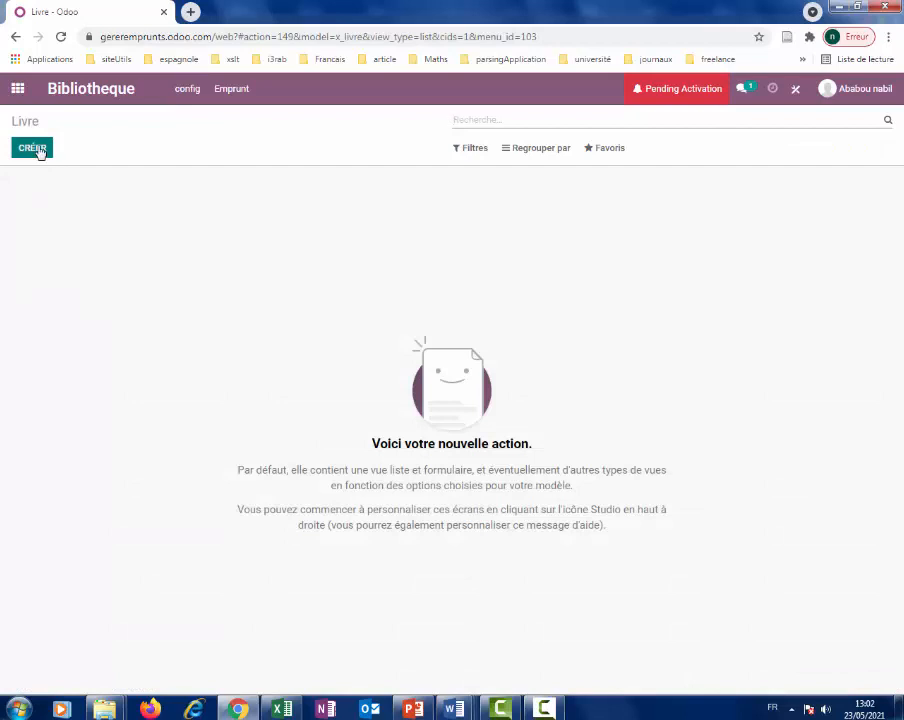
click(40, 151)
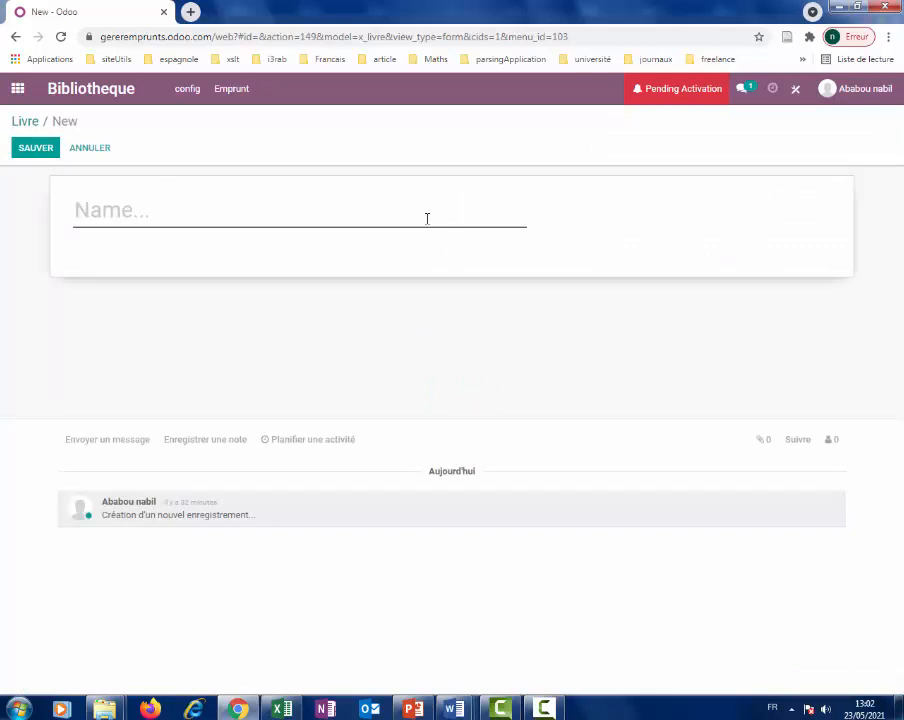
Open Studio's form editor on the Livre records.
click(793, 89)
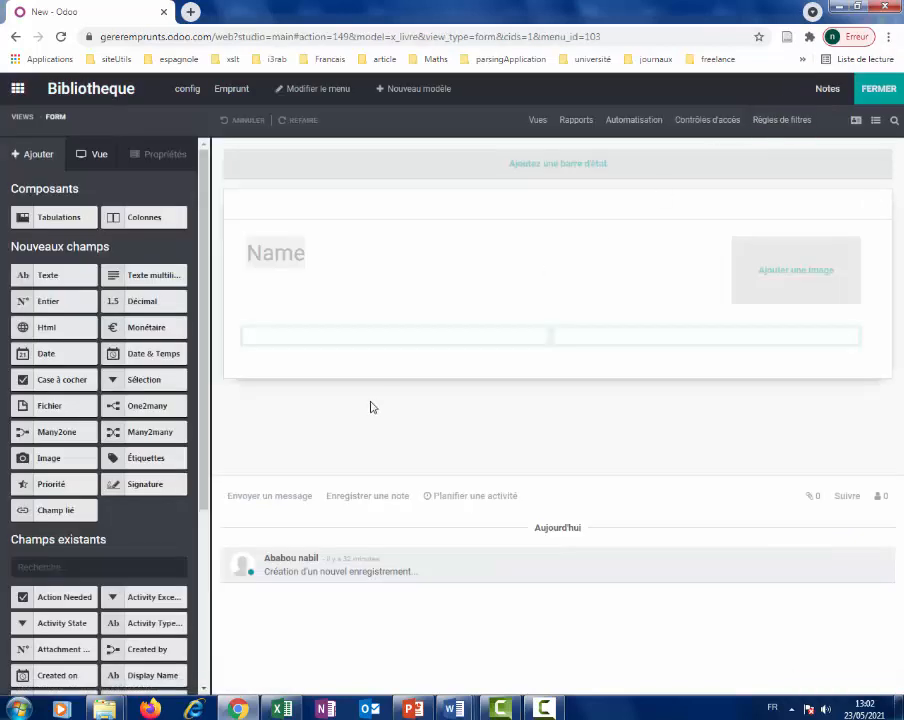
click(233, 95)
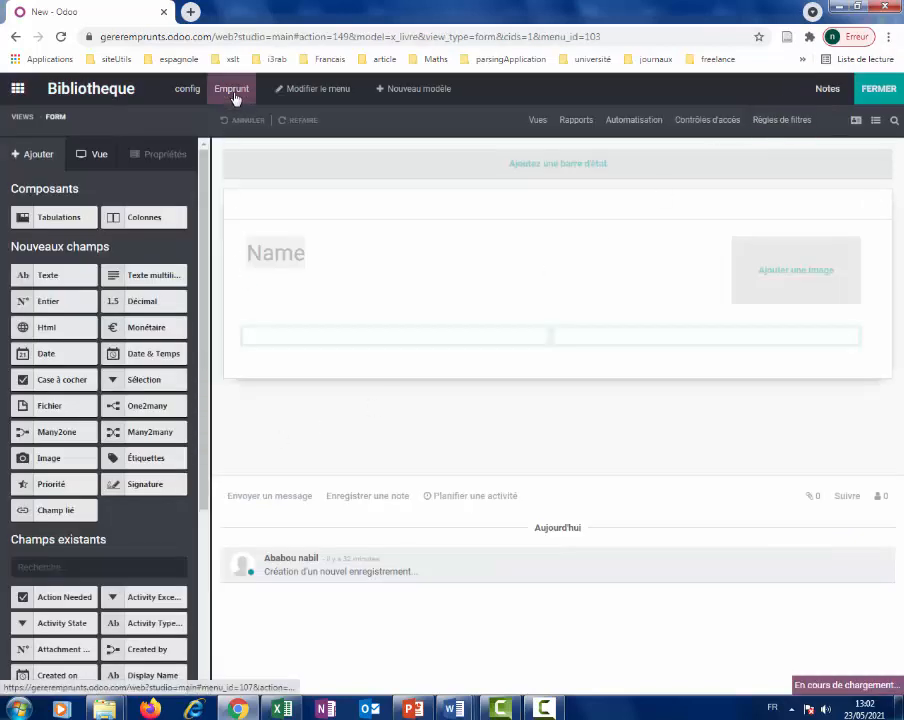
click(189, 92)
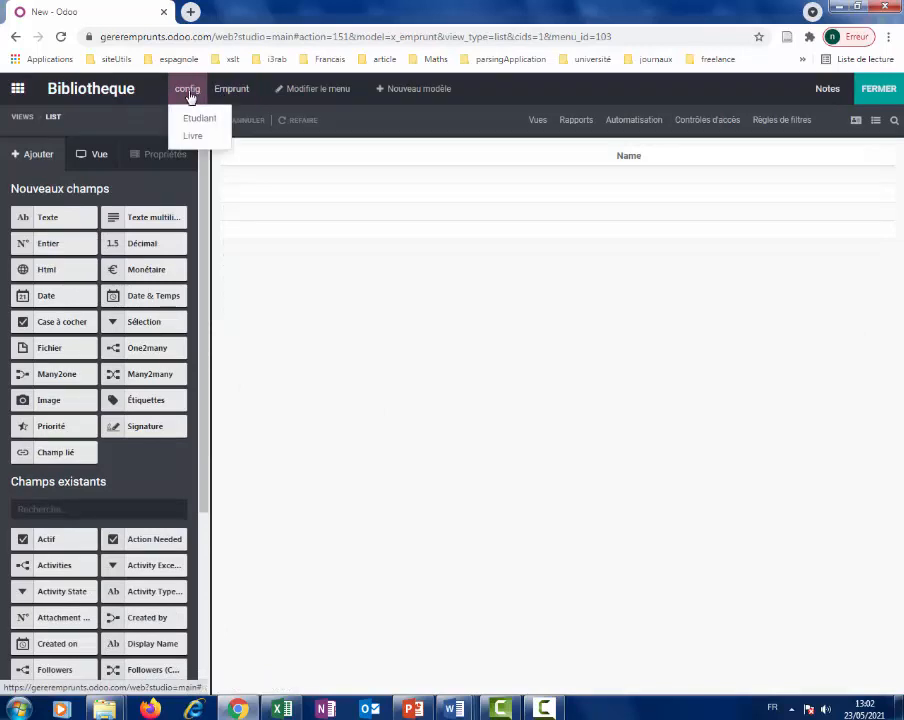
click(198, 137)
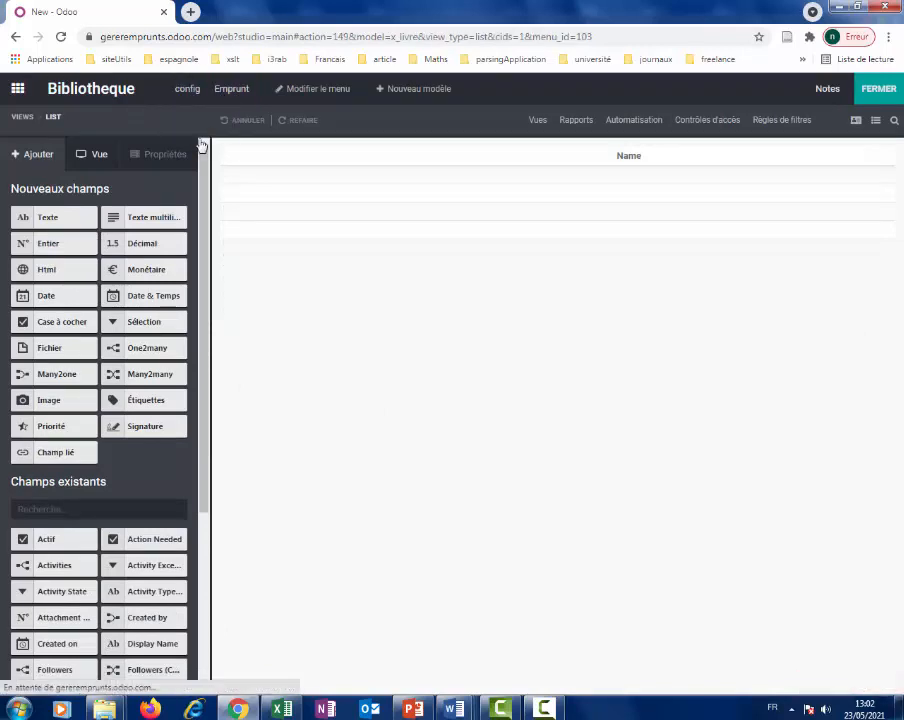
click(855, 121)
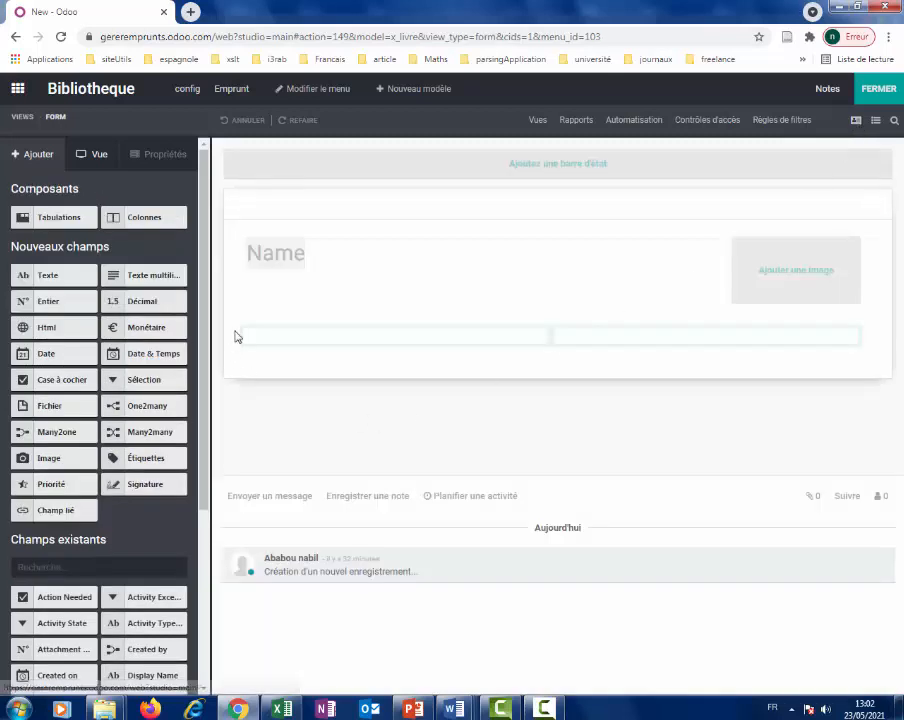
Relabel Name as 'Titre du livre' with placeholder 'Titre', and add a New Texte field.
click(277, 264)
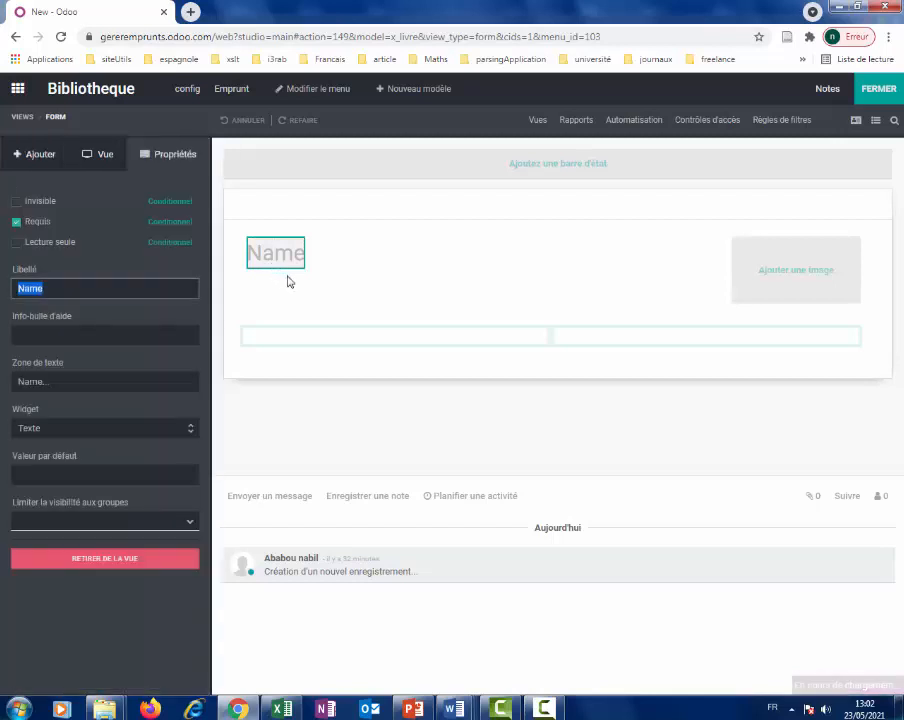
click(104, 293)
key(BackSpace)
key(BackSpace)
key(BackSpace)
text(Titre du livre)
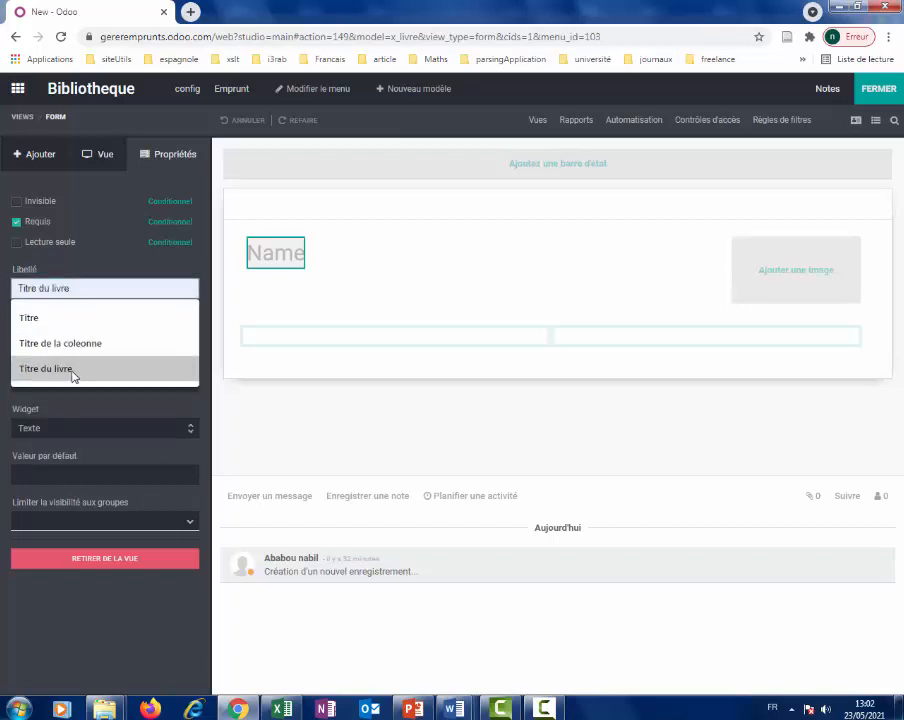
click(74, 369)
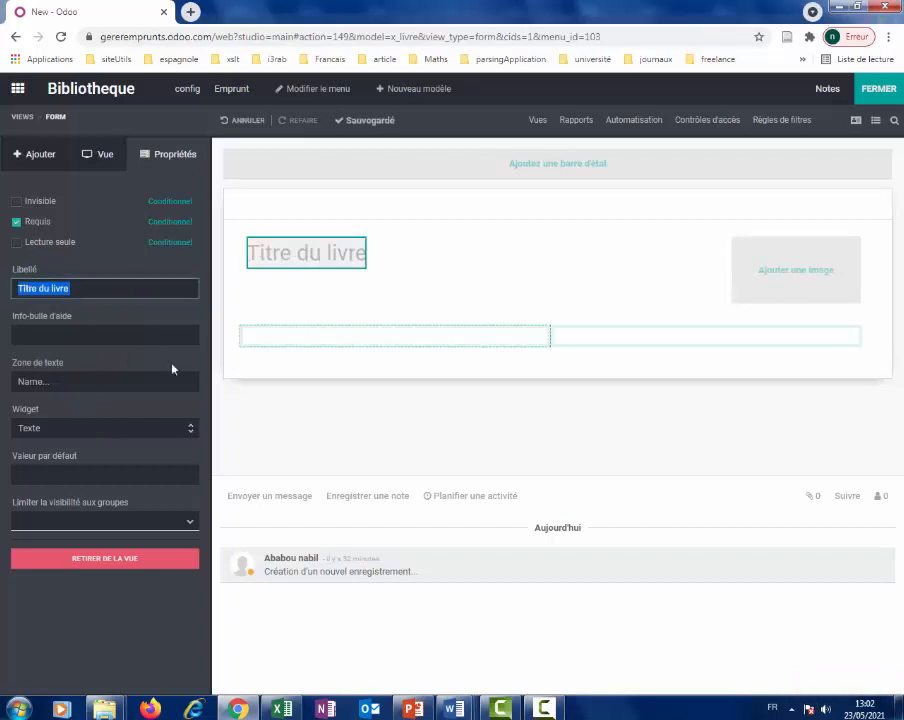
click(86, 381)
drag(83, 380, 3, 383)
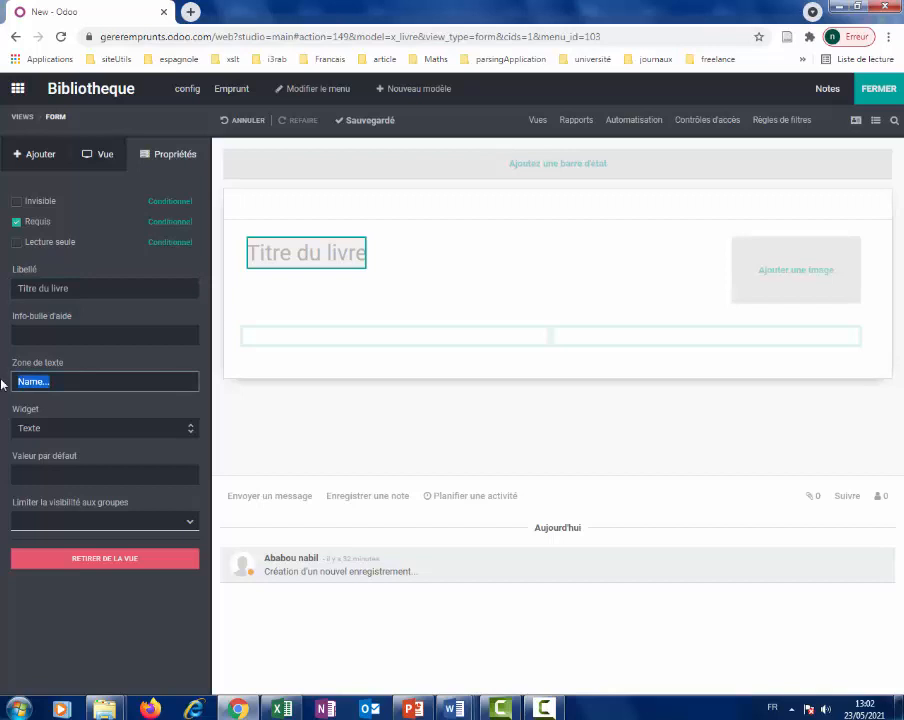
text(Titre)
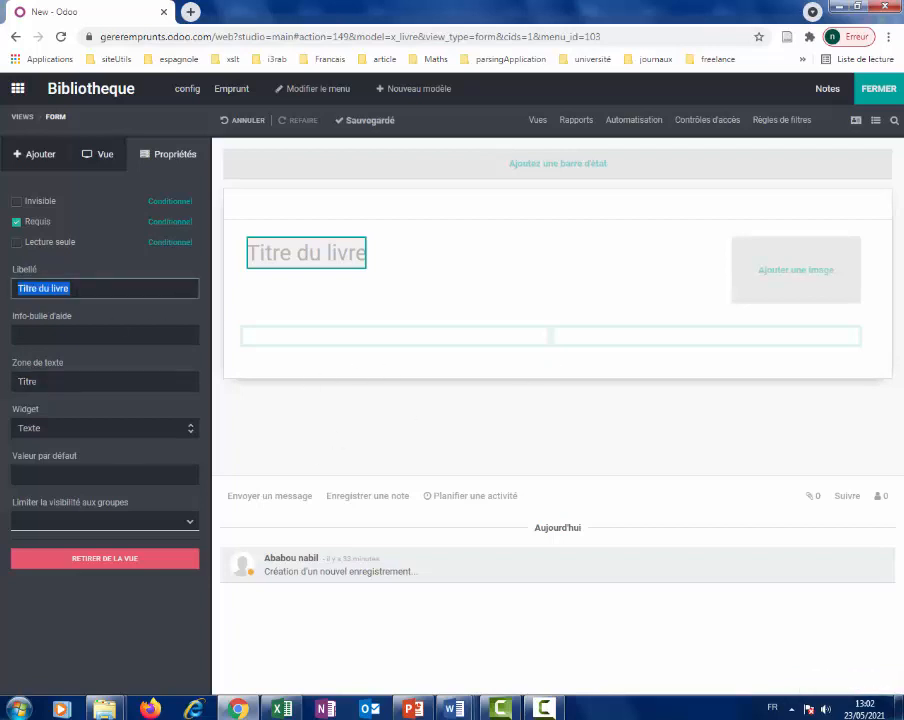
click(34, 154)
drag(49, 277, 290, 340)
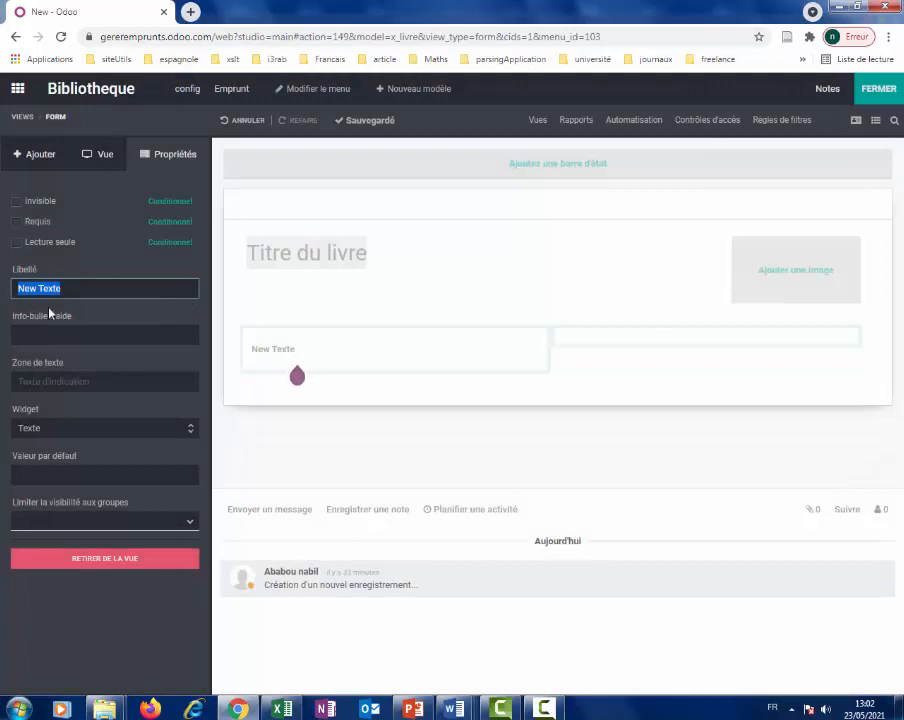
Add two text fields to the book form, labelled 'Editeur' and 'theme'.
click(40, 157)
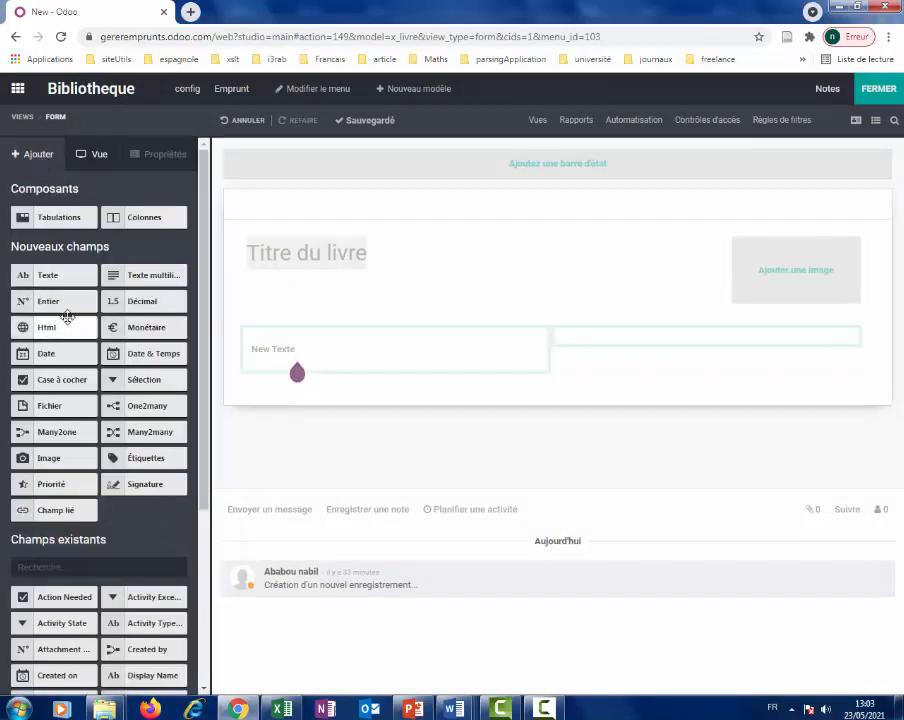
drag(60, 277, 641, 356)
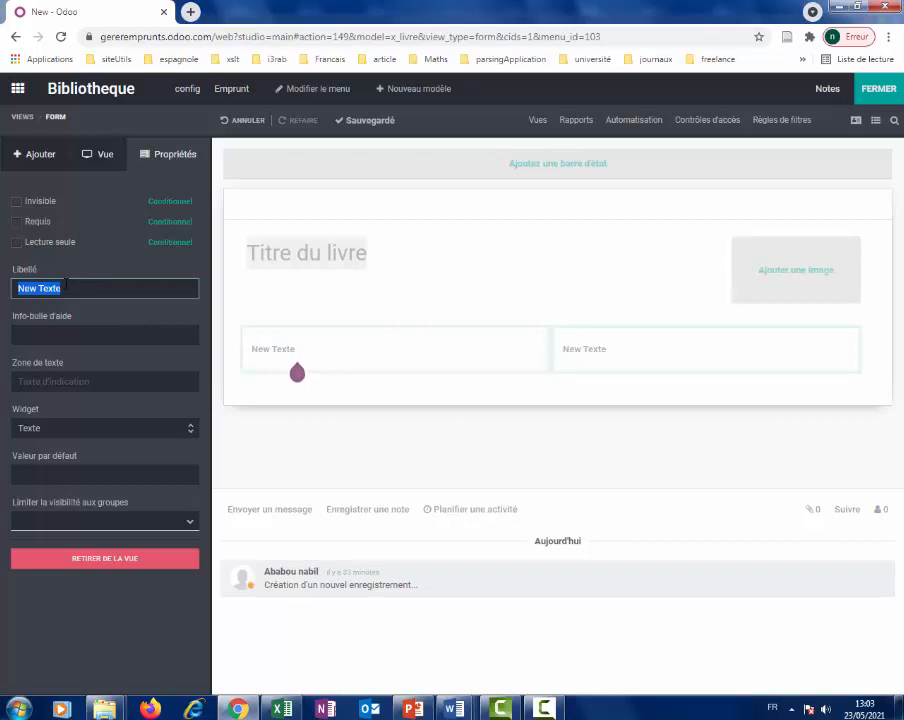
text(Editeur)
click(124, 522)
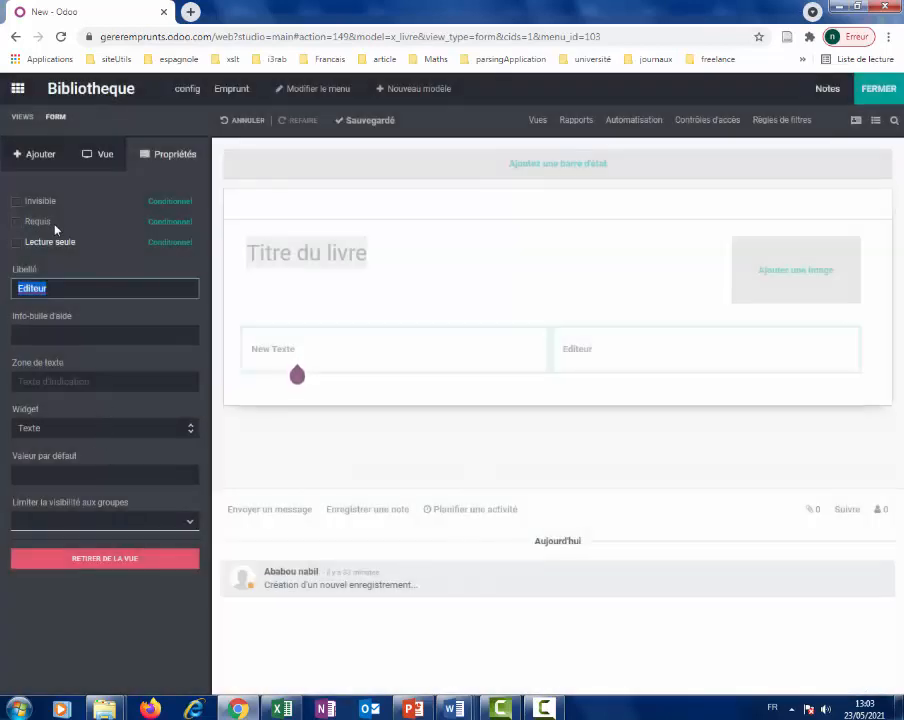
click(36, 155)
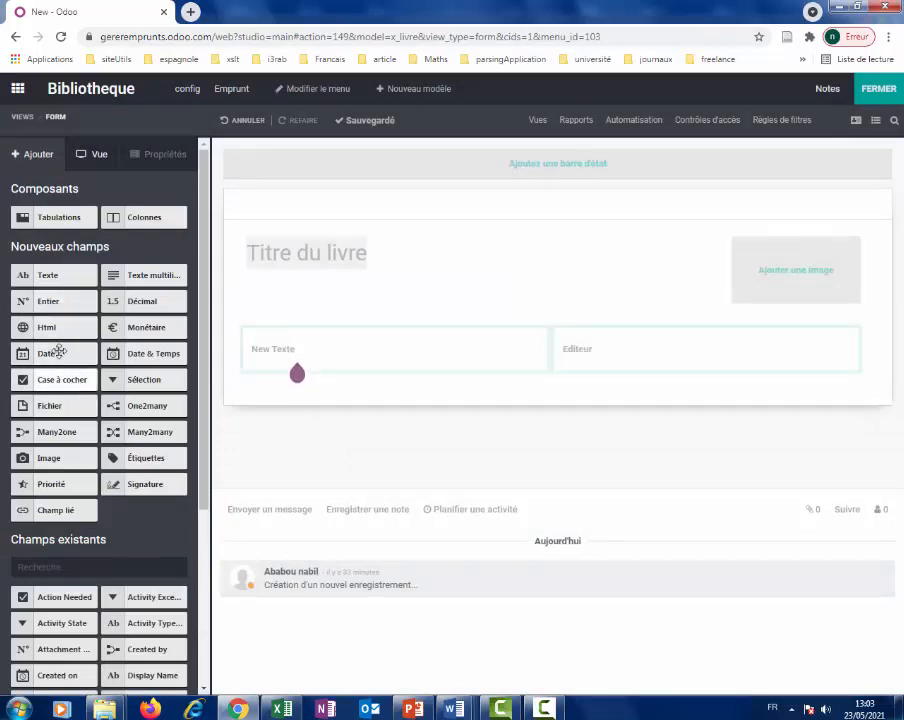
drag(66, 276, 615, 363)
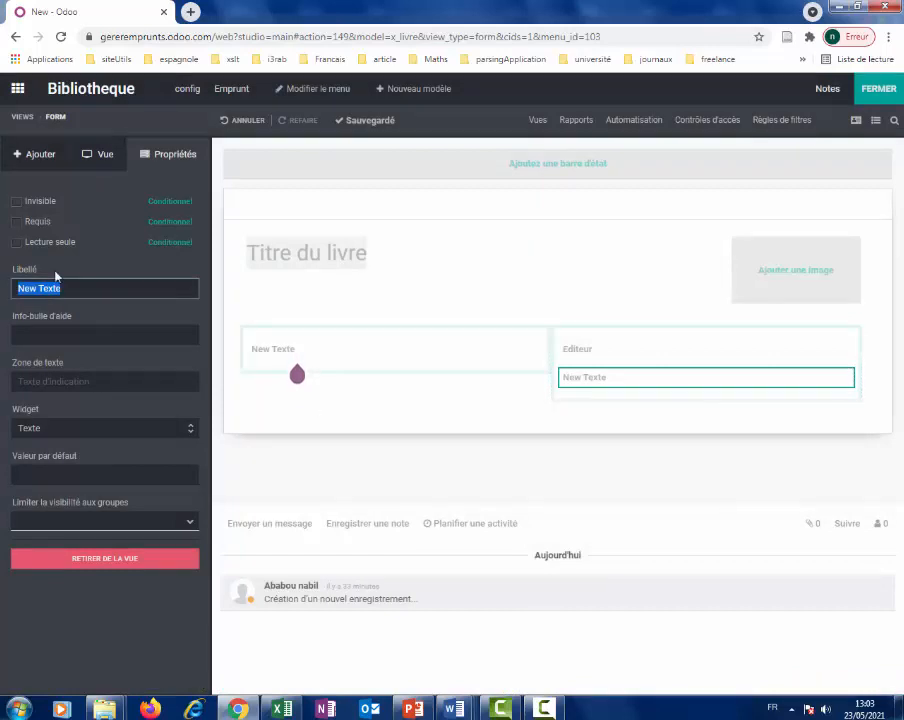
text(theme)
key(Return)
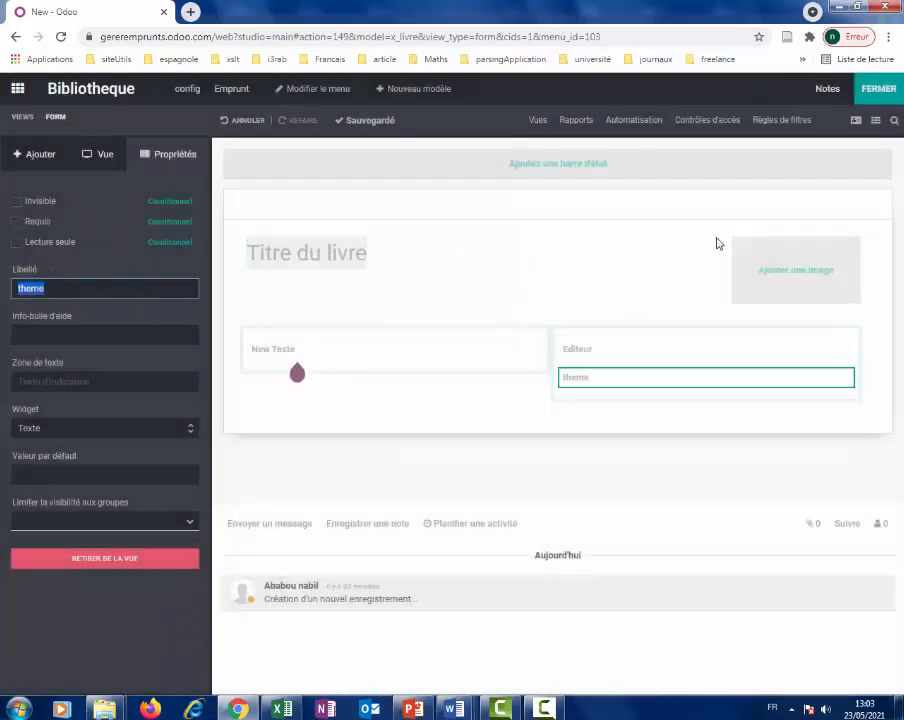
Add a new image field to the book form and close Studio.
click(763, 276)
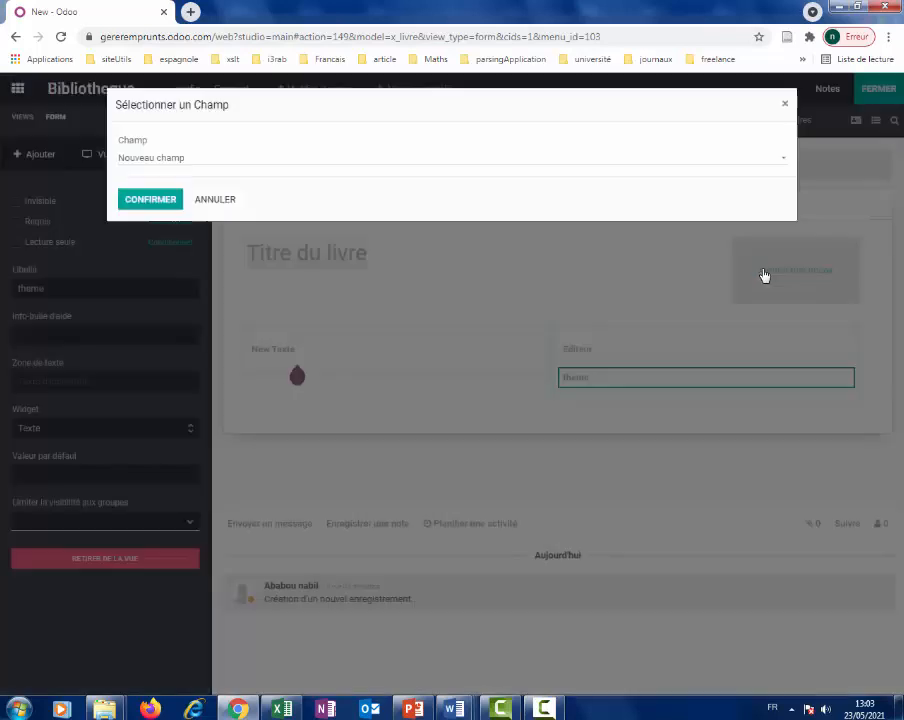
click(164, 160)
click(170, 171)
click(170, 201)
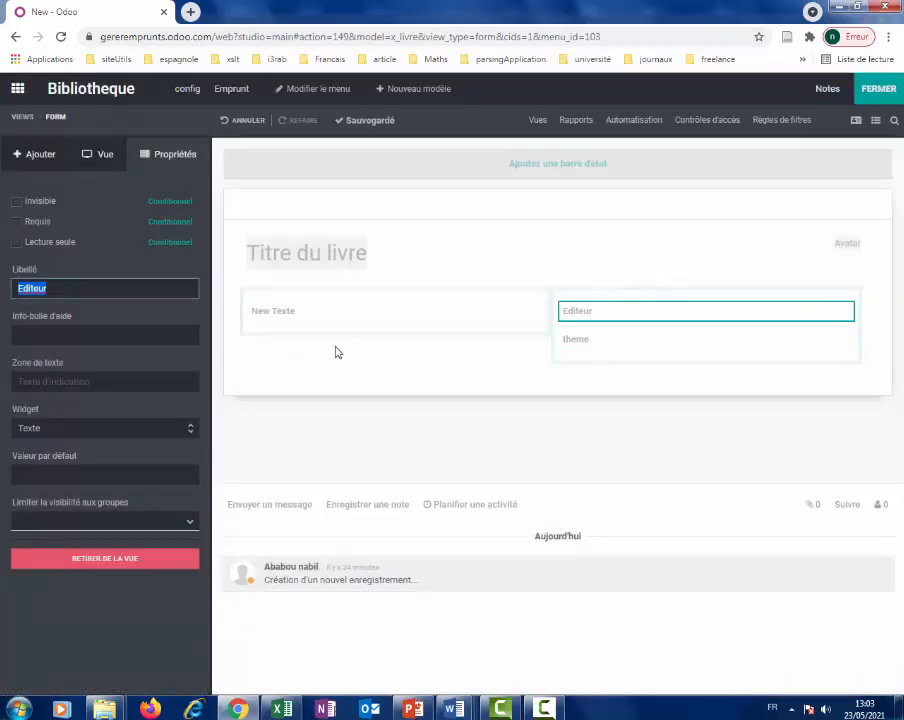
click(862, 95)
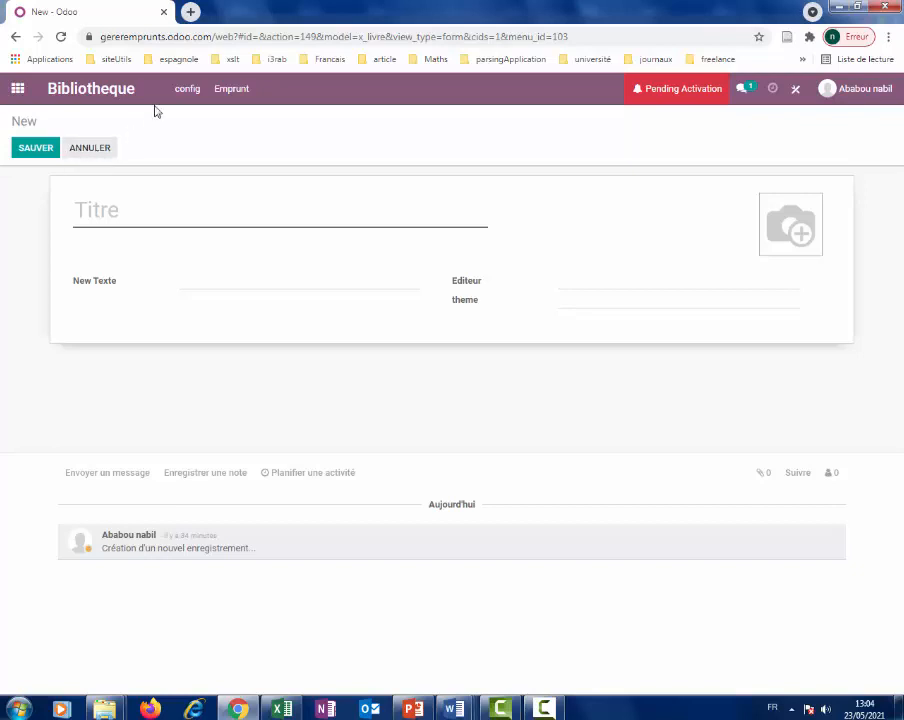
Create the book 'Informatique de gestion' with publisher 'Dar taQa', save it, and return to the list.
click(190, 92)
click(197, 139)
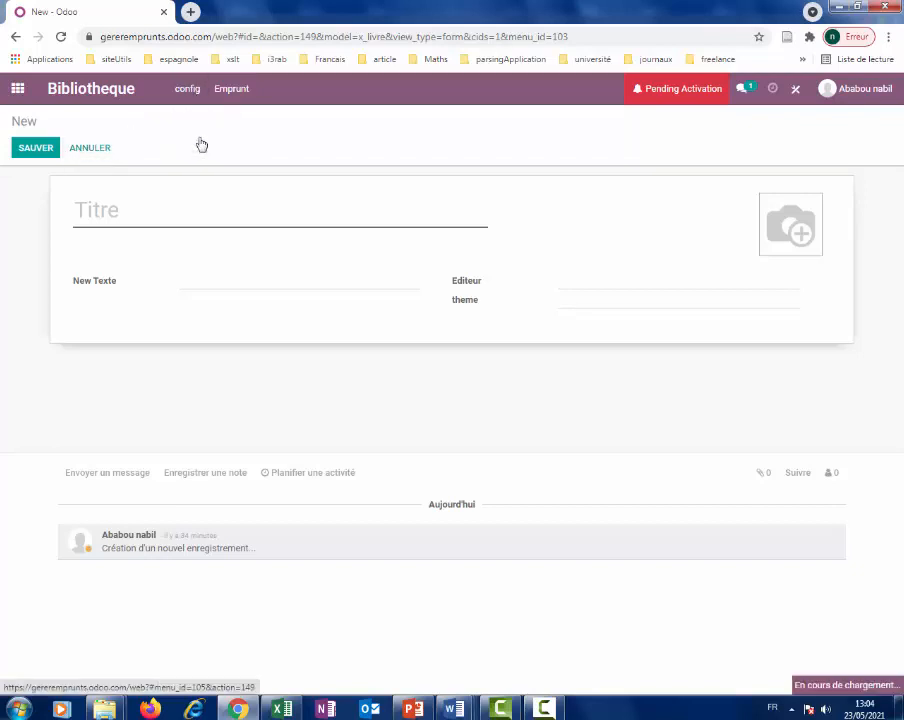
click(45, 156)
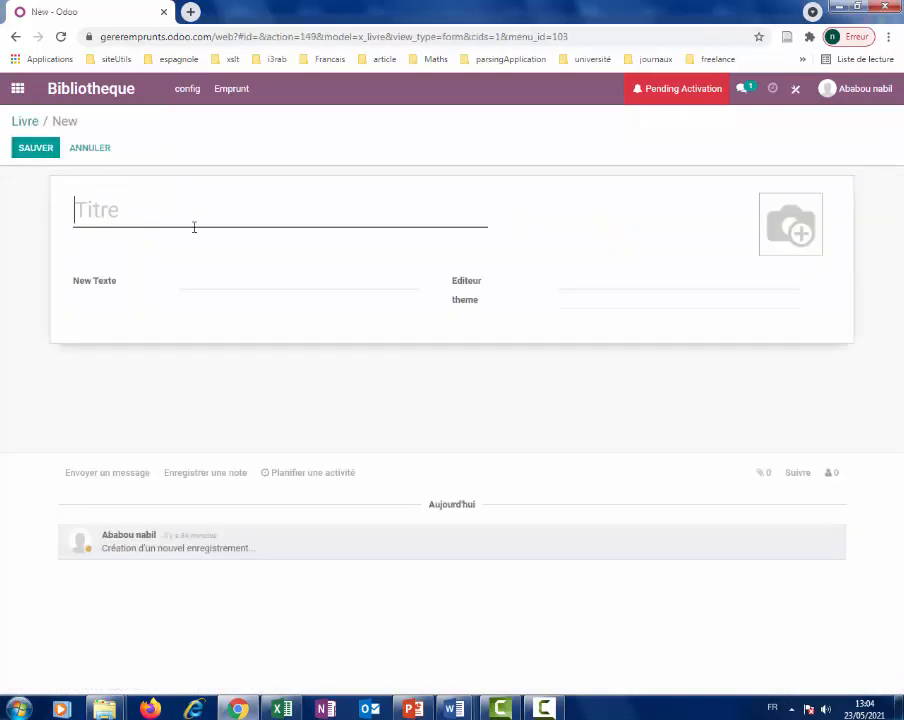
text(Informatique de gestion)
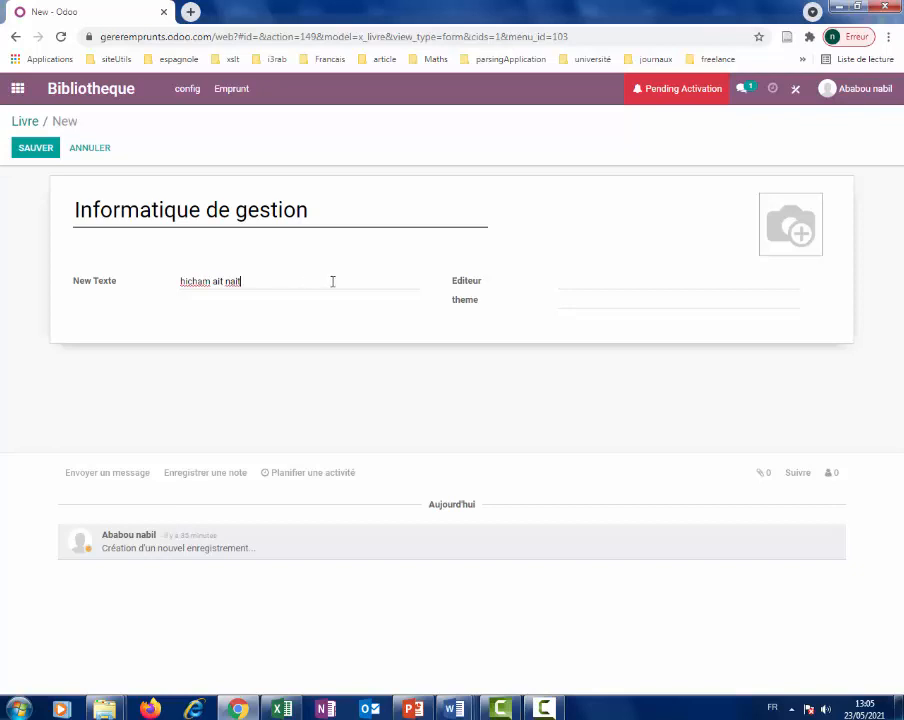
click(595, 283)
text(Dar taQafa)
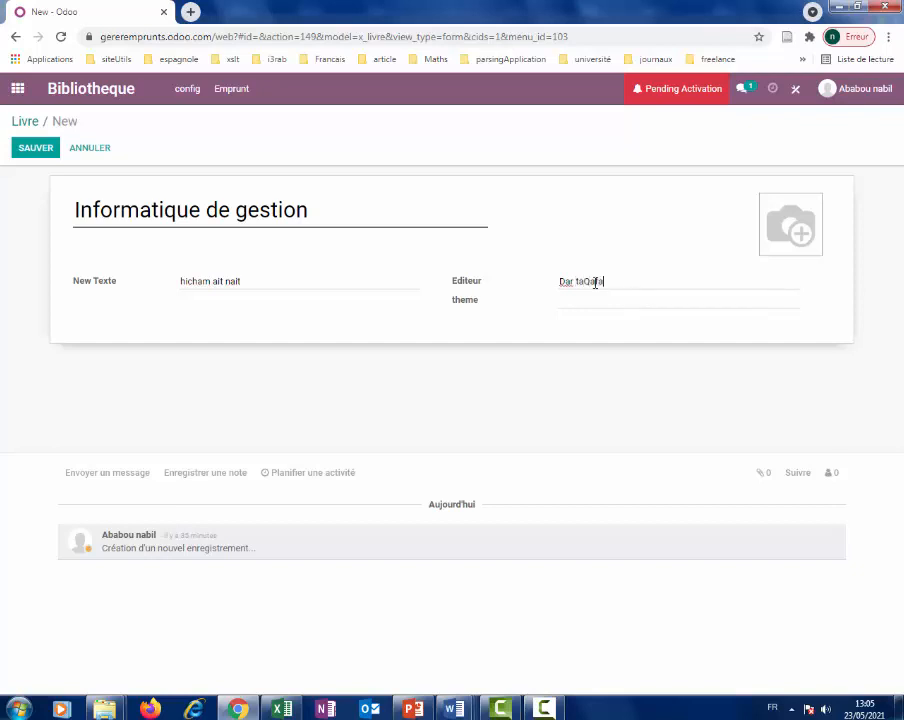
click(606, 300)
click(36, 148)
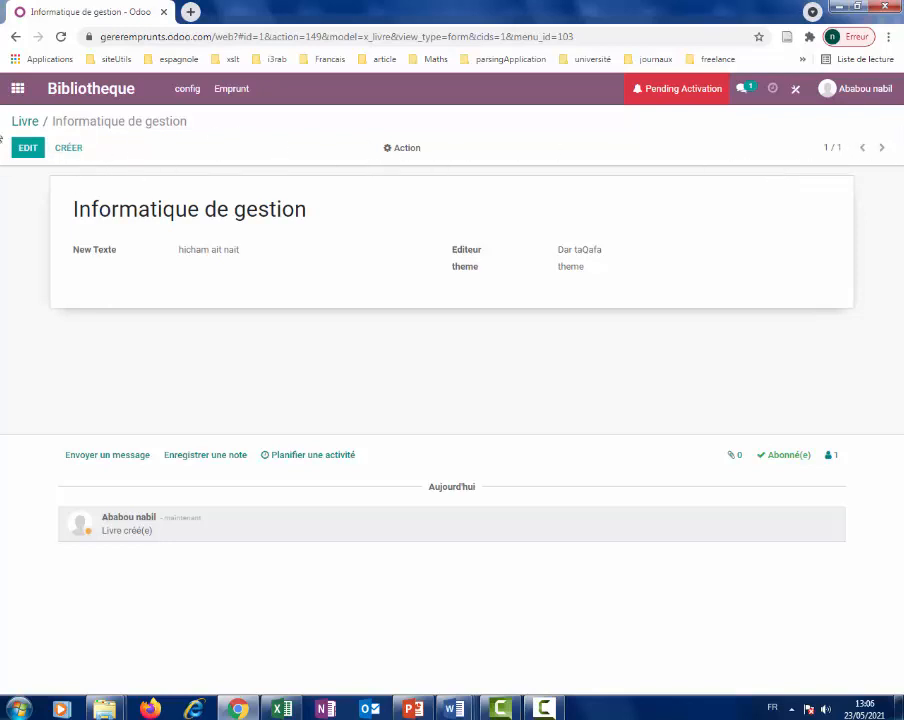
click(30, 123)
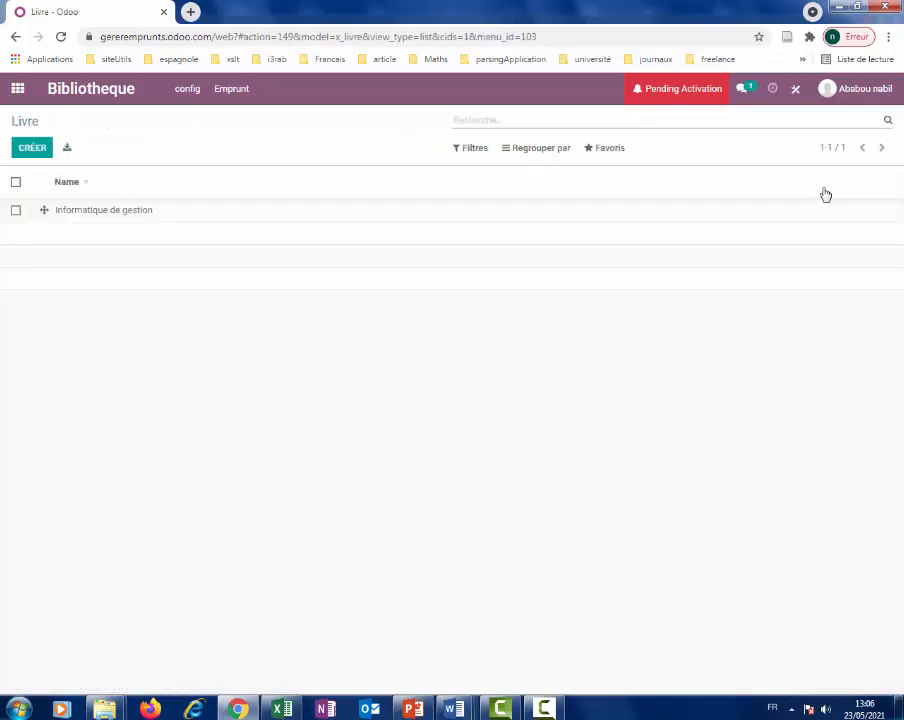
Check the Feuil2 book columns (title, publisher, theme) in Excel, then close the workbook.
click(282, 709)
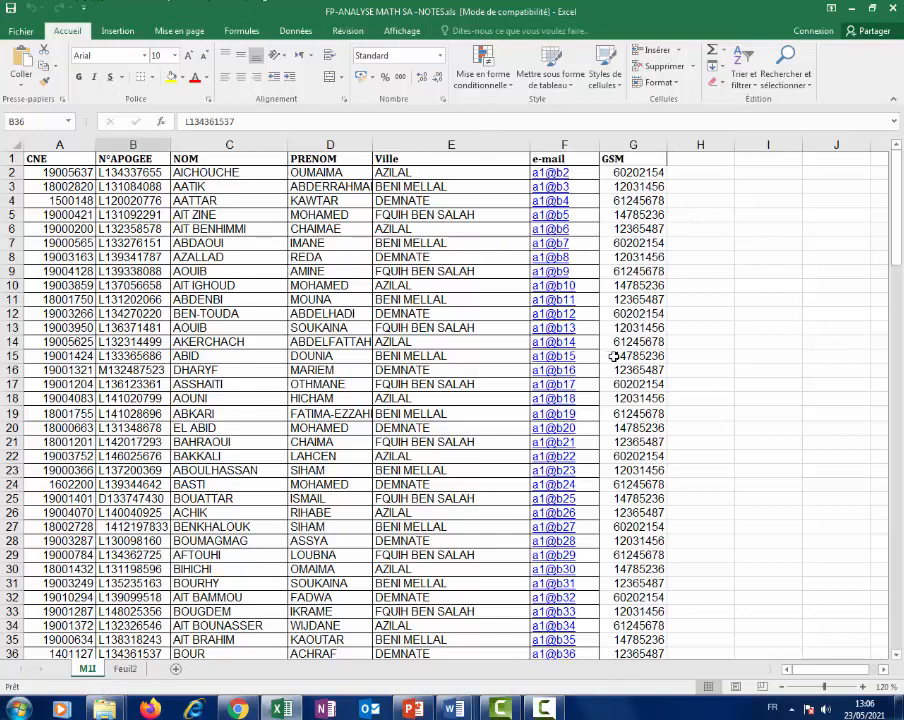
click(674, 360)
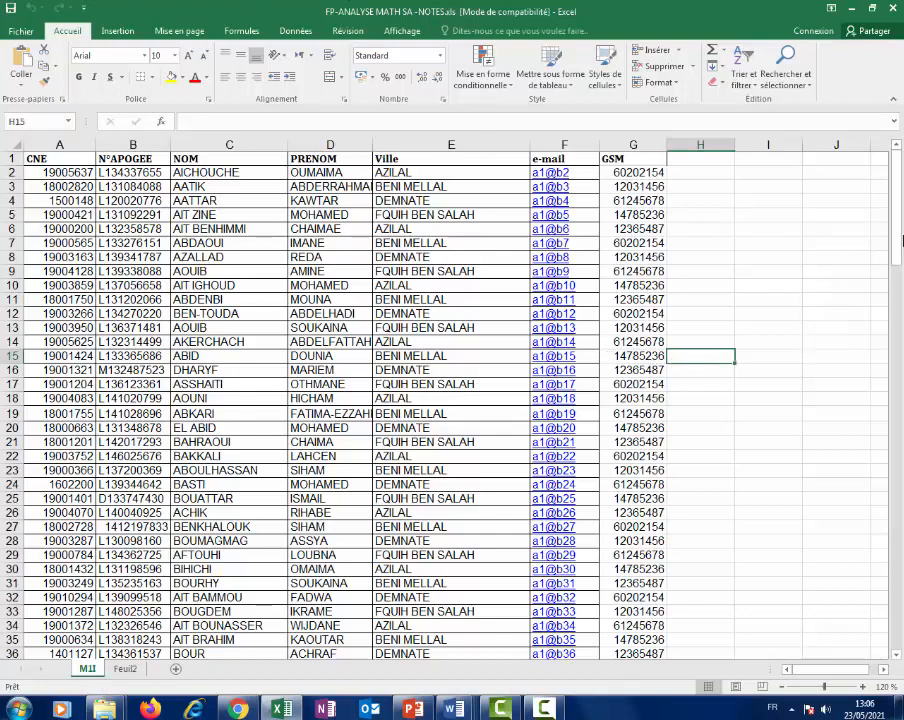
click(126, 669)
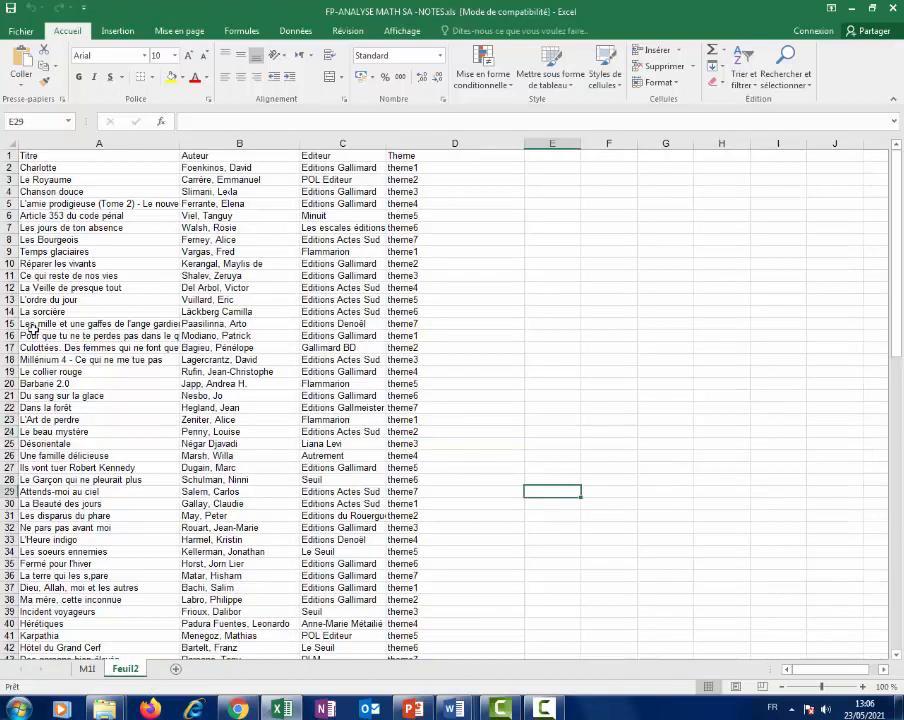
click(66, 263)
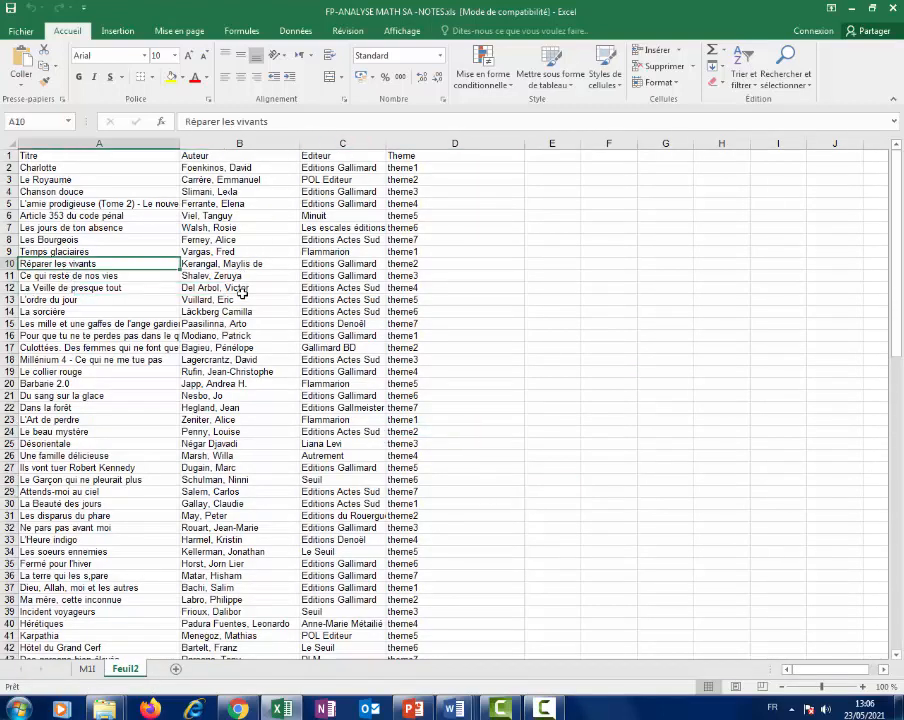
click(336, 253)
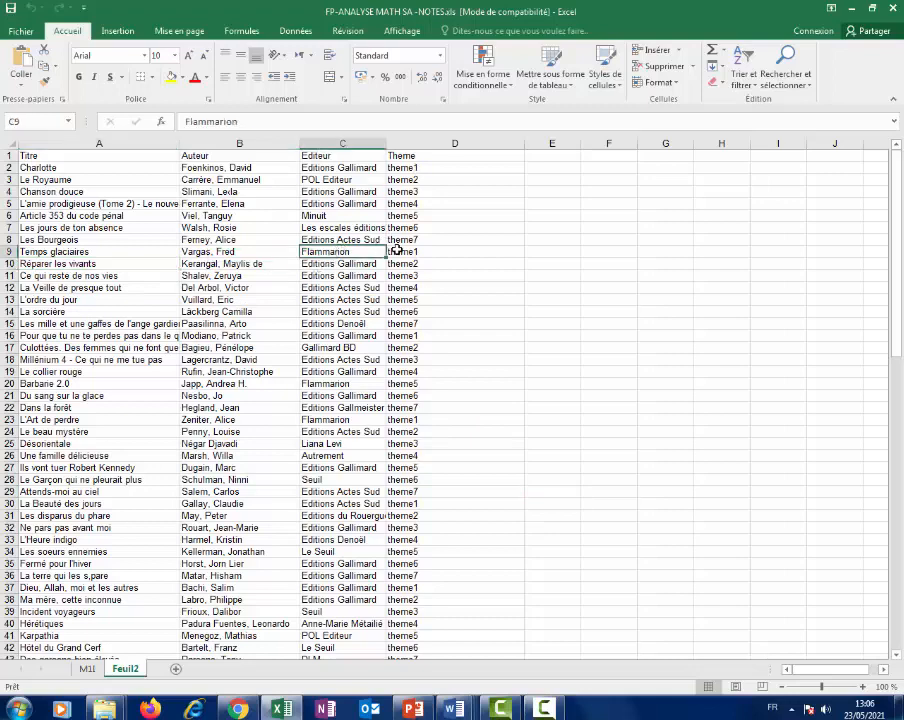
click(515, 251)
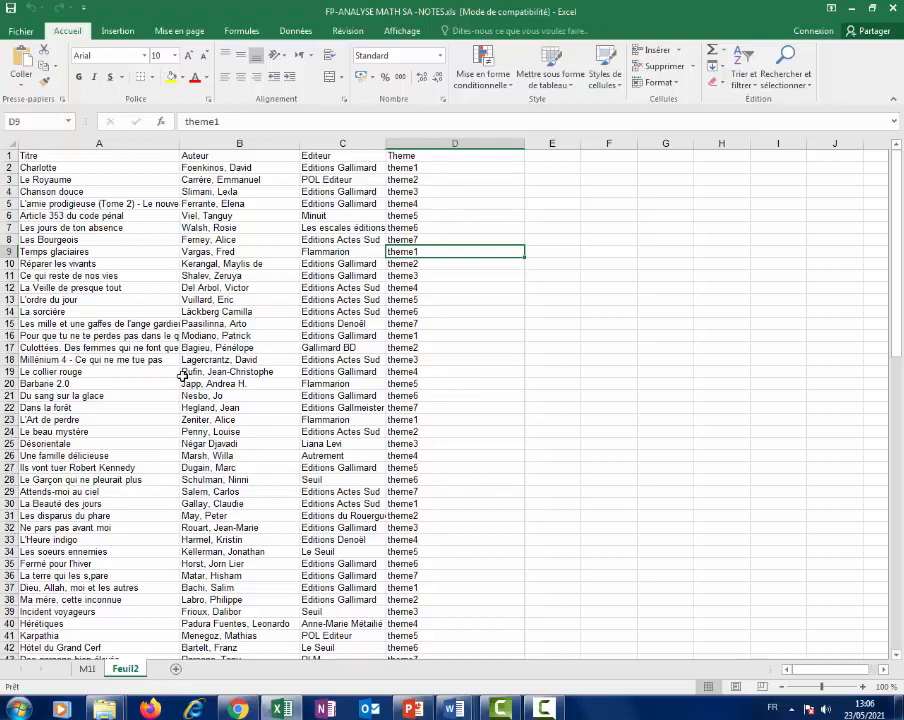
click(893, 11)
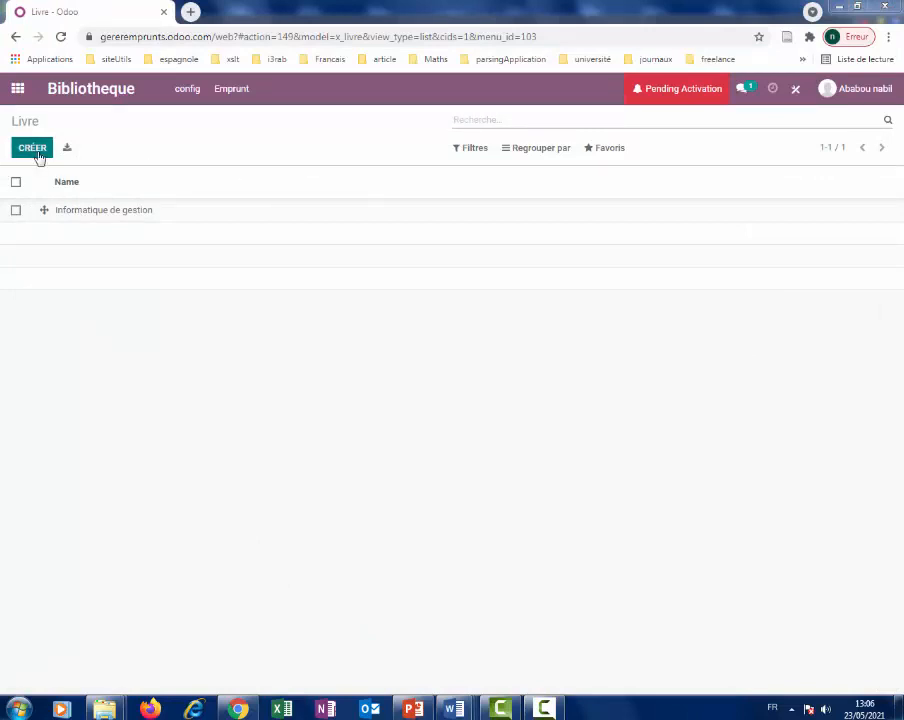
Start importing Livre records from a file via Favoris > Importer les enregistrements.
click(590, 148)
click(610, 199)
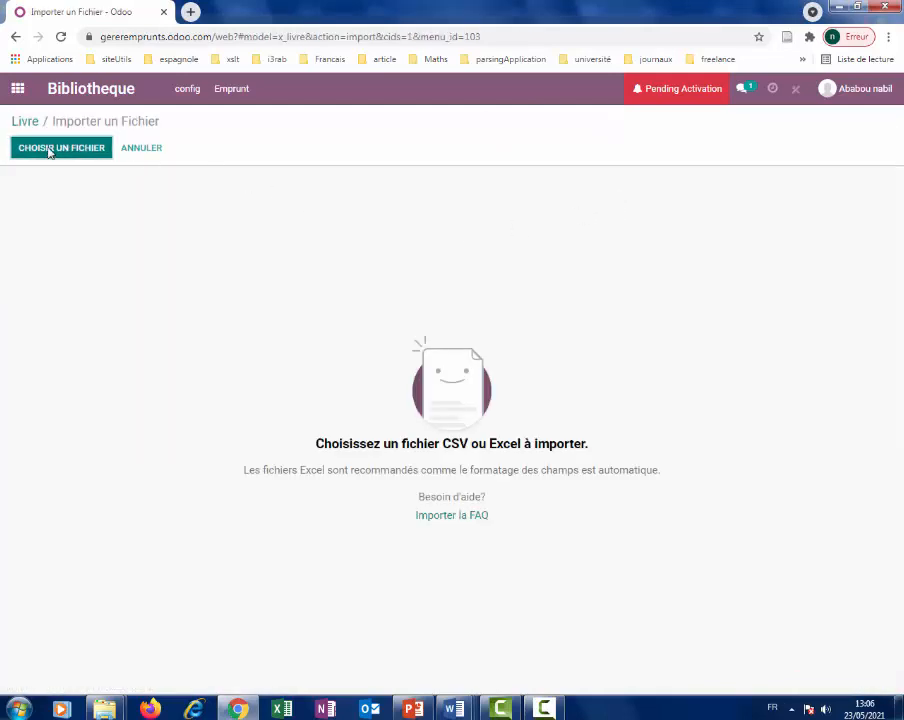
click(48, 149)
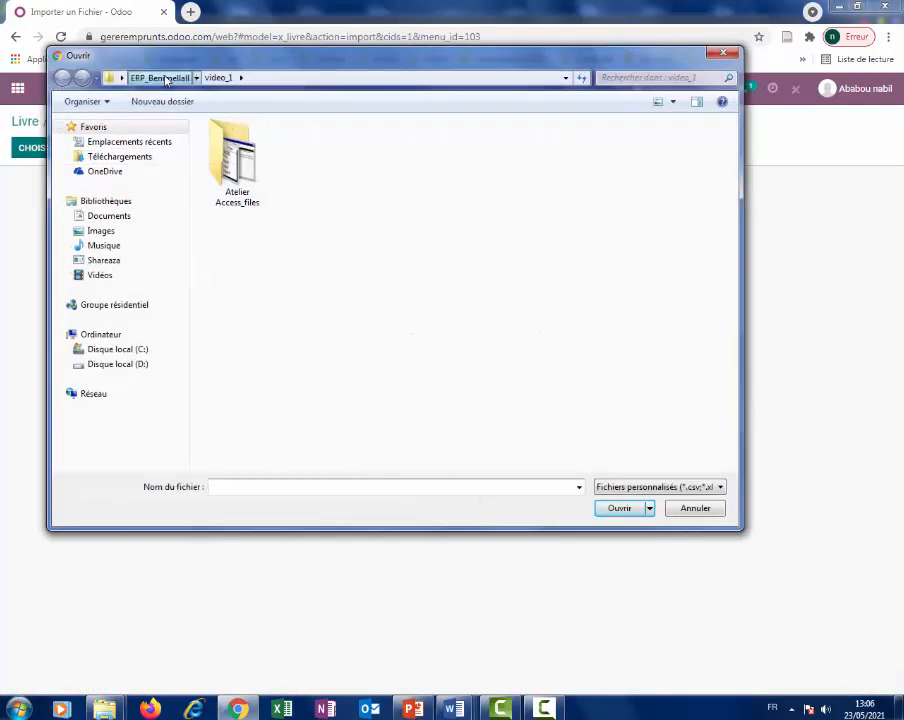
Load FP-ANALYSE MATH SA -NOTES.xls from the ERP_Benimellall folder into the import.
click(162, 77)
click(288, 246)
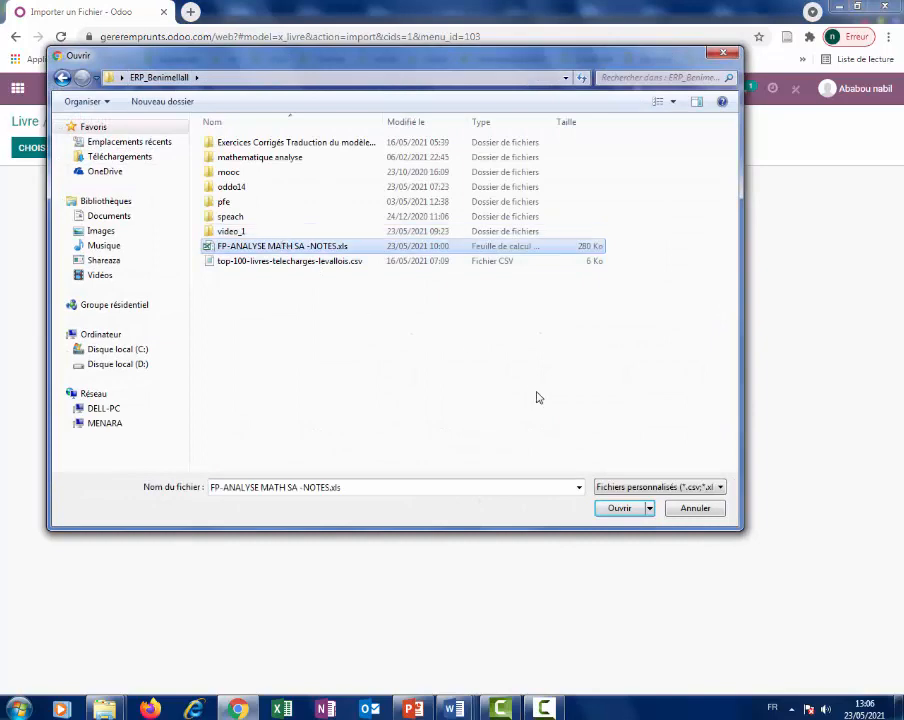
click(619, 508)
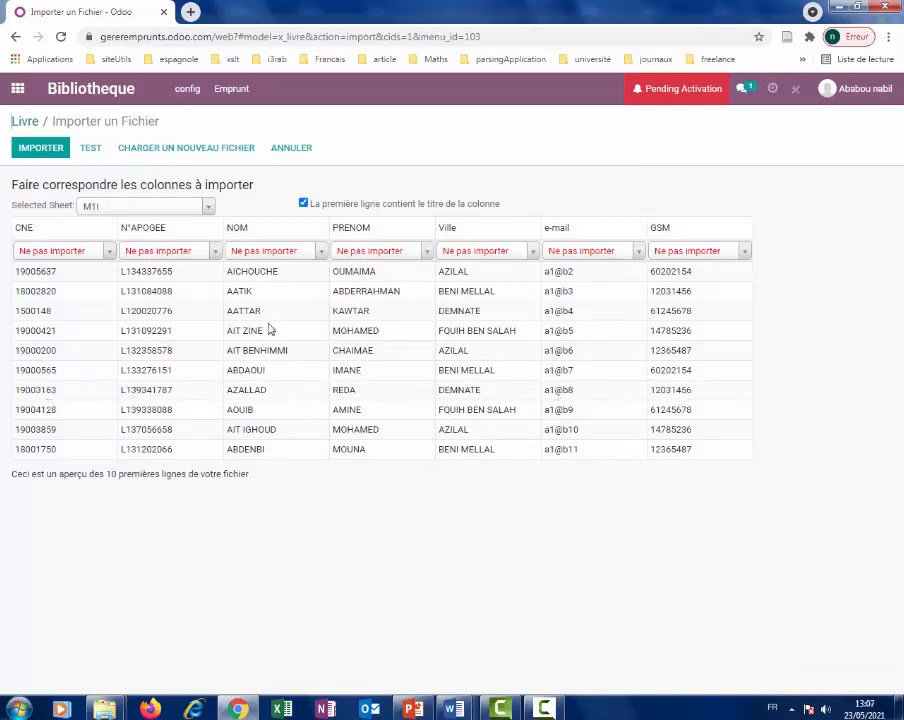
Select the Feuil2 sheet and map its Auteur column to New Texte.
click(209, 208)
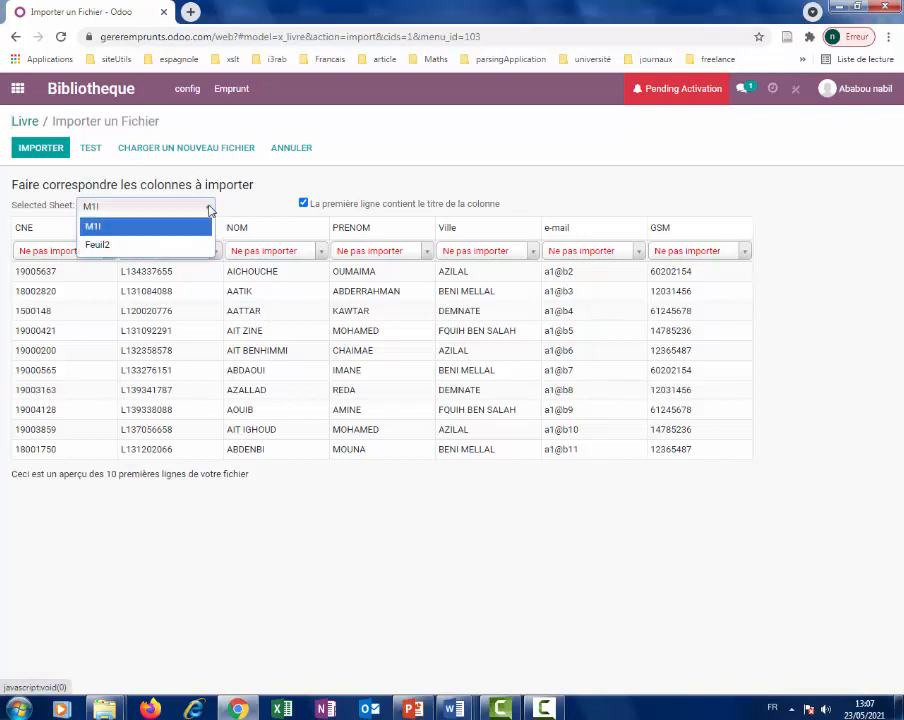
click(175, 245)
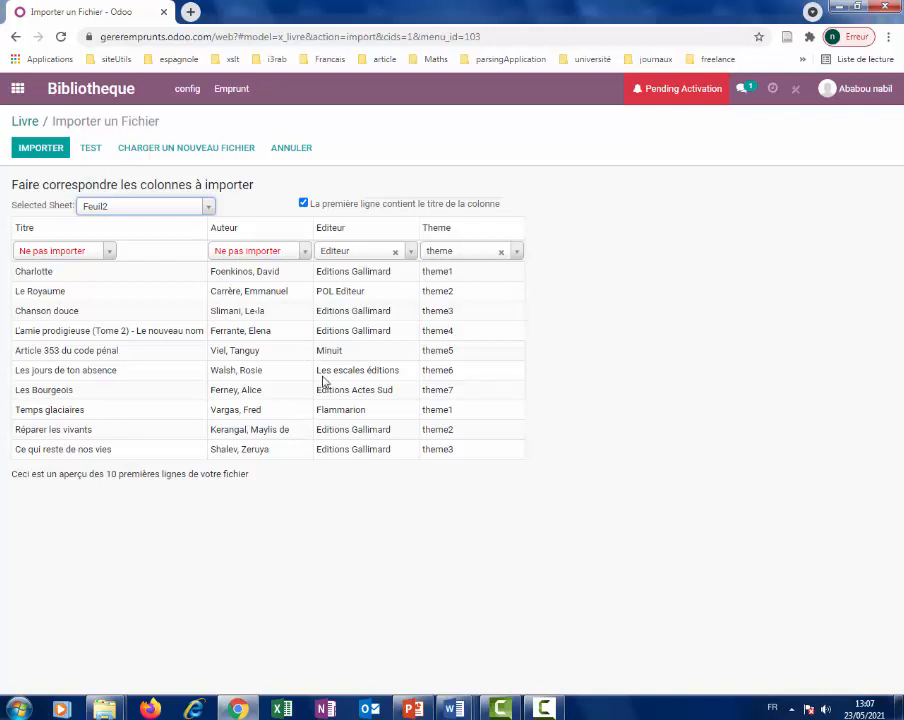
click(305, 252)
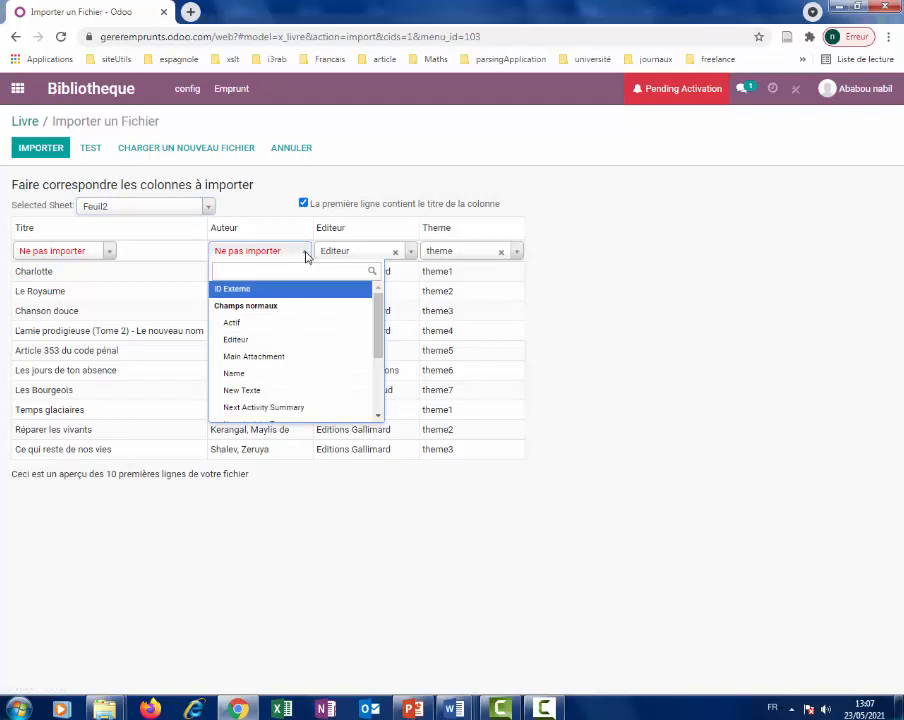
click(306, 254)
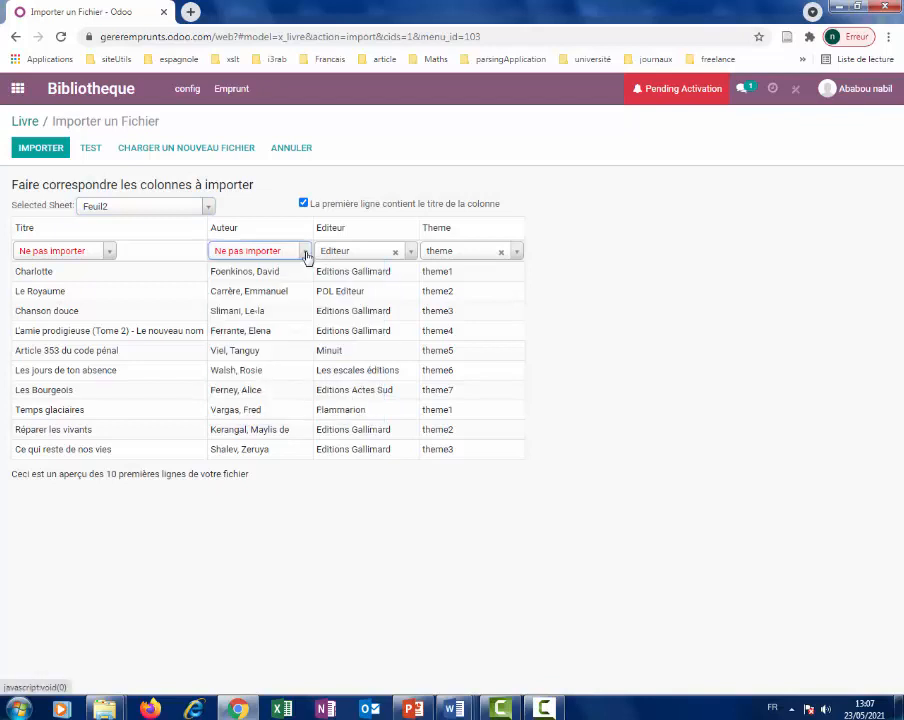
click(306, 253)
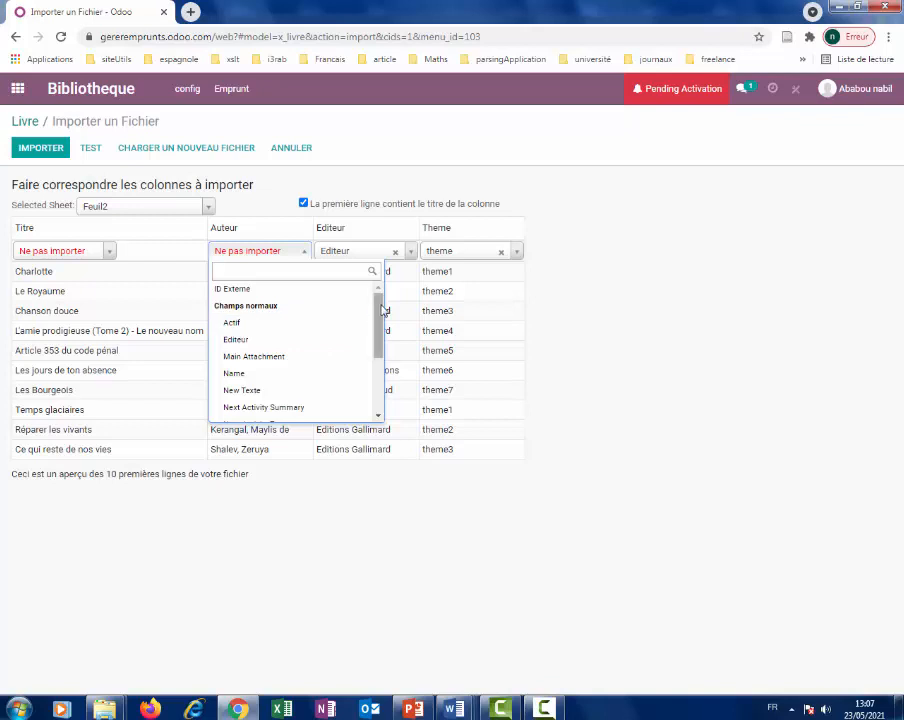
drag(383, 311, 365, 322)
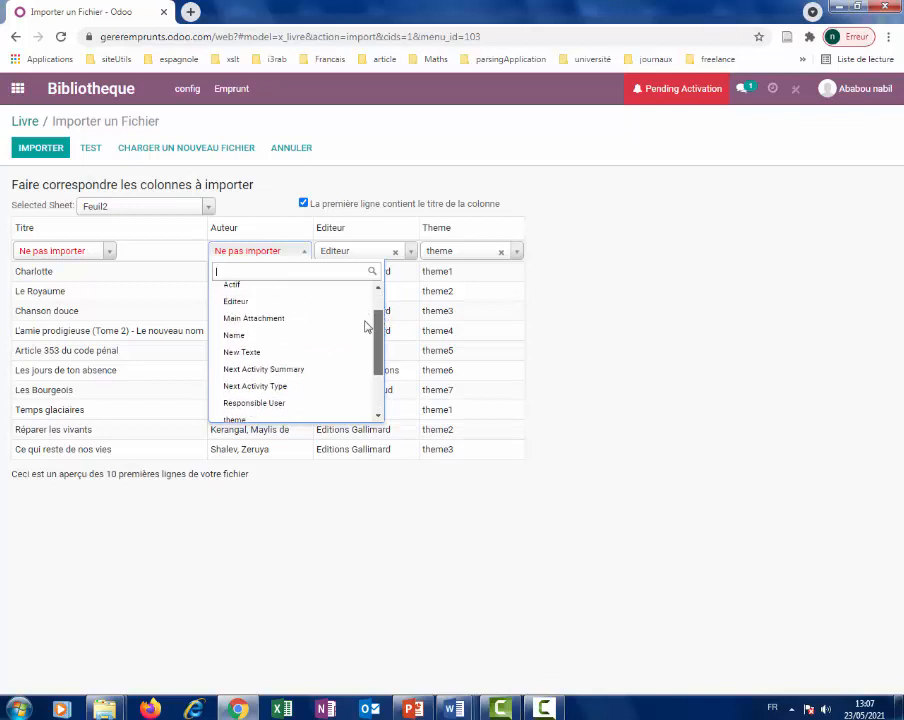
click(281, 357)
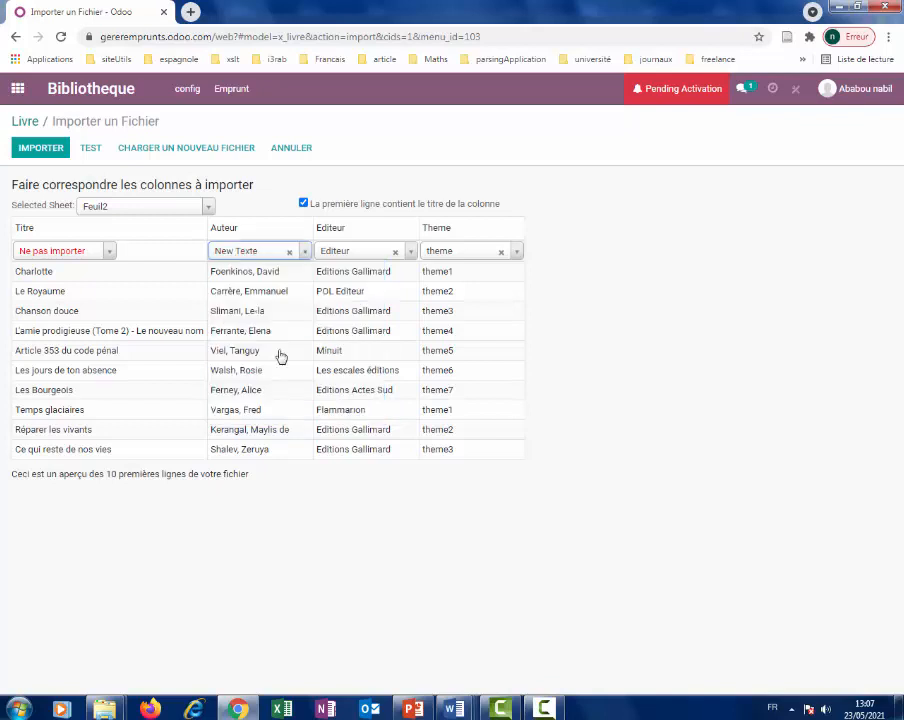
Map the Titre column to Name and import the 100 book rows.
click(110, 256)
click(108, 257)
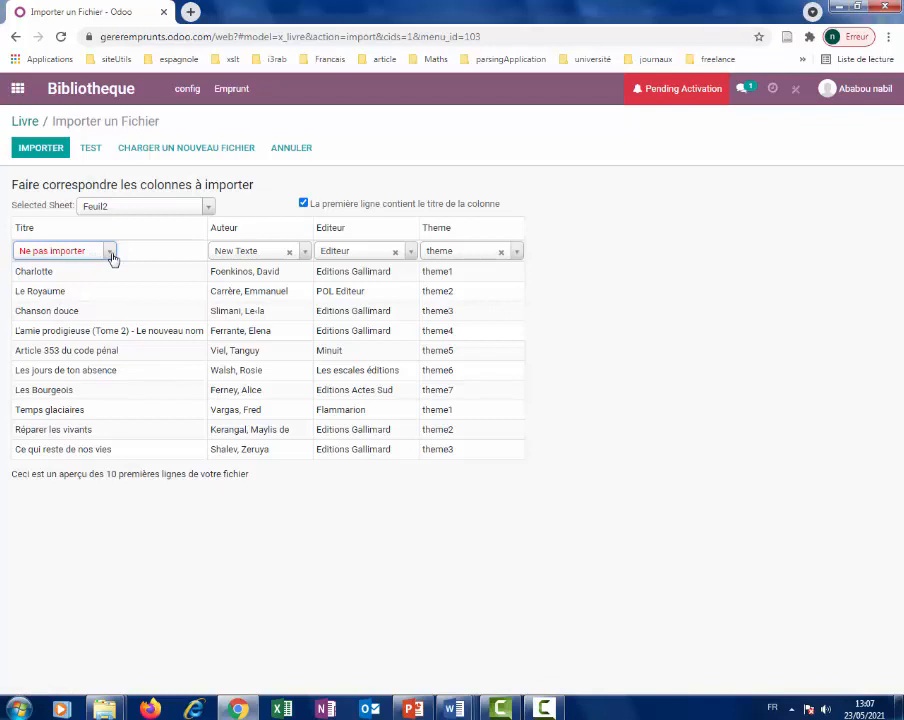
click(111, 256)
click(111, 256)
click(111, 256)
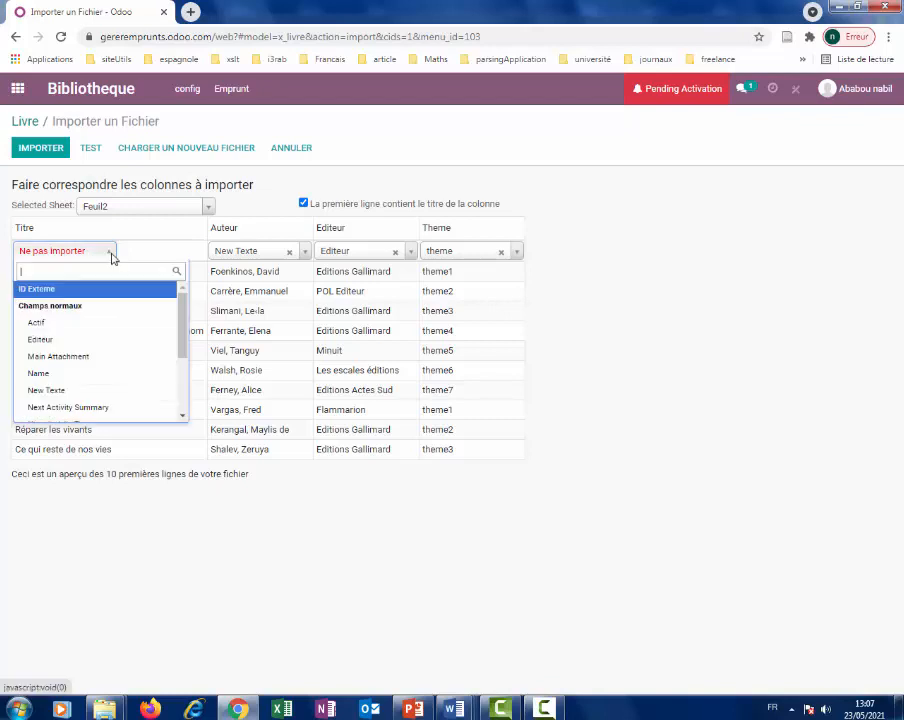
click(42, 373)
click(40, 148)
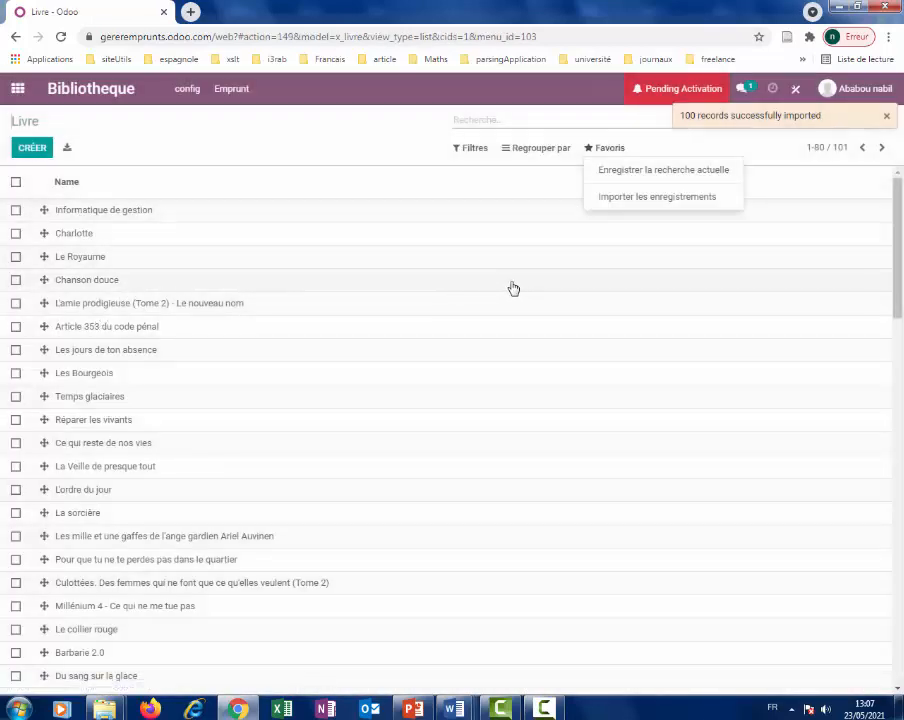
Dismiss the Favoris menu and open Studio on the Livre list of imported titles.
scroll(166, 255, down, 12)
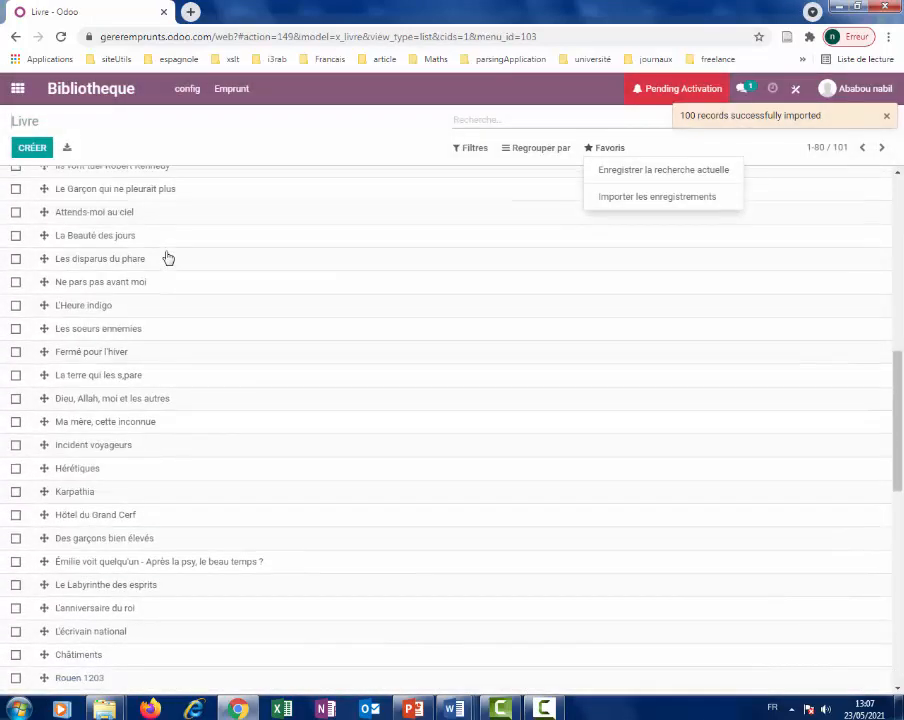
scroll(166, 255, up, 12)
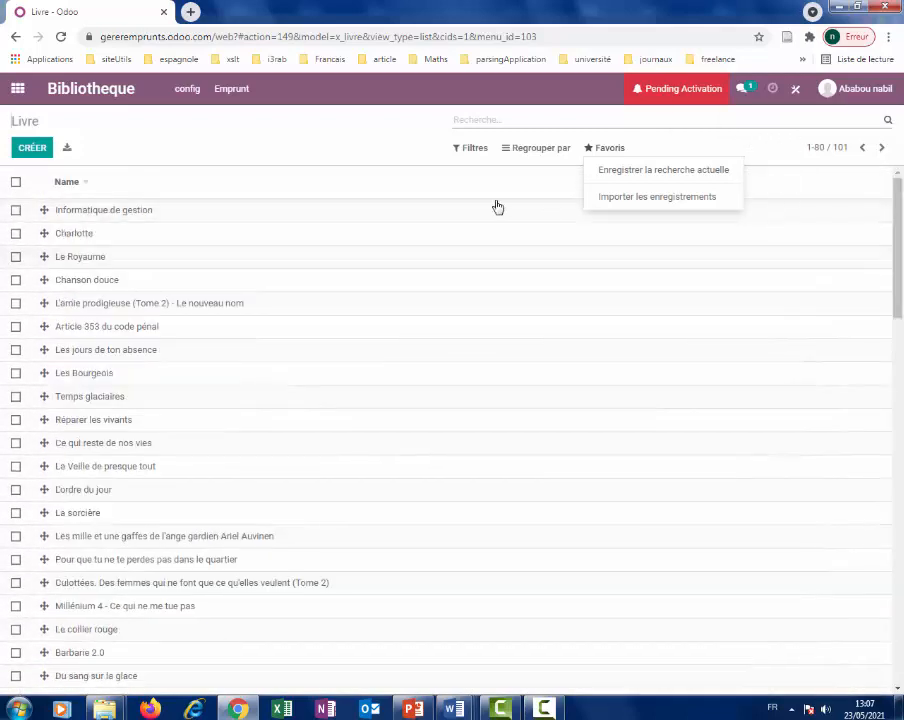
click(234, 148)
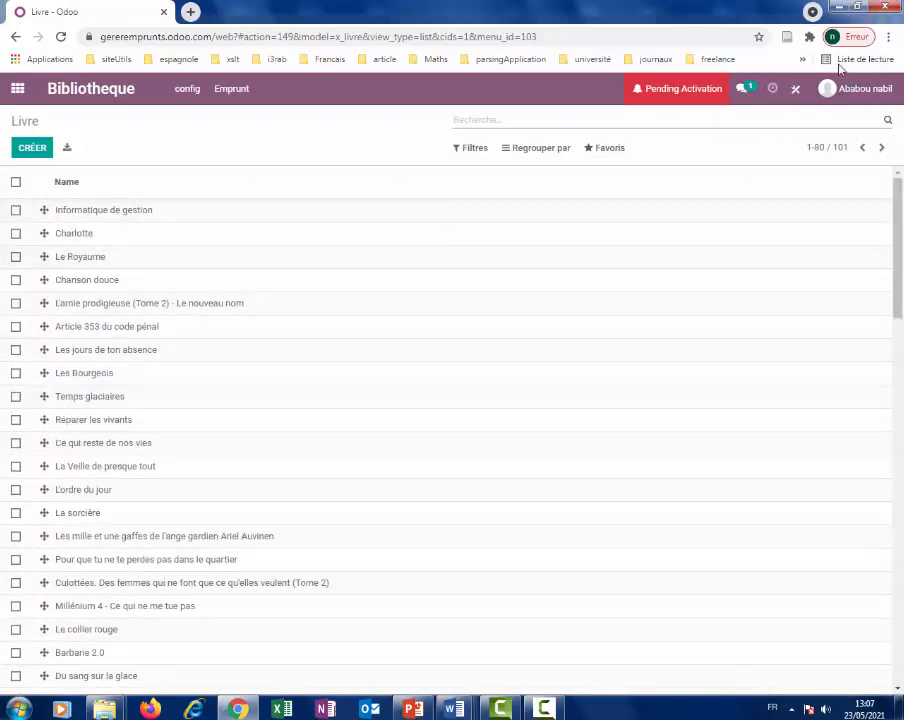
click(794, 90)
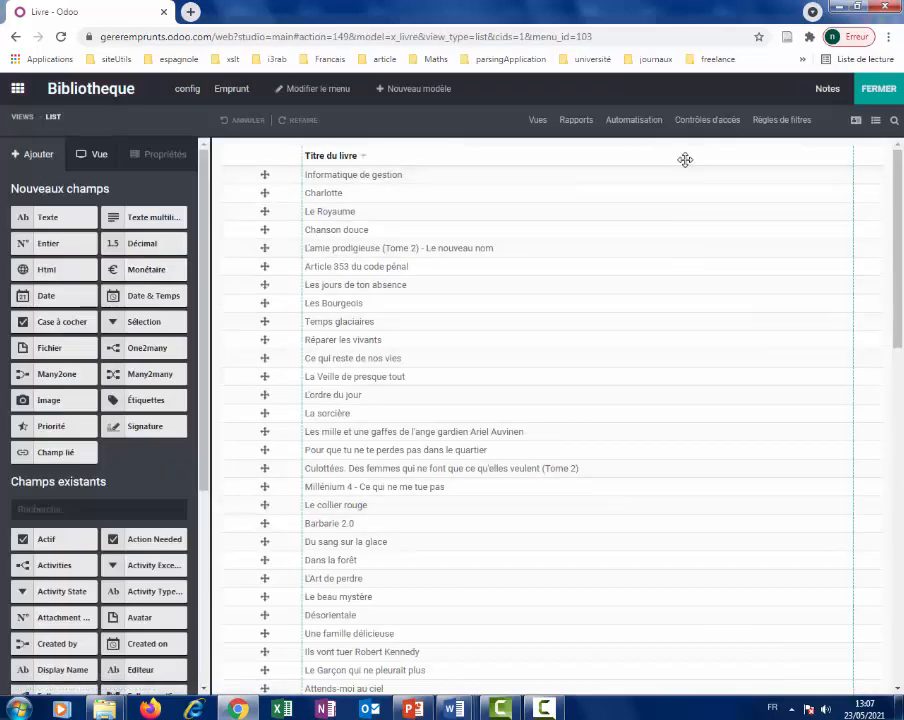
drag(202, 388, 183, 586)
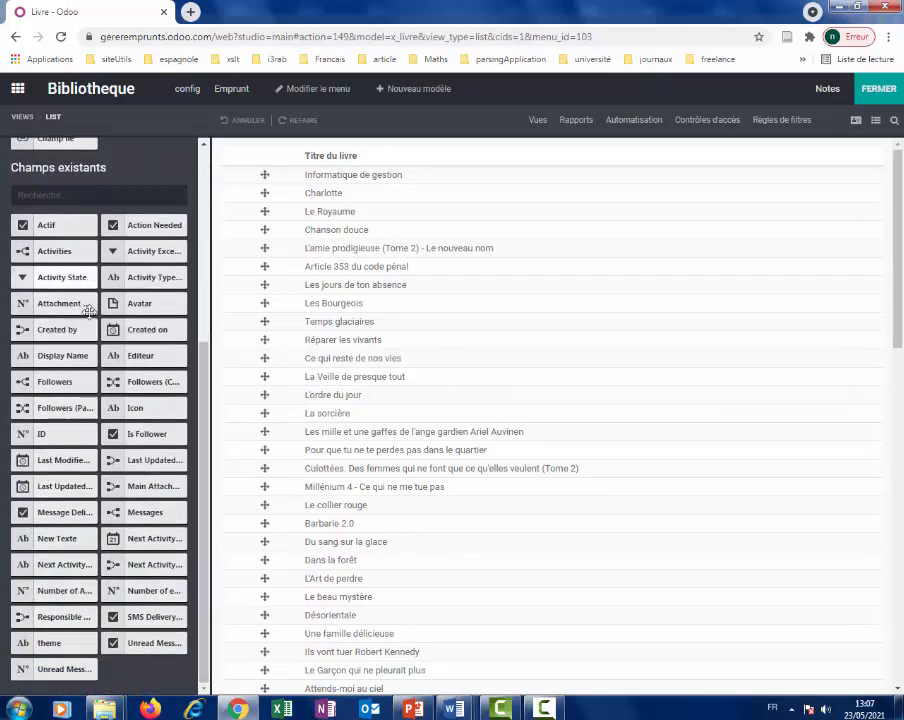
scroll(105, 478, up, 3)
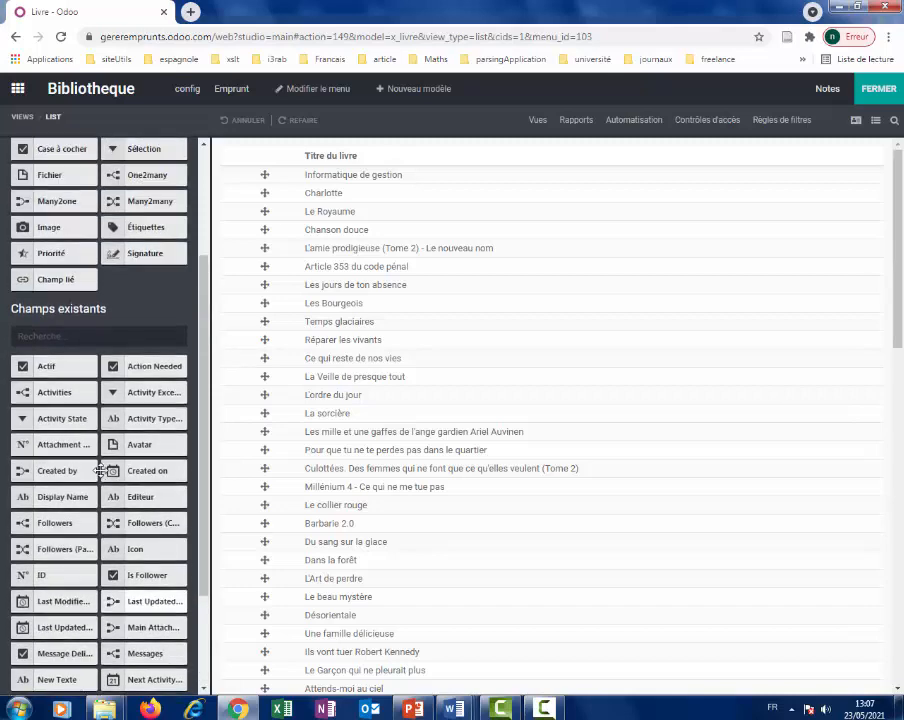
scroll(100, 470, down, 3)
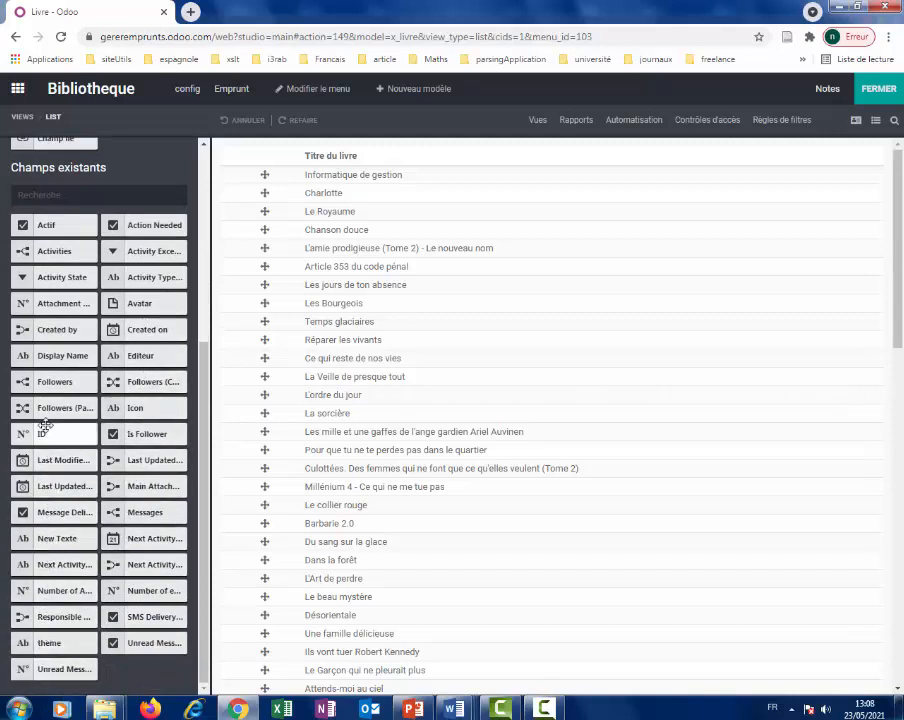
scroll(48, 410, up, 5)
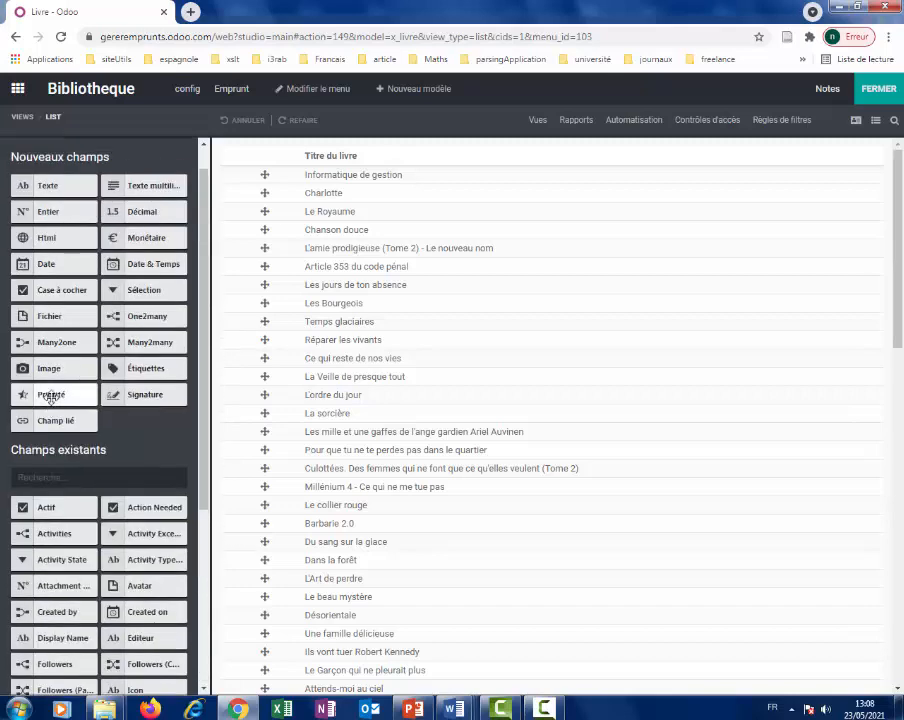
scroll(50, 397, down, 5)
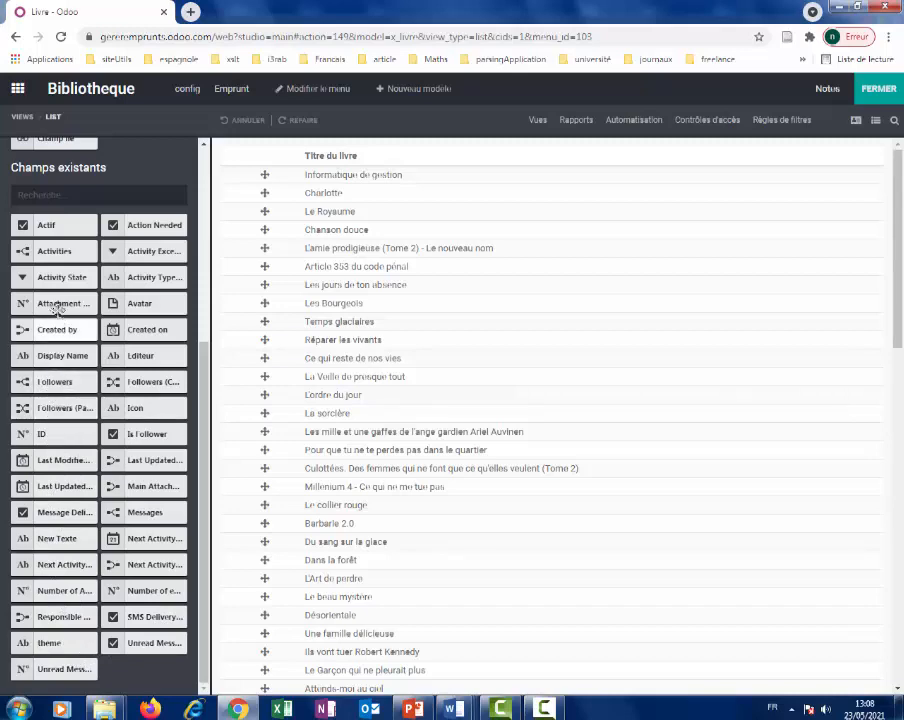
scroll(75, 249, up, 3)
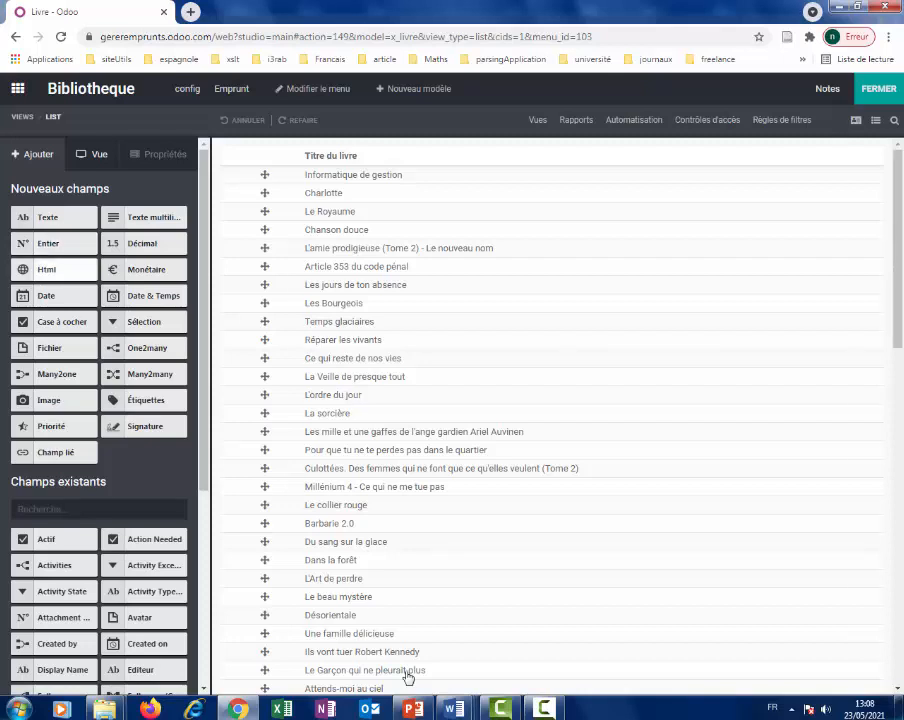
click(548, 709)
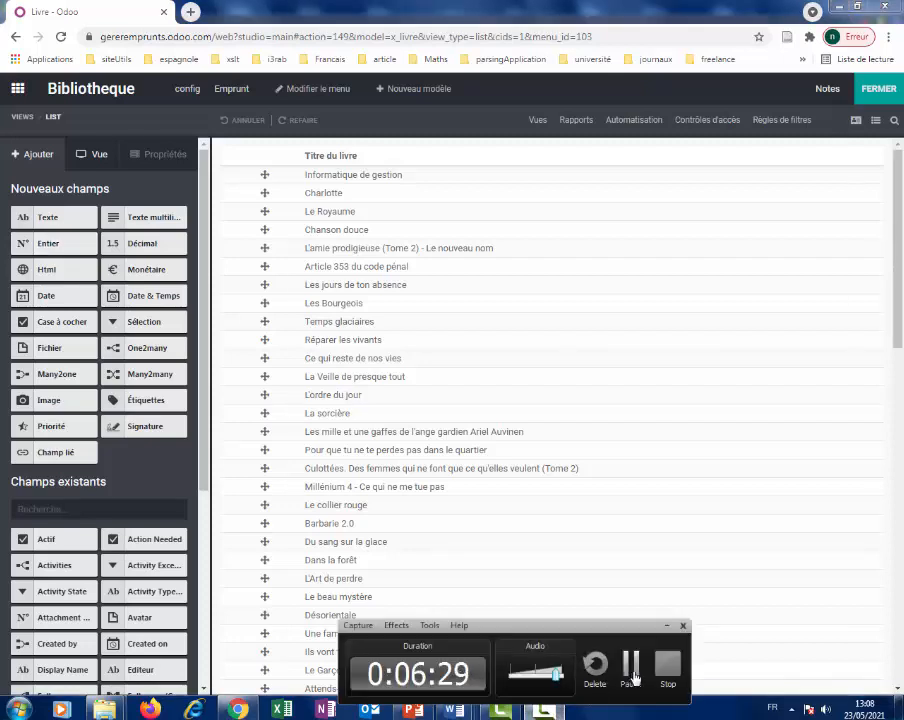
click(631, 680)
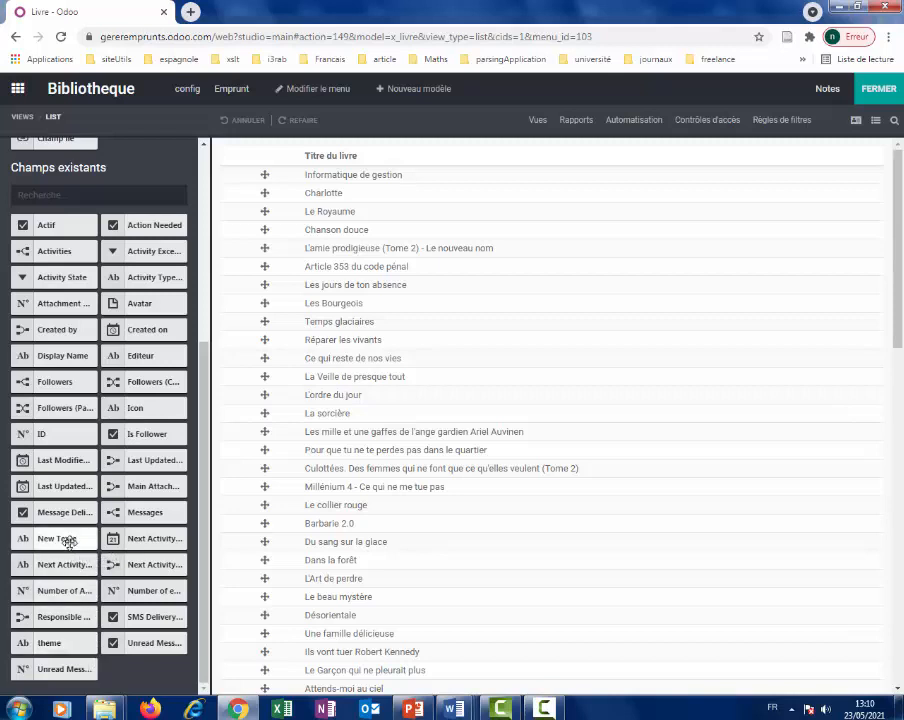
Add New Texte and Editeur columns beside the titles in the Livre list, then close Studio.
drag(68, 541, 823, 157)
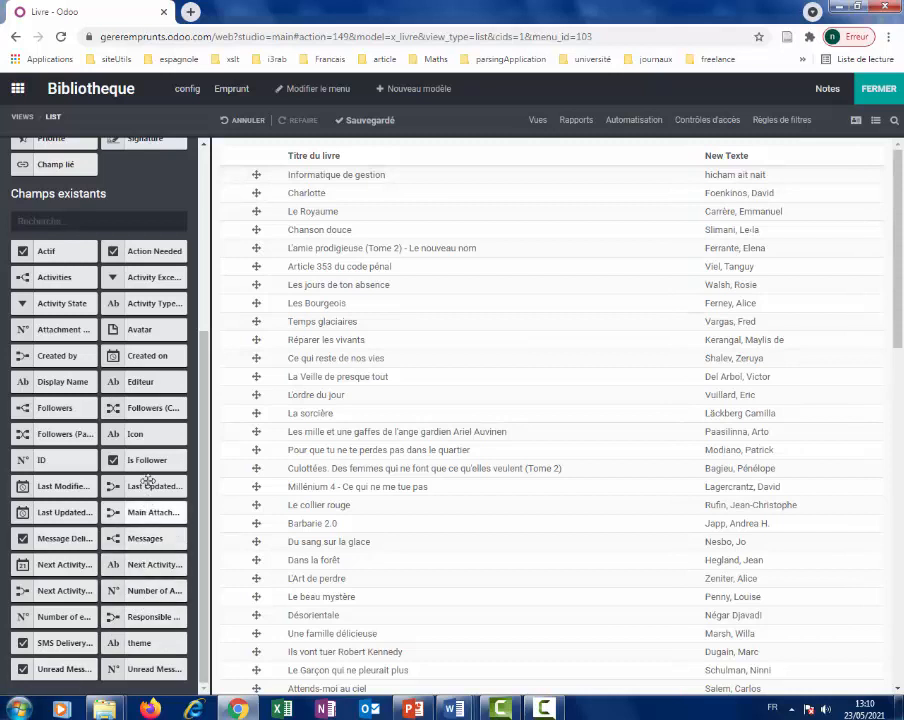
drag(157, 384, 876, 164)
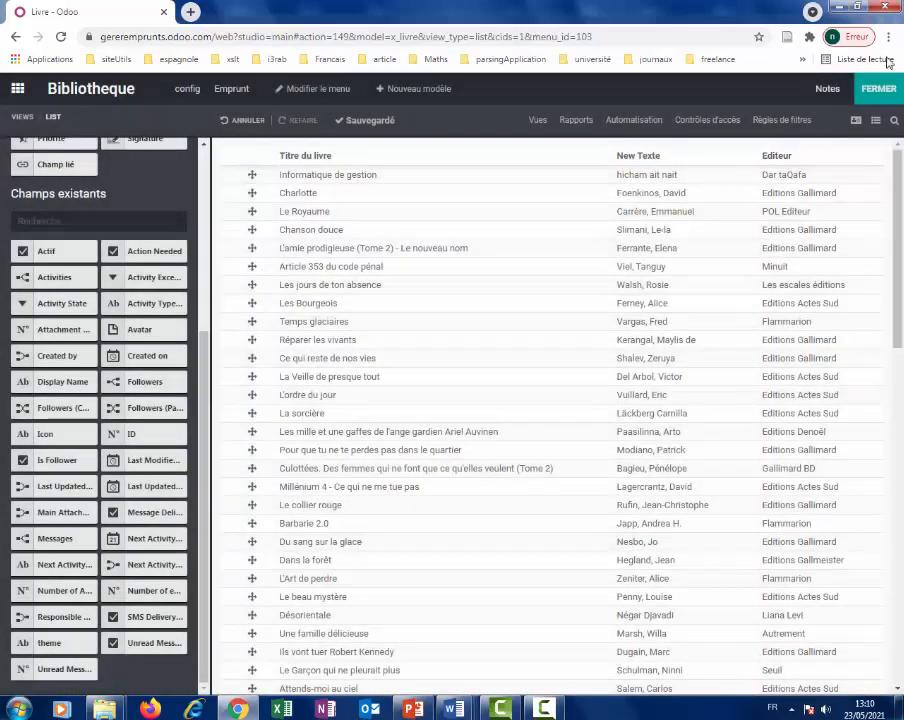
click(882, 89)
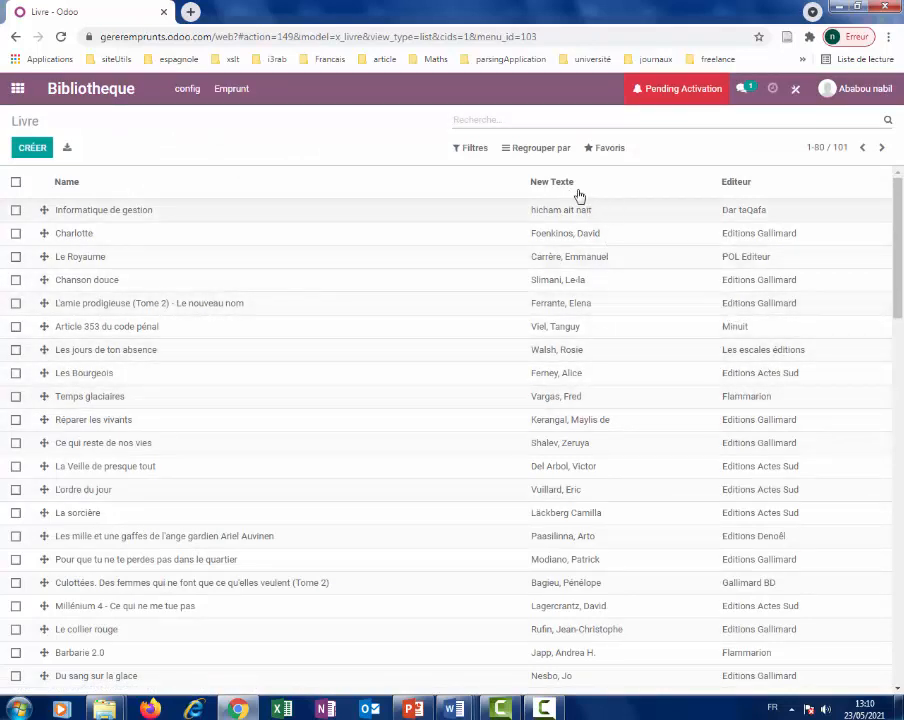
In Studio's Livre form editor, rename the New Texte field's label to 'Auteur' and close Studio.
click(796, 93)
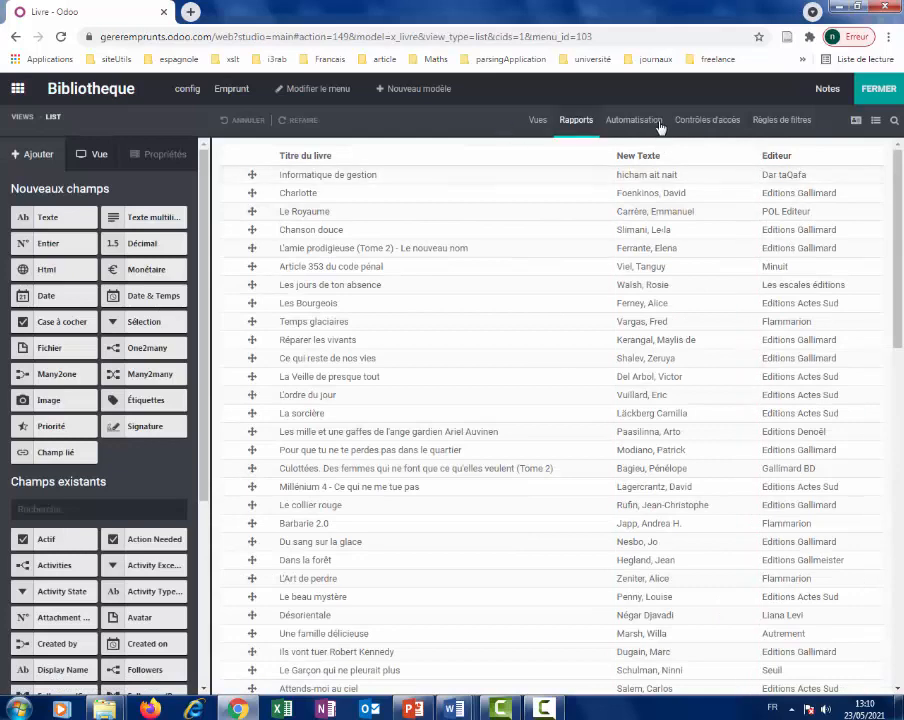
click(856, 121)
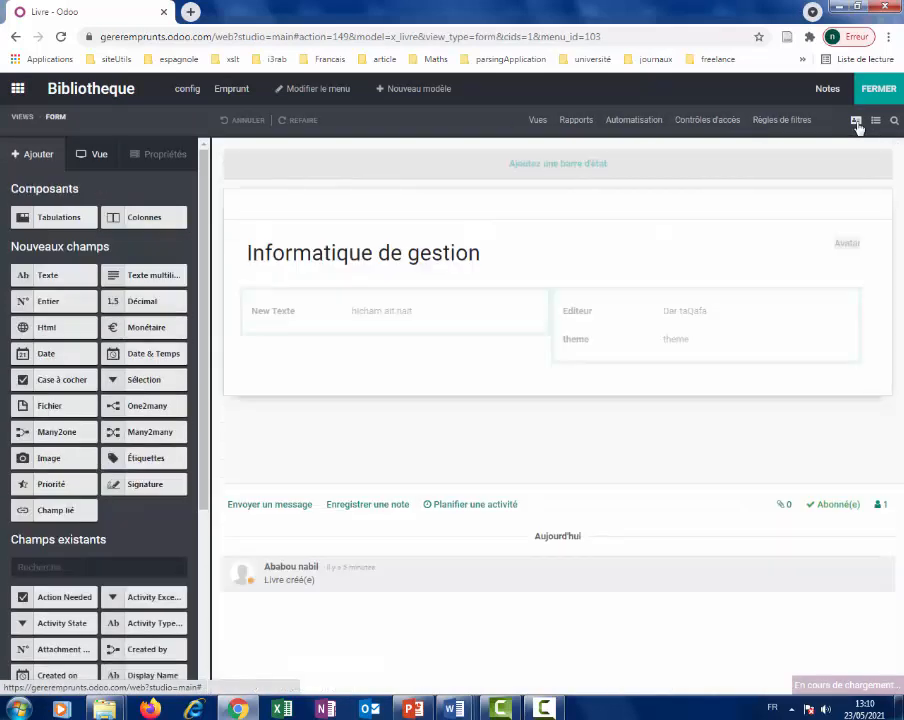
click(257, 312)
drag(262, 312, 211, 246)
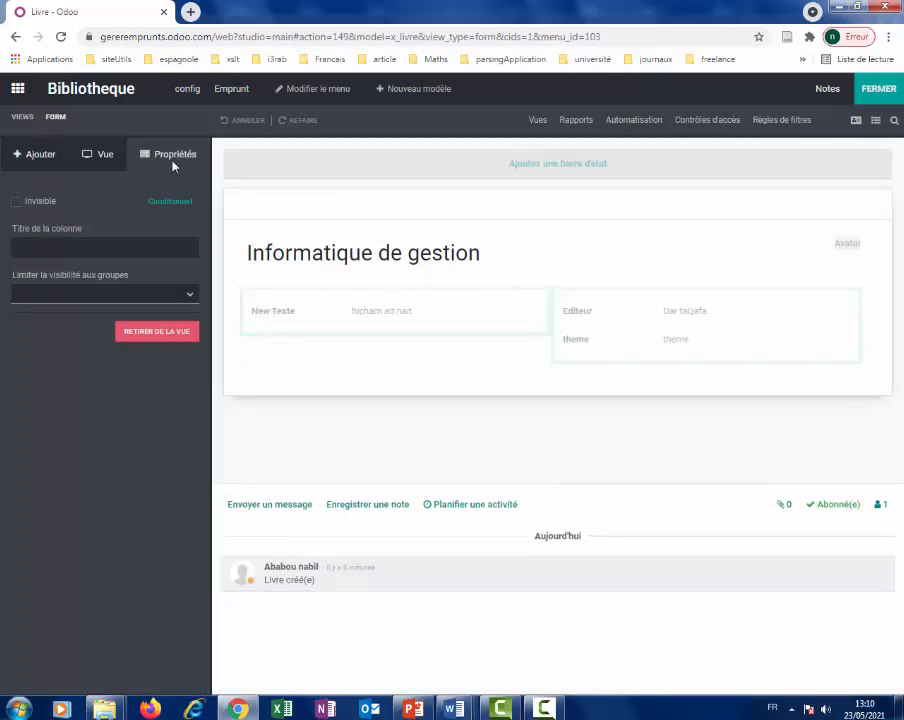
click(270, 310)
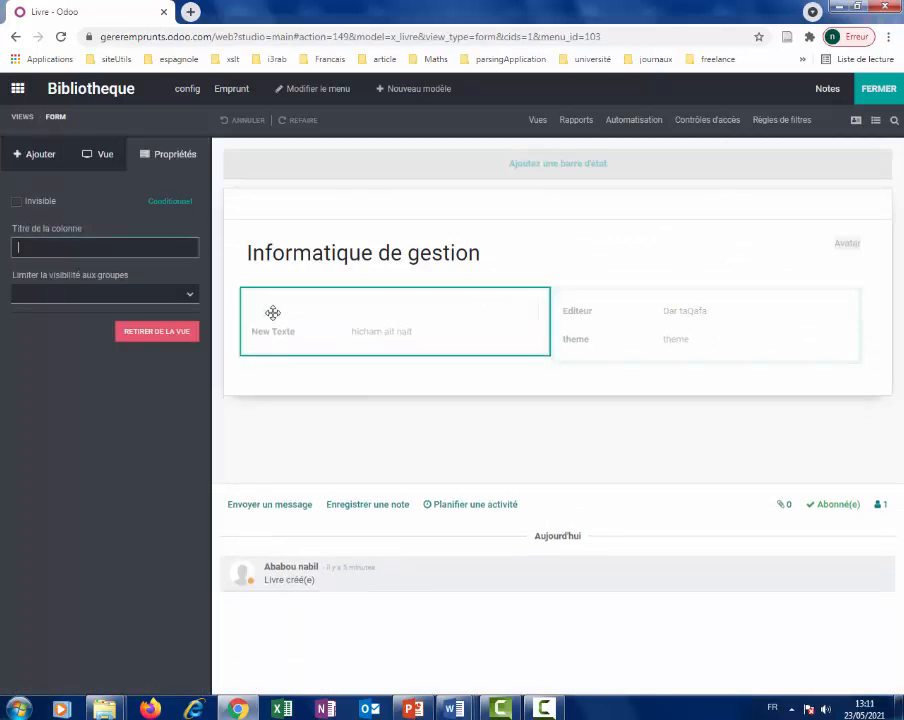
click(270, 314)
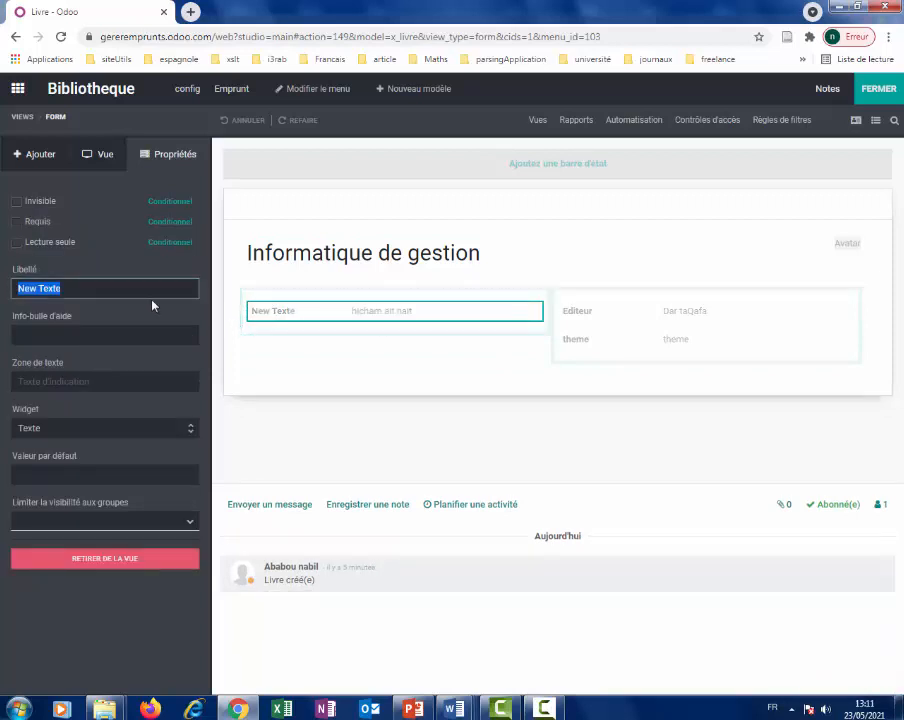
text(aute)
key(BackSpace)
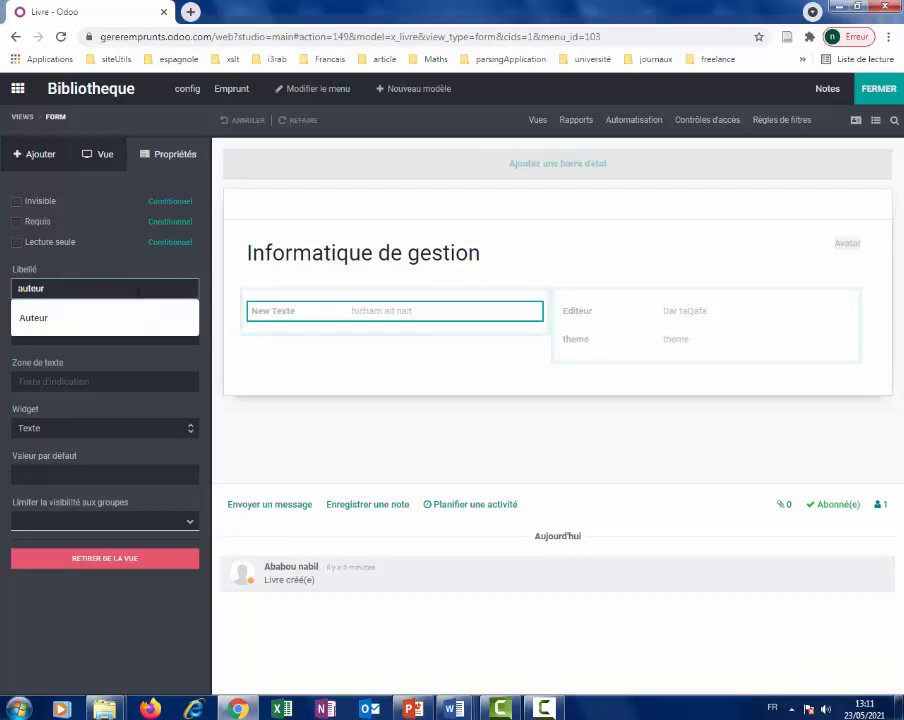
click(114, 316)
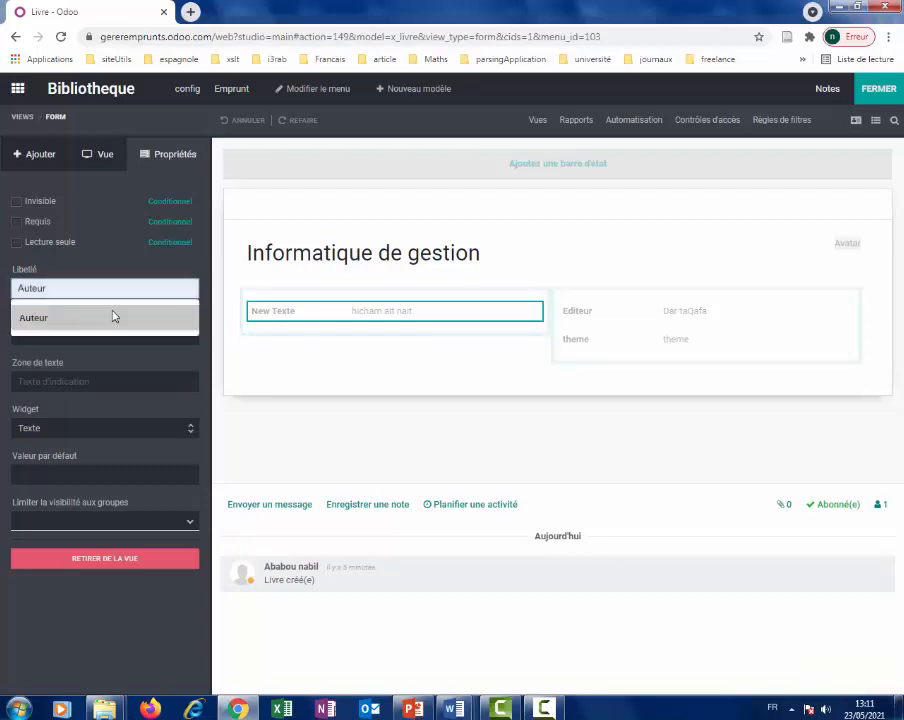
click(878, 90)
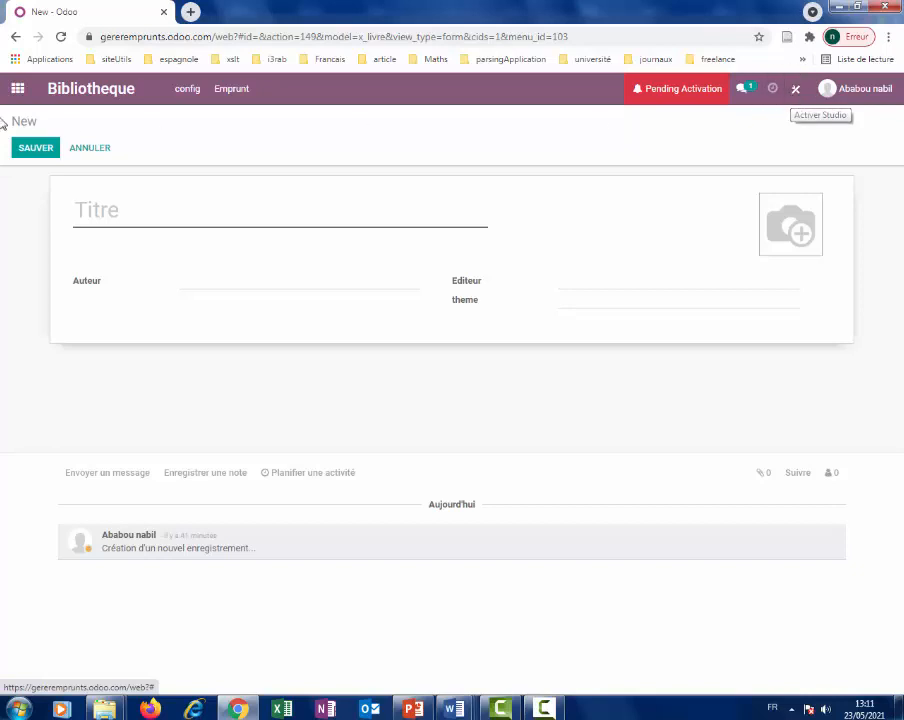
Open the Livre book list (Titre du livre, Auteur, Editeur) in Studio.
click(195, 92)
click(197, 135)
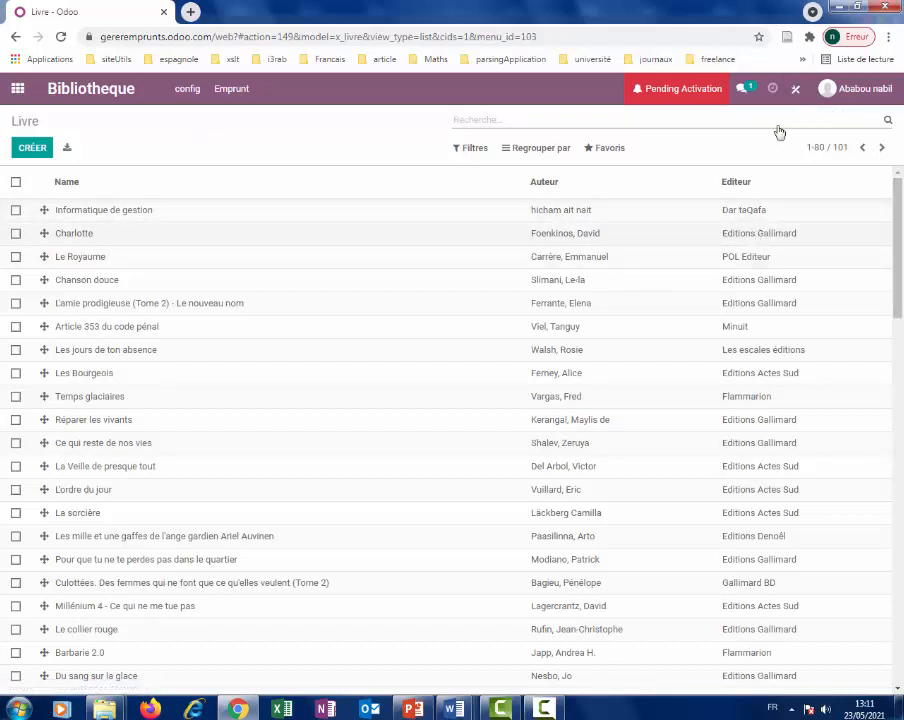
click(794, 91)
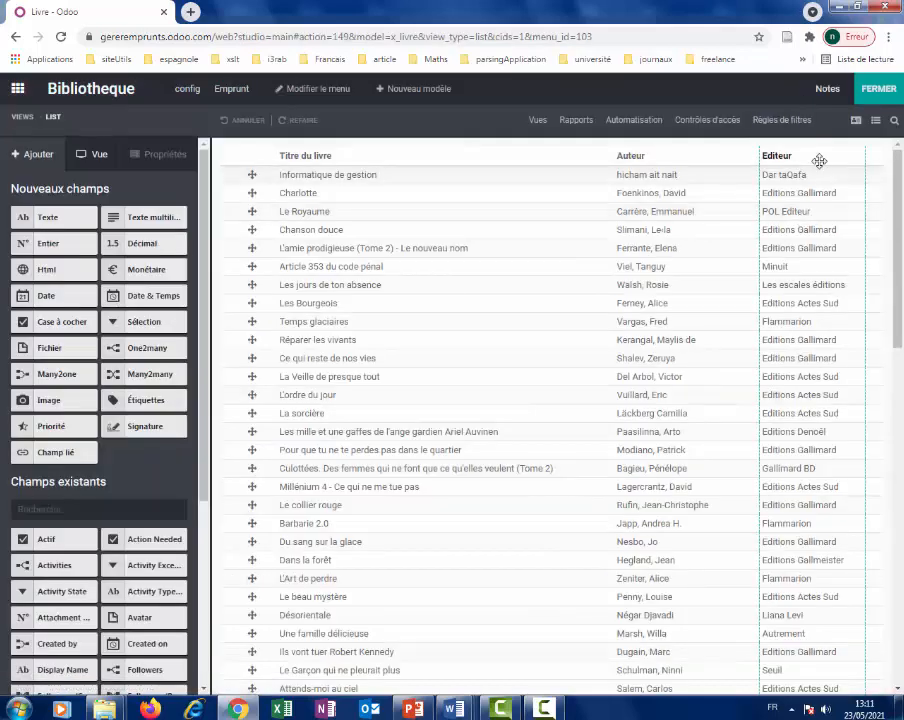
Activate a Kanban view for the books, close Studio and minimize the browser.
click(538, 120)
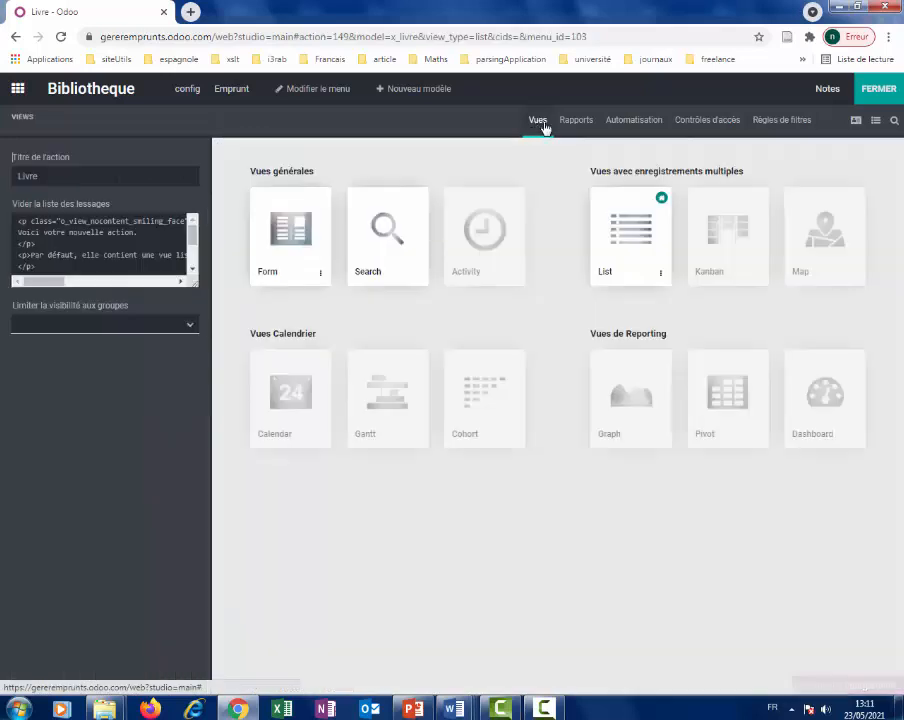
click(715, 257)
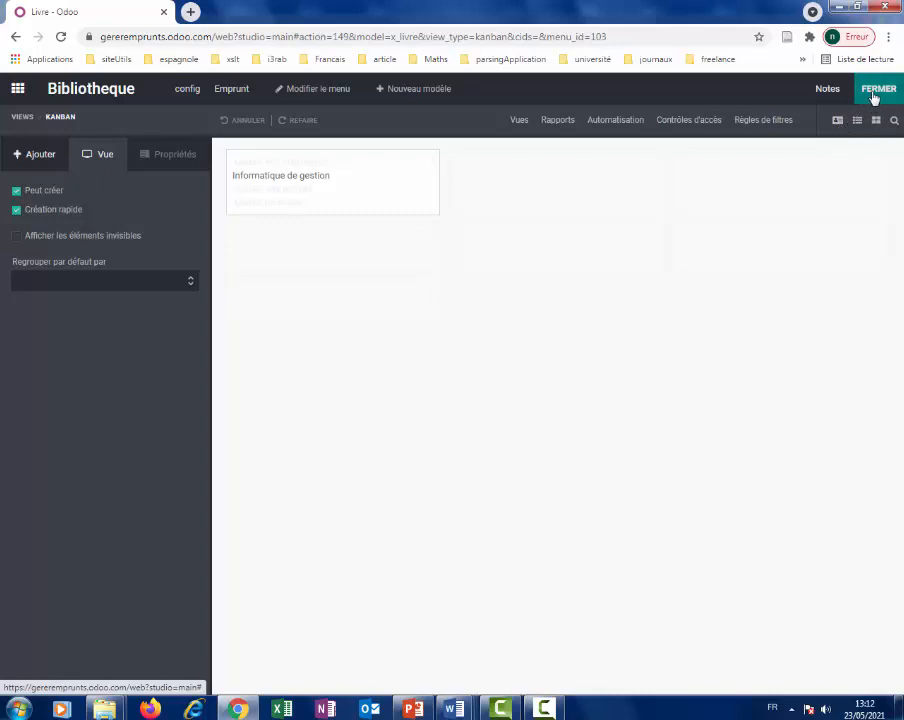
click(873, 92)
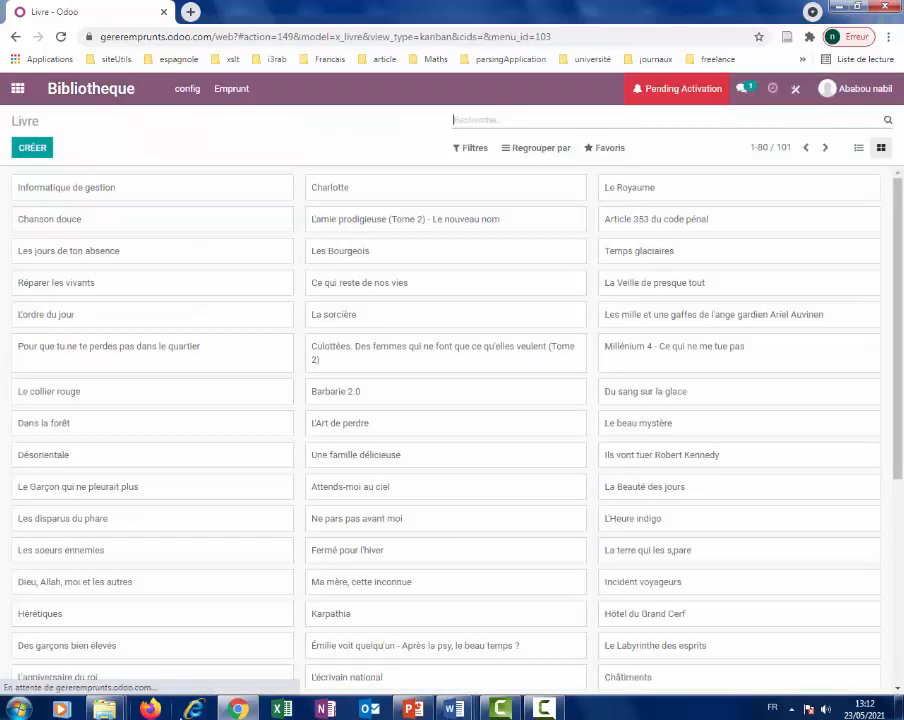
click(237, 709)
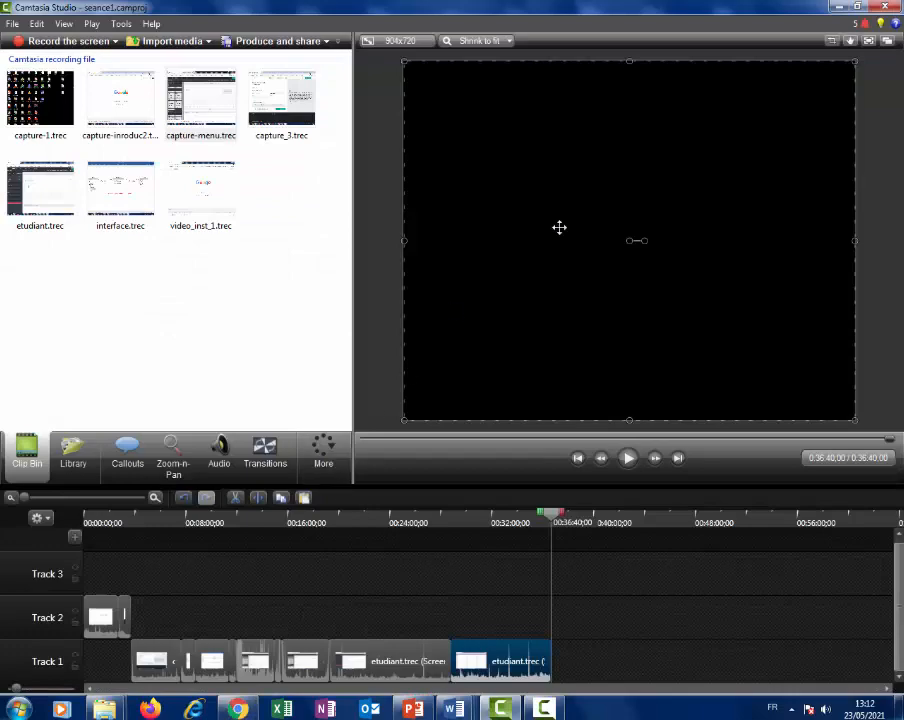
Restore the browser and search Google for 'la première de couverture' in a new tab.
click(838, 6)
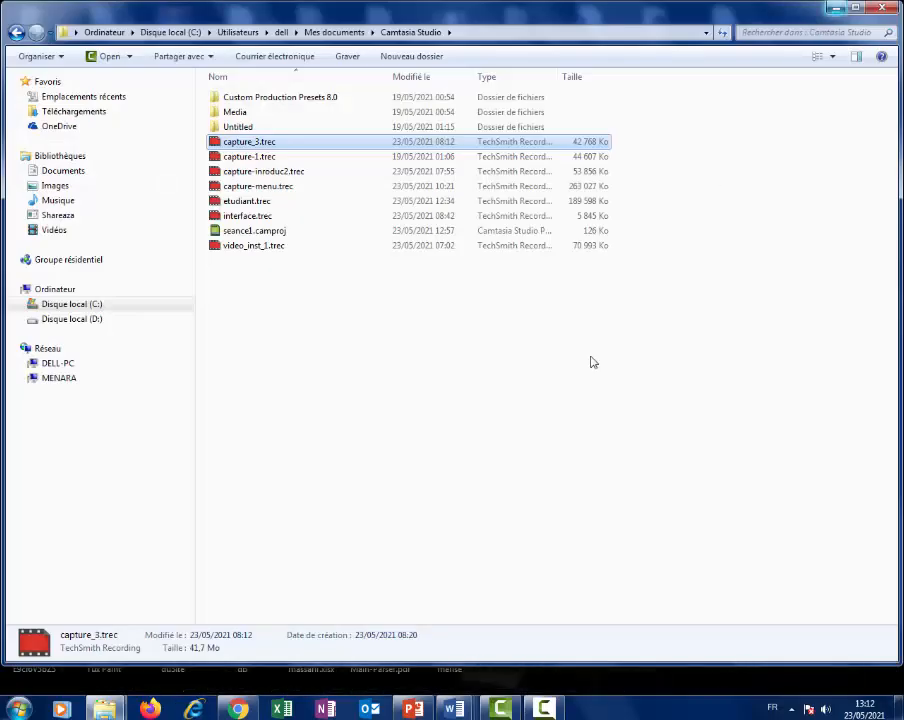
click(237, 709)
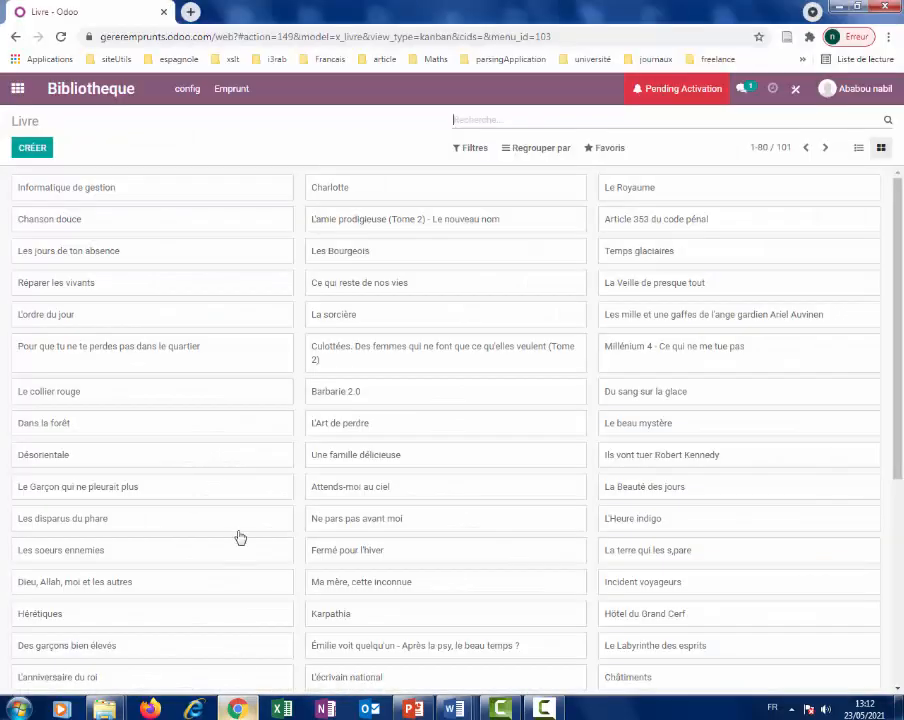
click(190, 12)
click(196, 38)
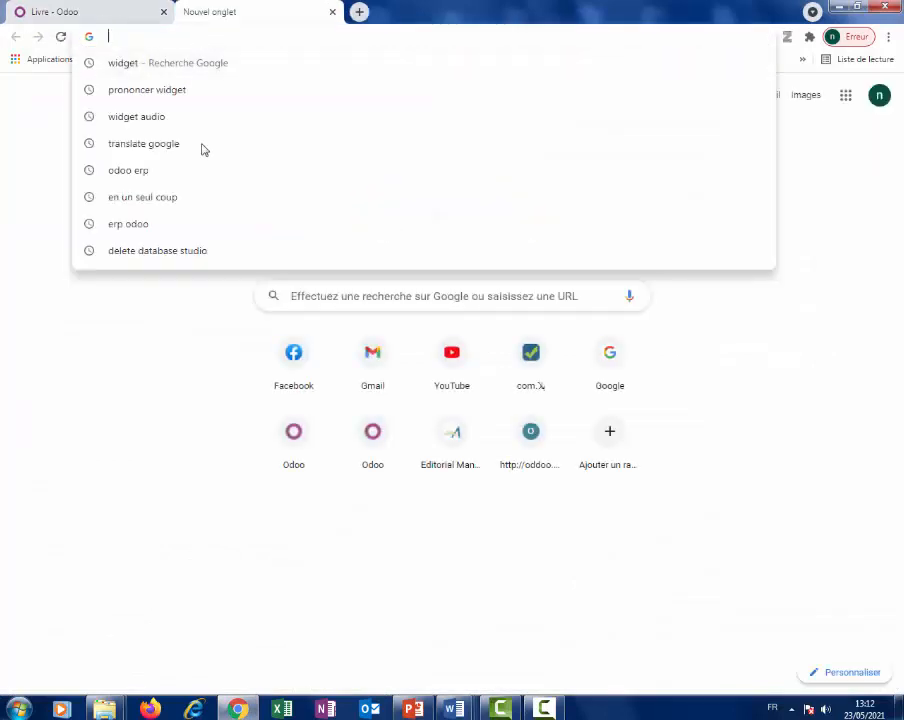
click(302, 279)
click(311, 310)
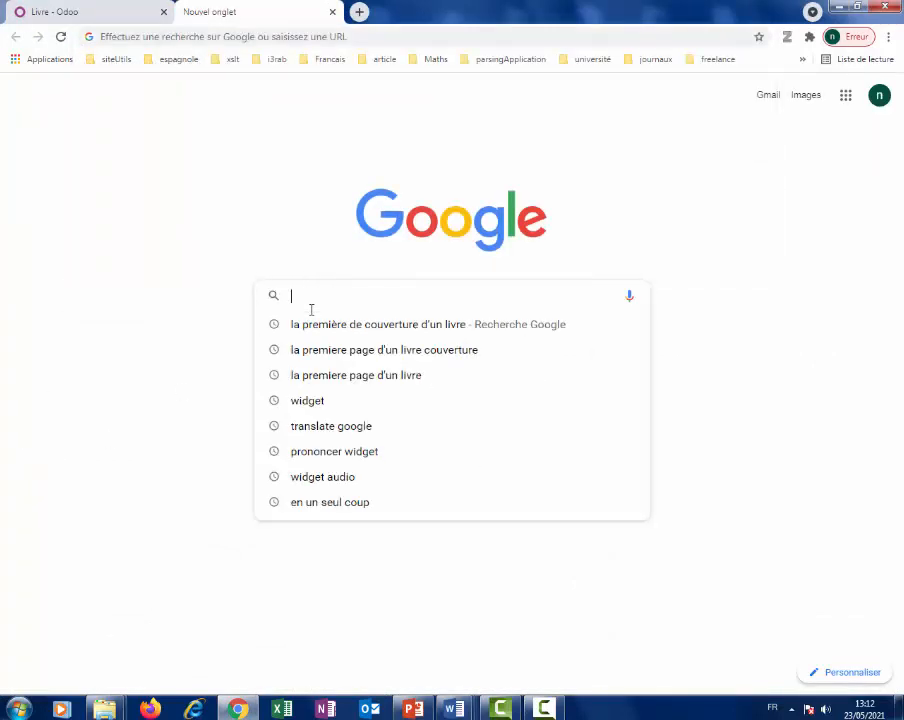
text(la pre)
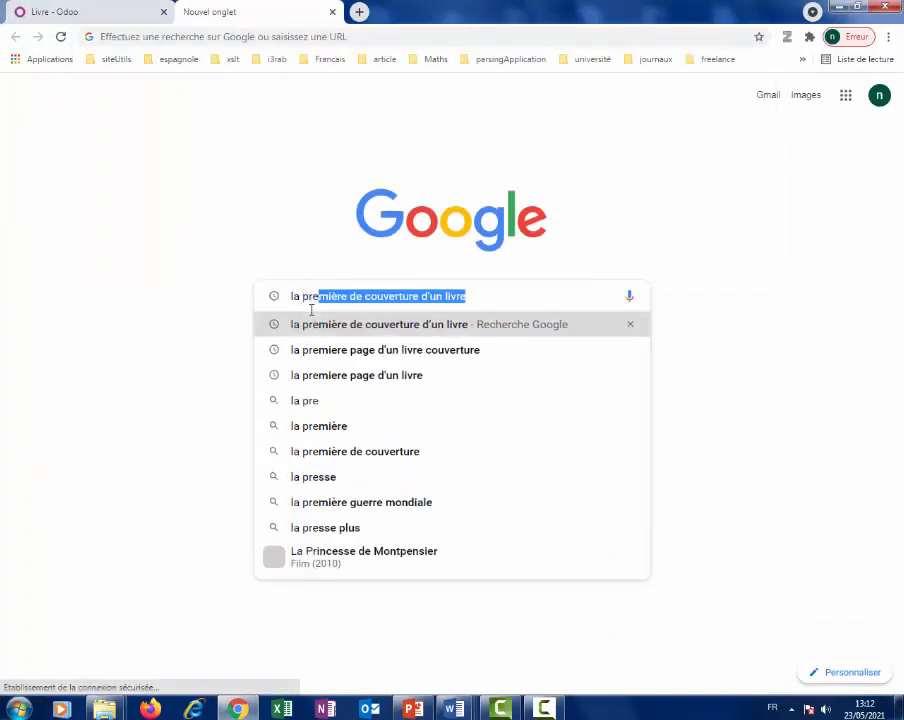
text(miere)
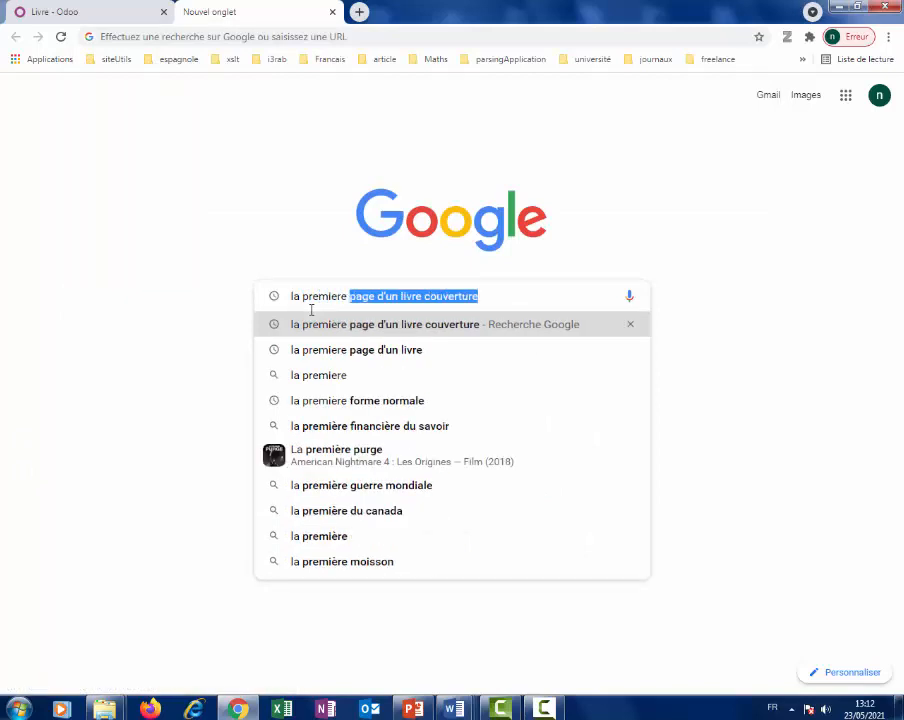
text( de couveru)
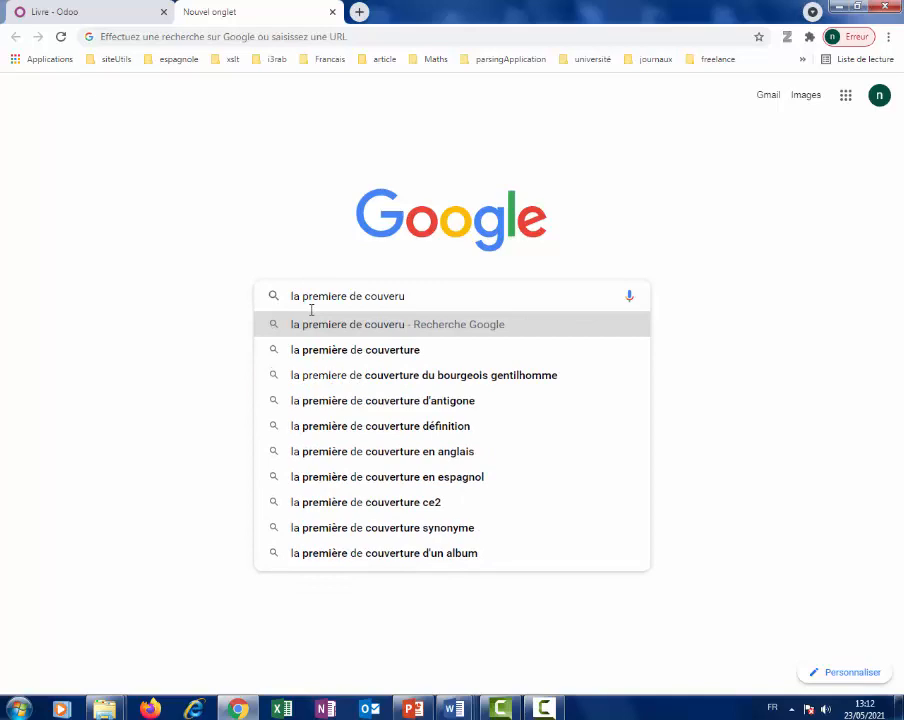
click(388, 348)
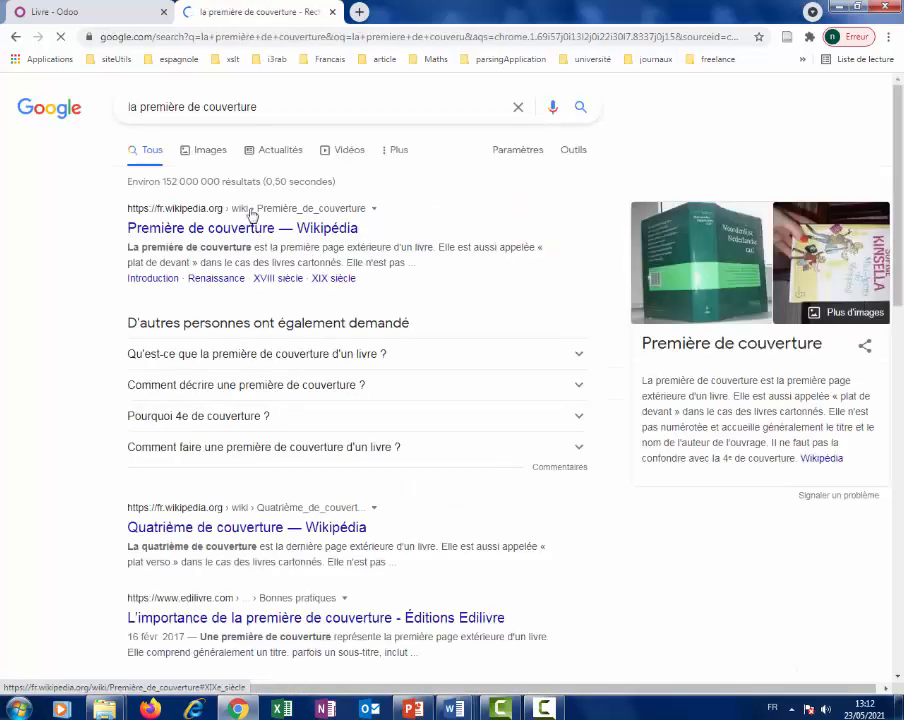
Switch to image results and save the Le Caméléon cover as images (1).jpg.
click(212, 151)
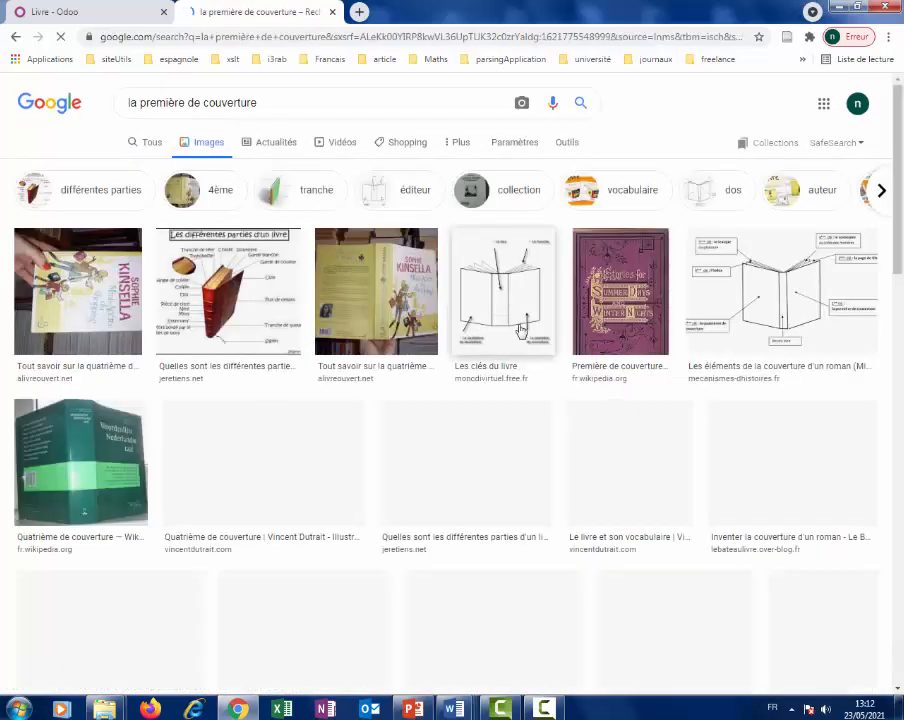
scroll(610, 370, down, 2)
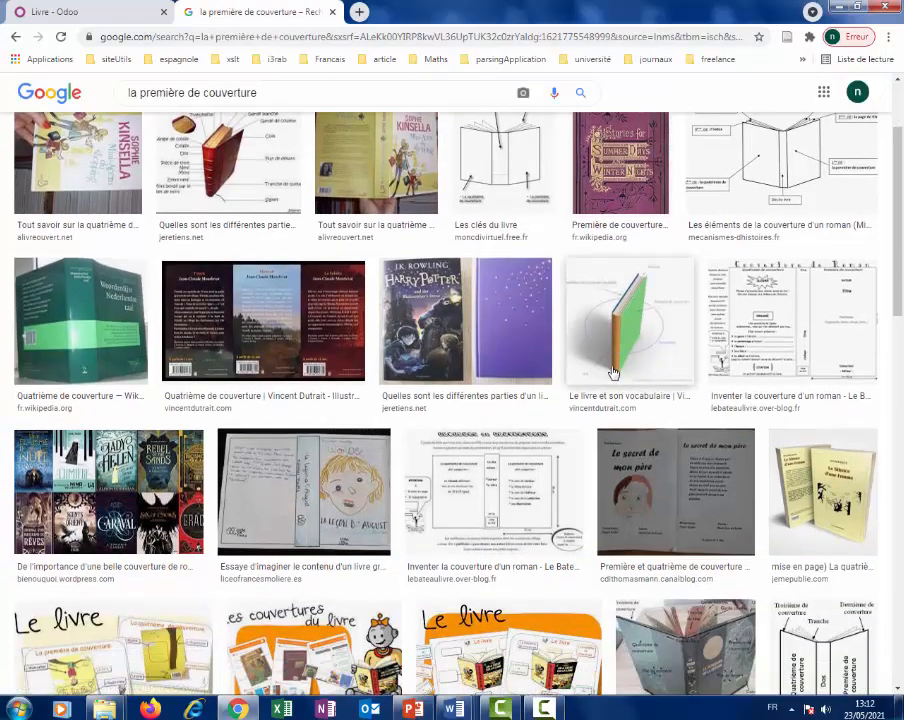
scroll(613, 372, up, 2)
scroll(636, 300, down, 5)
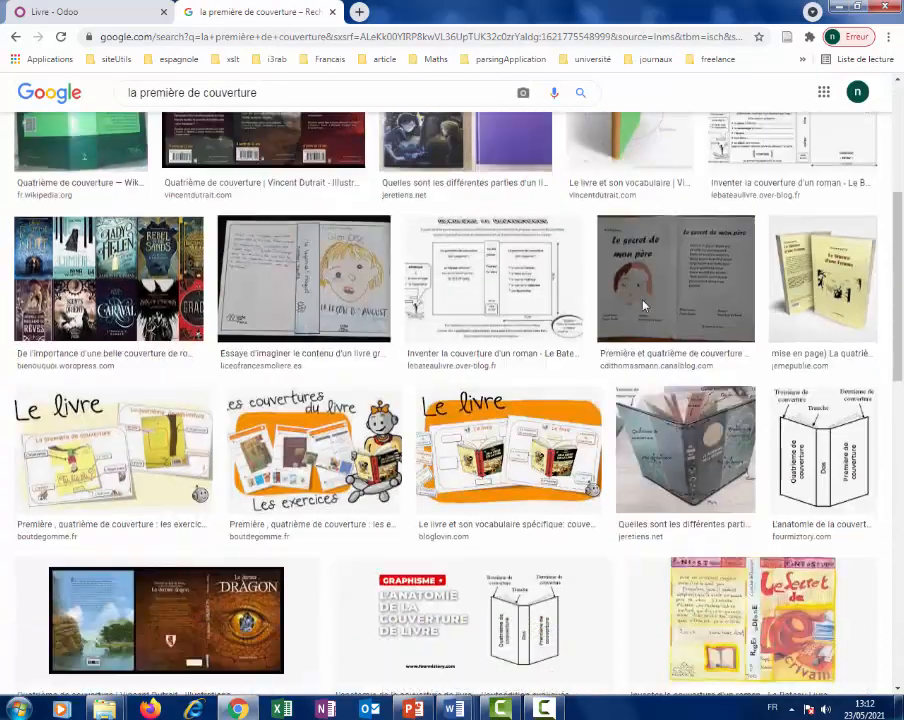
scroll(640, 305, down, 5)
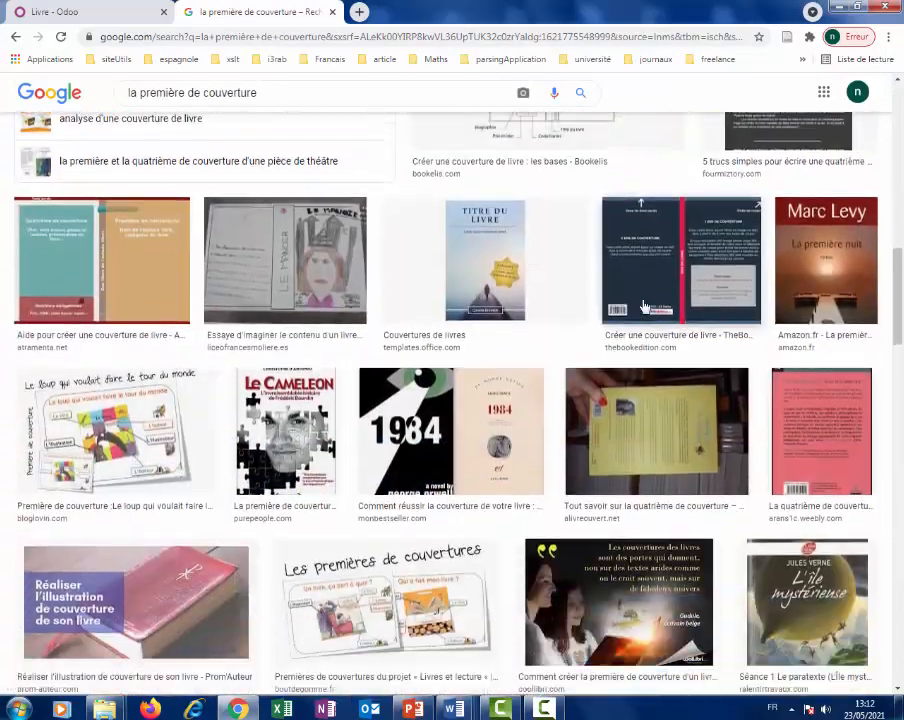
right_click(311, 431)
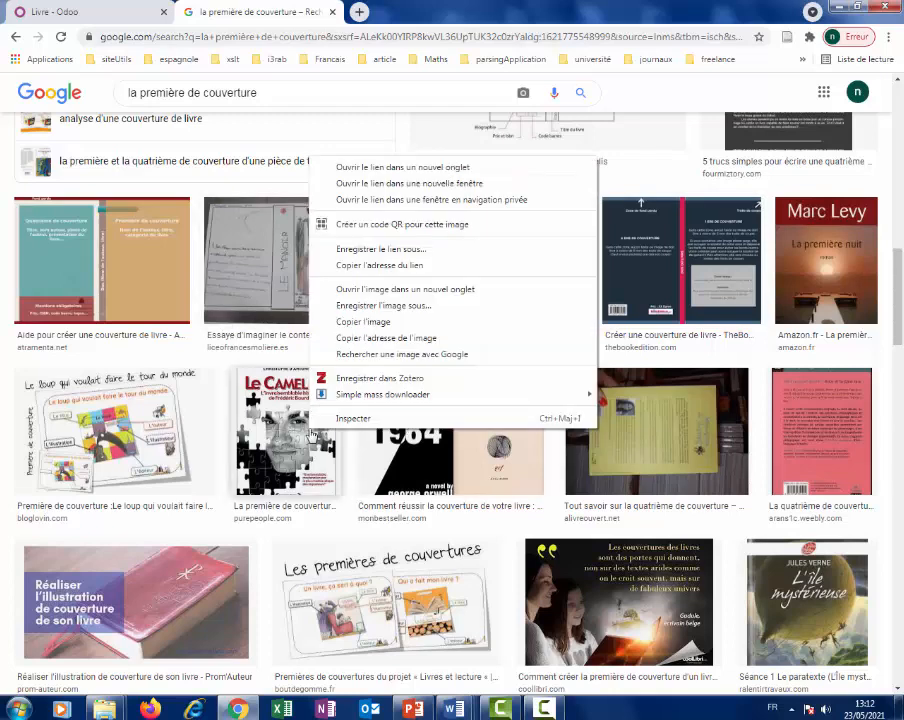
click(424, 306)
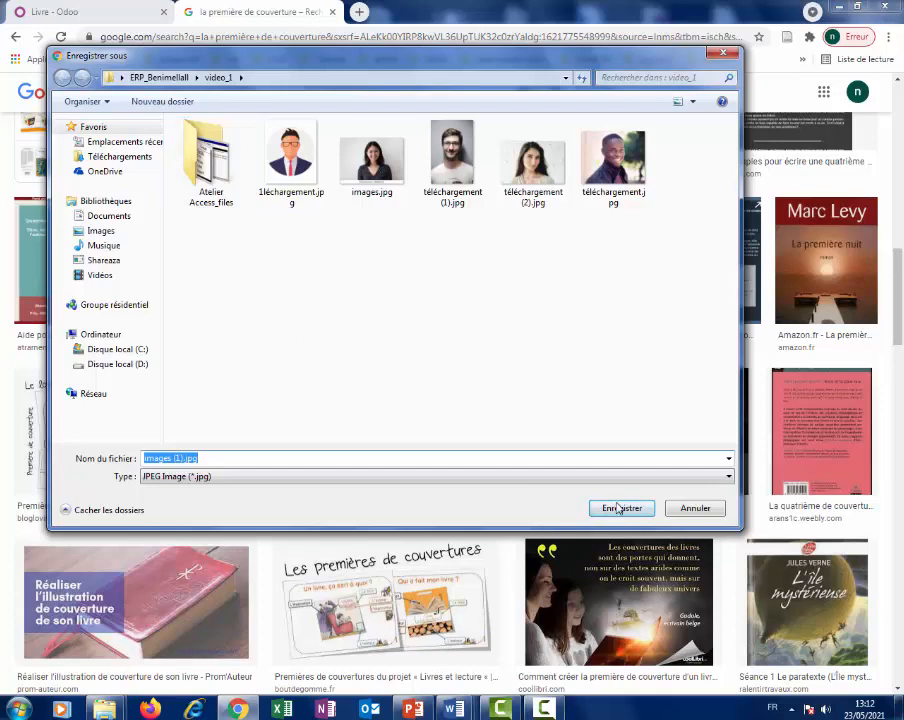
click(612, 506)
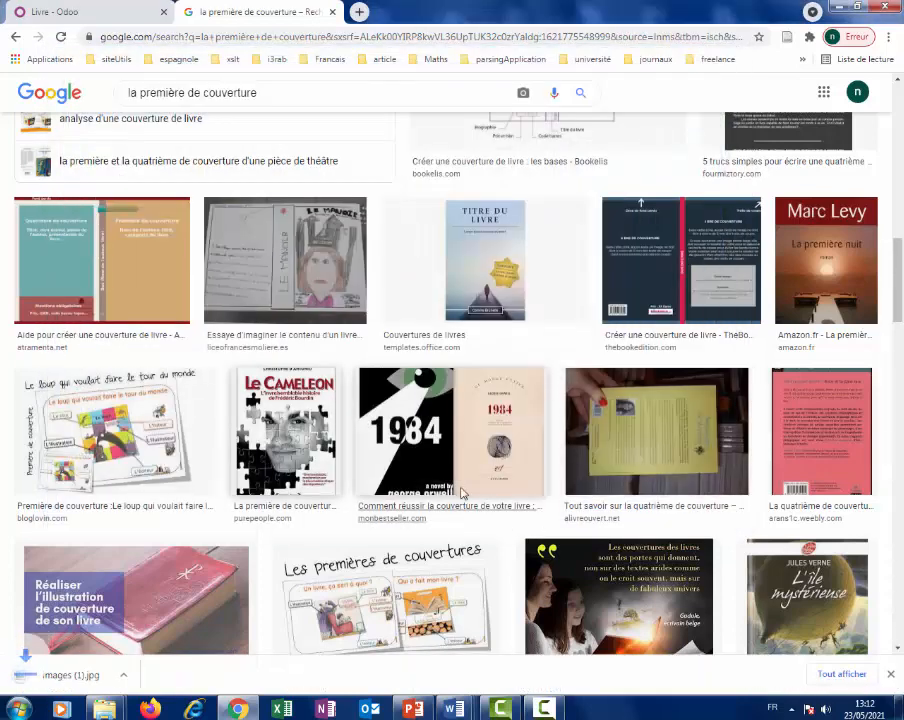
Save the 1984 and Le sablier covers as images (2).jpg and images (3).jpg.
right_click(455, 435)
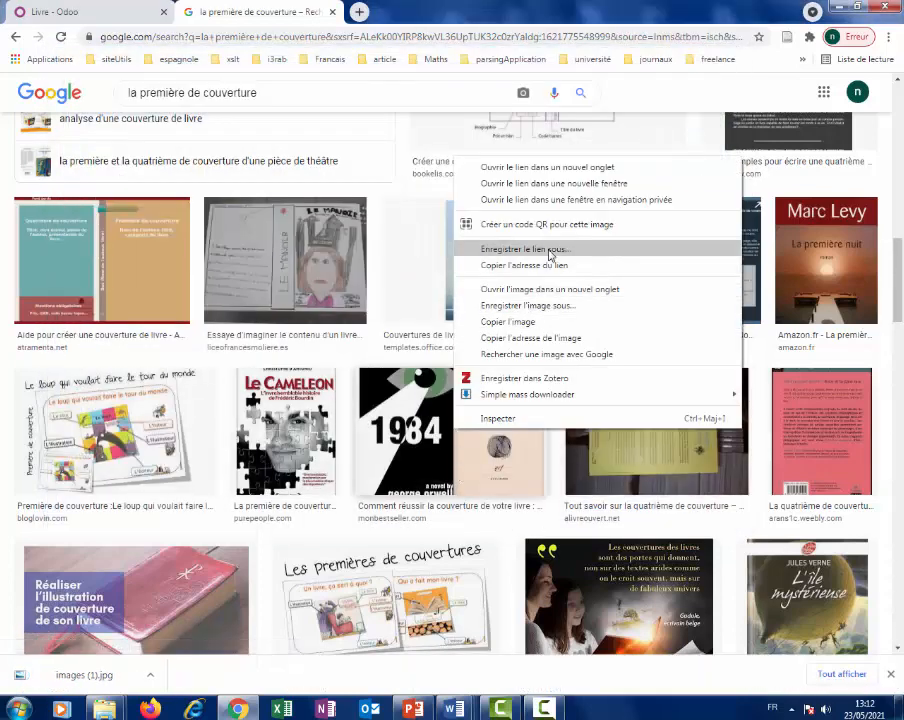
click(528, 305)
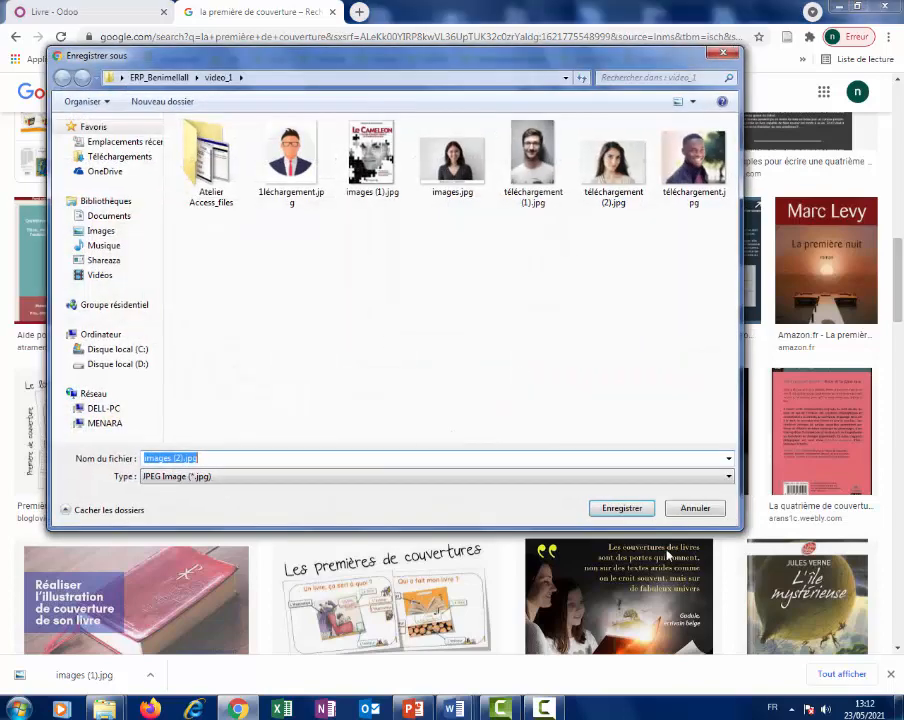
click(614, 509)
scroll(424, 494, down, 5)
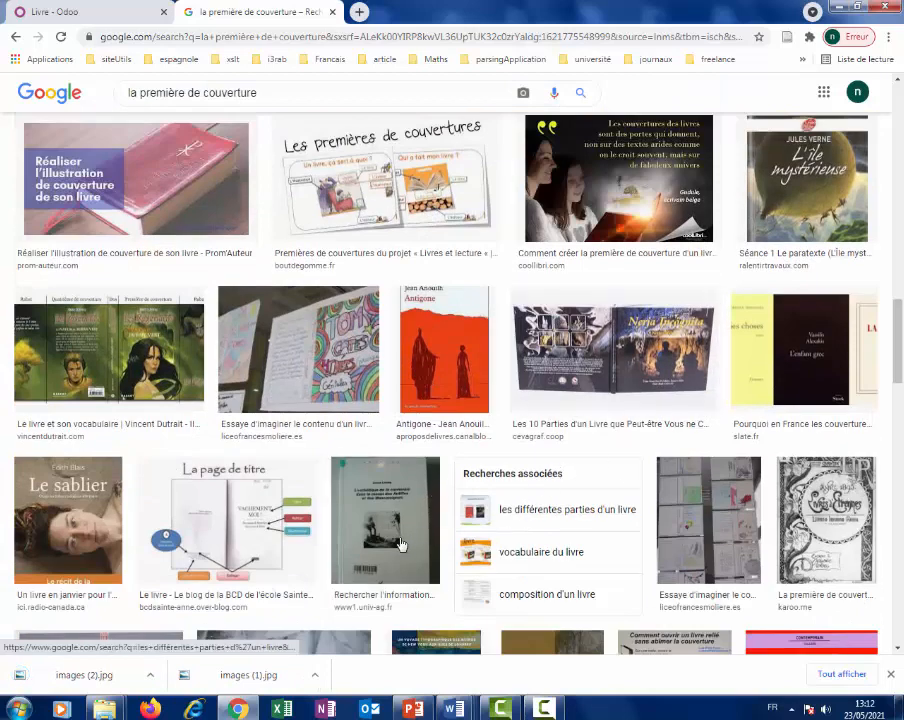
right_click(77, 503)
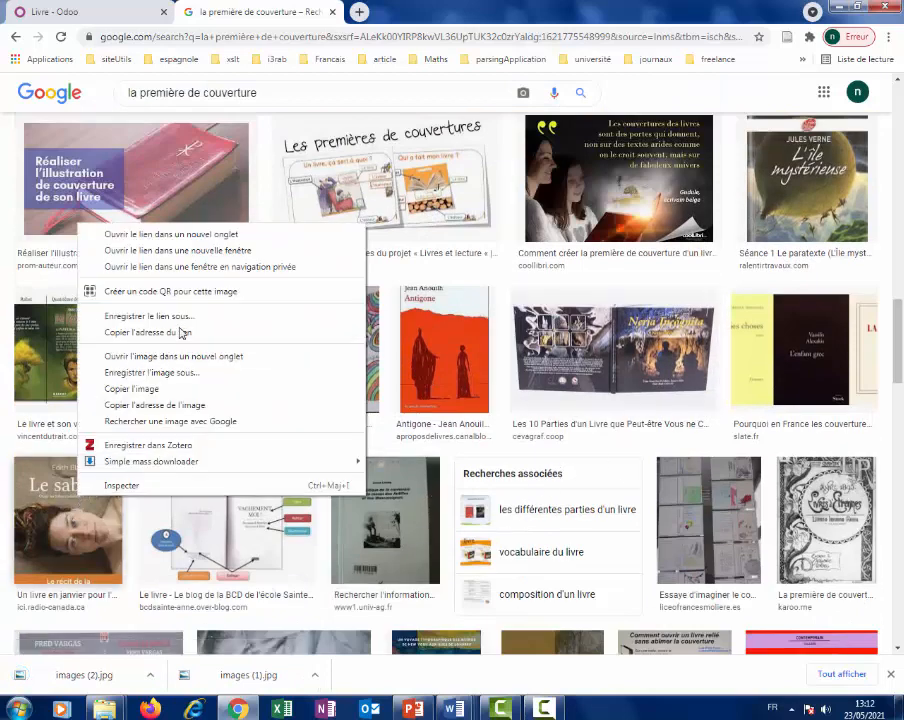
click(176, 378)
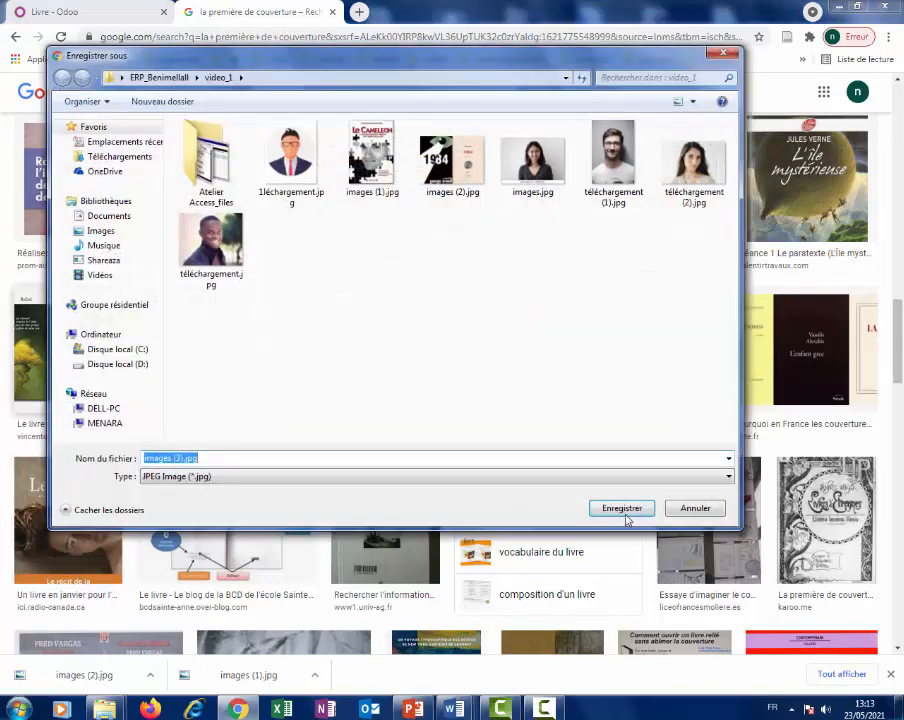
click(622, 509)
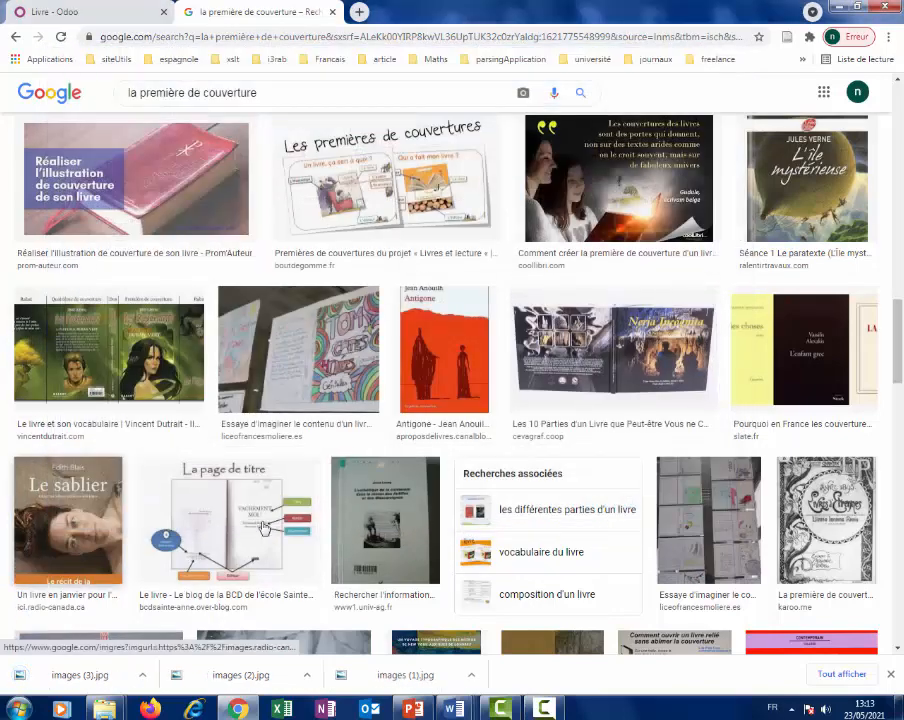
Give Informatique de gestion the images (1).jpg cover from video_1, save, and move to Charlotte.
click(505, 711)
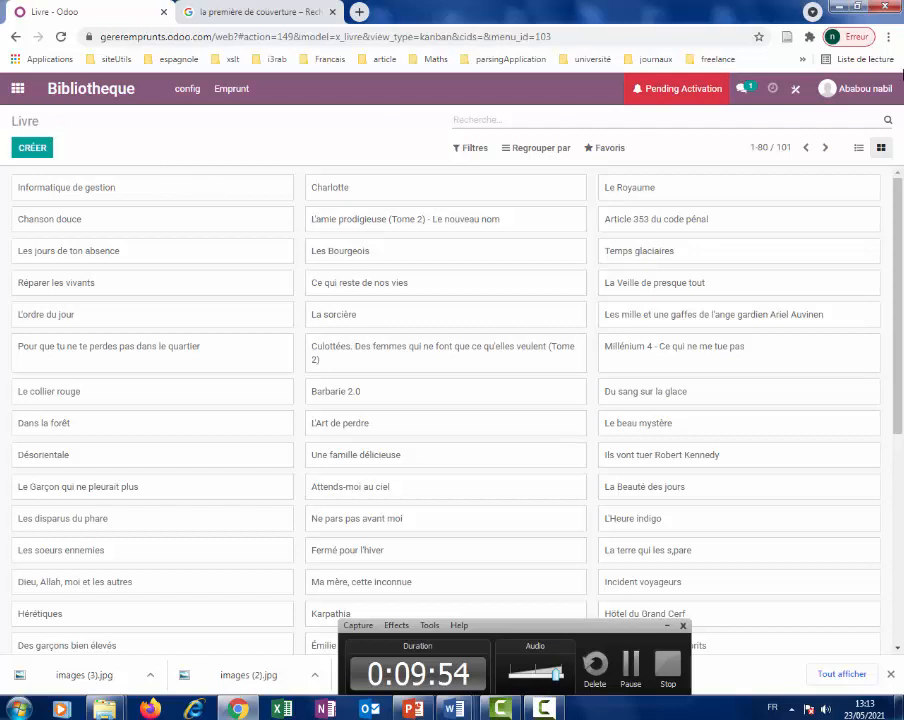
click(119, 194)
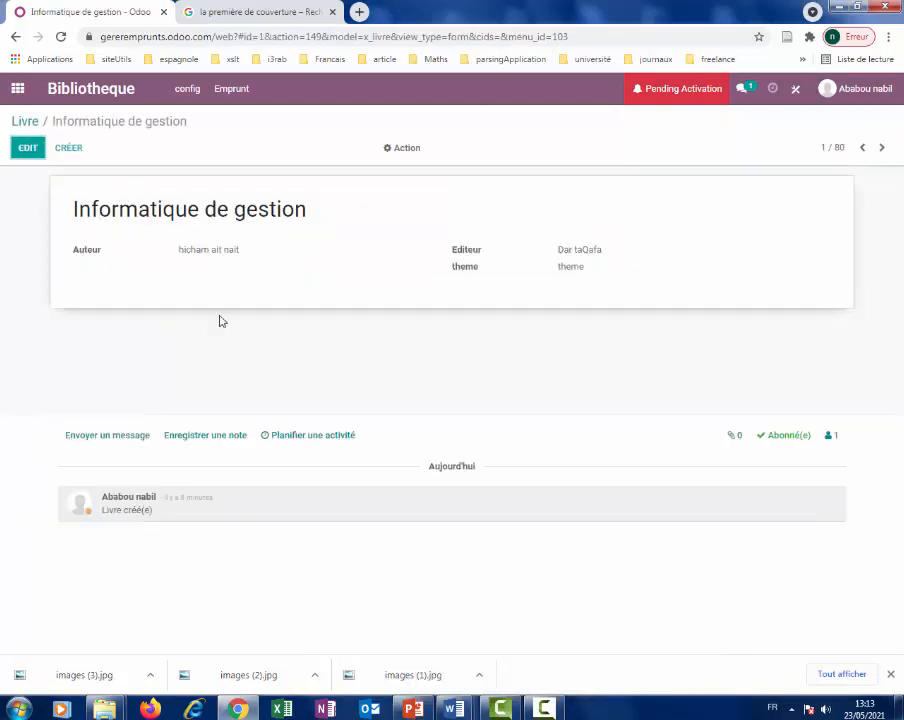
click(36, 150)
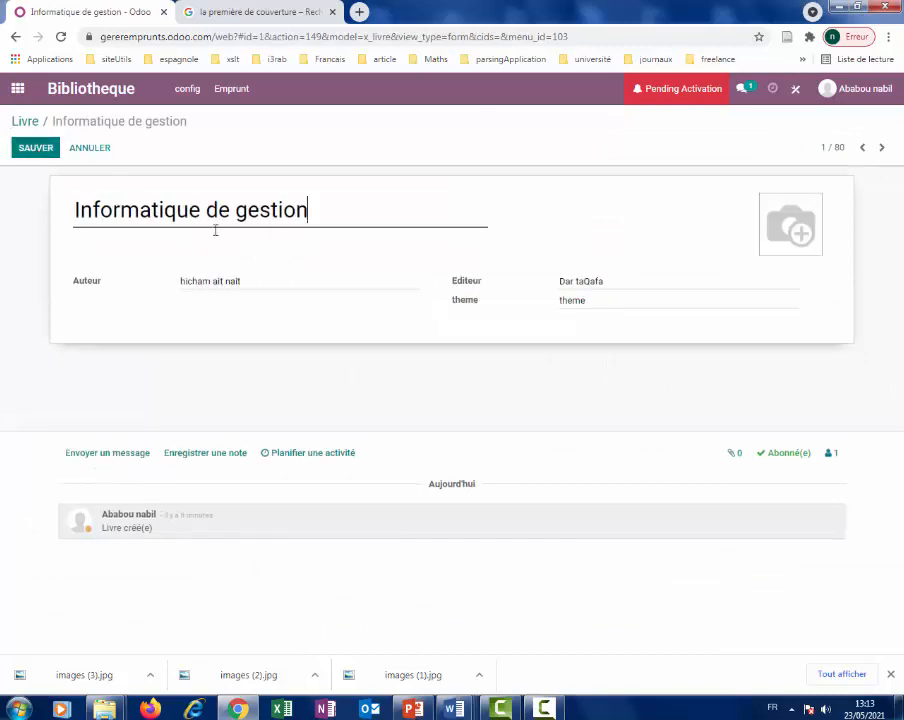
mouse_move(787, 229)
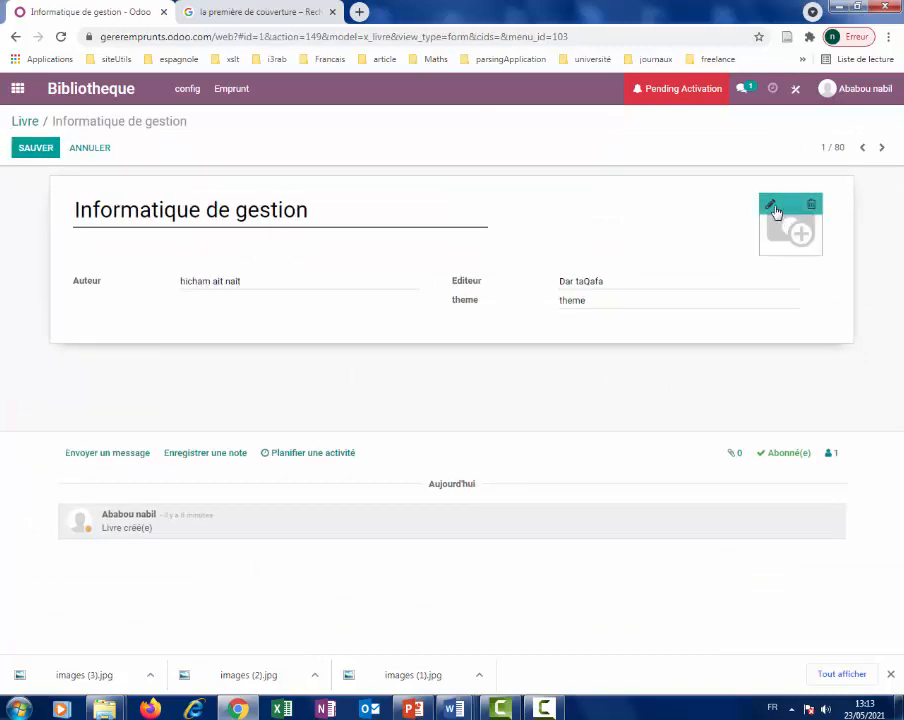
click(770, 205)
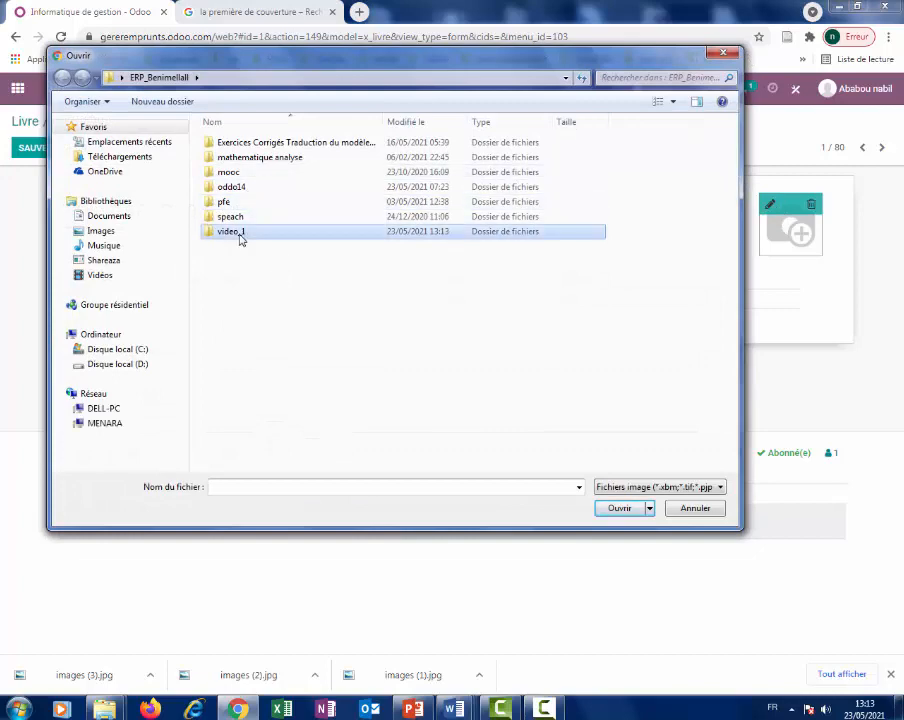
double_click(235, 233)
double_click(415, 170)
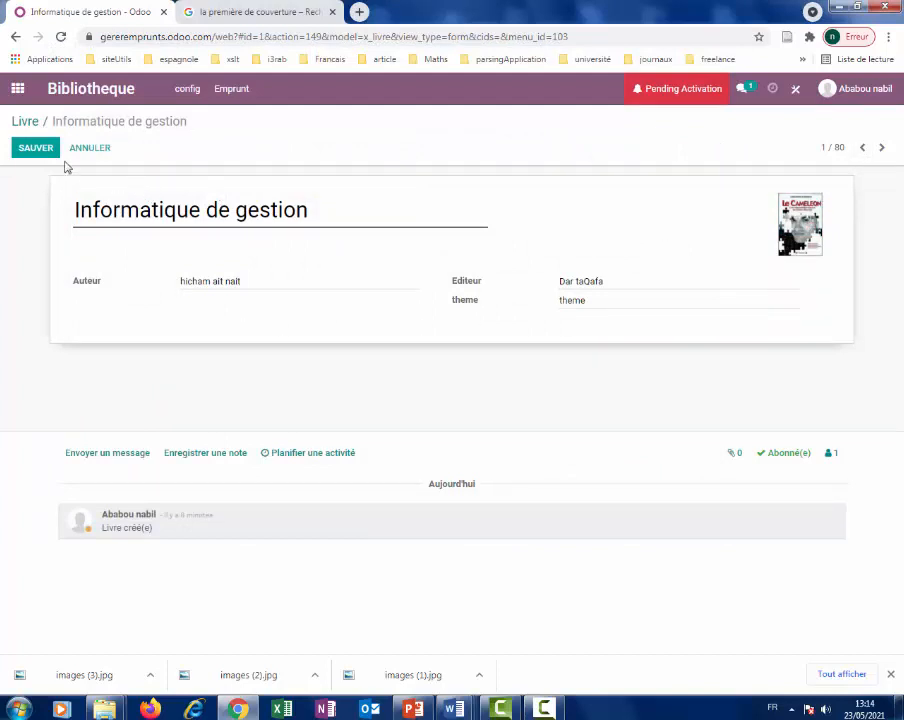
click(18, 148)
click(882, 150)
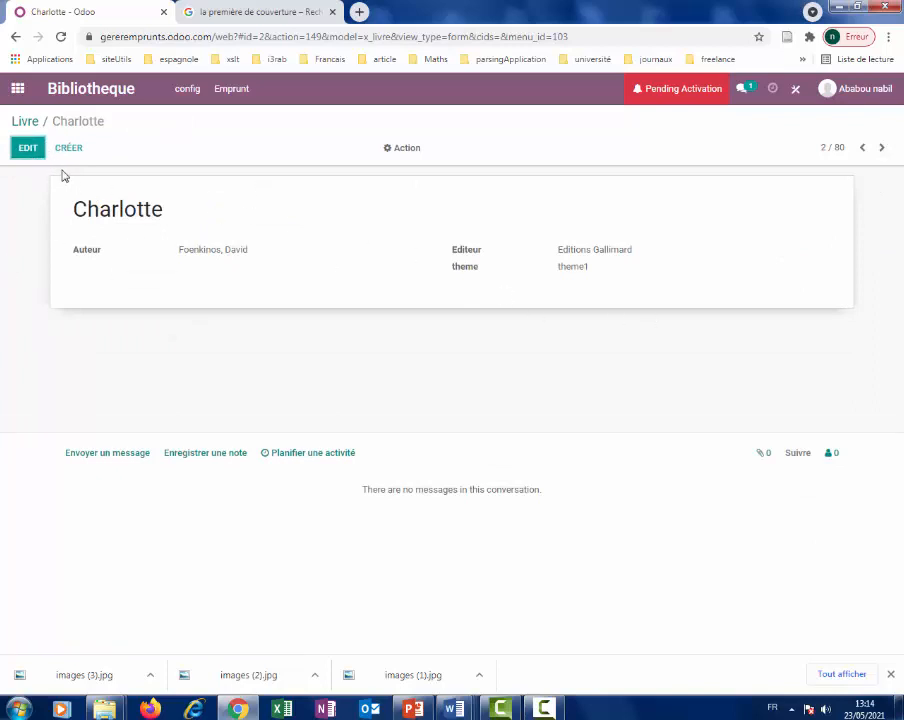
Set Charlotte's cover to images (2).jpg, the 1984 cover, and save it.
click(28, 147)
mouse_move(793, 236)
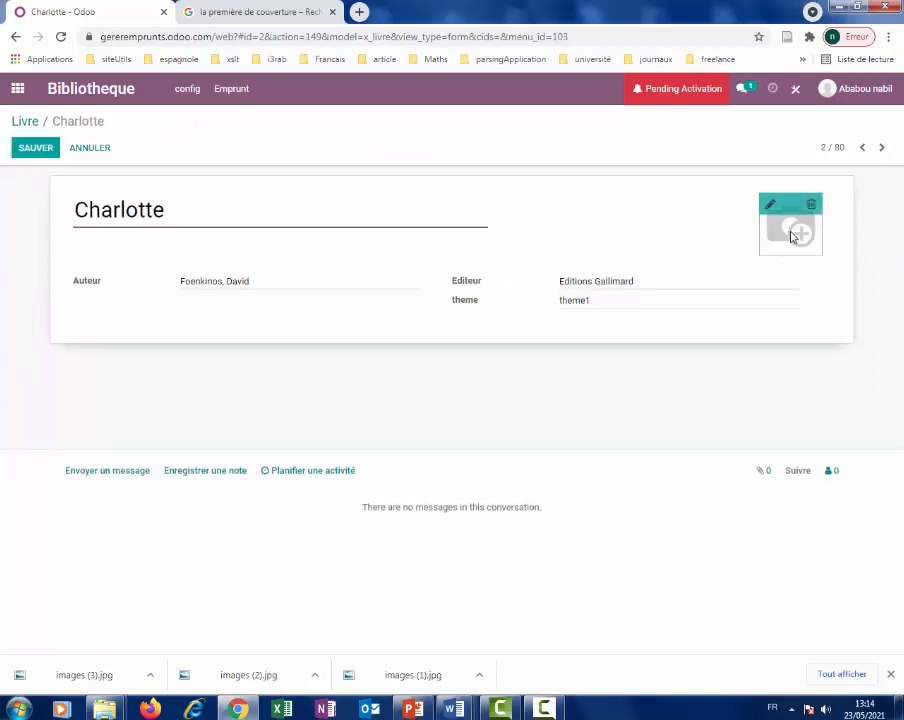
click(768, 206)
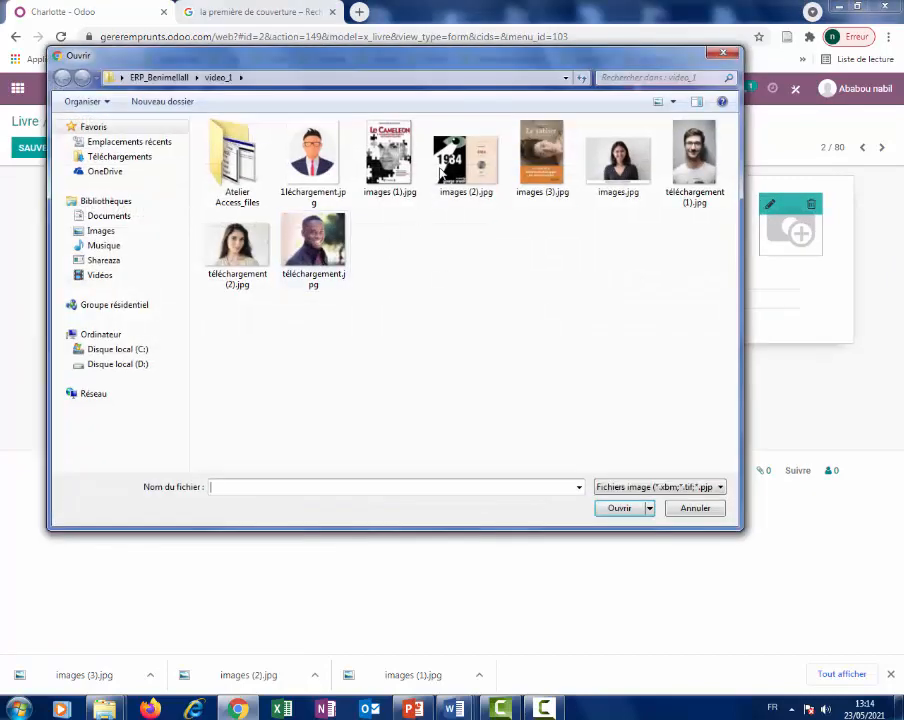
double_click(448, 184)
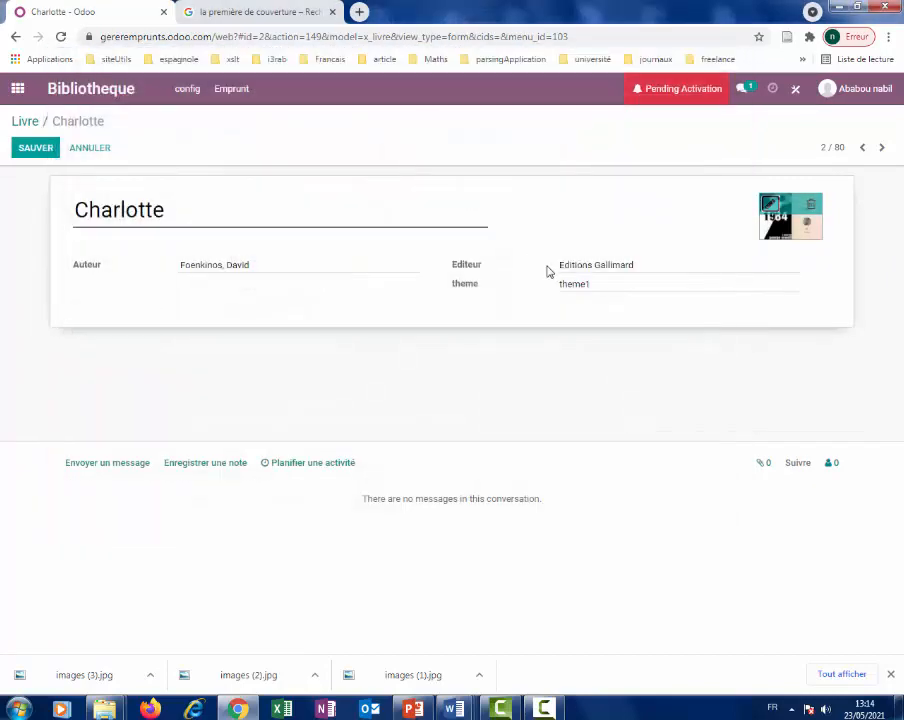
click(18, 153)
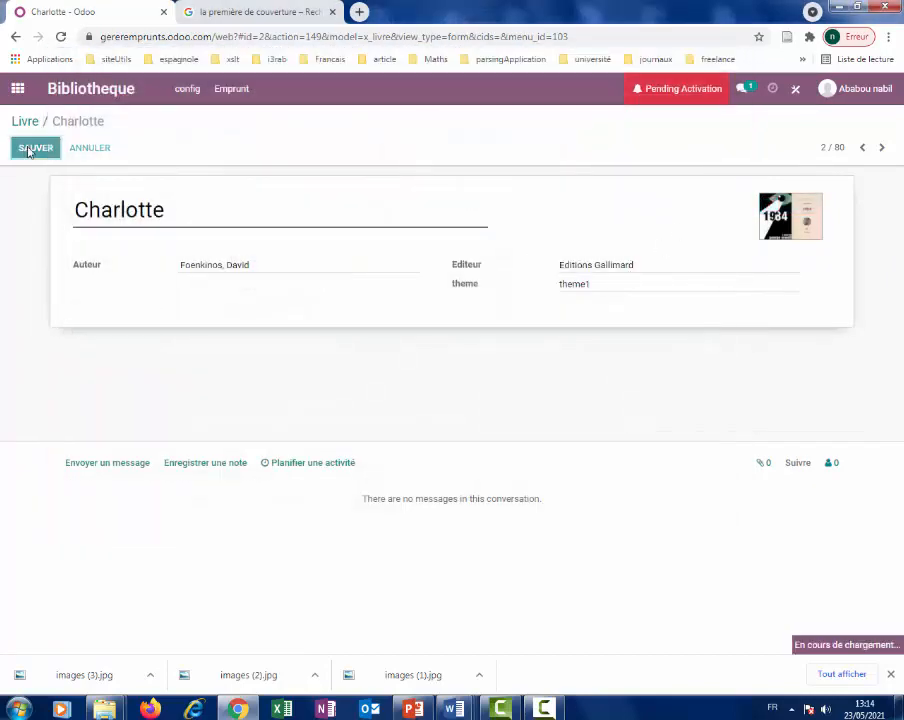
Give Le Royaume the images (3).jpg cover, save it, and reopen the Livre kanban in Studio.
click(882, 148)
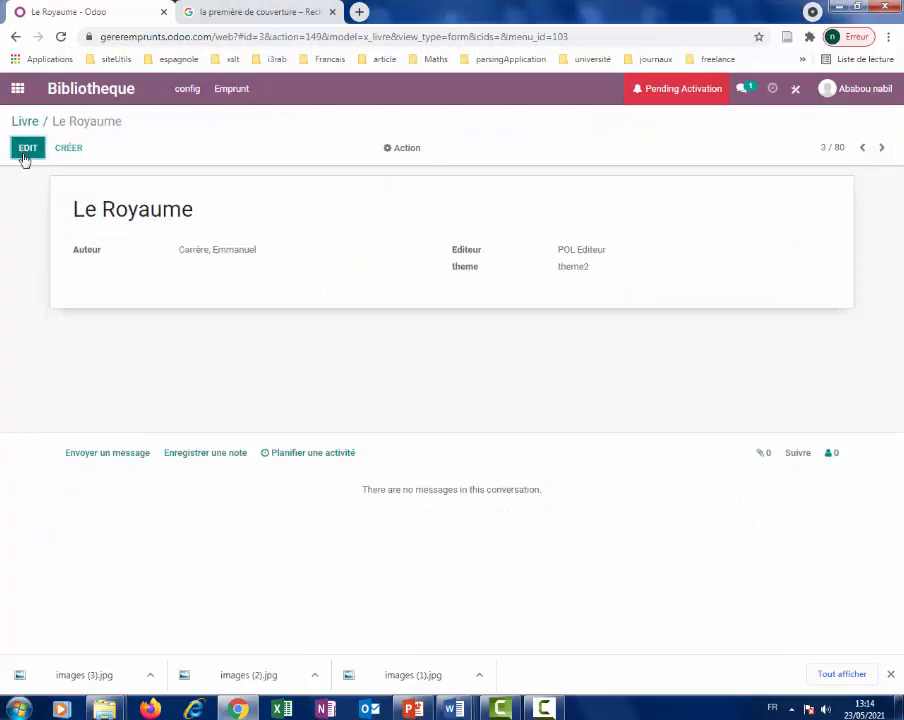
click(21, 150)
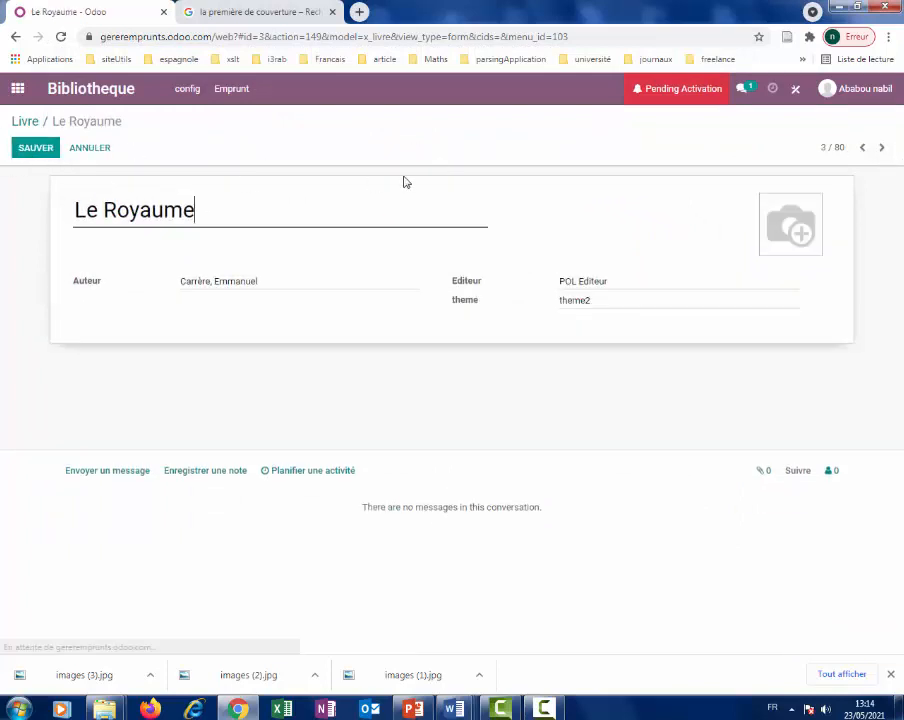
mouse_move(797, 237)
click(771, 207)
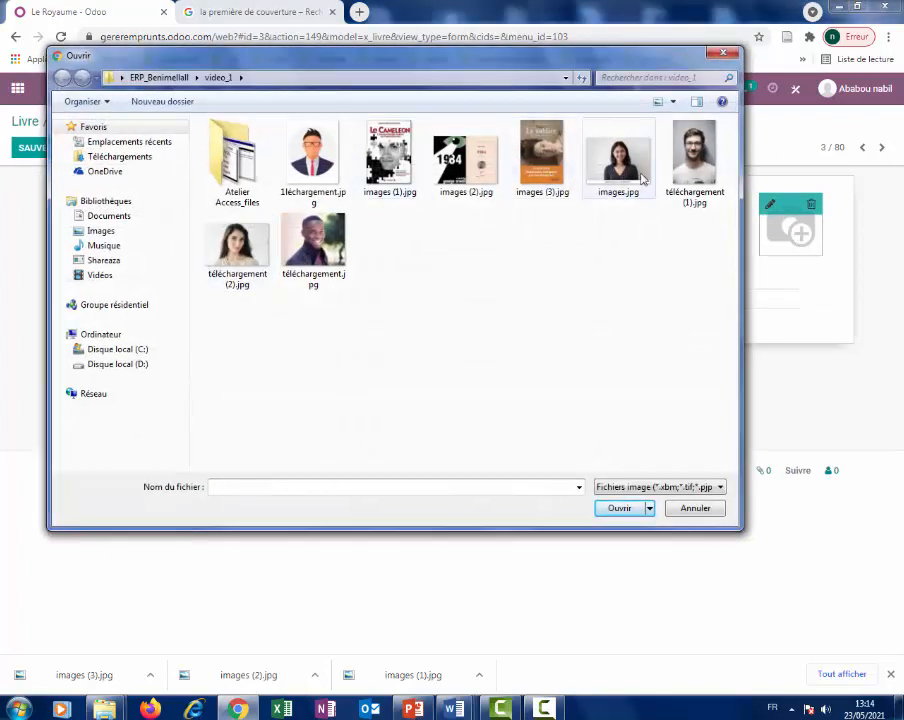
double_click(542, 162)
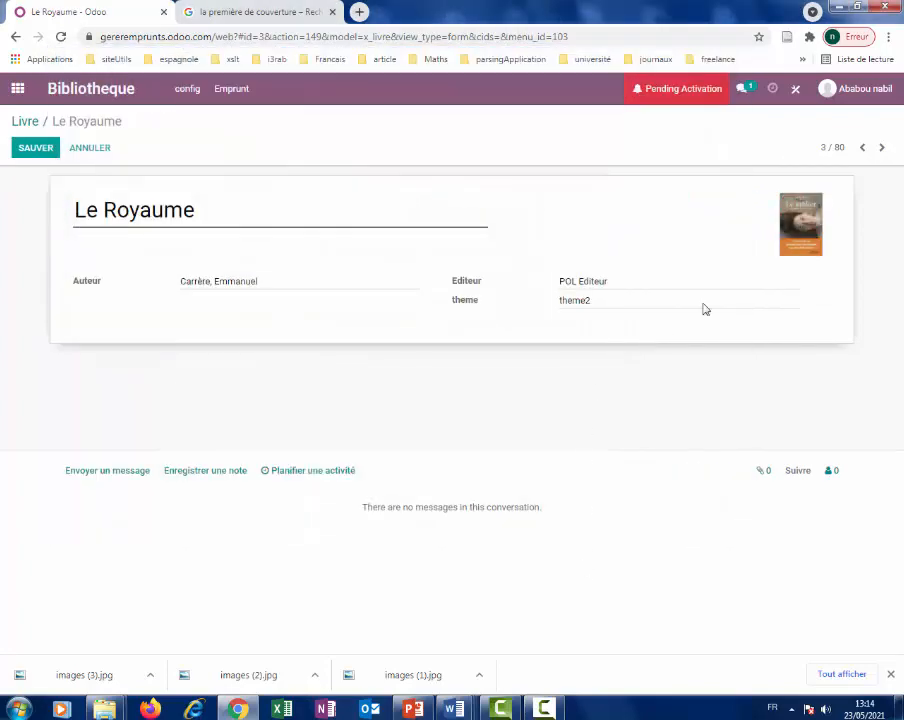
click(881, 150)
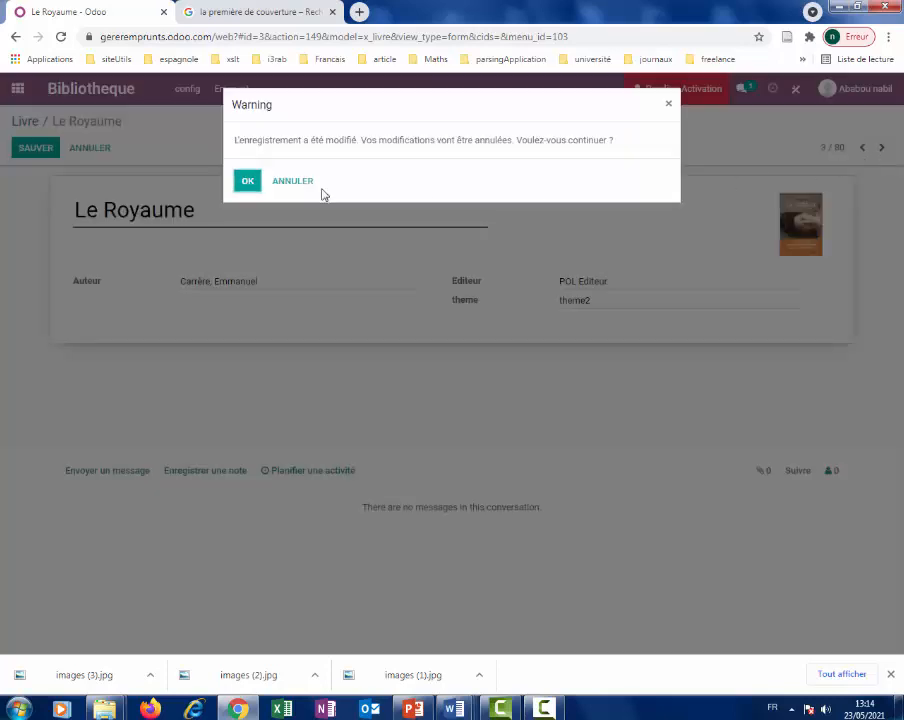
click(290, 181)
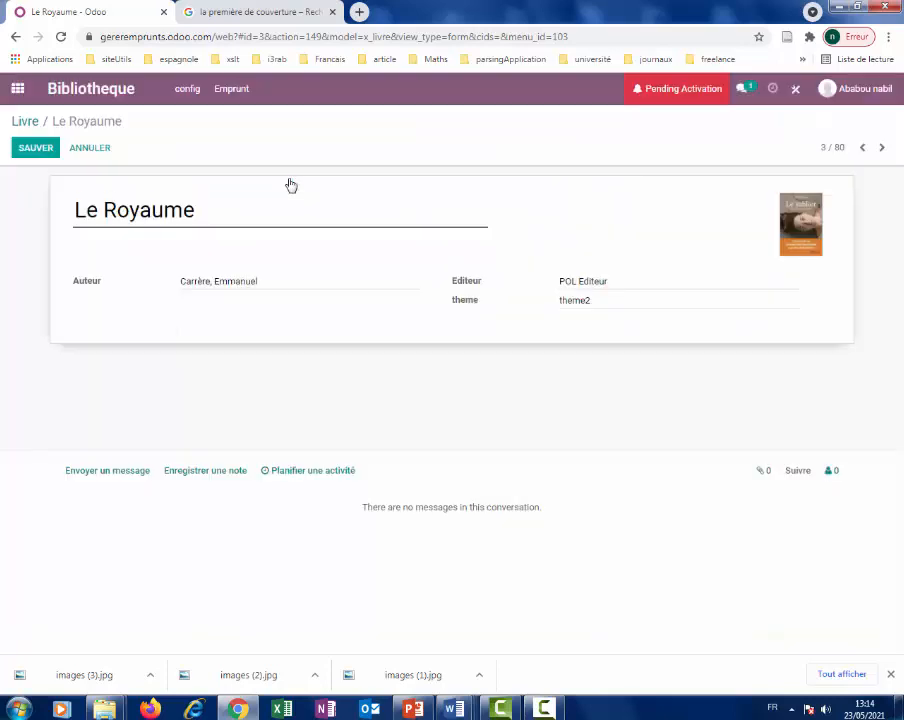
click(40, 149)
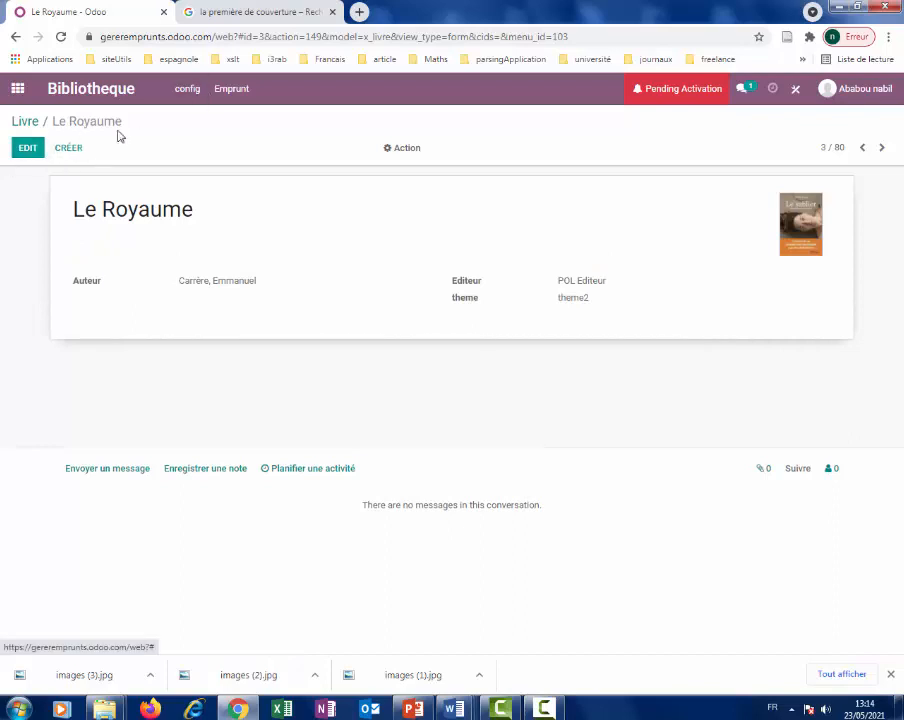
click(23, 122)
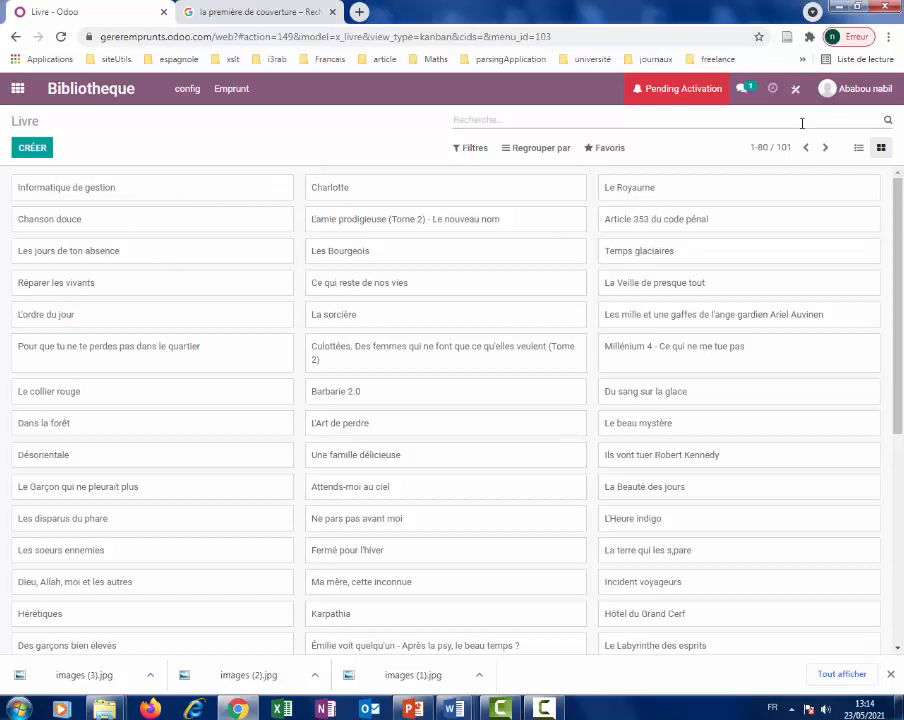
click(795, 88)
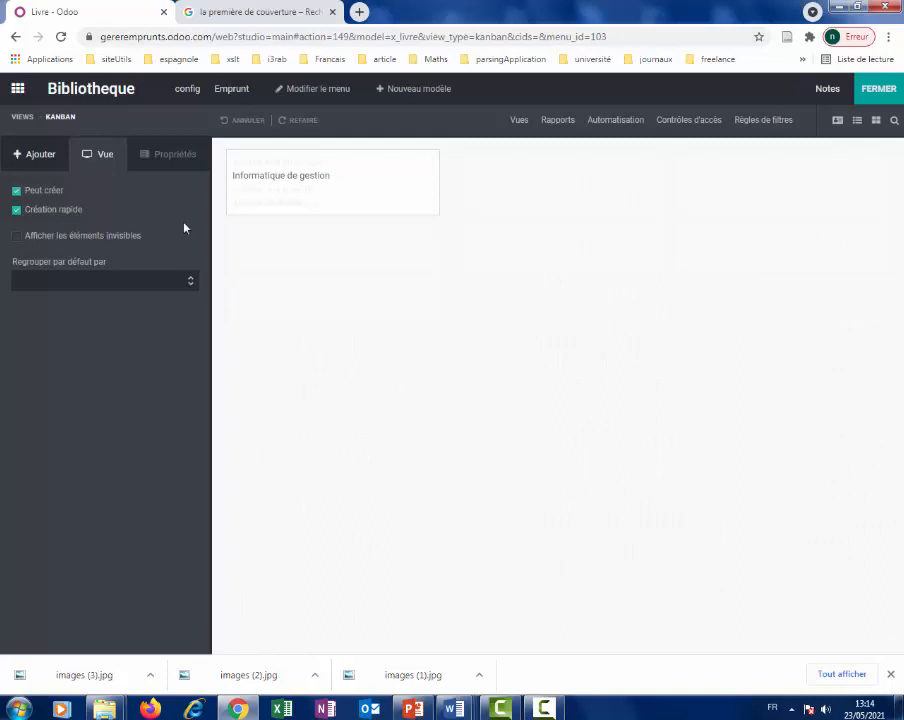
Drag the Auteur and Avatar fields from Champs existants onto the Livre kanban card.
click(42, 157)
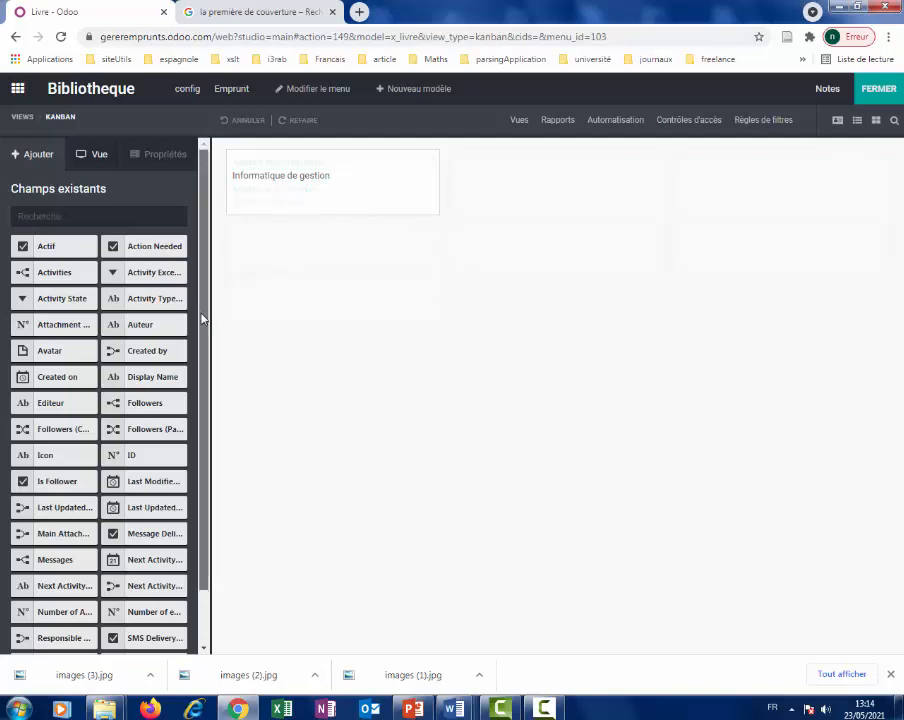
scroll(198, 406, down, 2)
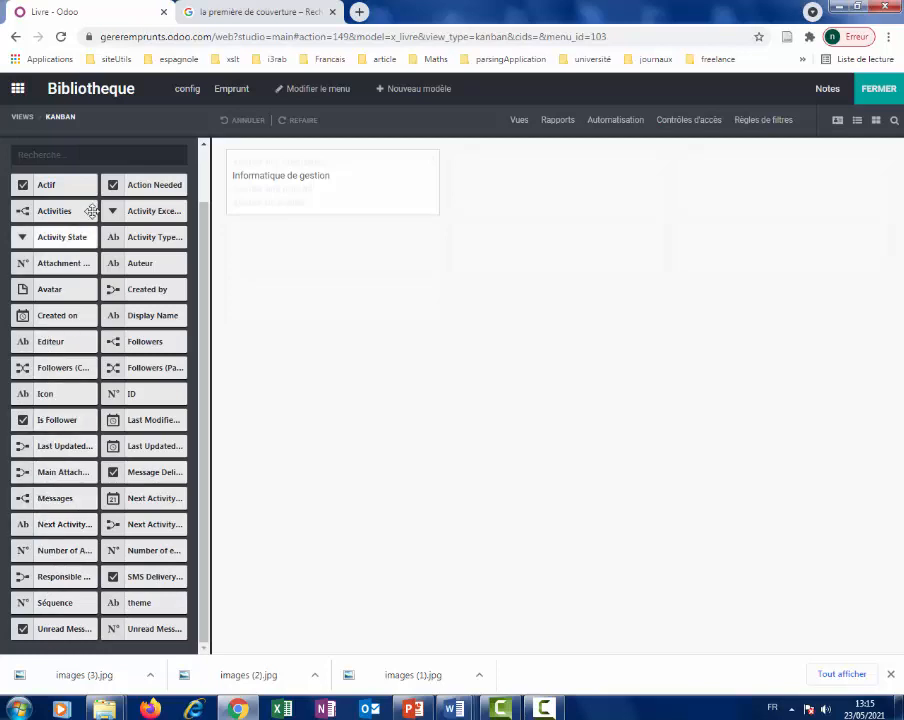
drag(144, 262, 294, 178)
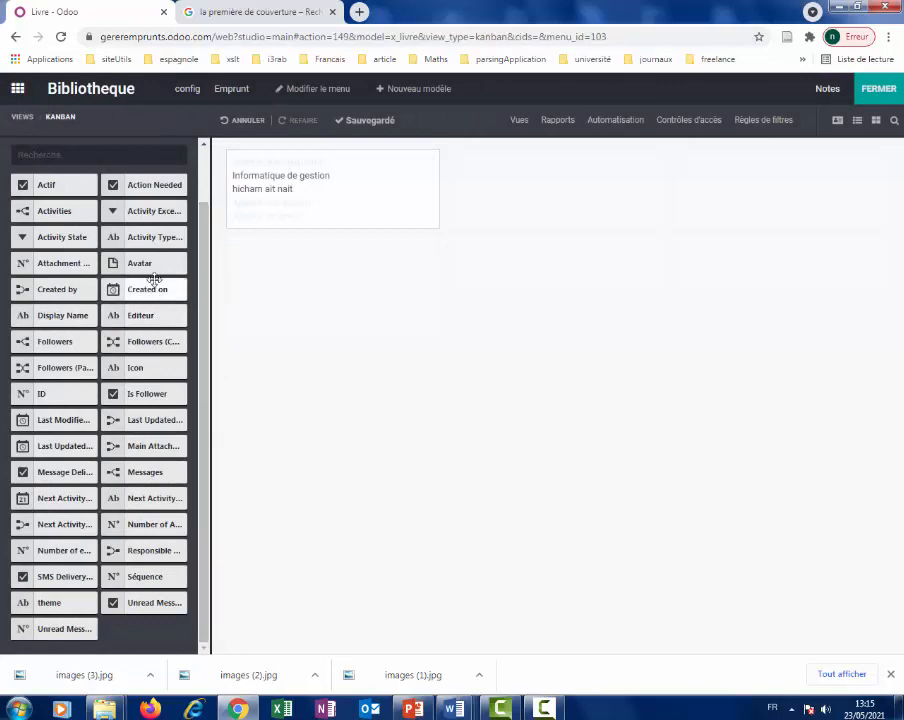
drag(152, 260, 268, 208)
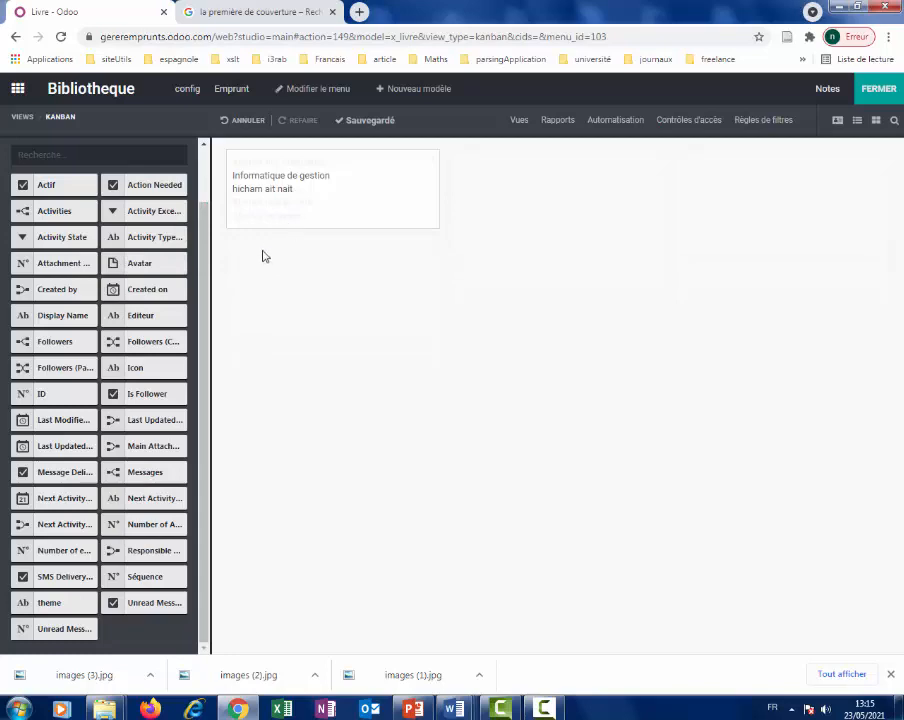
drag(141, 262, 234, 186)
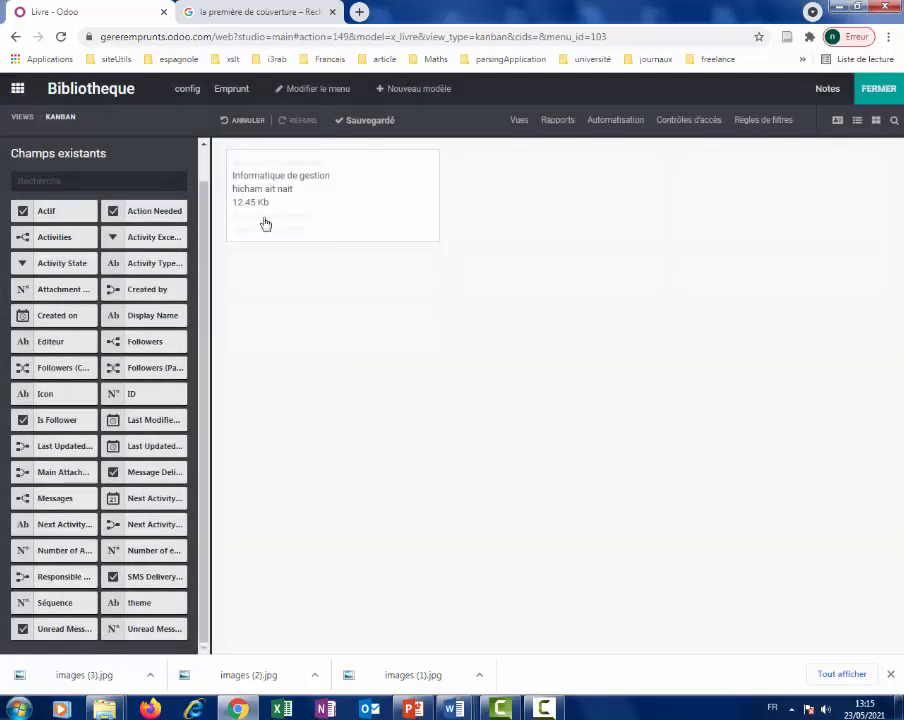
Make the book title and author fields bold on the kanban card.
click(283, 178)
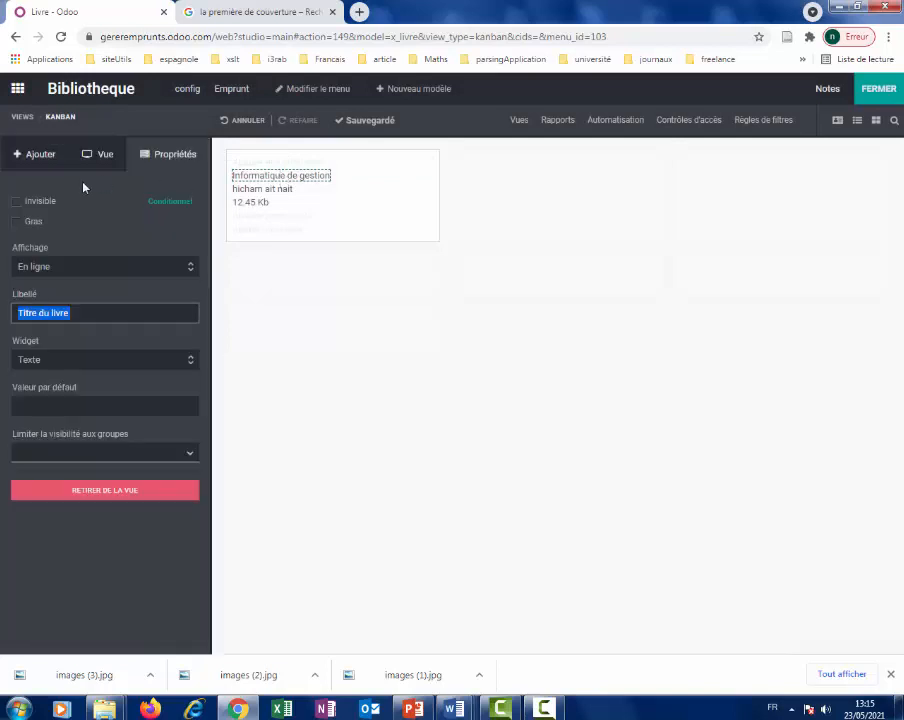
click(44, 223)
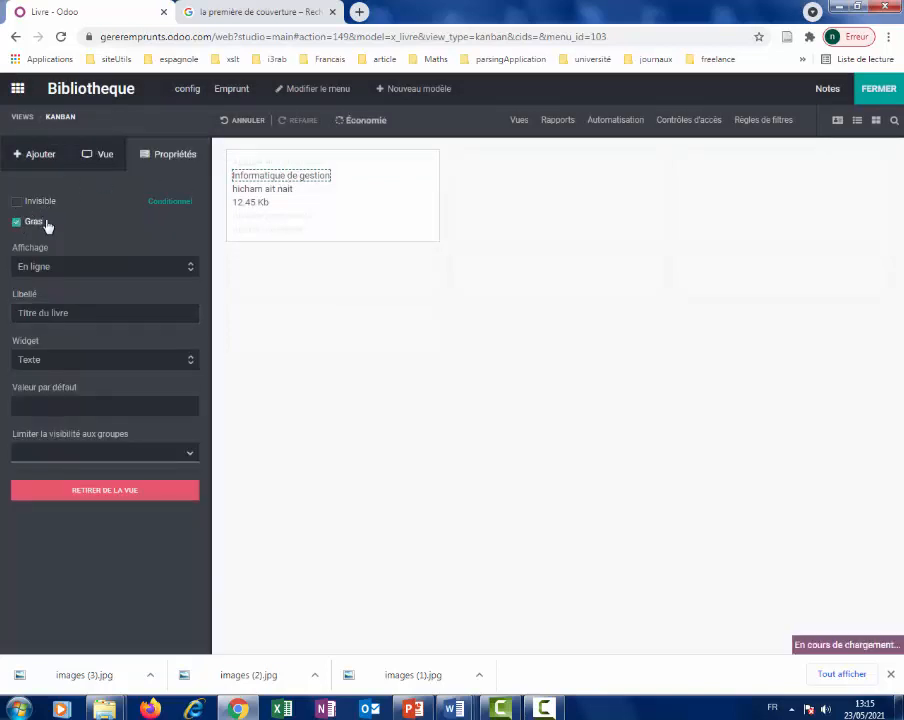
click(235, 196)
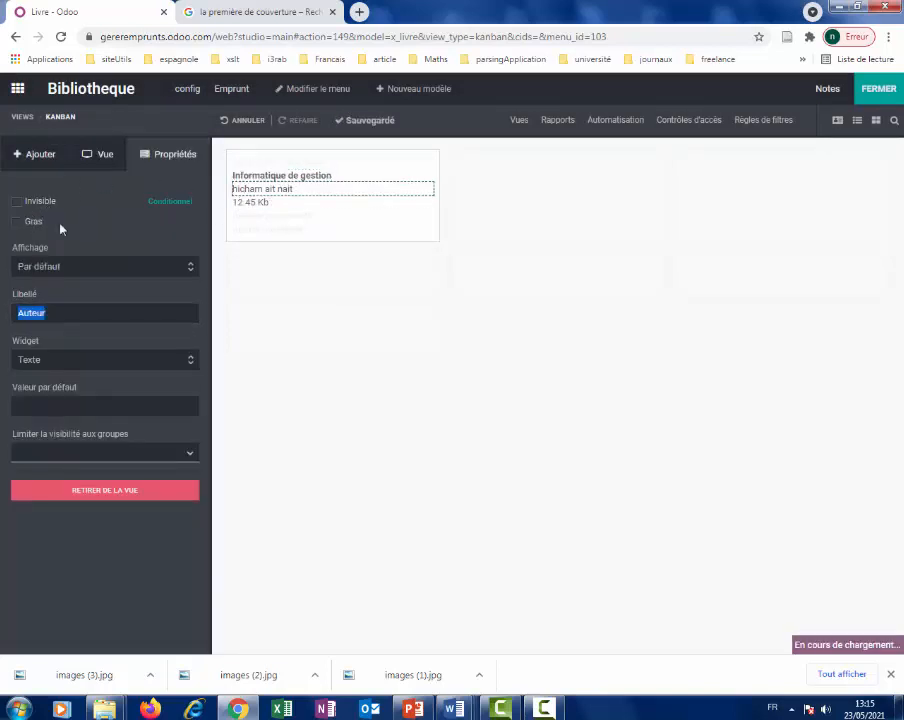
click(17, 222)
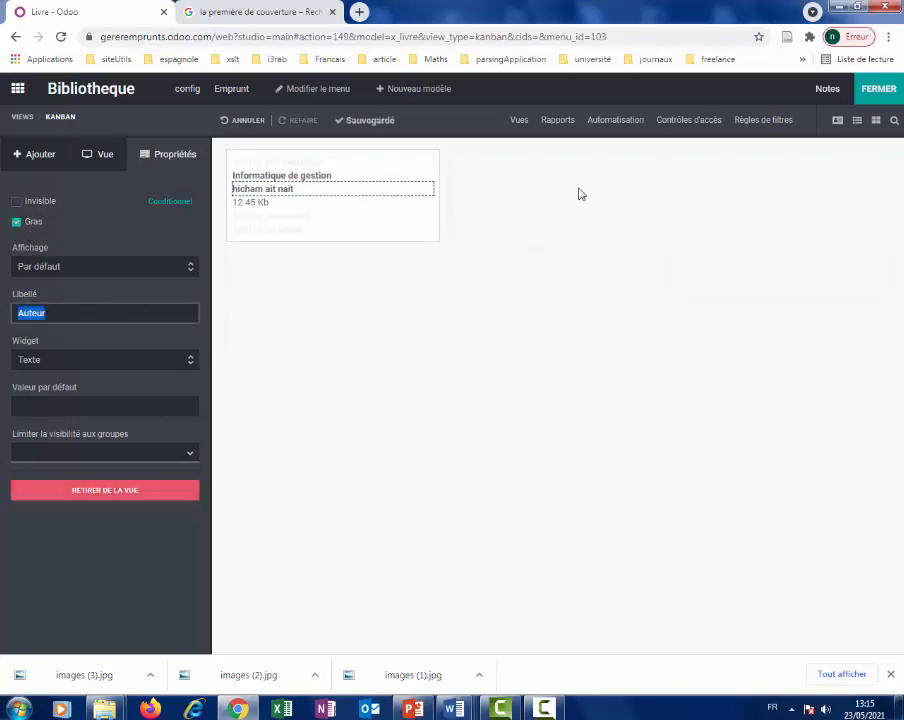
Display the Avatar field with the Image widget and close Studio.
click(283, 206)
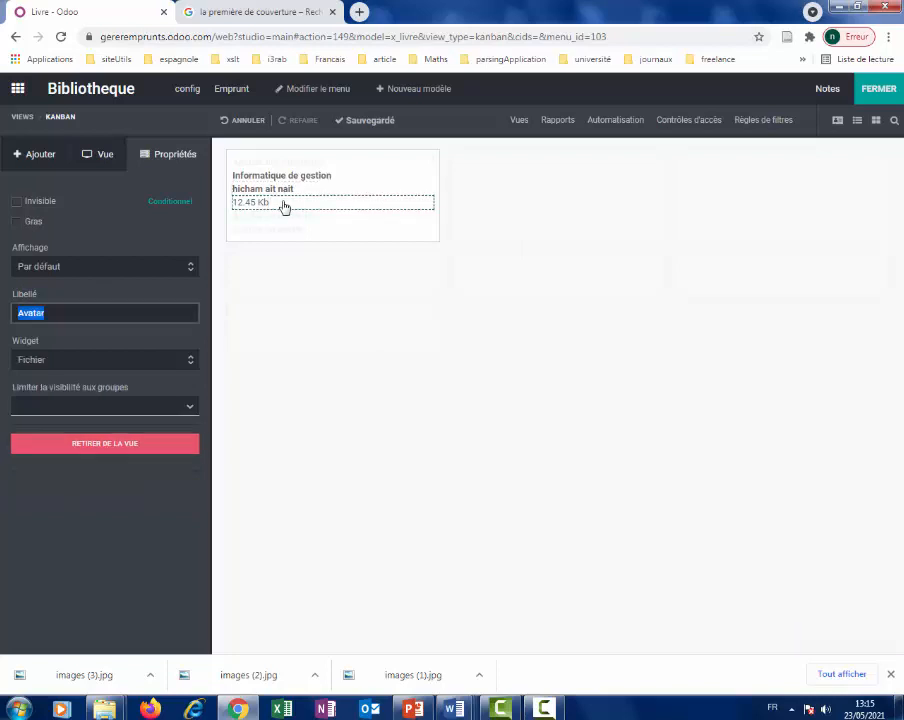
click(192, 361)
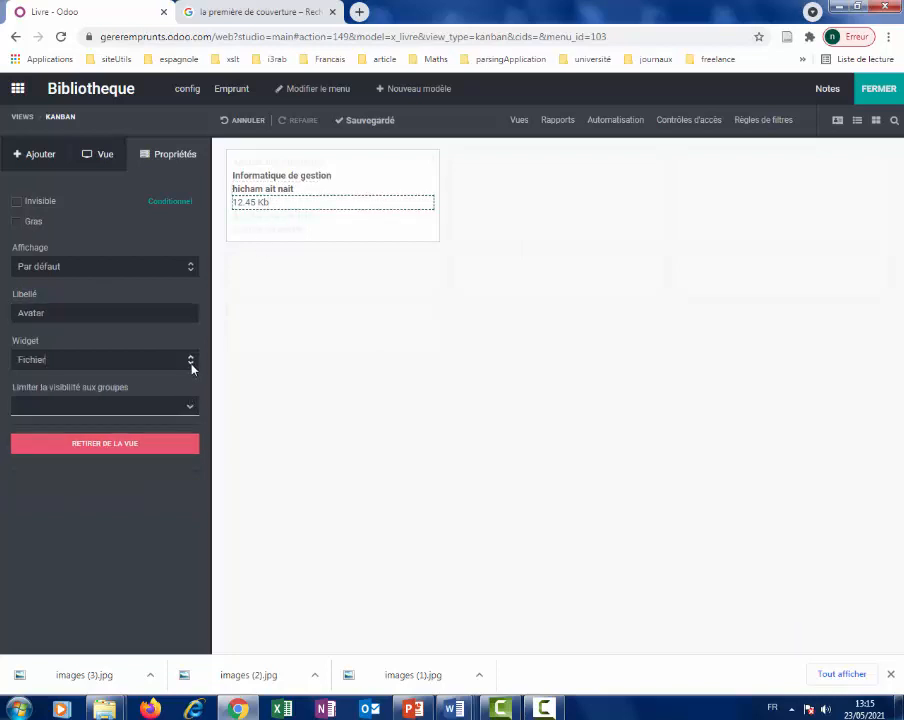
click(178, 313)
click(100, 358)
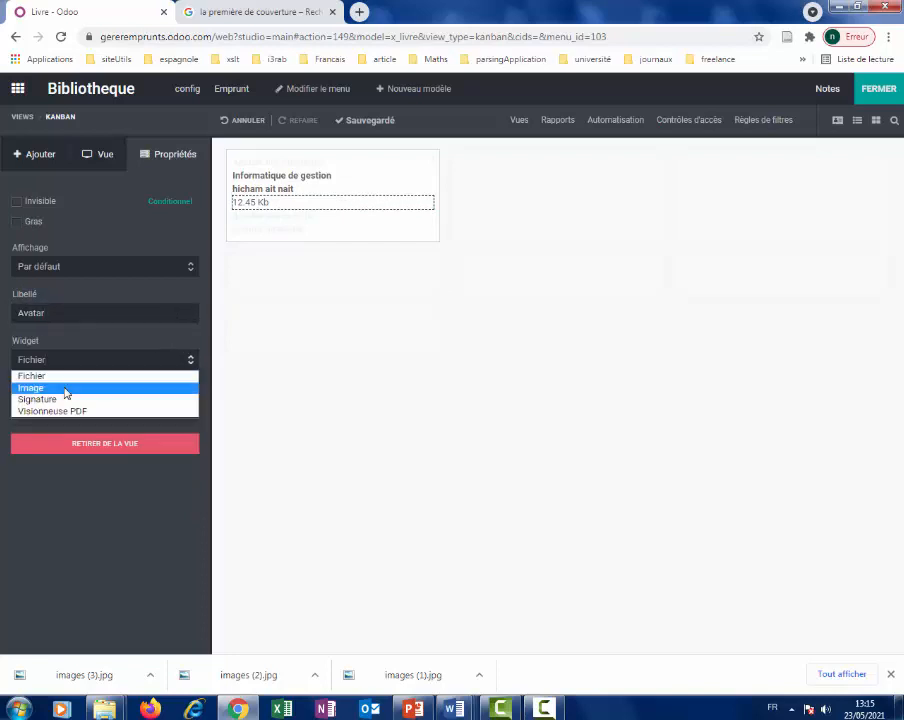
click(65, 388)
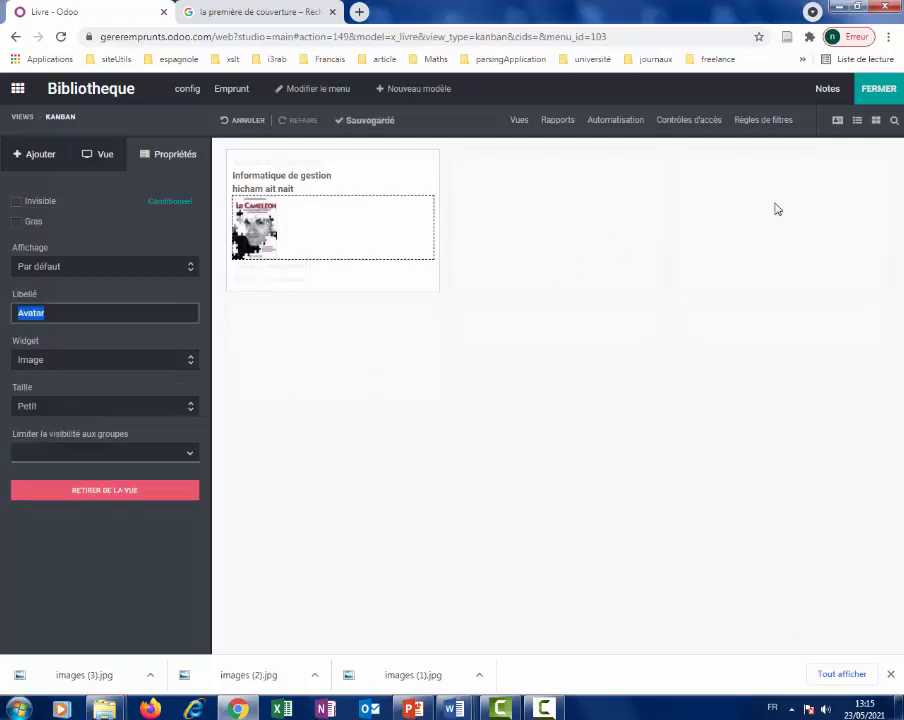
click(872, 90)
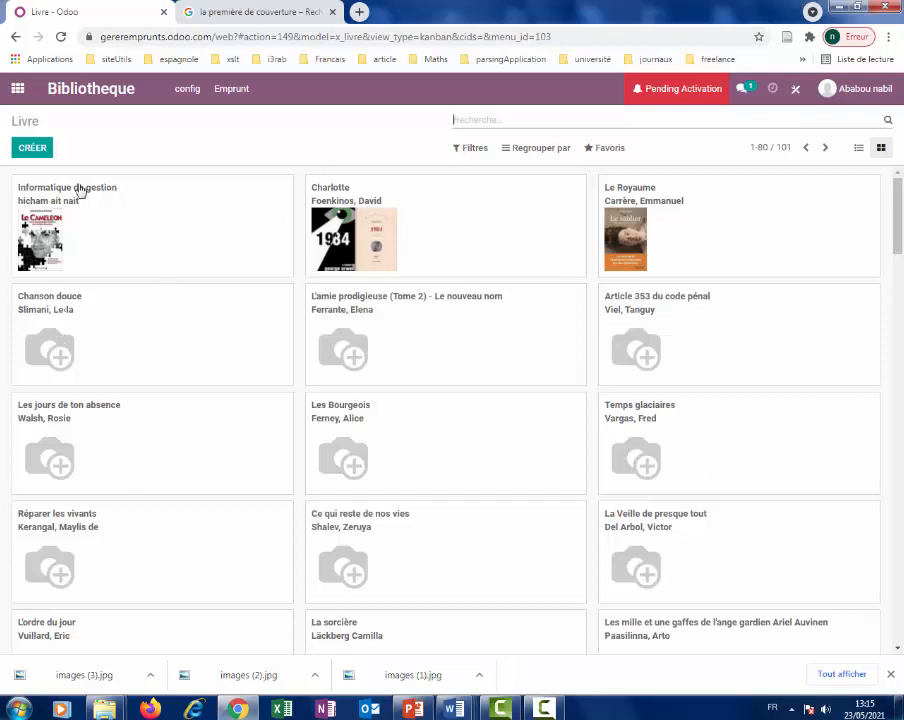
scroll(564, 310, down, 3)
scroll(486, 394, up, 3)
scroll(420, 530, down, 3)
scroll(418, 520, up, 2)
scroll(415, 510, up, 1)
scroll(716, 474, down, 3)
scroll(725, 478, down, 6)
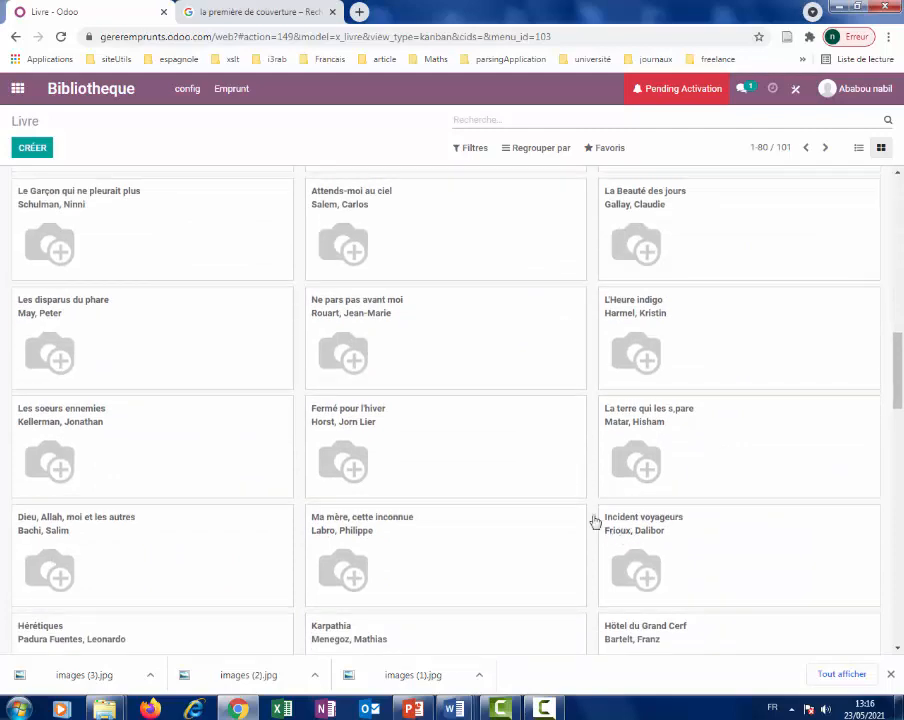
scroll(647, 464, up, 1)
scroll(647, 464, up, 9)
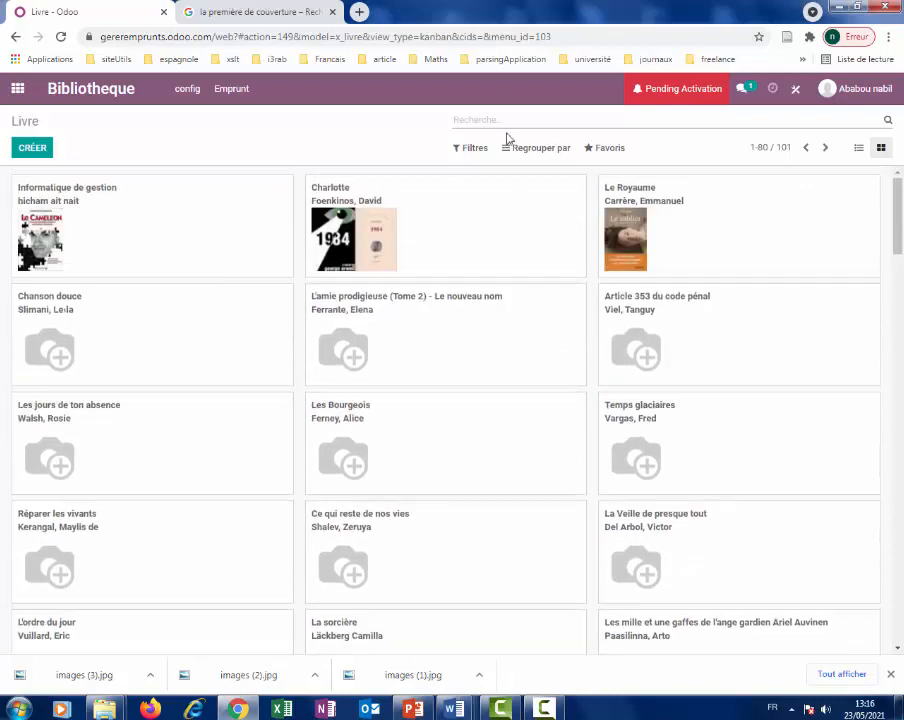
text(voy)
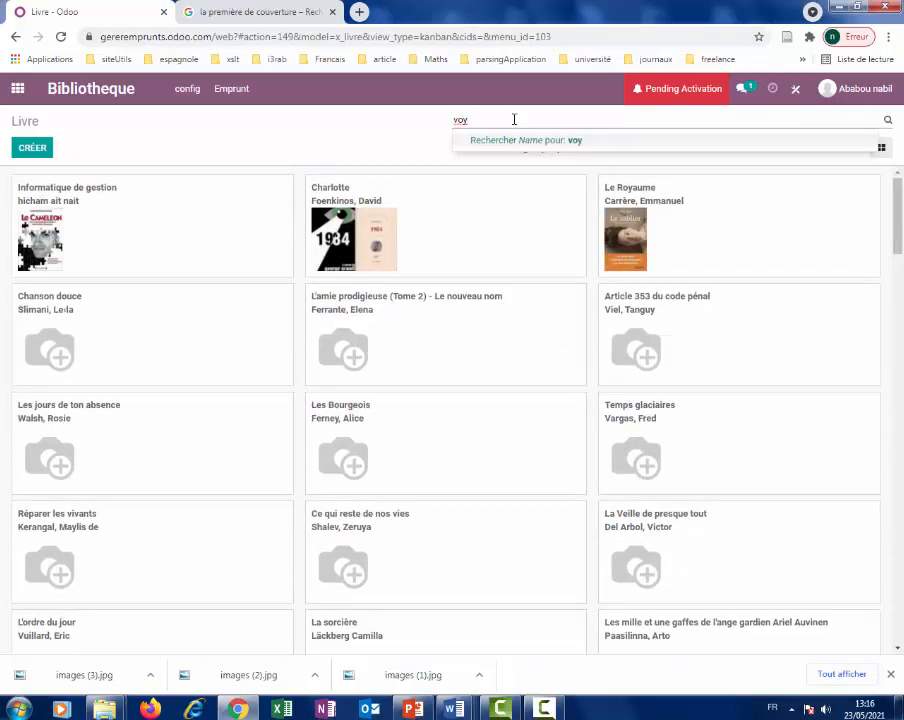
click(524, 146)
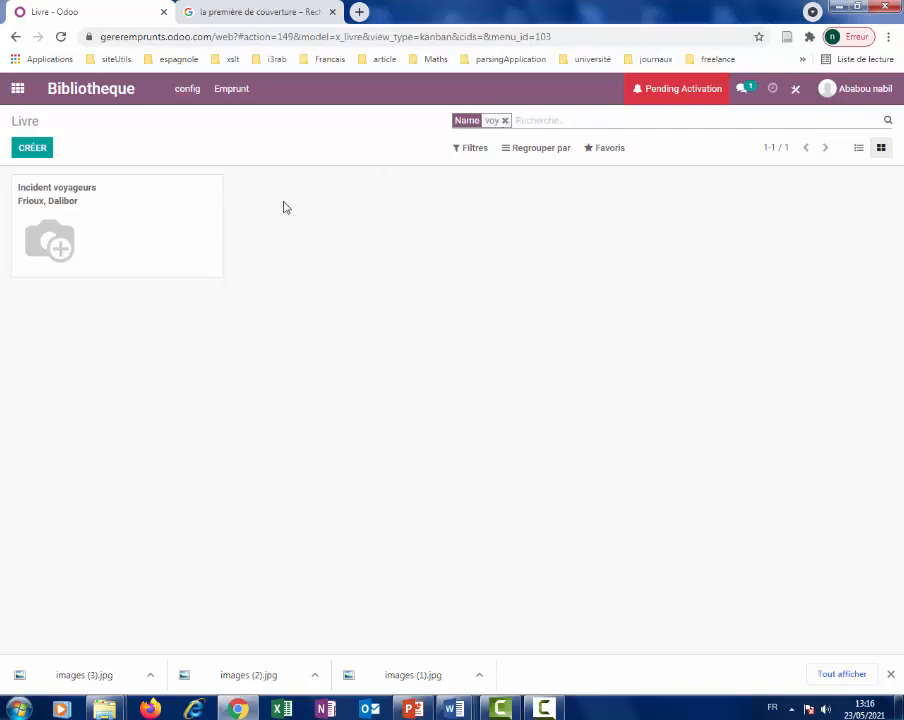
click(505, 120)
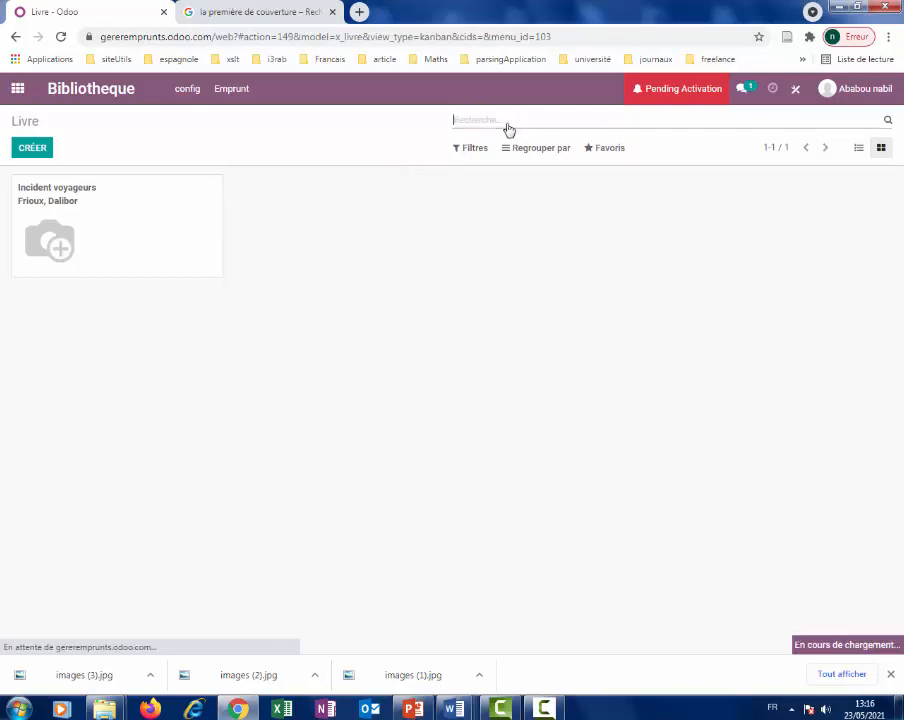
click(797, 92)
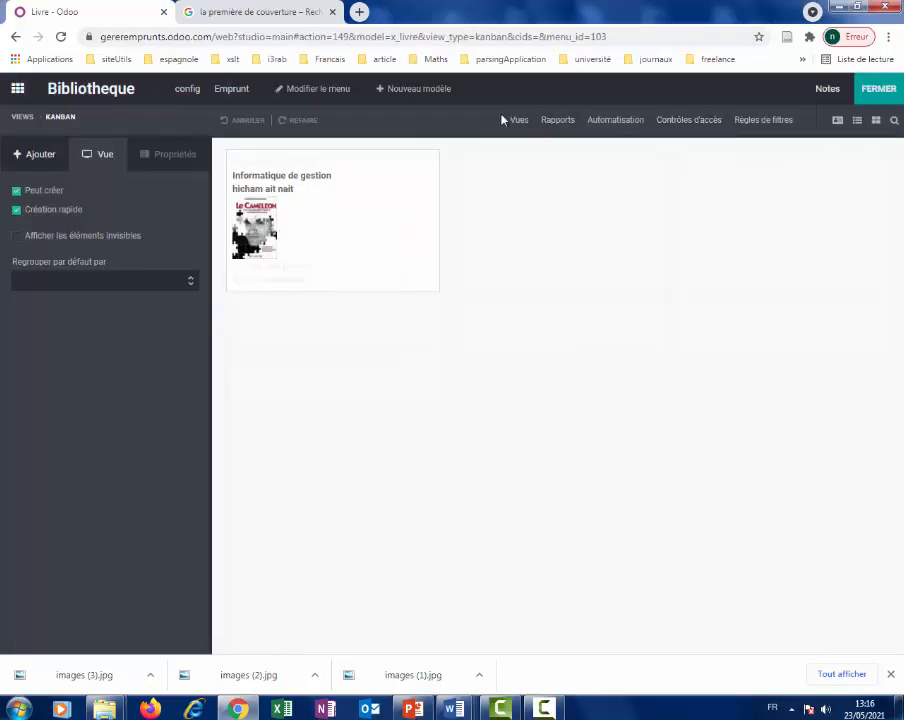
Open the Livre search view in Studio, then close Studio and go to Emprunt.
click(513, 119)
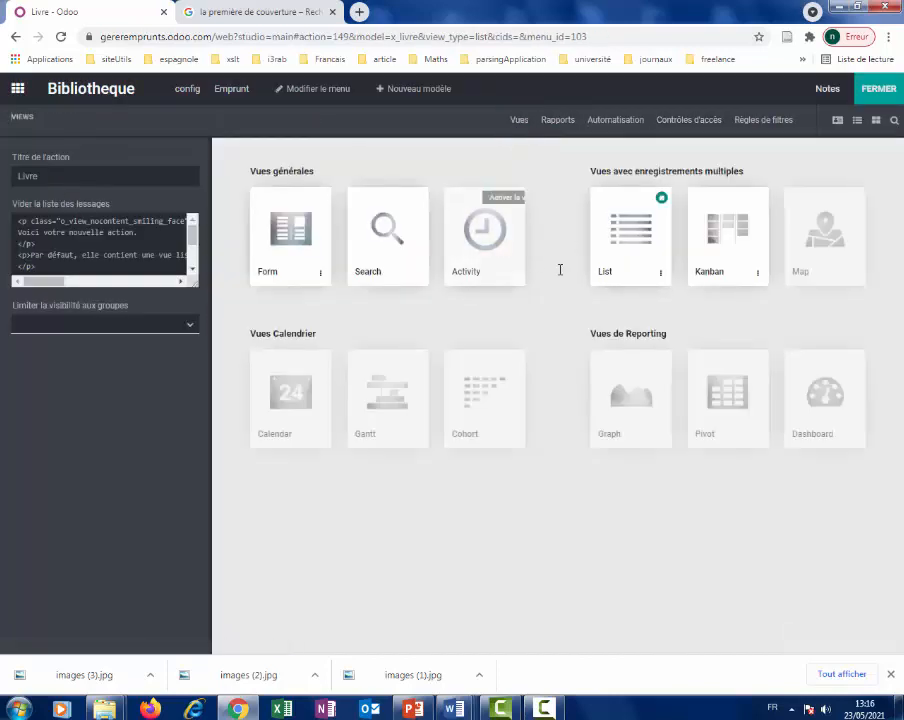
click(382, 224)
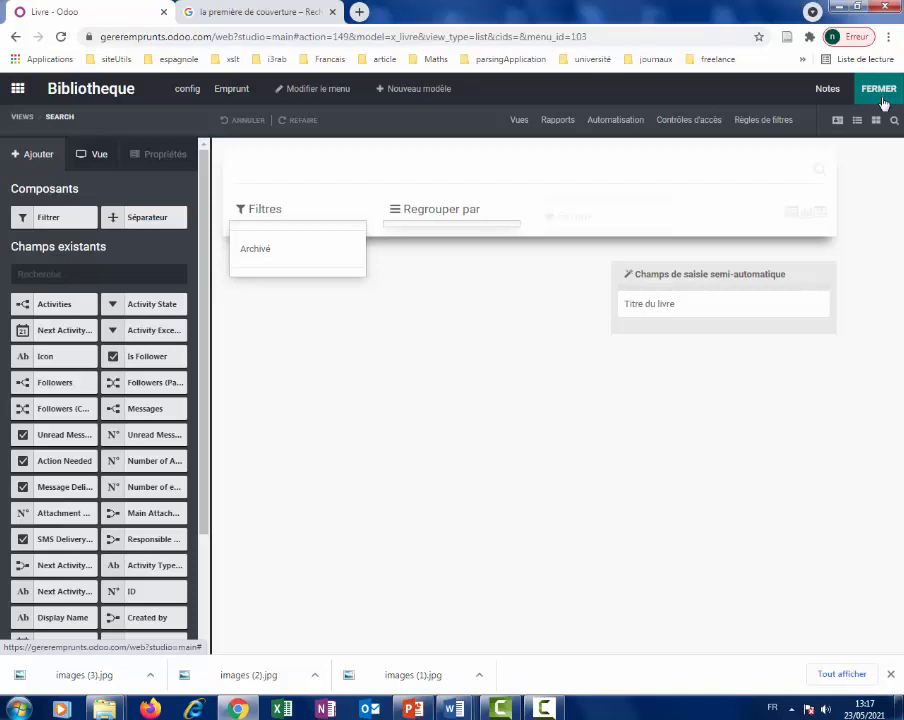
click(880, 96)
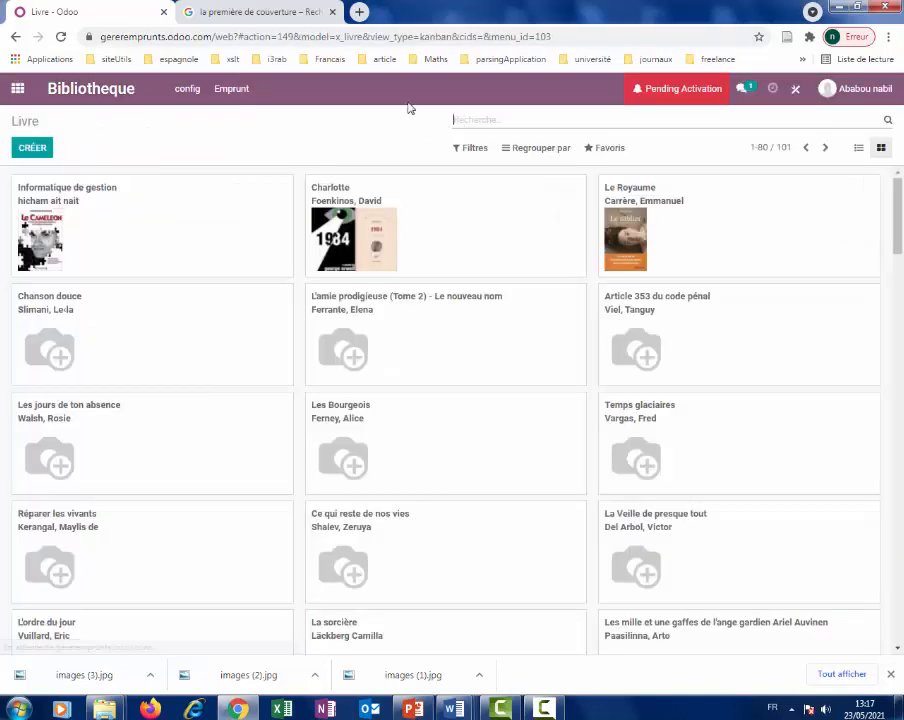
click(231, 91)
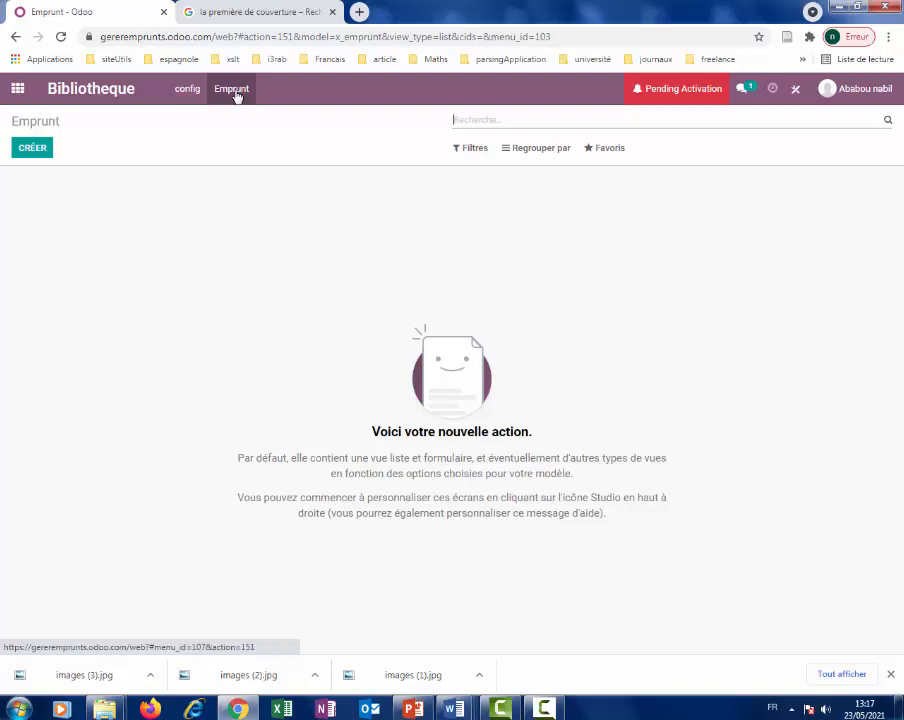
Open the Emprunt form view in the Studio editor.
click(549, 708)
click(630, 693)
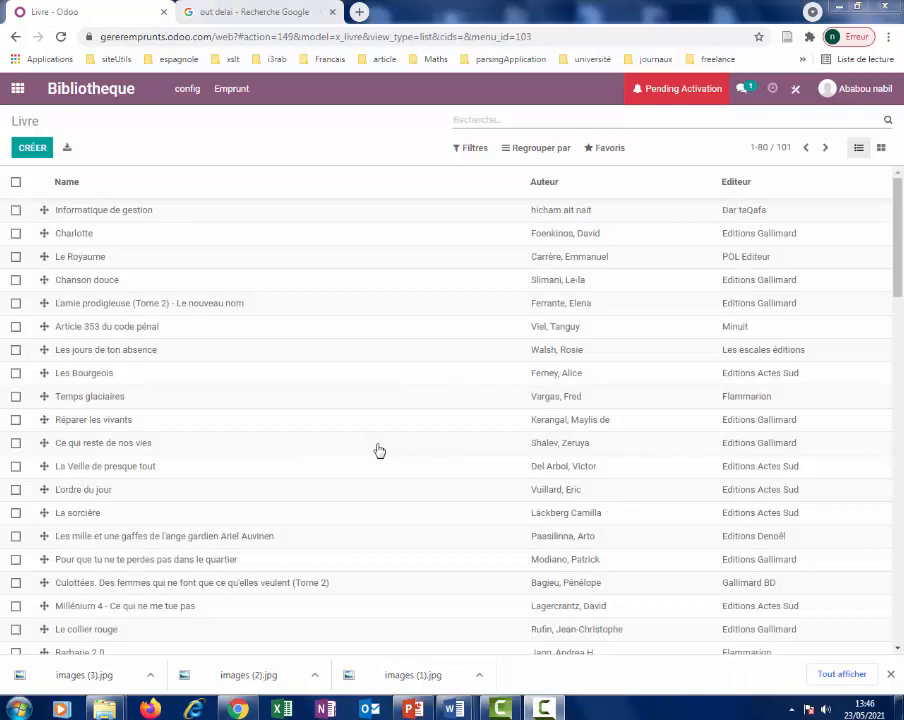
click(232, 90)
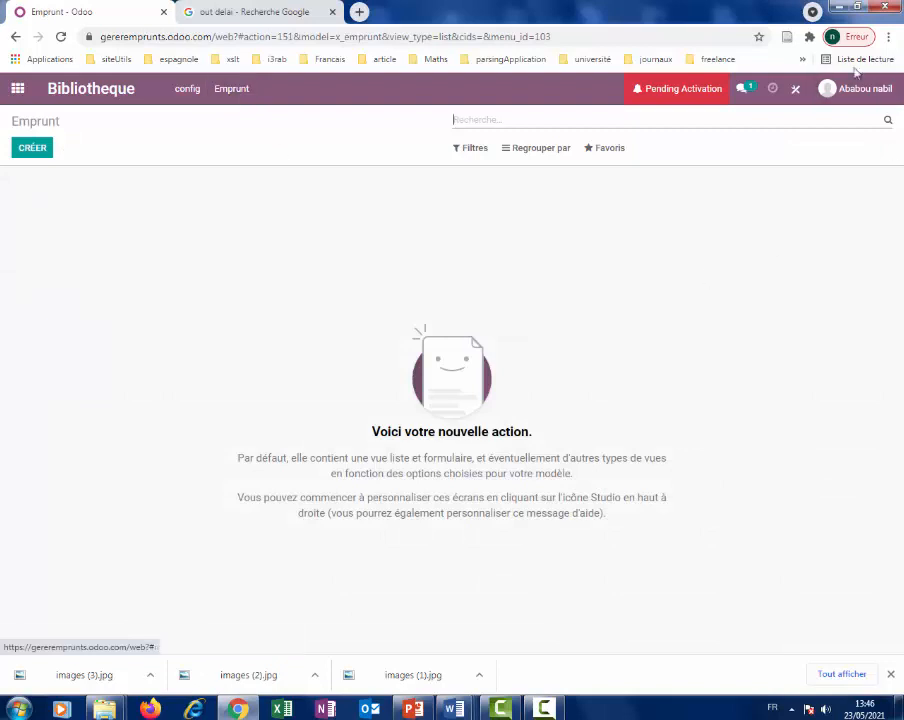
click(796, 90)
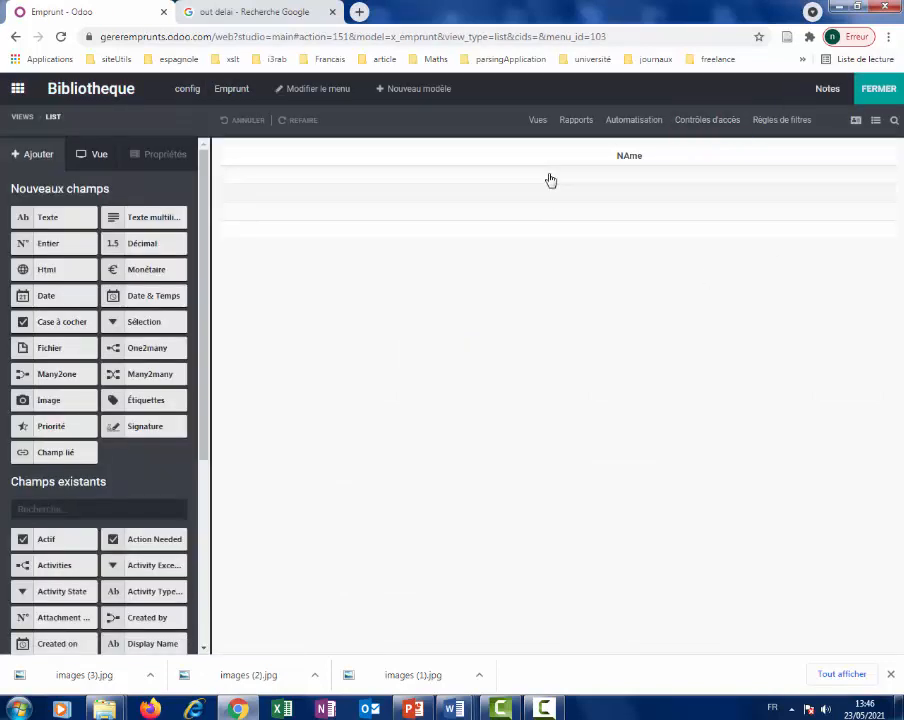
click(855, 121)
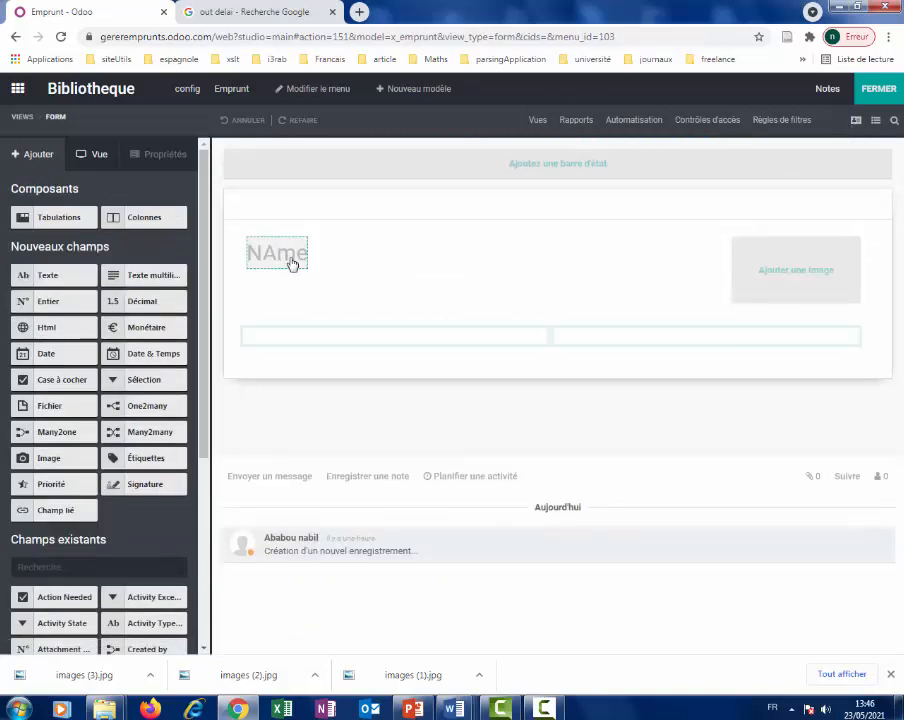
Relabel the Emprunt form's name field Numero and give it the placeholder Numero.
click(270, 263)
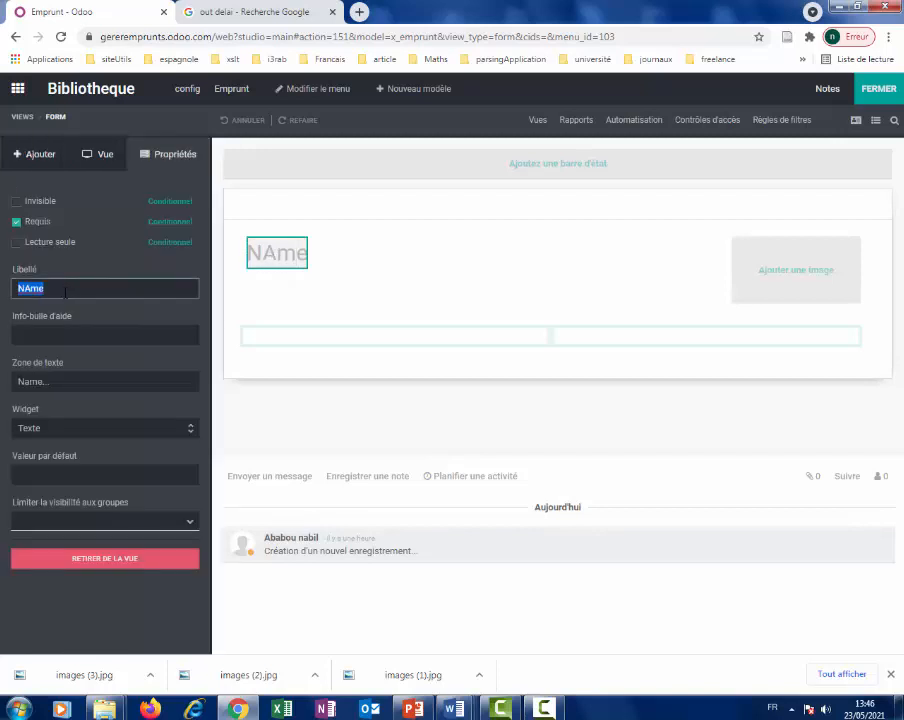
key(BackSpace)
text(n)
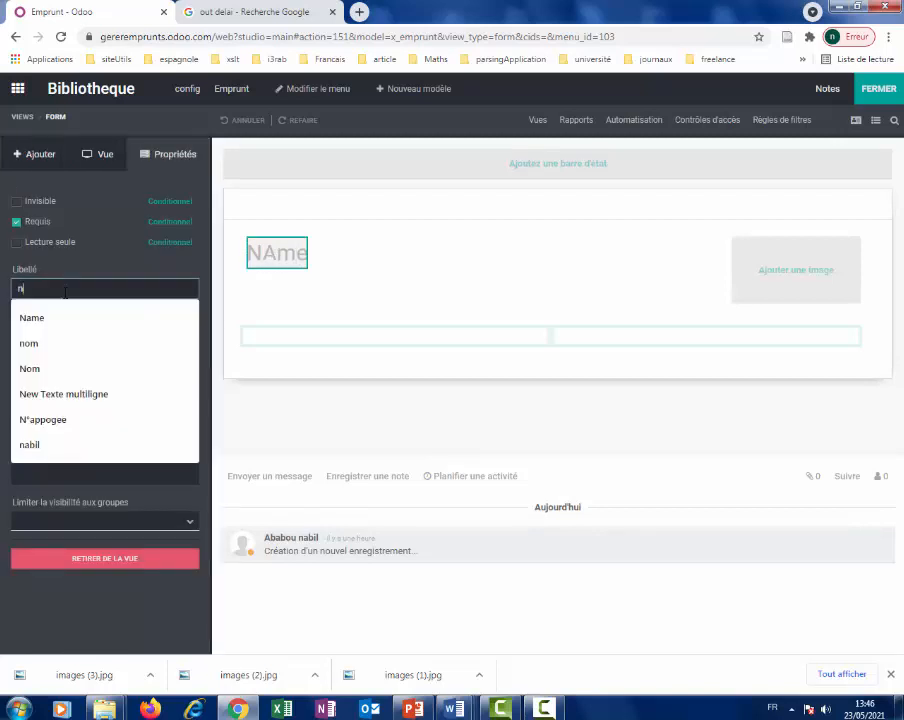
text(um)
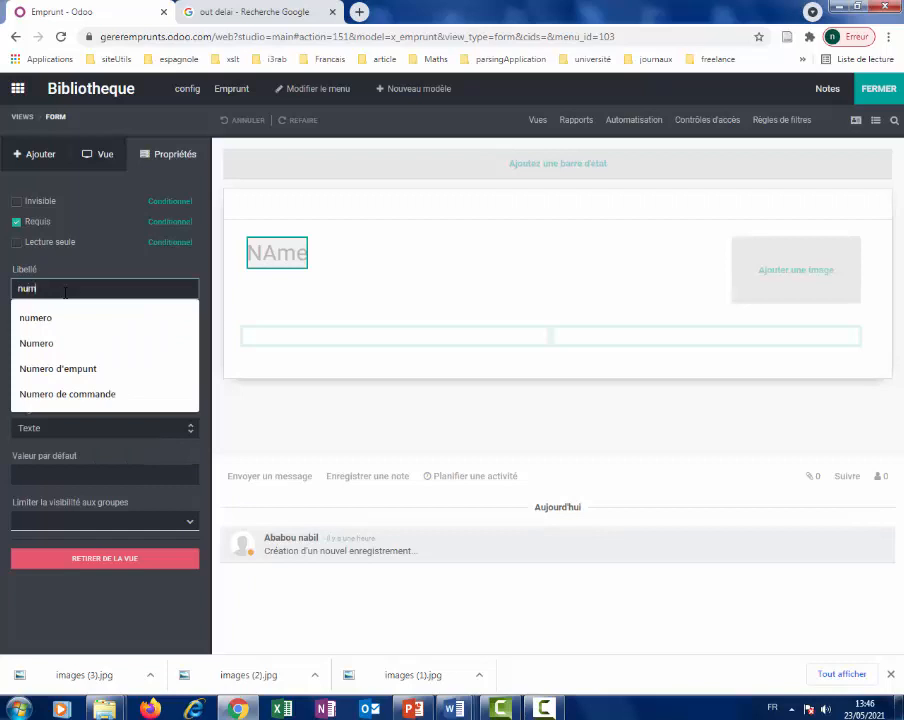
click(45, 346)
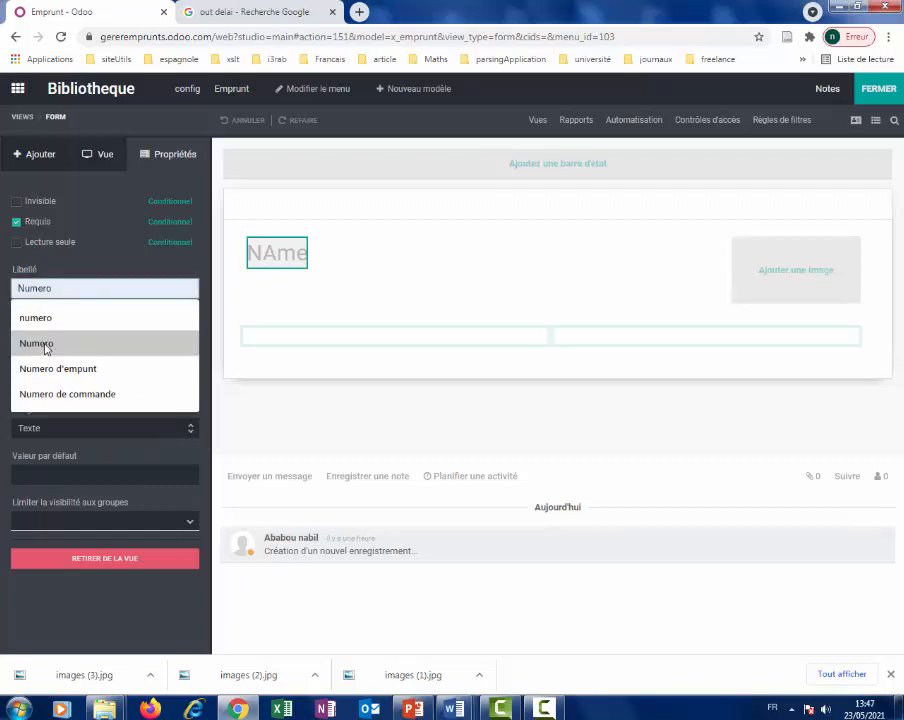
click(45, 346)
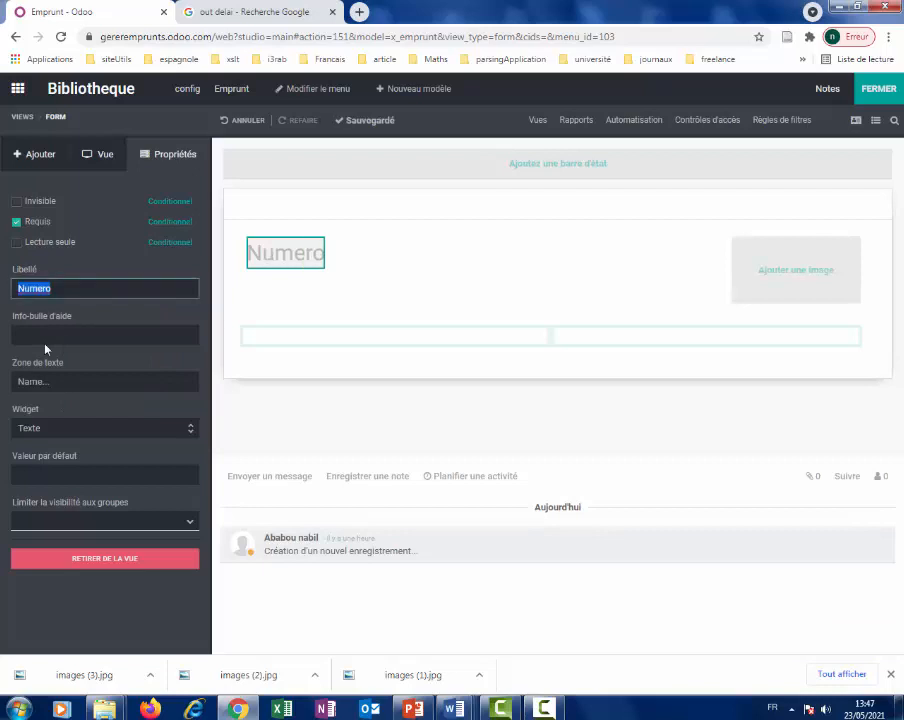
drag(52, 382, 20, 382)
text(N)
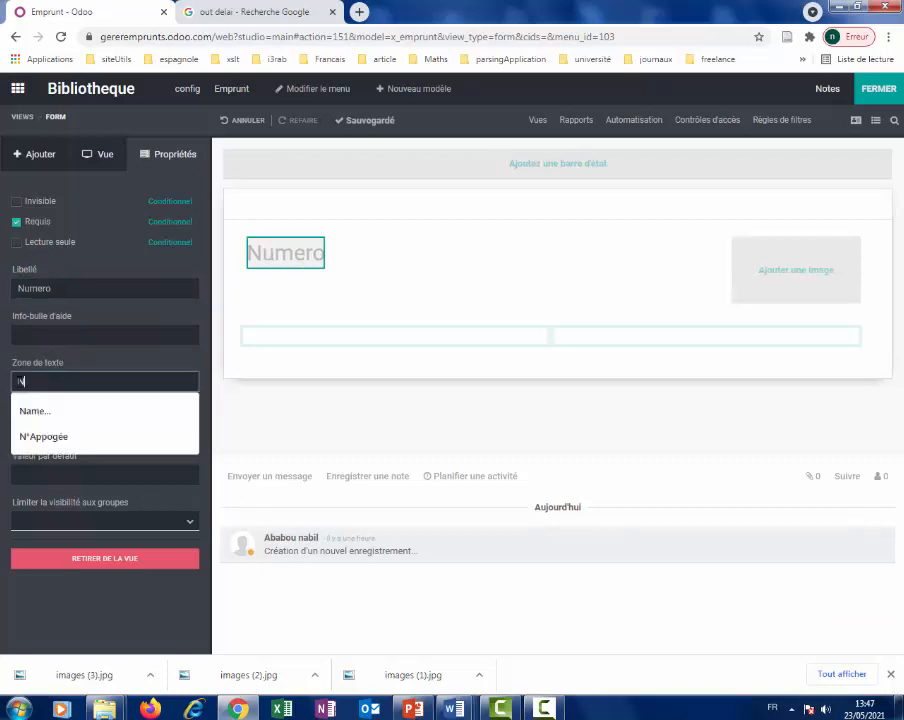
text(umero)
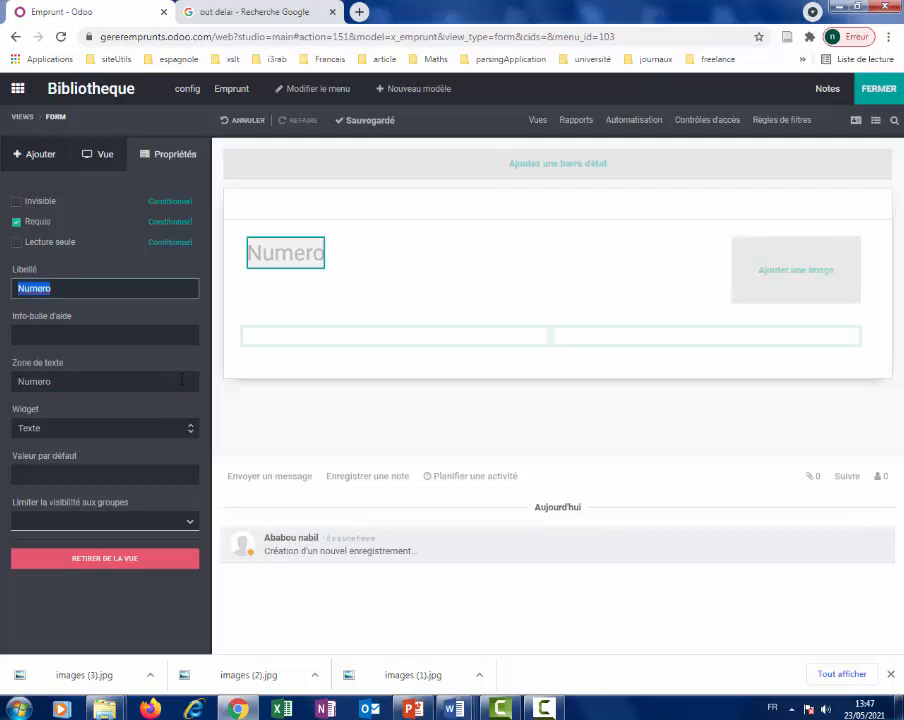
click(339, 300)
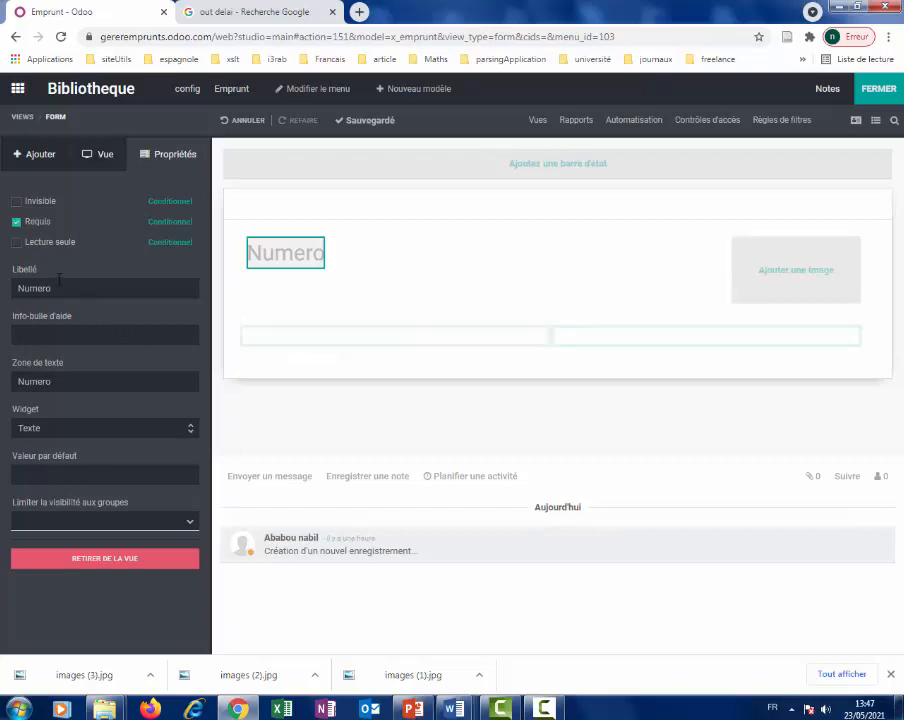
click(22, 156)
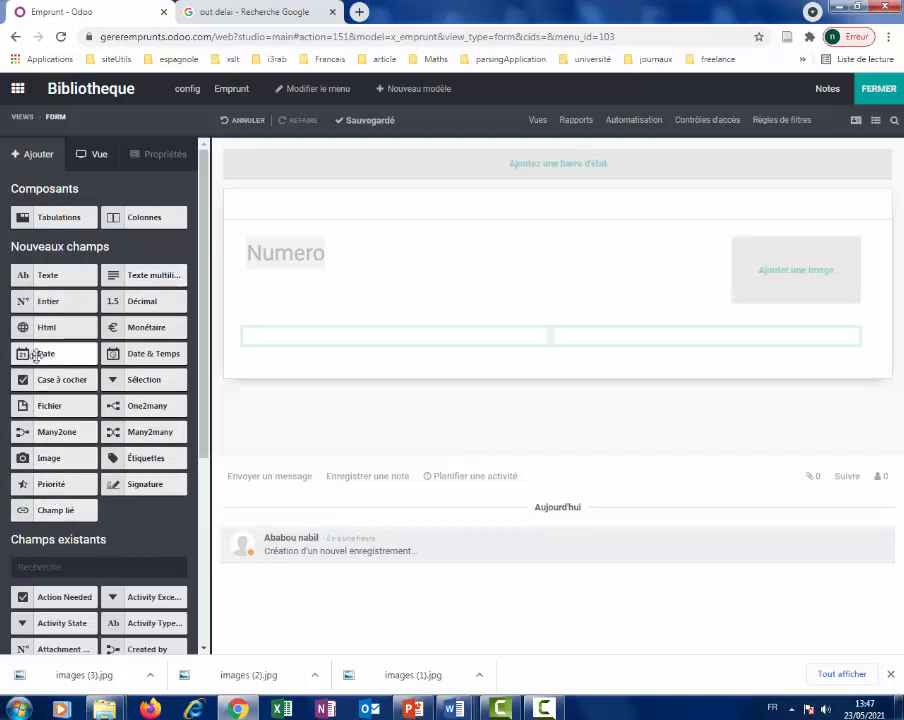
Add a date field to the Emprunt form labelled Date_Emprunt.
drag(44, 352, 268, 349)
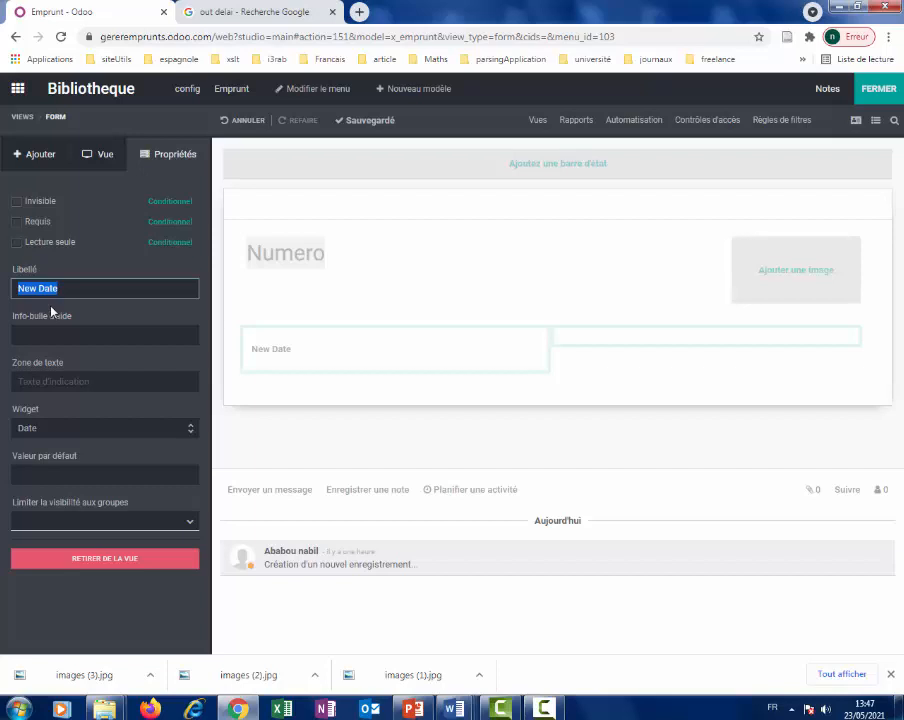
text(date)
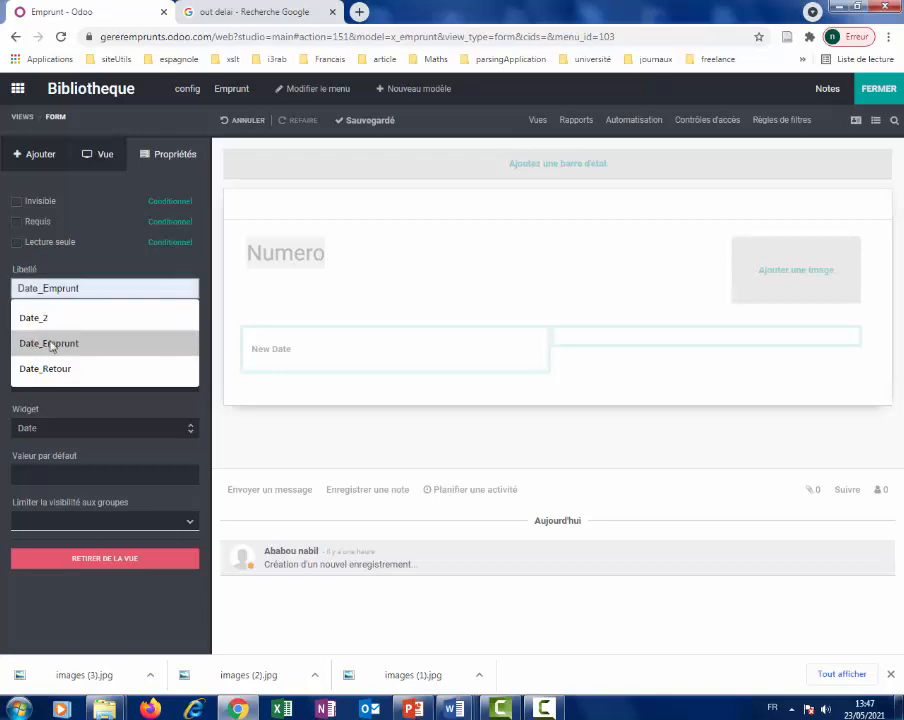
click(50, 343)
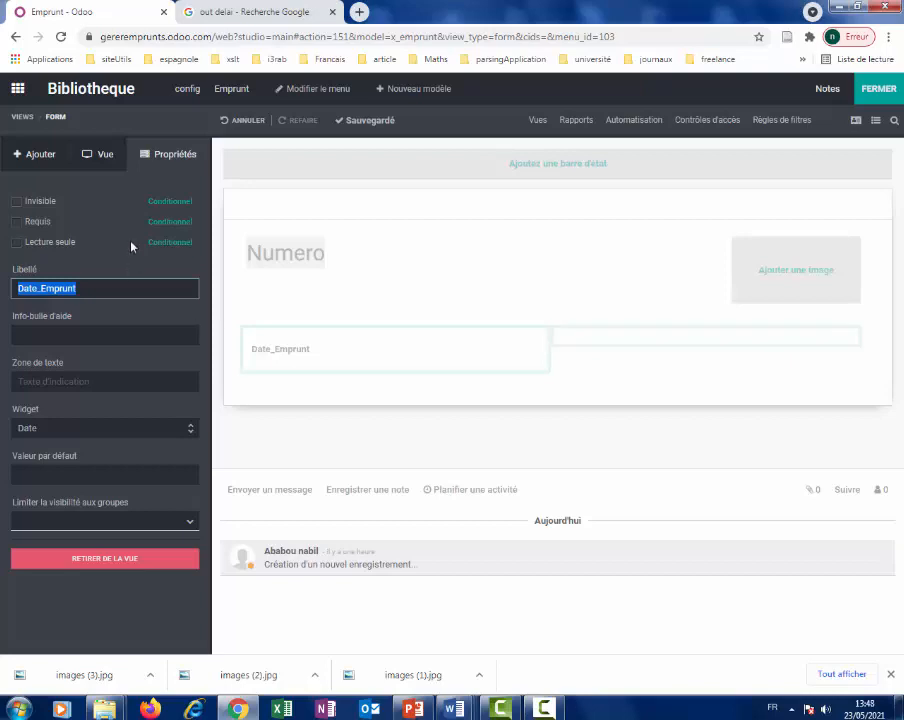
click(52, 166)
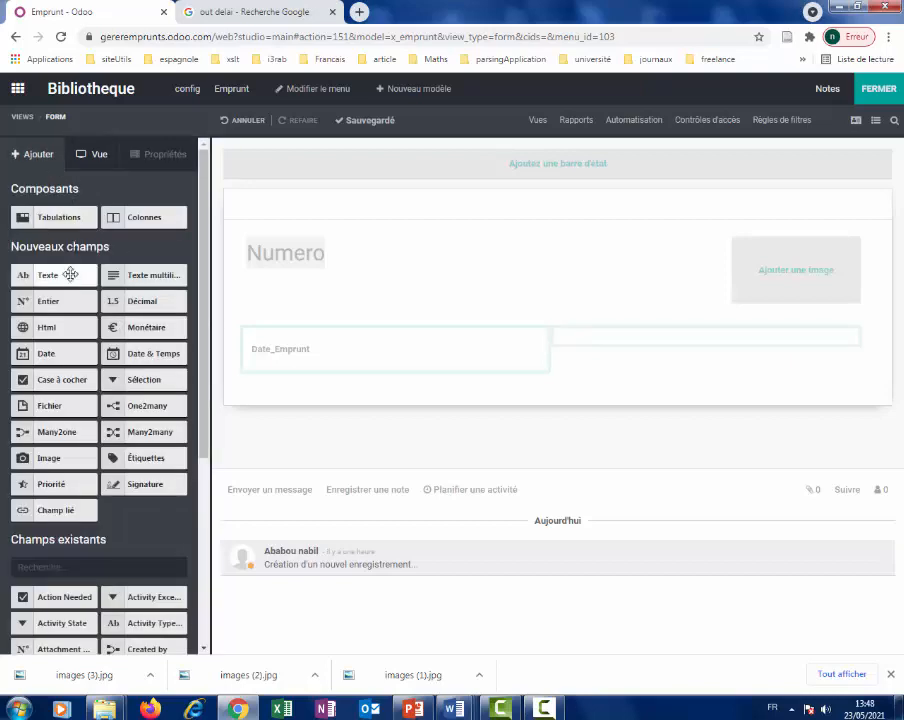
Place a text field beside Date_Emprunt and label it Etudiant.
drag(73, 278, 602, 348)
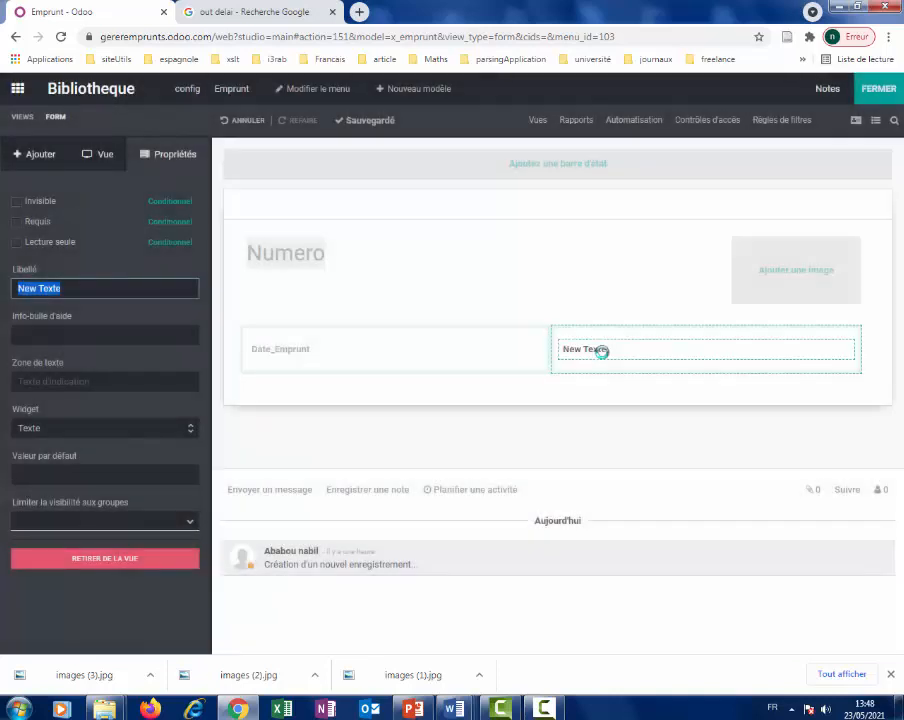
click(50, 160)
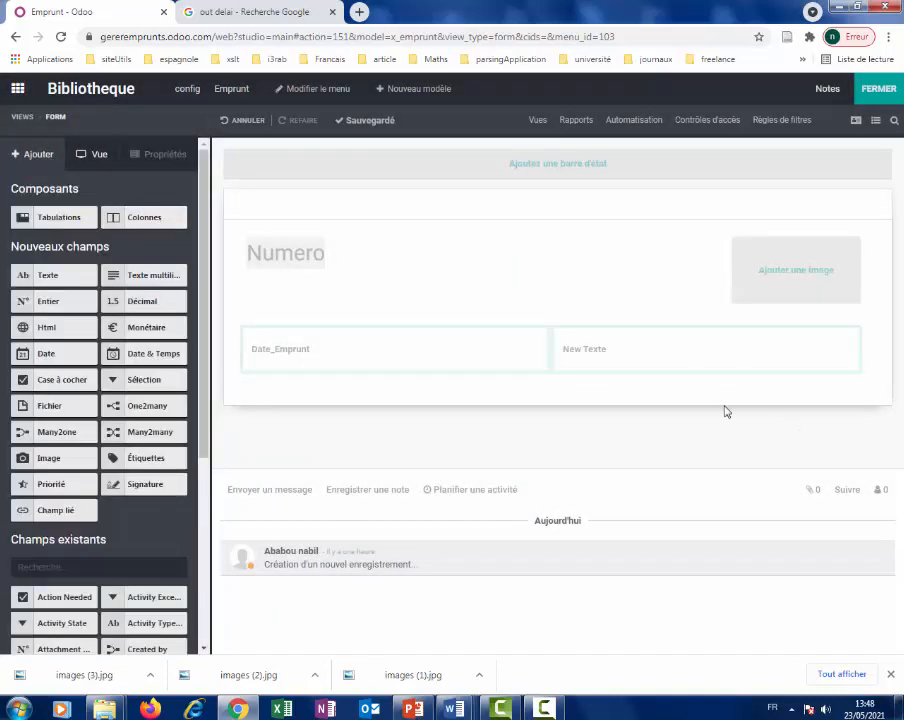
click(594, 350)
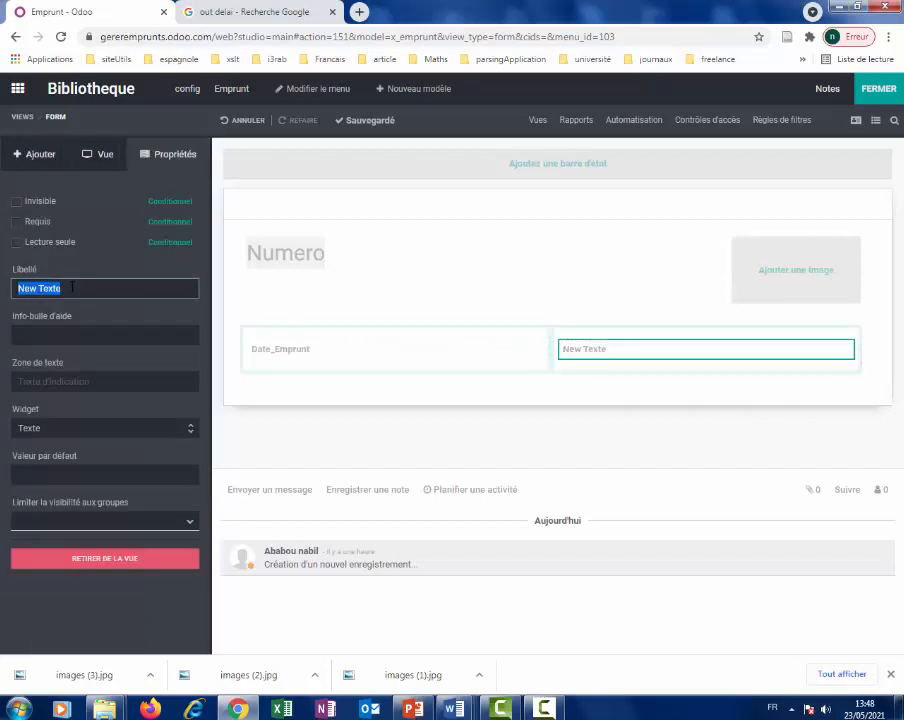
text(Etud)
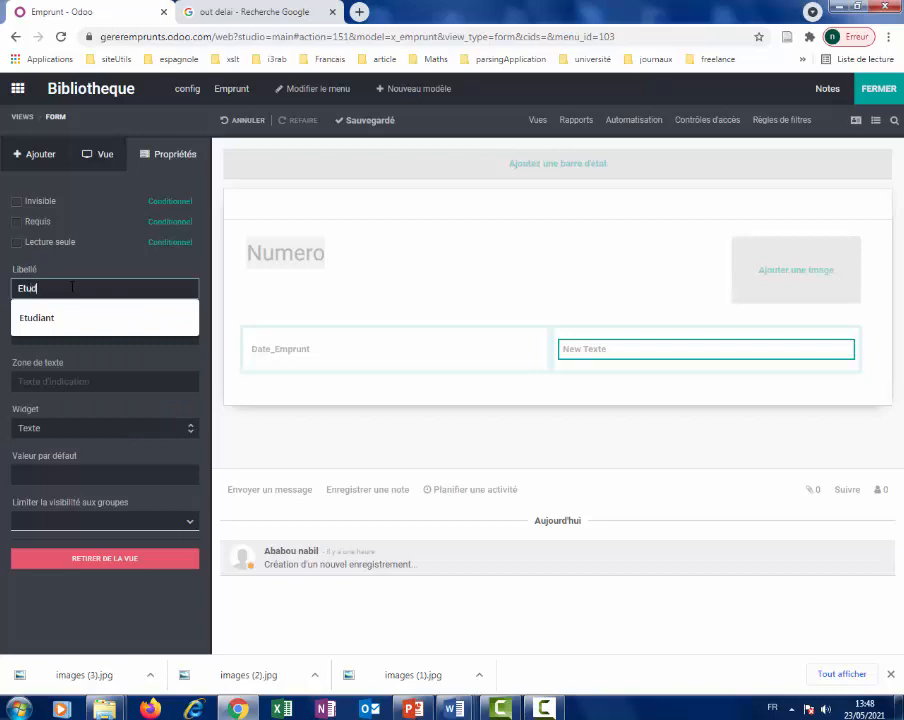
text(iant)
key(Return)
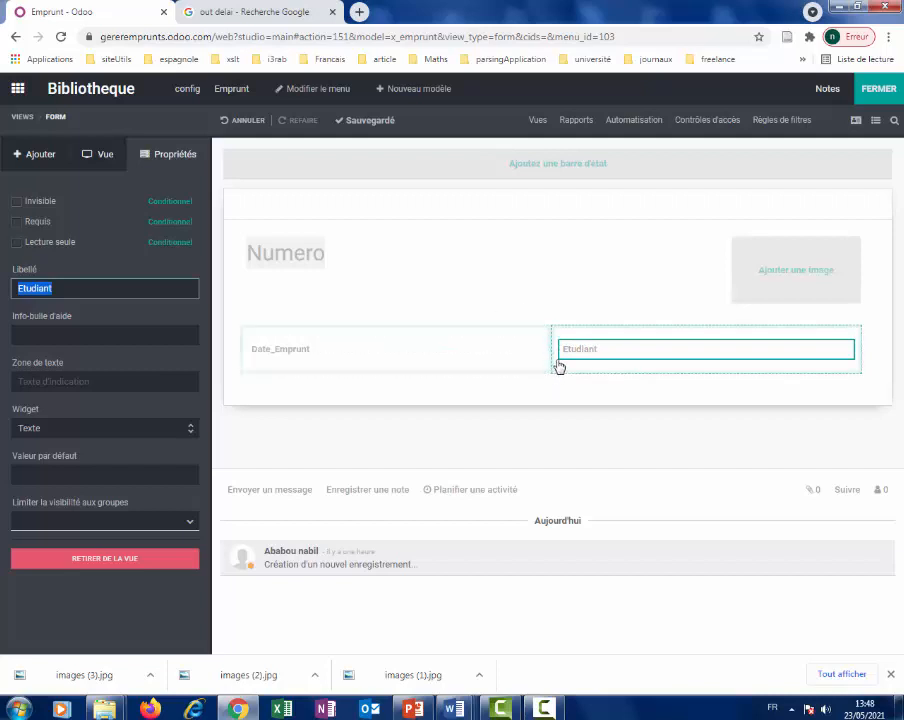
click(38, 154)
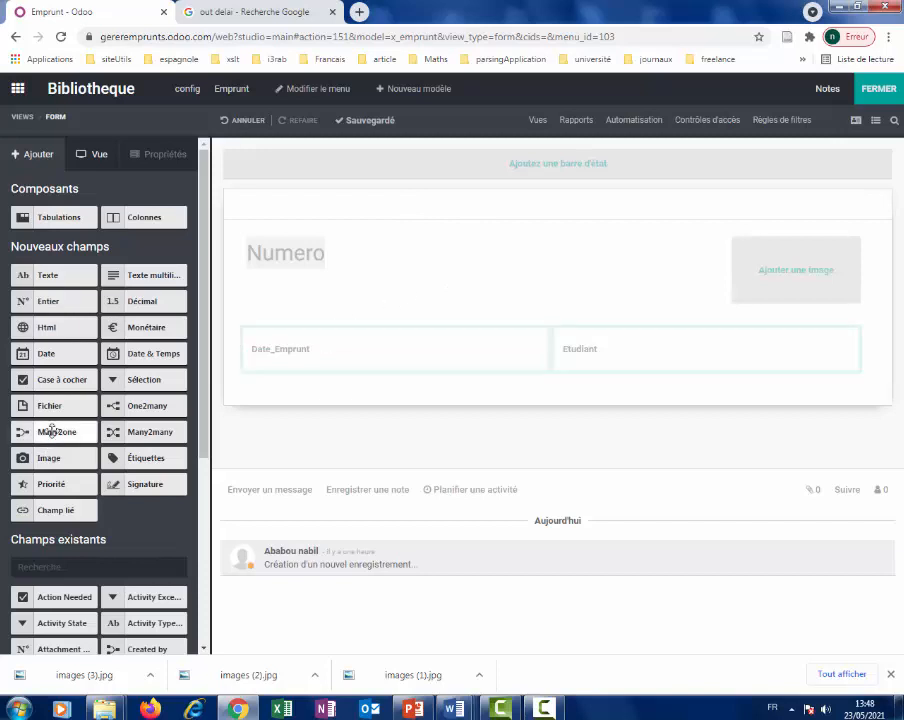
Add a Many2one field under Etudiant with its relation set to the Etudiant model.
drag(56, 432, 591, 389)
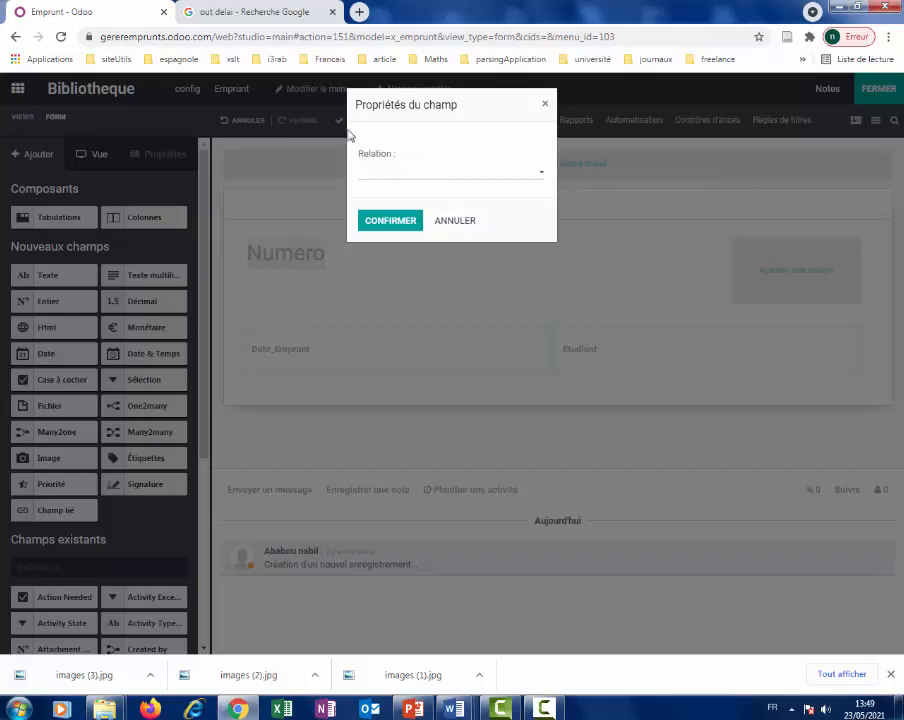
click(540, 178)
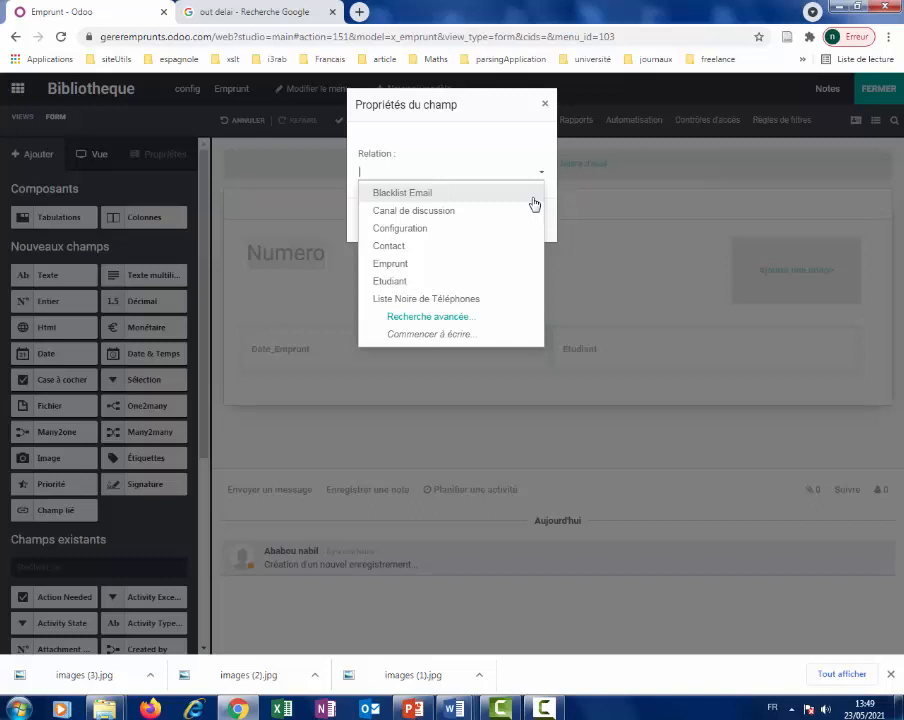
click(427, 288)
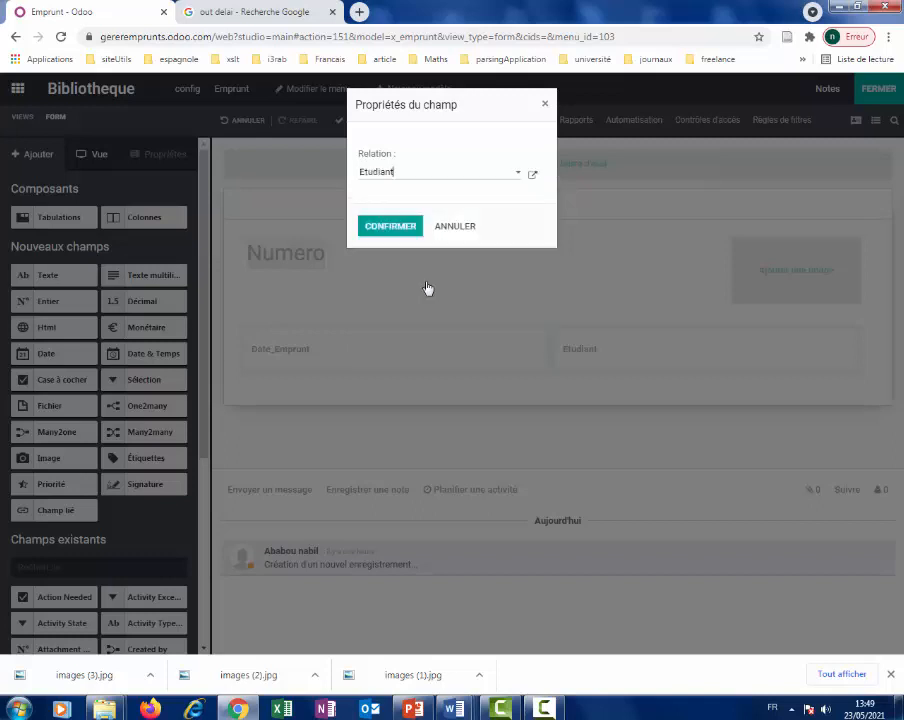
click(390, 224)
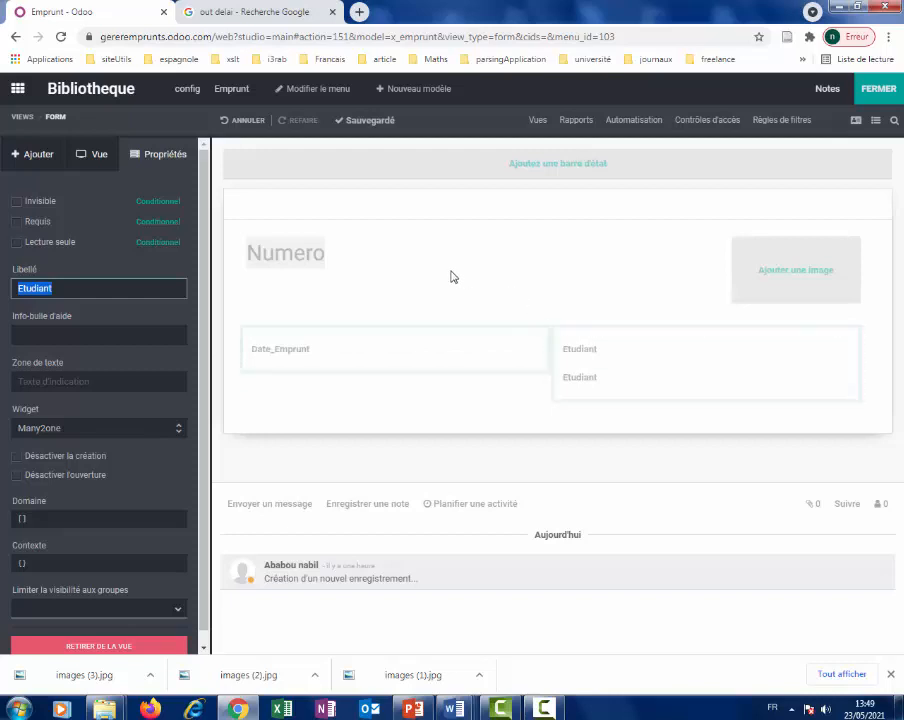
click(42, 164)
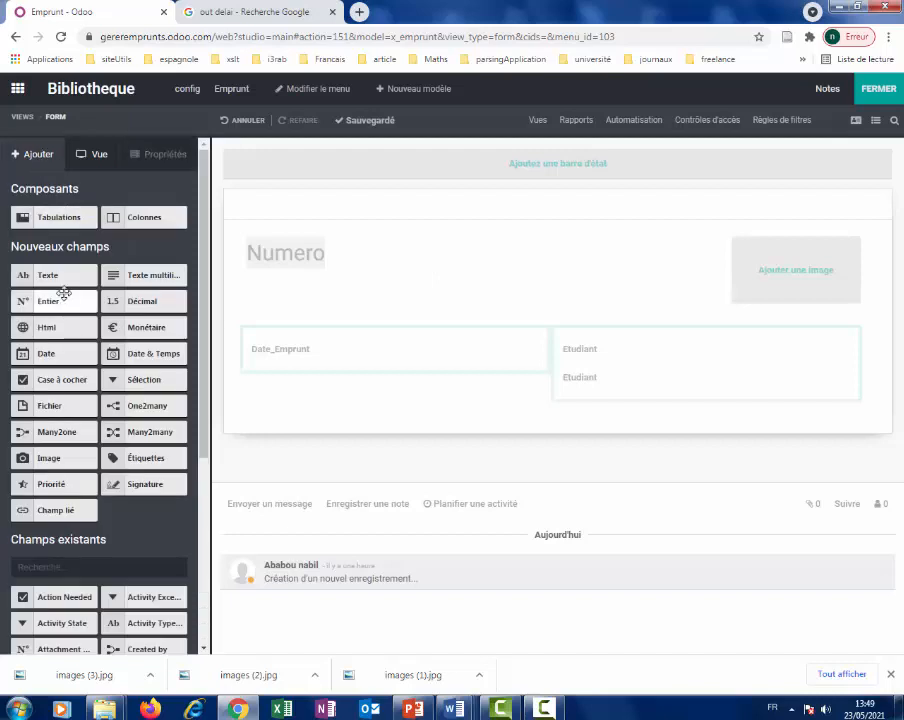
Add another text field and a Many2one field related to the Livre model.
drag(66, 278, 615, 408)
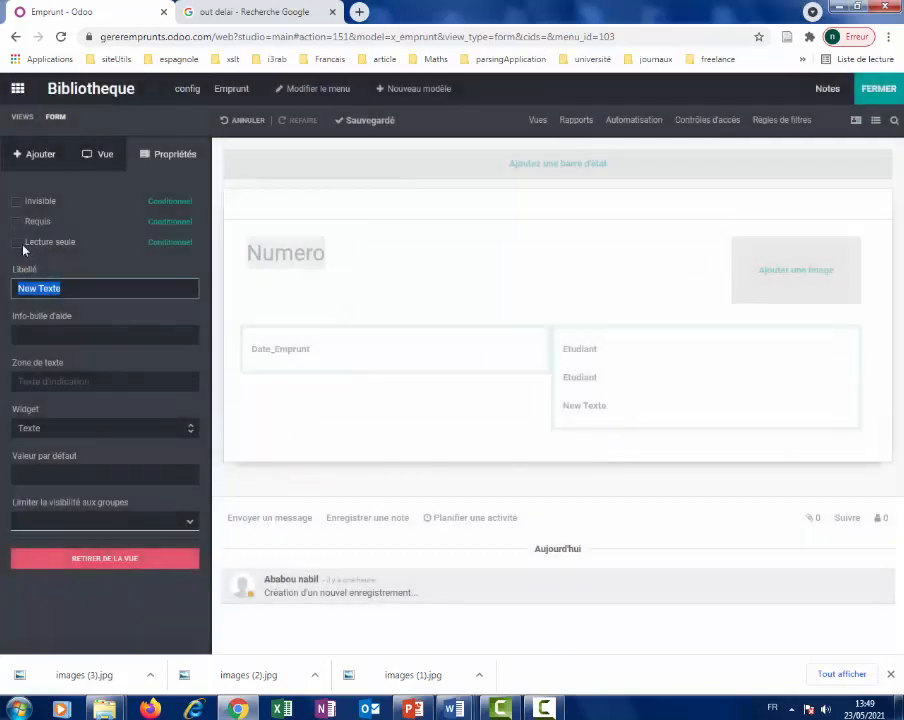
click(40, 156)
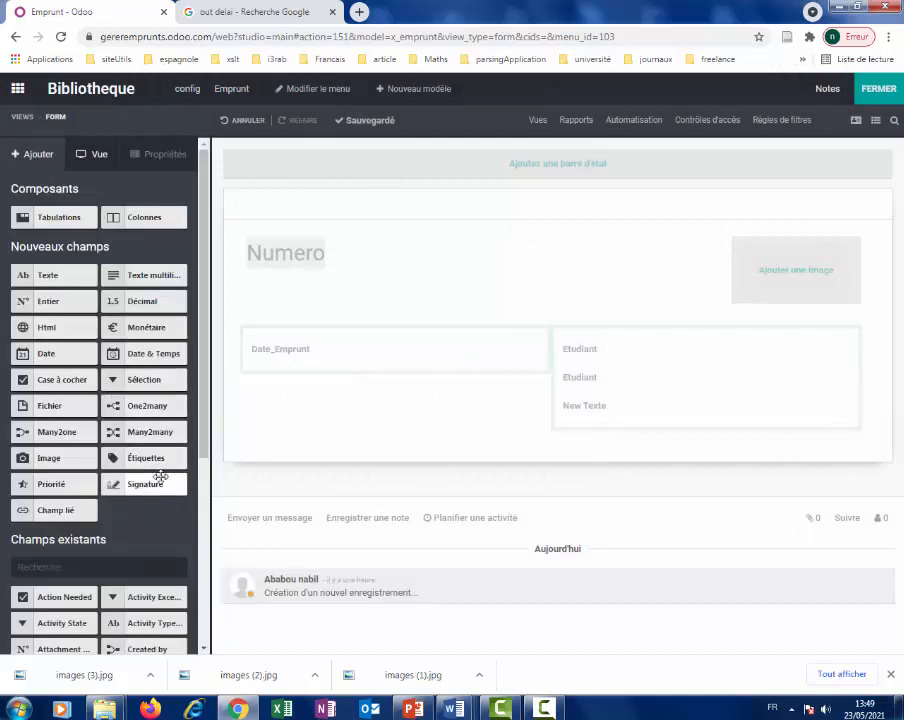
drag(44, 428, 595, 405)
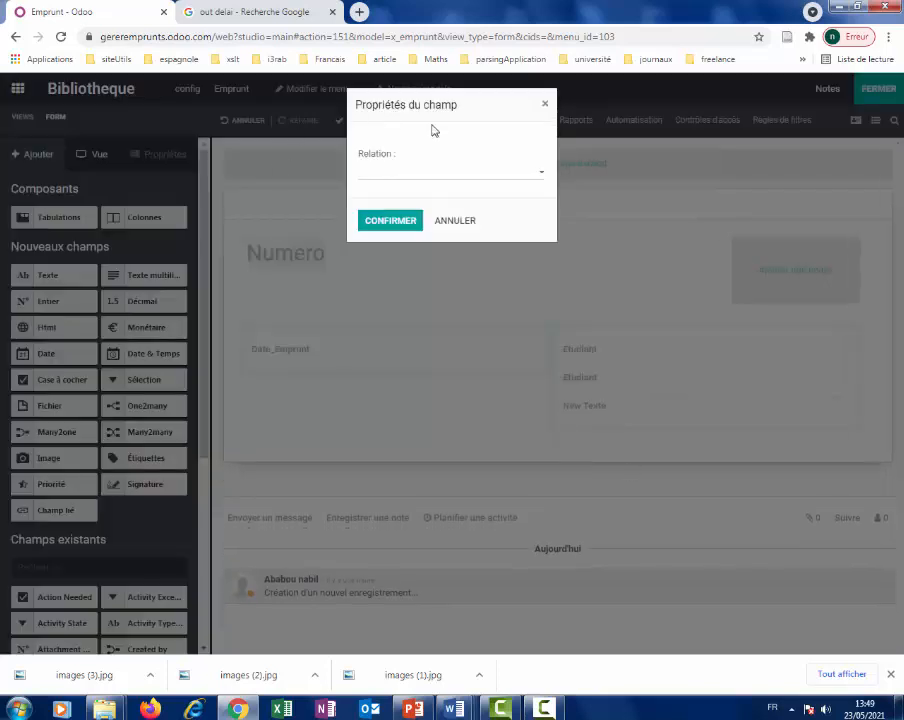
click(543, 177)
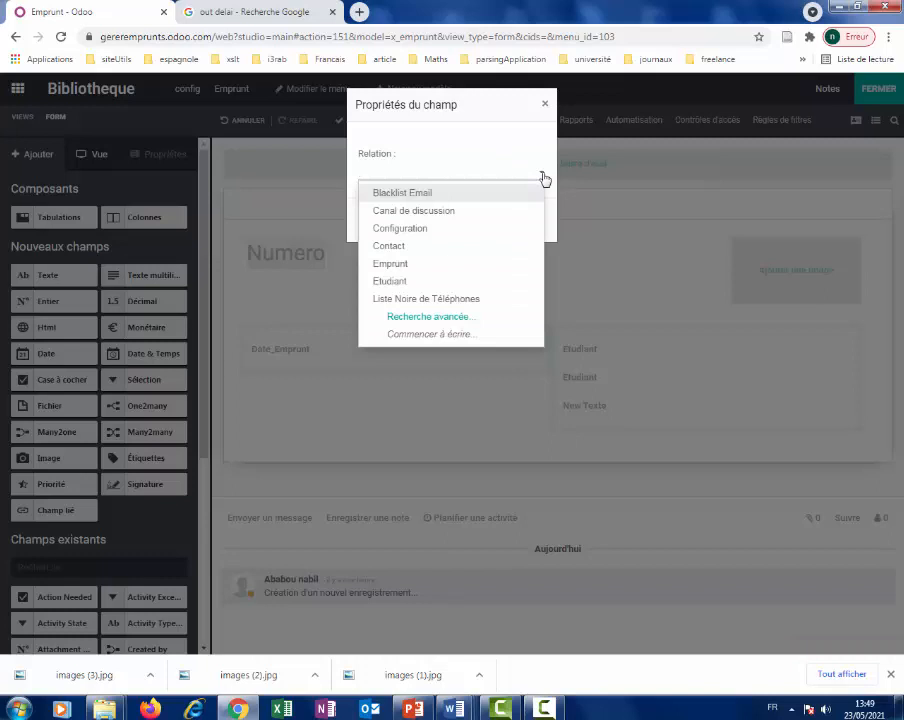
text(liv)
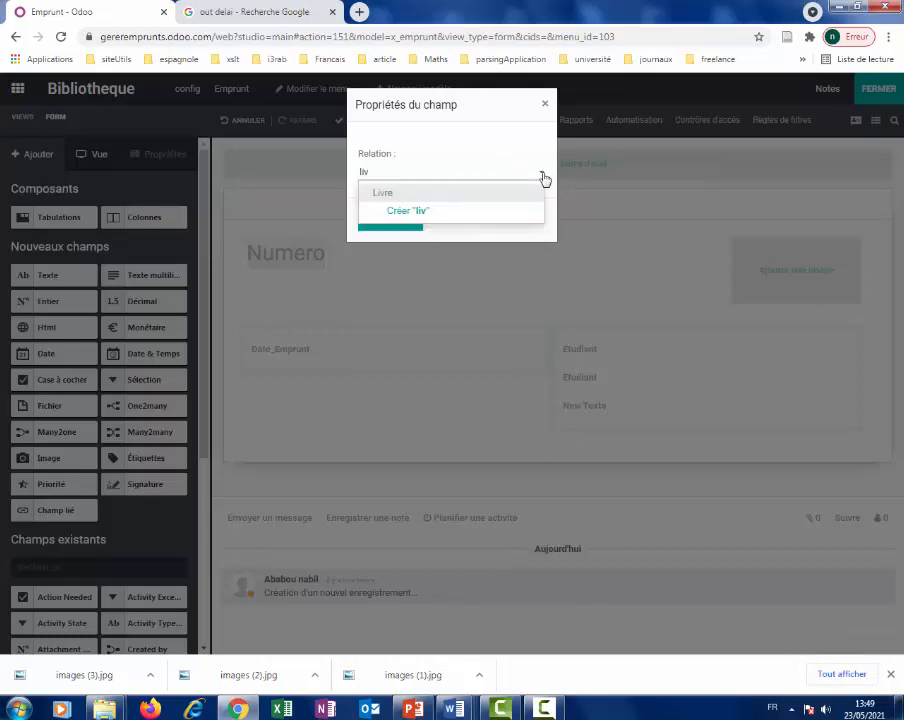
click(490, 194)
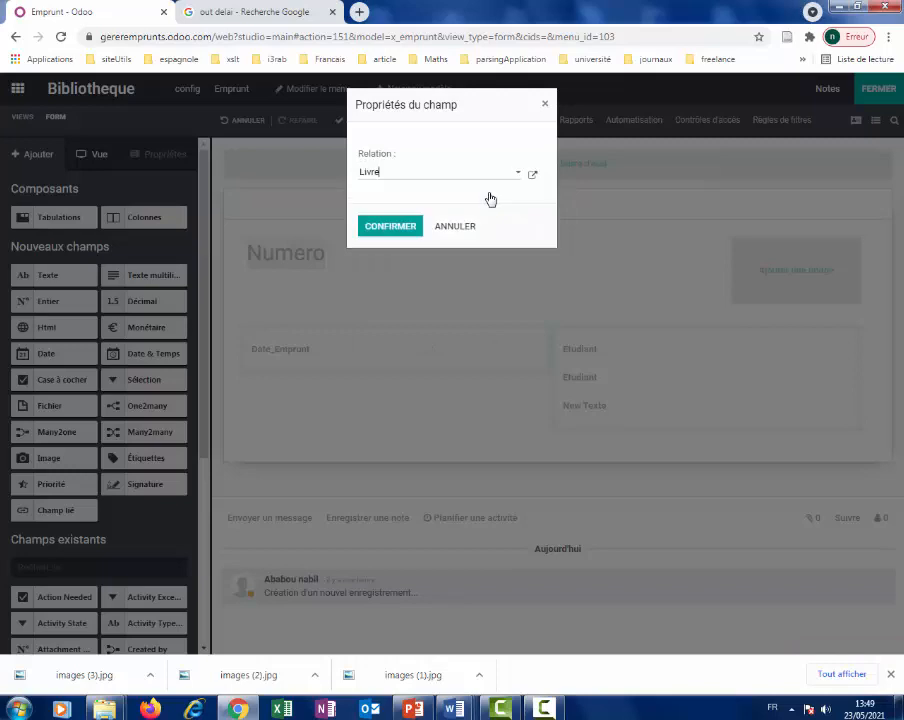
click(401, 229)
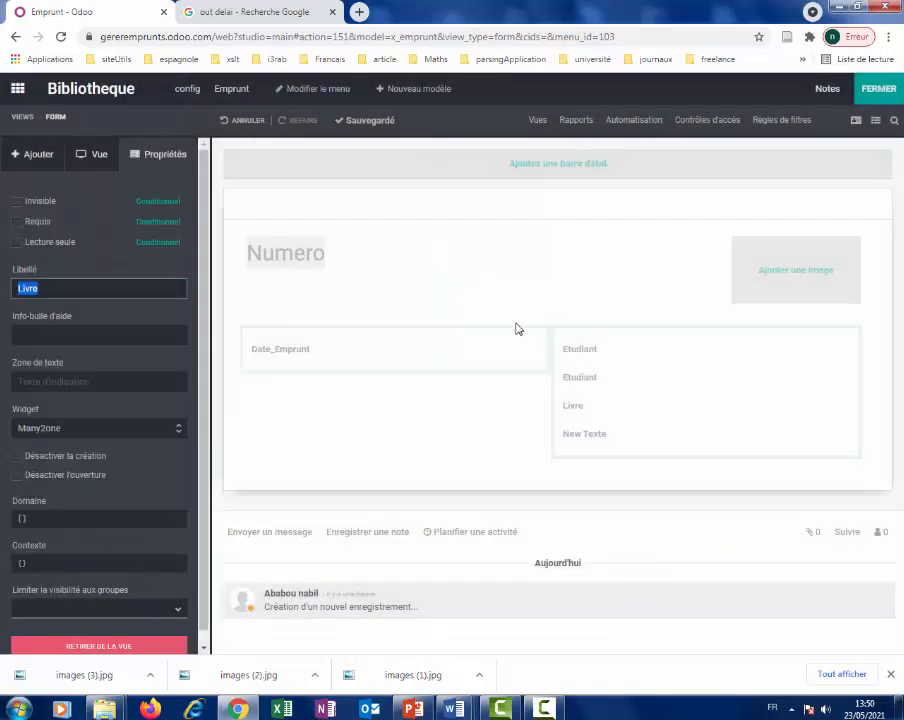
Relabel the new text field Livre.
click(590, 430)
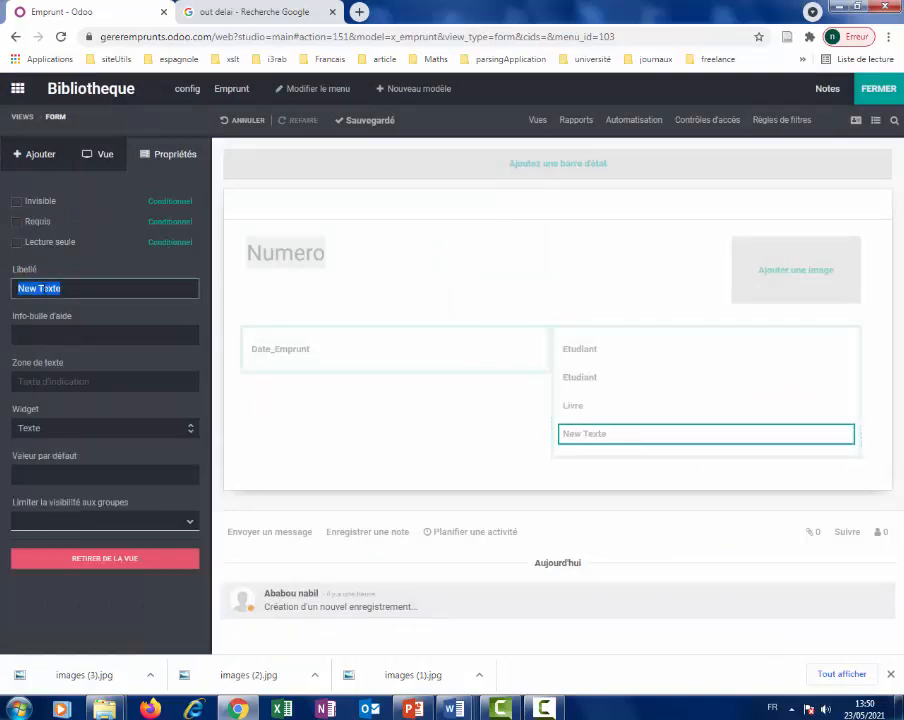
text(Livre)
key(Return)
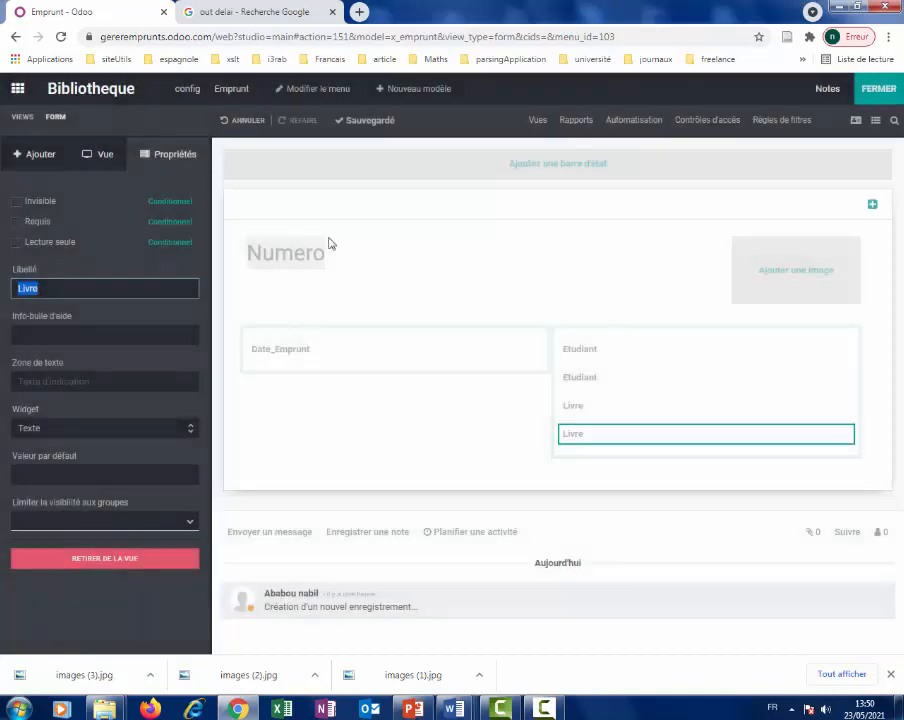
Leave Studio and start a new loan 'l'emprunt numero 1' dated 22/05/2021.
click(874, 96)
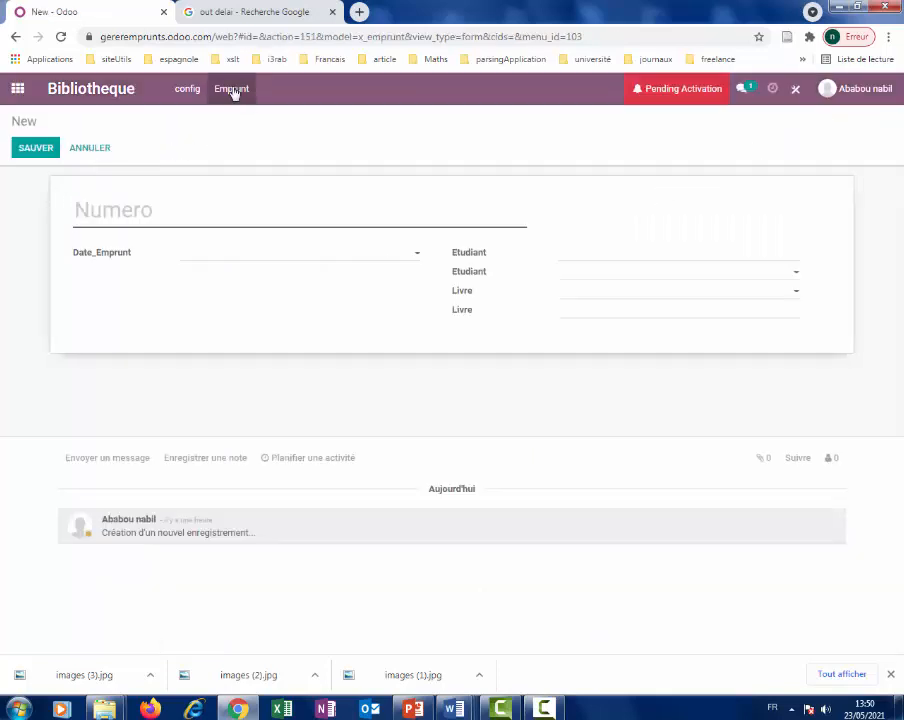
click(231, 89)
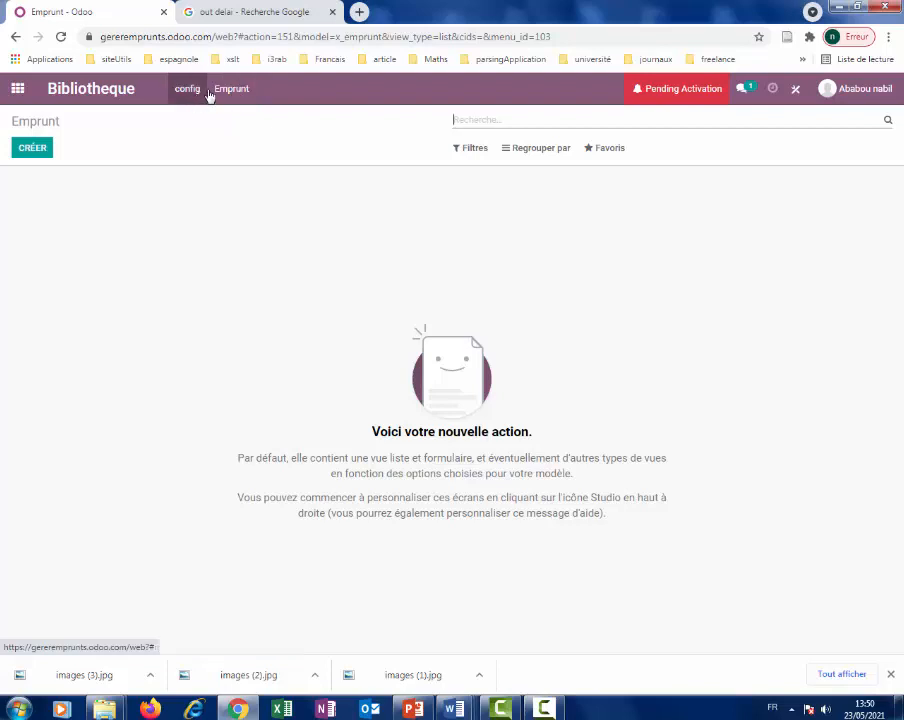
click(238, 91)
click(33, 150)
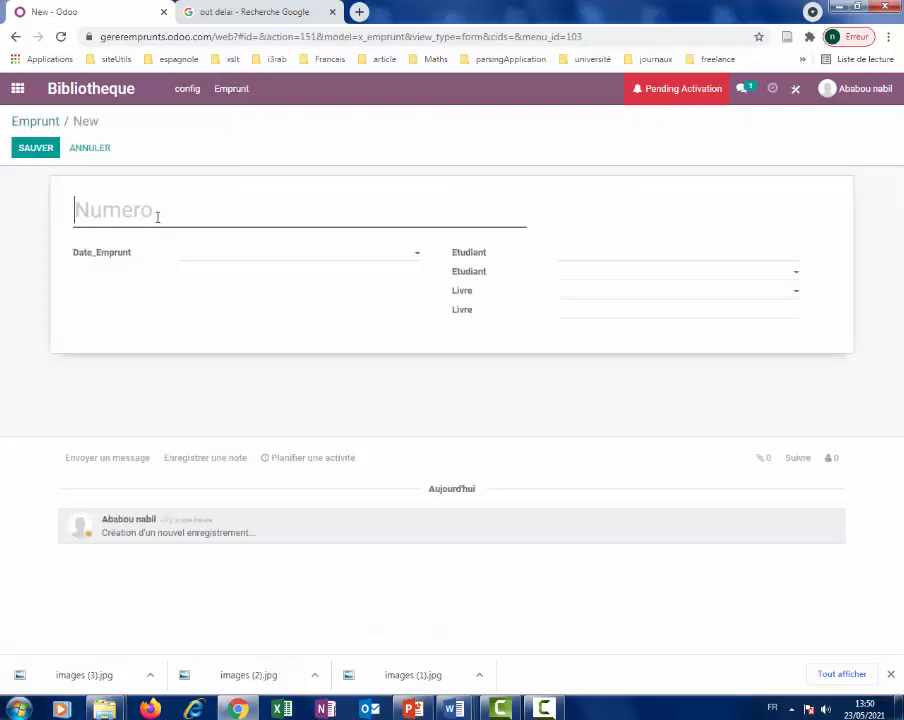
text(l'em)
text(pr)
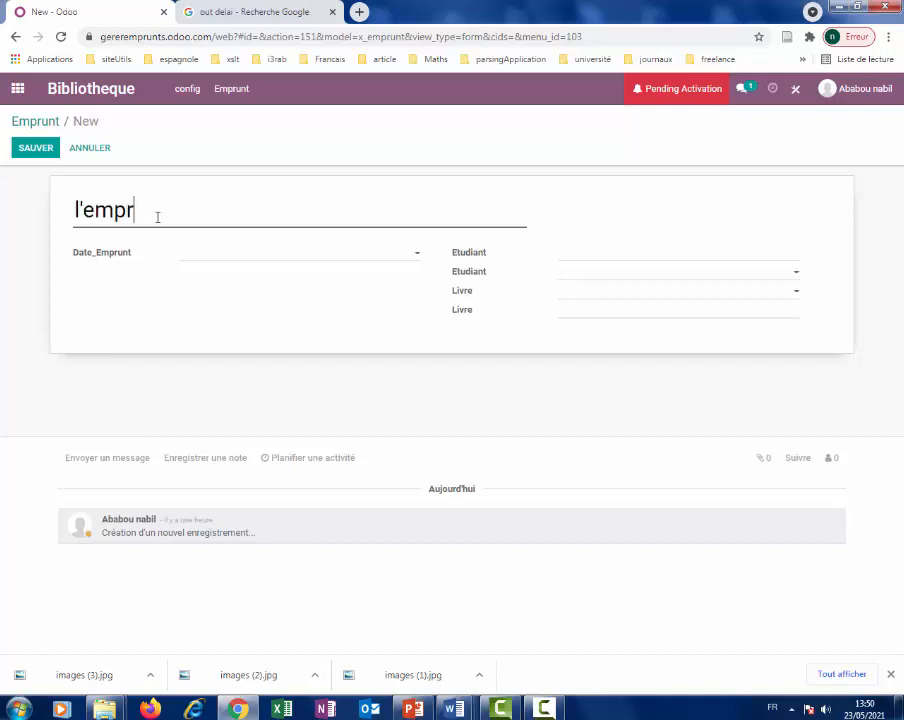
text(unt numero )
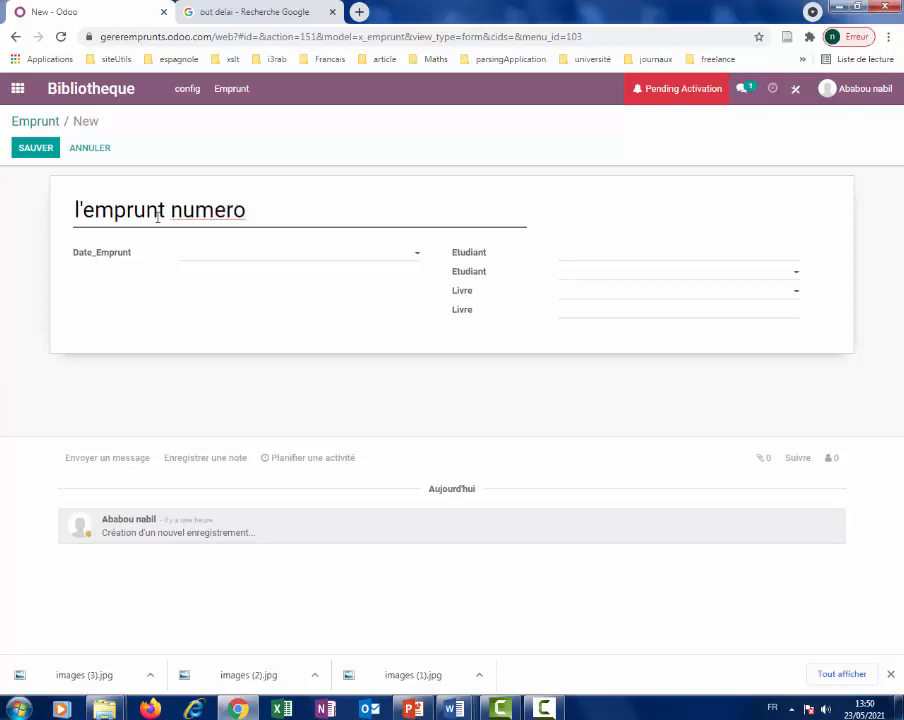
text(1)
click(250, 257)
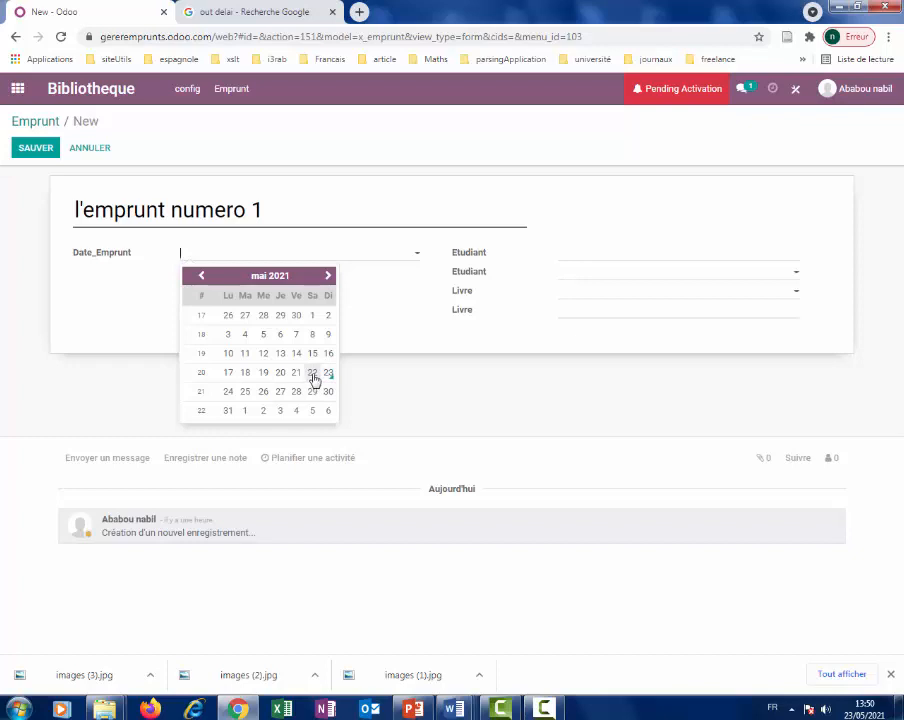
click(312, 374)
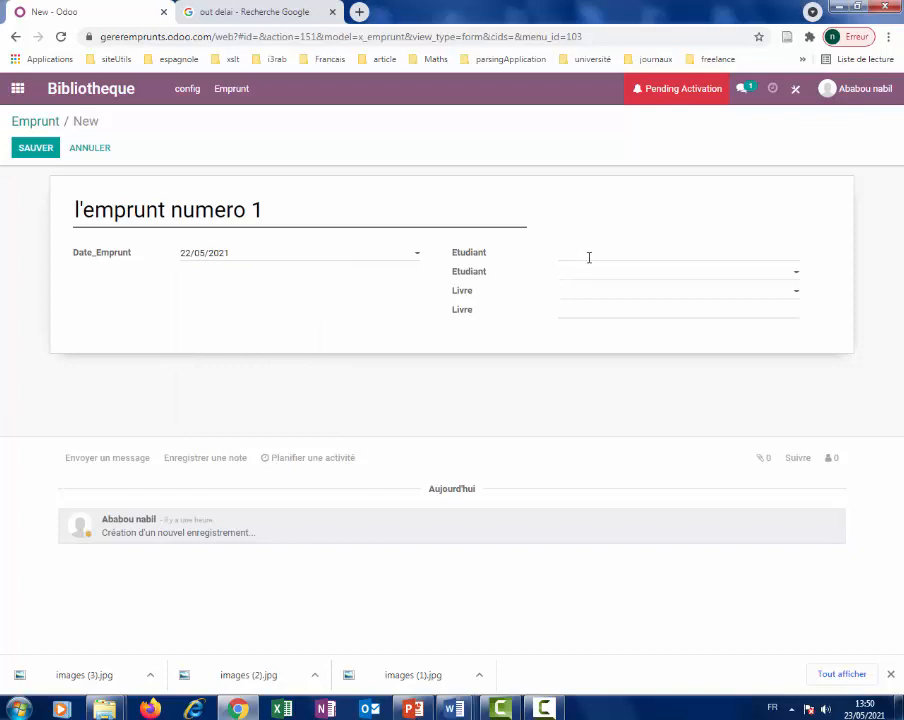
Assign the first listed student and the book Informatique de gestion, then save the loan.
click(794, 273)
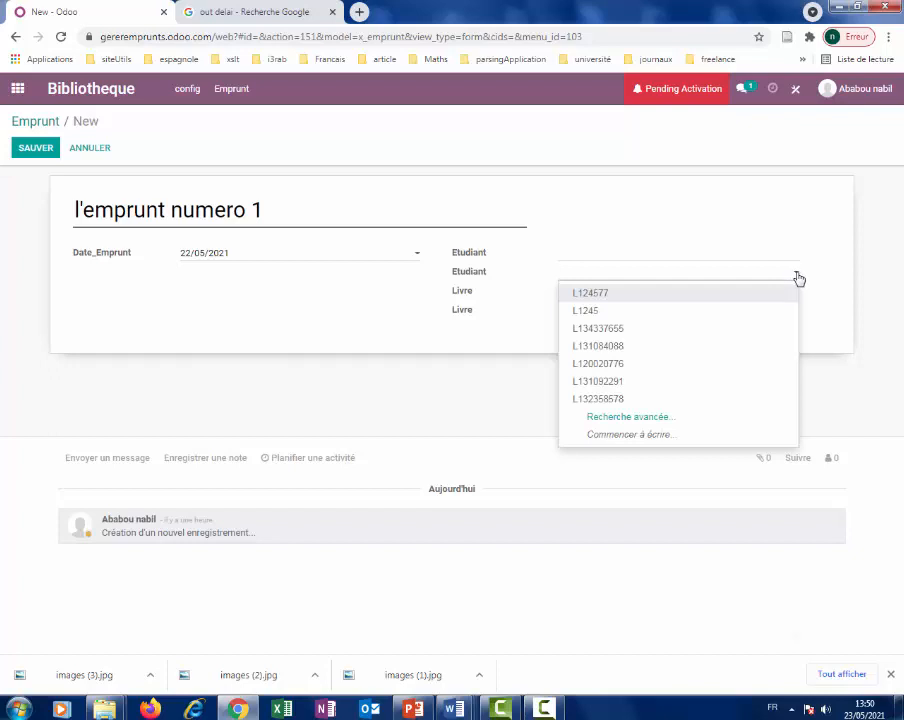
click(612, 330)
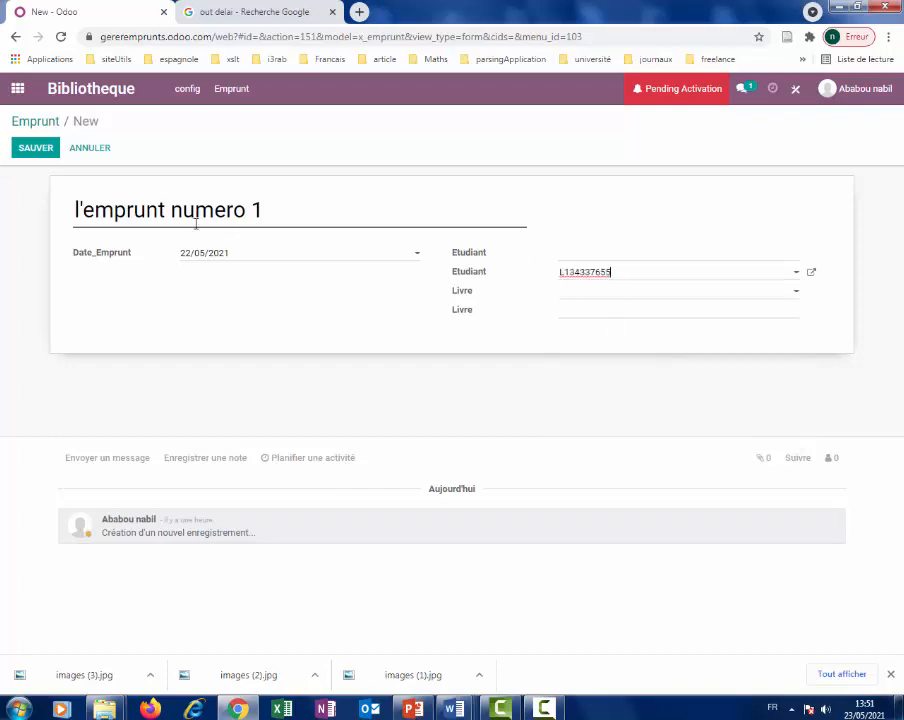
click(795, 296)
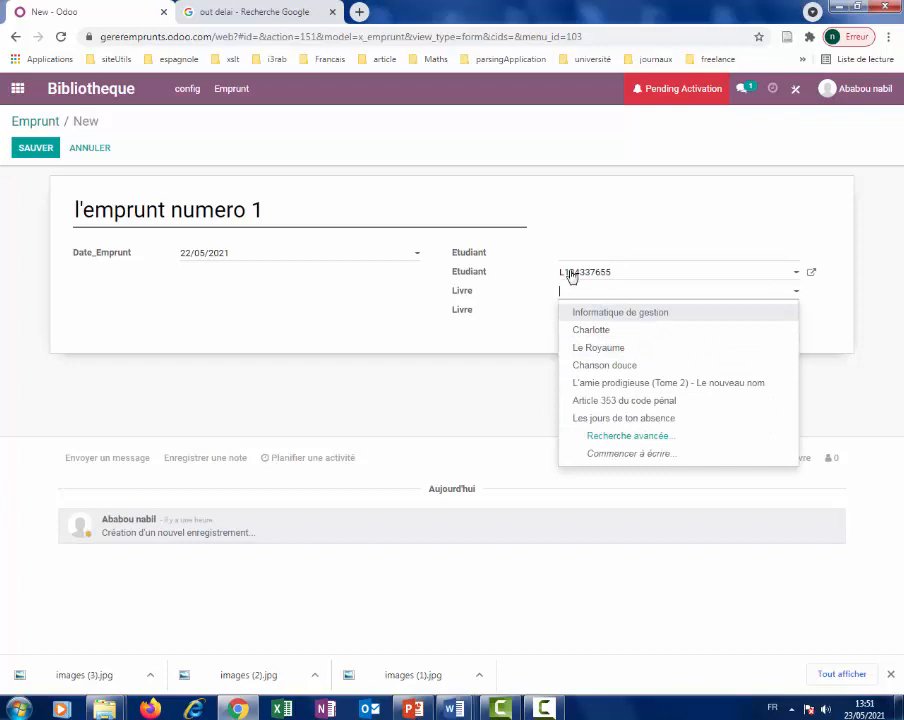
click(791, 279)
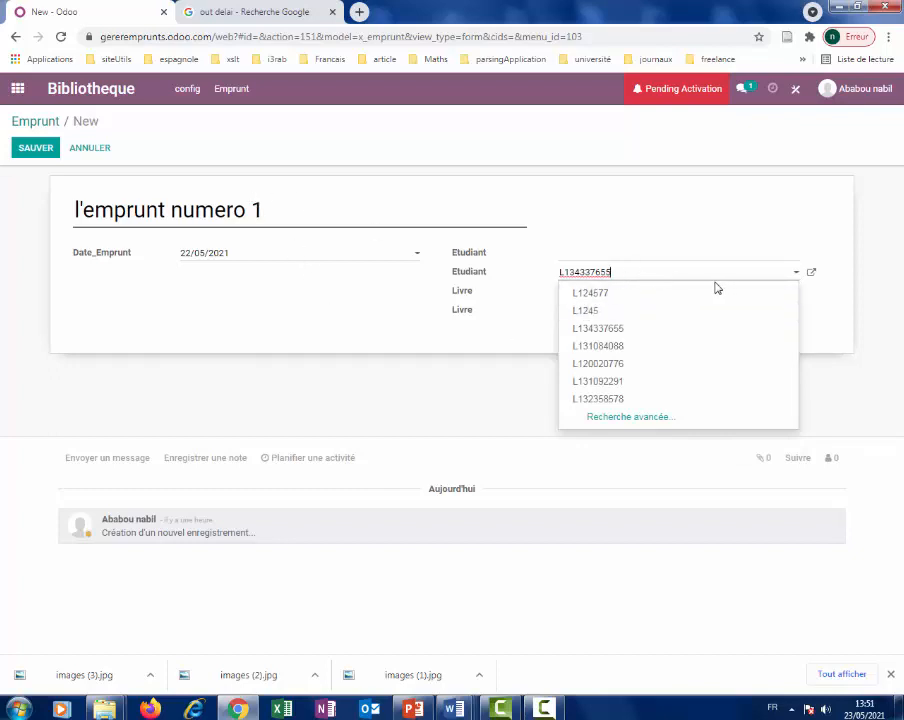
click(590, 293)
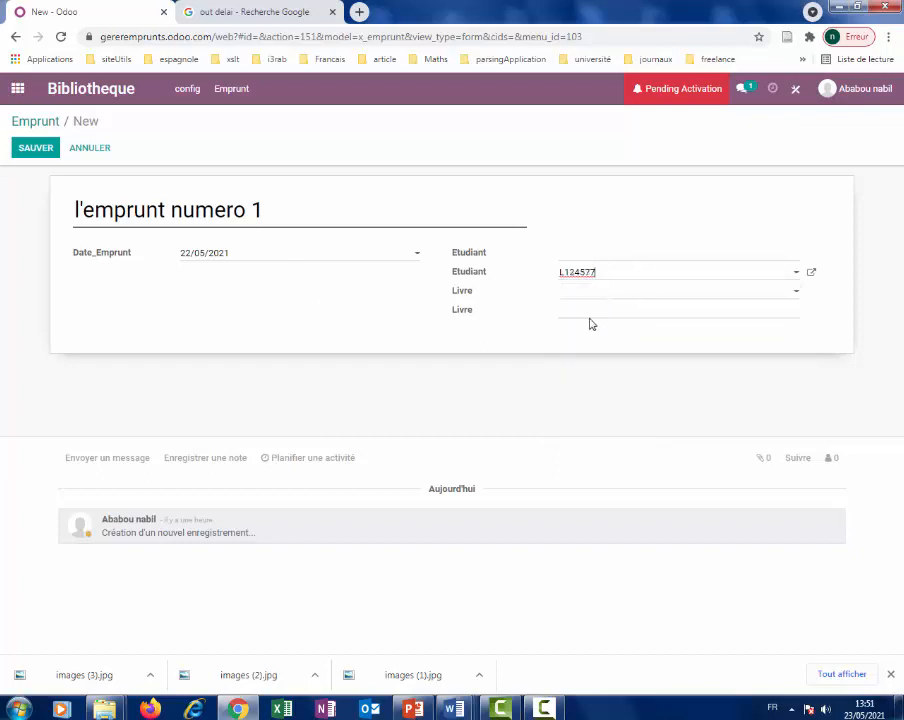
click(614, 295)
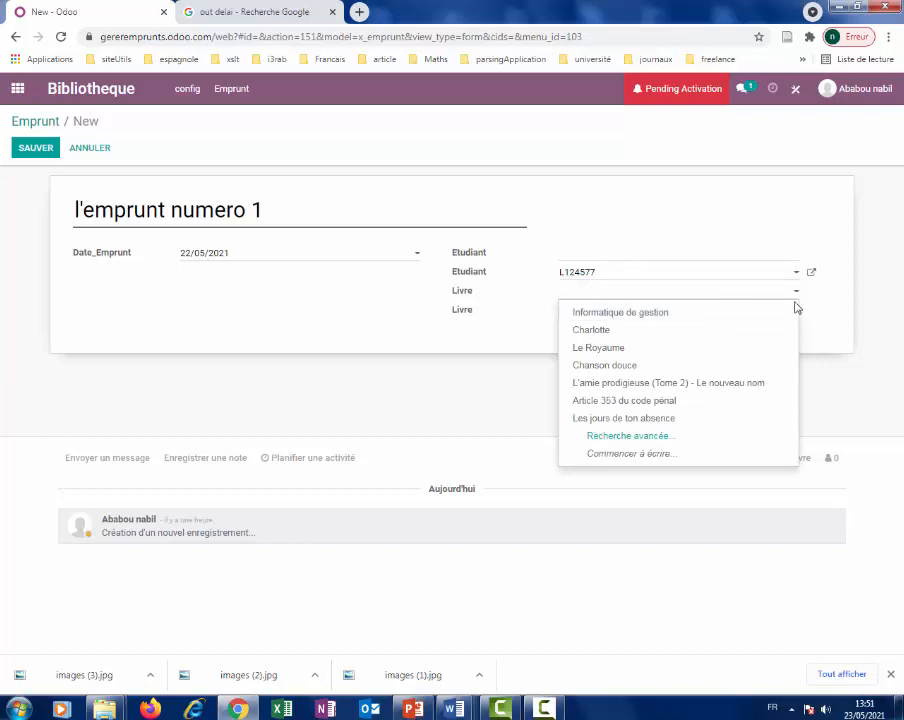
click(670, 314)
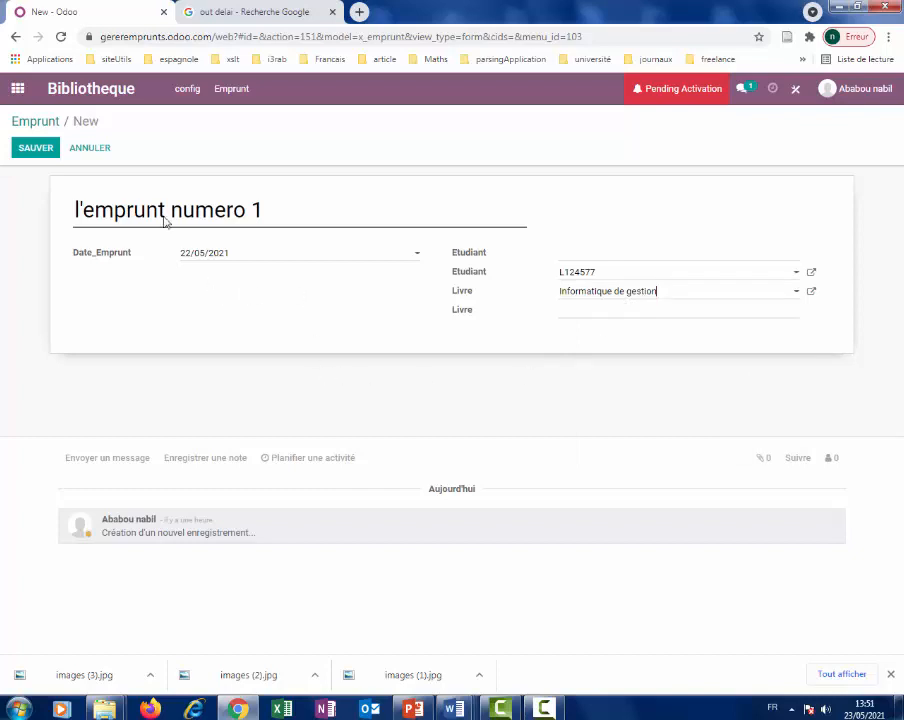
click(35, 149)
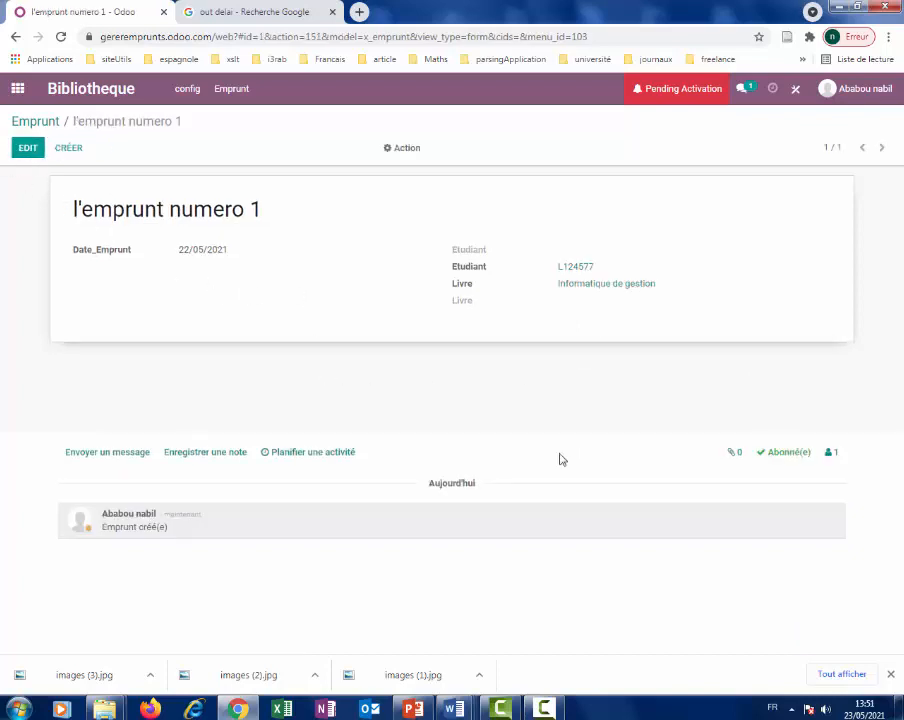
click(71, 151)
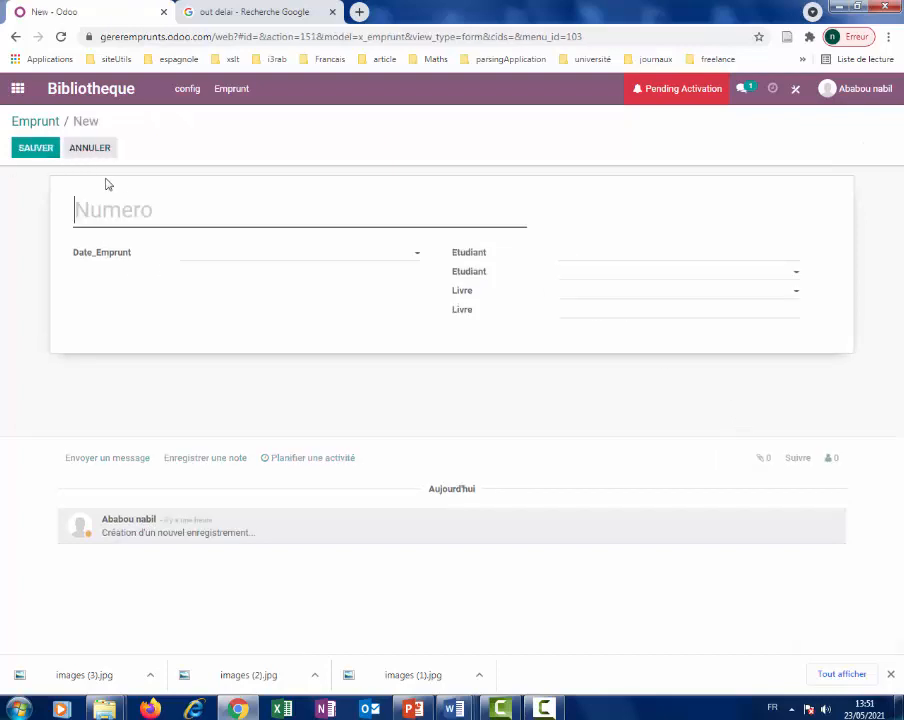
Number the new loan 'Emprunt n 2' and date it 12/05/2021.
click(211, 254)
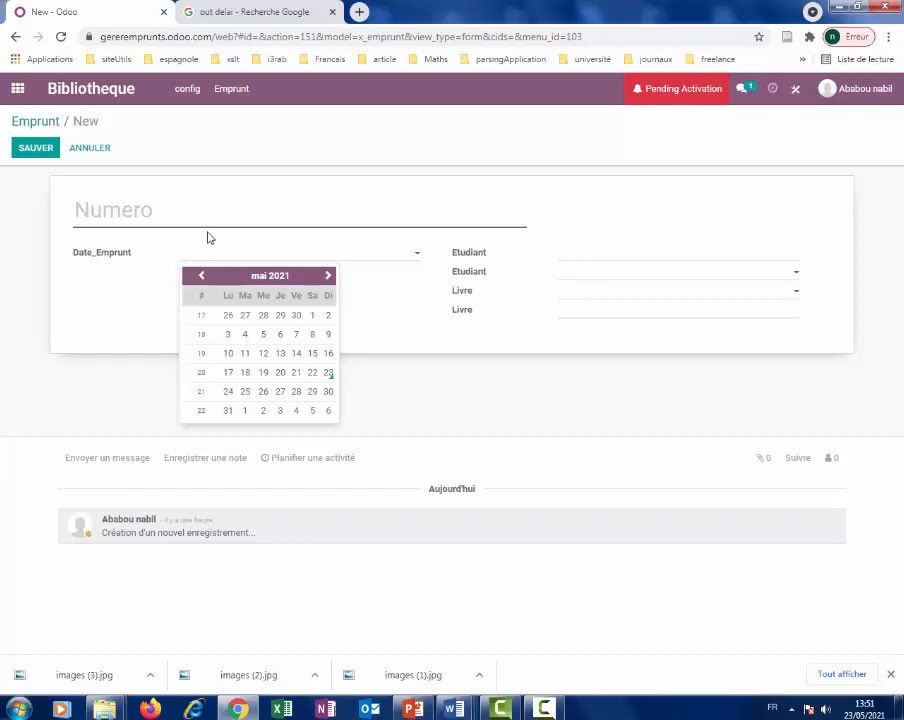
click(205, 208)
text(Emprunt)
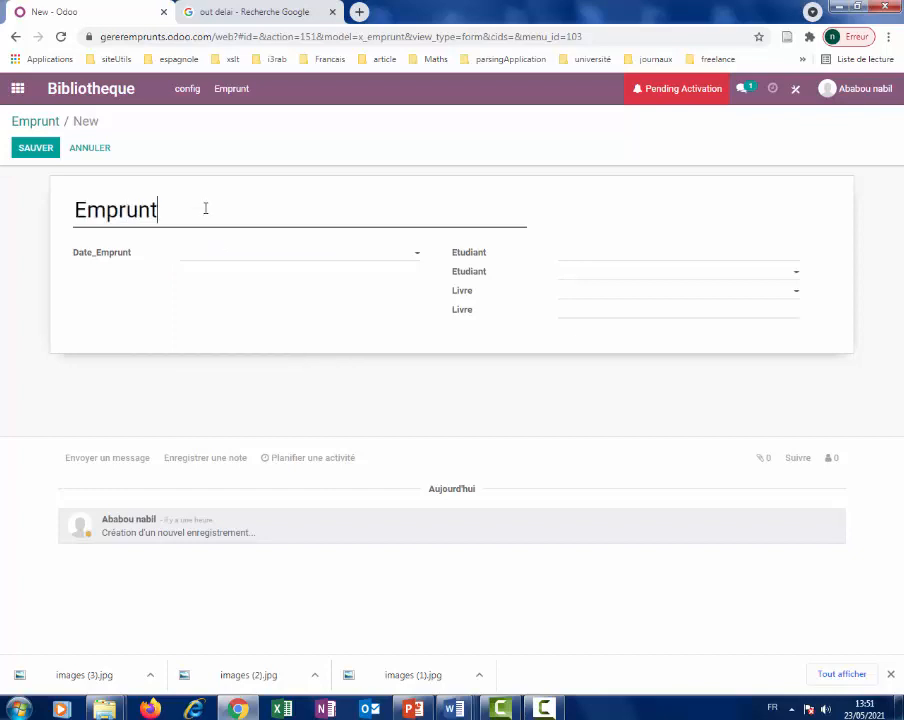
text( n 2)
click(186, 254)
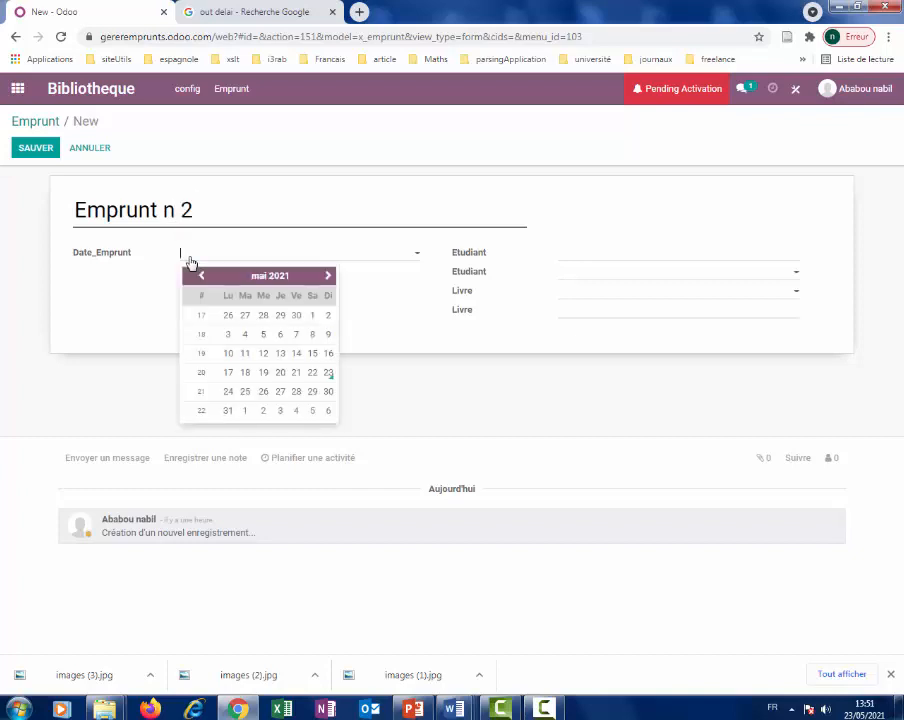
click(265, 357)
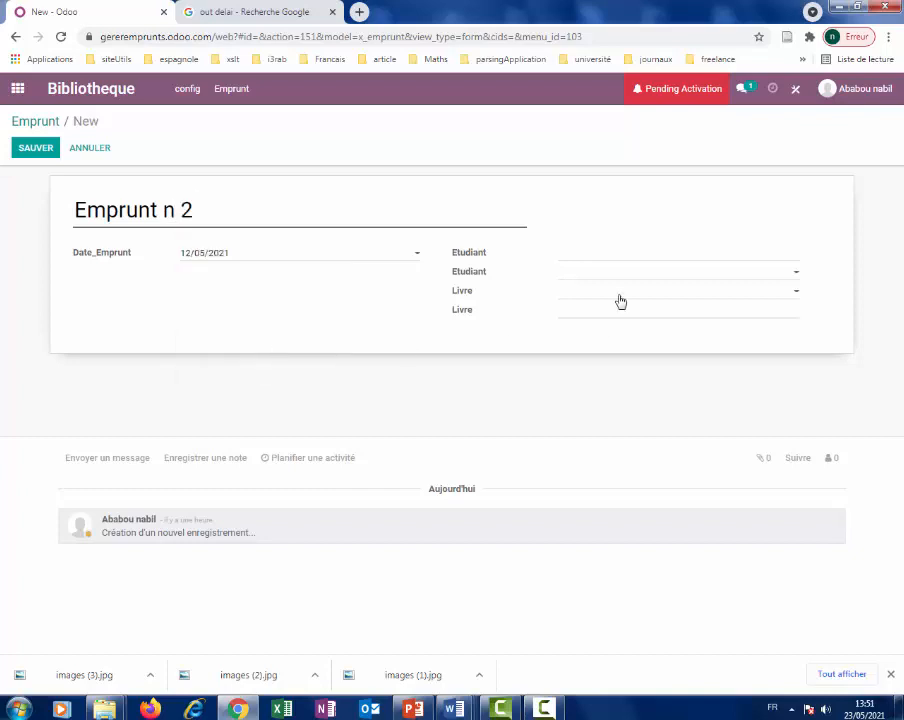
Assign the first listed student and the book Charlotte, then save the loan.
click(628, 252)
click(782, 274)
click(792, 277)
click(792, 278)
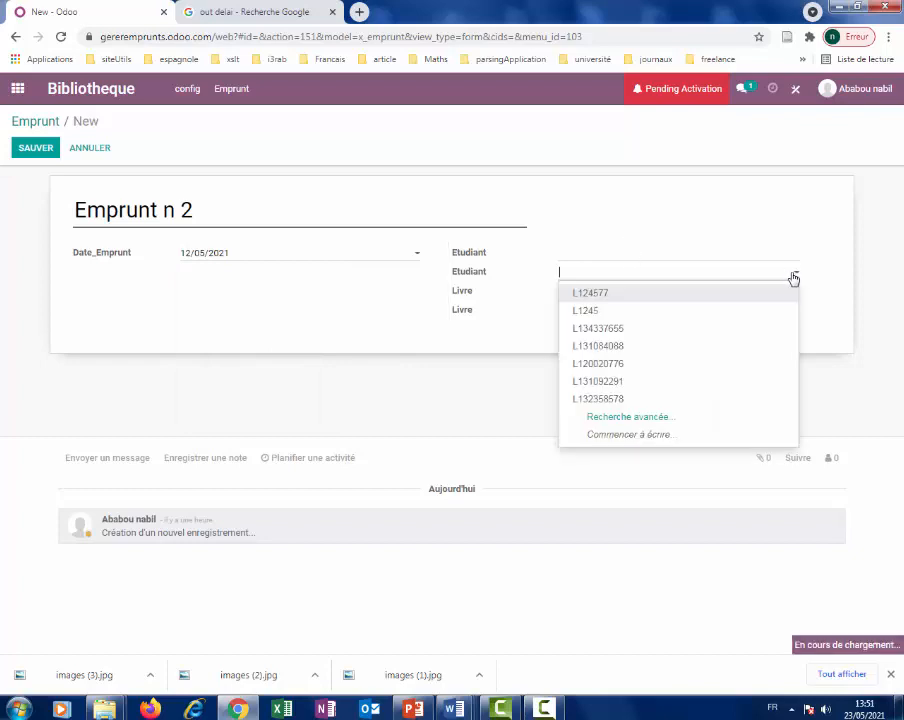
click(694, 298)
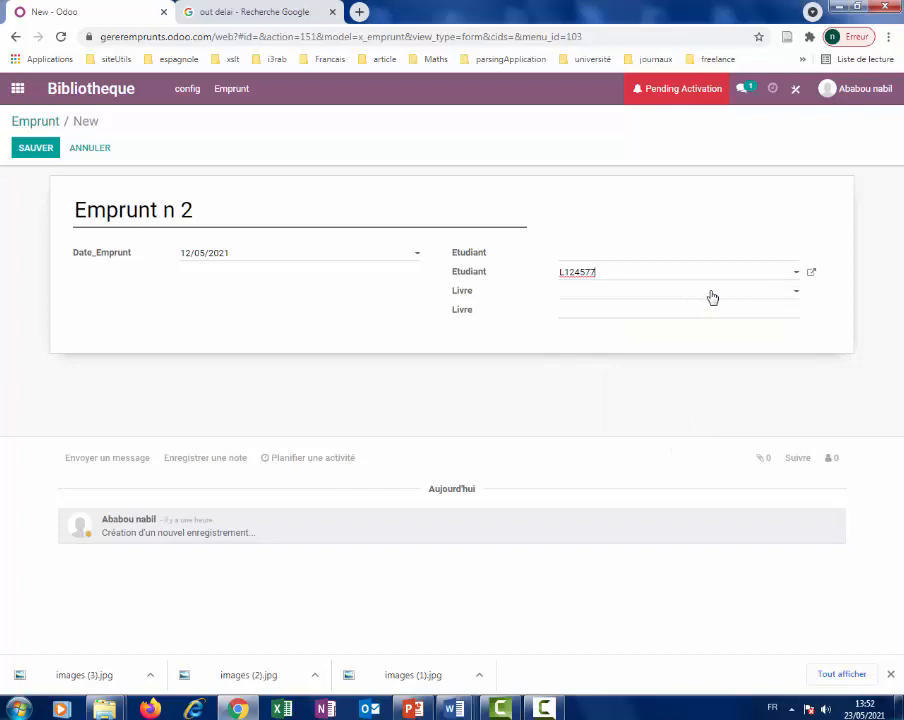
click(715, 296)
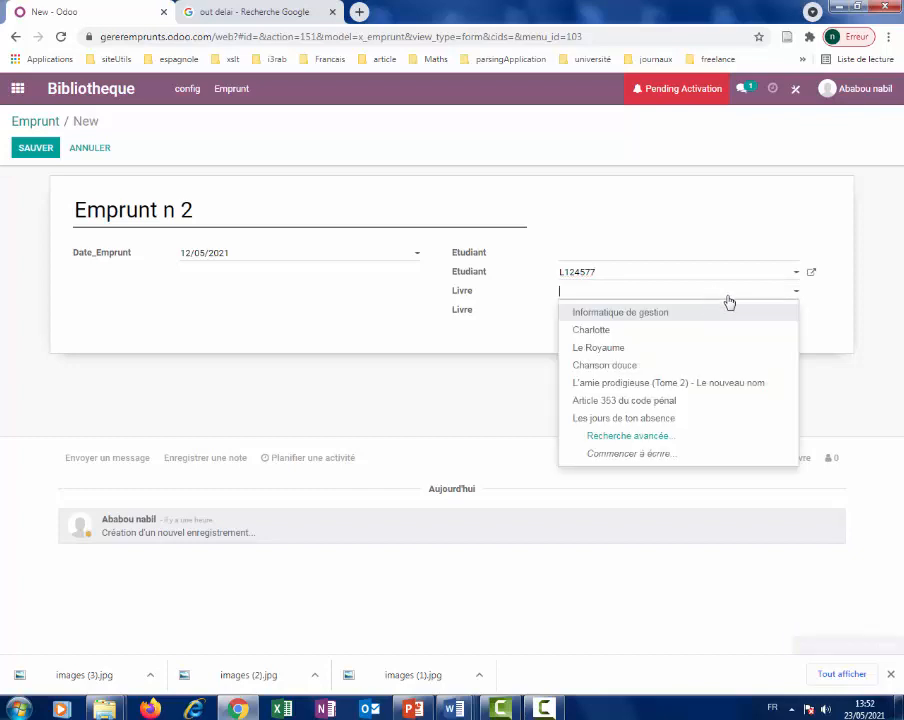
click(632, 336)
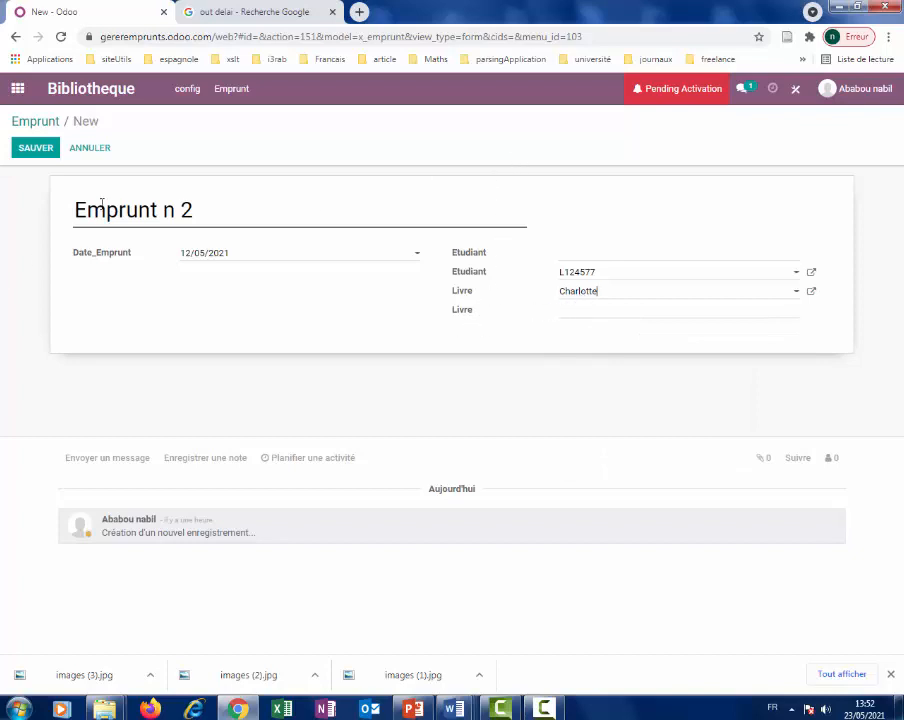
click(43, 152)
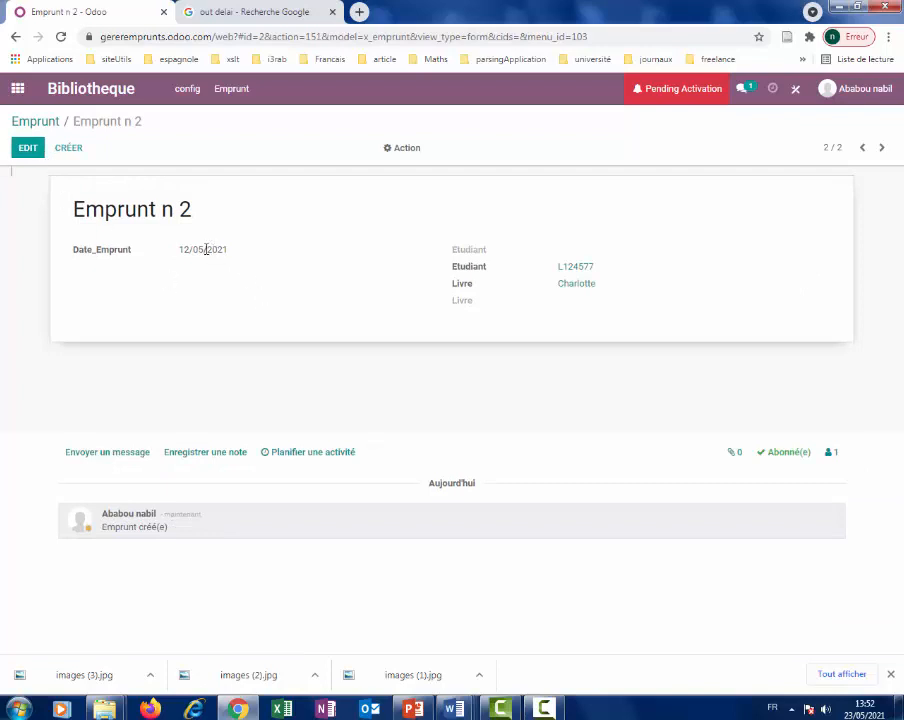
Start a third loan dated 11/05/2021 and numbered 'Emprunt num 3'.
click(70, 155)
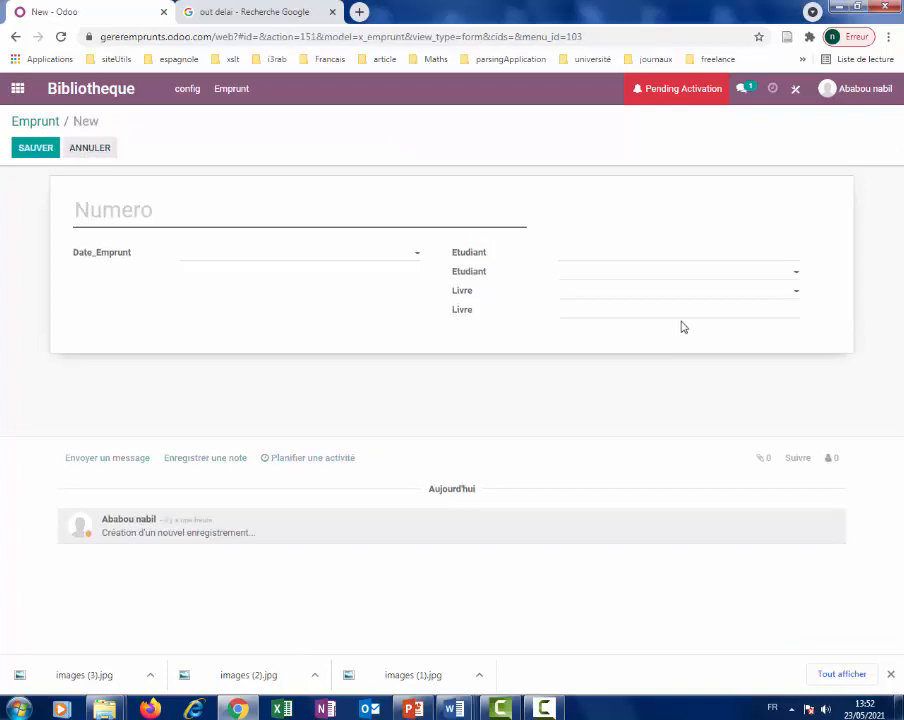
click(246, 256)
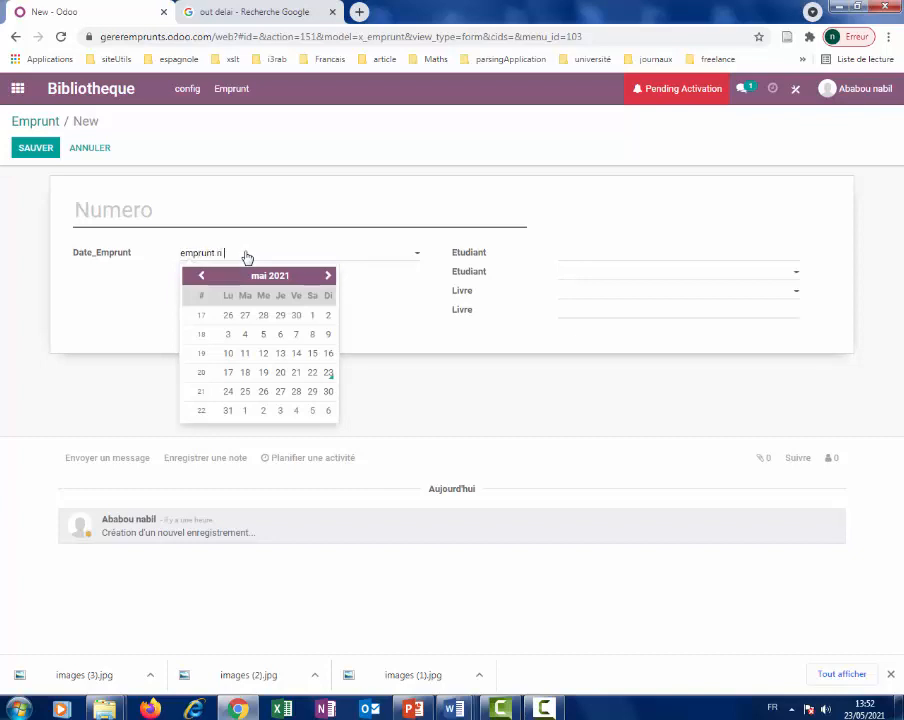
click(406, 330)
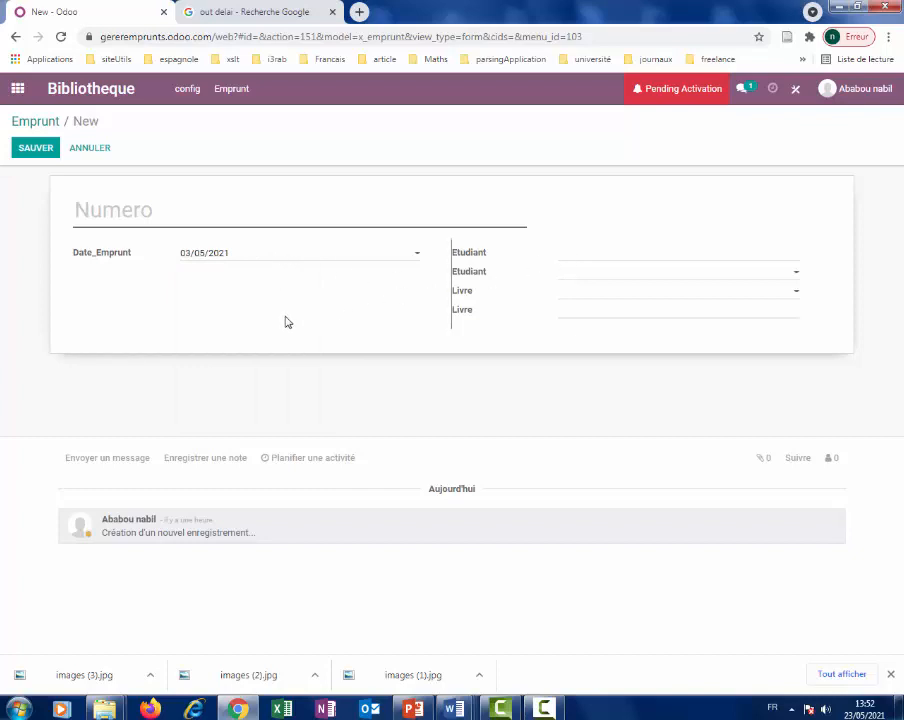
click(258, 252)
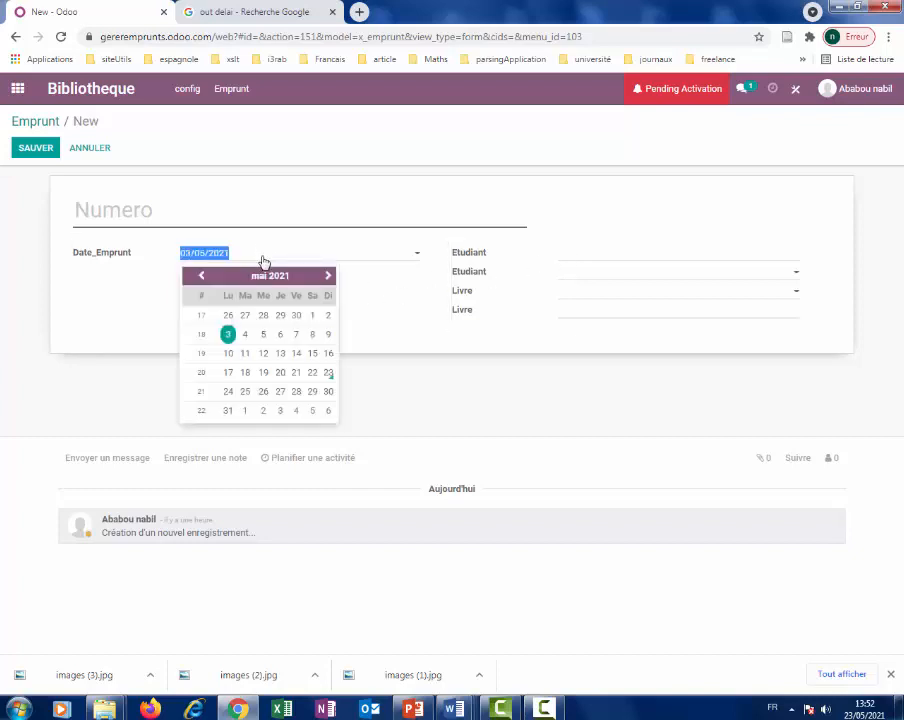
click(250, 356)
click(238, 207)
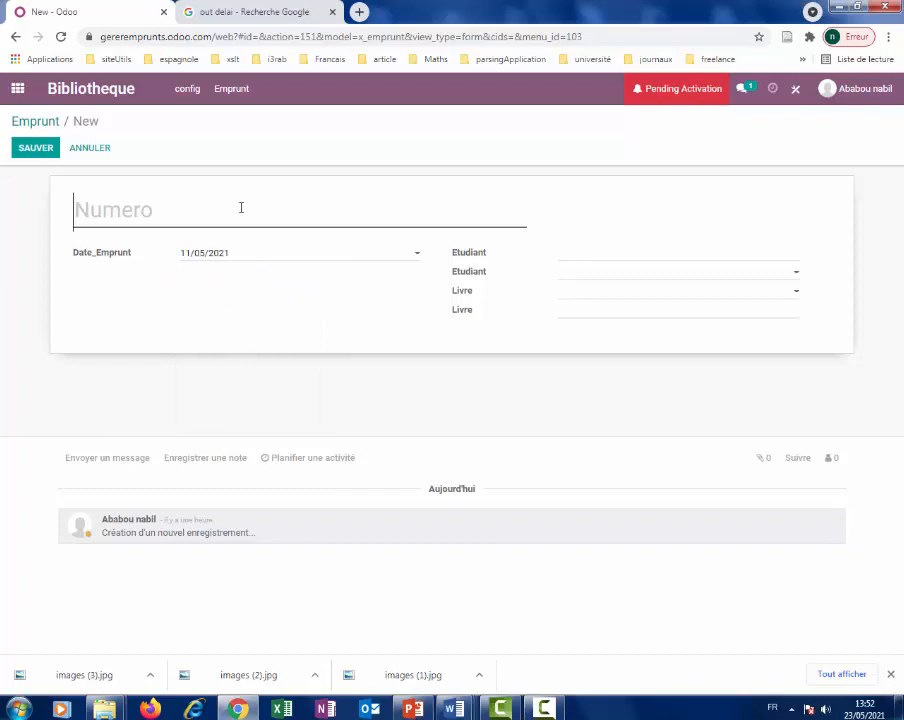
text(DE)
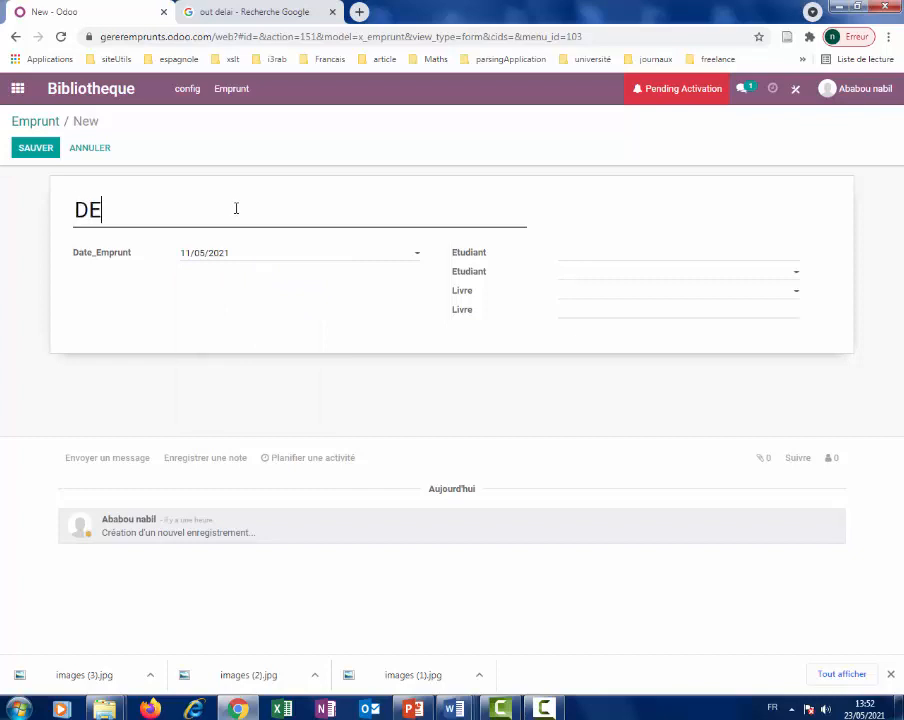
key(BackSpace)
key(BackSpace)
text(Emprunt n)
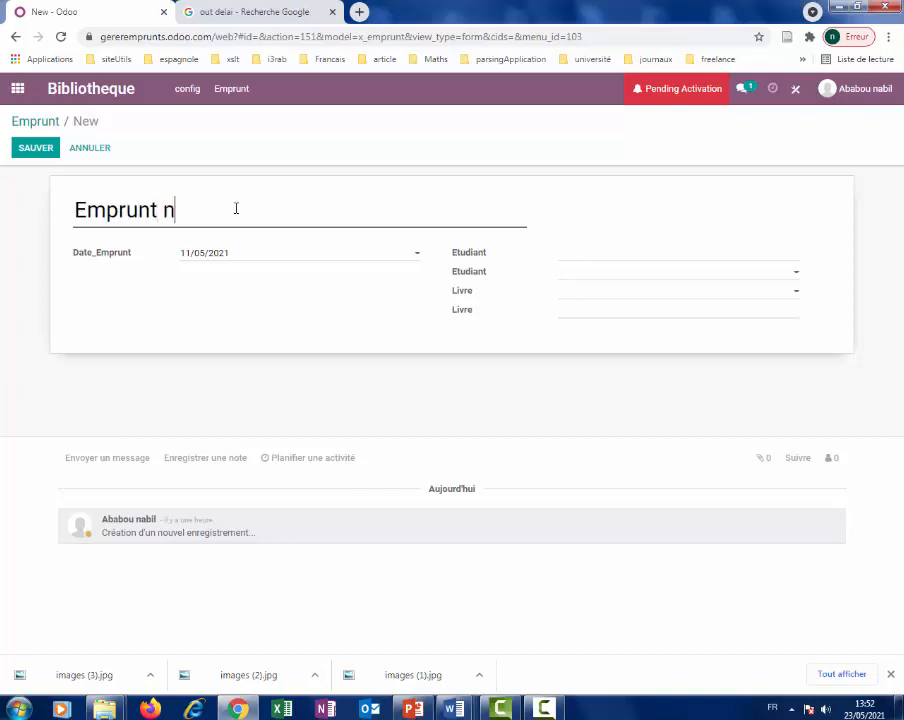
text(um 3)
click(584, 250)
click(580, 272)
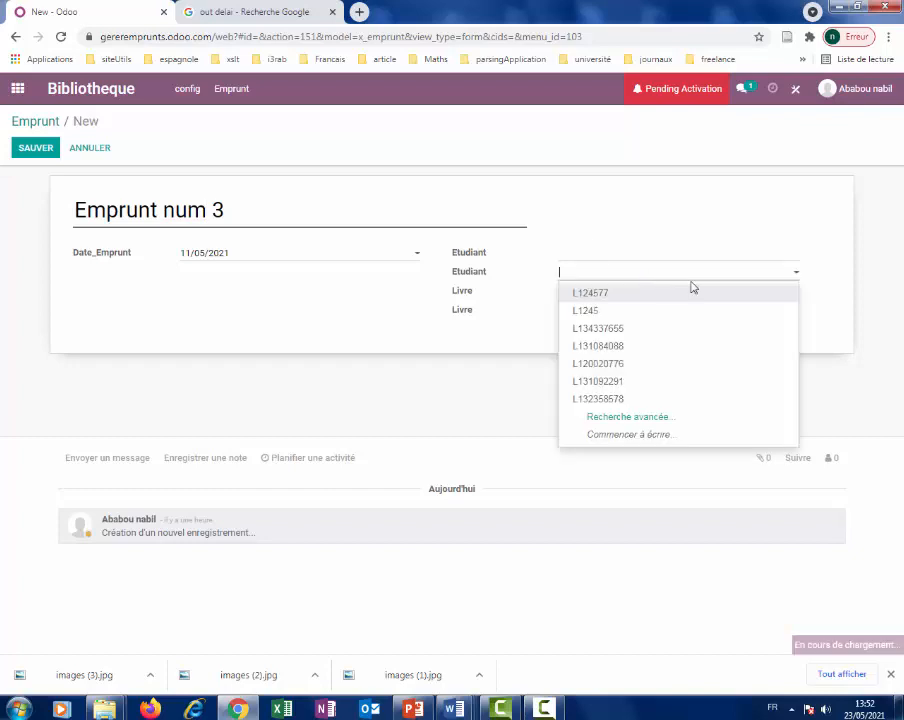
click(628, 300)
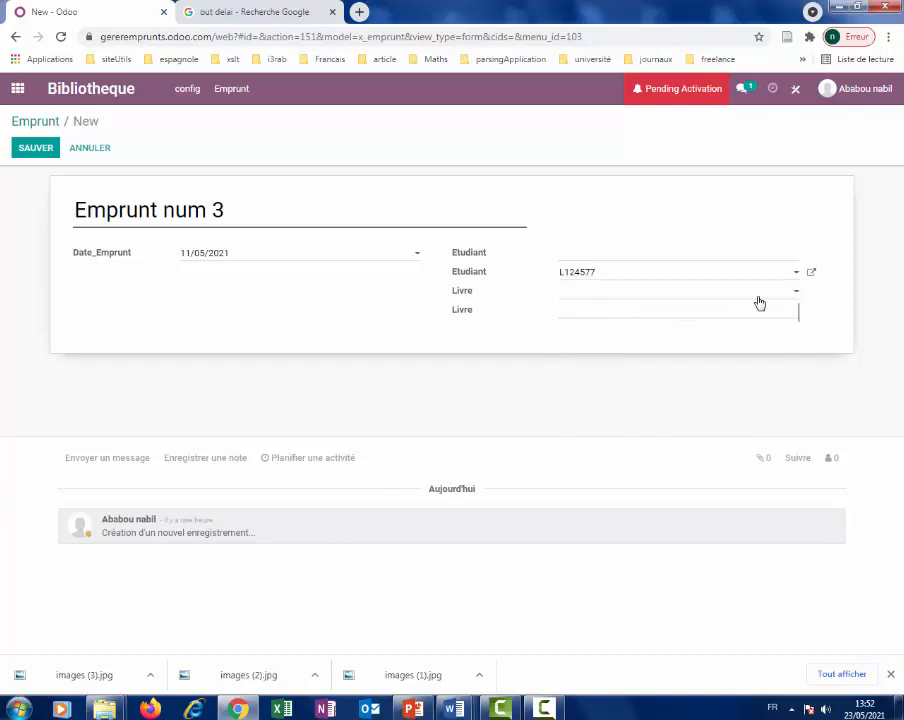
click(794, 293)
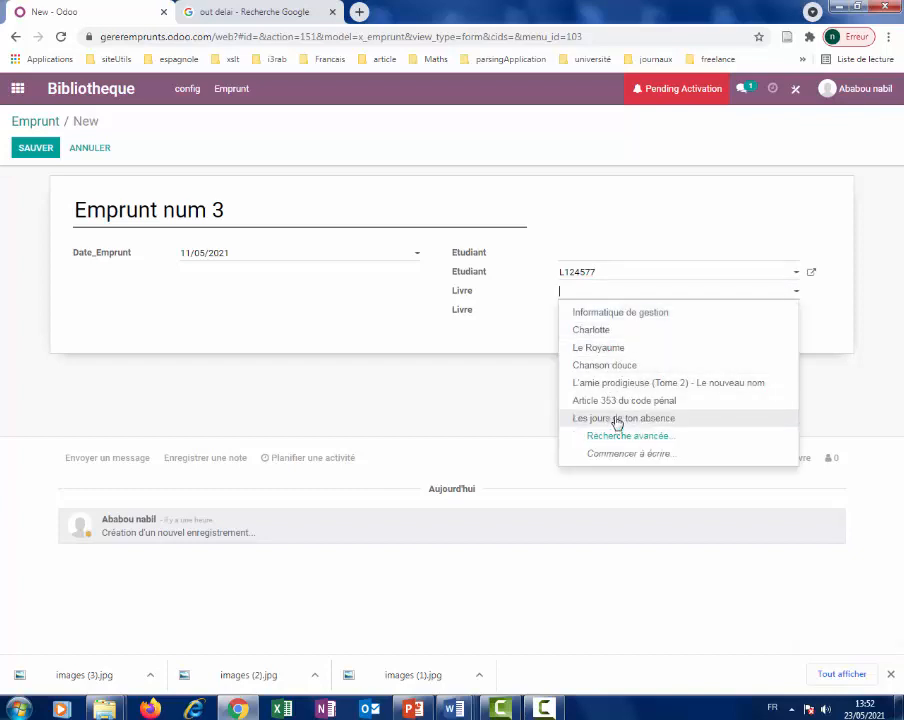
click(617, 420)
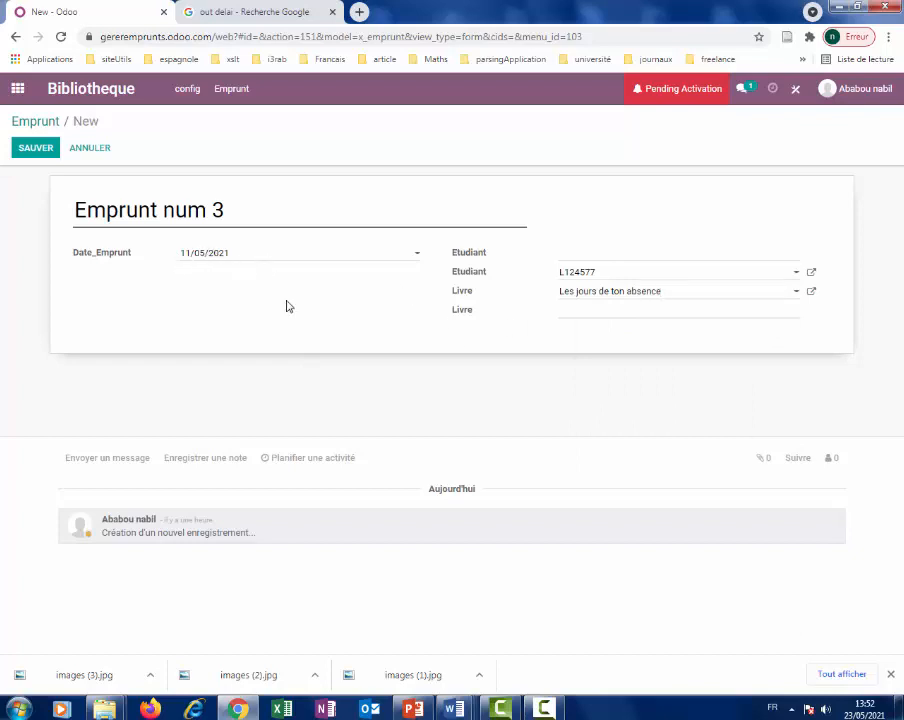
click(28, 149)
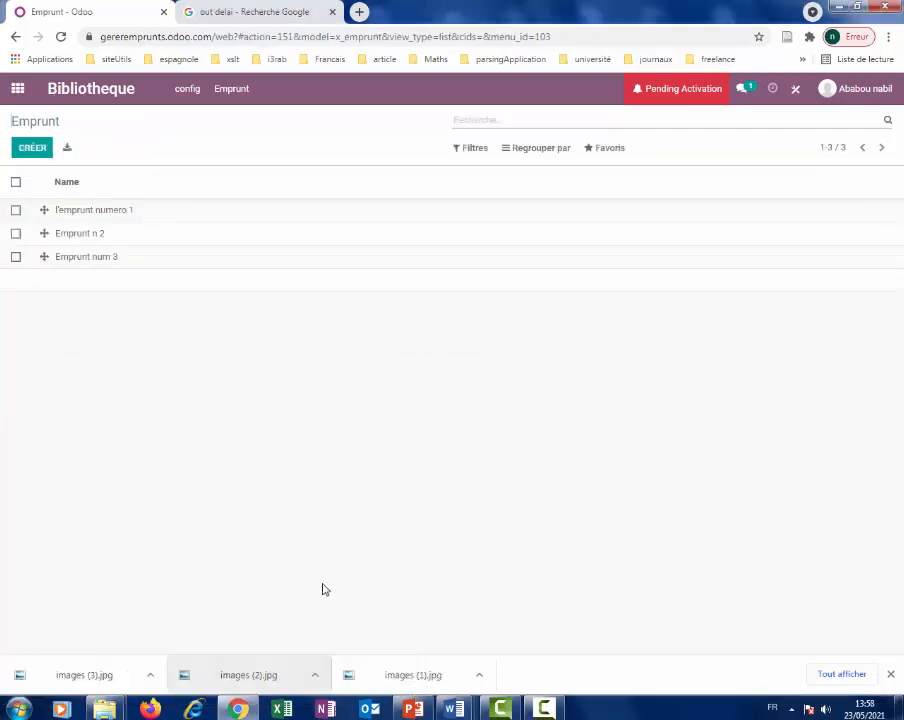
Open 'l'emprunt numero 1' and page through the three loans, ending on Emprunt num 3.
click(88, 212)
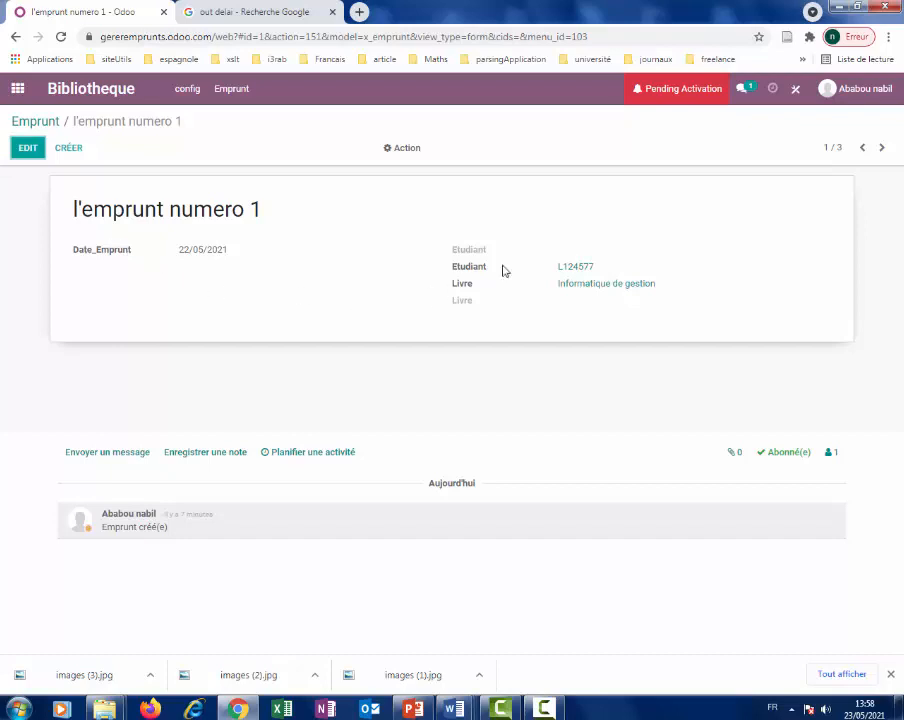
click(881, 149)
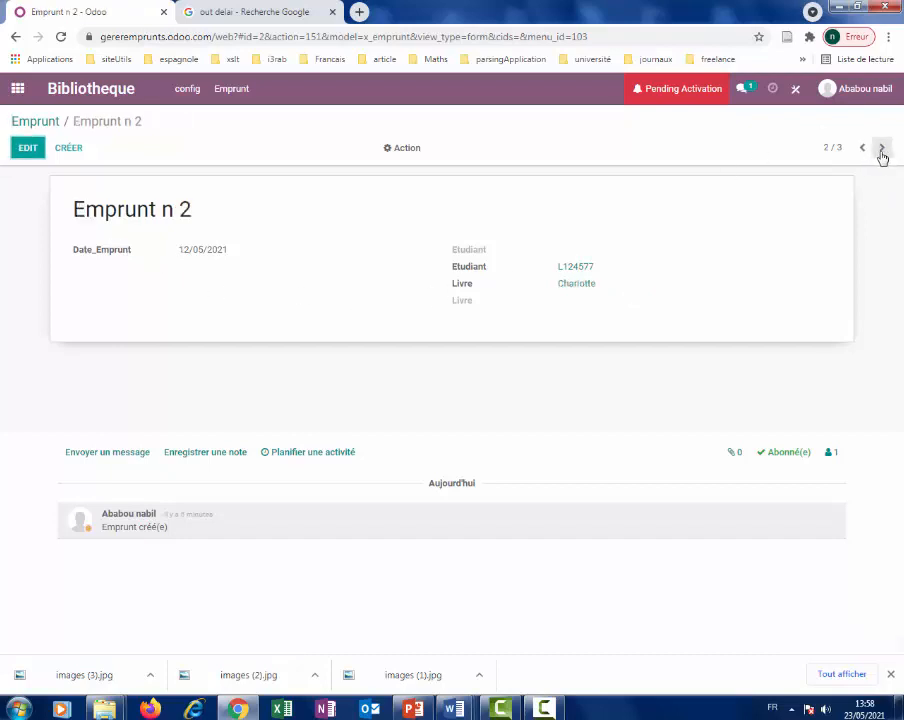
click(883, 152)
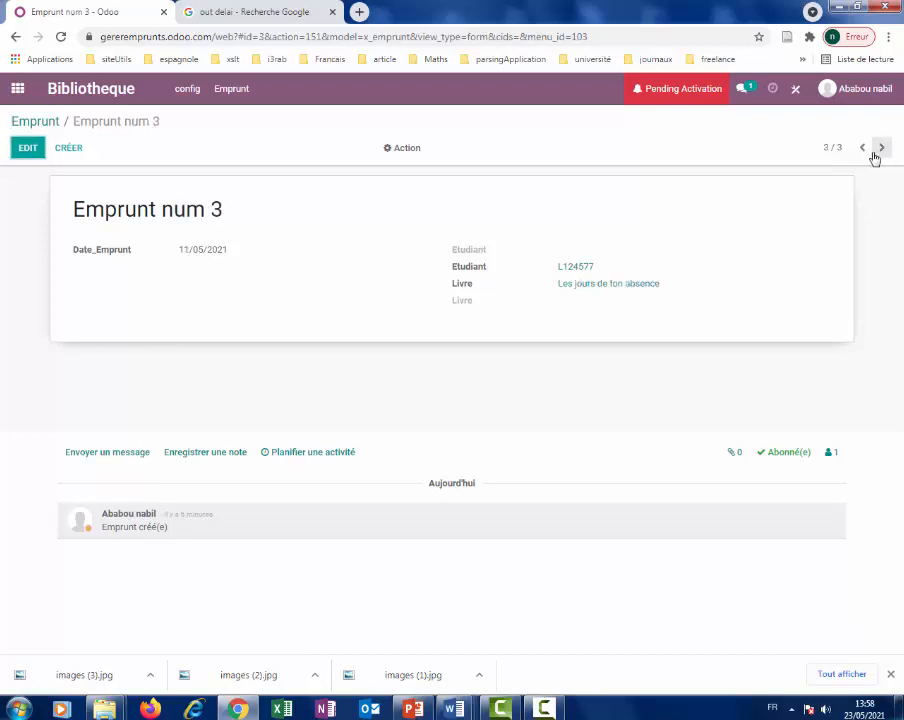
click(860, 152)
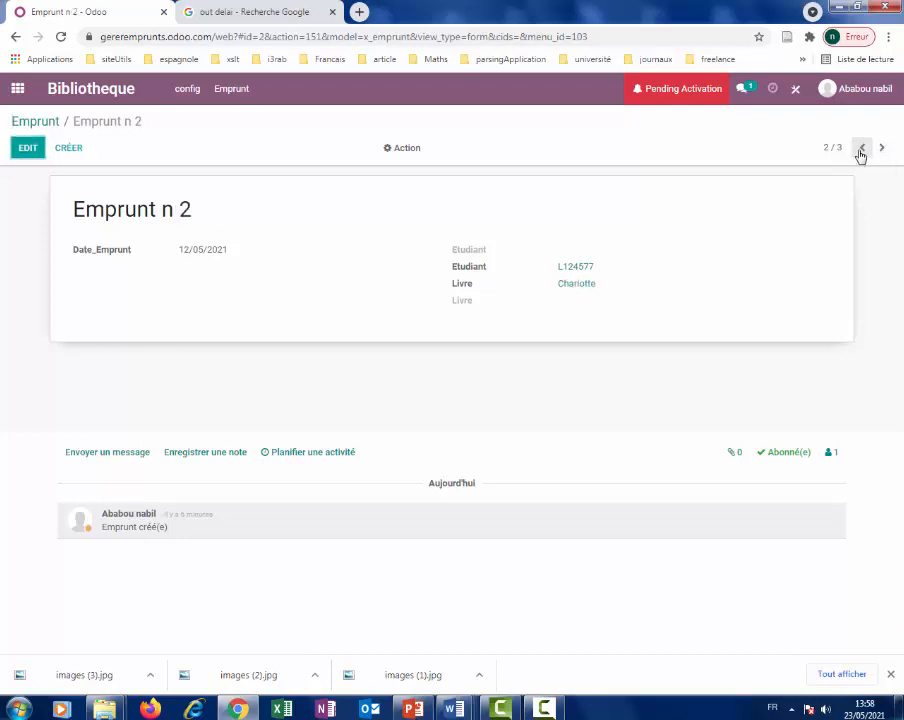
click(860, 152)
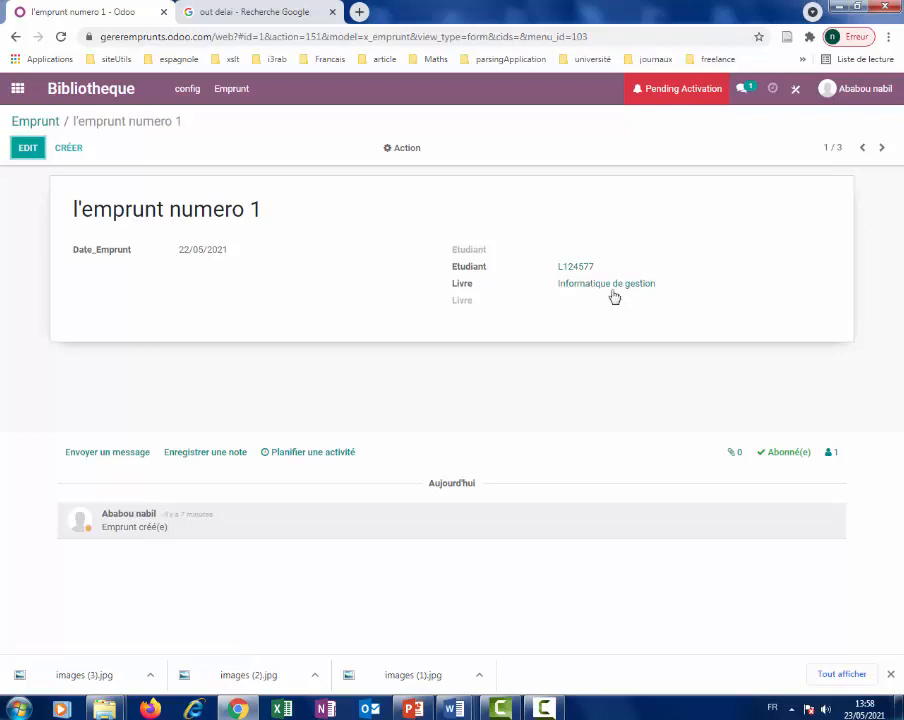
click(884, 150)
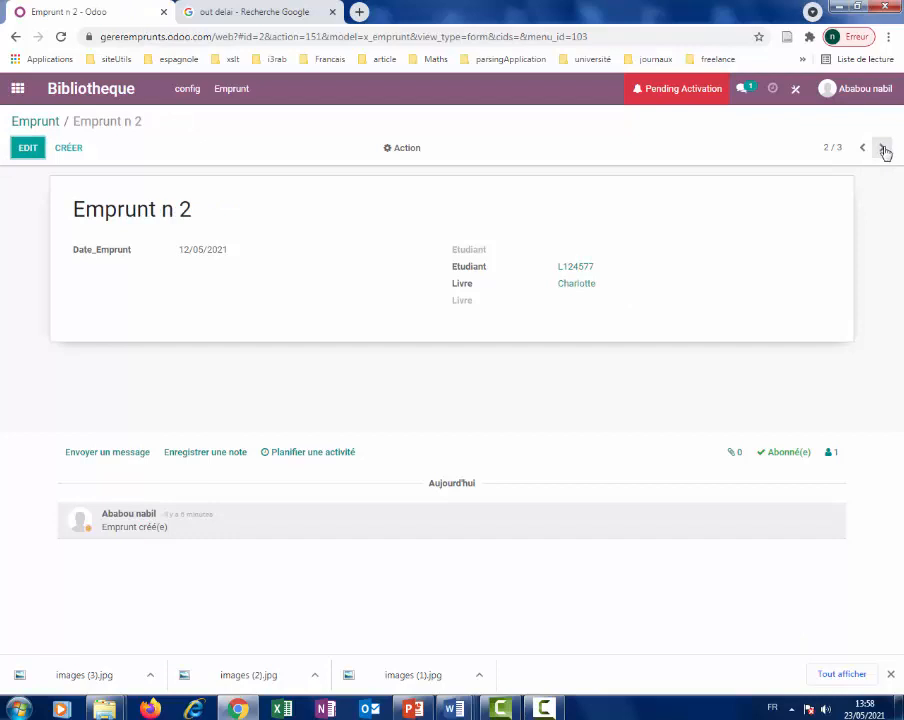
click(884, 150)
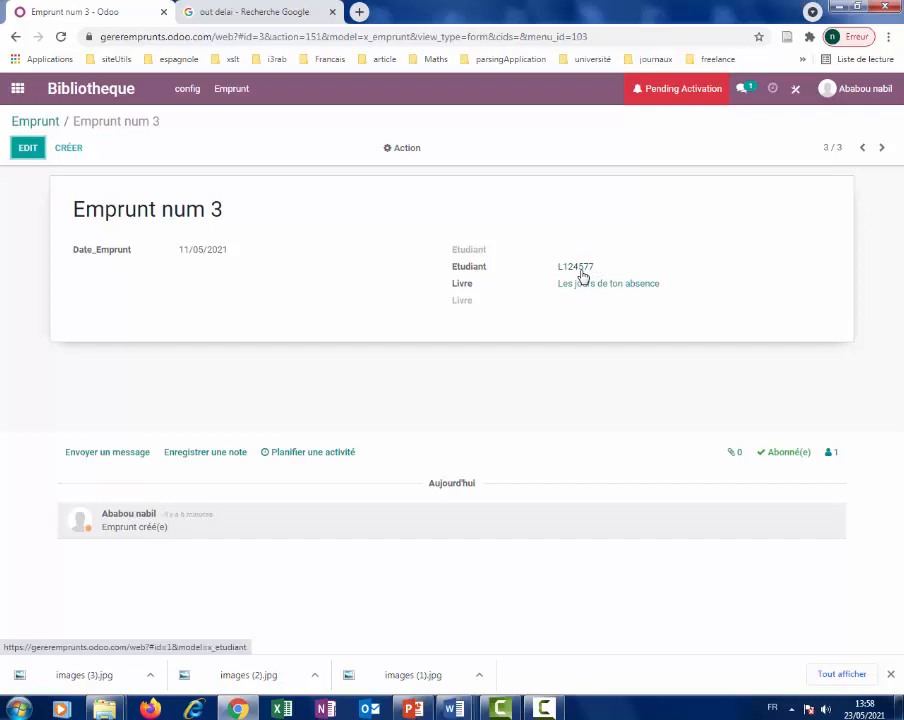
click(580, 268)
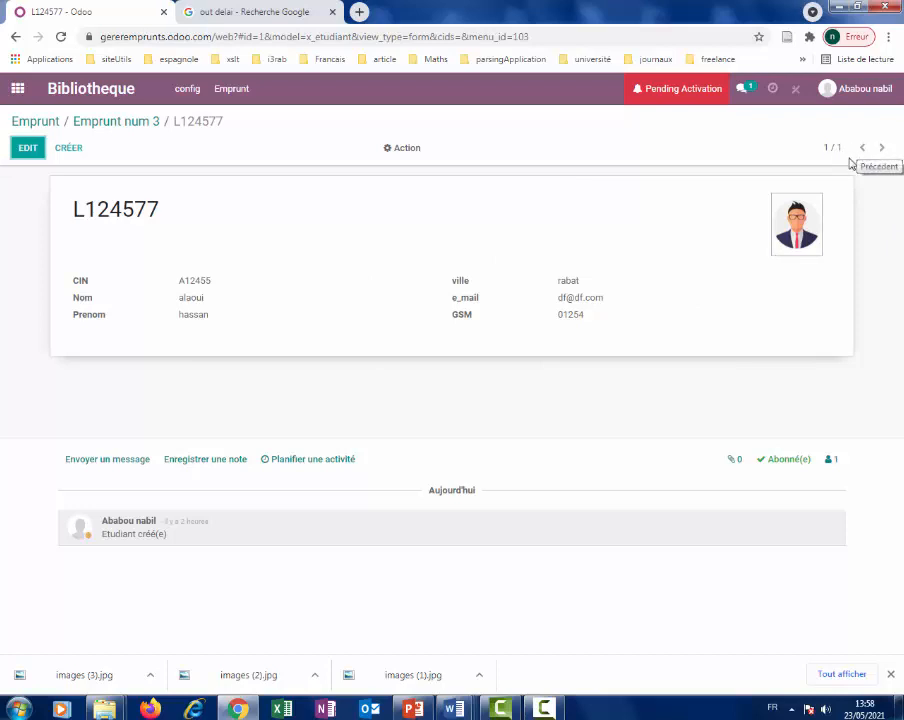
click(234, 91)
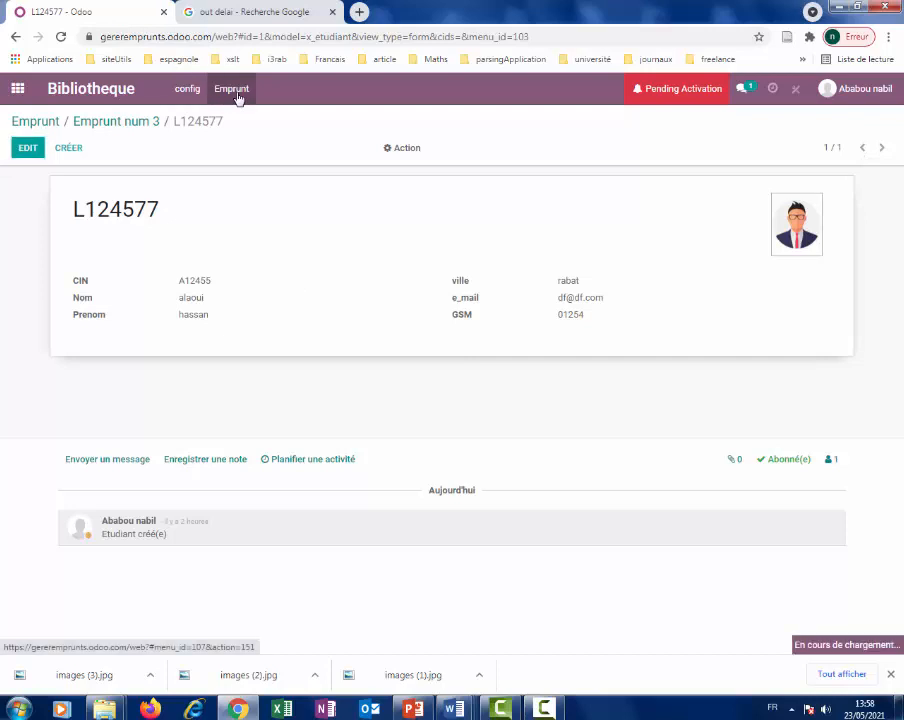
click(107, 212)
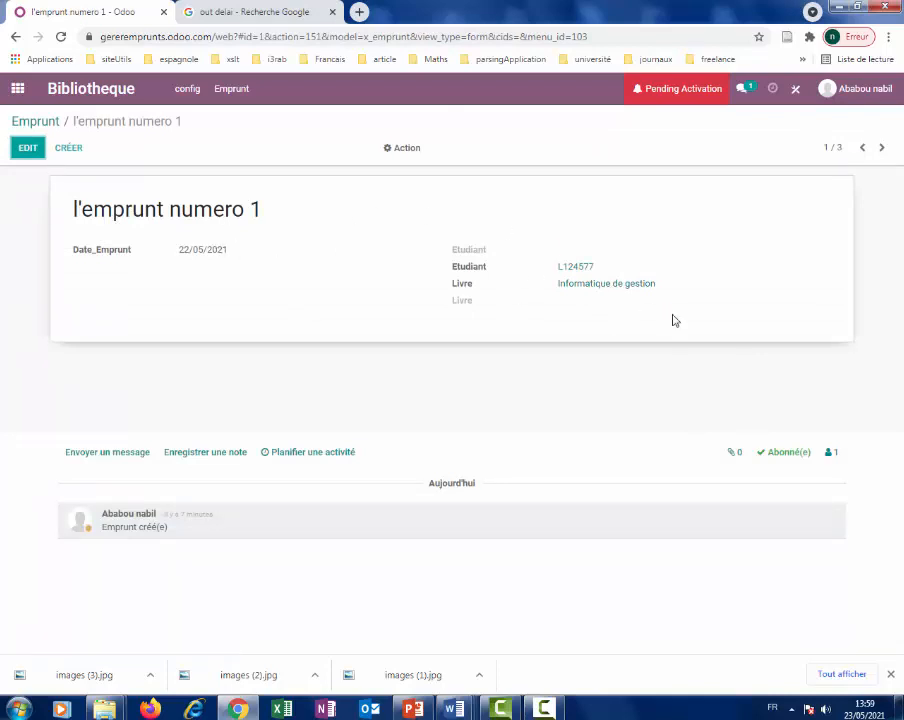
click(614, 287)
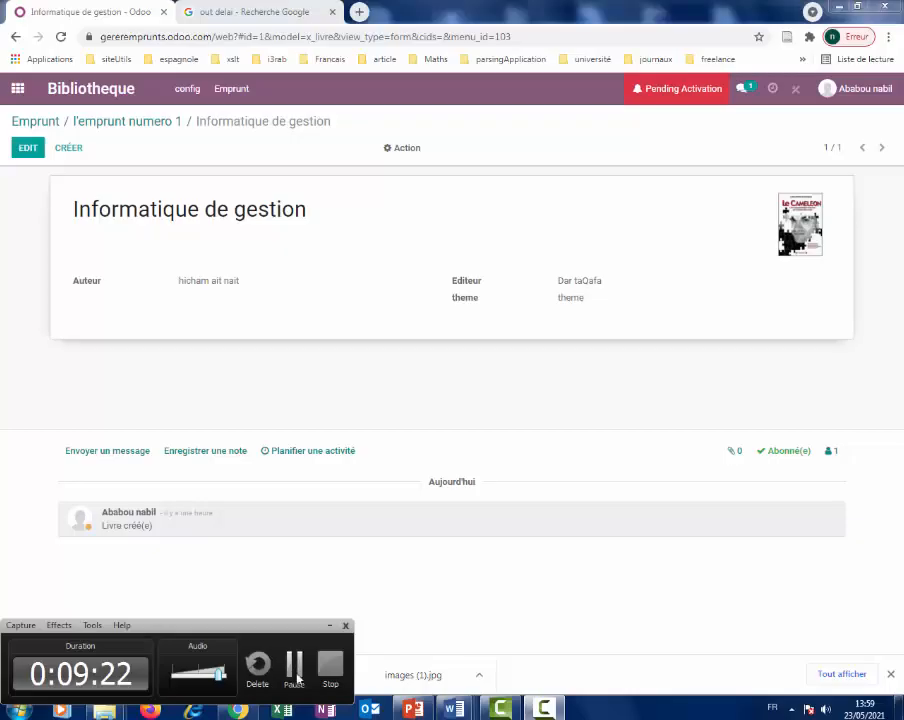
click(294, 676)
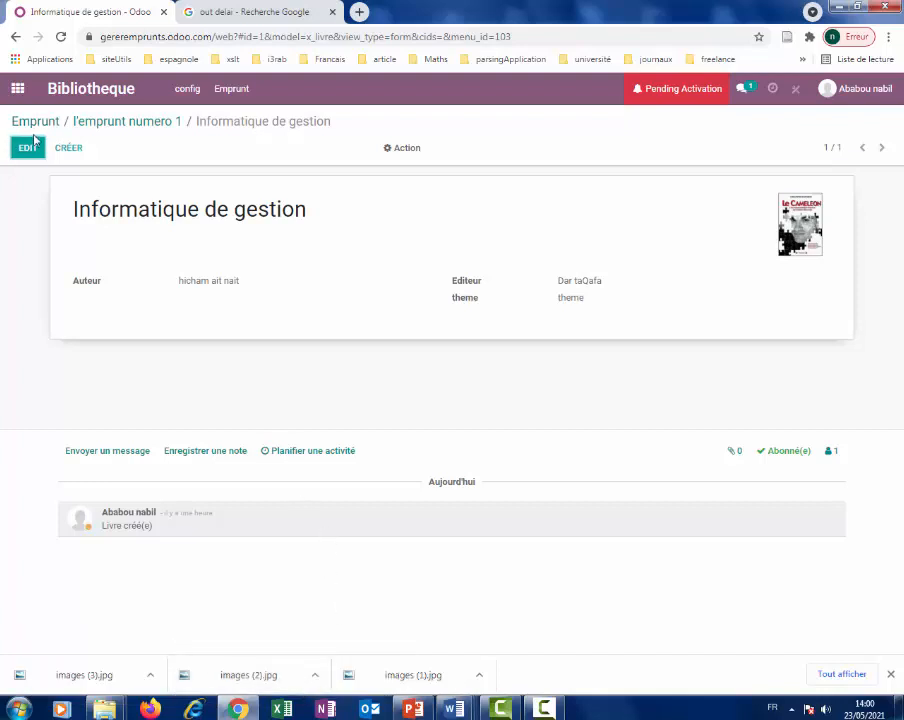
click(186, 90)
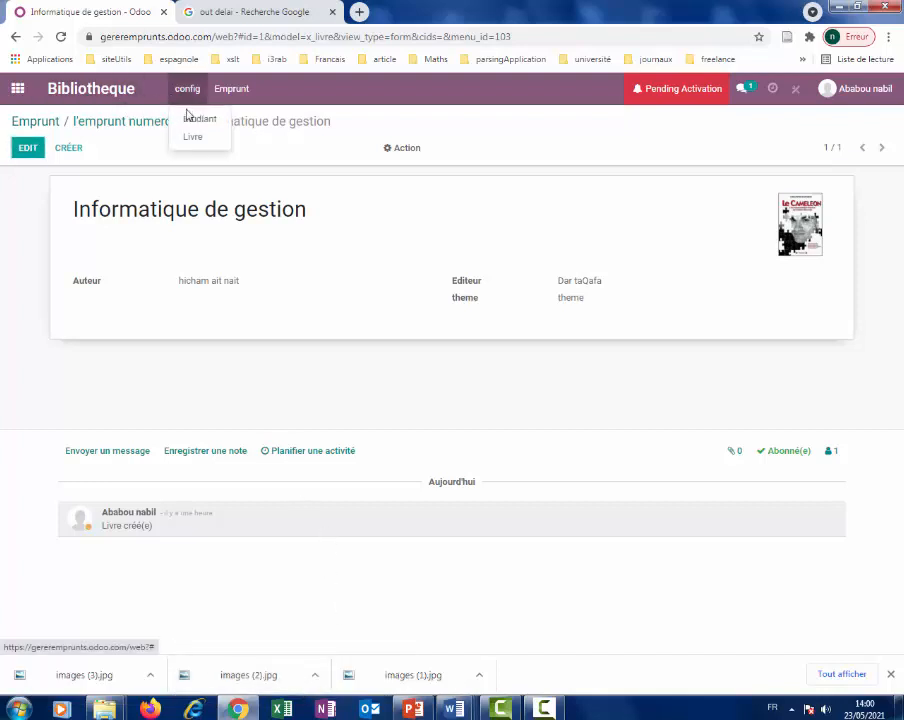
Open the Etudiant list and switch Studio to the student form view.
click(193, 121)
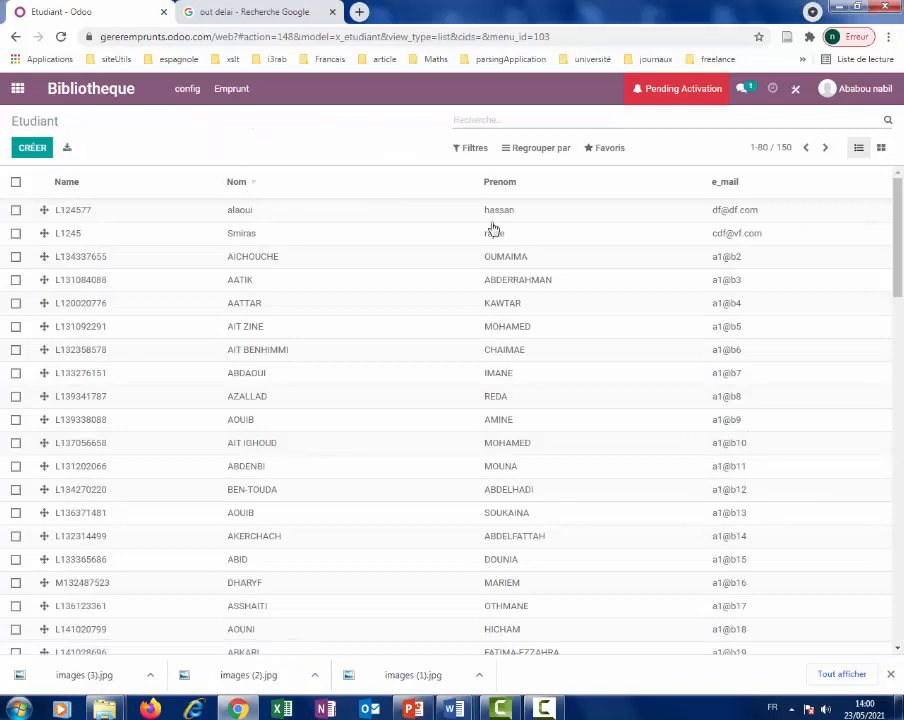
click(795, 94)
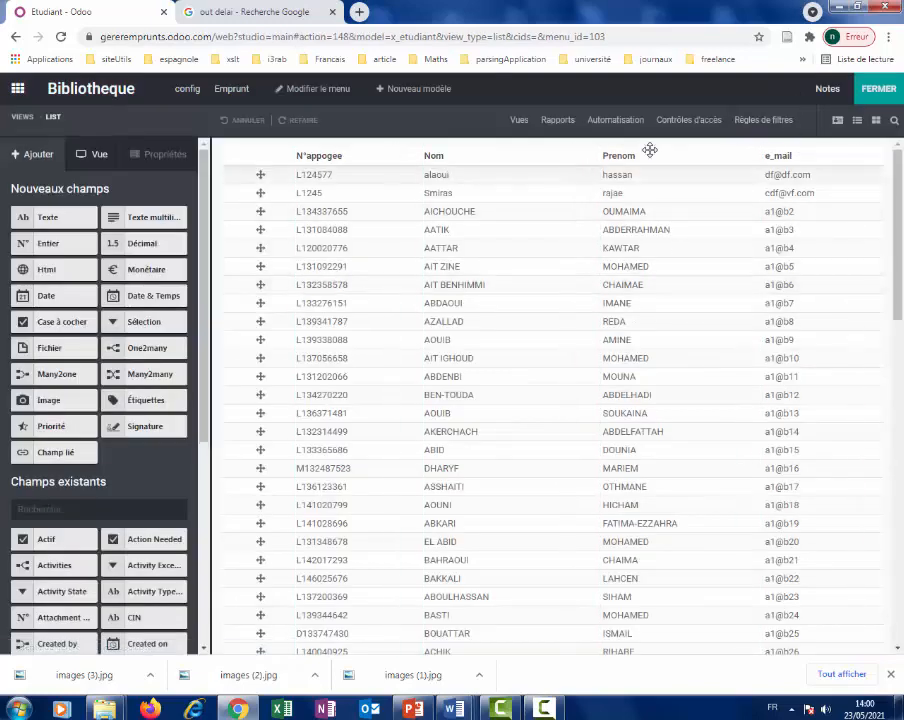
click(837, 121)
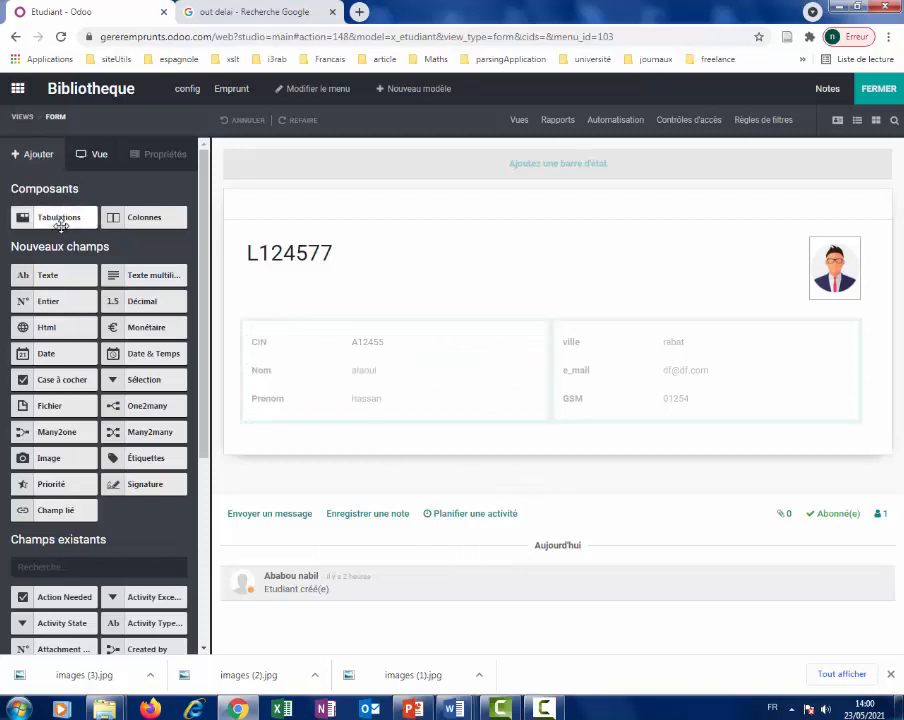
Add a notebook below the student details with two New Page tabs, and begin renaming the first tab with 'I'.
drag(62, 218, 296, 466)
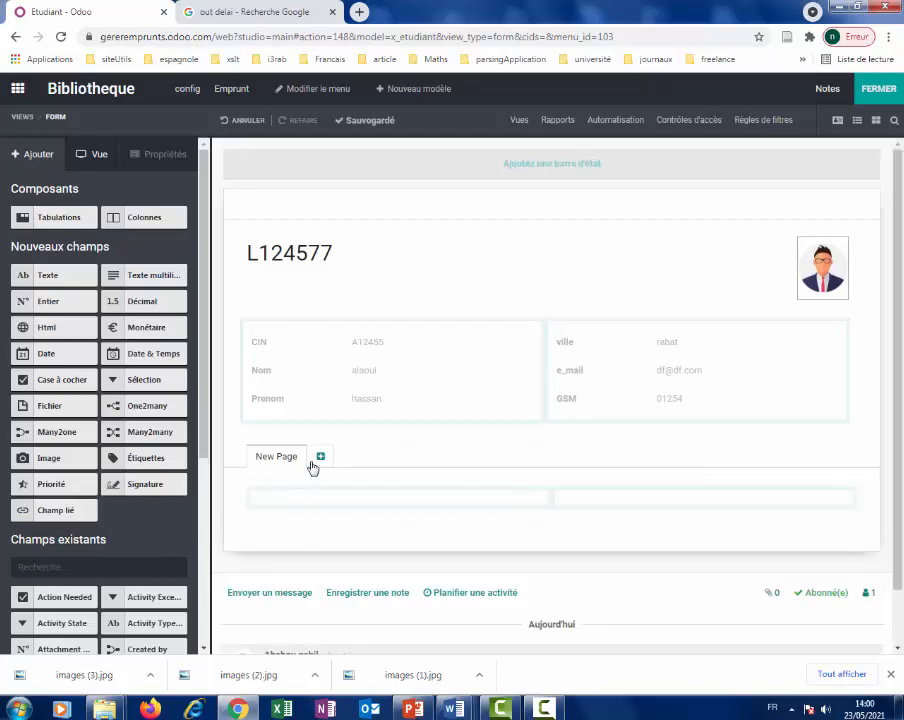
click(320, 458)
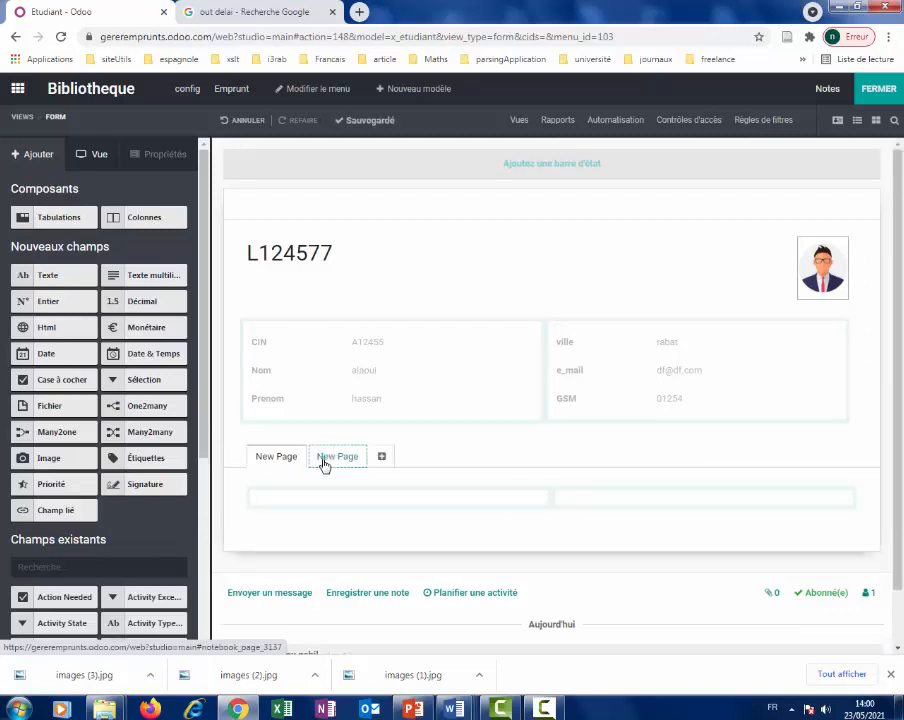
click(280, 459)
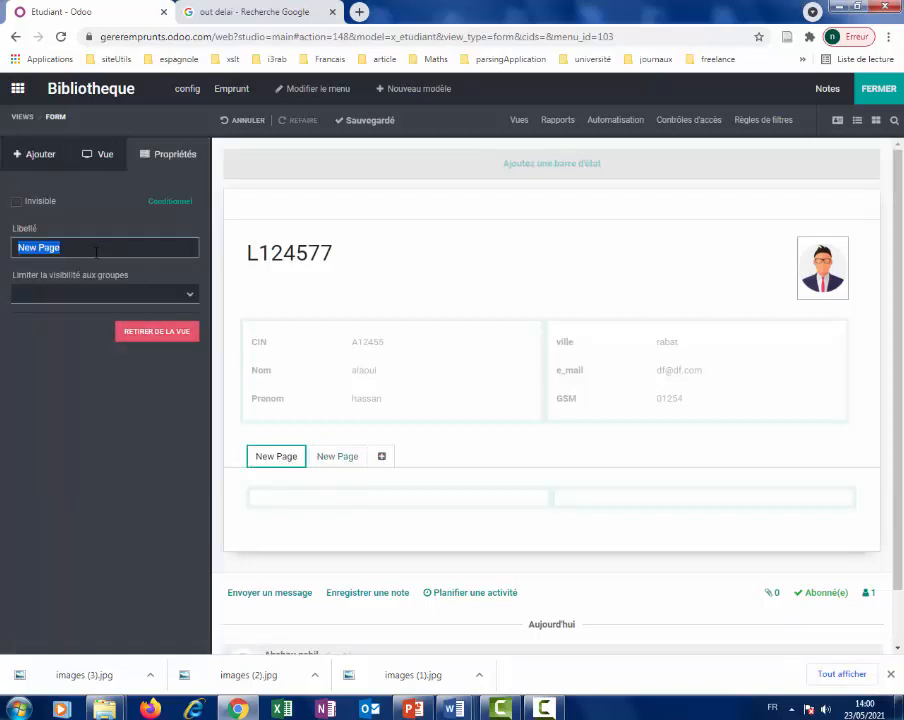
text(I)
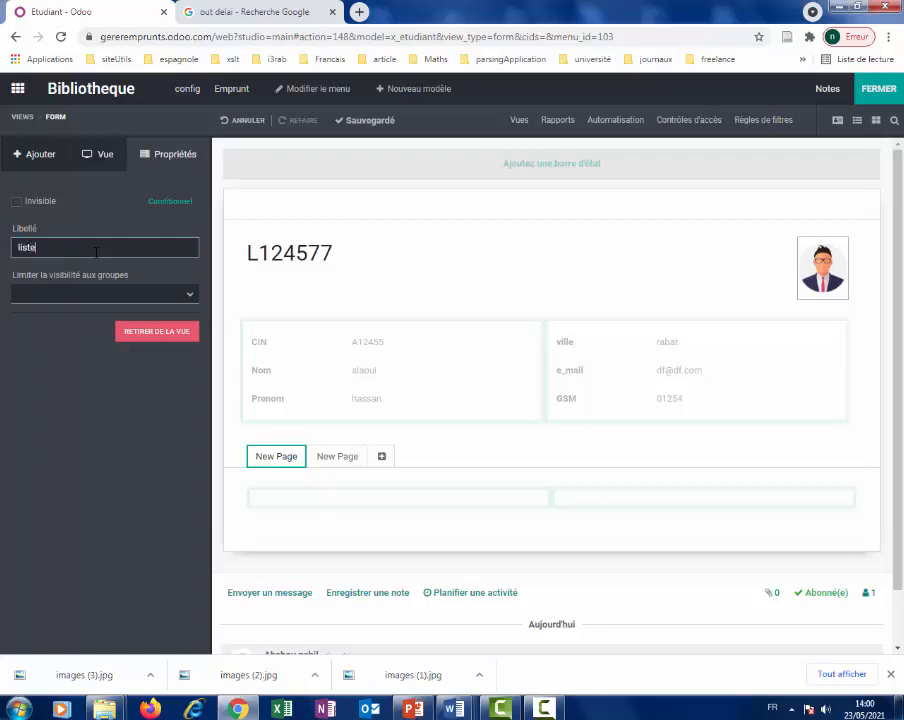
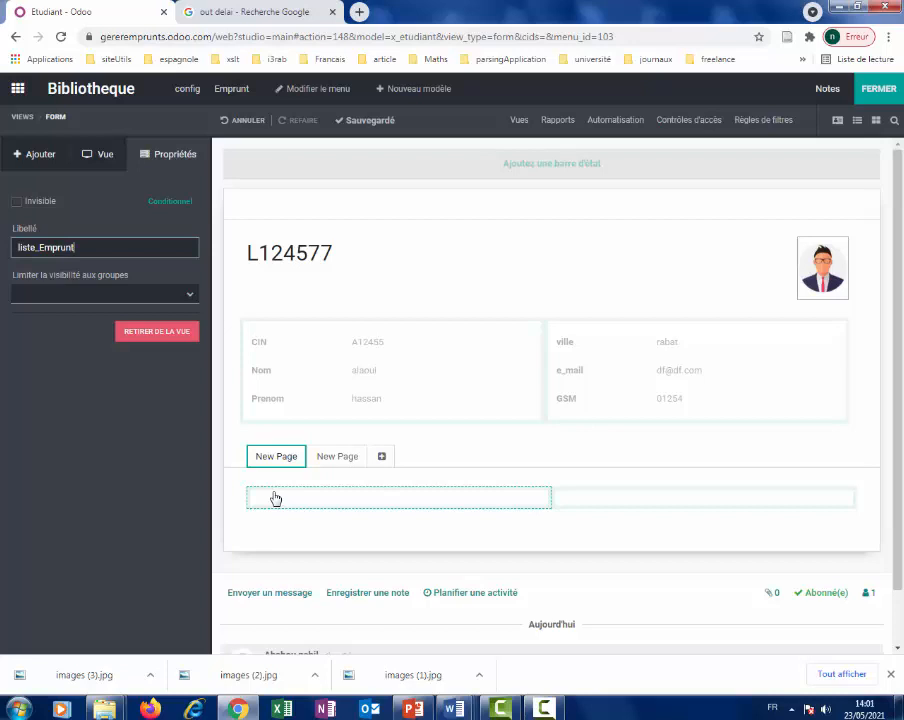
Confirm 'liste_Emprunts' as the label of the first tab on the Etudiant form.
key(Return)
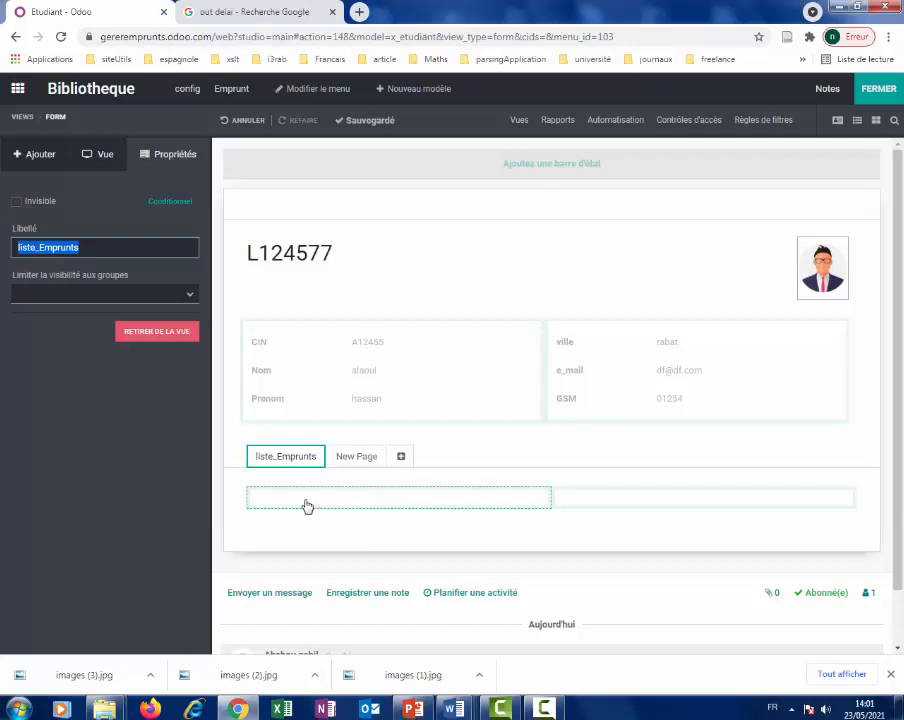
click(546, 710)
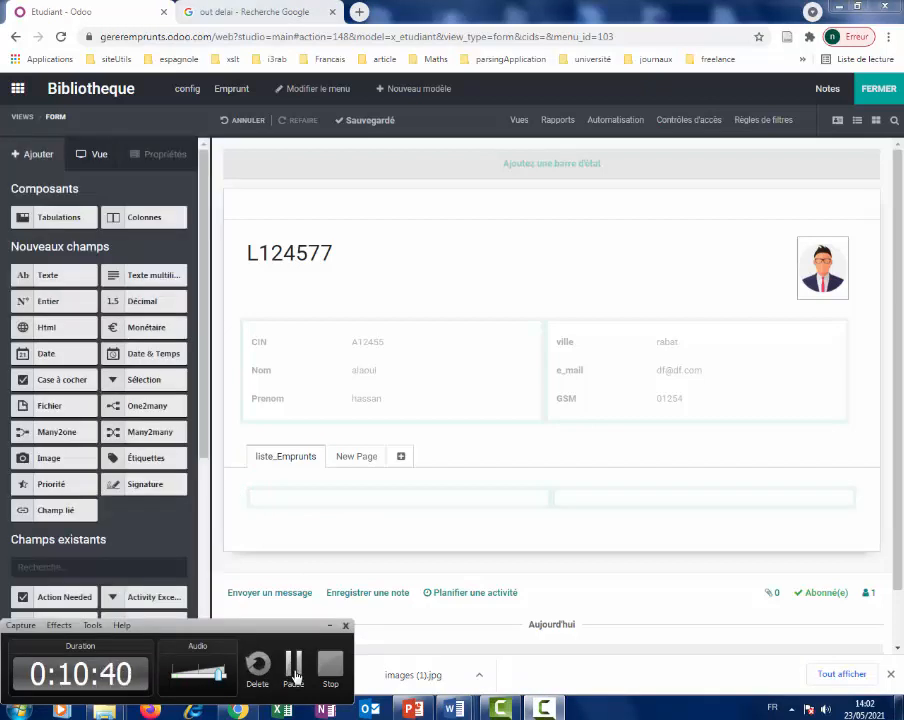
Add a Texte field and a One2many loans list linked through Etudiant (Emprunt) to liste_Emprunts.
drag(56, 273, 316, 519)
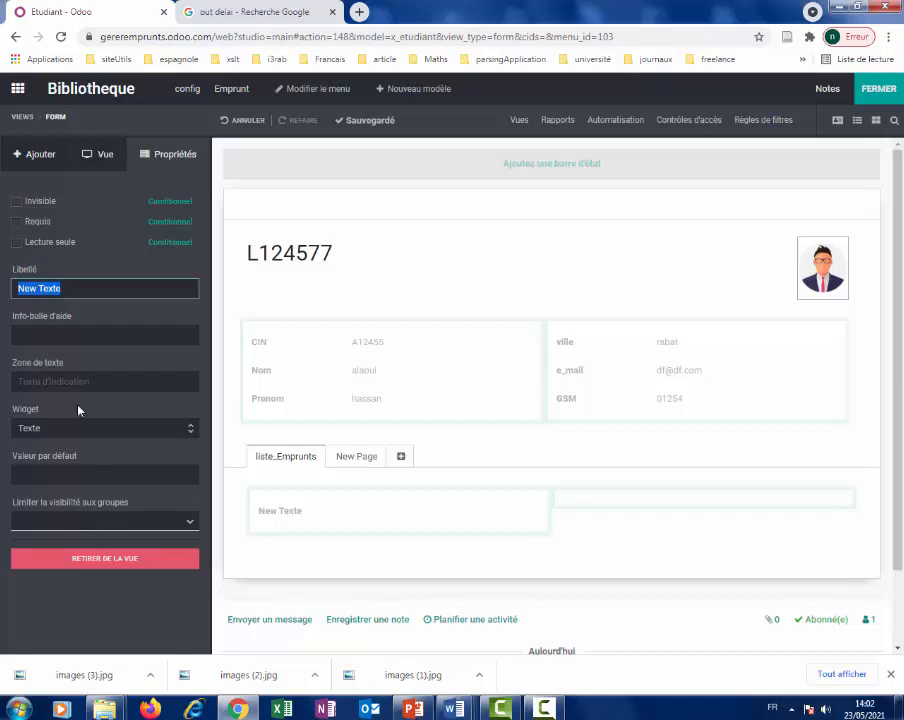
click(44, 159)
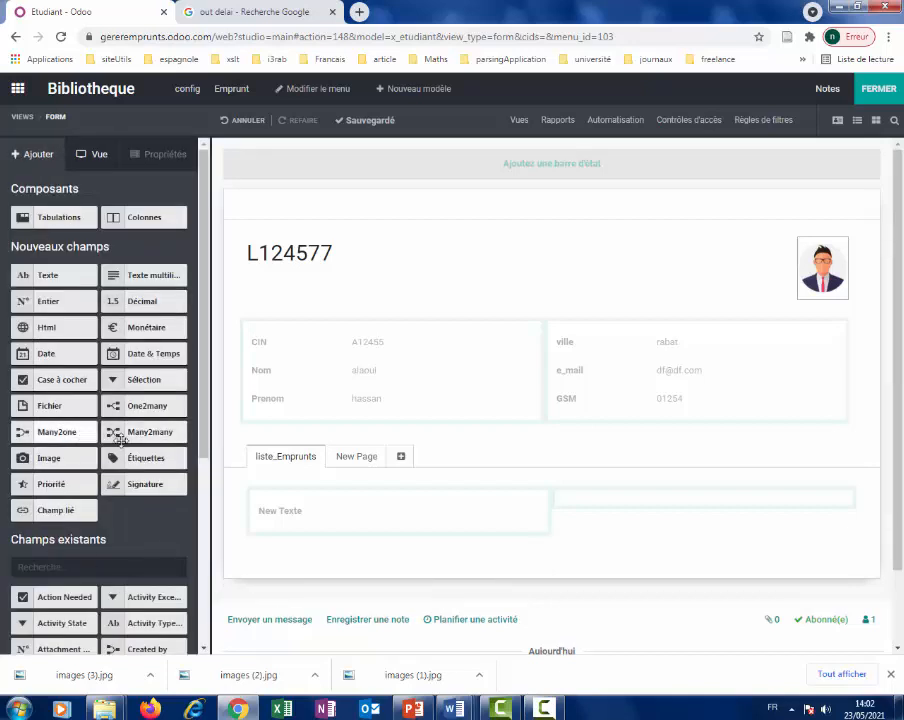
drag(159, 401, 341, 535)
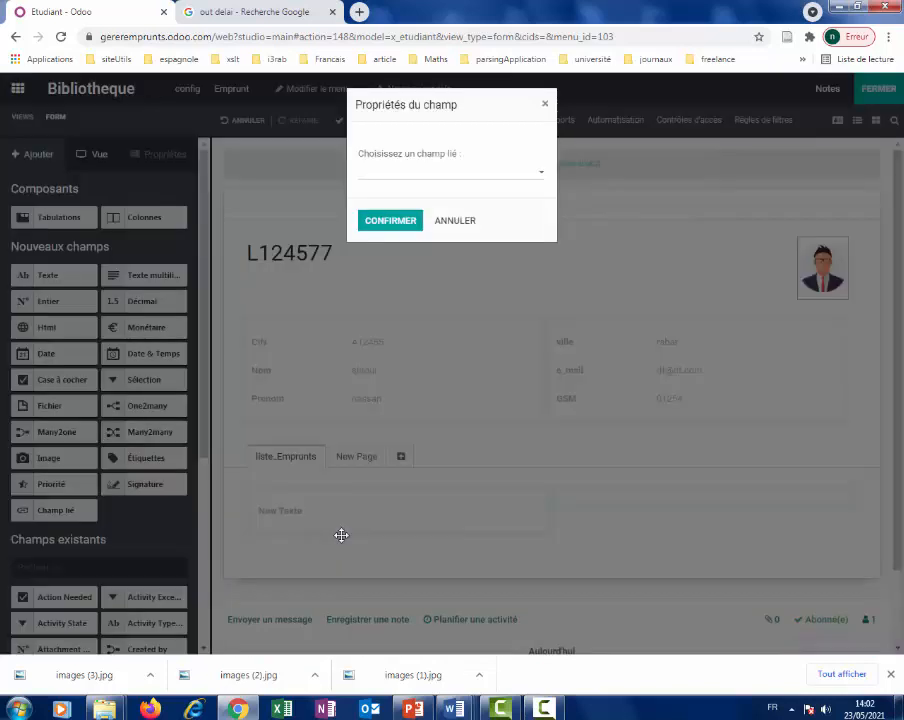
click(543, 178)
click(543, 178)
click(543, 178)
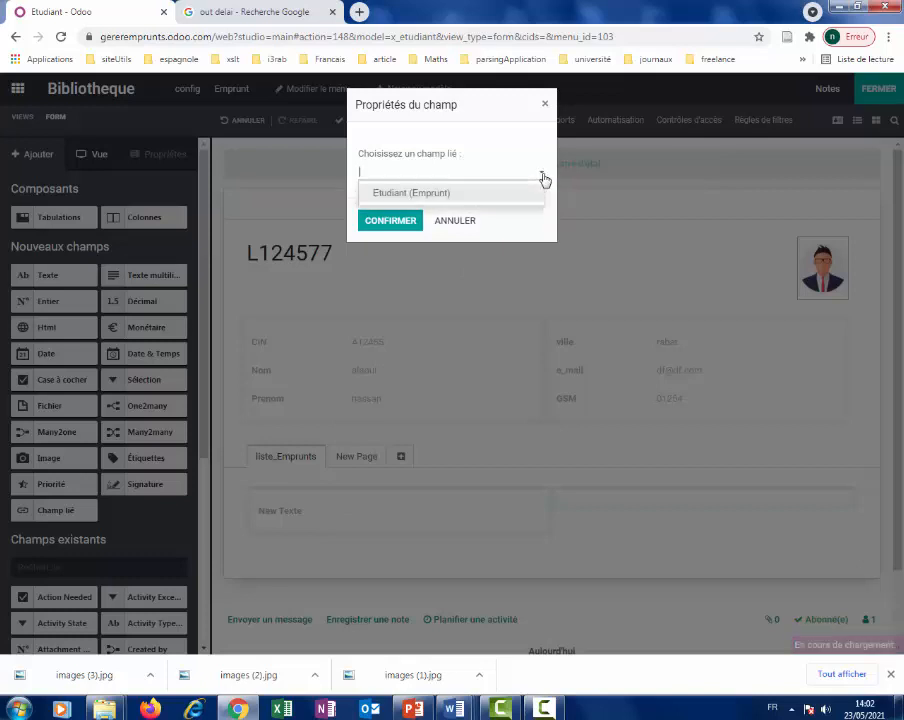
click(487, 200)
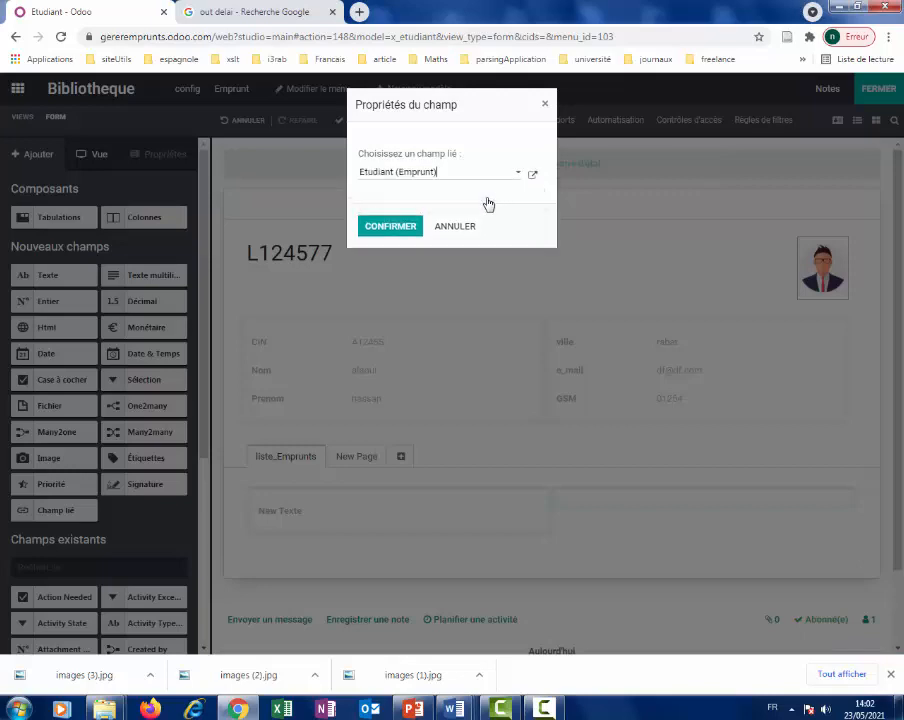
click(392, 232)
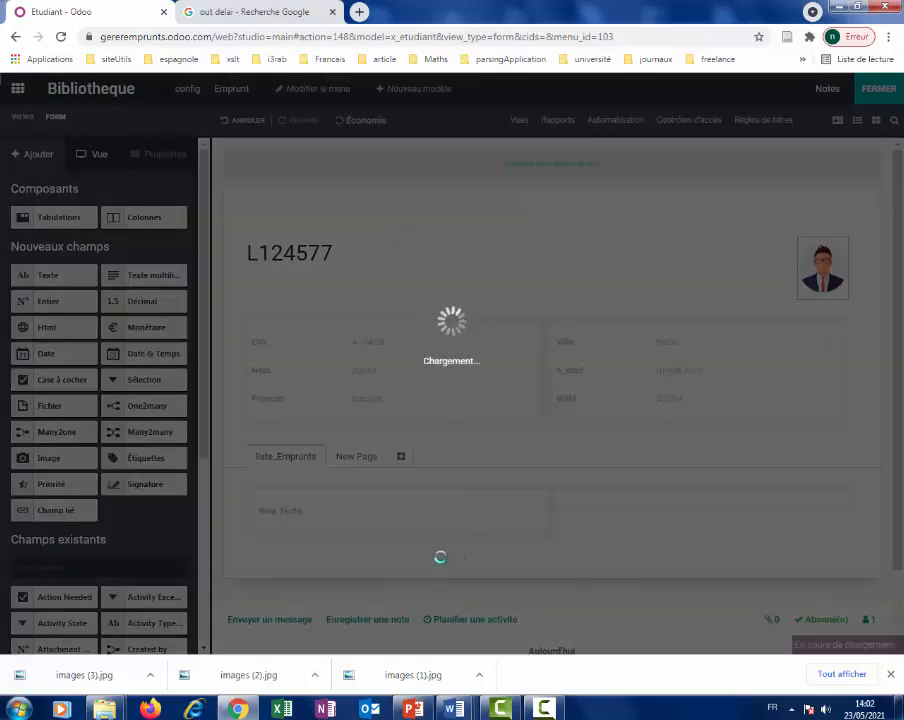
scroll(601, 591, down, 1)
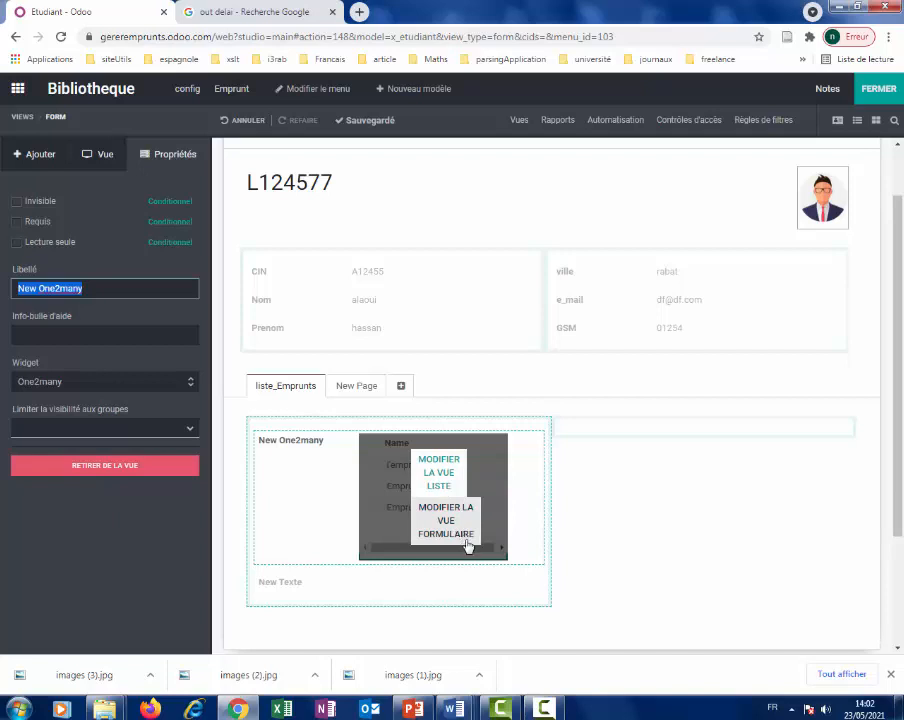
Add a Champ lié column to the loans list view, then close Studio.
click(448, 478)
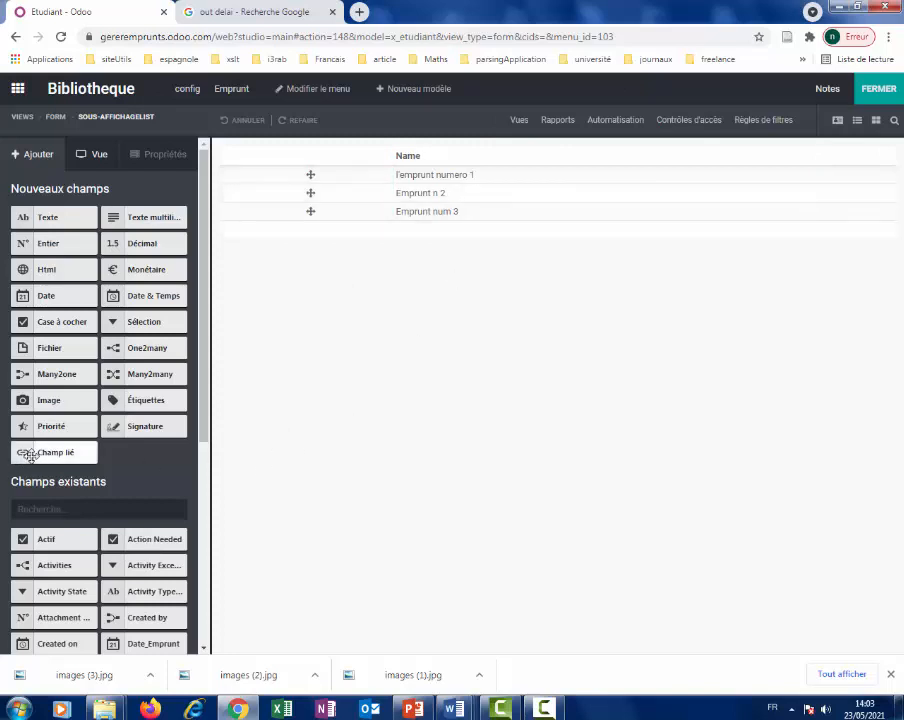
drag(30, 454, 380, 136)
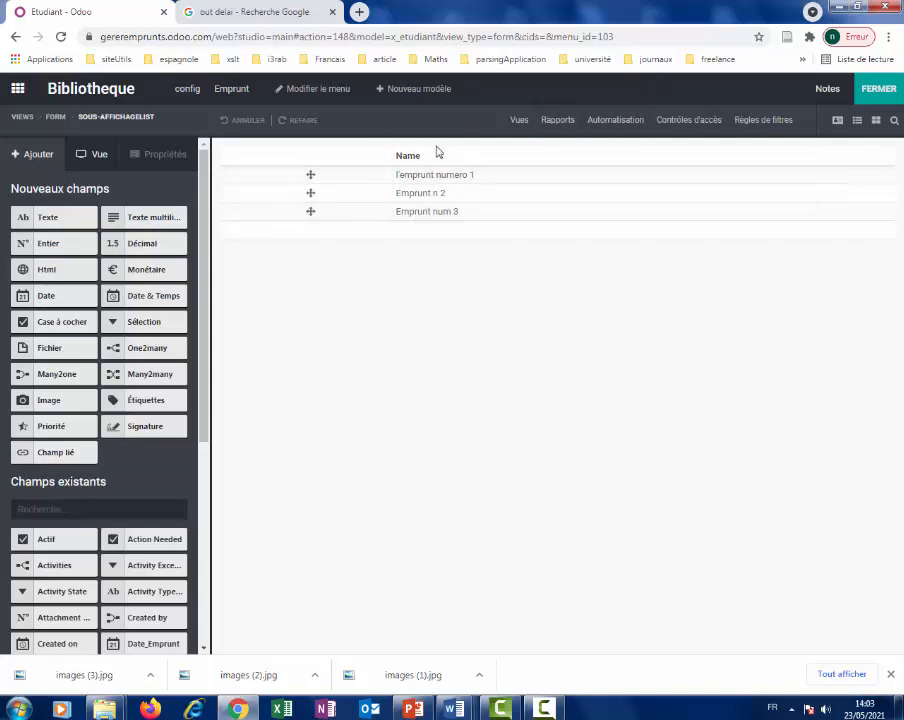
click(873, 91)
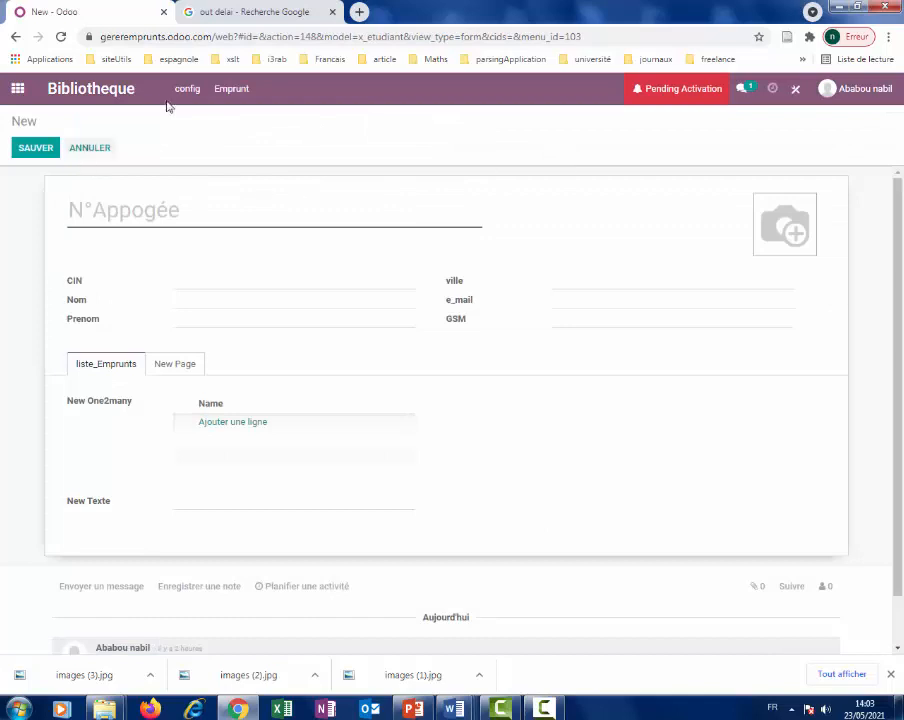
click(196, 94)
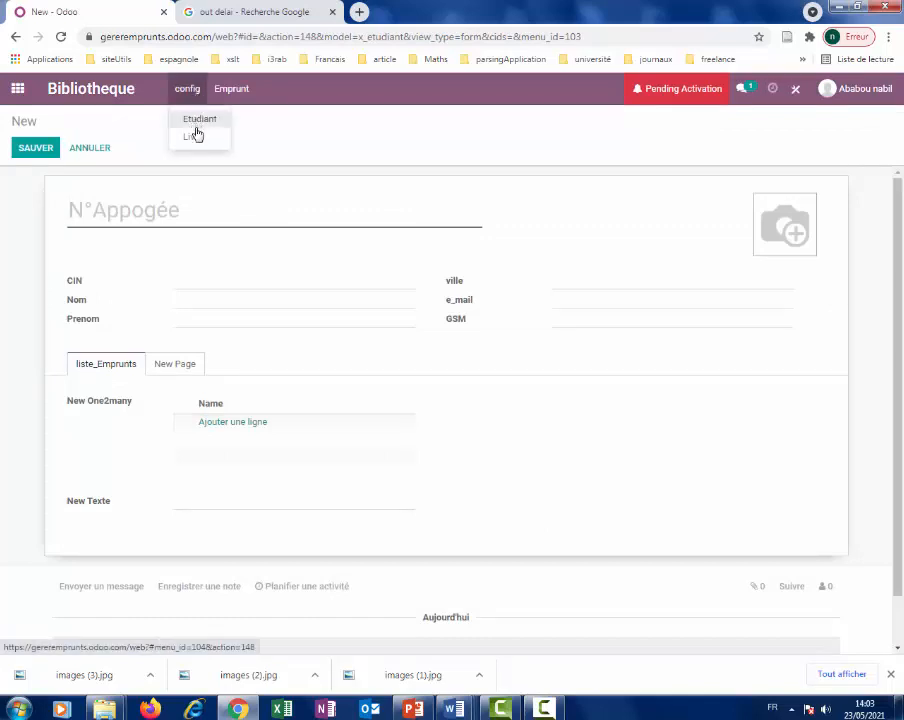
click(200, 117)
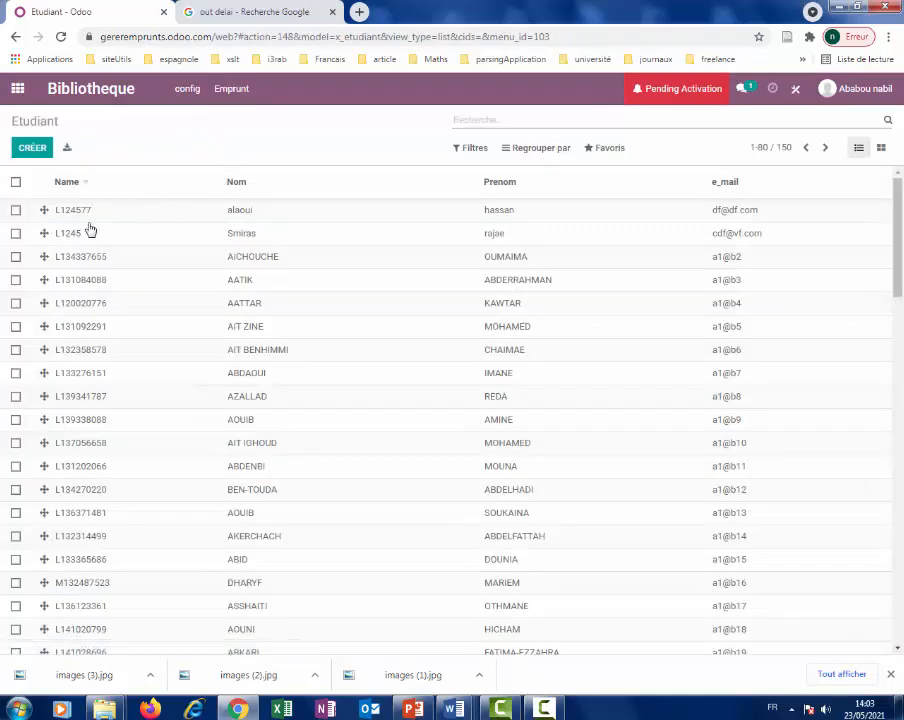
click(76, 212)
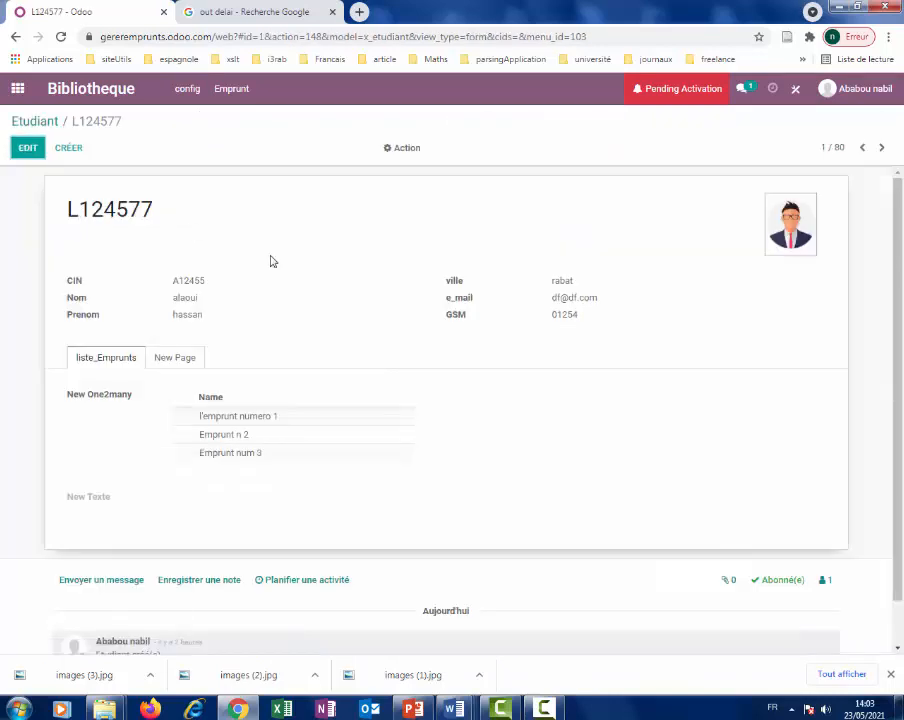
Inspect the loans l'emprunt numero 1, Emprunt n 2 and Emprunt num 3 in turn.
click(242, 422)
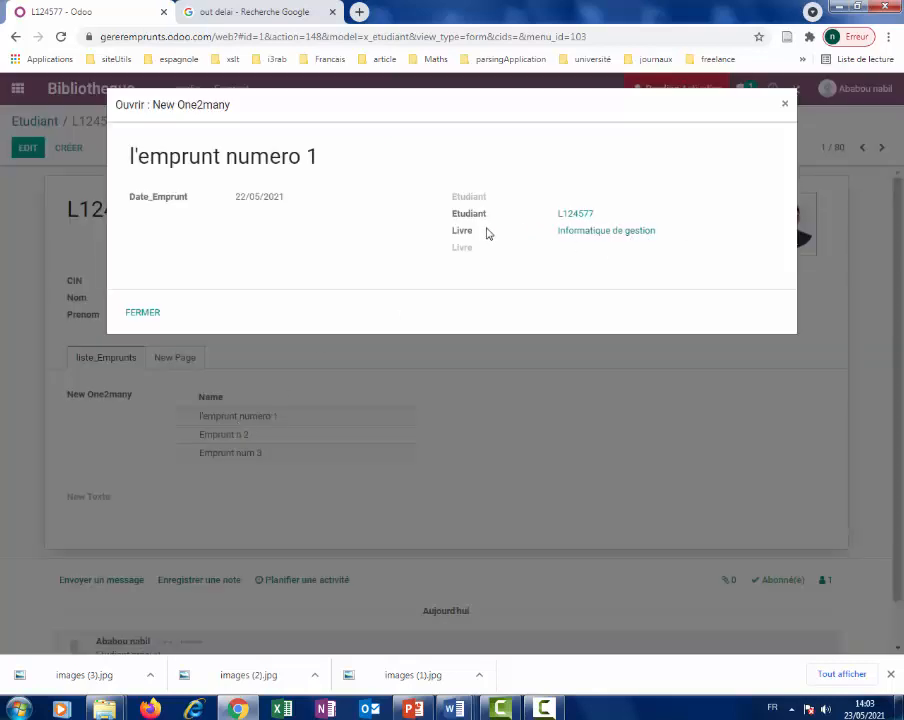
click(786, 108)
click(231, 438)
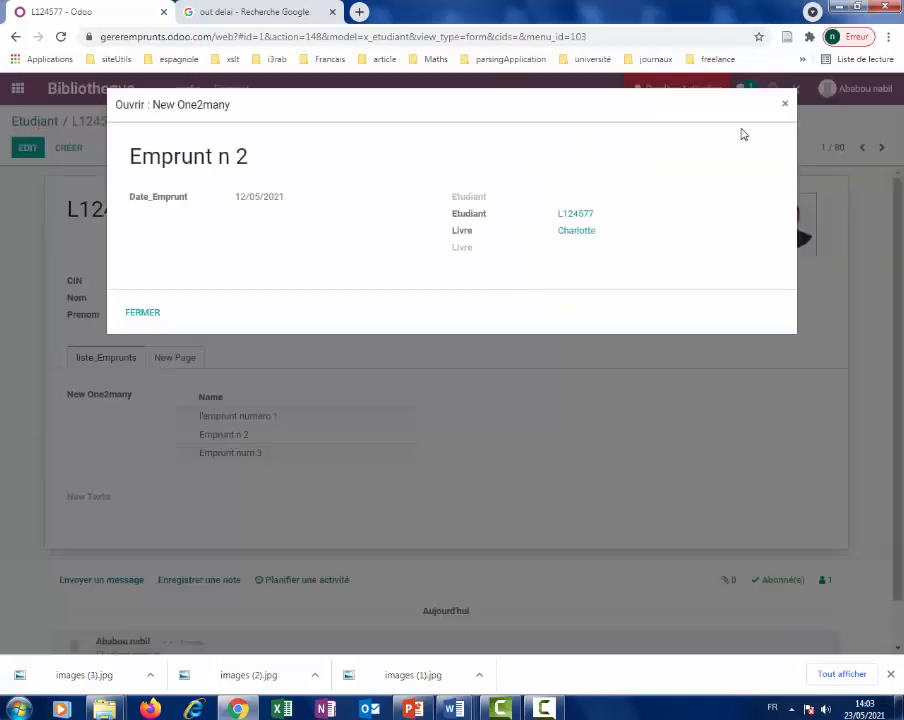
click(784, 105)
click(222, 461)
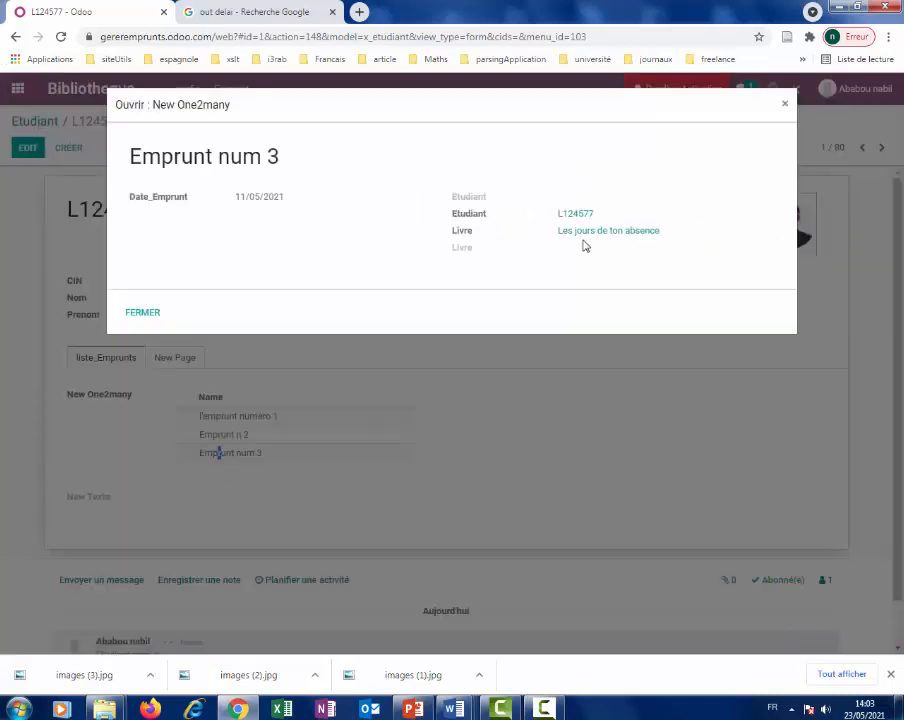
click(786, 107)
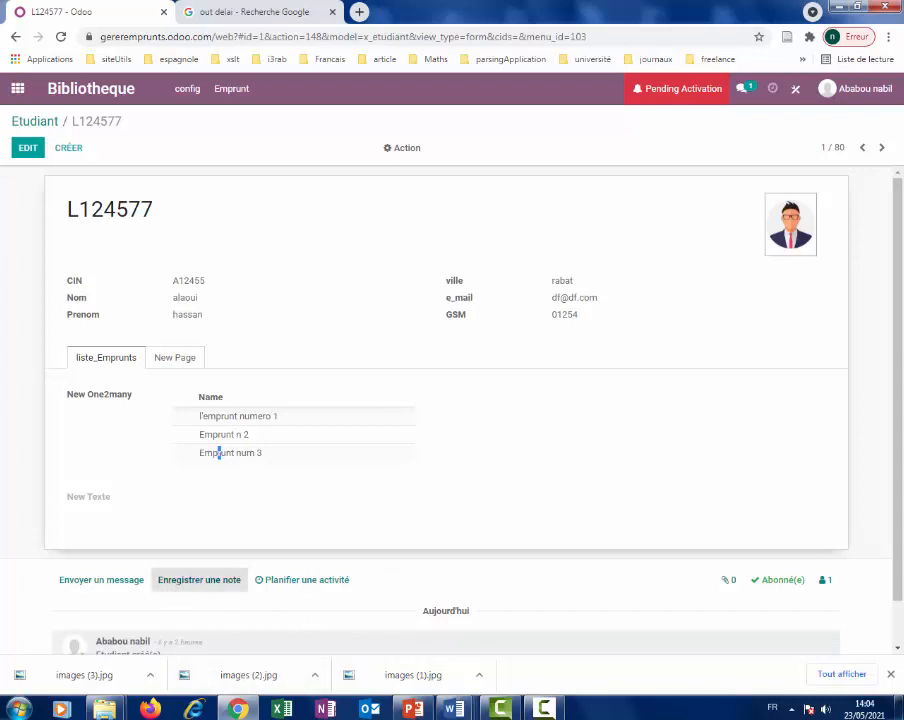
Go to the Emprunt loans list.
click(545, 711)
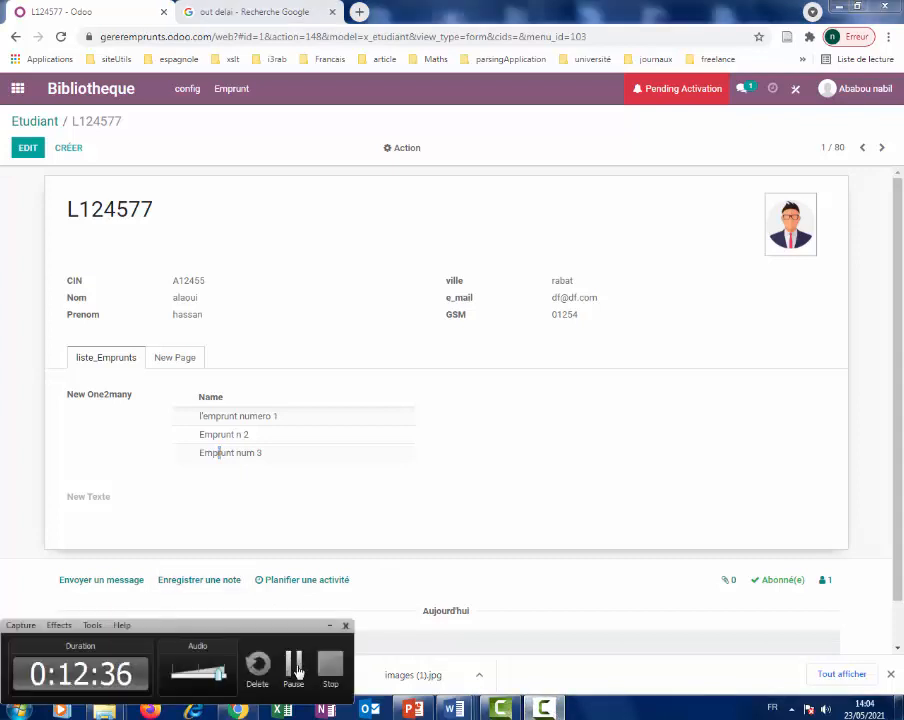
click(296, 666)
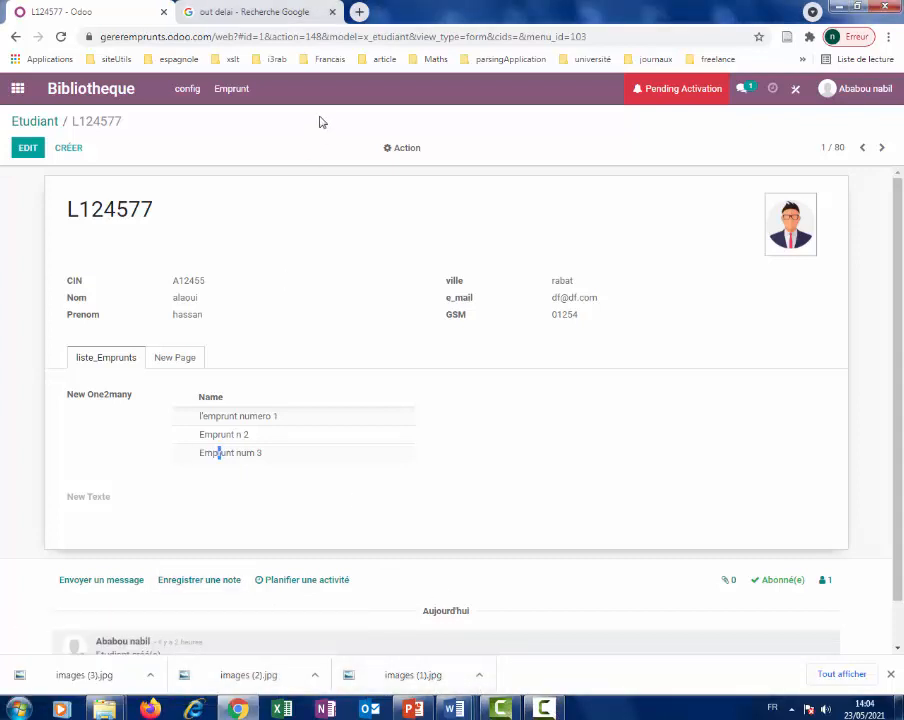
click(229, 93)
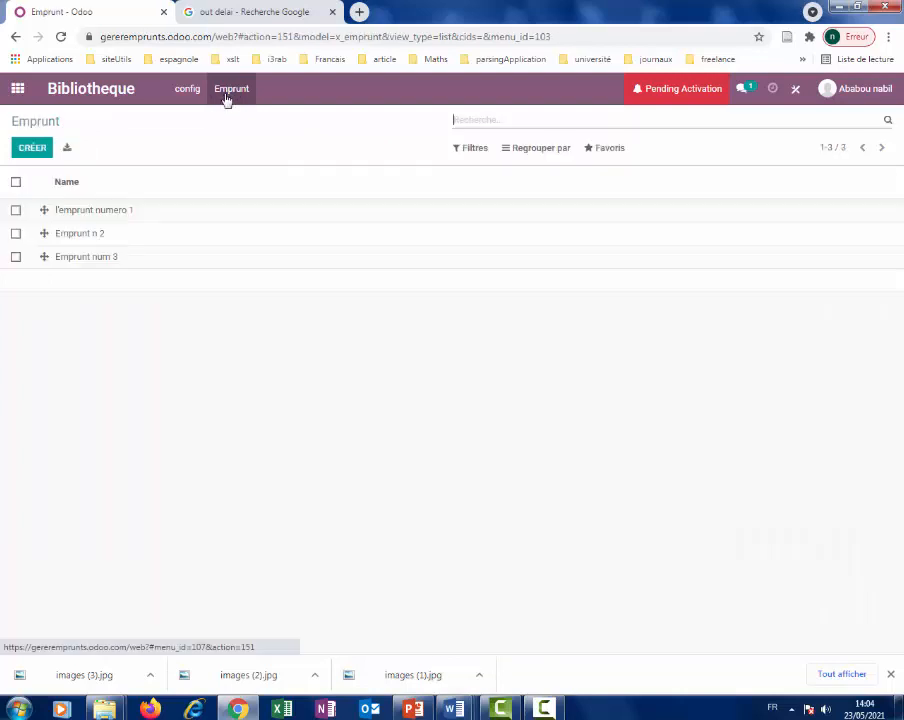
Start customising Emprunt in Studio and switch to its form view.
click(792, 90)
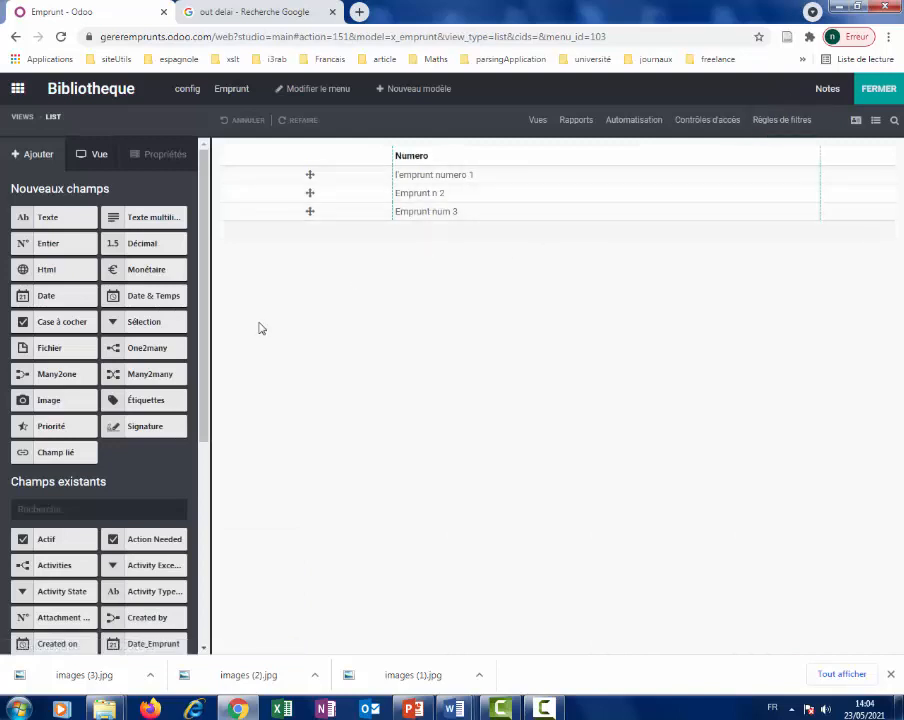
click(856, 121)
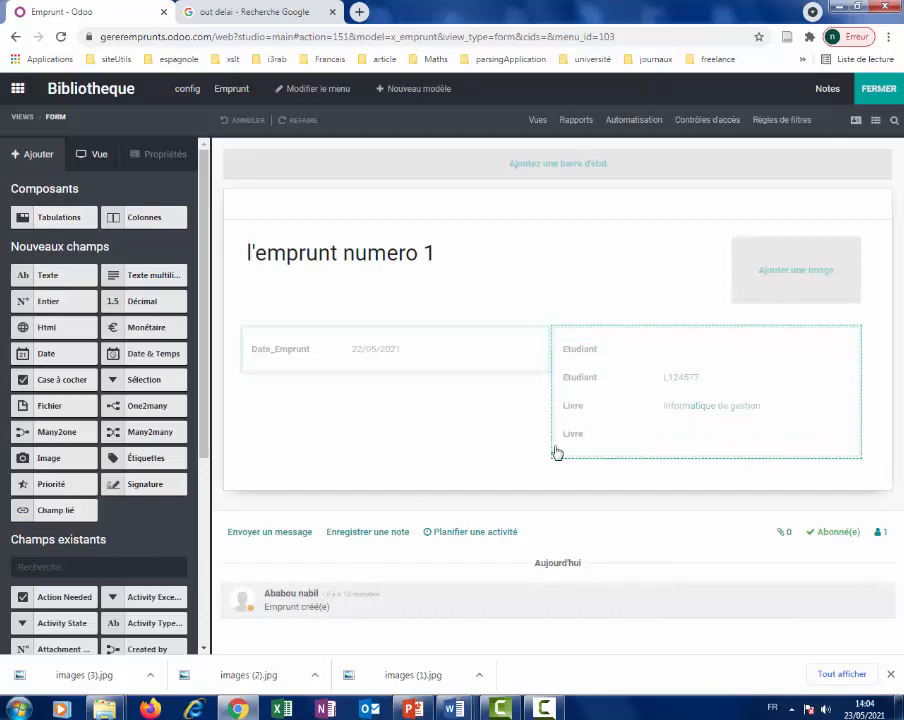
Add a tabbed section below the loan fields and label its first tab 'livres'.
drag(34, 217, 289, 510)
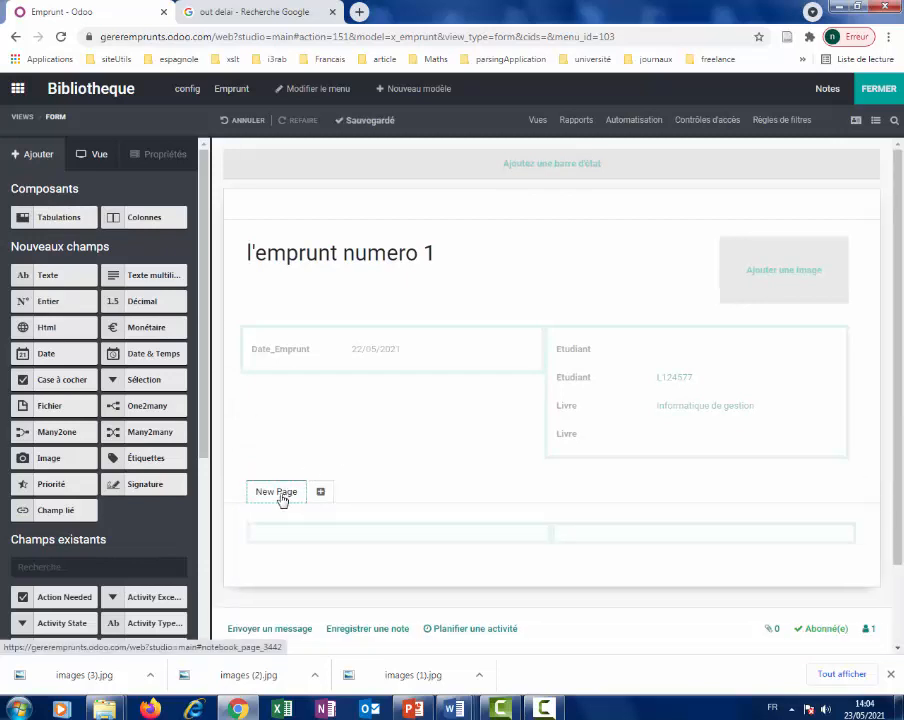
click(278, 493)
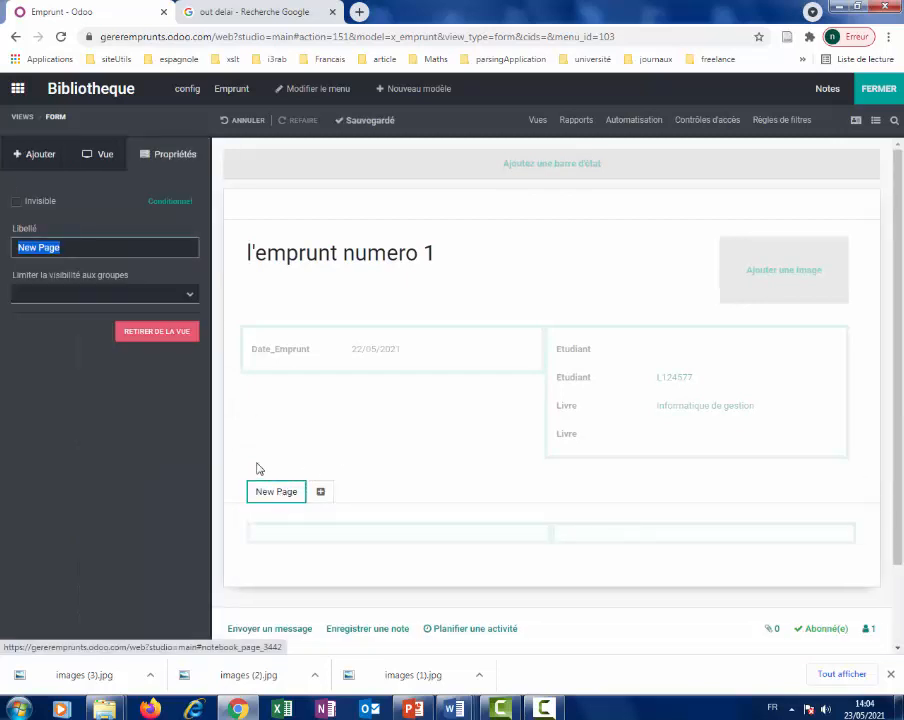
text(livre)
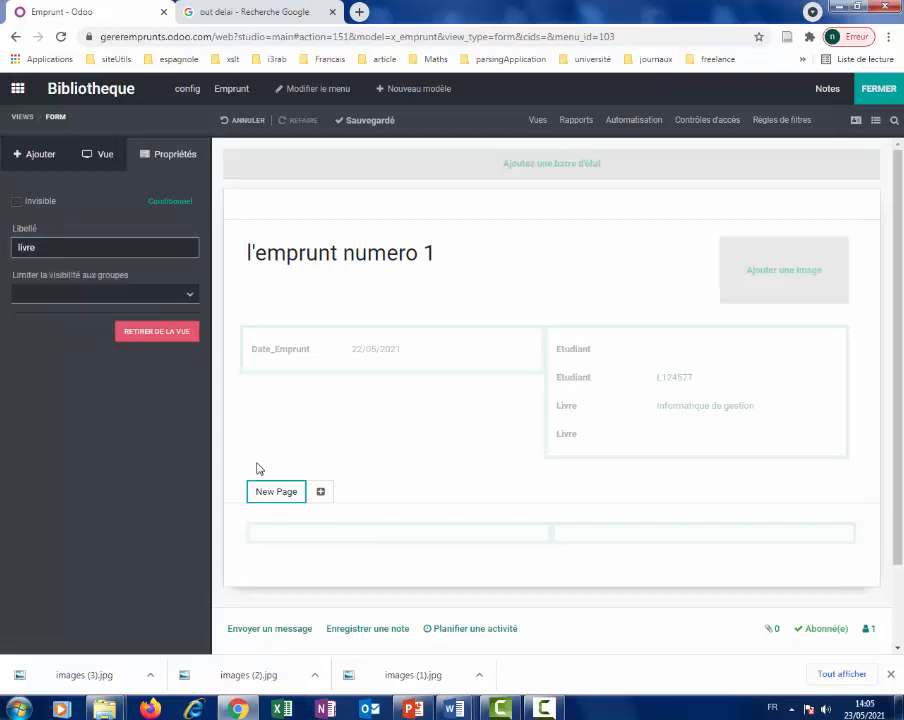
text(s)
key(Return)
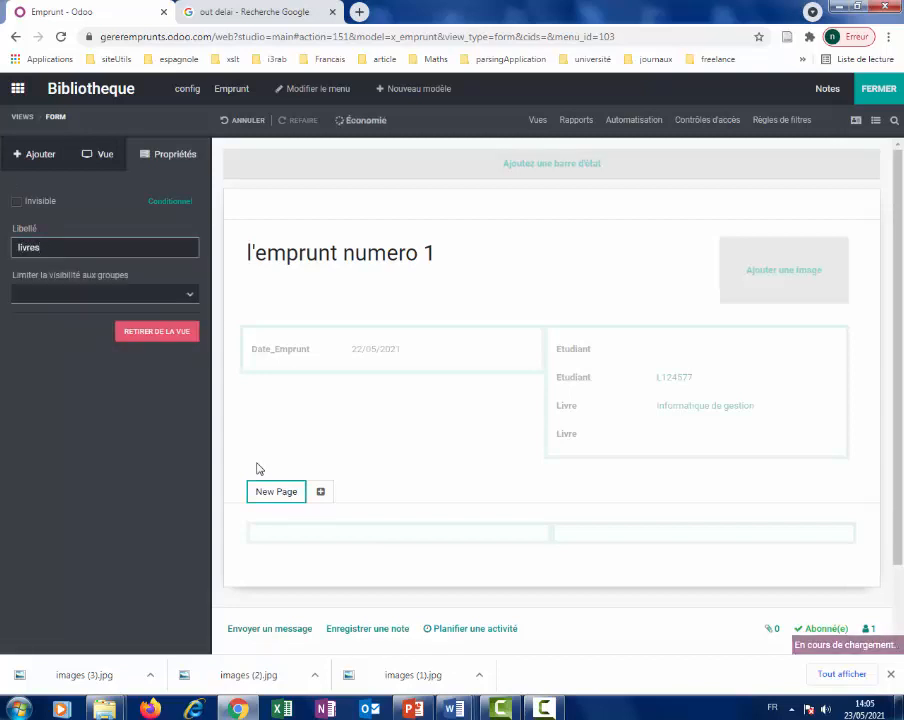
Label the second tab 'etudiant', then return to the livres tab.
click(303, 494)
click(317, 492)
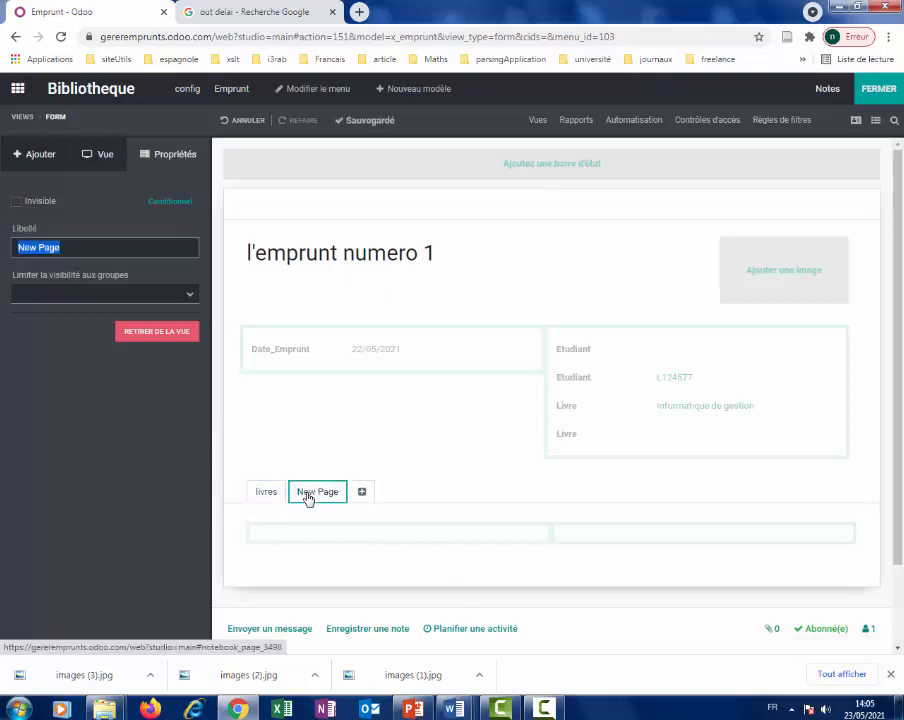
text(c)
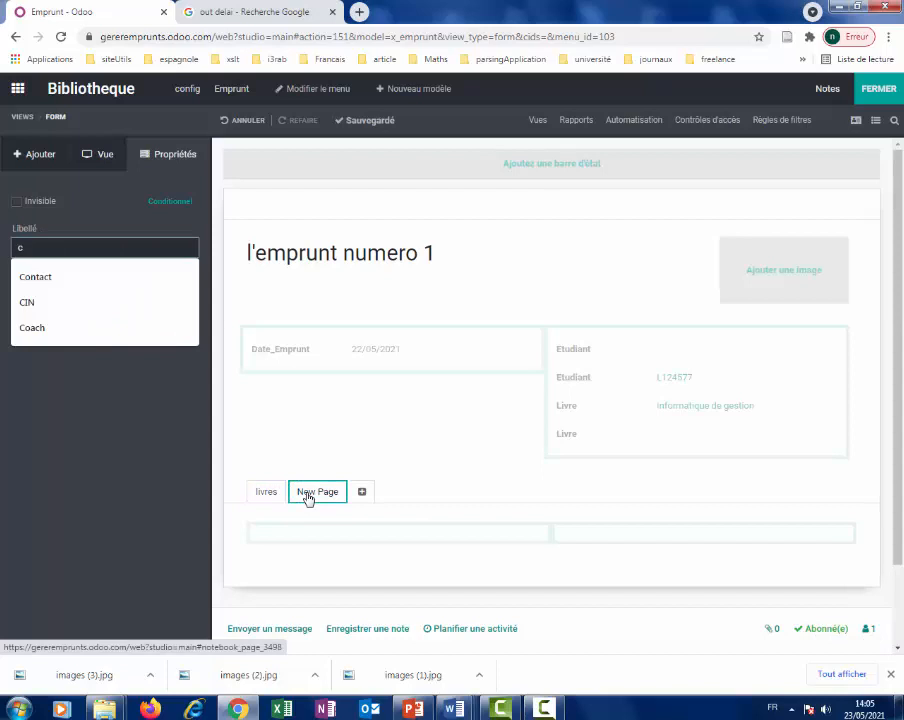
key(BackSpace)
text(etudiant)
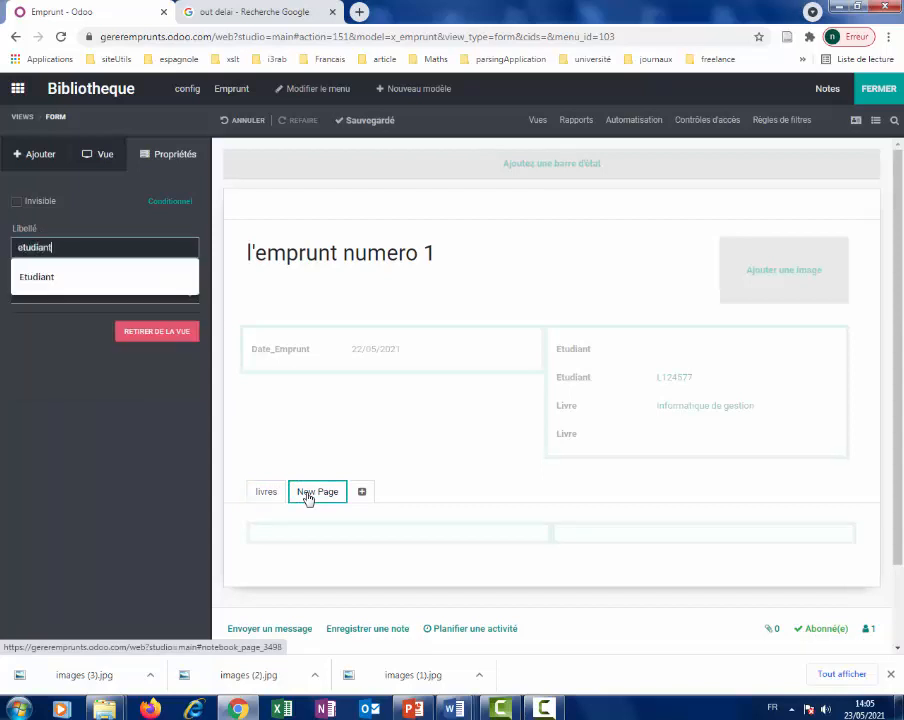
click(307, 496)
click(266, 497)
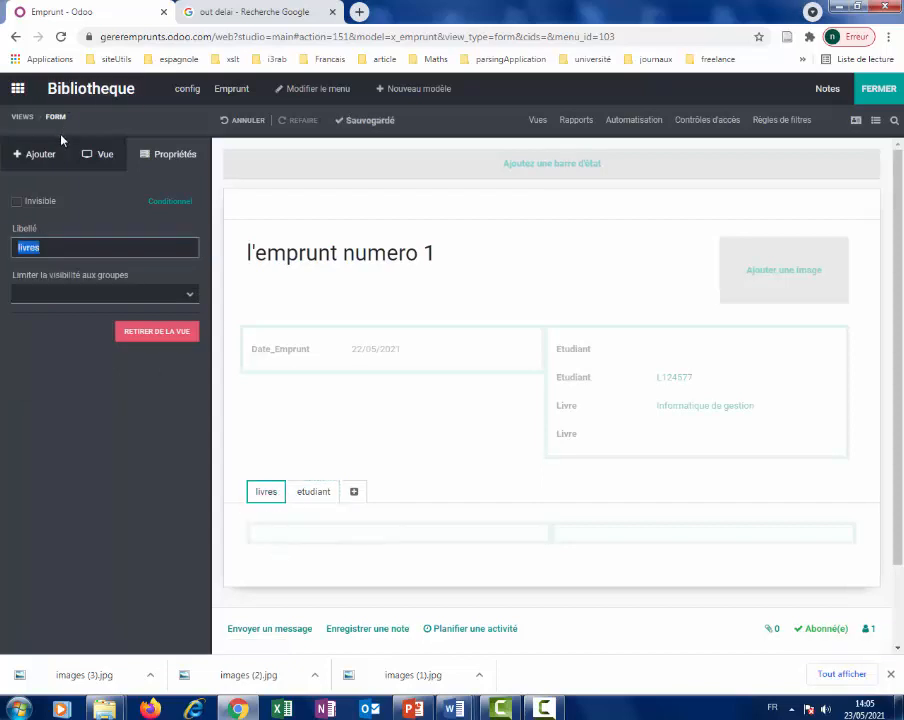
click(34, 155)
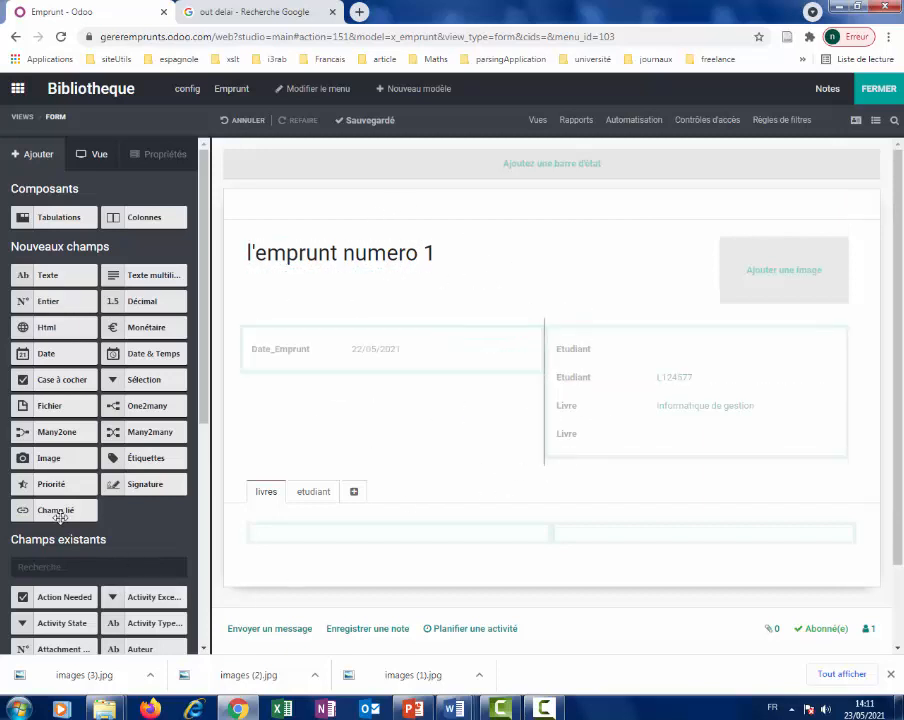
Add a related field Livre > Name to the livres tab, then place a second one below.
drag(60, 509, 302, 547)
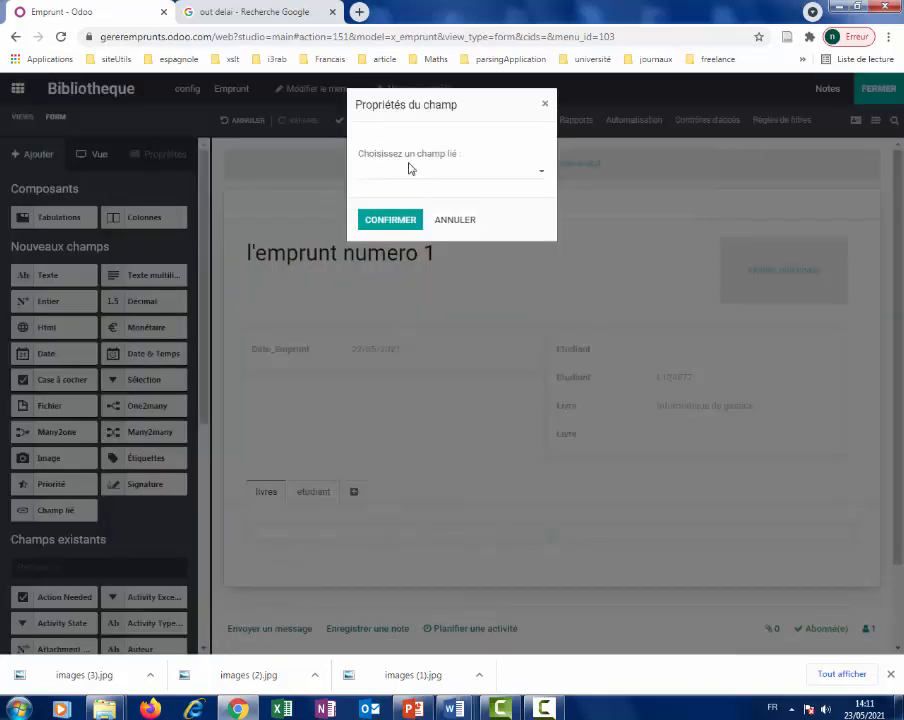
click(544, 178)
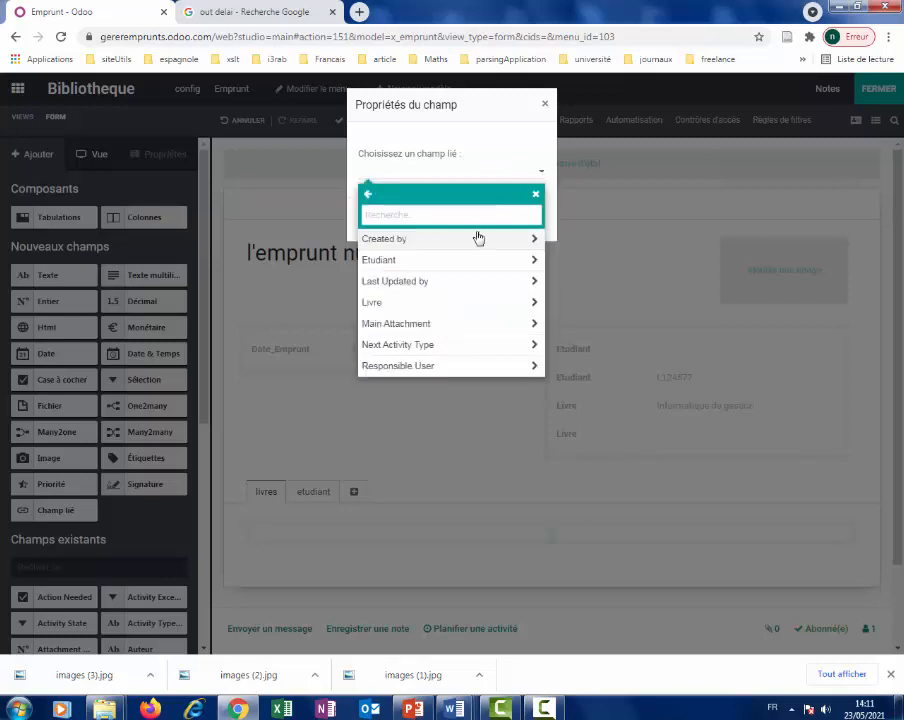
text(livre)
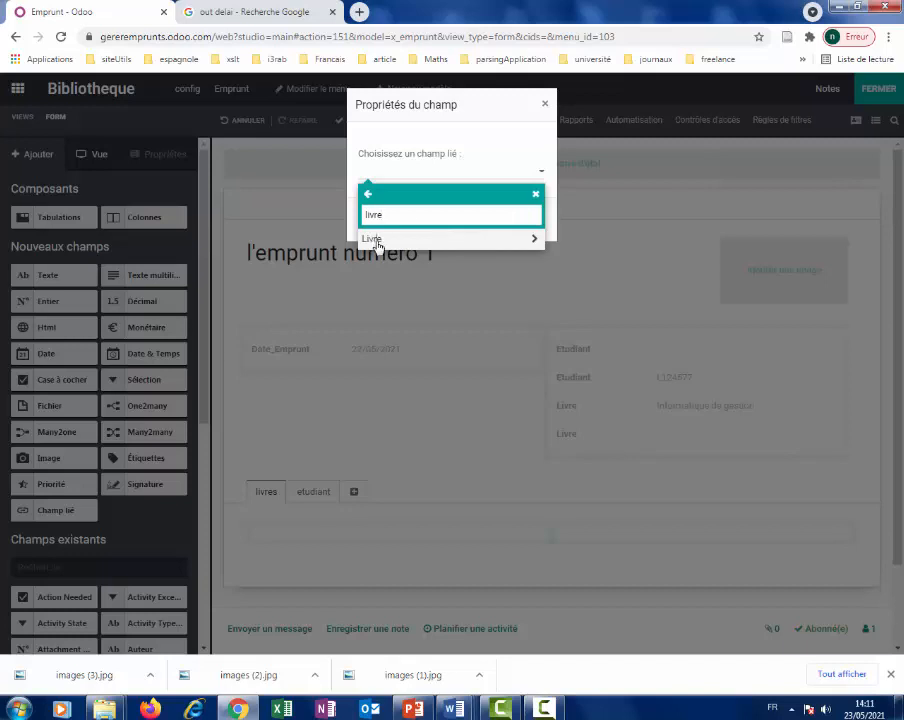
click(375, 241)
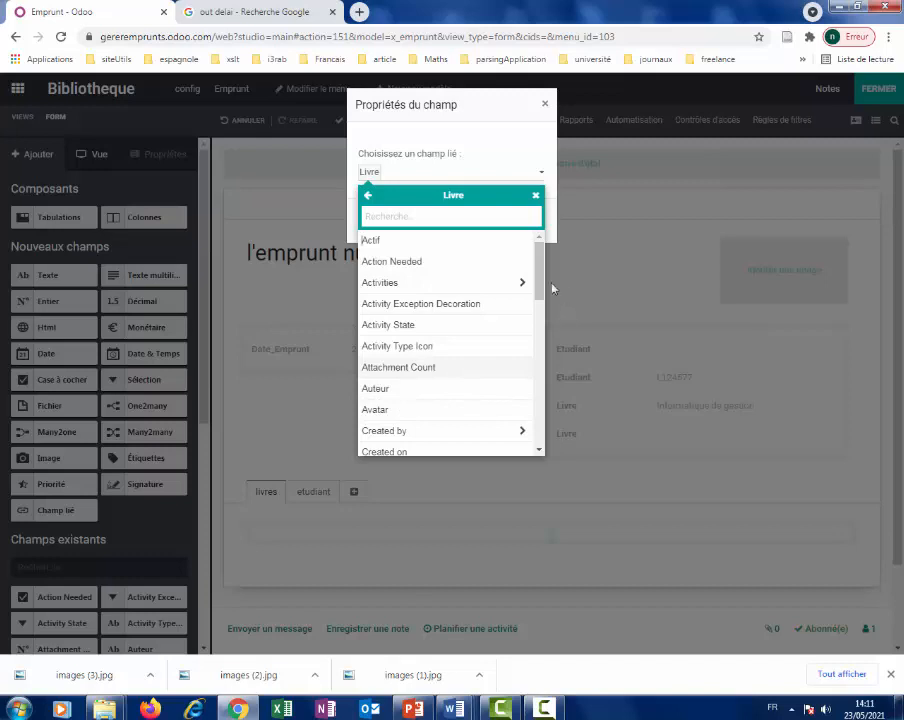
drag(541, 268, 541, 314)
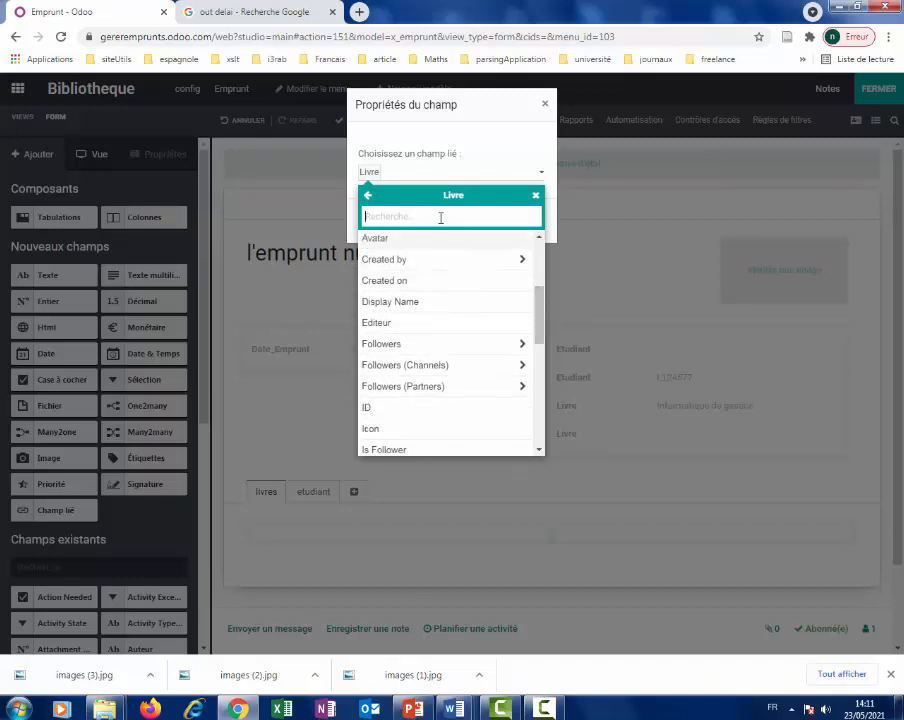
text(nam)
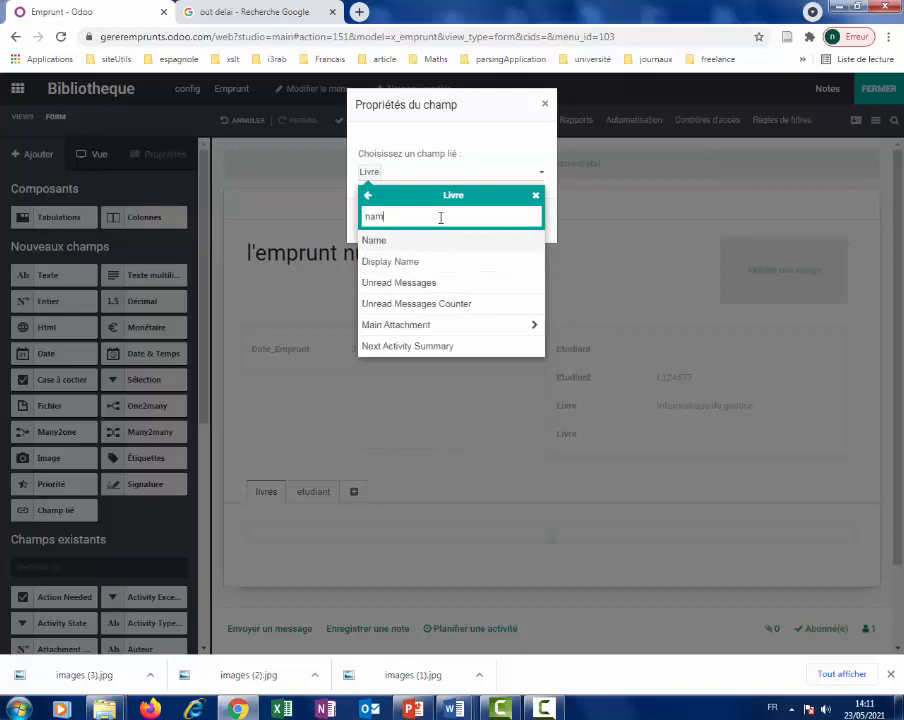
click(408, 244)
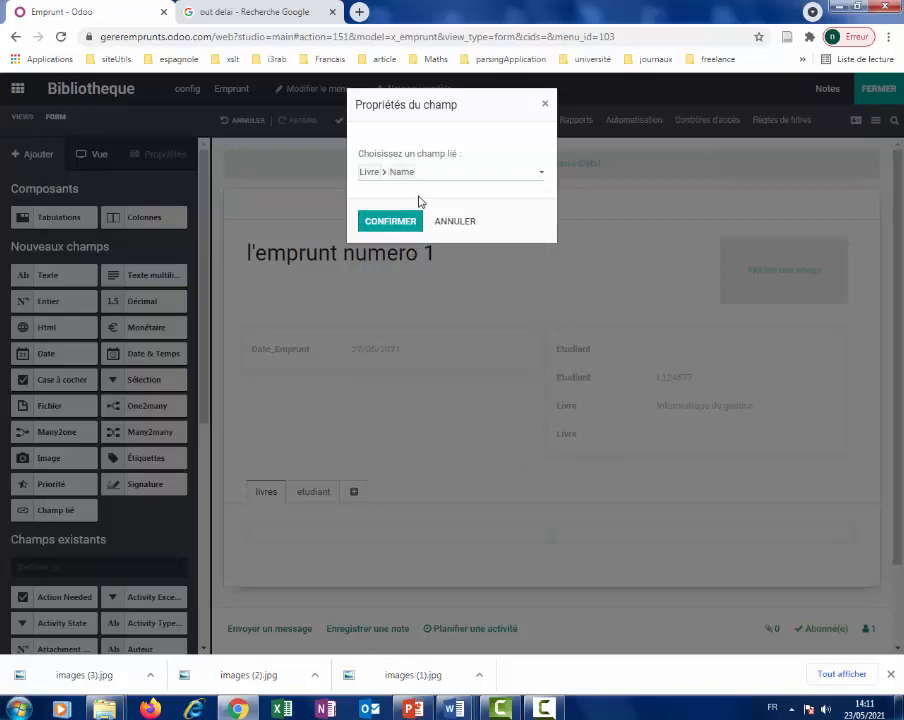
click(390, 221)
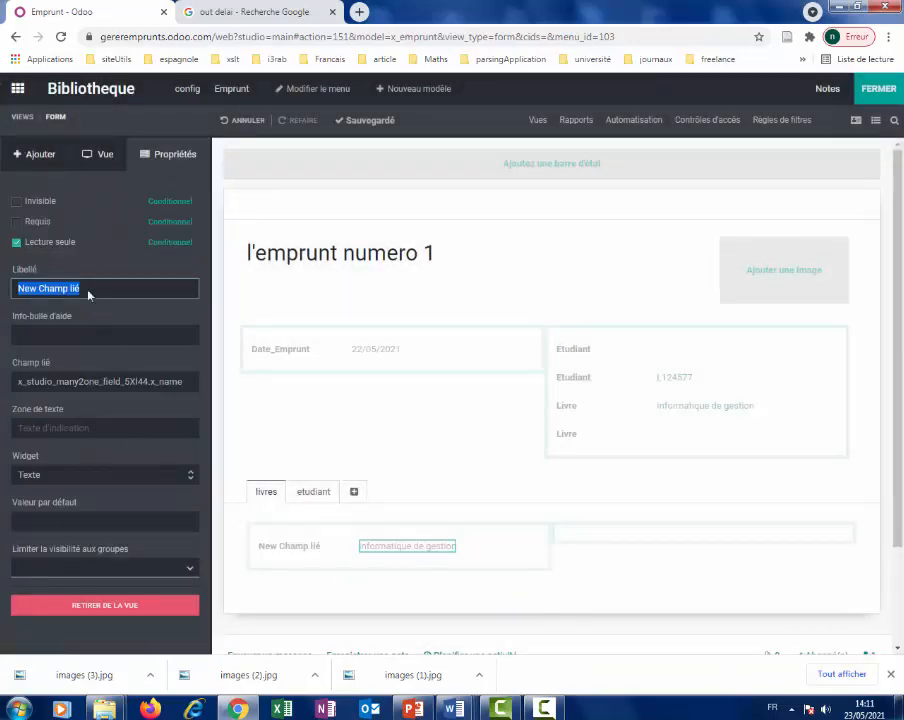
click(42, 156)
drag(62, 520, 315, 588)
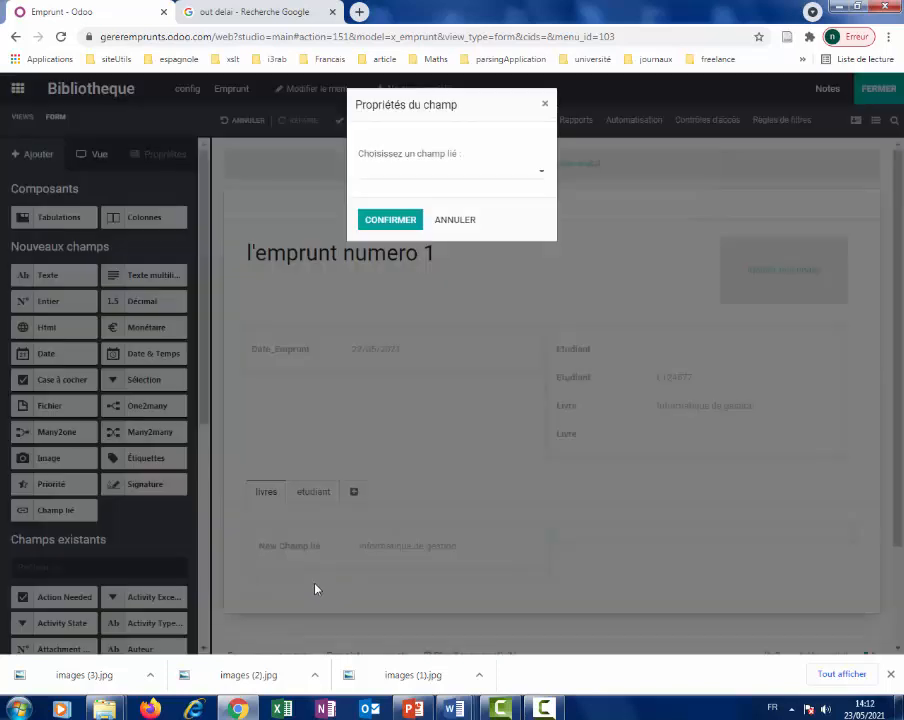
Link the second related field to Livre > Auteur to show the book's author.
click(541, 176)
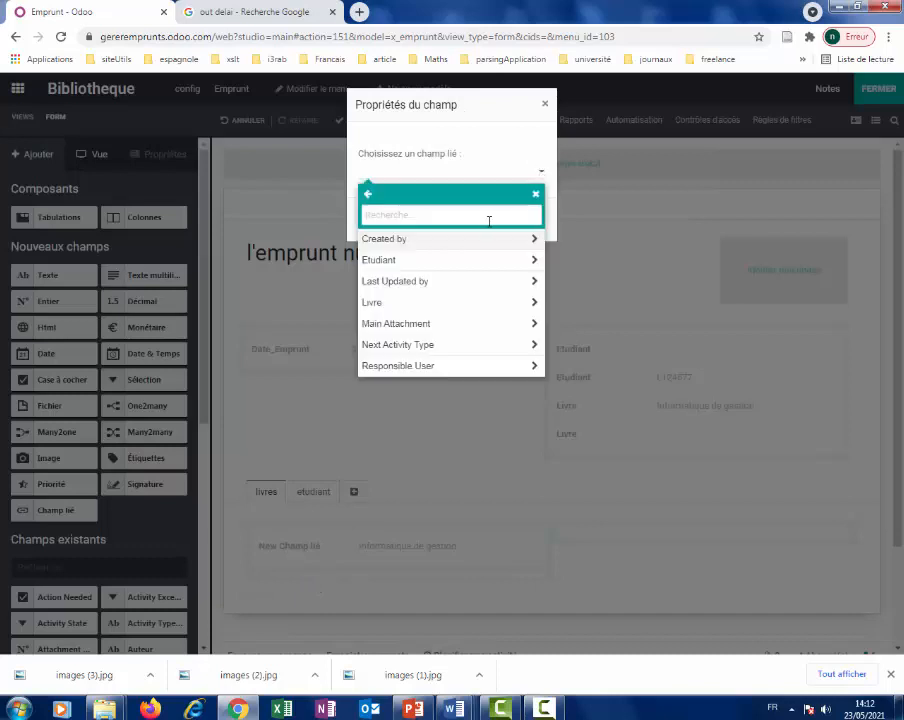
text(livre)
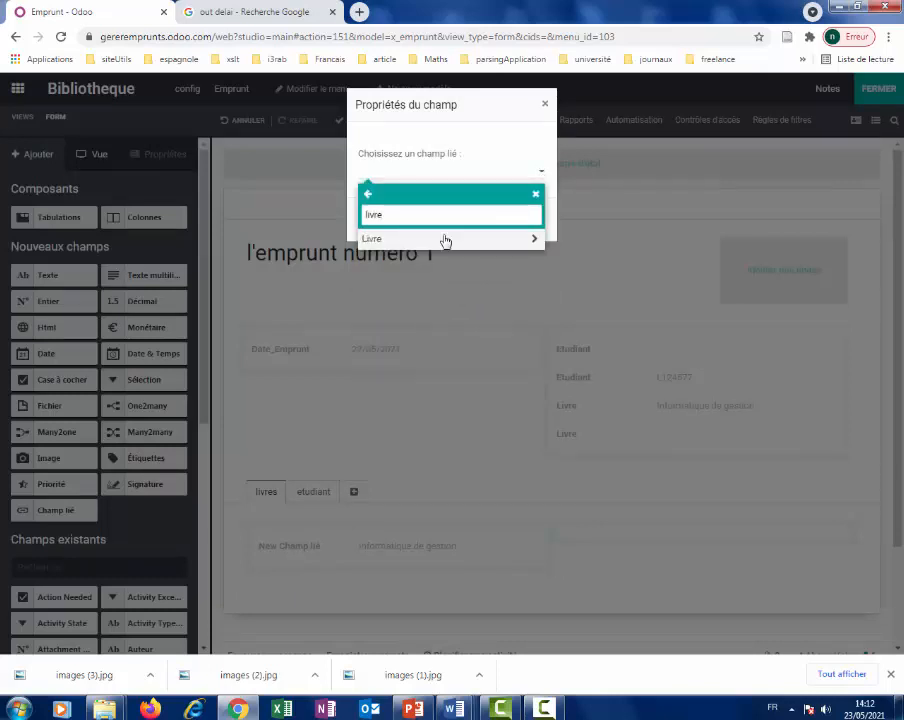
click(445, 240)
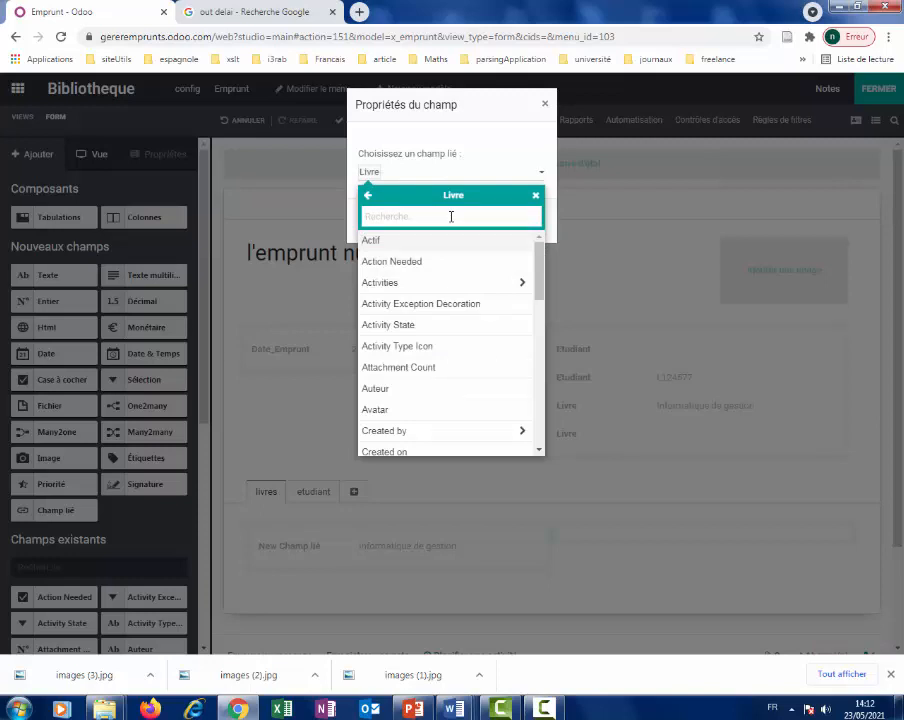
text(aute)
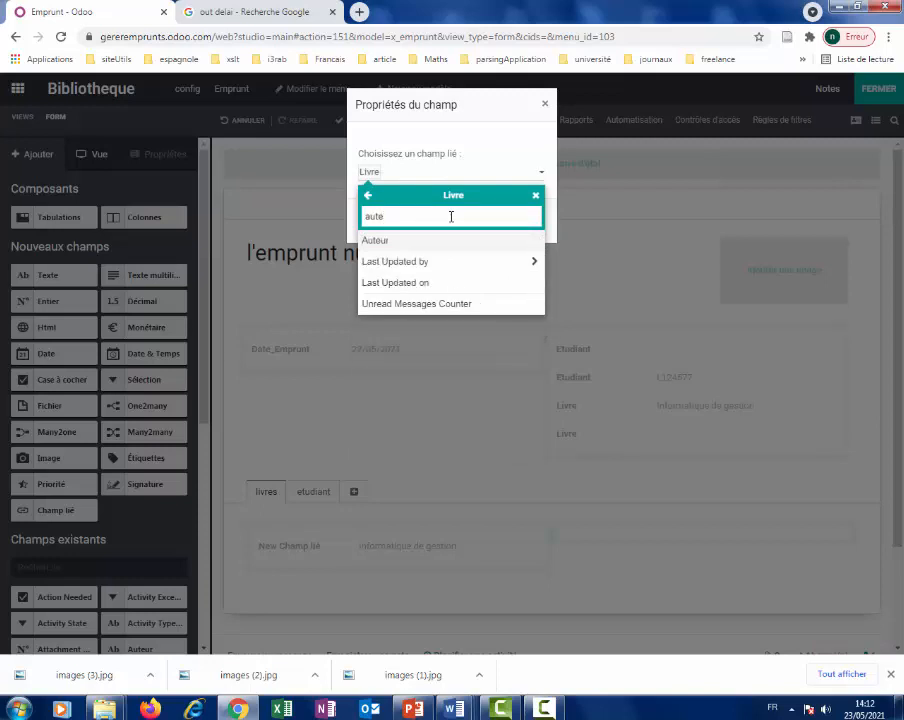
click(430, 243)
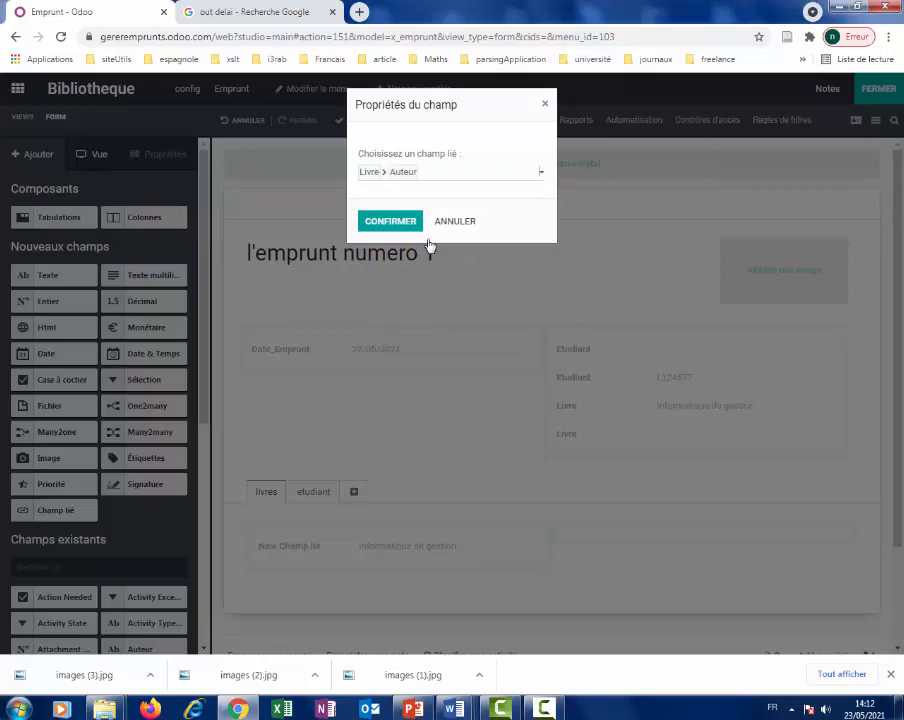
click(402, 225)
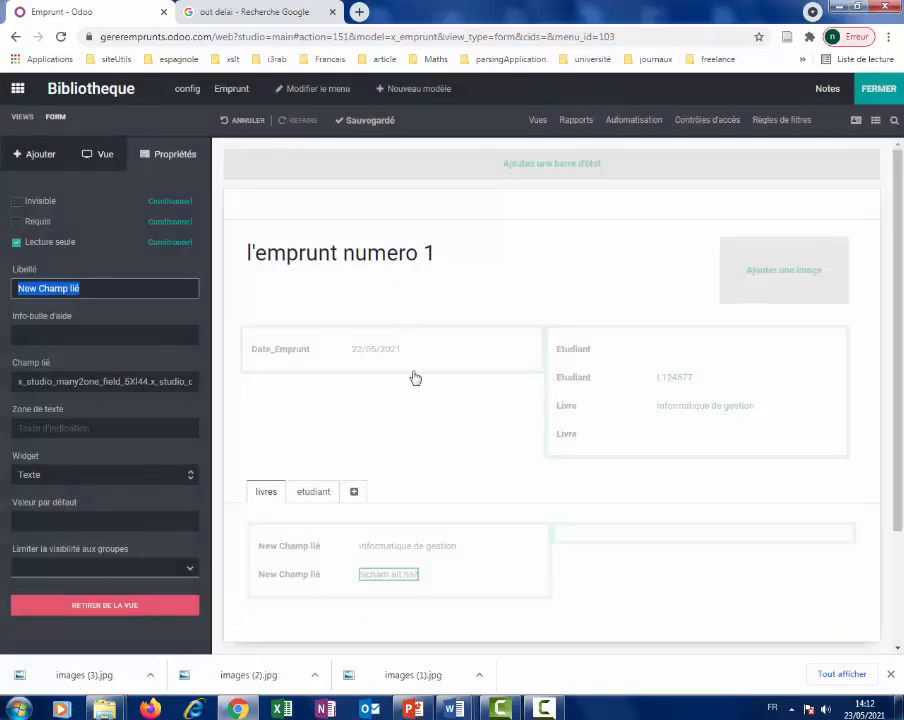
click(312, 494)
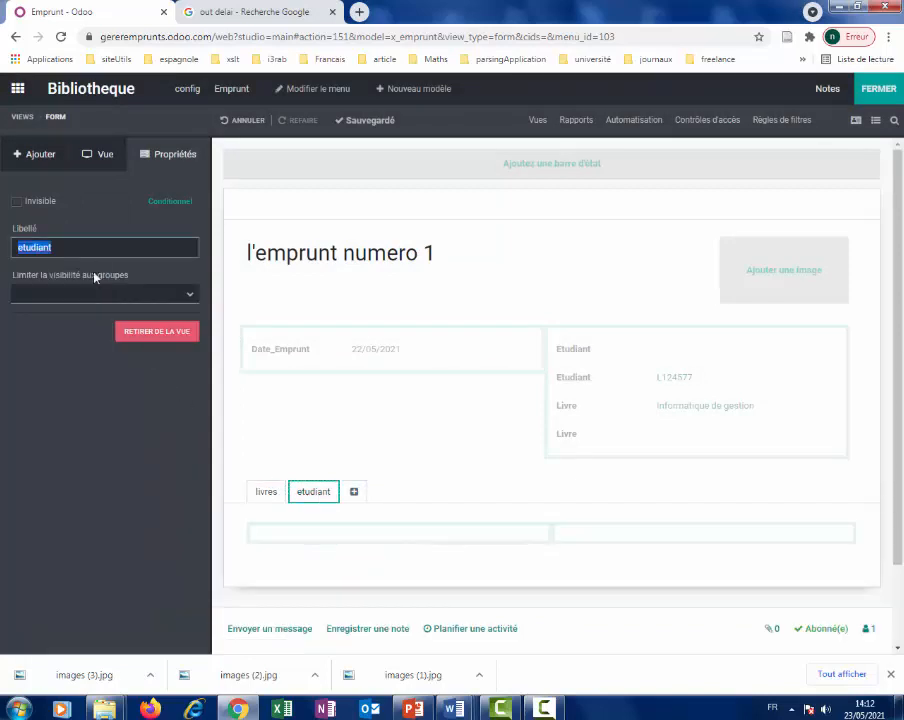
Place a related field linked to Etudiant > Name on the etudiant tab.
click(48, 158)
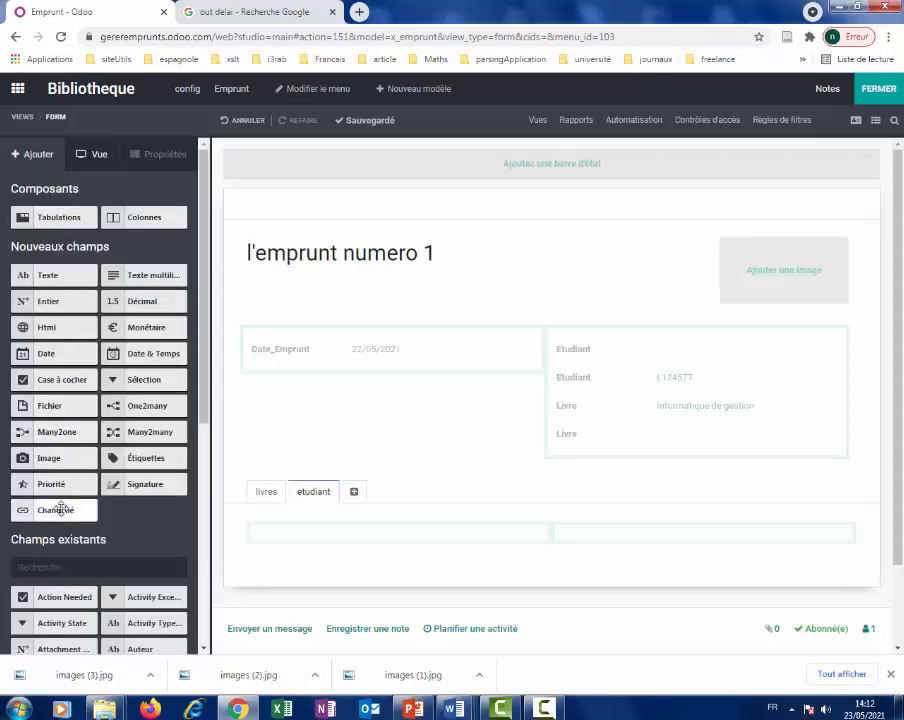
drag(62, 509, 300, 527)
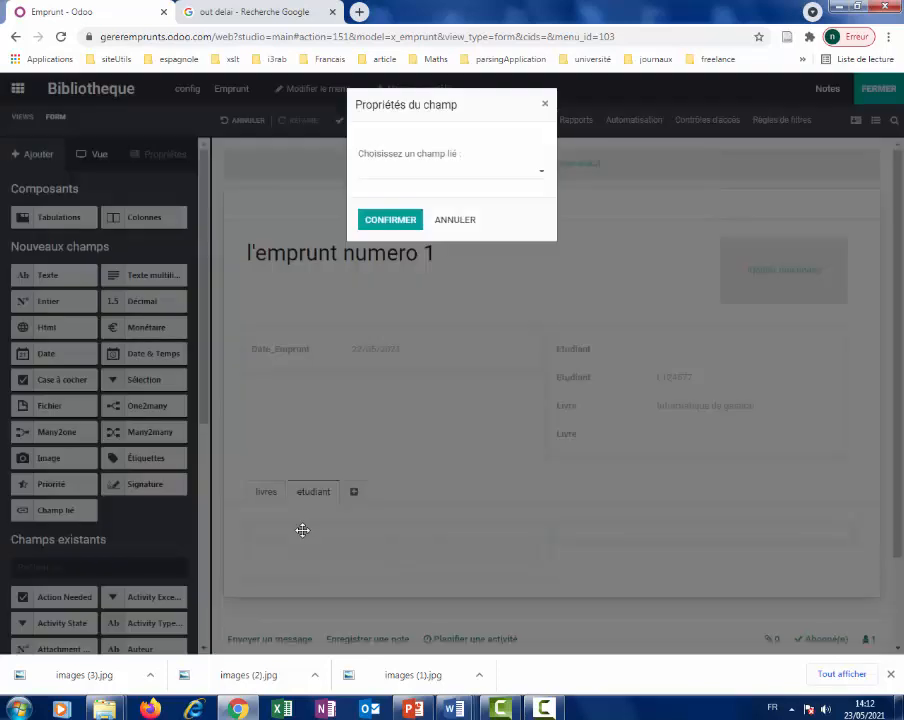
click(545, 176)
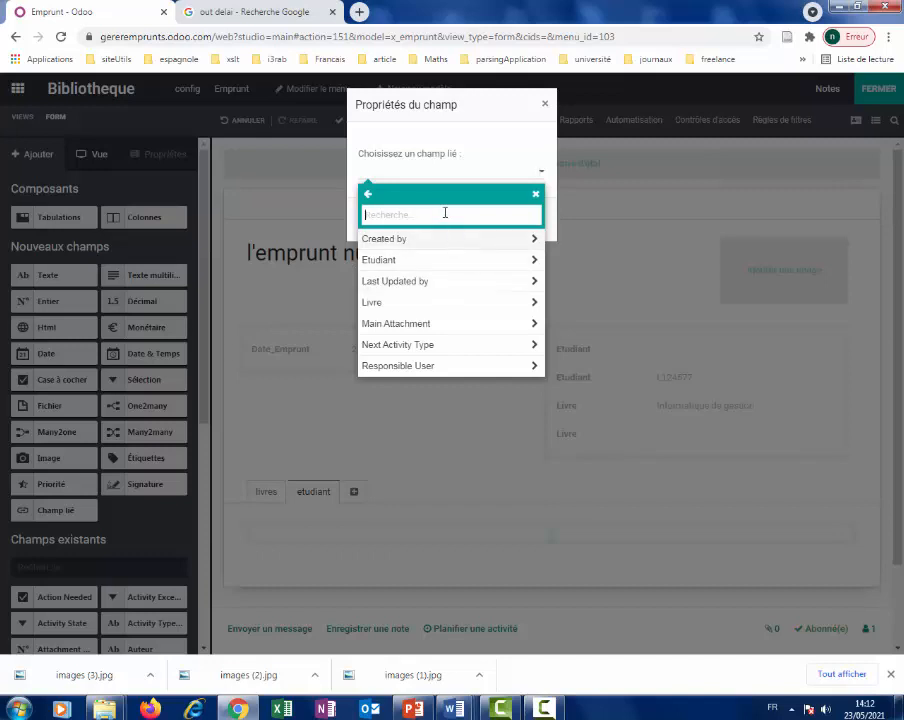
click(386, 260)
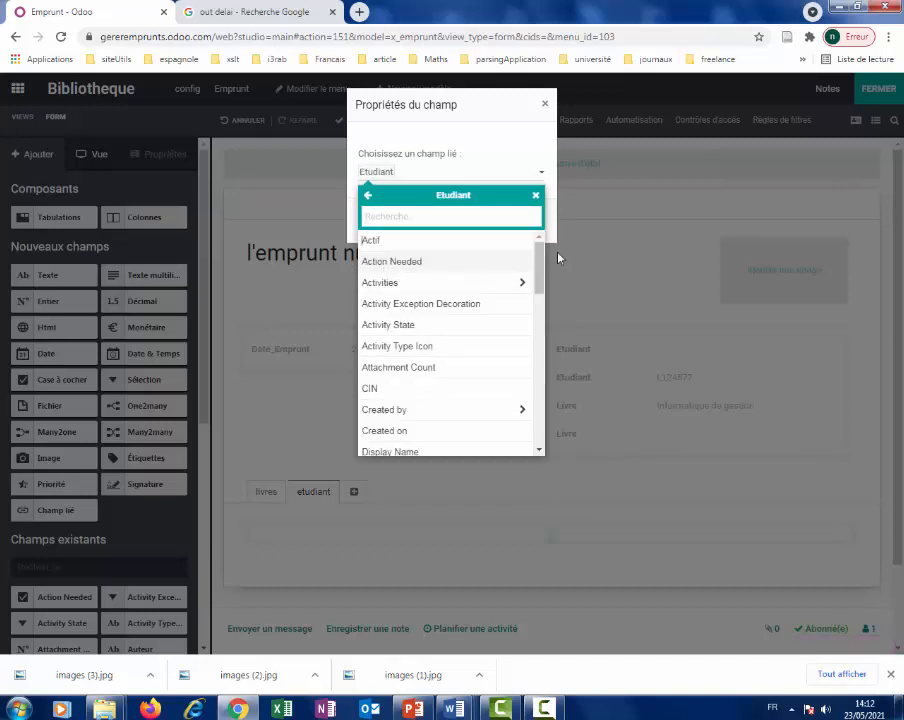
drag(543, 270, 532, 226)
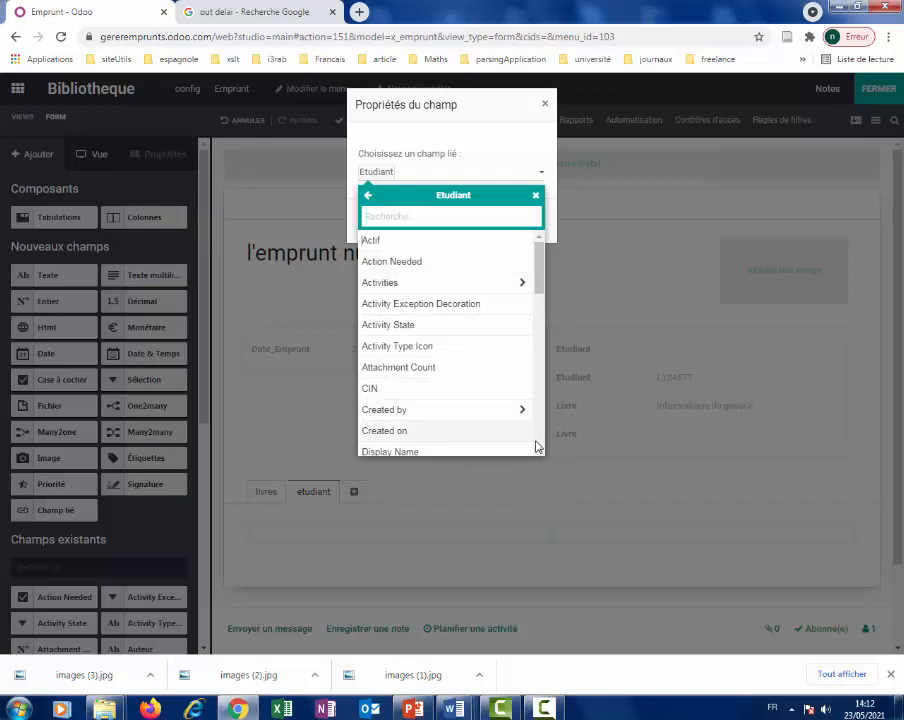
drag(540, 453, 535, 451)
click(375, 380)
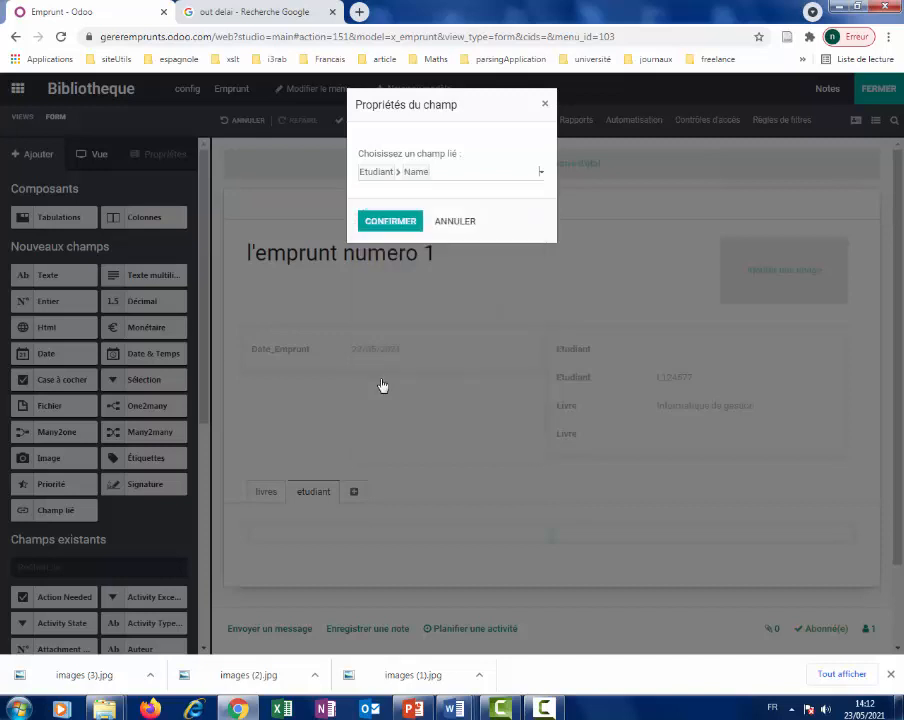
click(390, 224)
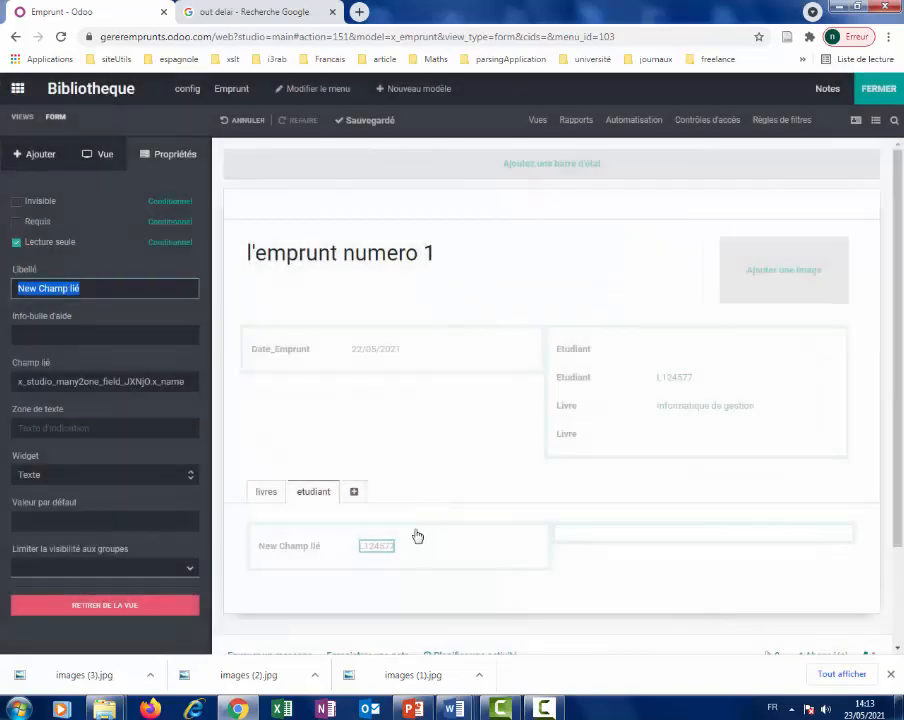
Relabel the student related field as 'code Appogée'.
click(292, 545)
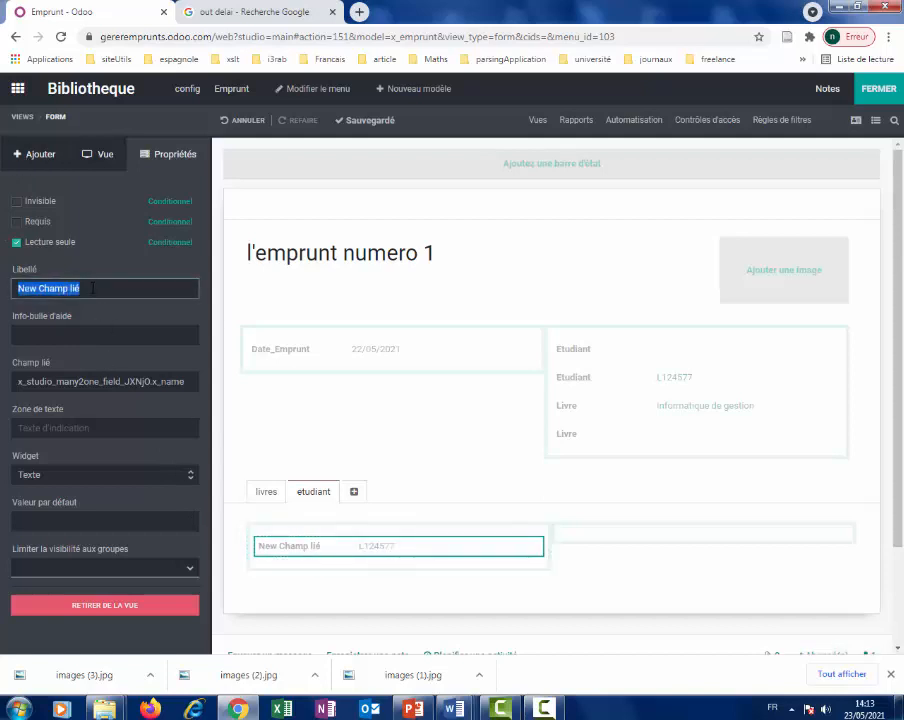
text(code Appogée)
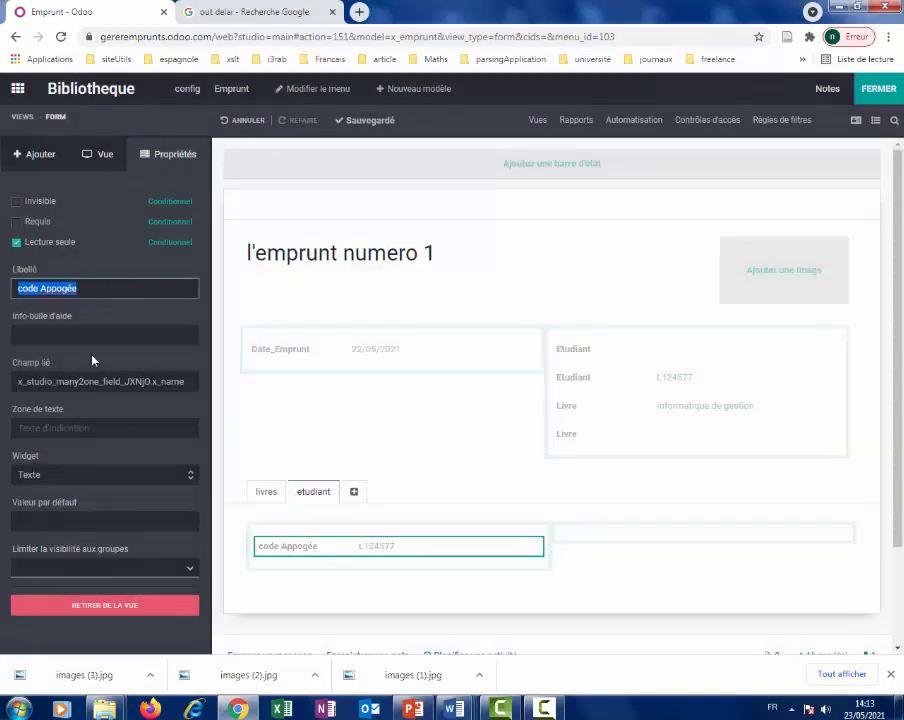
click(38, 153)
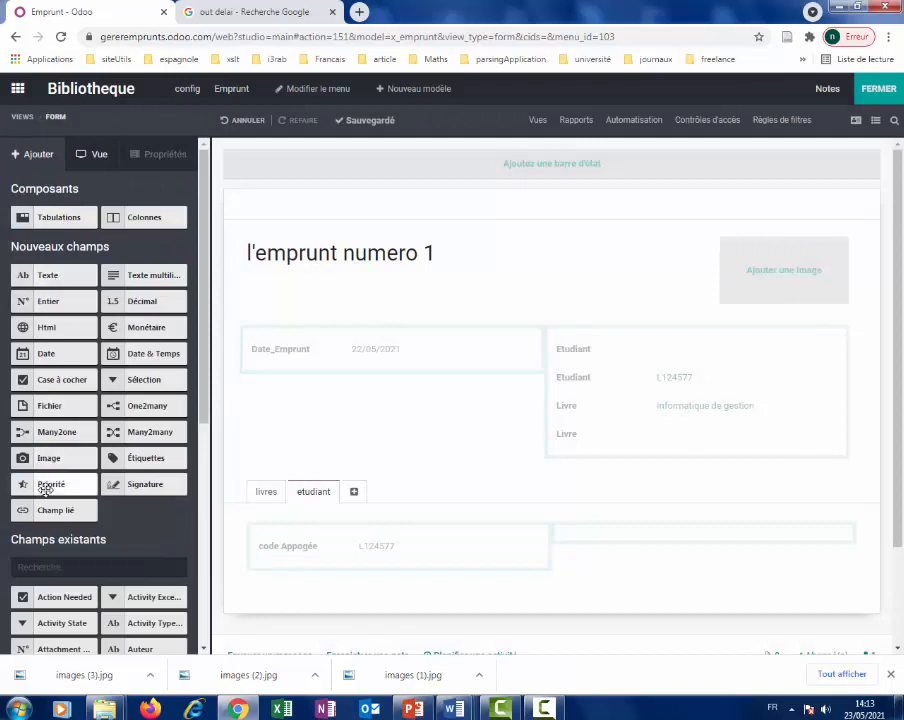
Add a related field below code Appogée, linked to Etudiant > Nom, and label it Nom.
drag(62, 512, 381, 570)
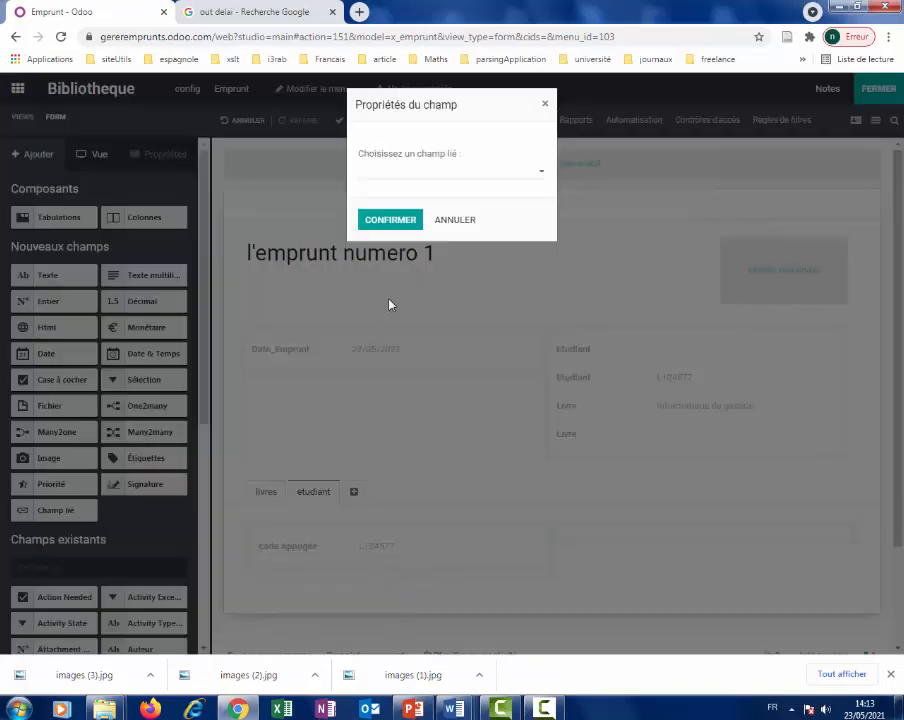
click(541, 178)
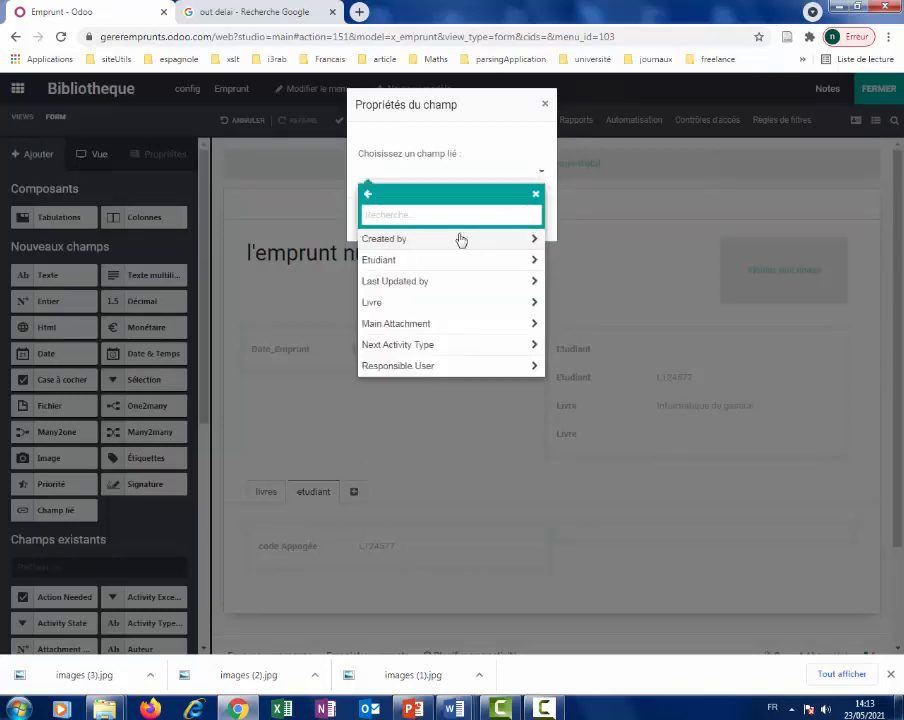
click(401, 261)
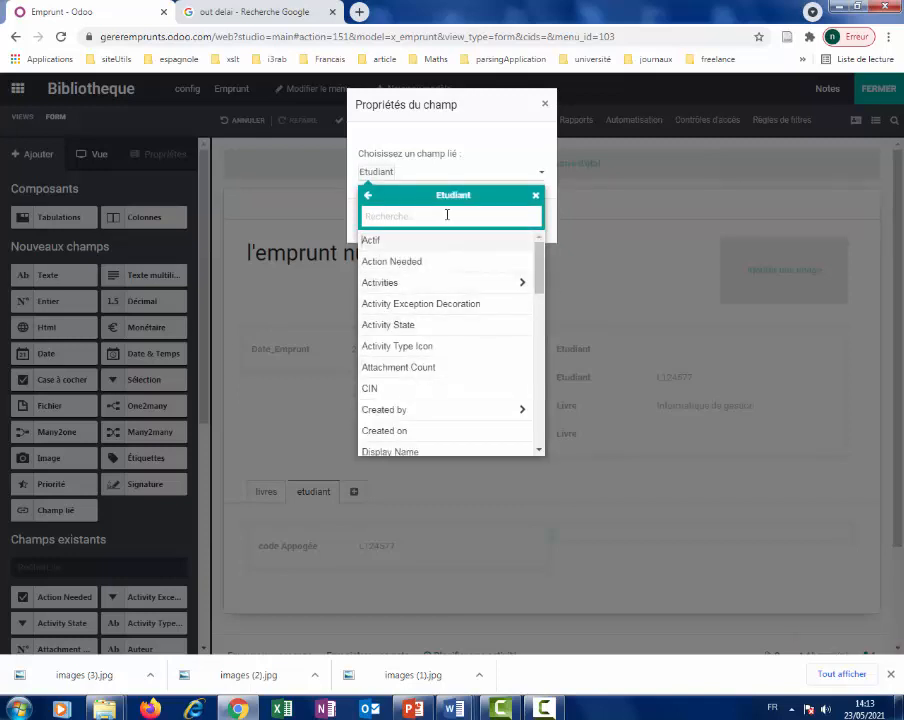
text(nom)
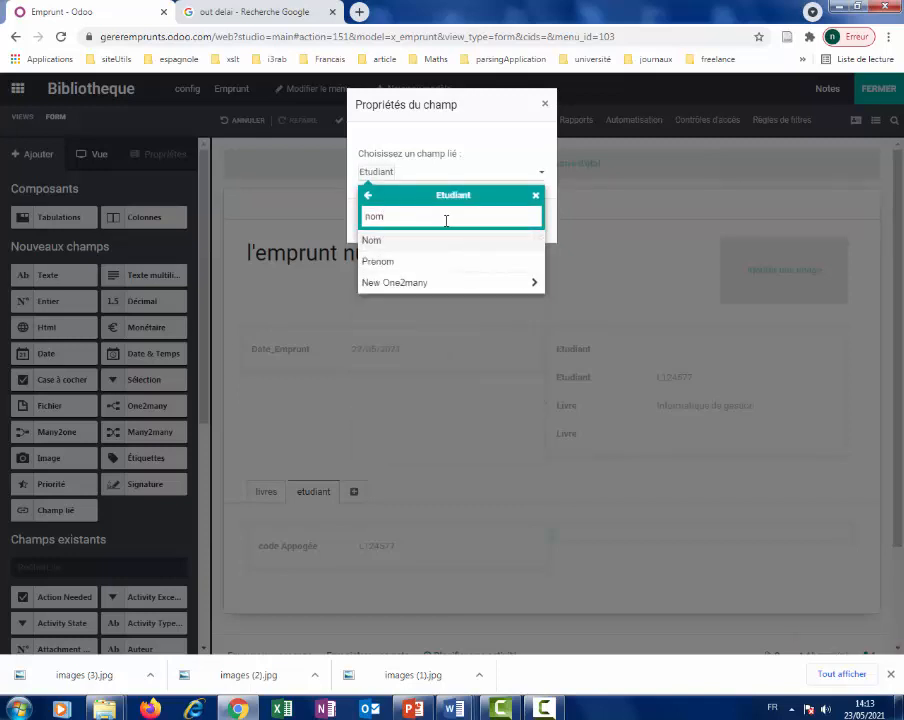
click(437, 242)
click(388, 218)
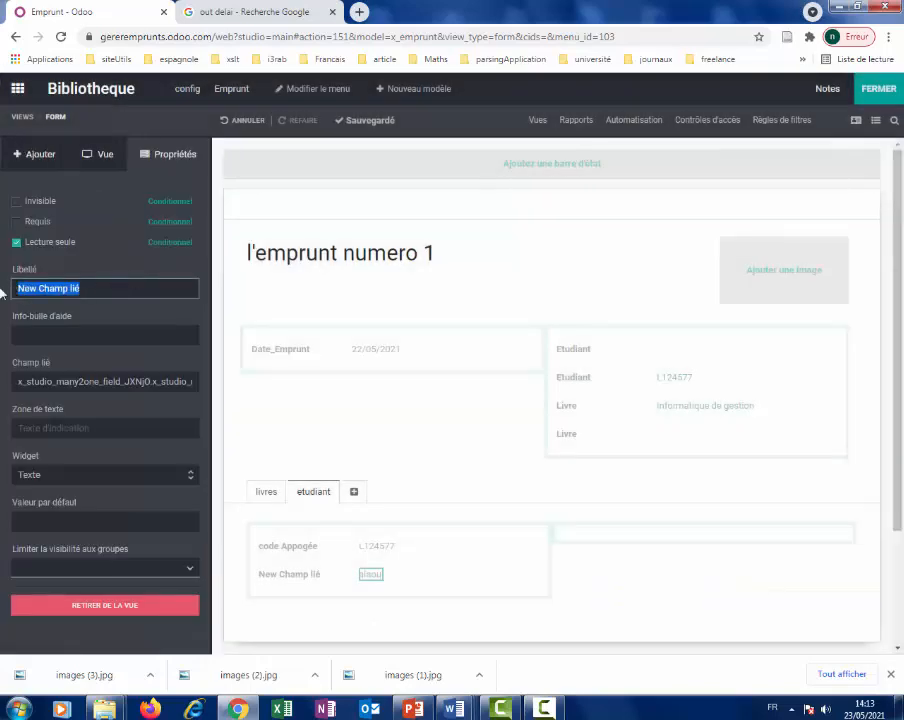
text(Nom)
key(Return)
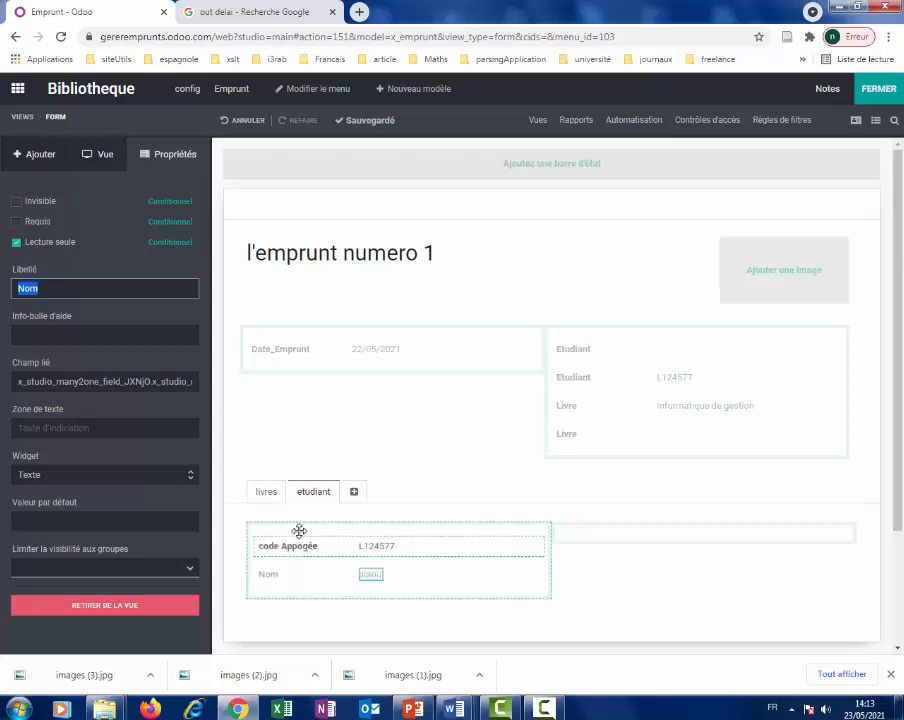
click(43, 172)
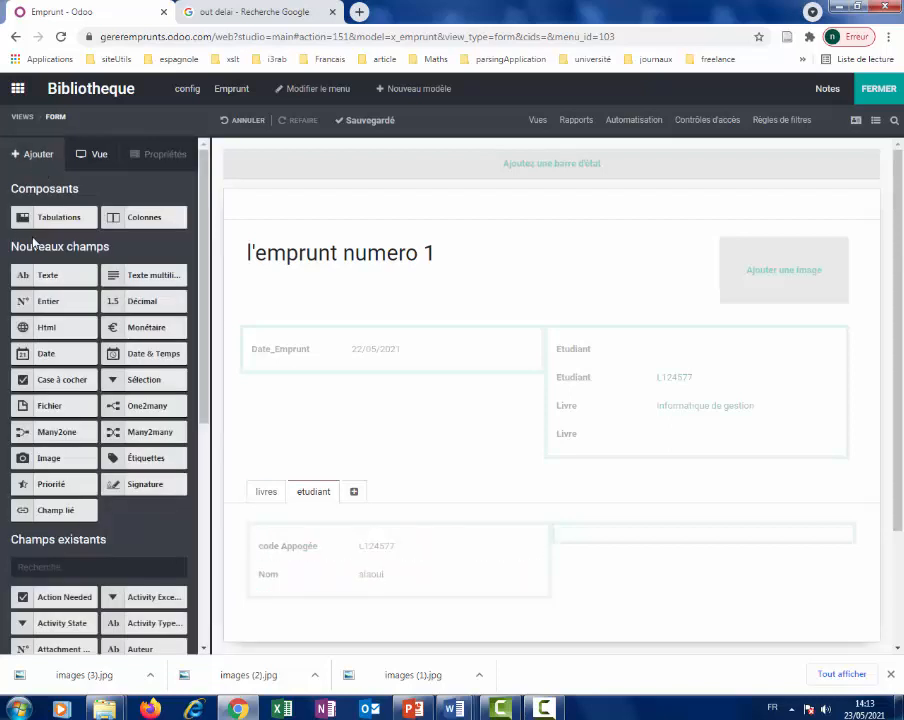
Add another related field under Nom linked to Etudiant > Prenom.
drag(61, 509, 322, 621)
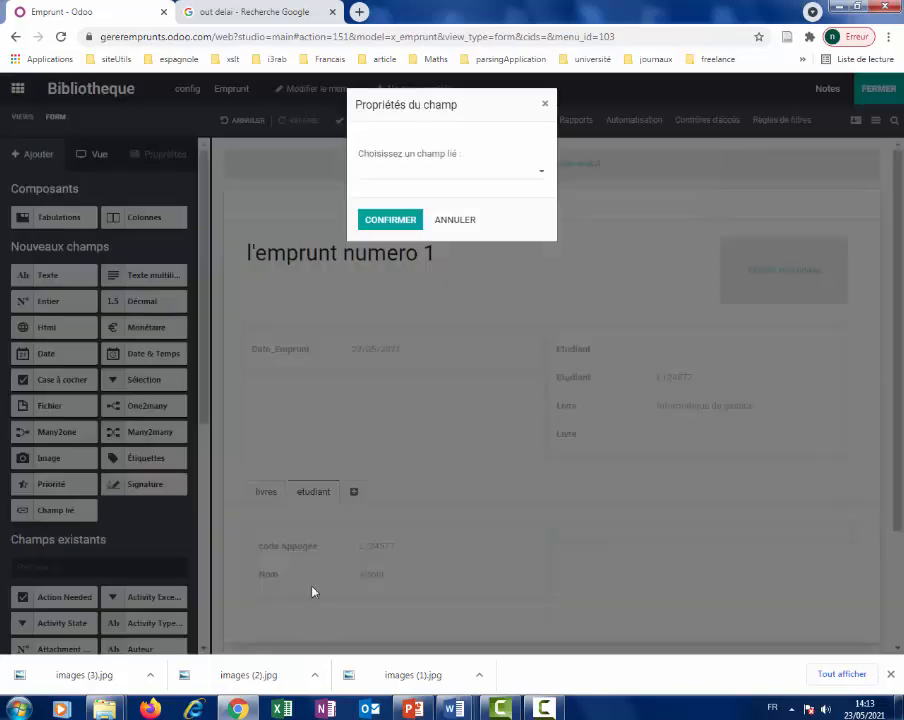
click(545, 171)
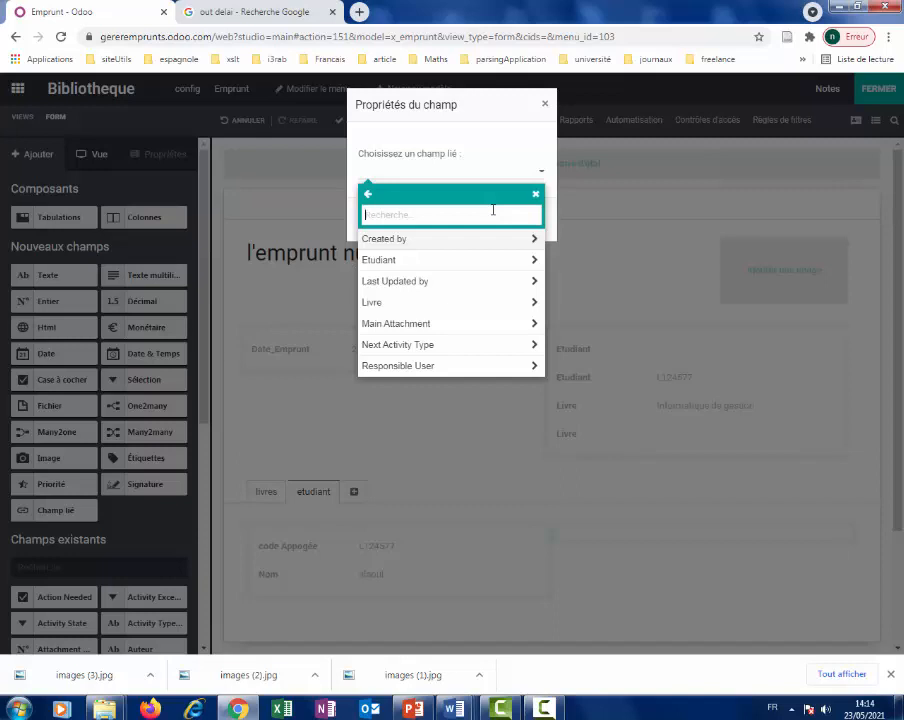
text(etu)
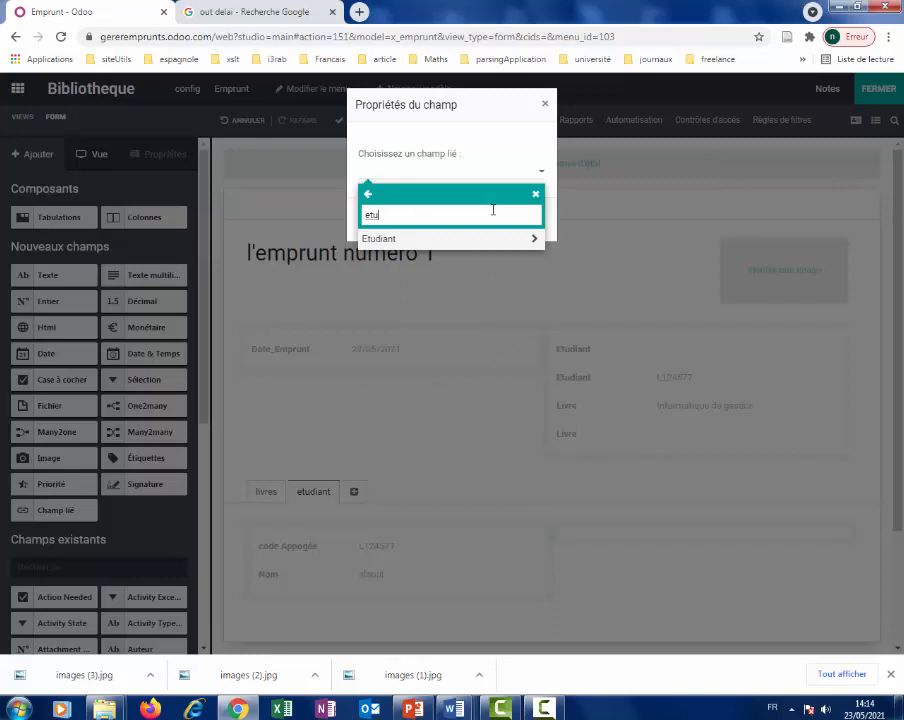
click(410, 241)
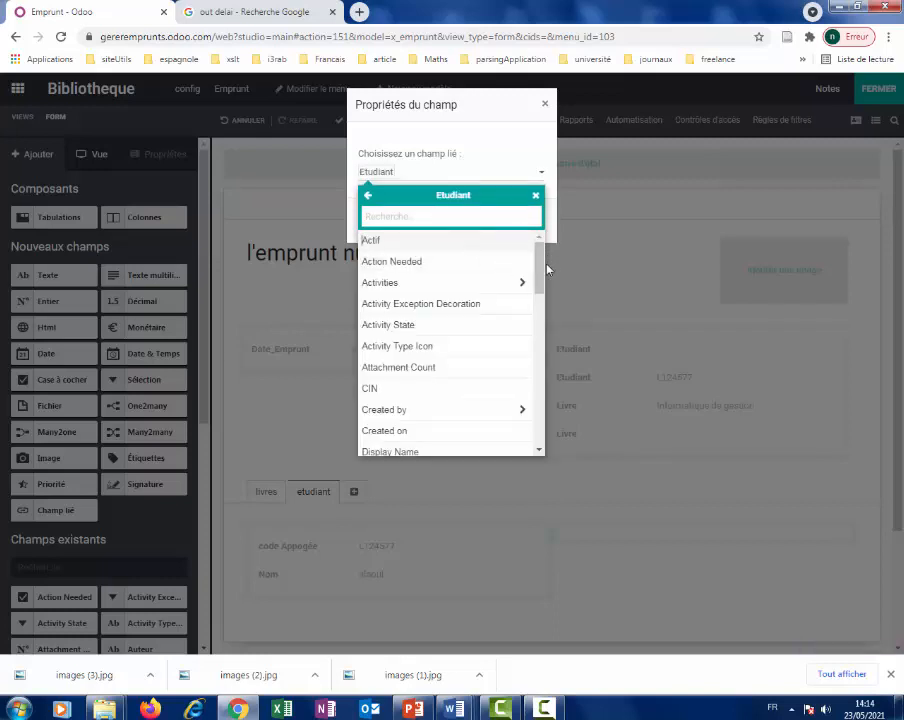
drag(541, 271, 536, 358)
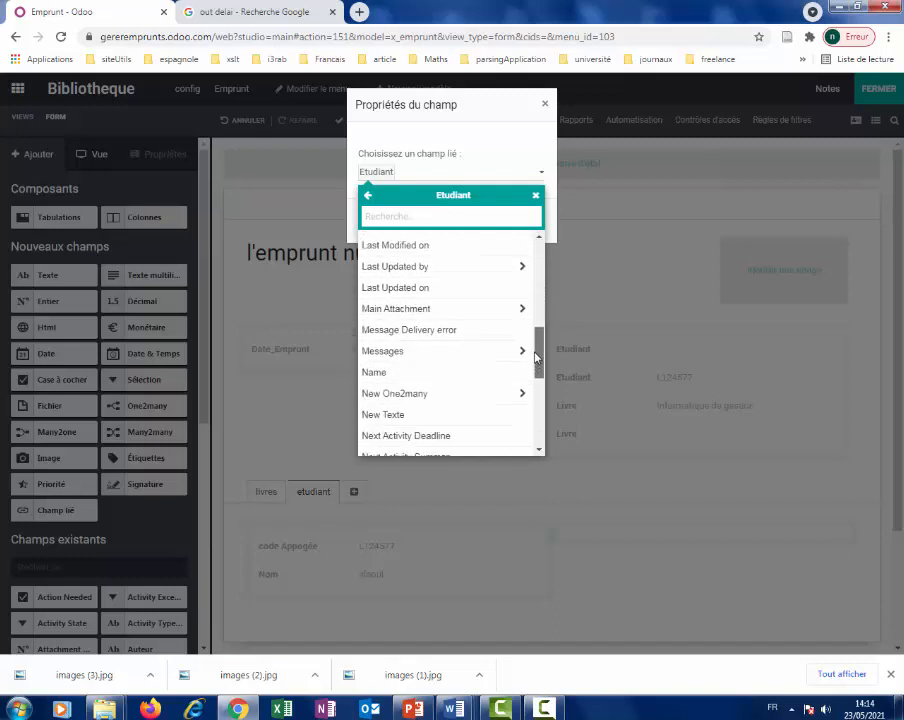
click(448, 218)
text(preno)
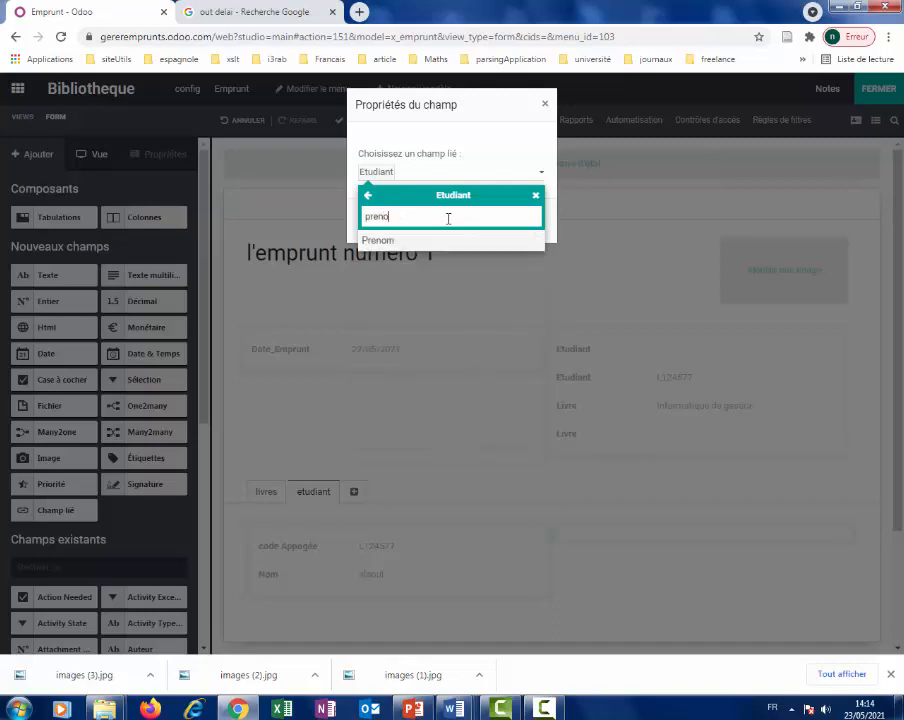
text(m)
click(416, 240)
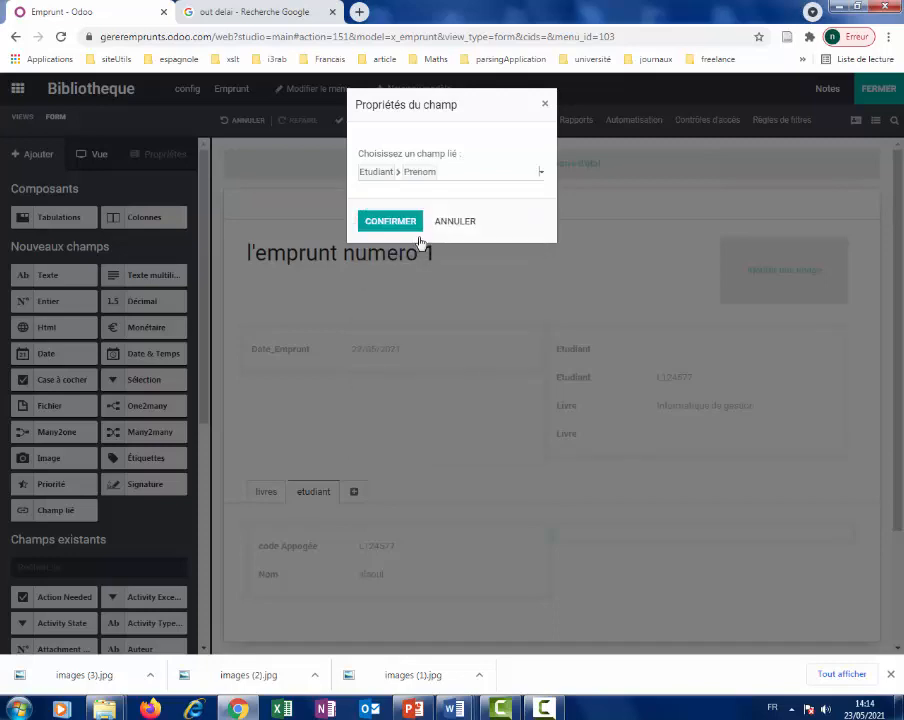
click(391, 221)
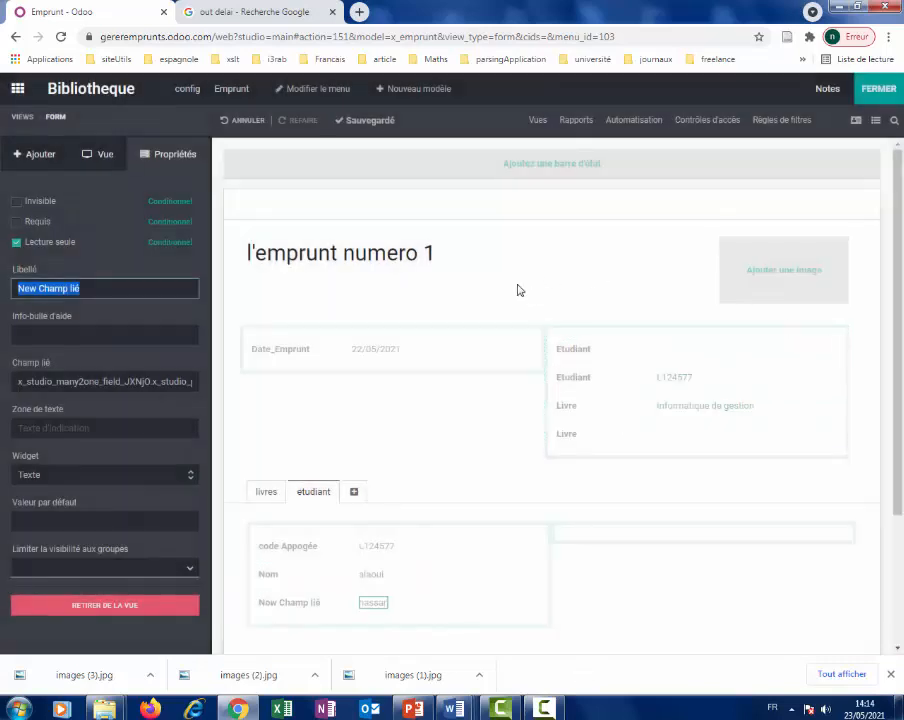
click(877, 93)
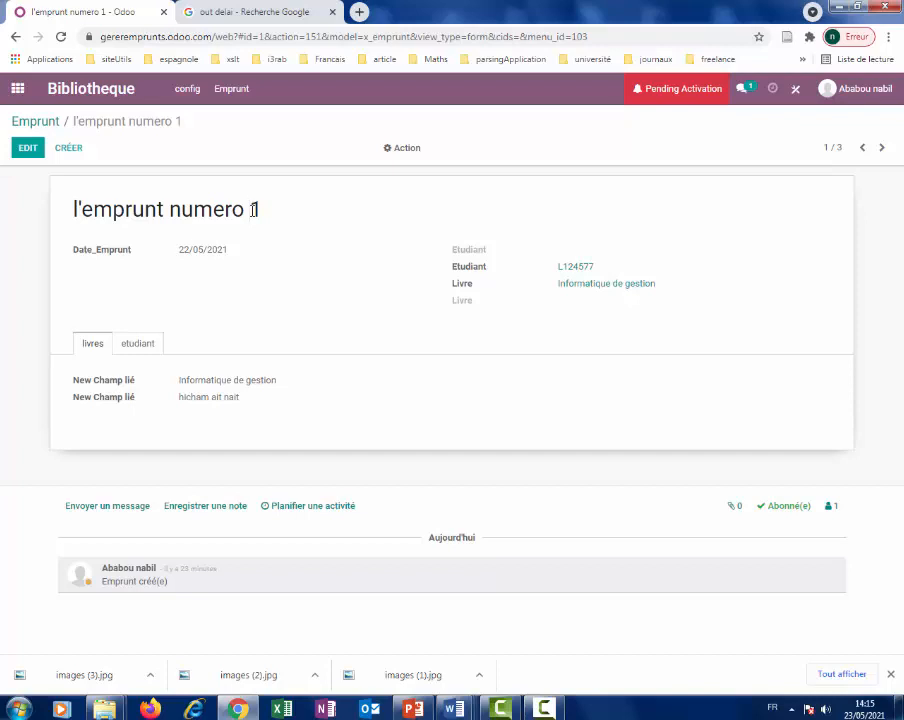
click(576, 268)
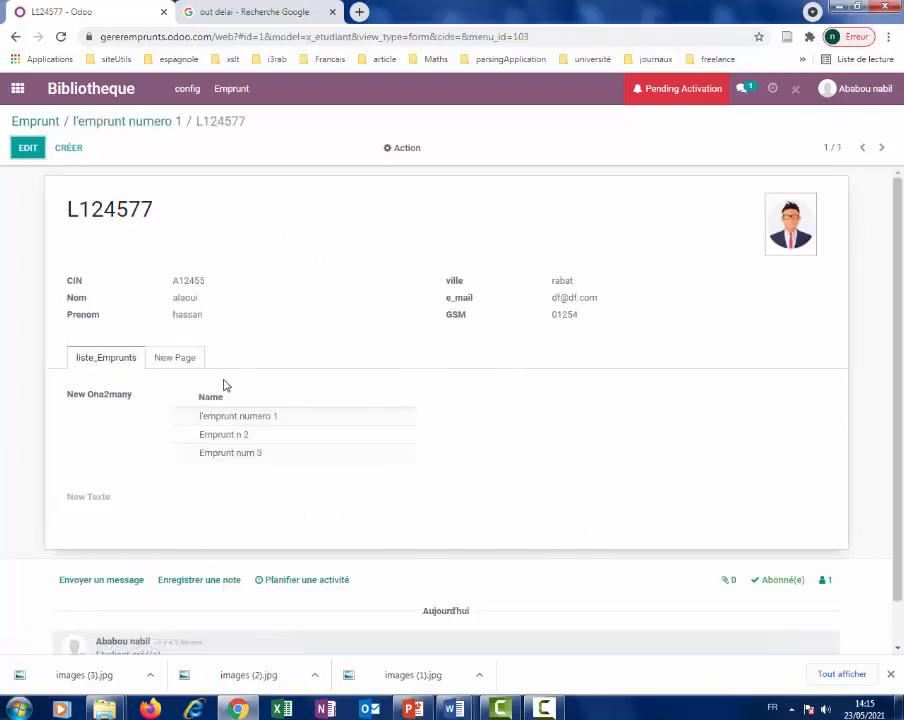
click(16, 37)
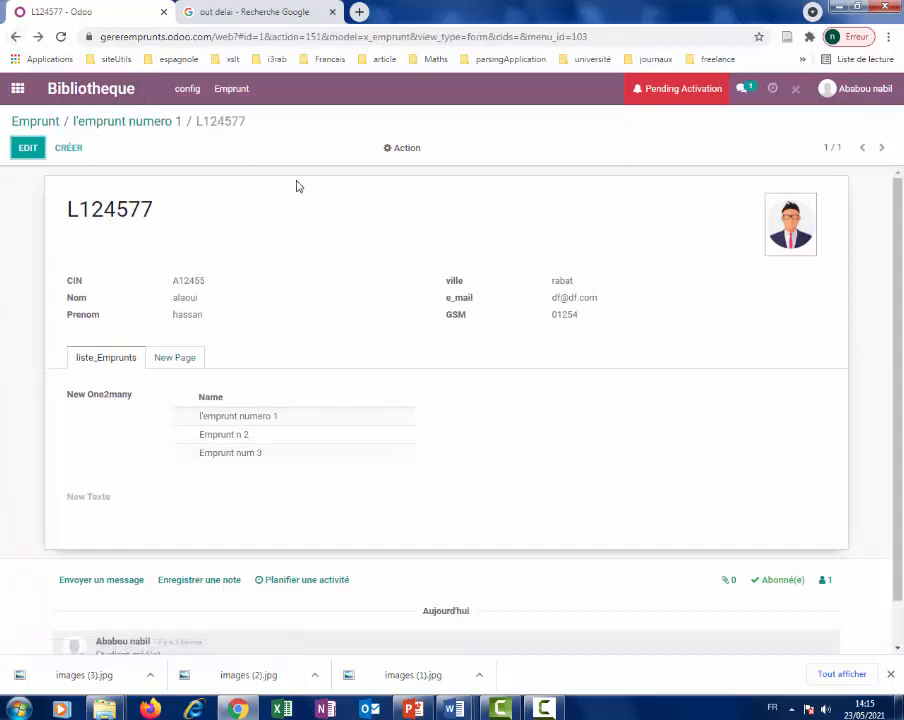
click(16, 40)
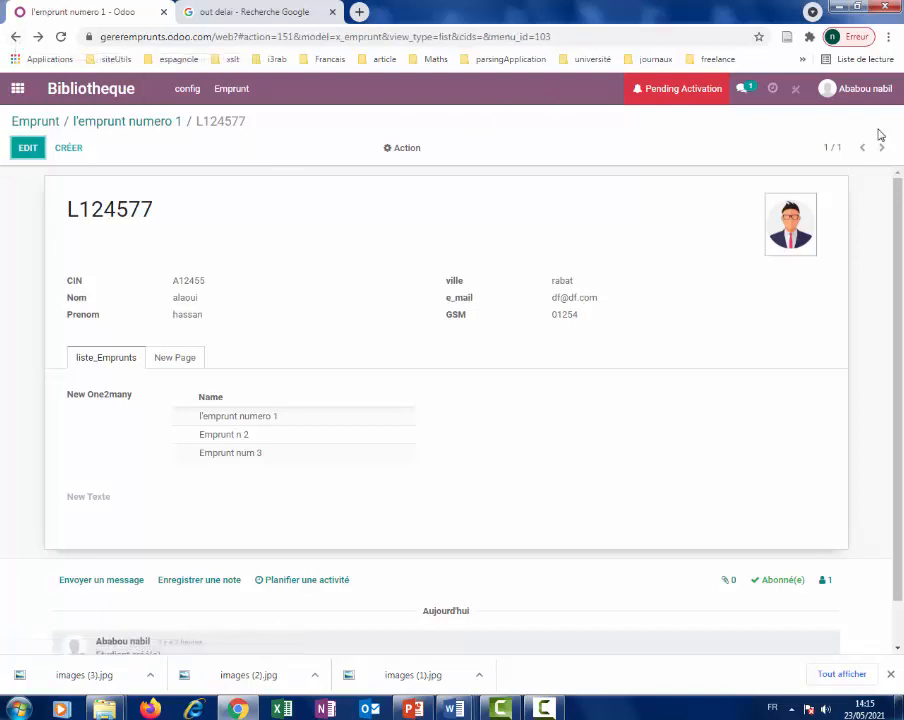
click(40, 127)
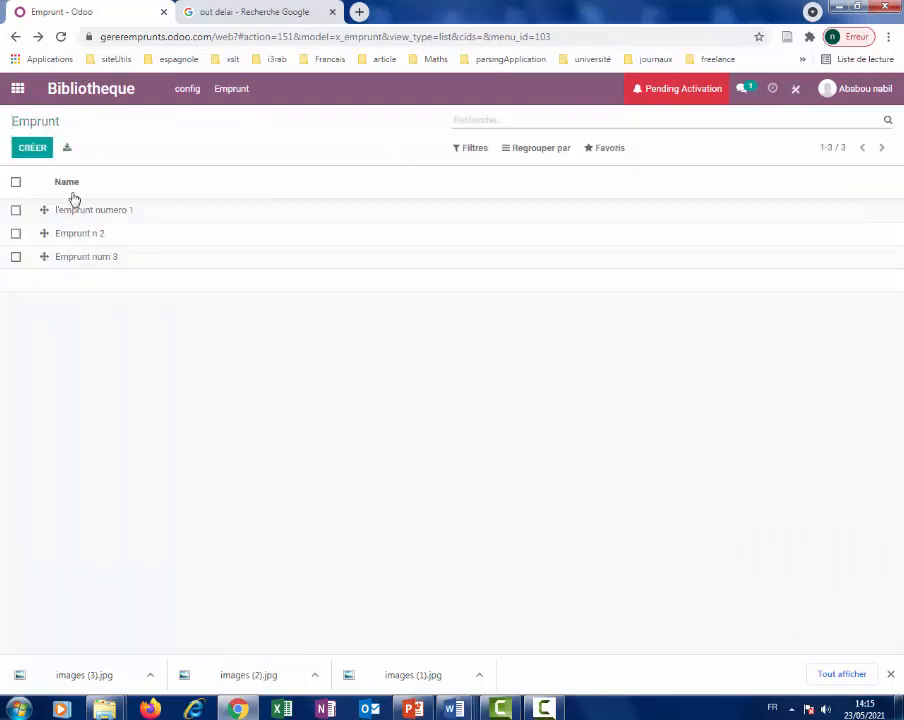
Review the student and book tabs of l'emprunt numero 1, then go back to the list.
click(80, 213)
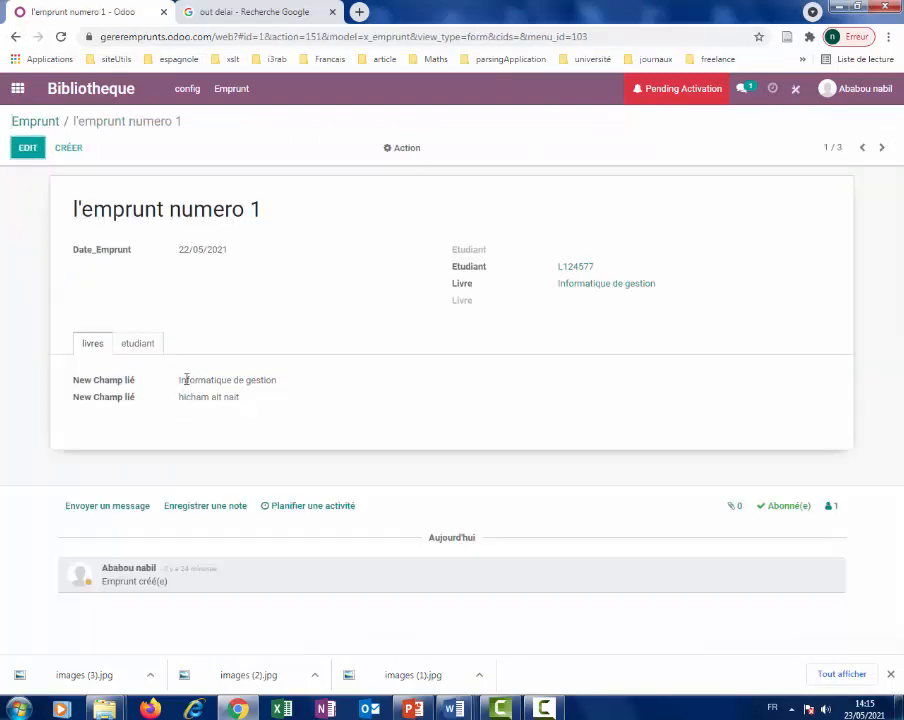
click(138, 343)
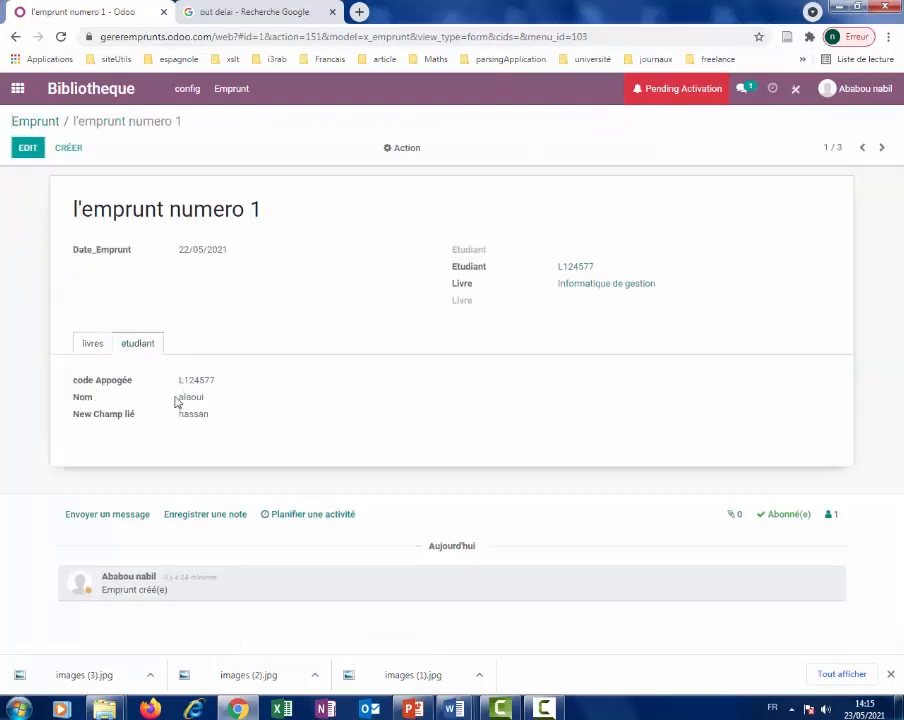
click(77, 348)
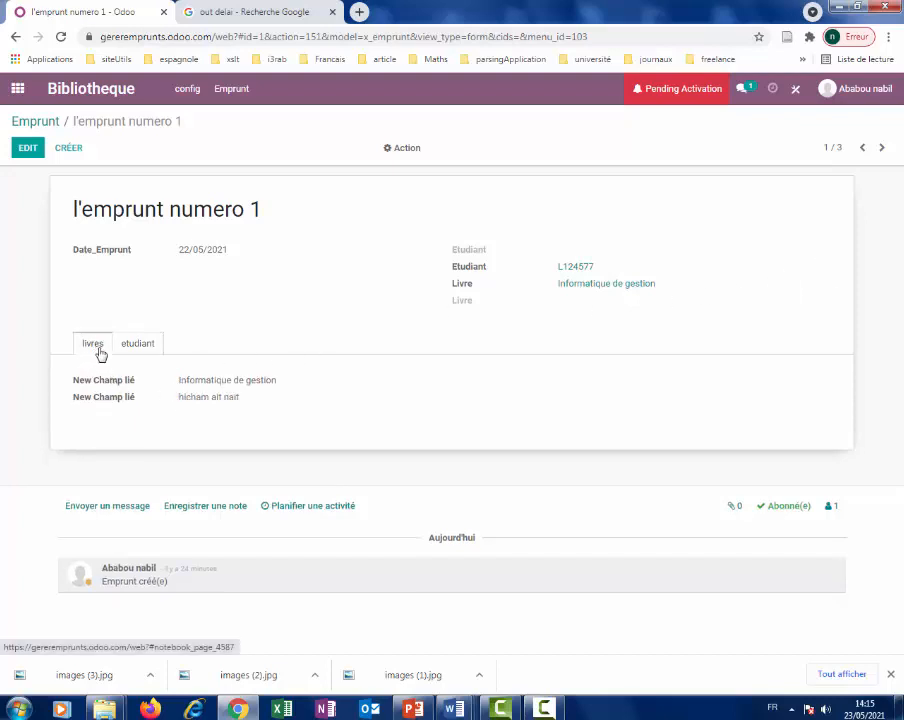
click(148, 346)
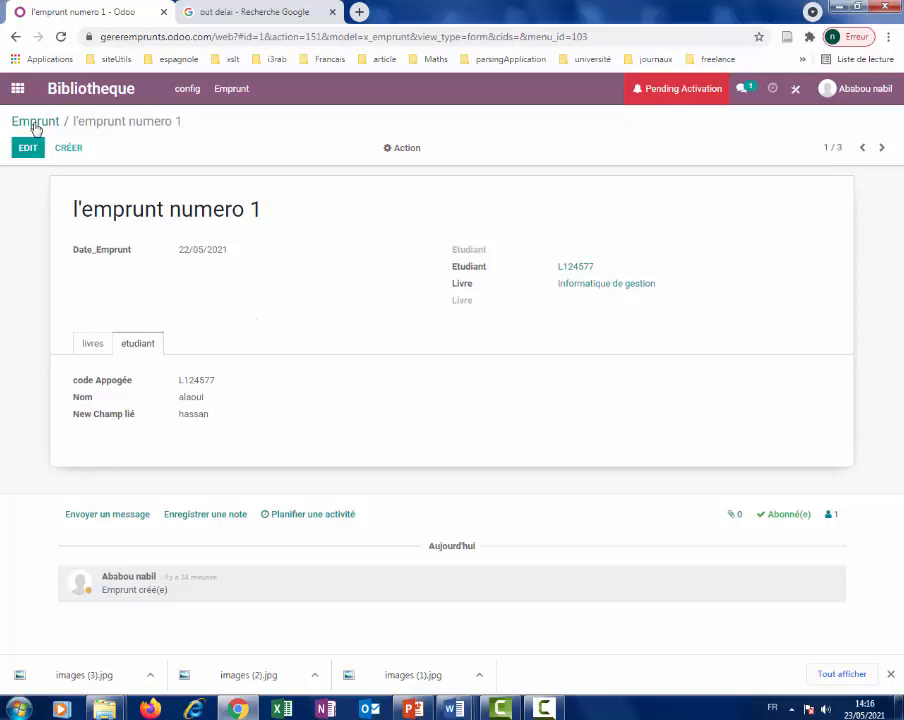
click(33, 123)
Review Emprunt n 2's book and student tabs, move to the next loan, and start a new loan.
click(90, 238)
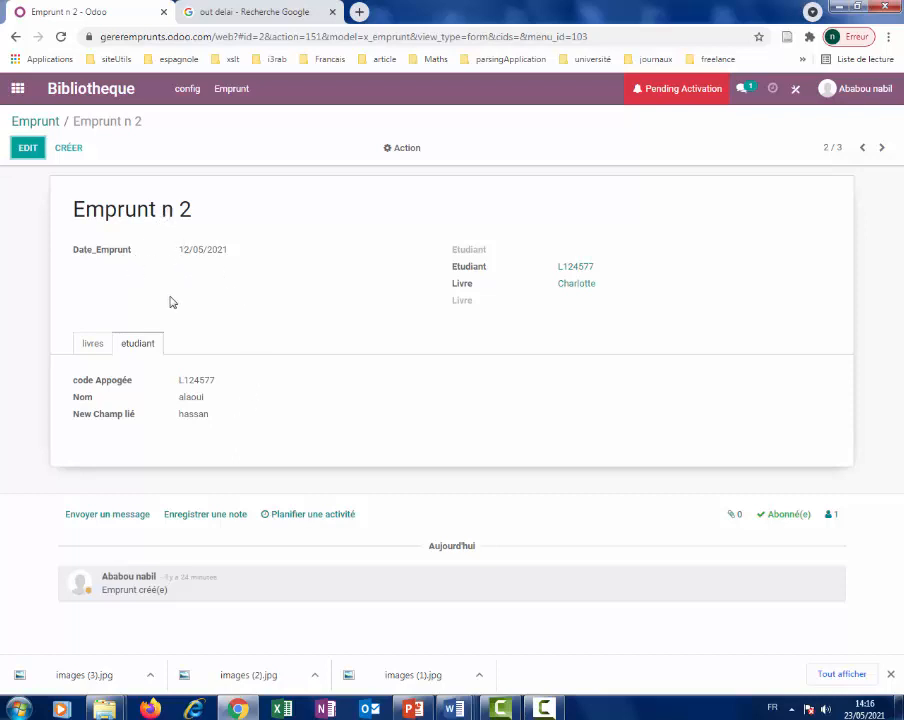
click(92, 345)
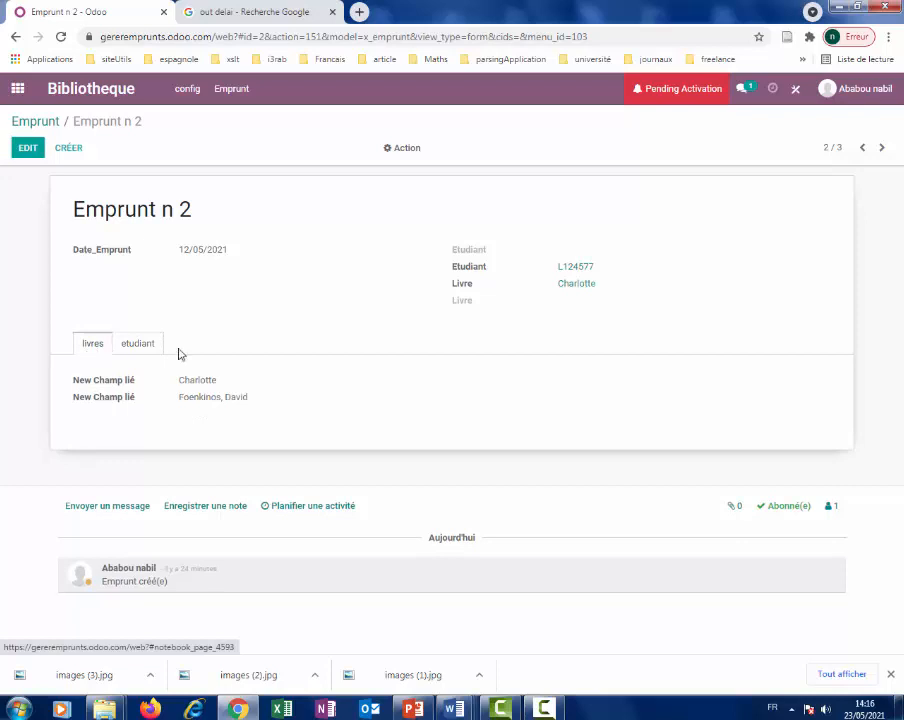
click(140, 345)
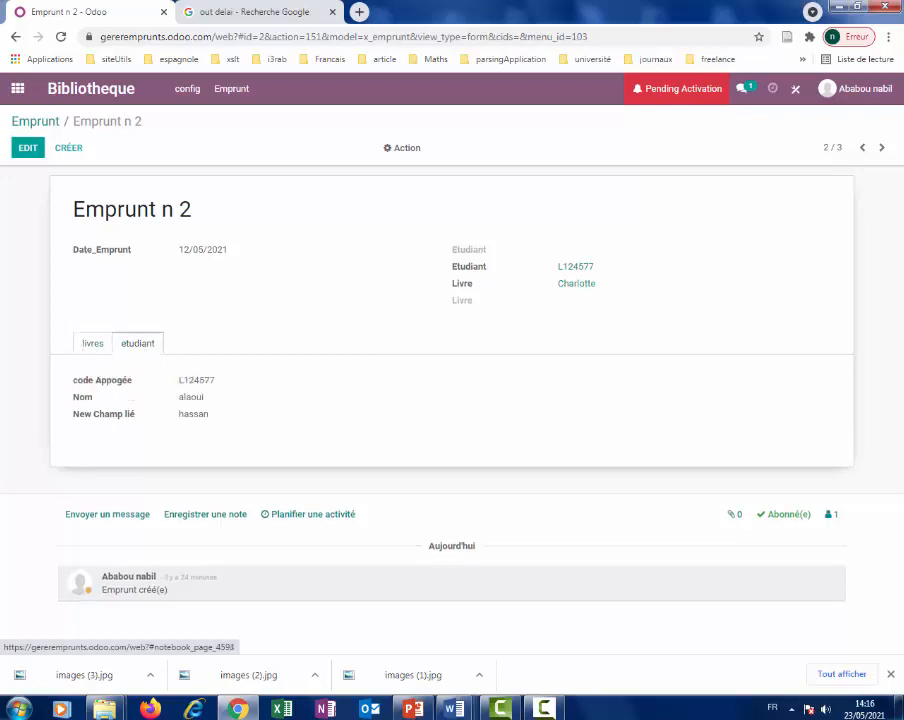
click(881, 149)
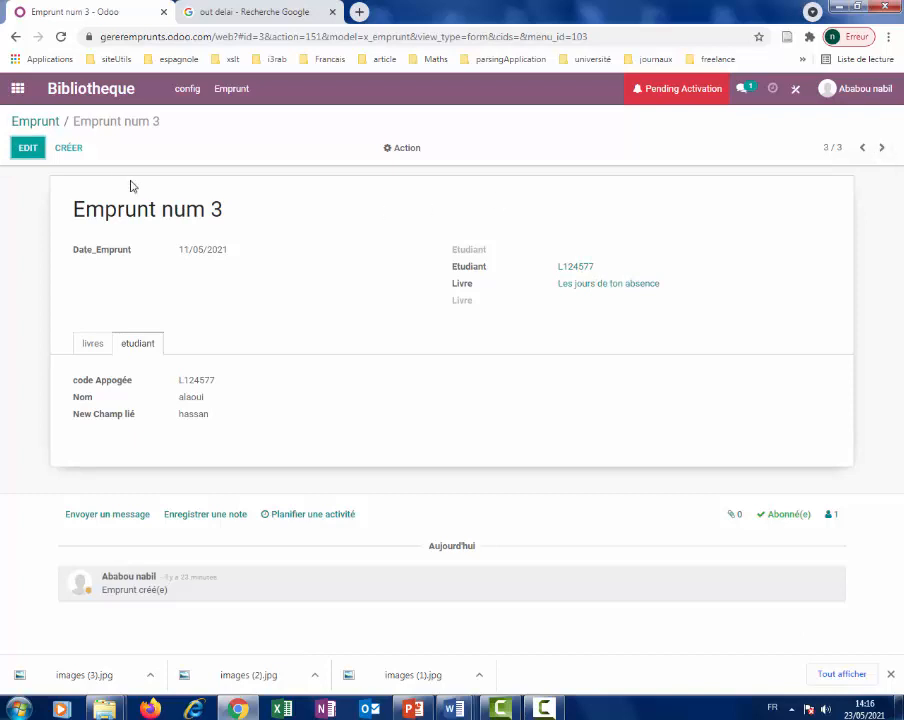
click(63, 150)
Create loan 'emp n 4' dated 13/05/2021 with student L1245 and book Chanson douce, and save it.
click(228, 252)
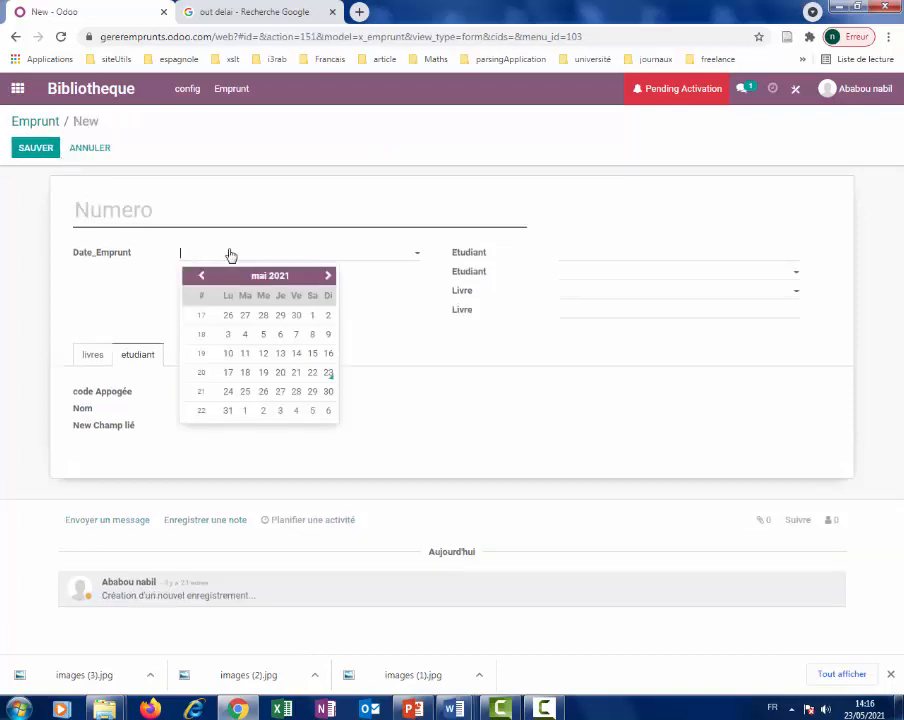
click(227, 211)
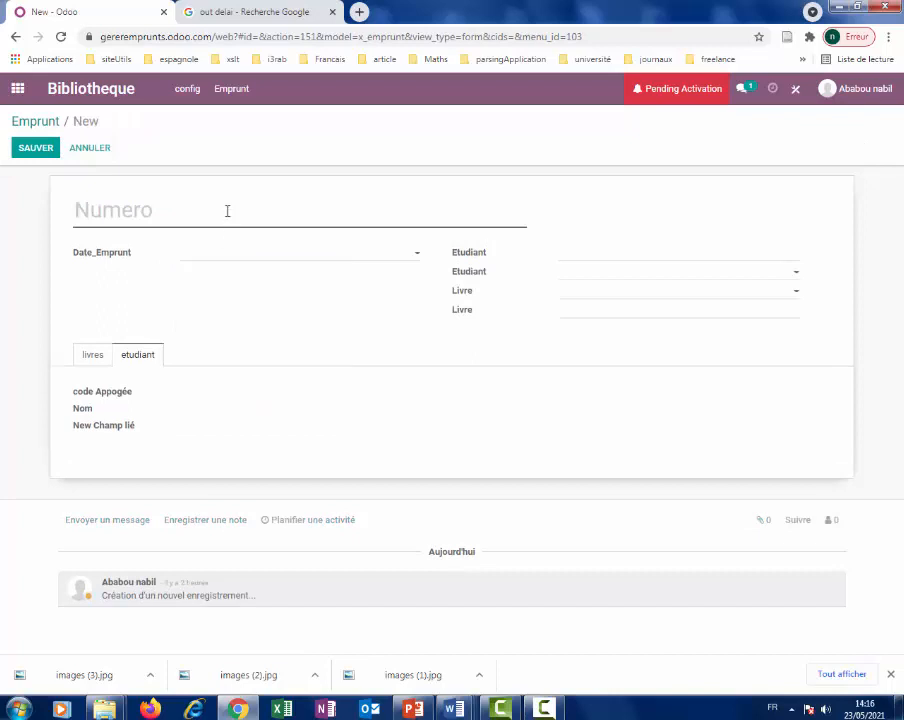
text(emp)
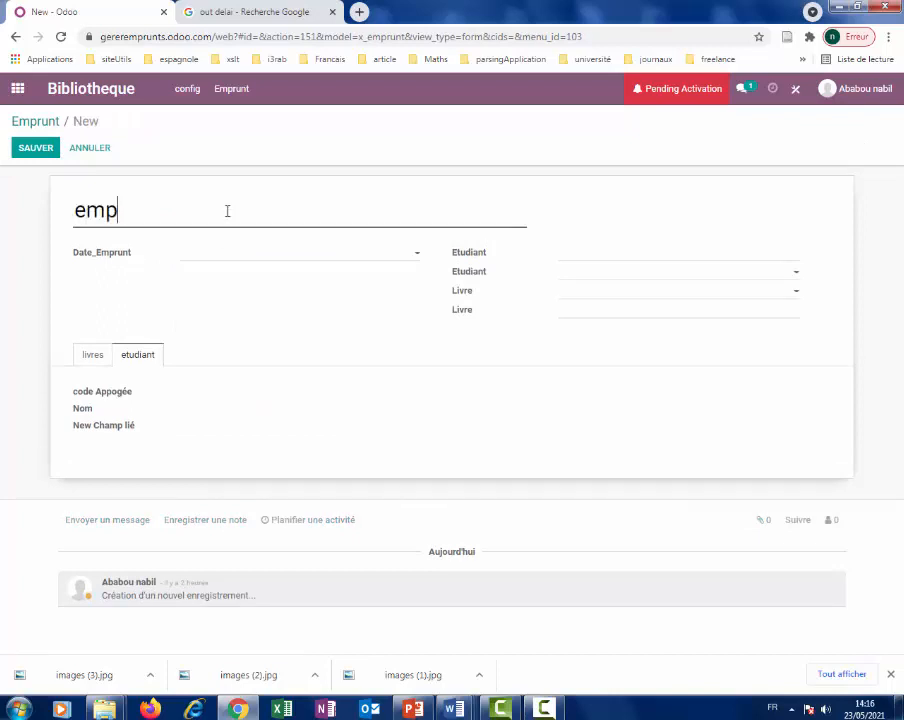
text( n 4)
click(233, 249)
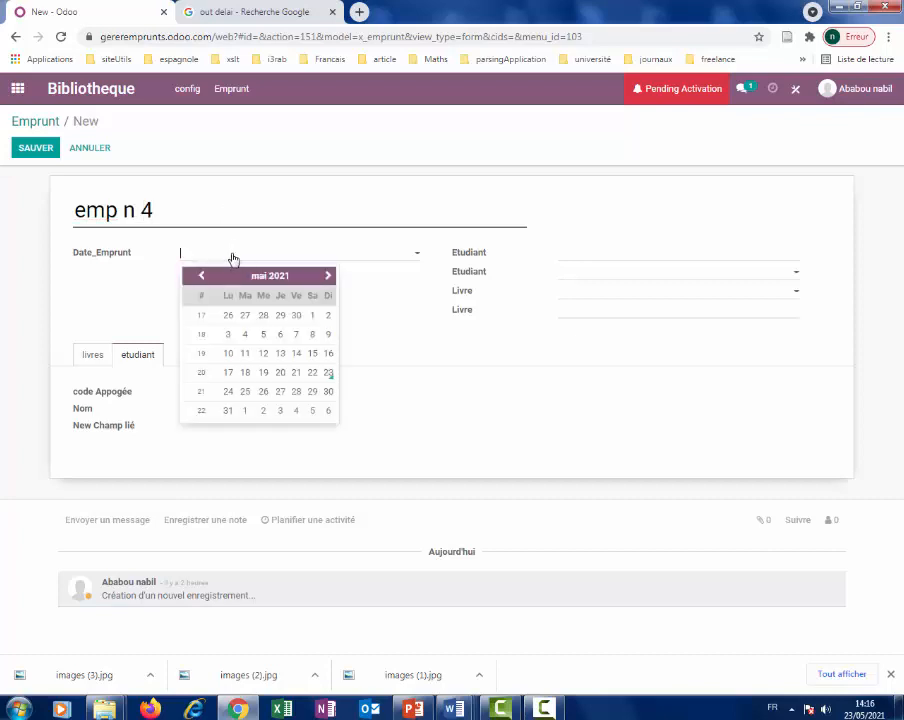
click(281, 354)
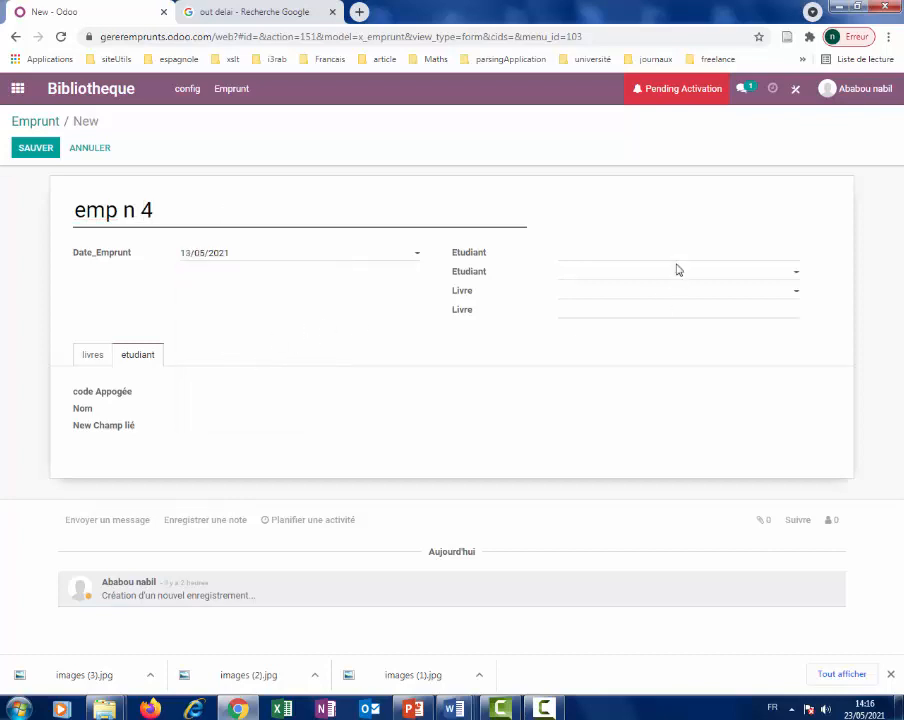
click(790, 276)
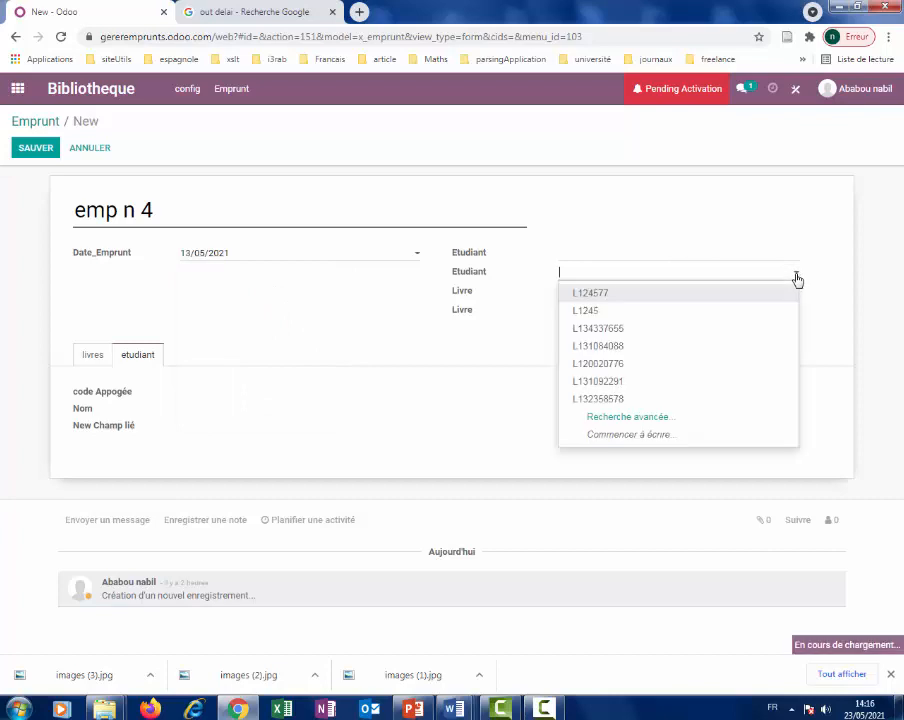
click(616, 316)
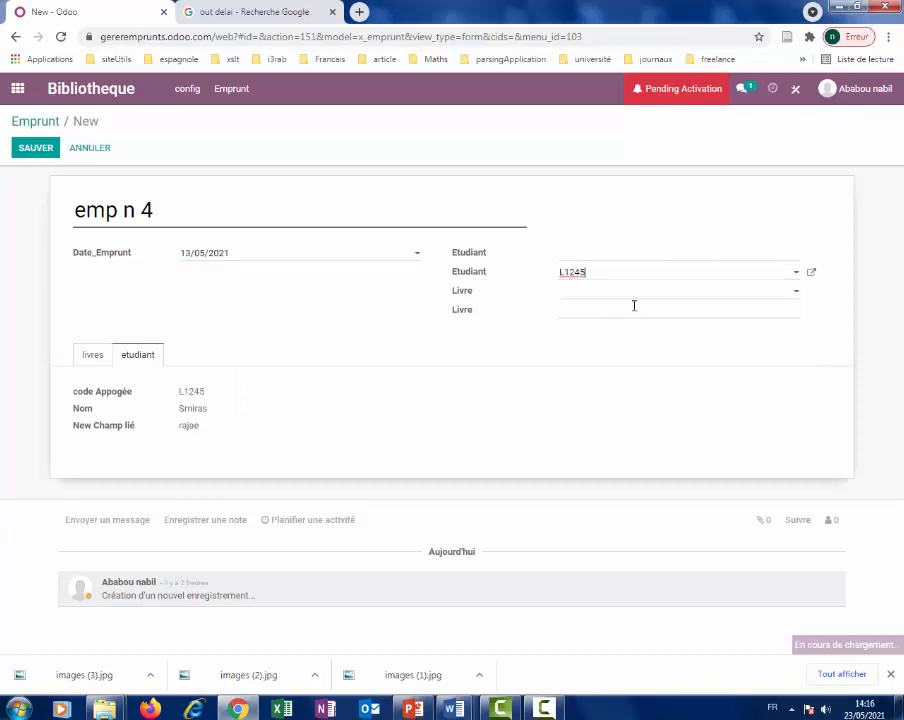
click(790, 292)
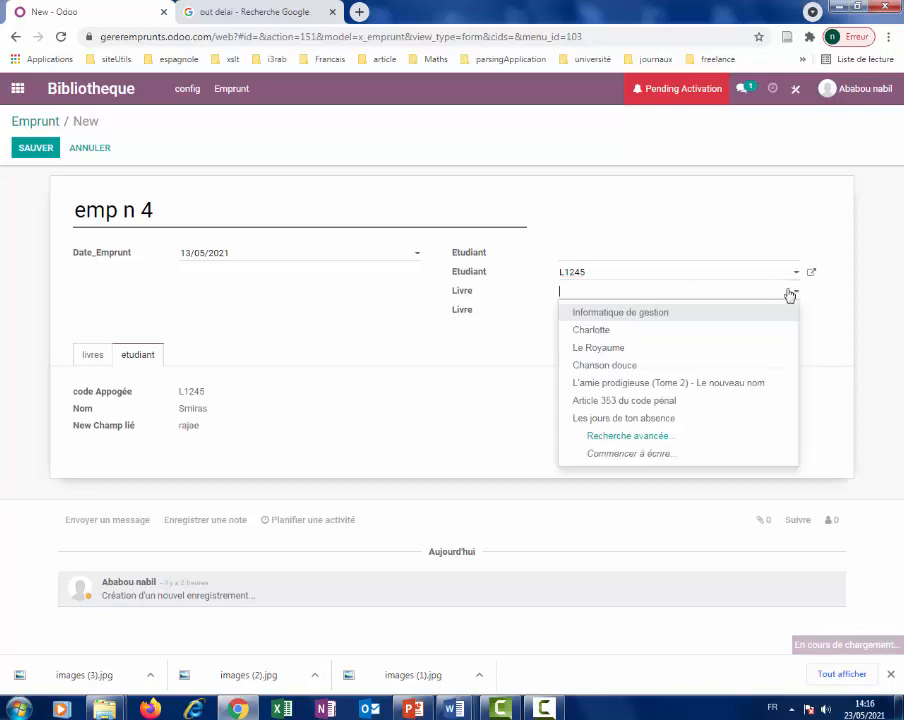
click(633, 368)
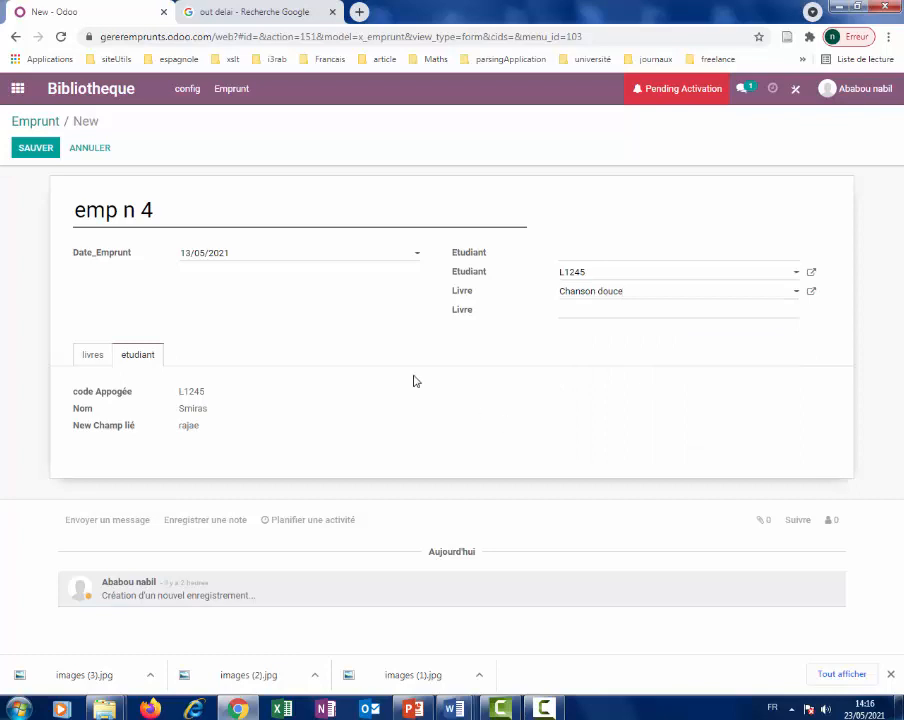
click(44, 150)
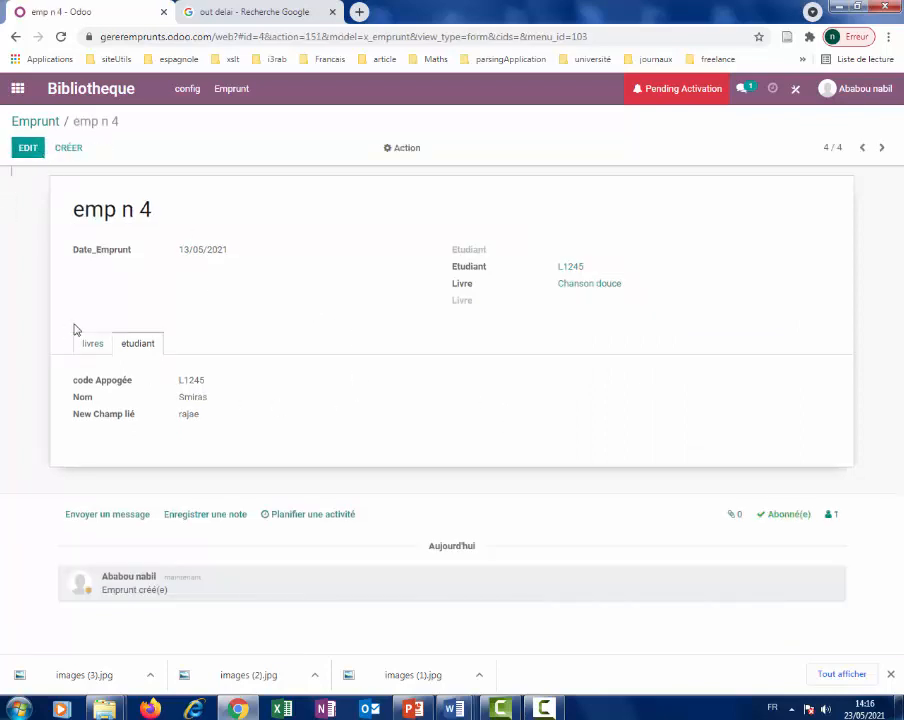
Switch between the saved loan's livres and etudiant tabs to check the book and student details.
click(91, 348)
click(134, 350)
click(92, 350)
click(128, 352)
click(90, 348)
click(139, 347)
click(90, 350)
click(138, 346)
click(92, 345)
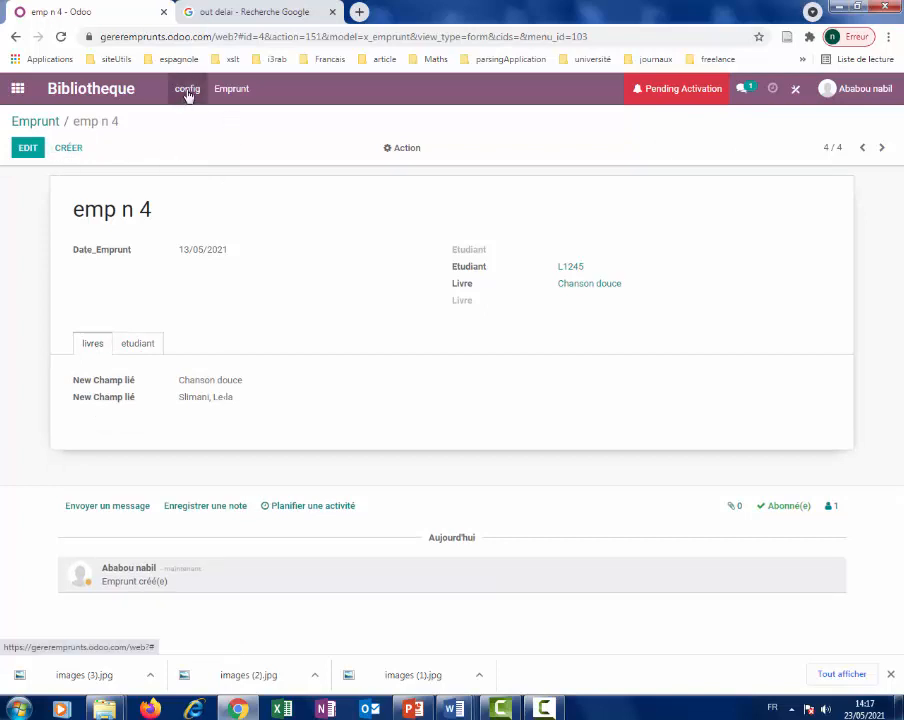
In Studio's Emprunt list view, add the Date_Emprunt field as a column.
click(791, 97)
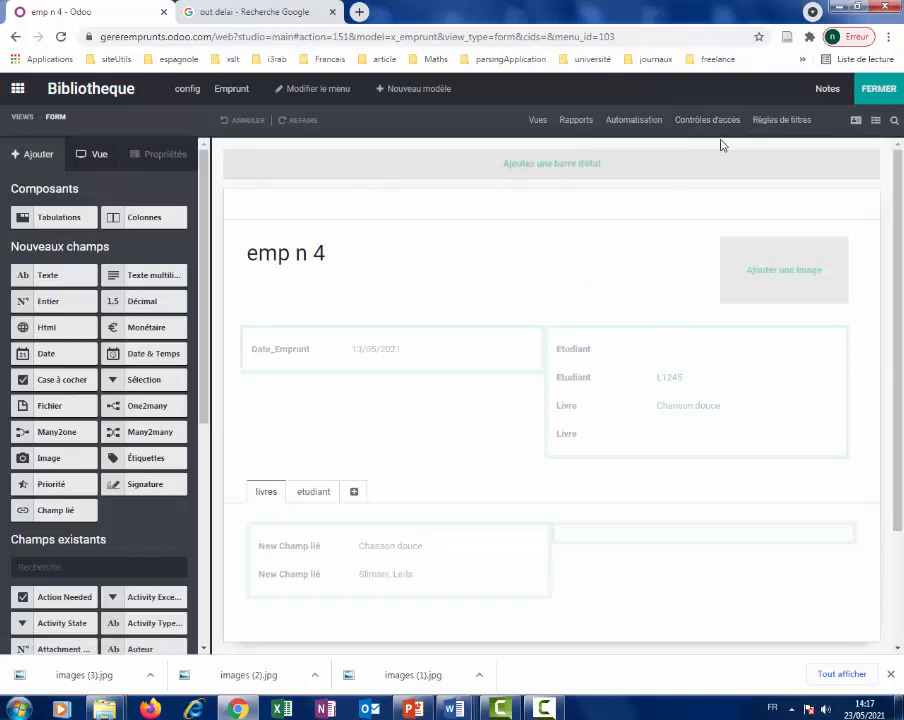
click(534, 124)
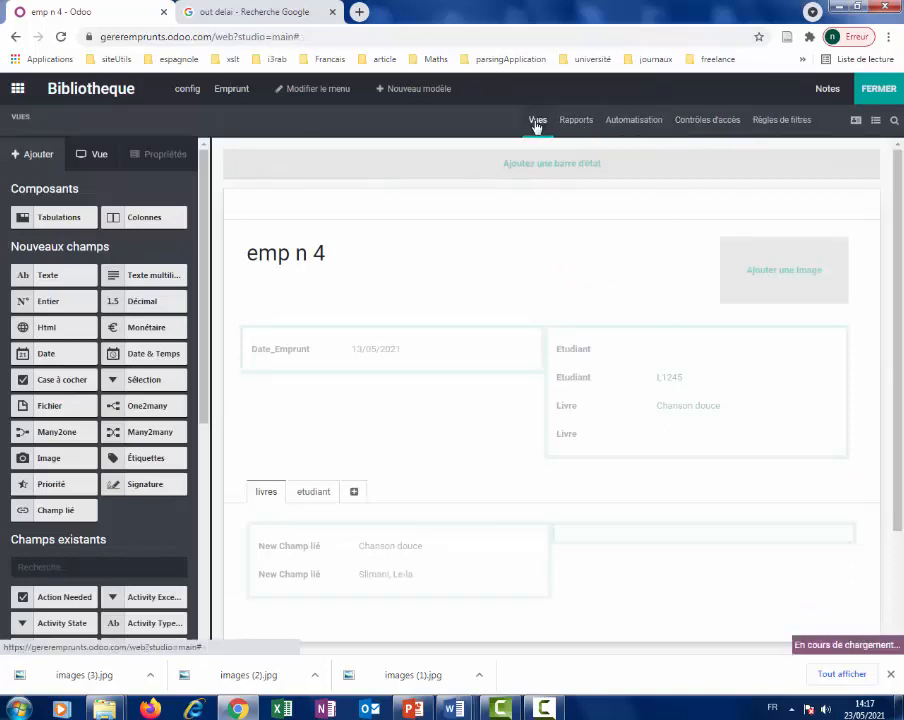
click(630, 248)
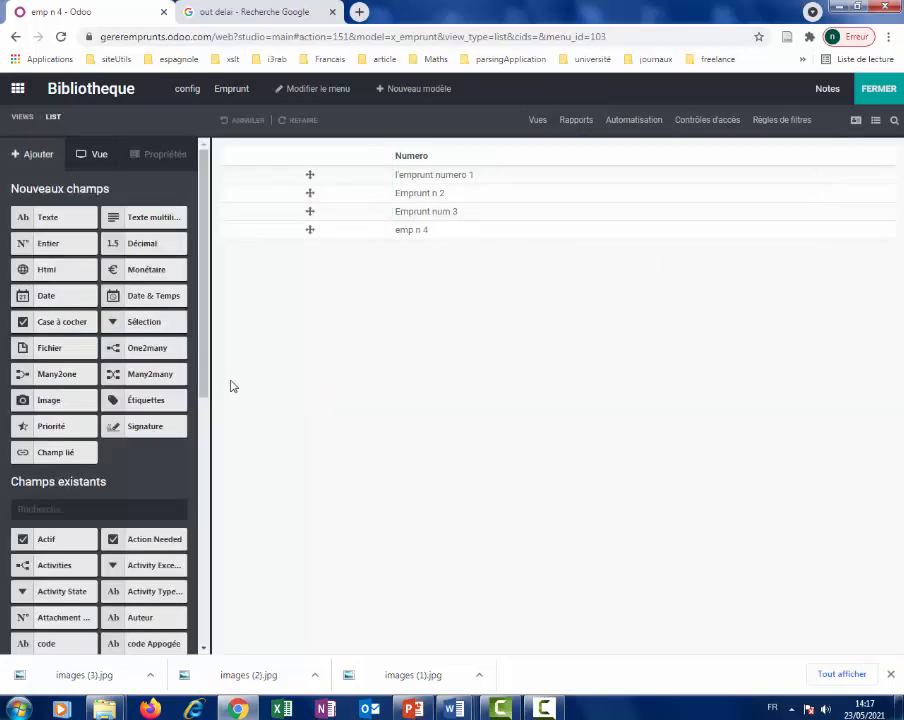
drag(203, 380, 207, 400)
scroll(207, 400, down, 5)
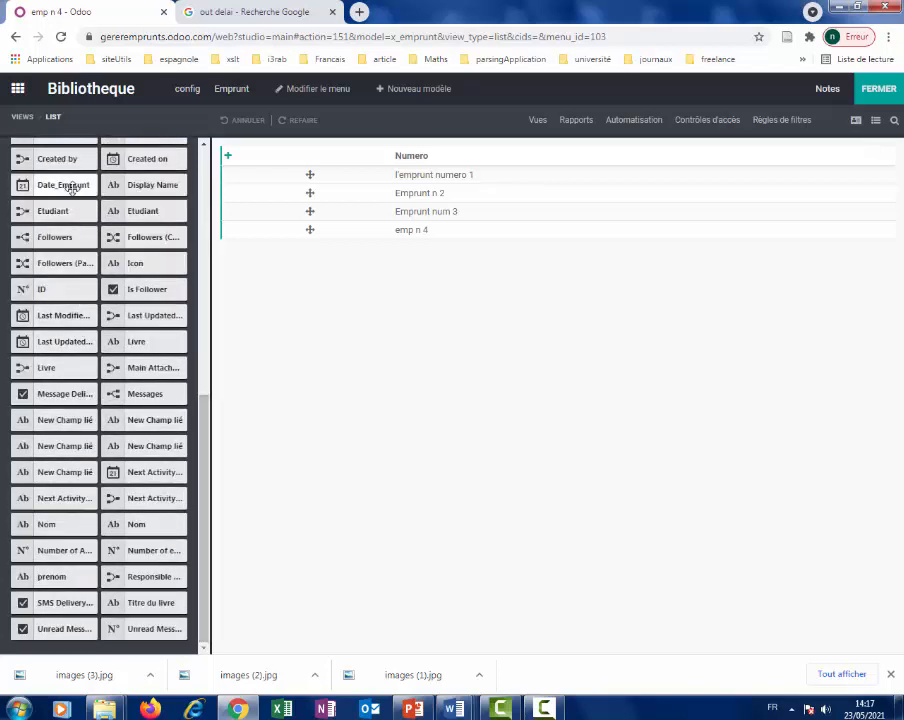
drag(77, 188, 856, 158)
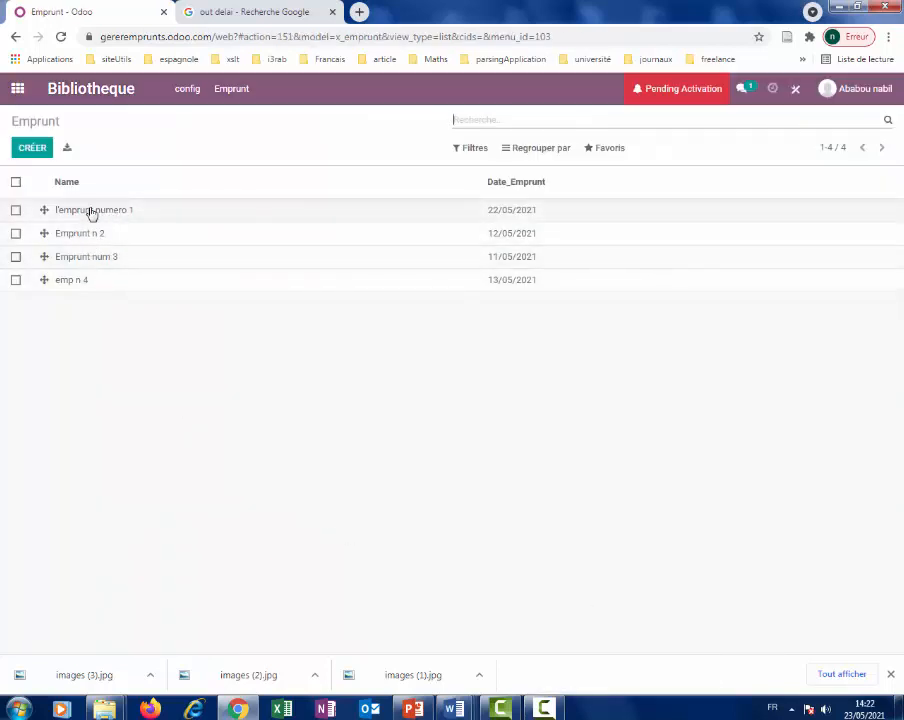
Open l'emprunt numero 1 and switch between its livres and etudiant tabs.
click(92, 215)
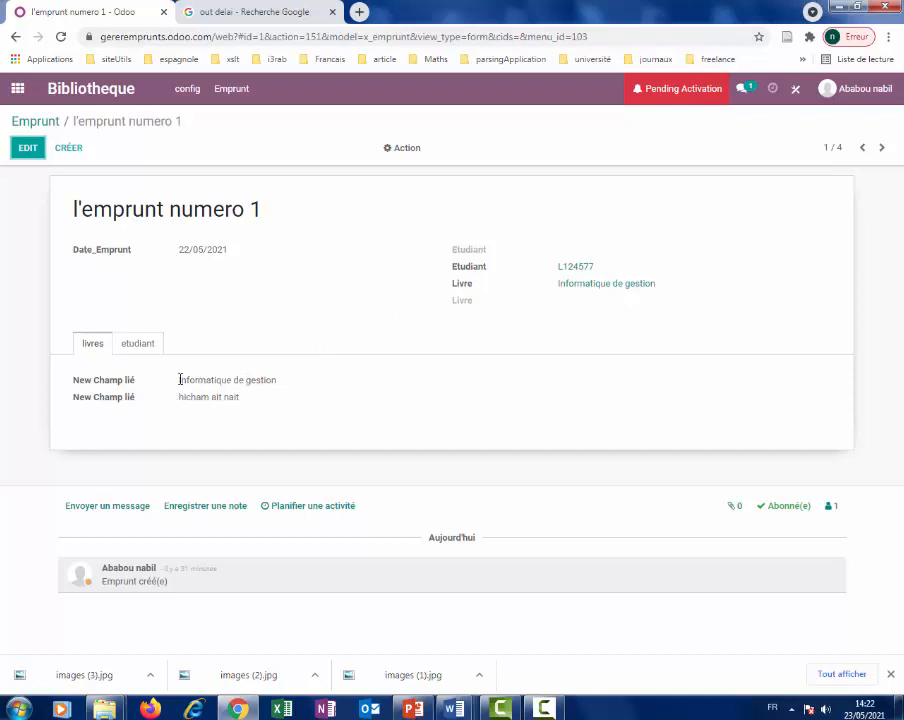
click(137, 344)
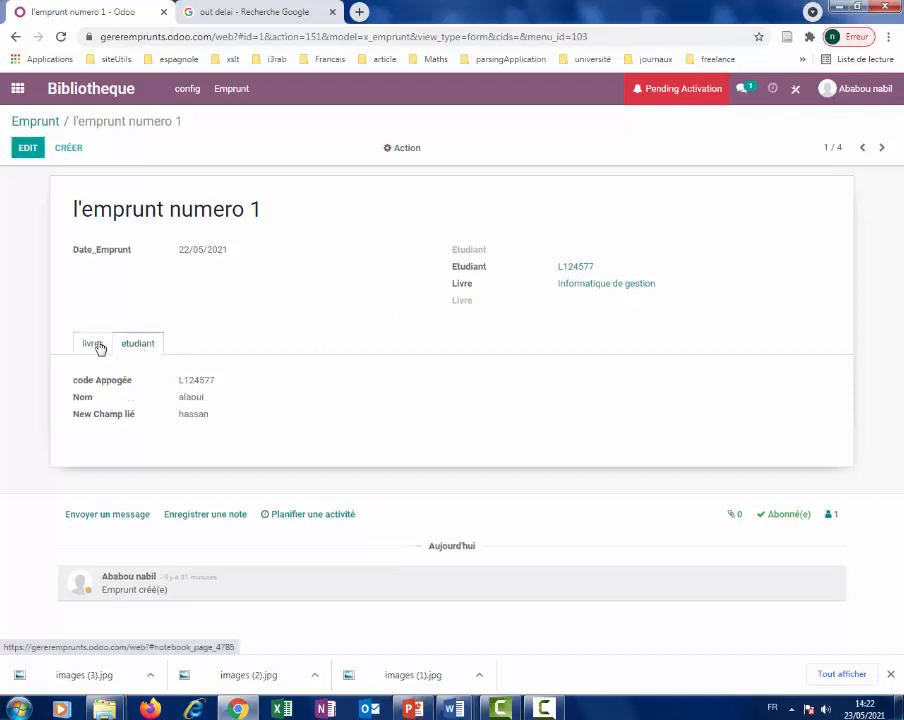
click(93, 344)
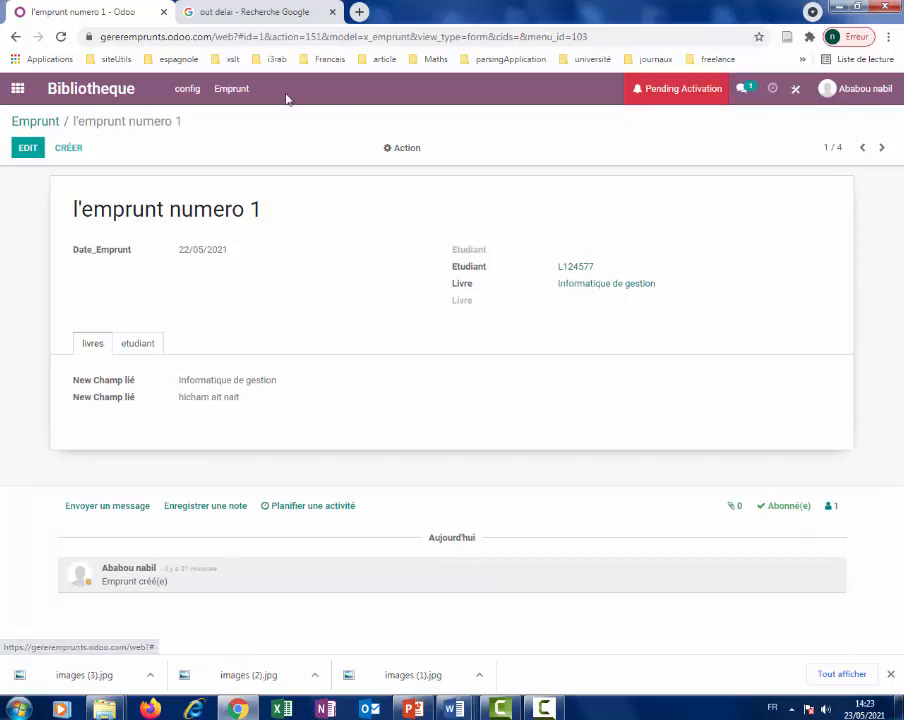
click(138, 347)
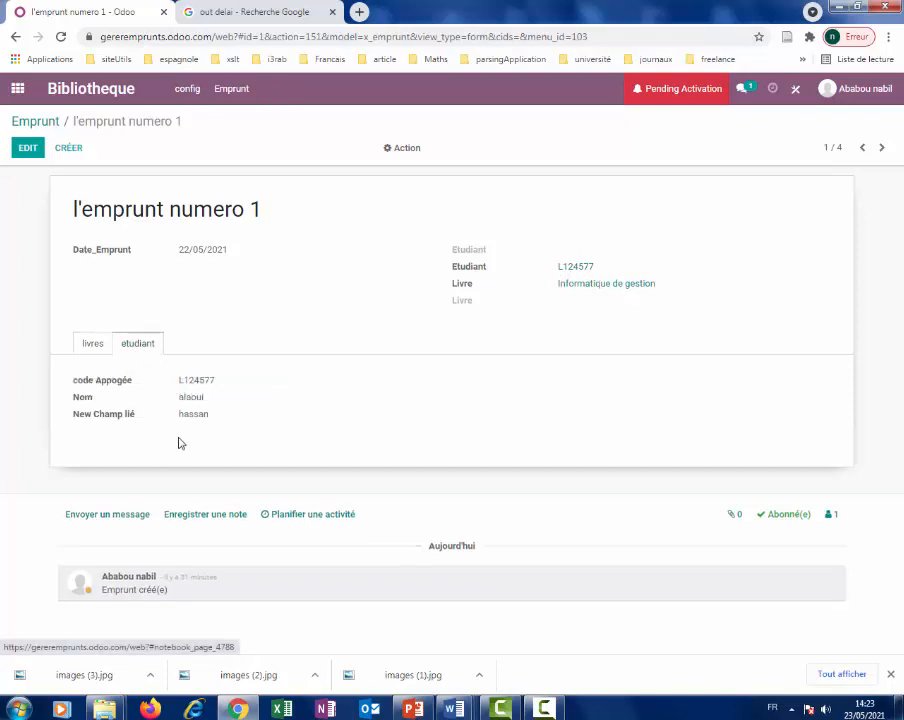
click(89, 346)
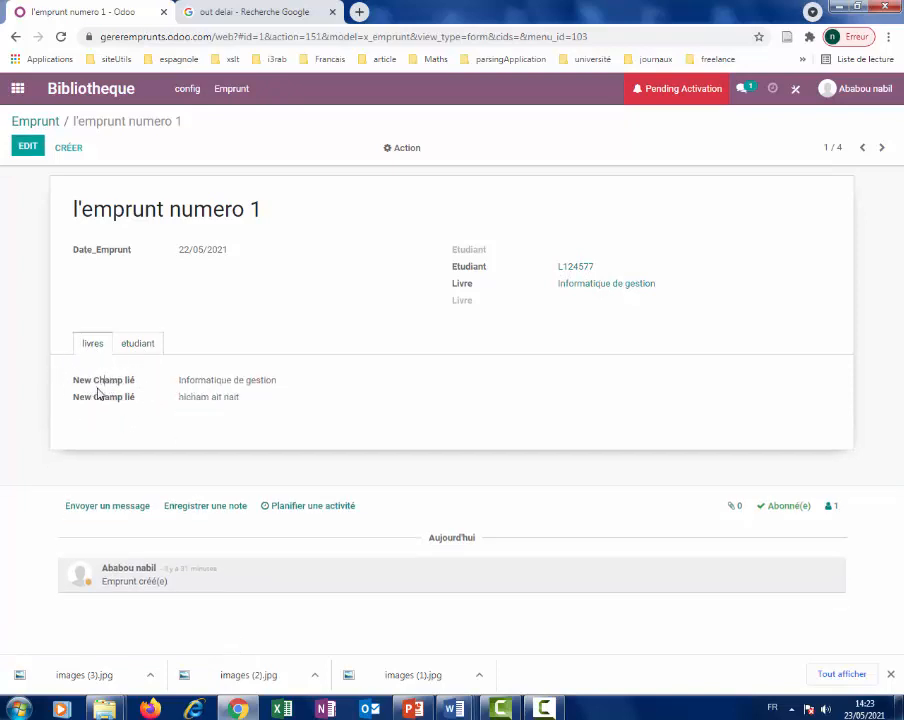
double_click(100, 398)
click(120, 381)
click(140, 344)
click(89, 346)
Relabel the two linked book fields as 'Titre du livre' and 'Auteur' in Studio.
click(794, 89)
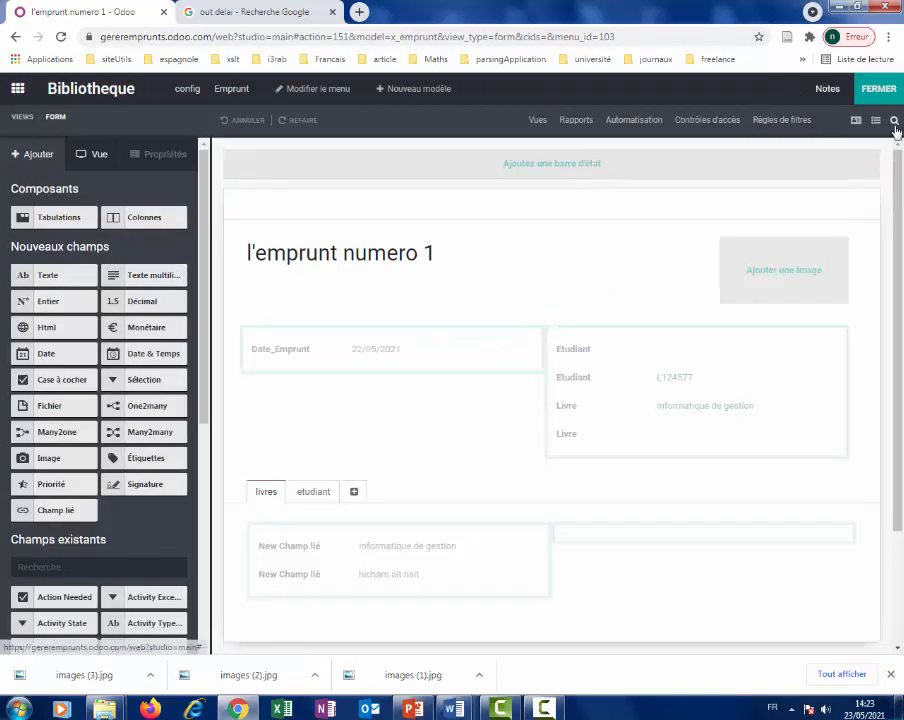
click(300, 545)
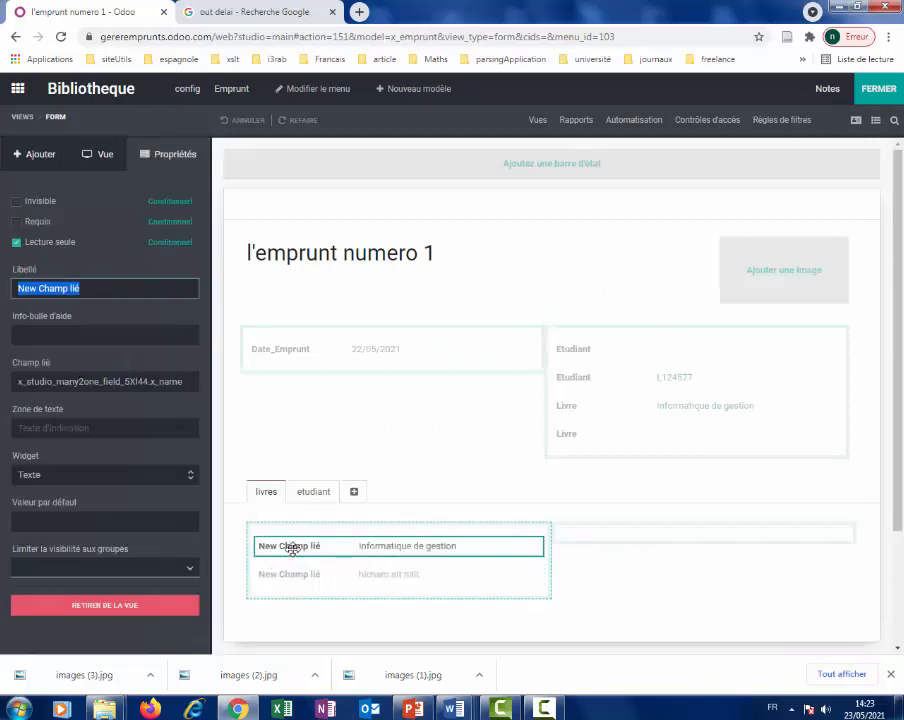
text(Tit)
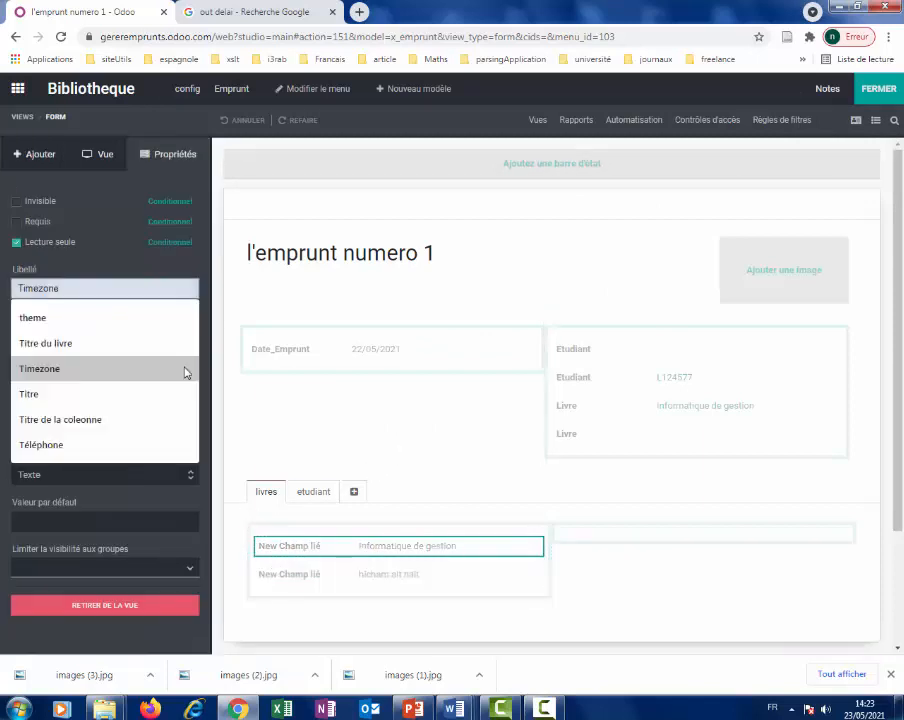
text(re du livr)
click(66, 318)
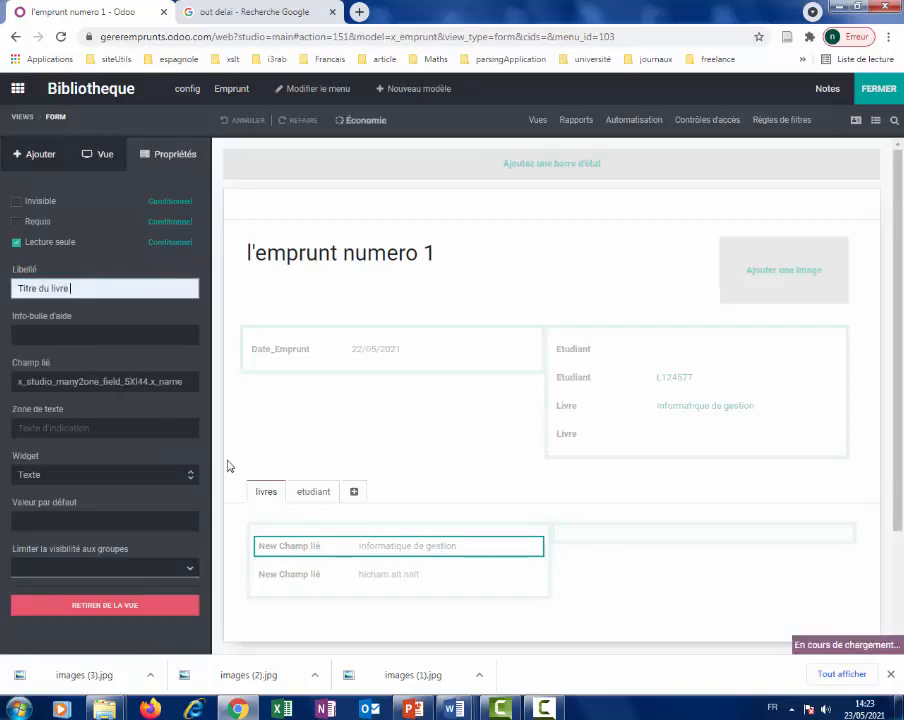
click(298, 574)
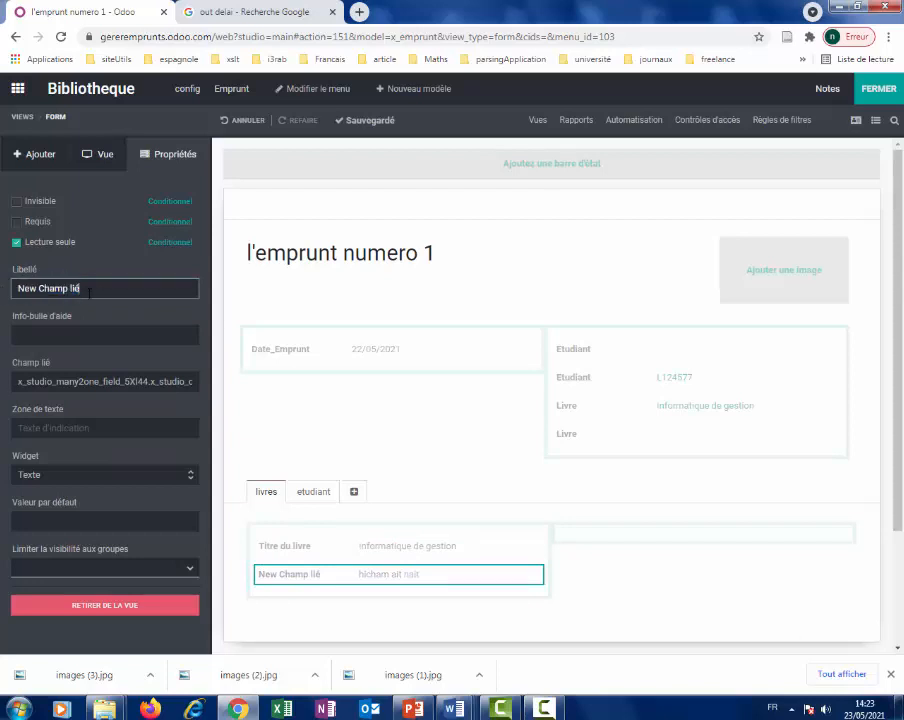
text(Auteur)
key(BackSpace)
click(68, 317)
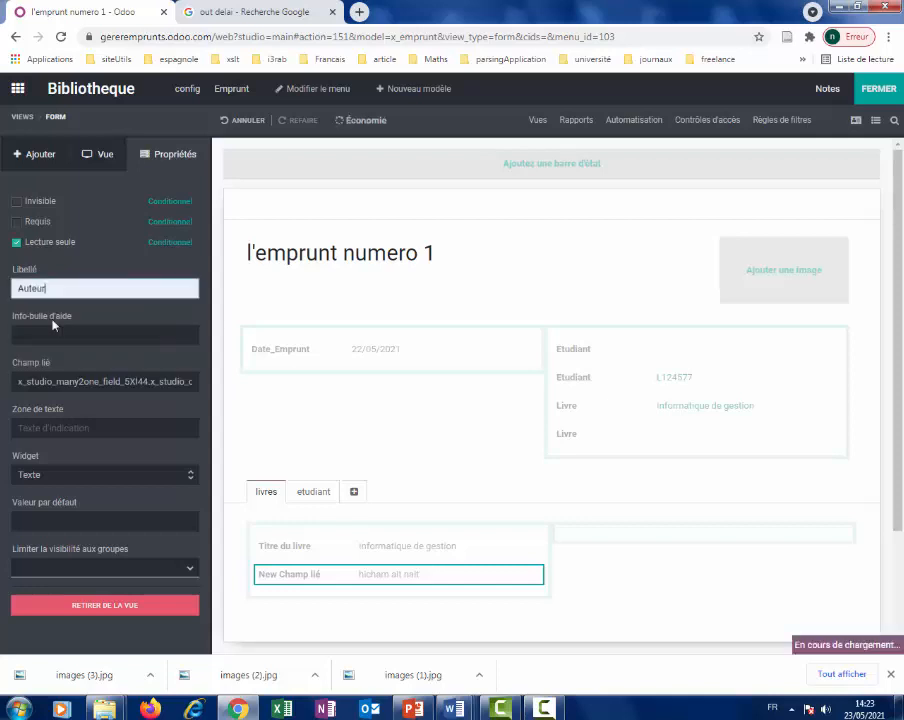
Label the student's linked first-name field 'prenom' and close Studio.
click(314, 492)
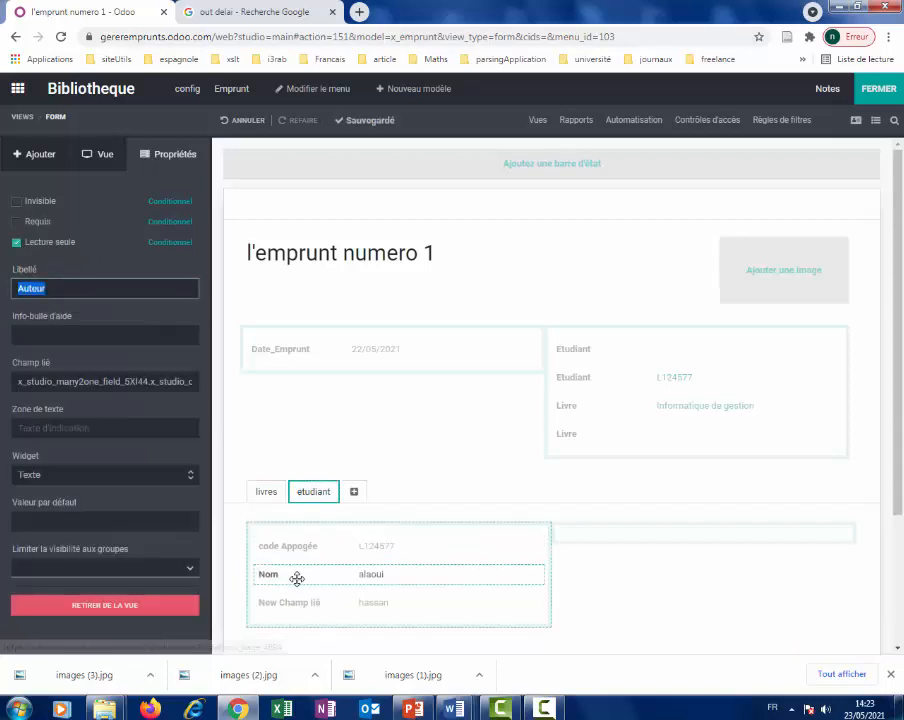
click(284, 598)
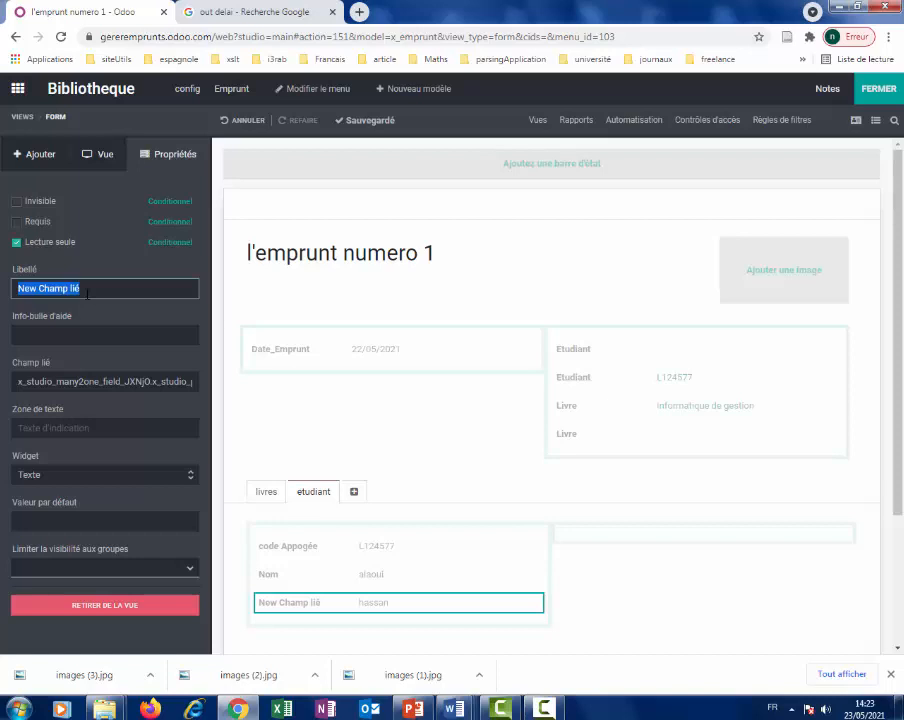
text(Ore)
text(Preno)
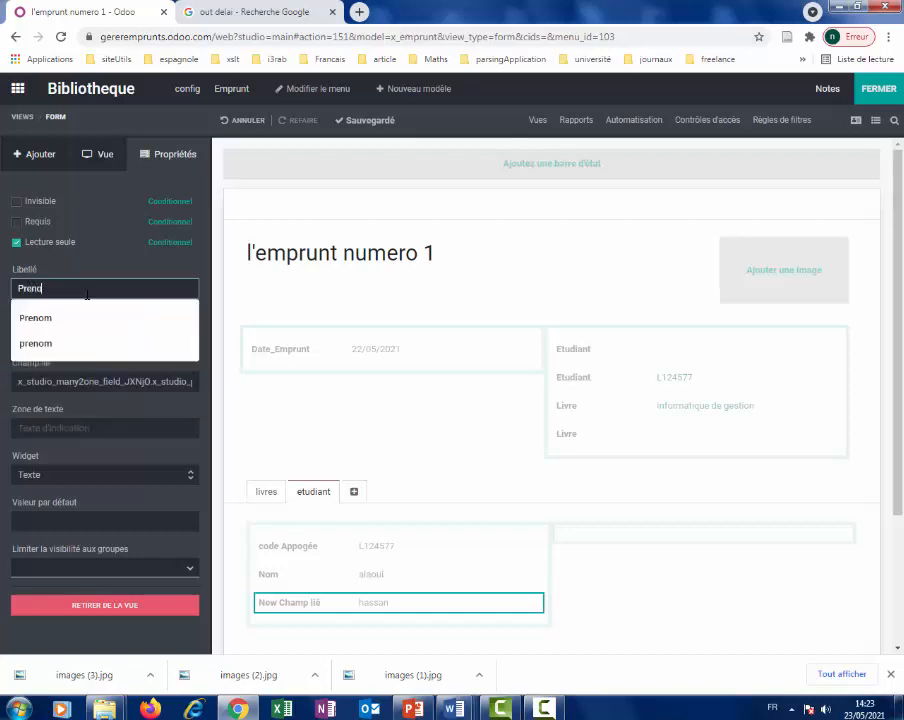
click(62, 343)
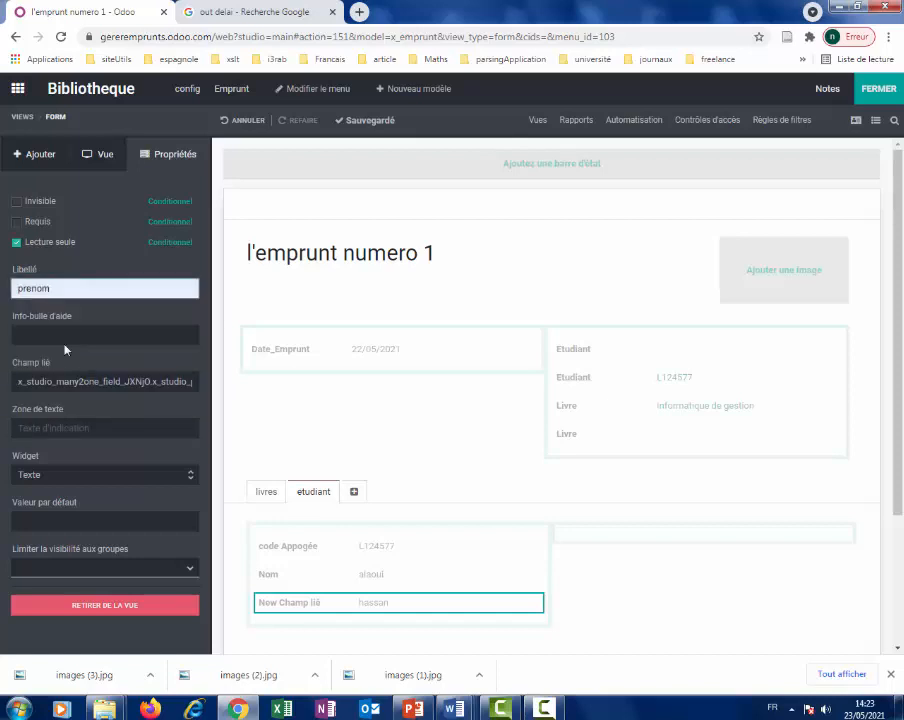
click(878, 90)
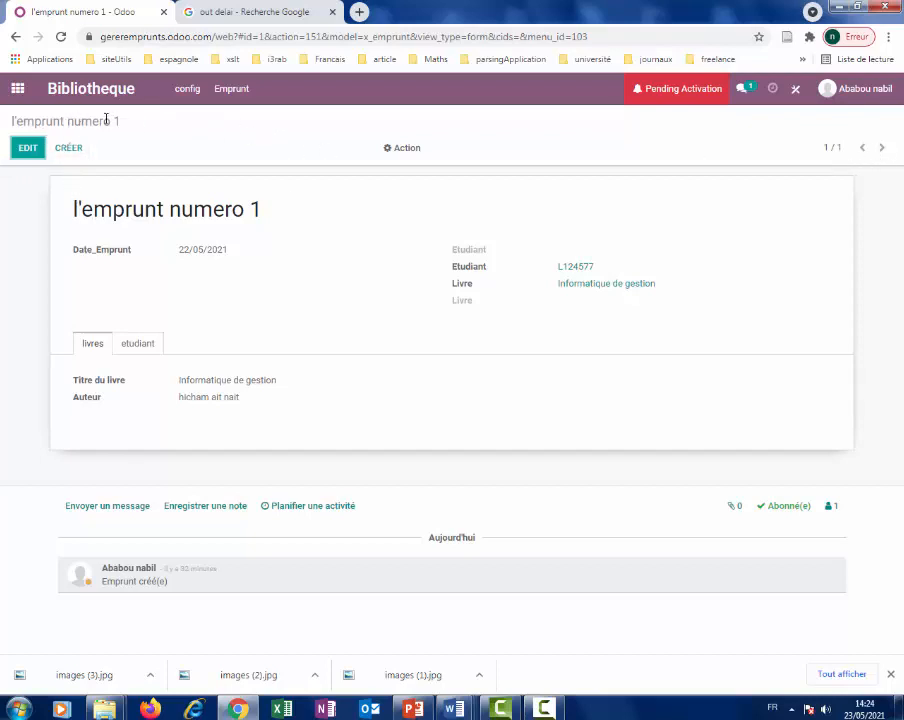
Open the loan Emprunt n 2 from the loan list.
click(229, 90)
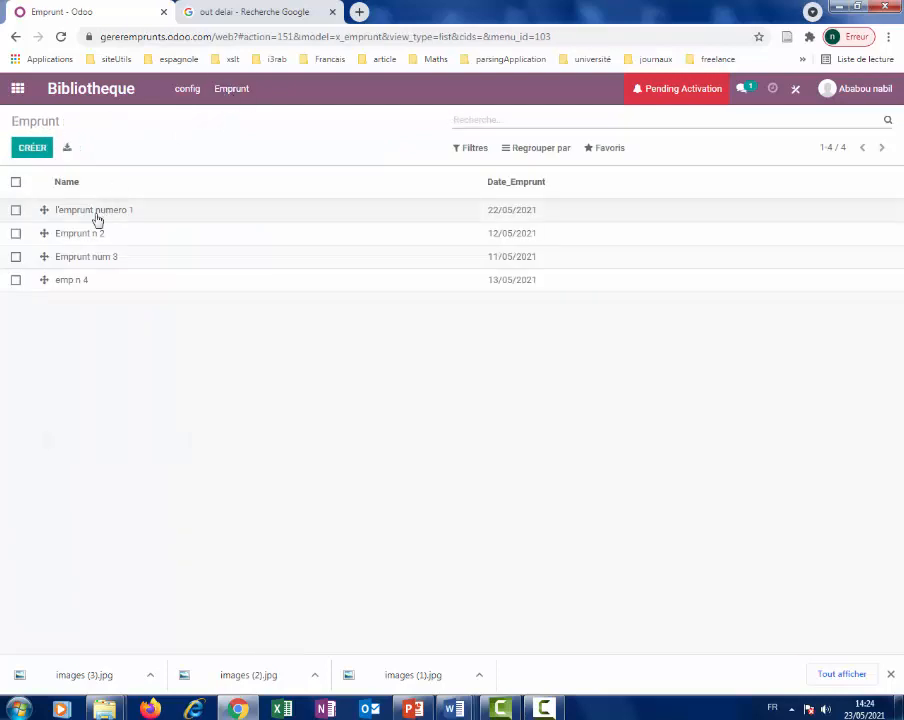
click(86, 233)
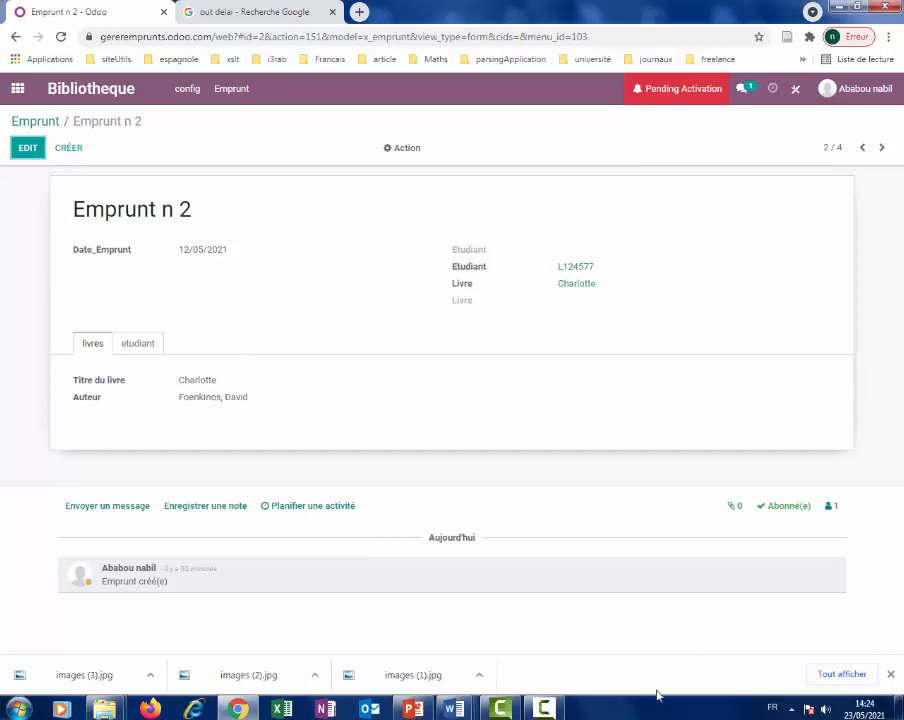
click(543, 708)
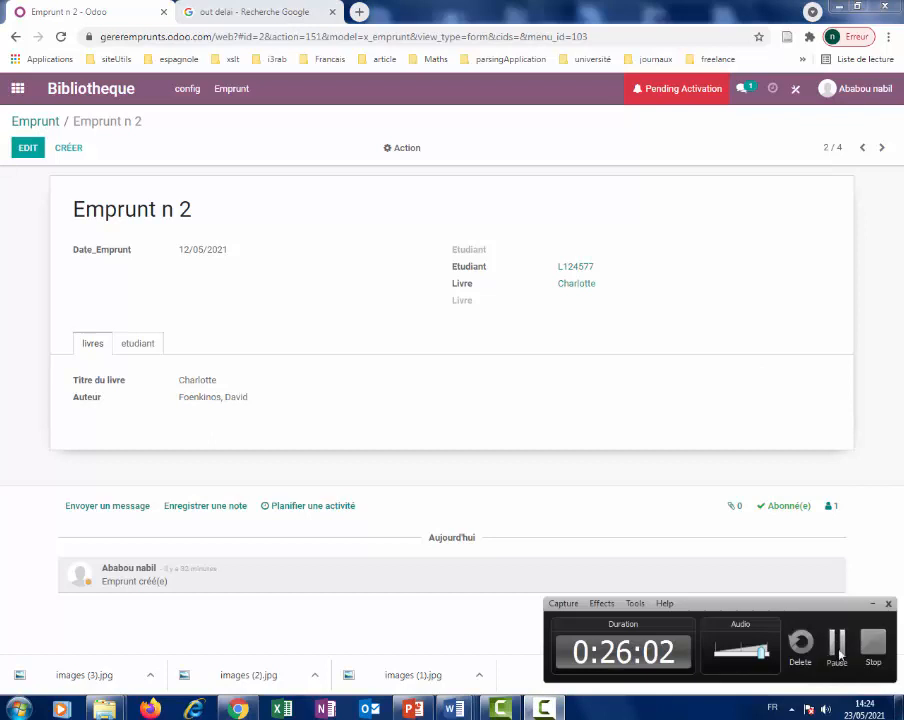
click(829, 653)
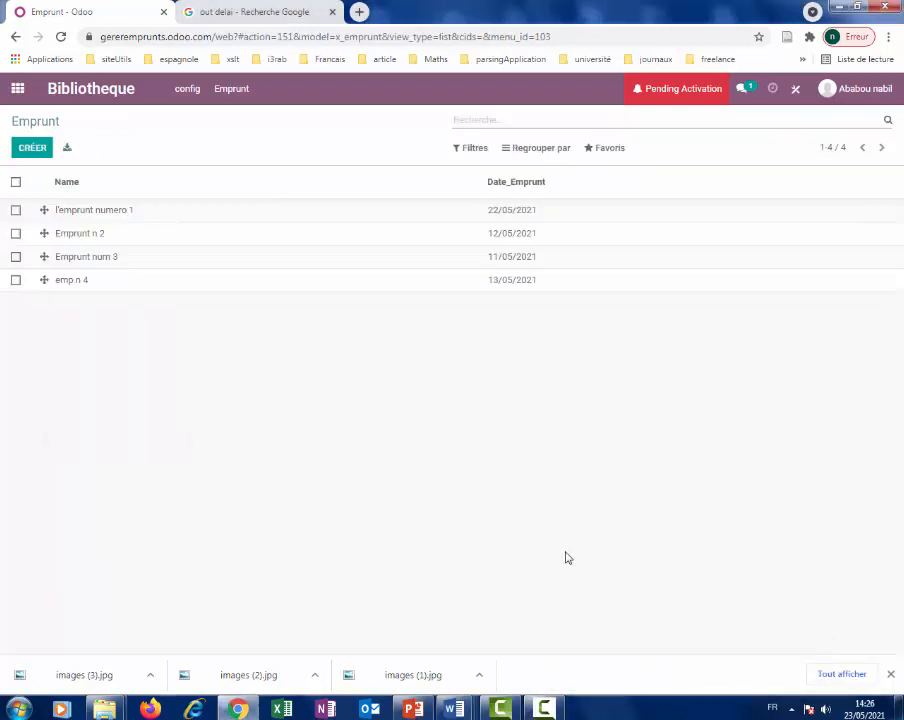
Go to config > Livre and open Studio on the book list view.
click(192, 92)
click(194, 93)
click(194, 93)
click(196, 138)
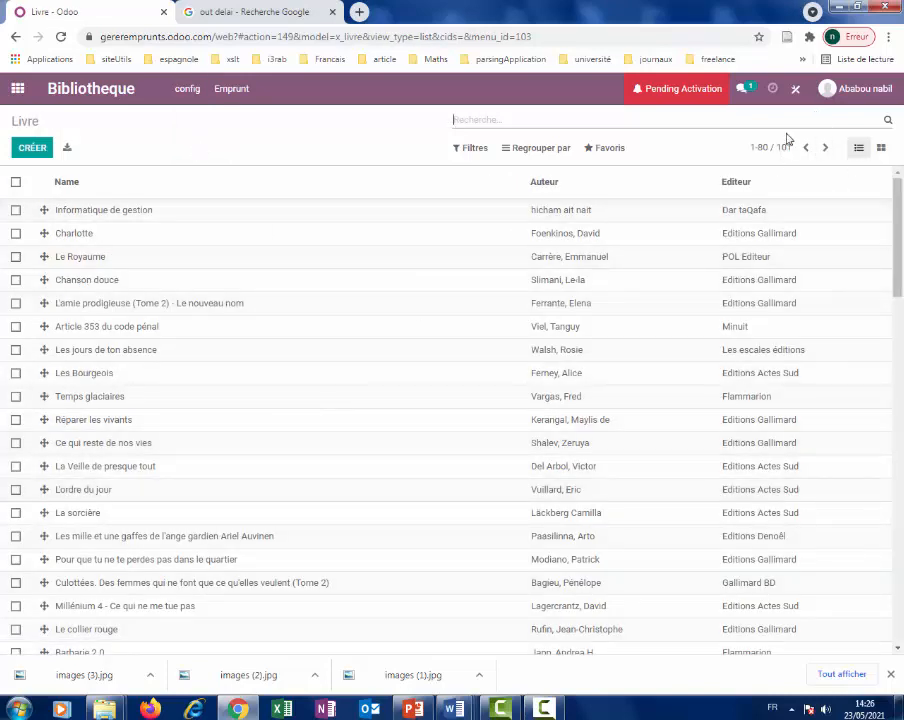
click(795, 90)
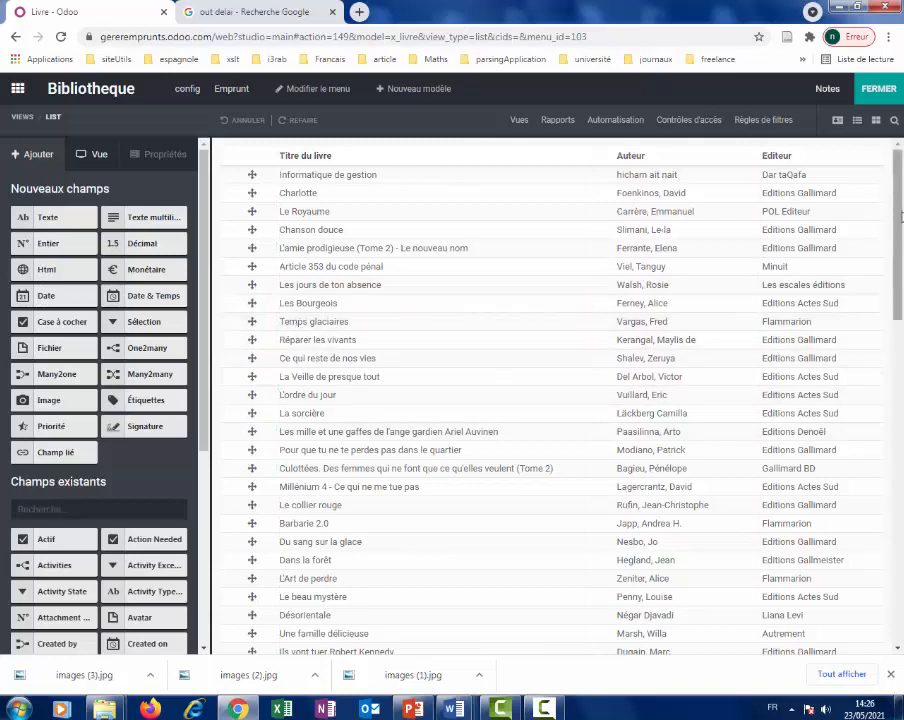
Add a tabbed section below the Livre form's fields and name its tab liste_Emprunts.
click(834, 122)
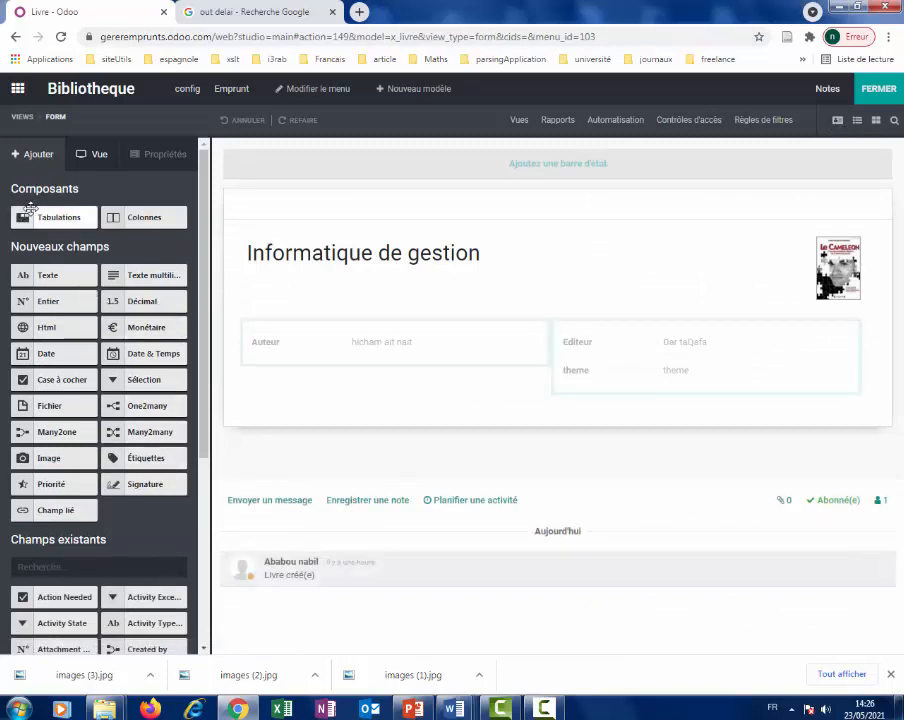
drag(44, 216, 310, 430)
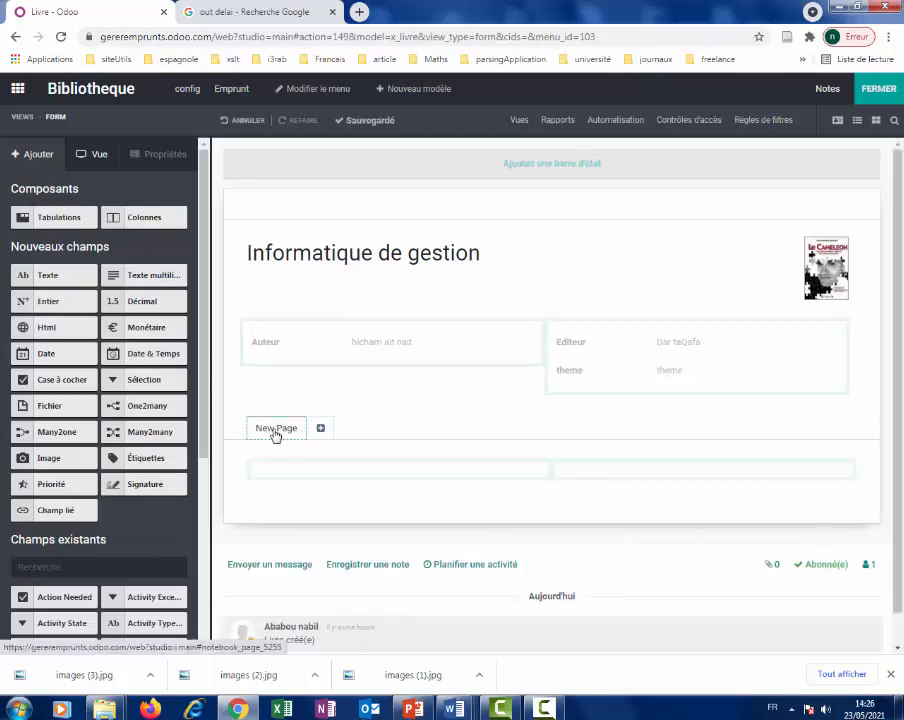
click(274, 431)
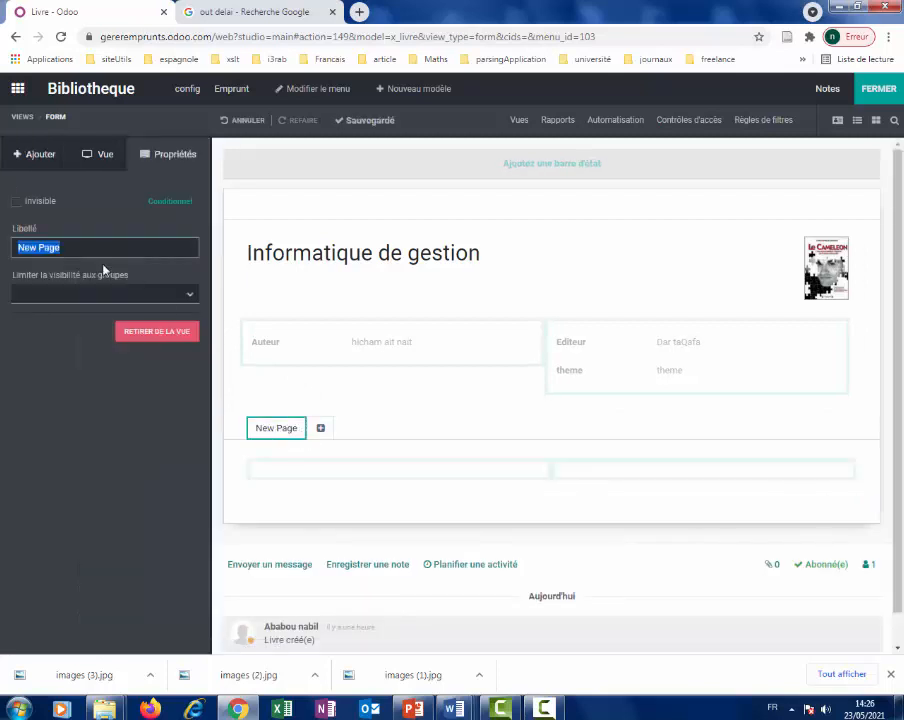
text(list)
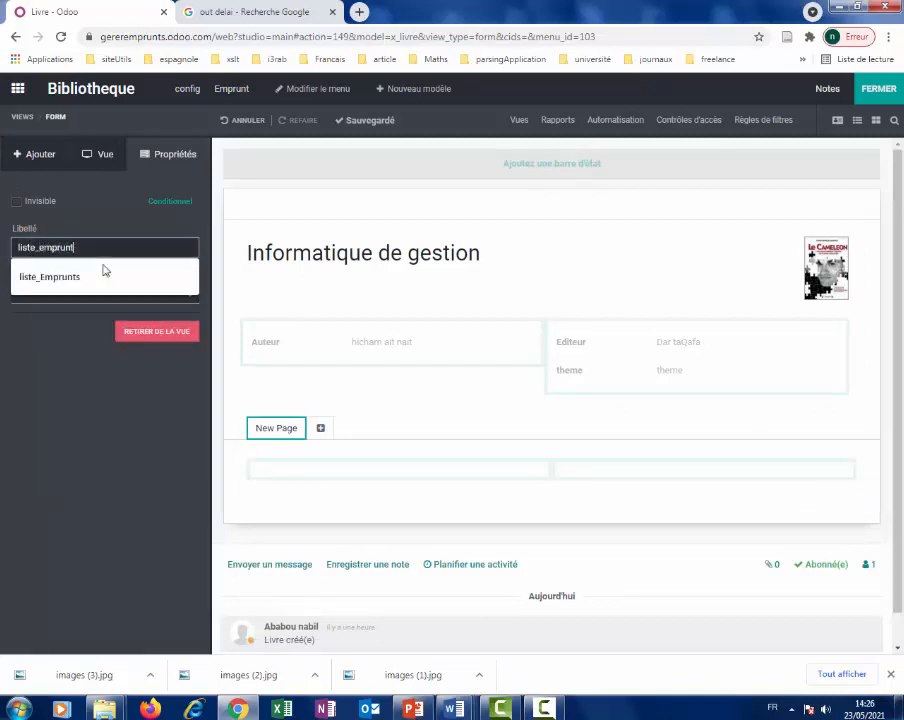
text(e_emprunt)
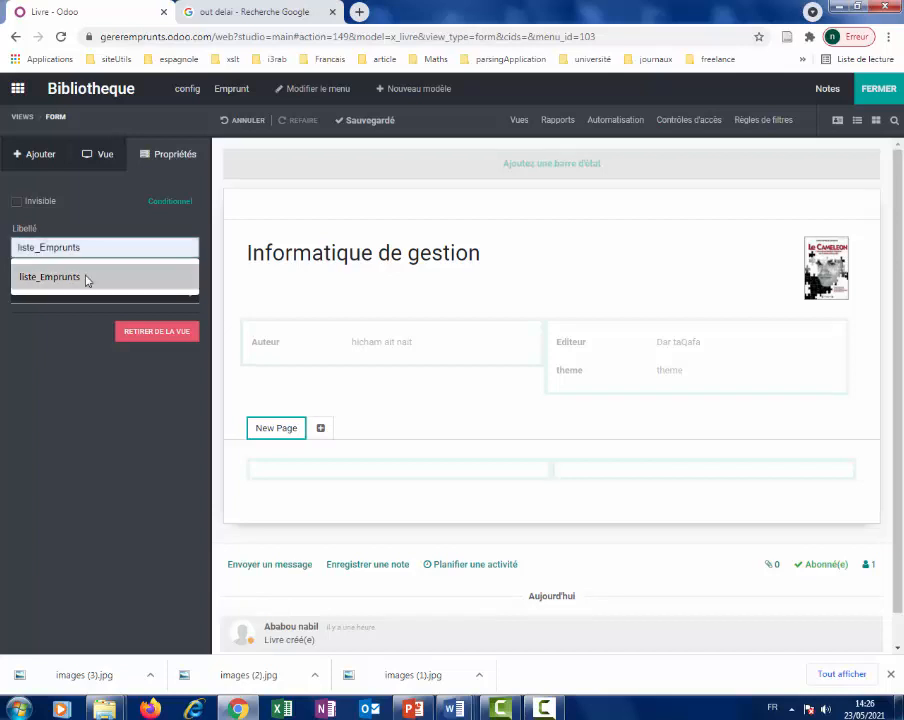
click(84, 276)
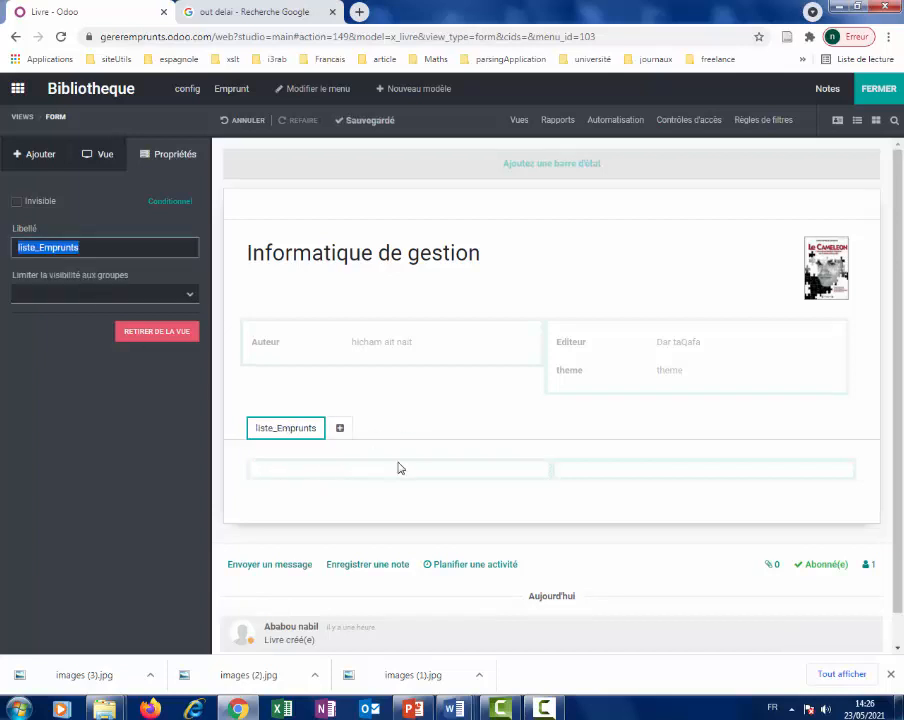
Place a Texte field and a One2many field inside the liste_Emprunts tab.
click(40, 156)
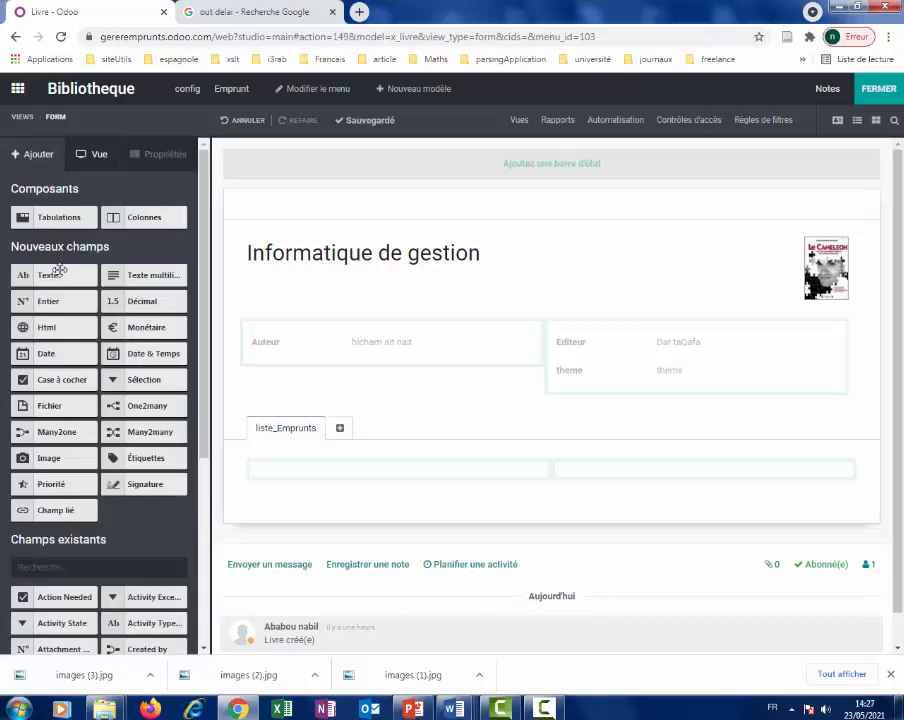
drag(56, 273, 320, 484)
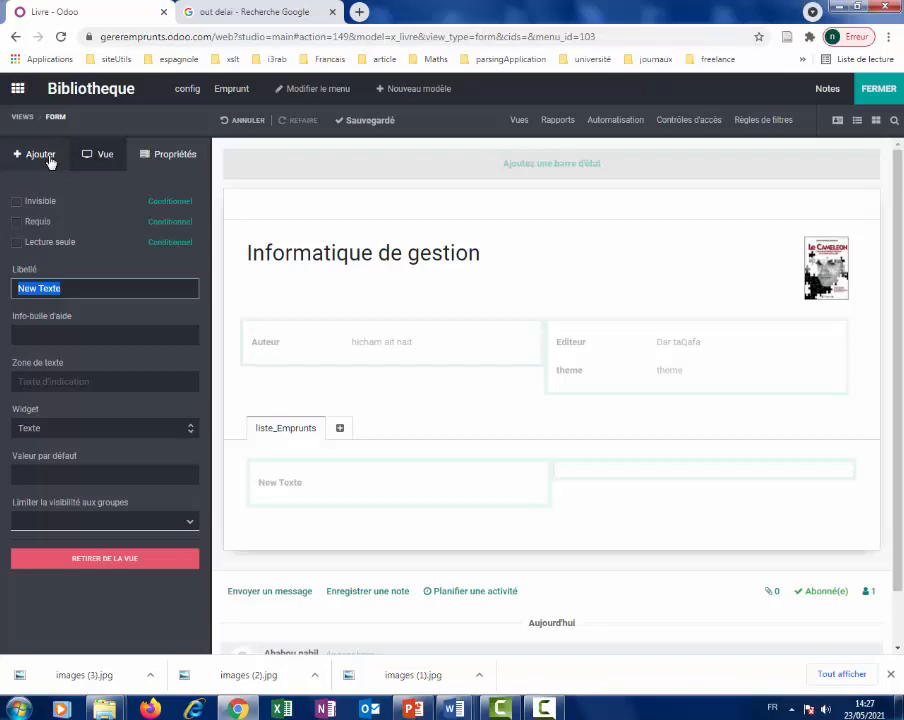
click(48, 158)
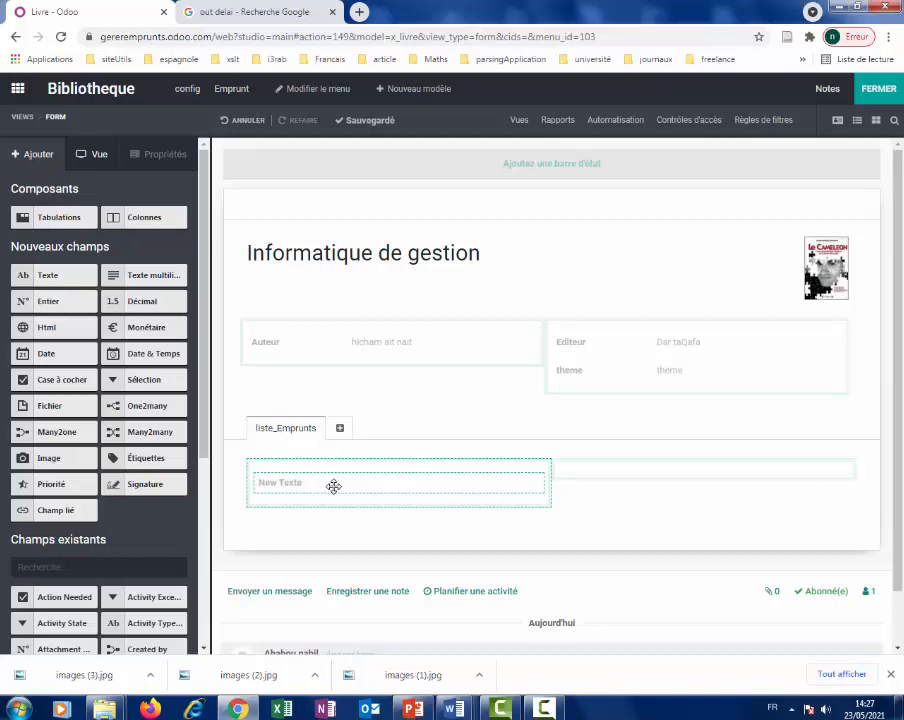
drag(145, 404, 305, 487)
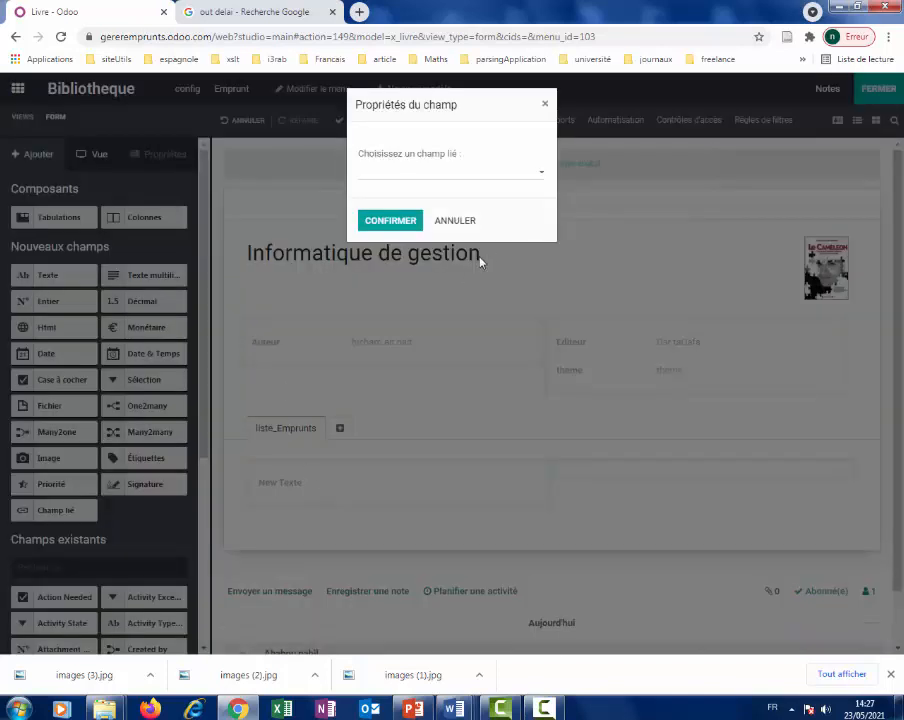
Link the new One2many loans list through Livre (Emprunt), confirm it, and close the Studio editor.
click(542, 176)
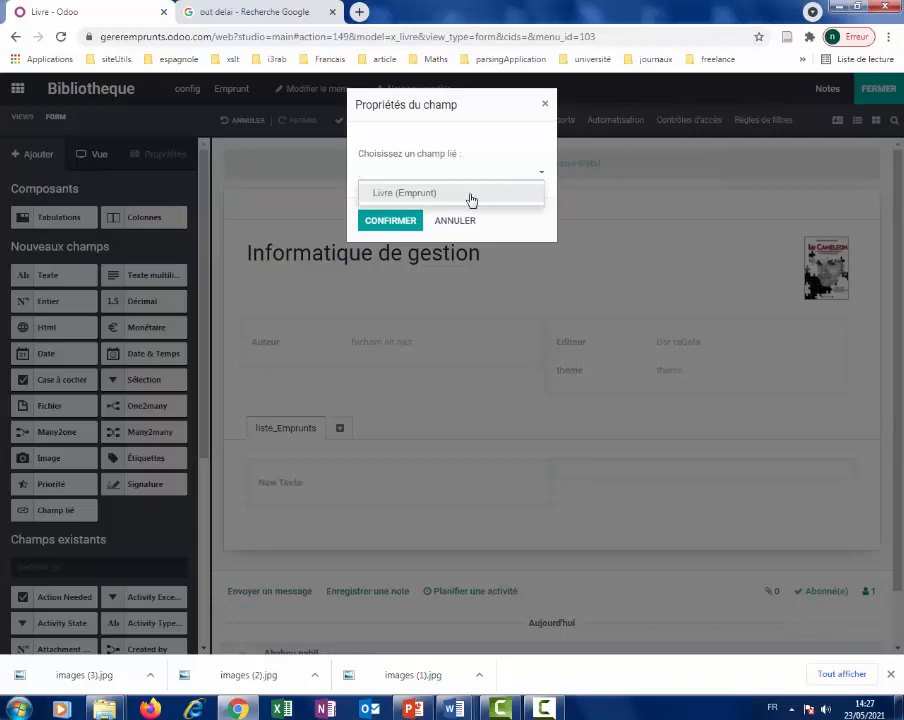
click(470, 199)
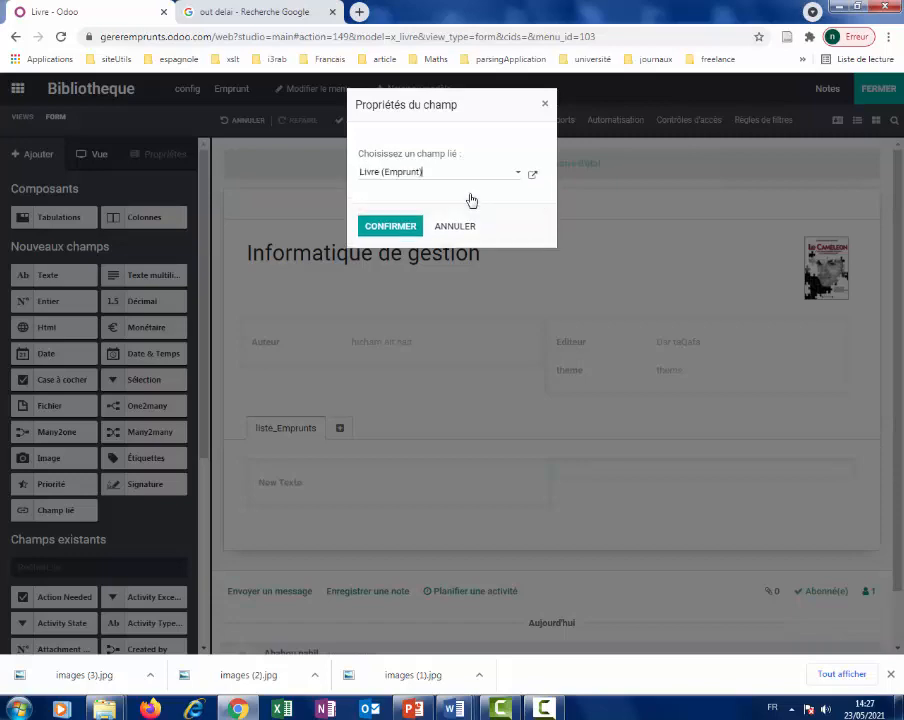
click(393, 227)
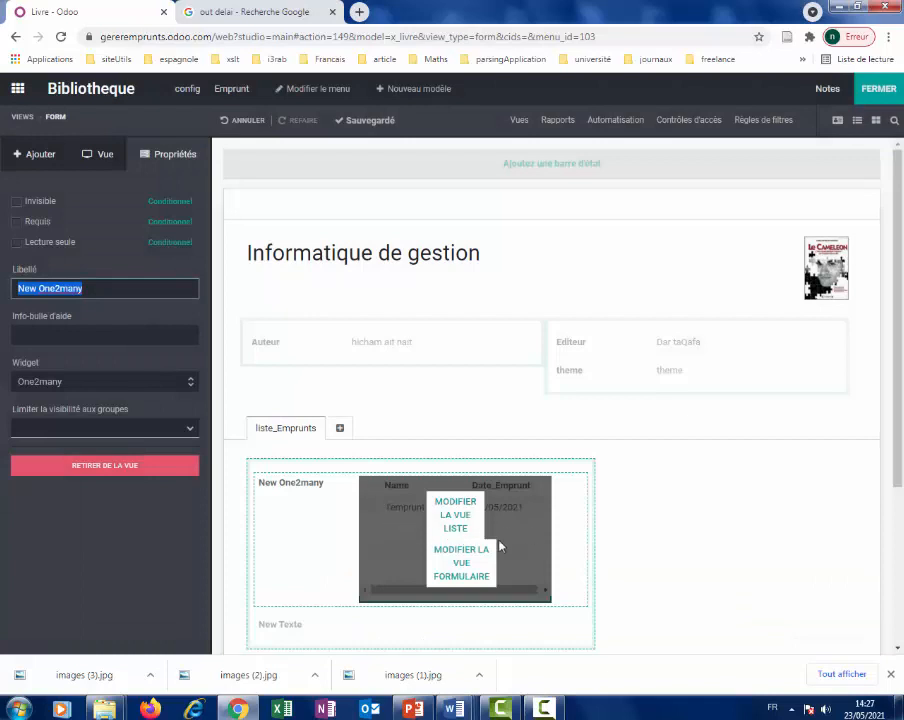
click(465, 530)
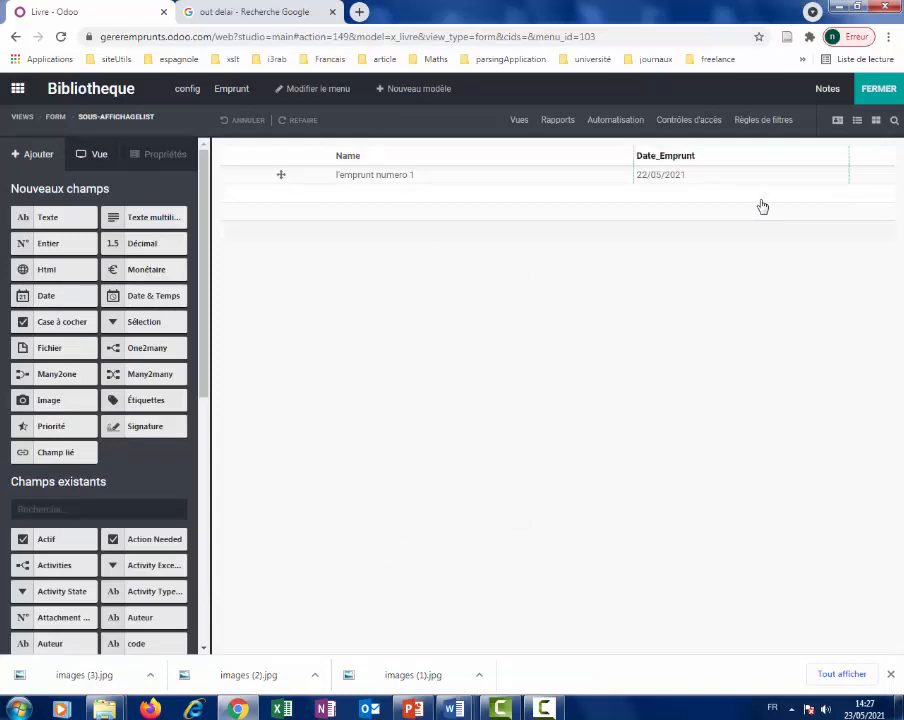
click(866, 97)
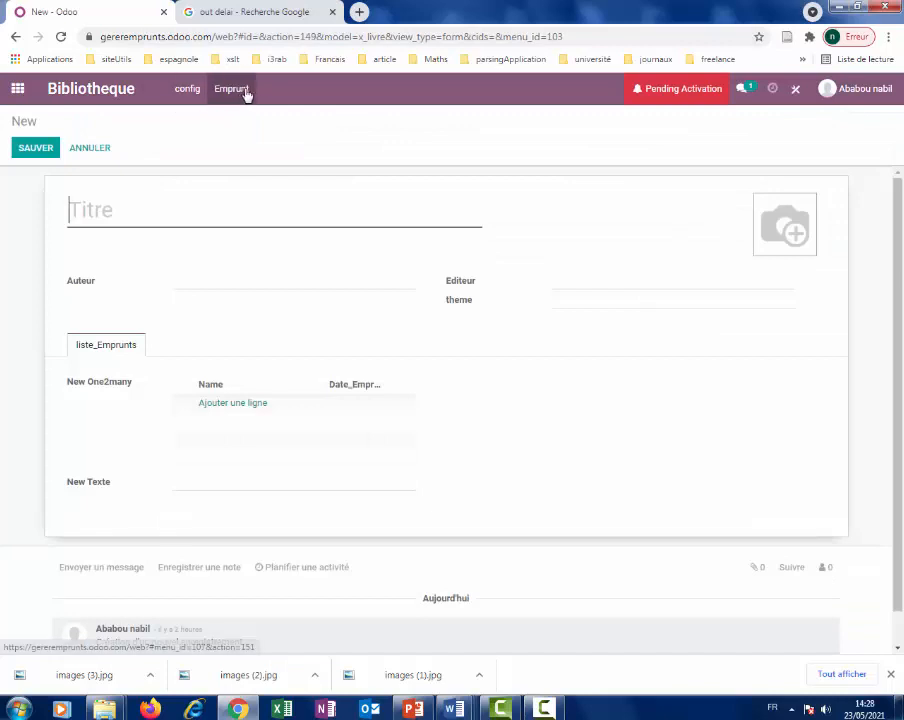
Check Informatique de gestion's loan under config > Livre, then display the Emprunt list of four loans.
click(187, 91)
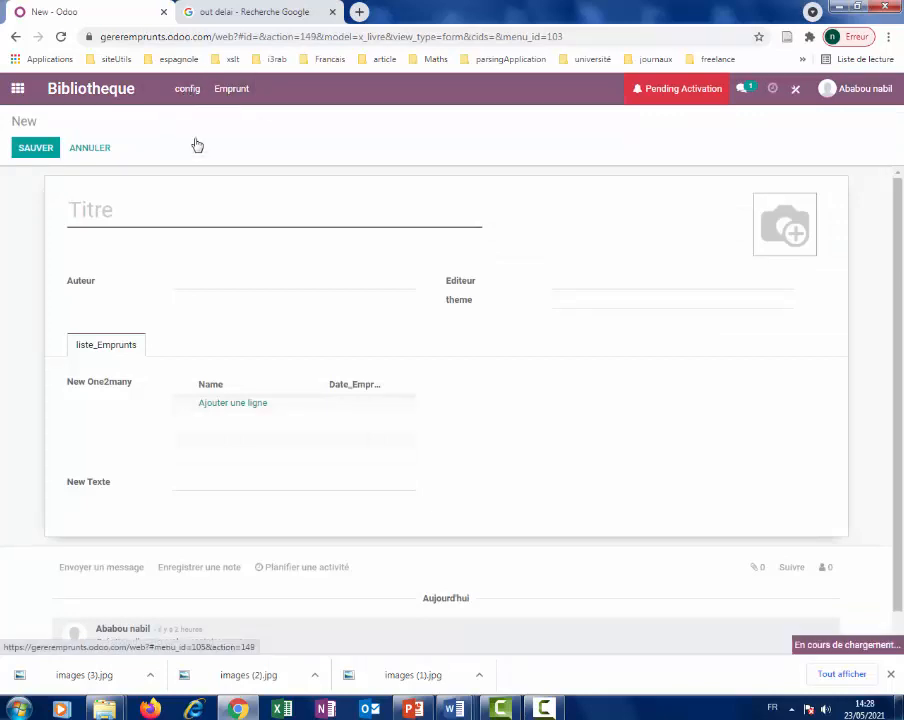
click(194, 141)
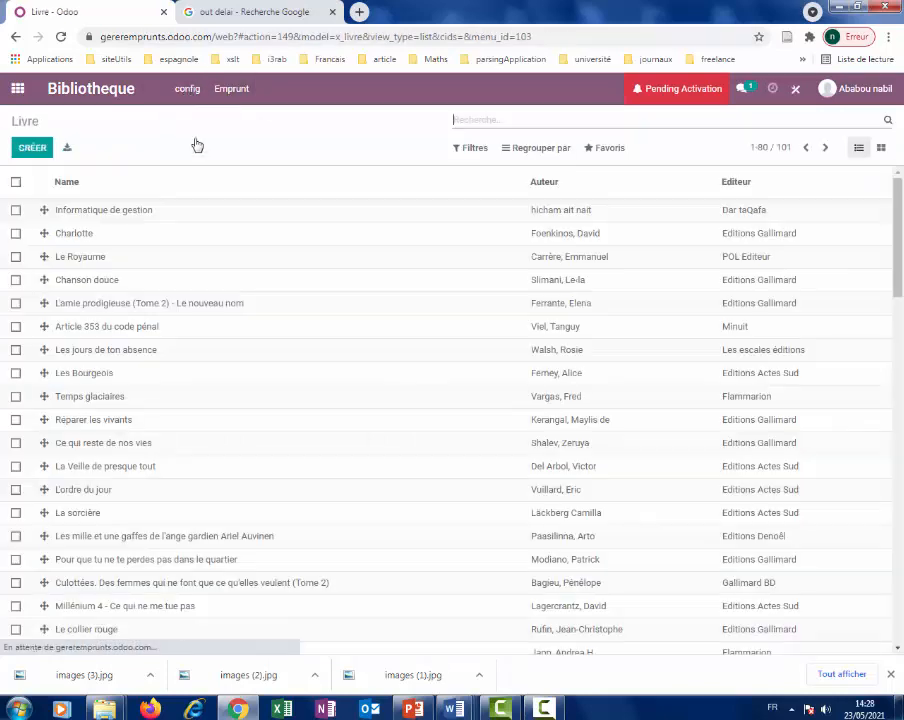
click(118, 216)
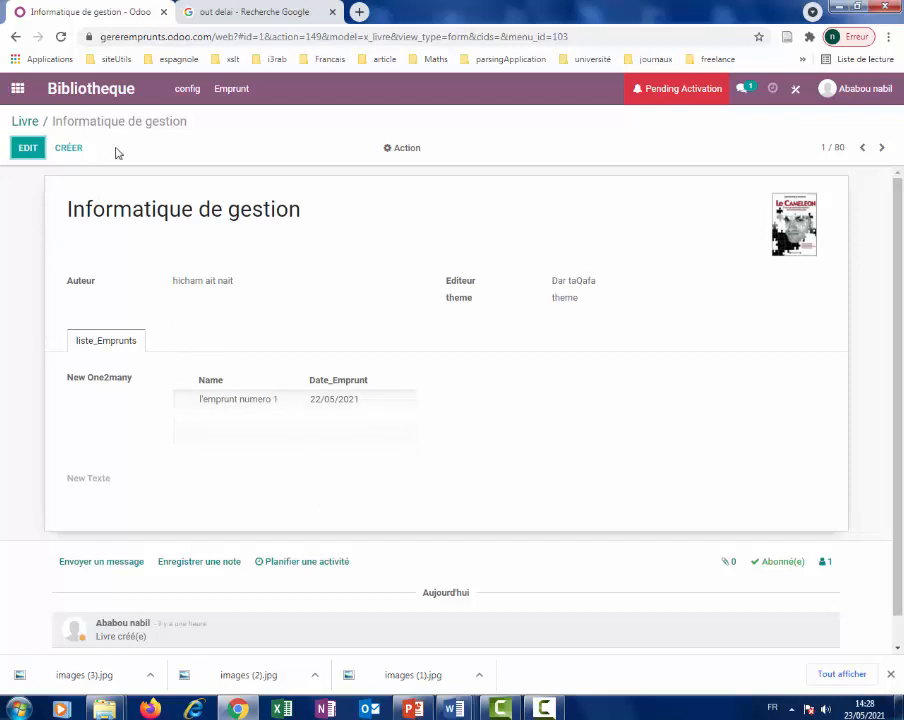
click(231, 90)
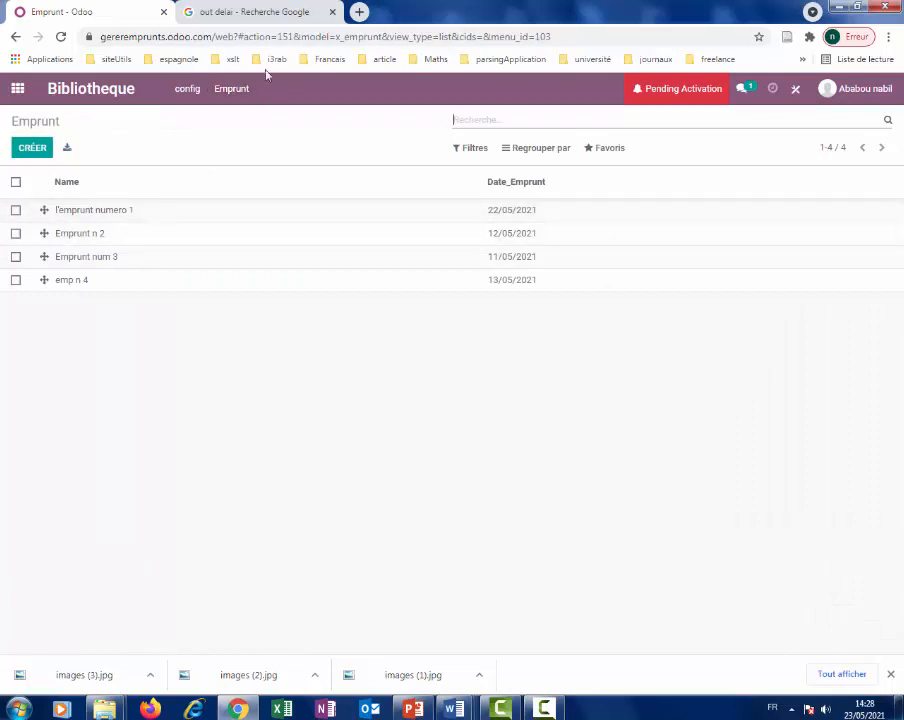
Start a new loan dated 12/05/2021 with a student borrowing Informatique de gestion.
click(41, 155)
click(296, 252)
click(267, 349)
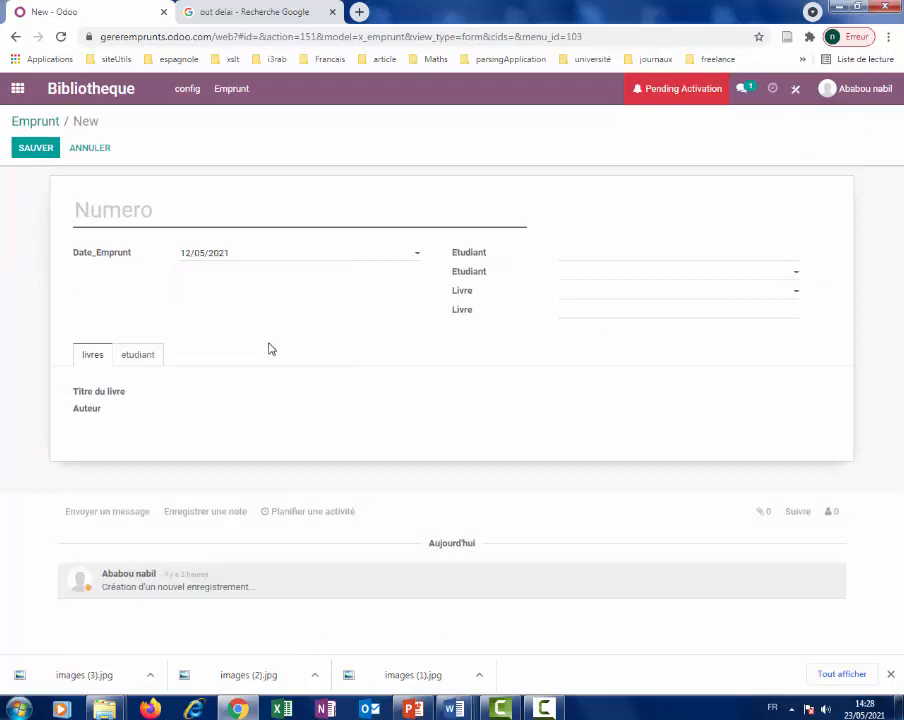
click(569, 272)
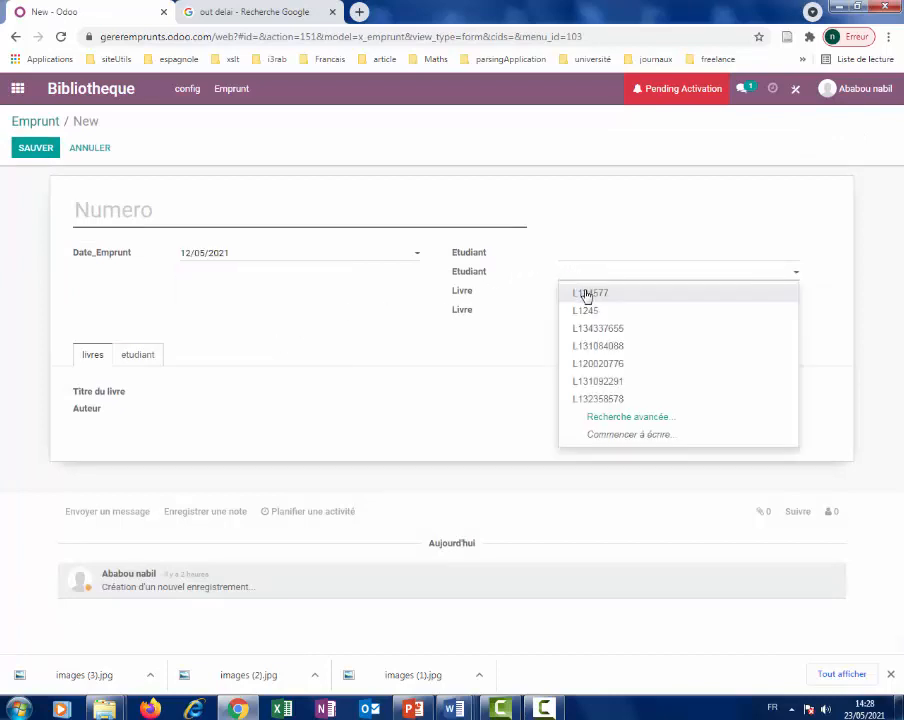
click(605, 365)
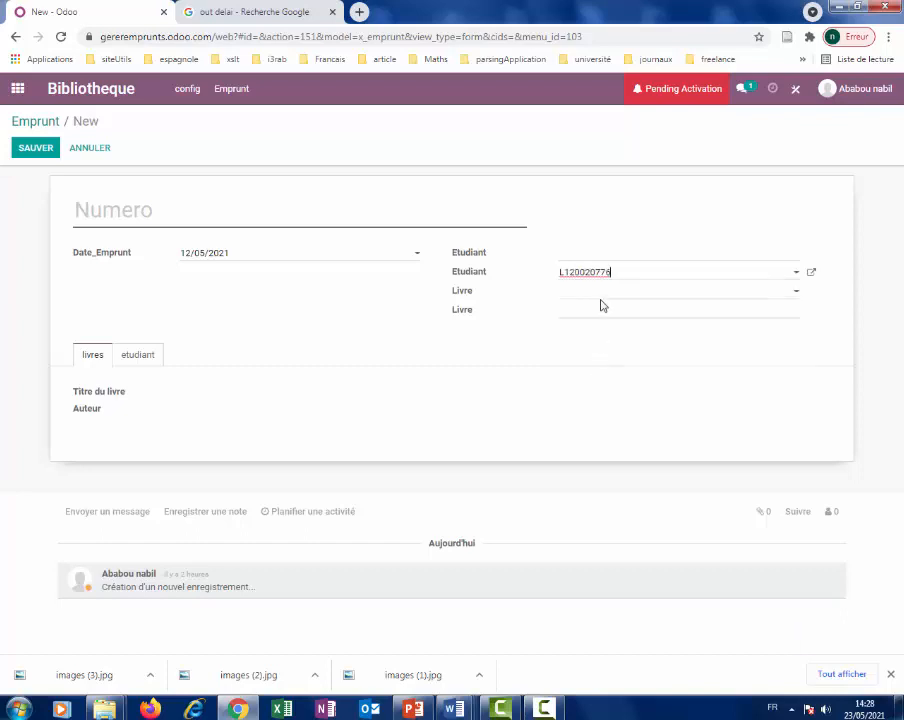
click(797, 294)
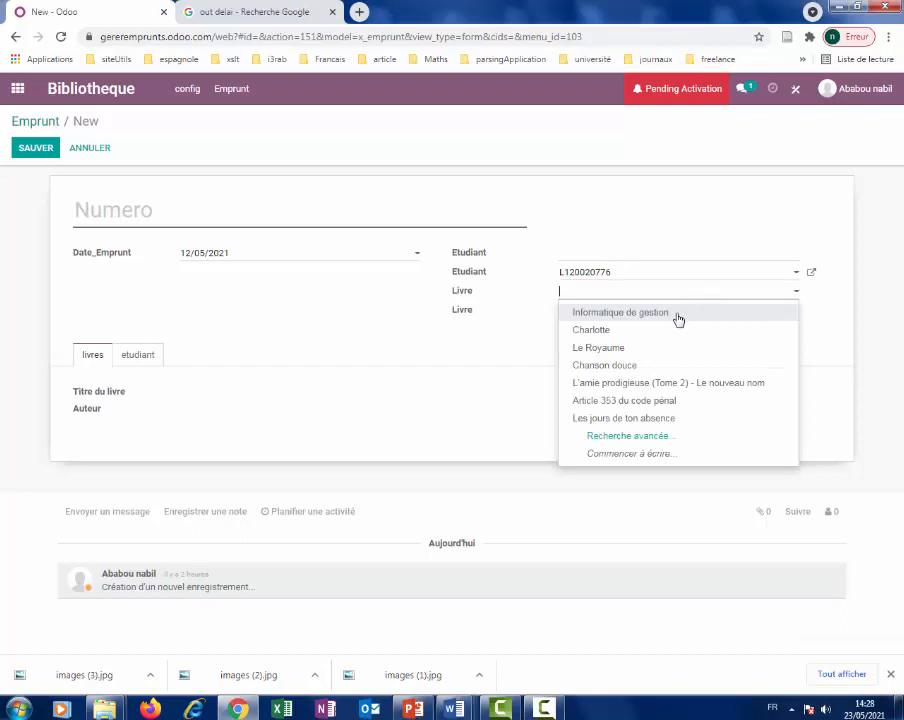
click(676, 313)
Clear the missing-name warning, name the loan 'emprun num 5', and save it.
click(43, 152)
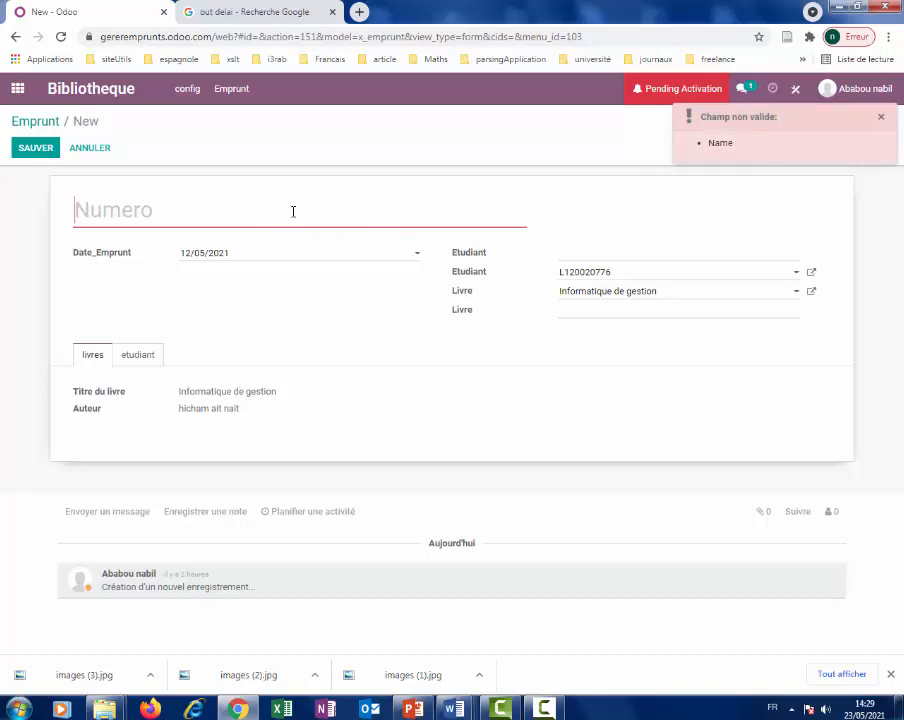
click(879, 117)
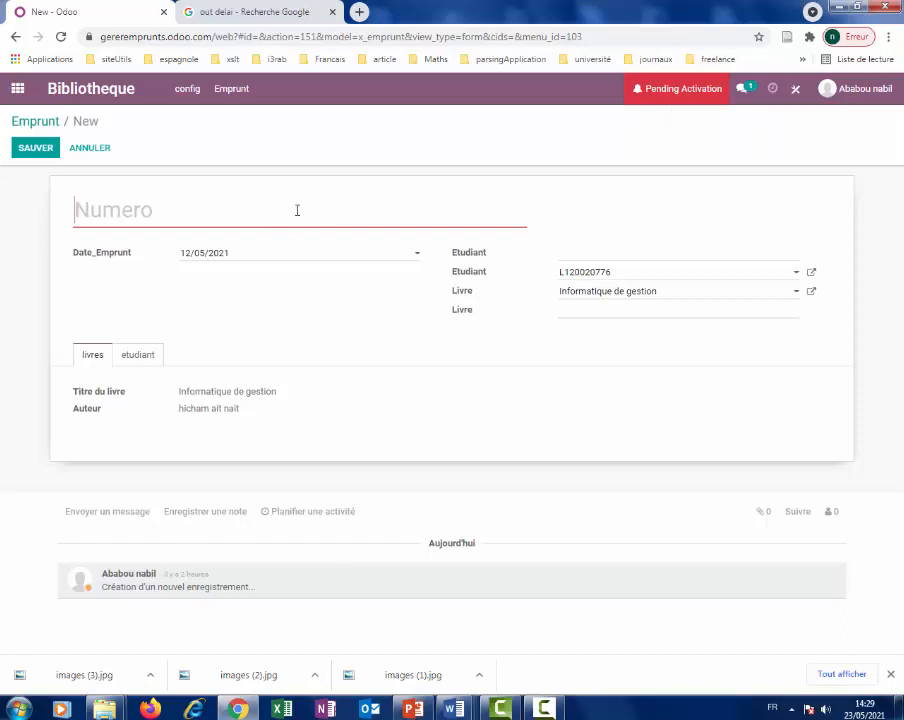
text(emprun )
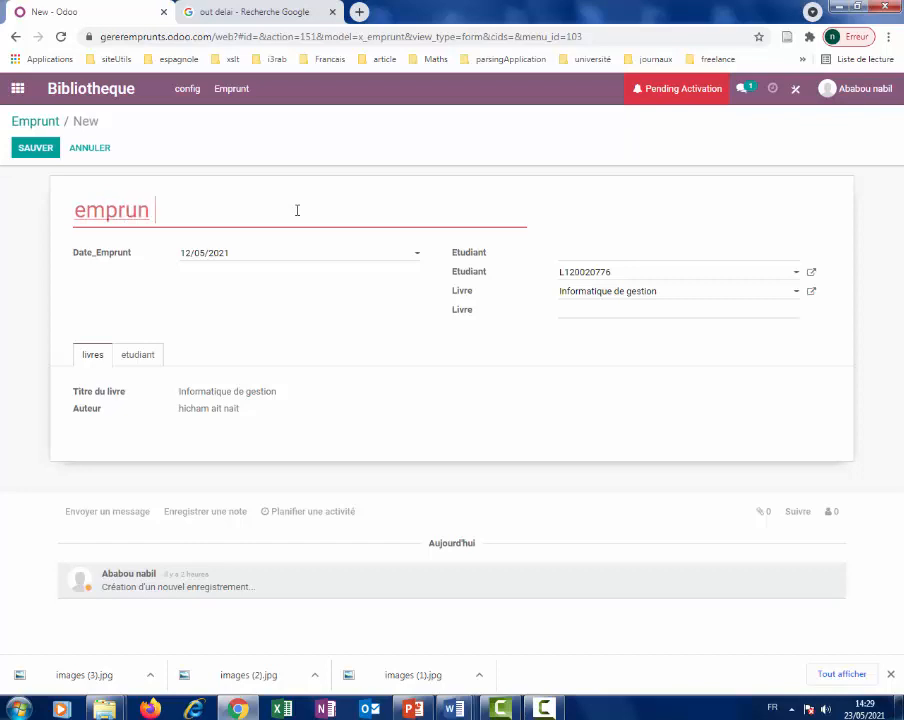
text(num 5)
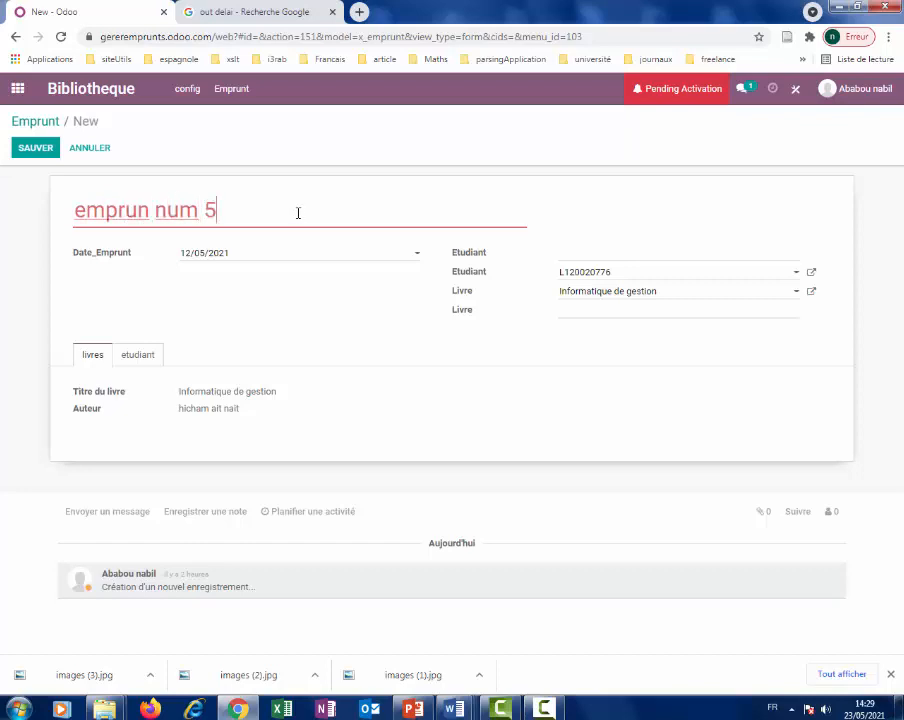
click(22, 152)
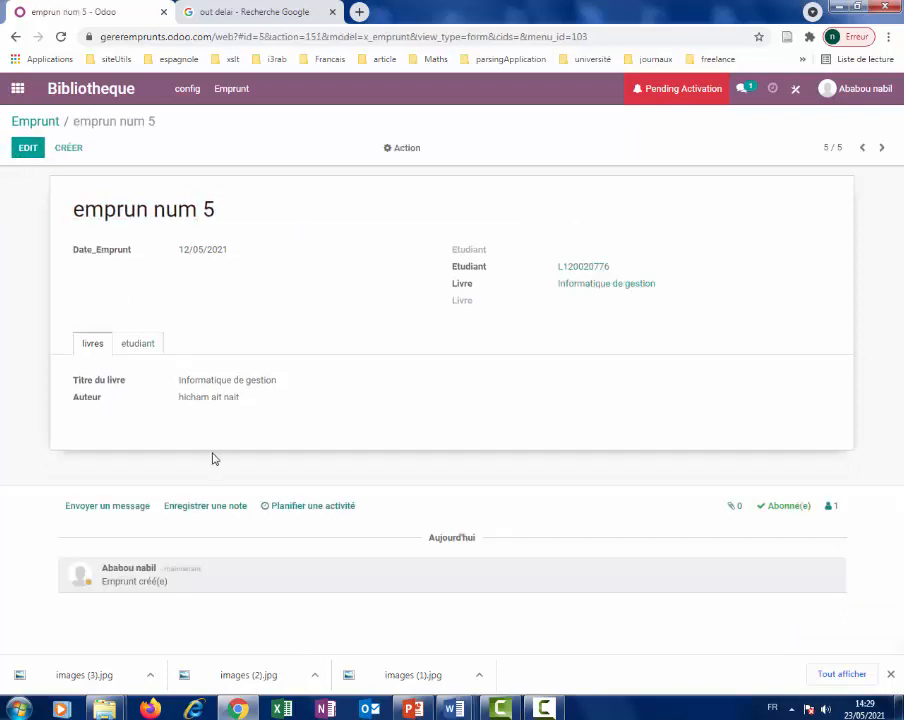
Create a loan named 'emprunt n 6', dated 11/05/2021, assigned to a student.
click(69, 150)
text(emprunt)
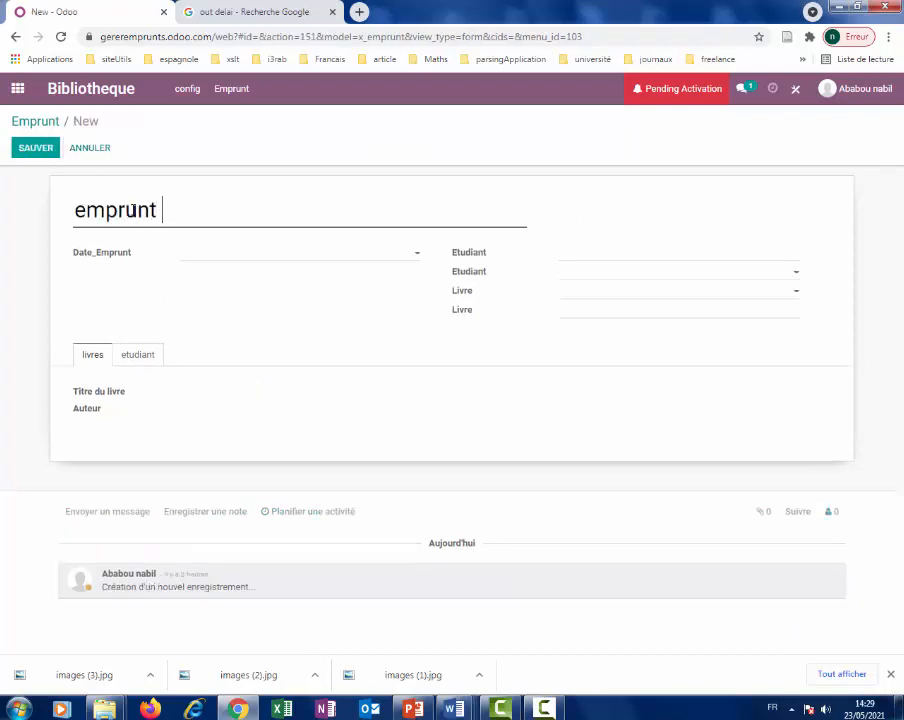
text( n 6)
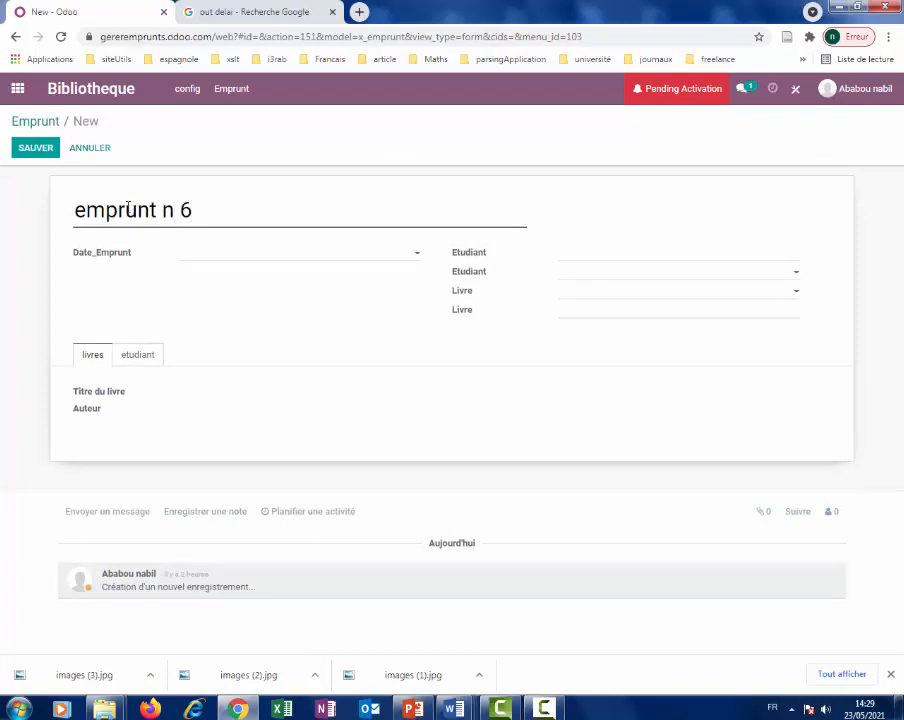
click(208, 253)
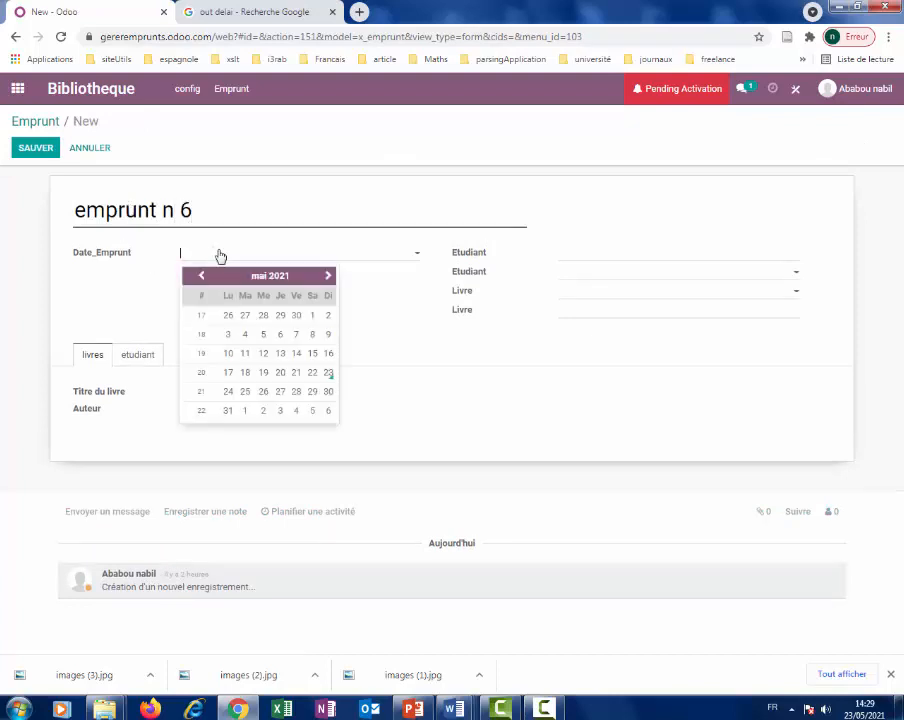
click(245, 353)
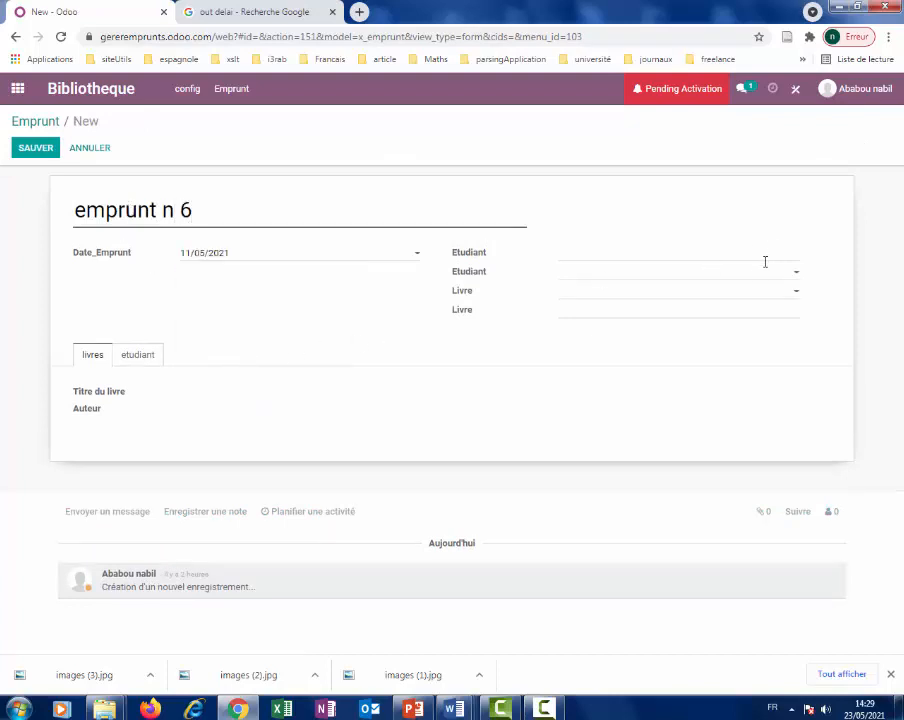
click(706, 273)
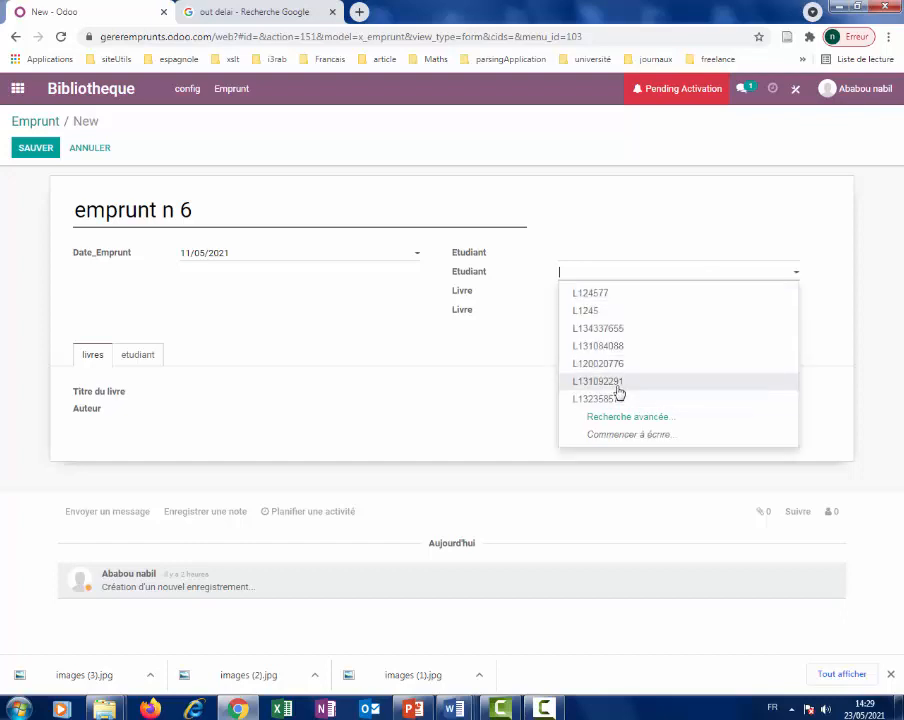
click(617, 383)
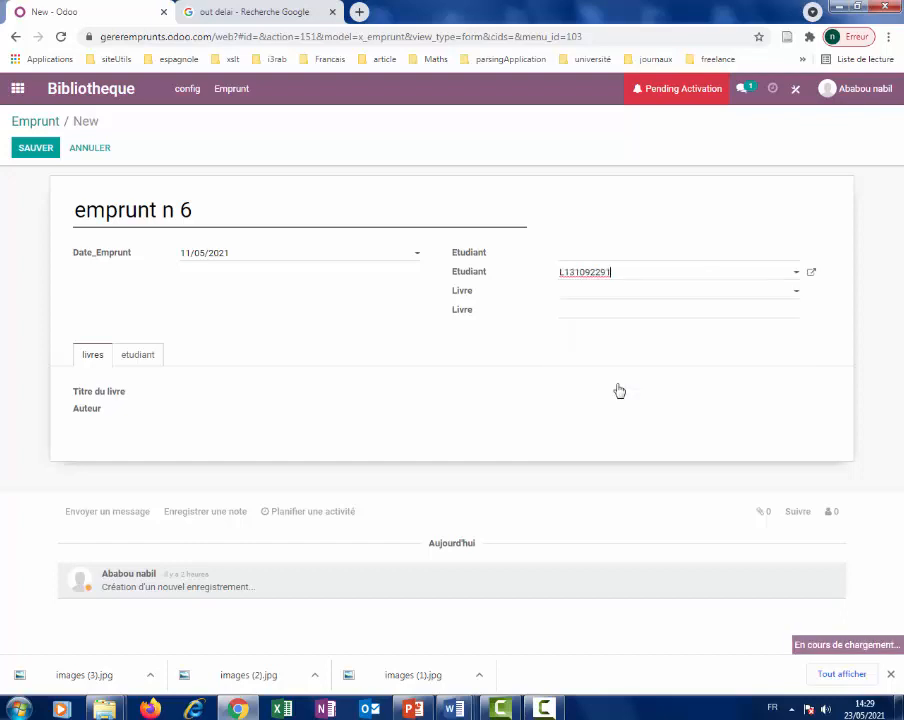
Set the book to Informatique de gestion, save the loan, and open the Etudiant list.
click(619, 295)
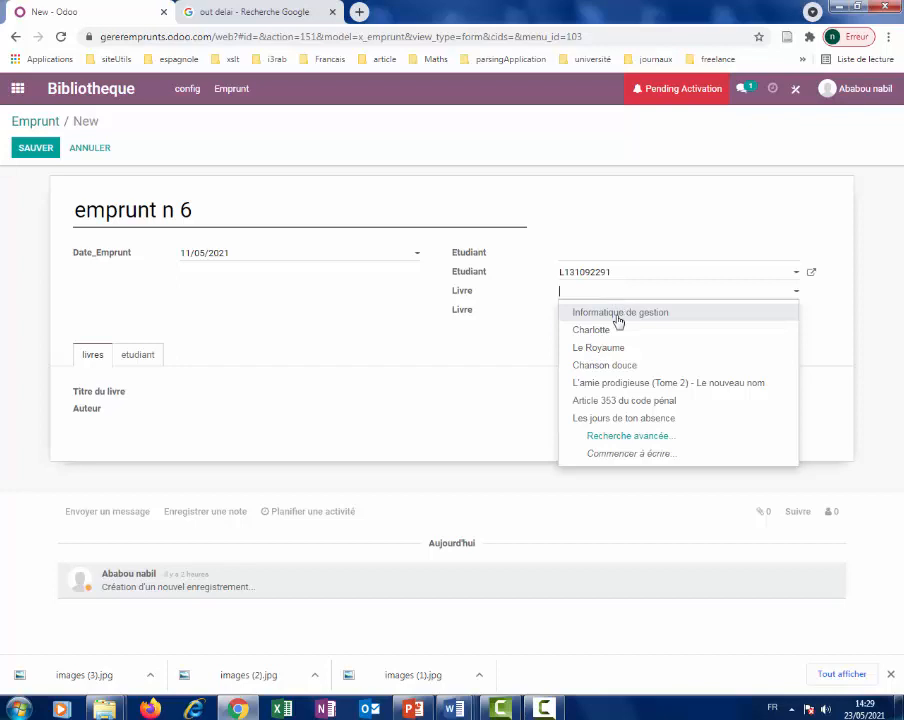
click(619, 313)
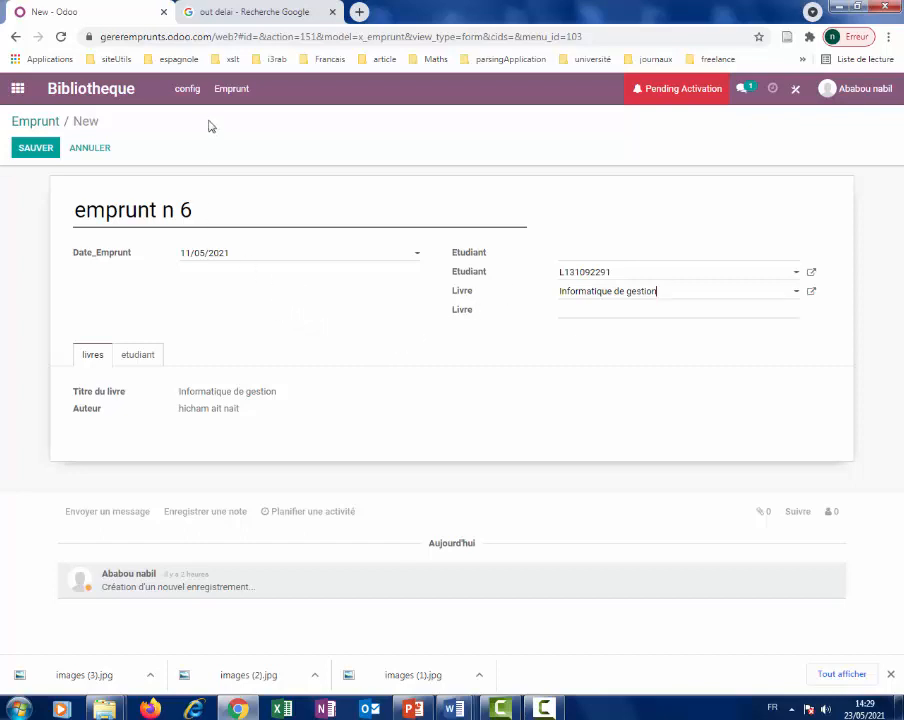
click(35, 149)
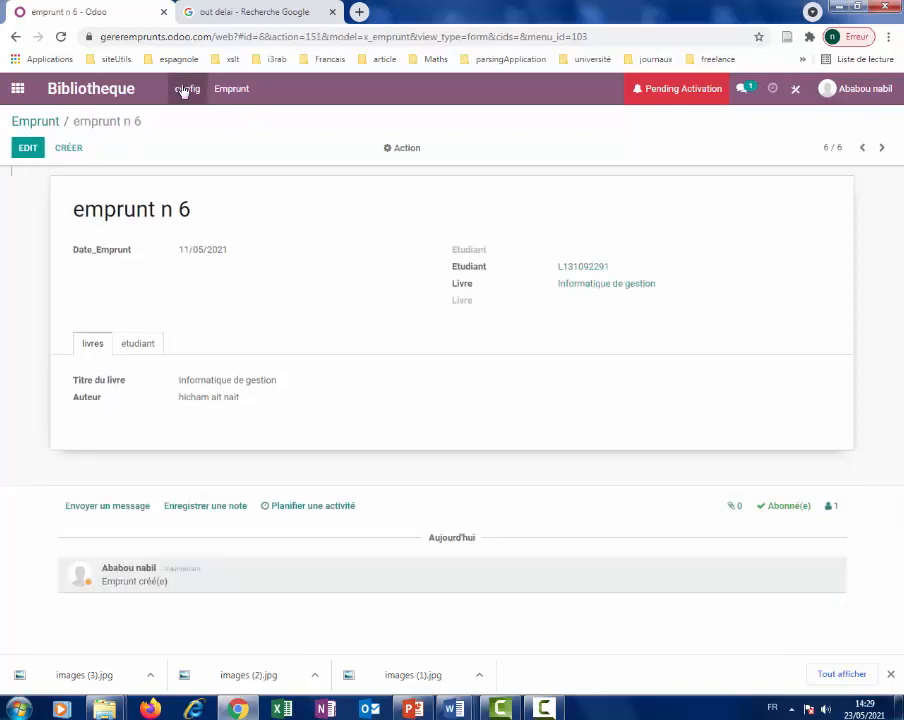
click(184, 91)
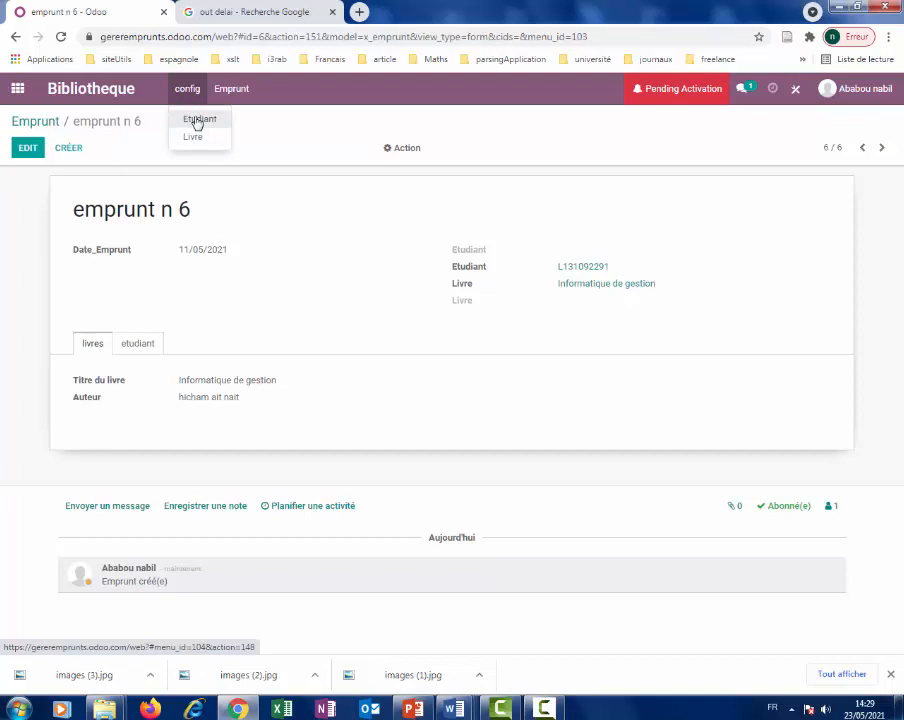
click(198, 121)
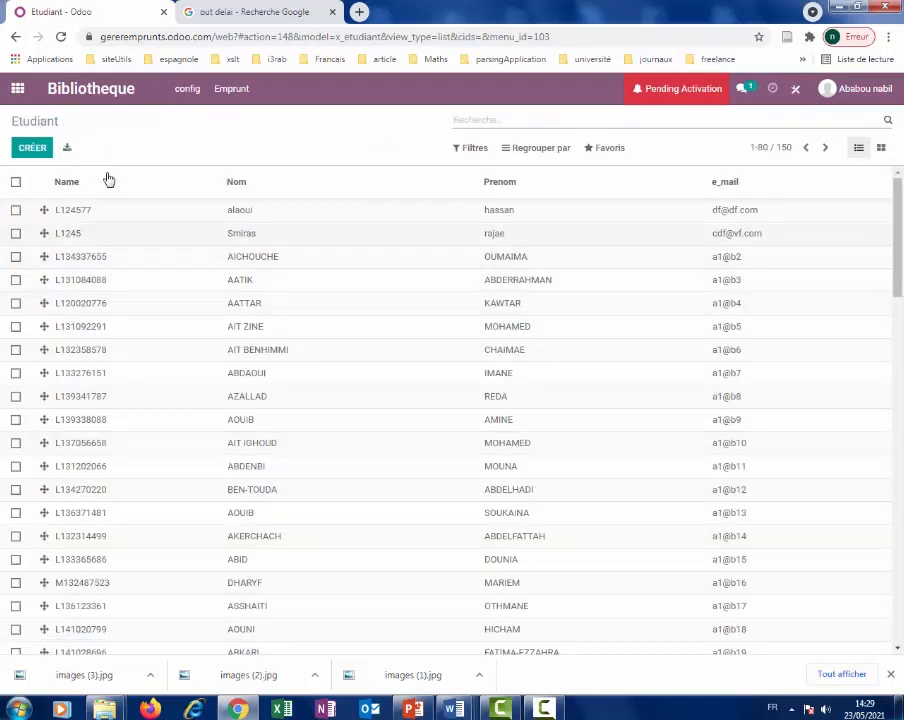
Open the Informatique de gestion book from config > Livre to see its three loans.
click(184, 92)
click(192, 136)
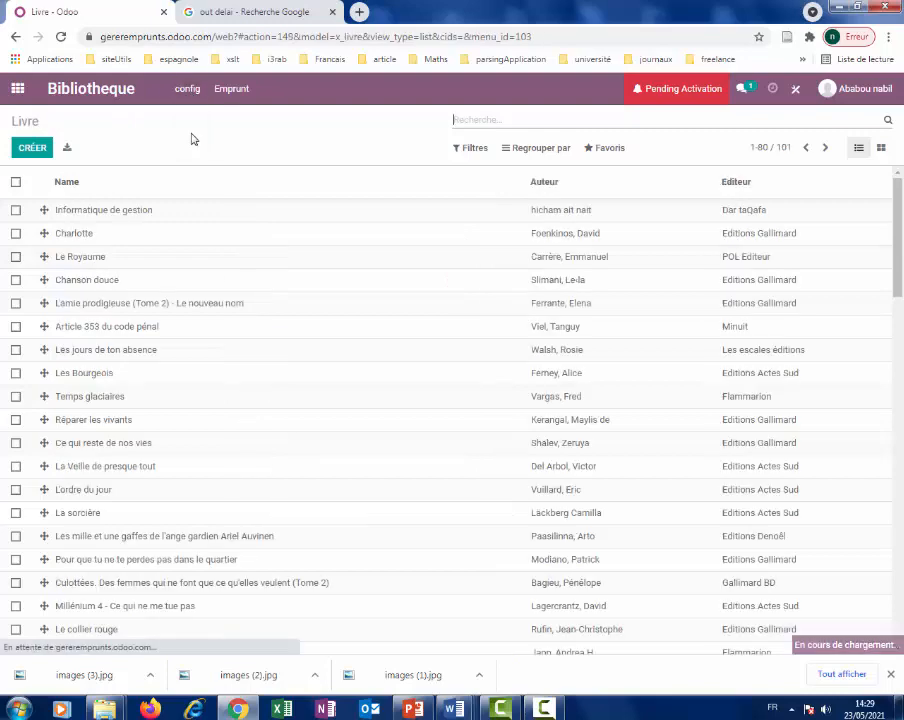
click(120, 212)
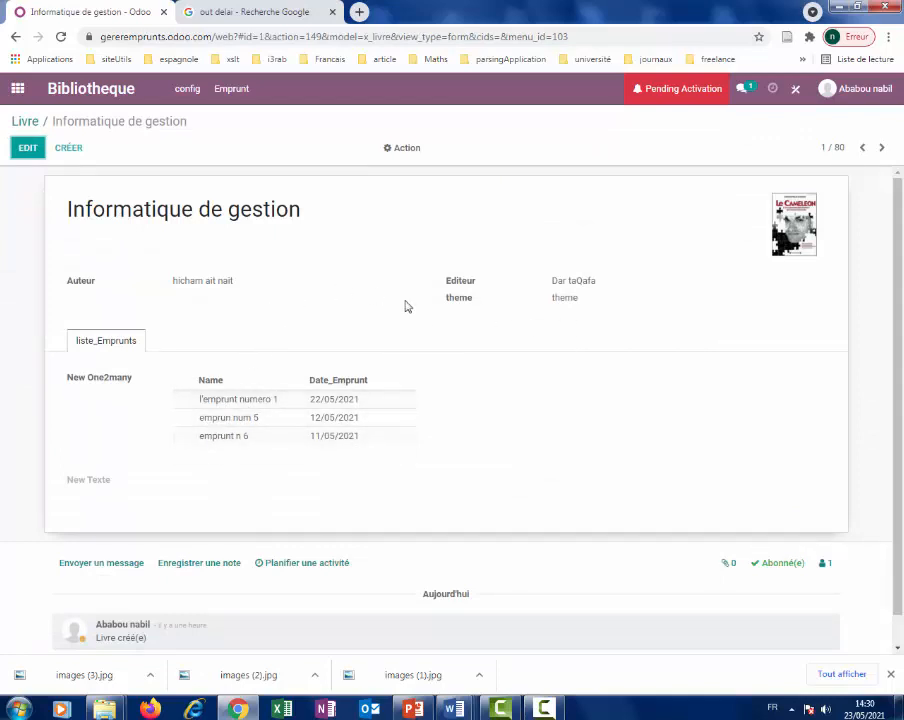
click(248, 404)
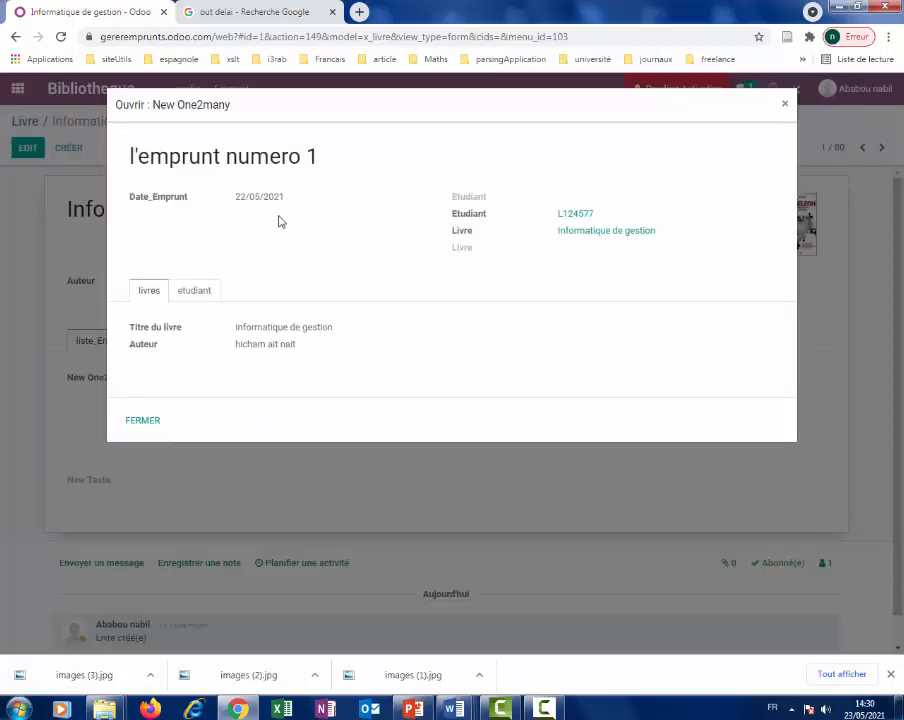
click(195, 293)
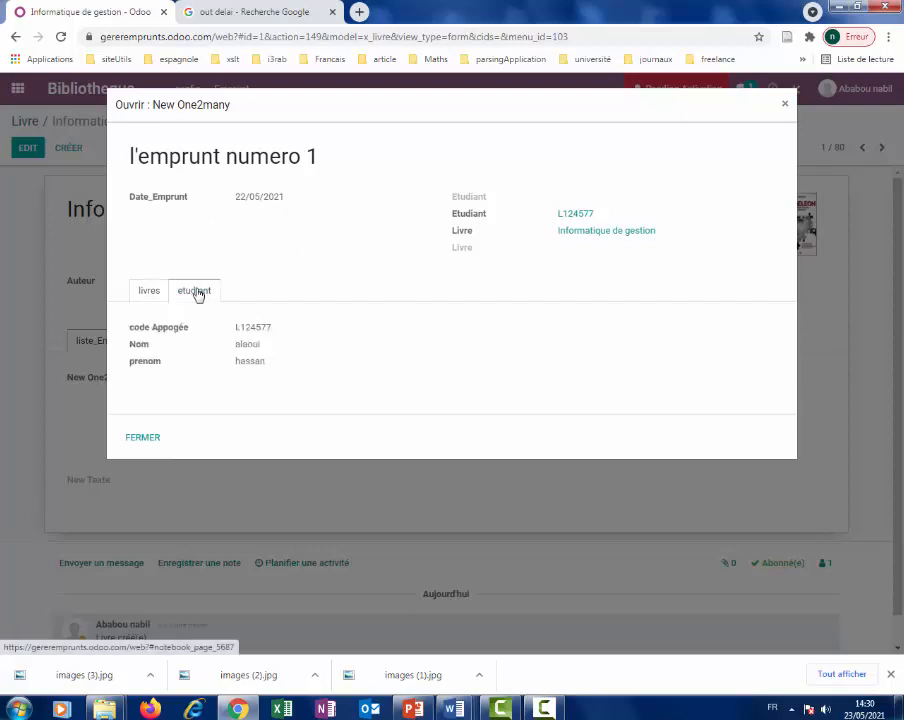
click(149, 295)
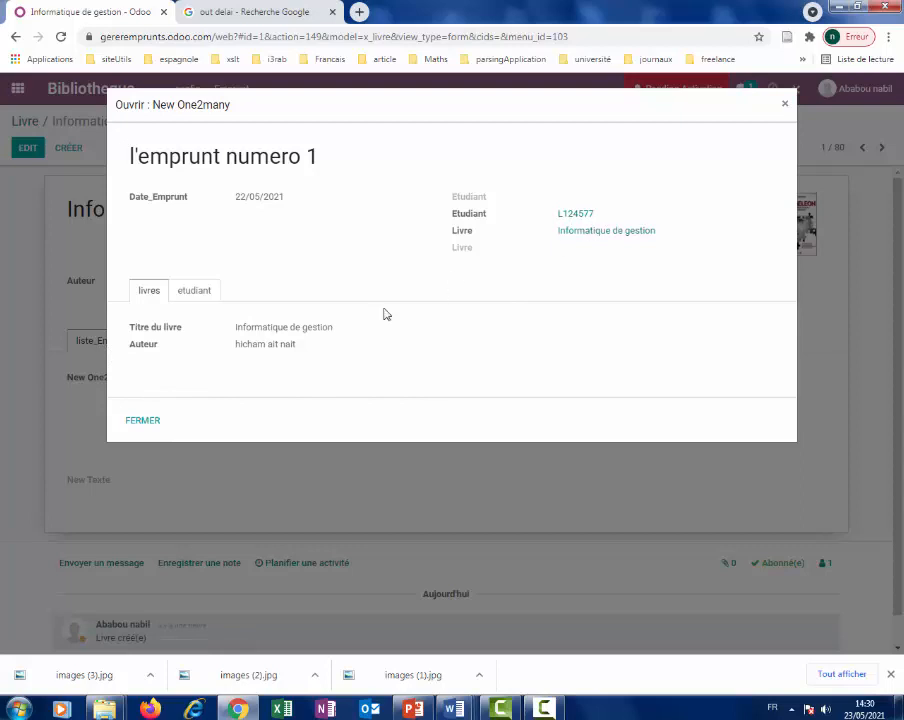
click(195, 296)
click(149, 296)
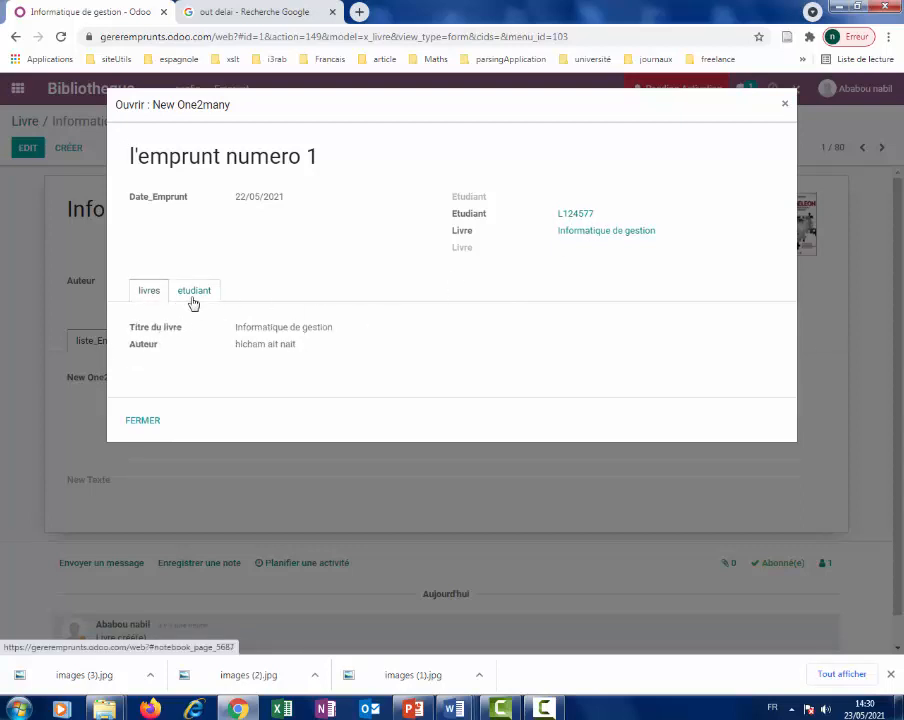
click(588, 234)
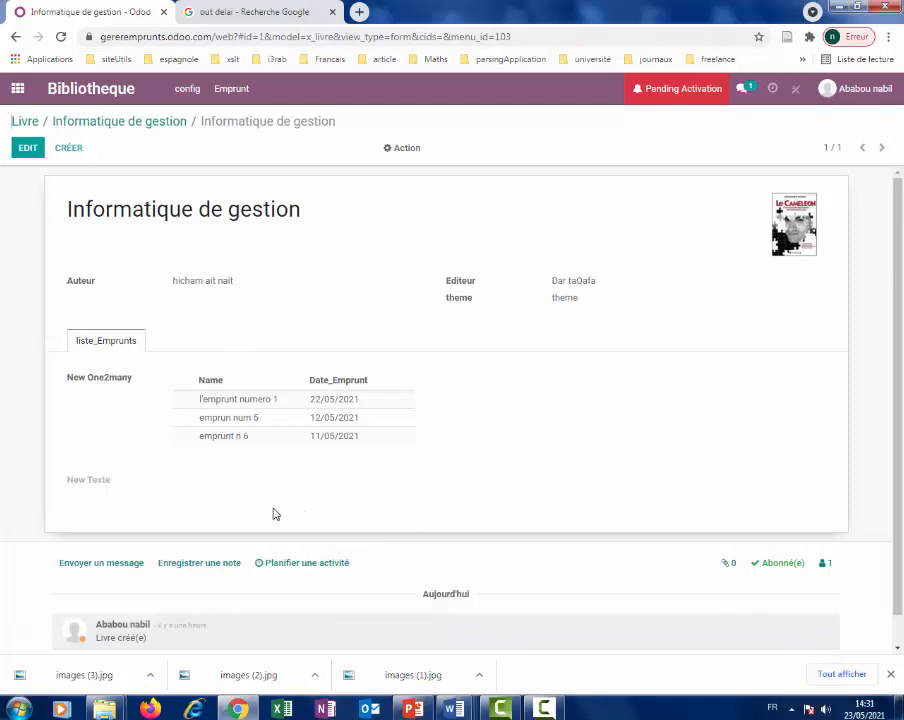
Open Informatique de gestion via config > Livre, showing loans dated 22/05, 12/05 and 11/05/2021.
click(197, 91)
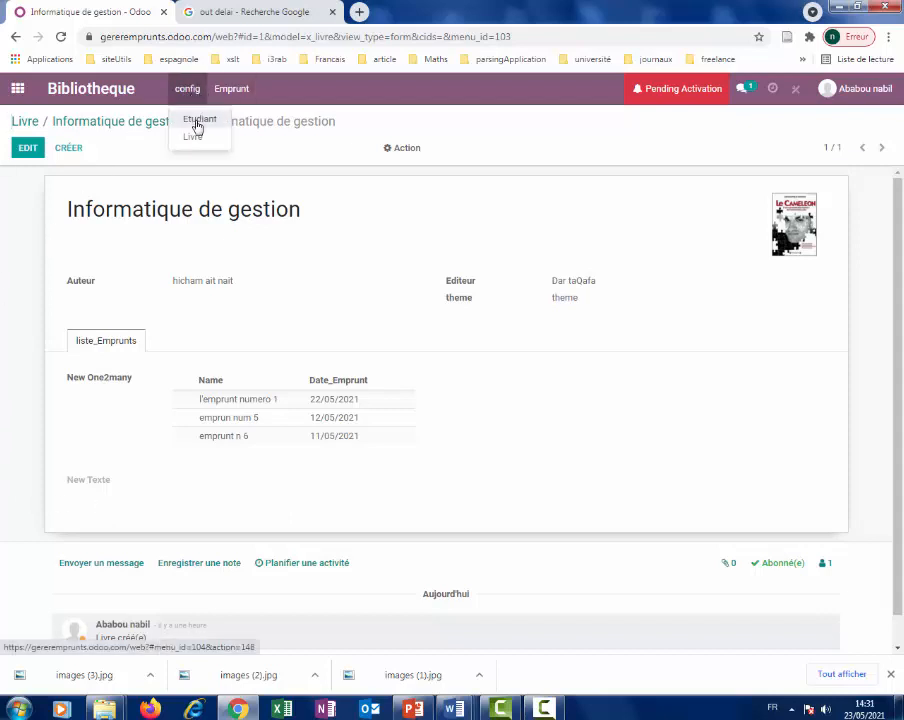
click(197, 123)
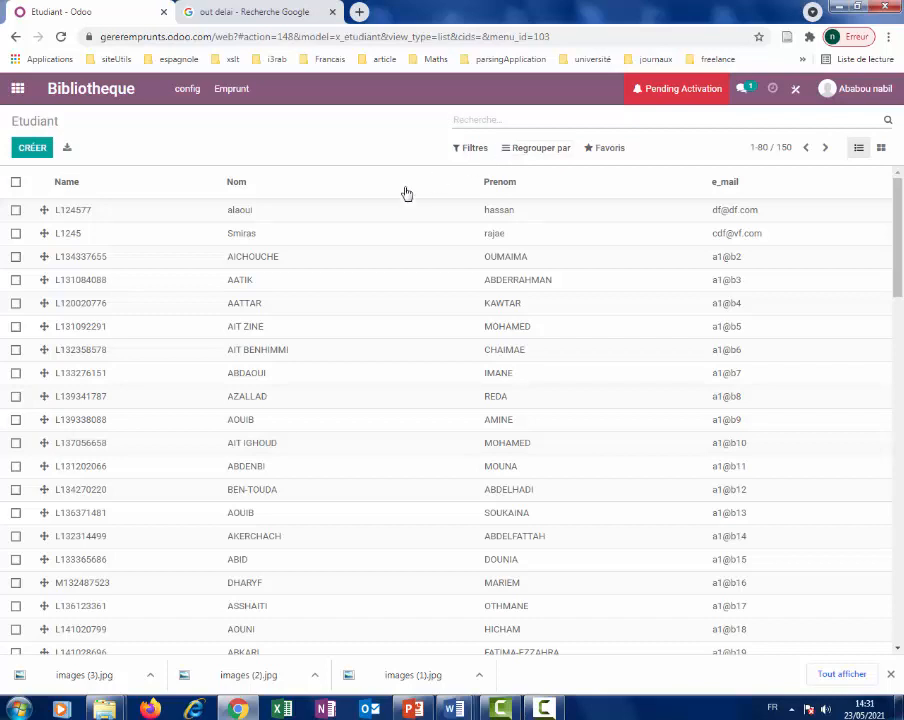
click(190, 88)
click(188, 139)
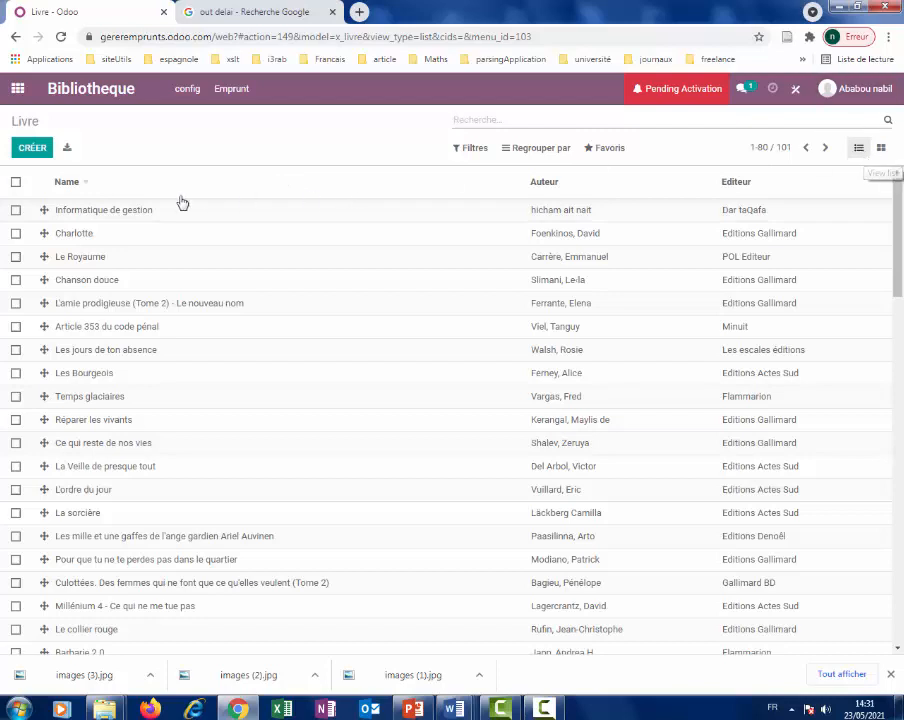
click(126, 212)
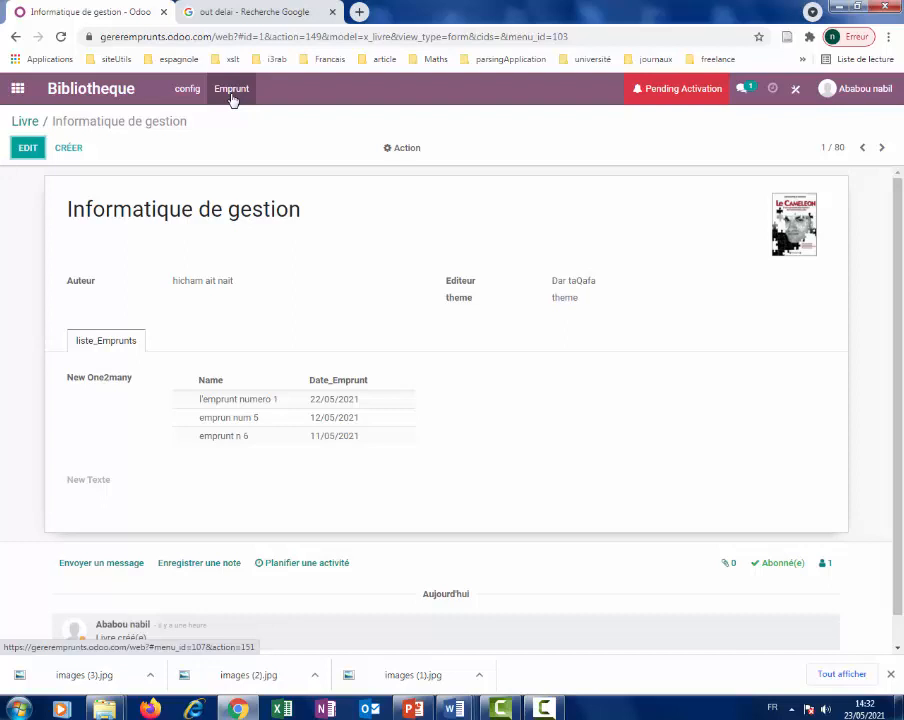
Open the loan l'emprunt numero 1 from the Emprunt list.
click(231, 92)
click(187, 90)
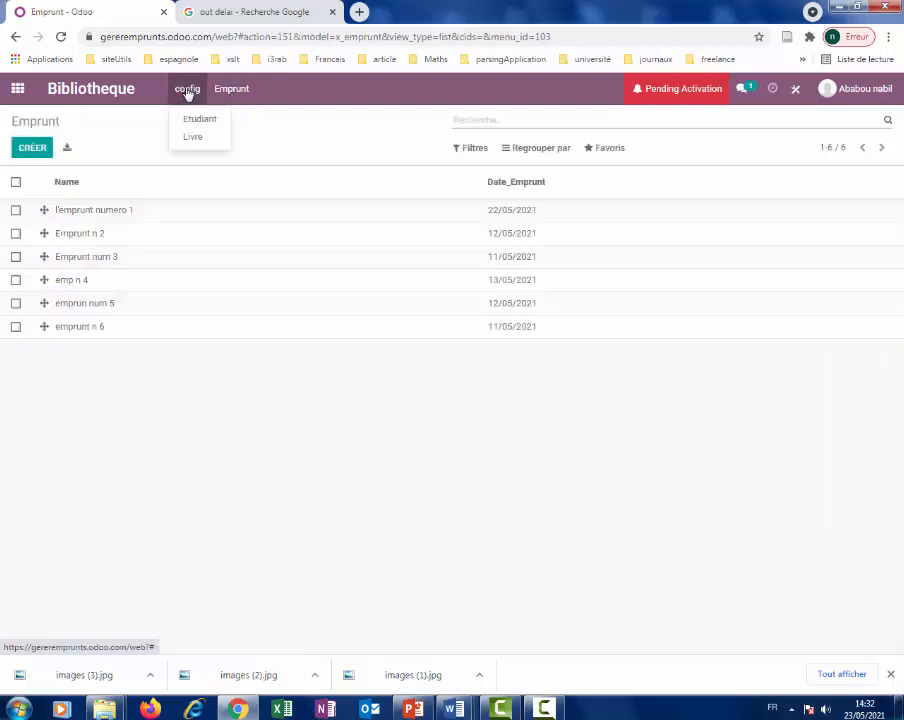
click(228, 92)
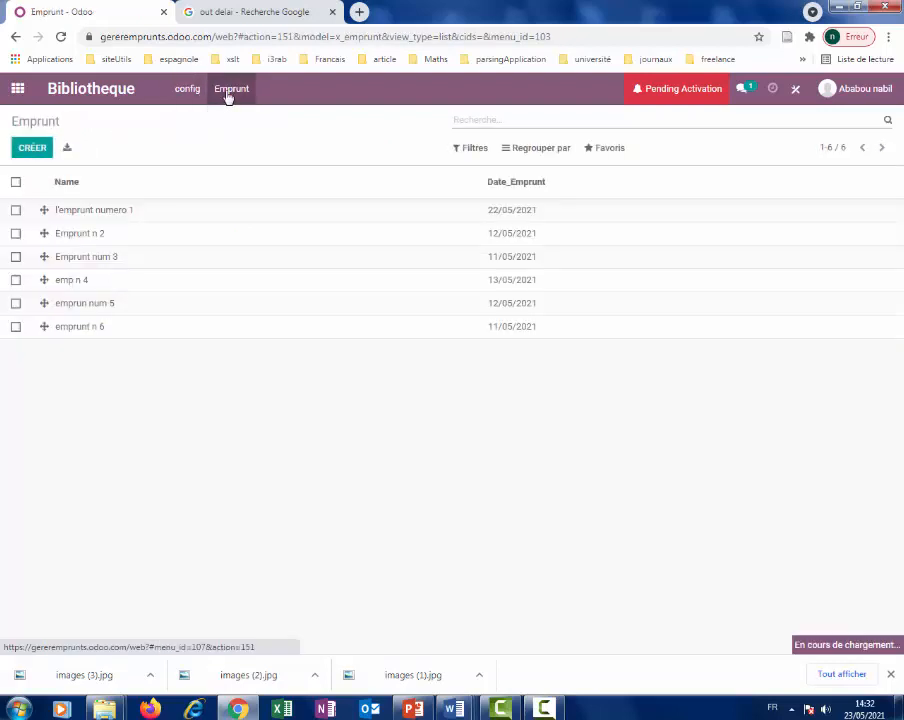
click(100, 213)
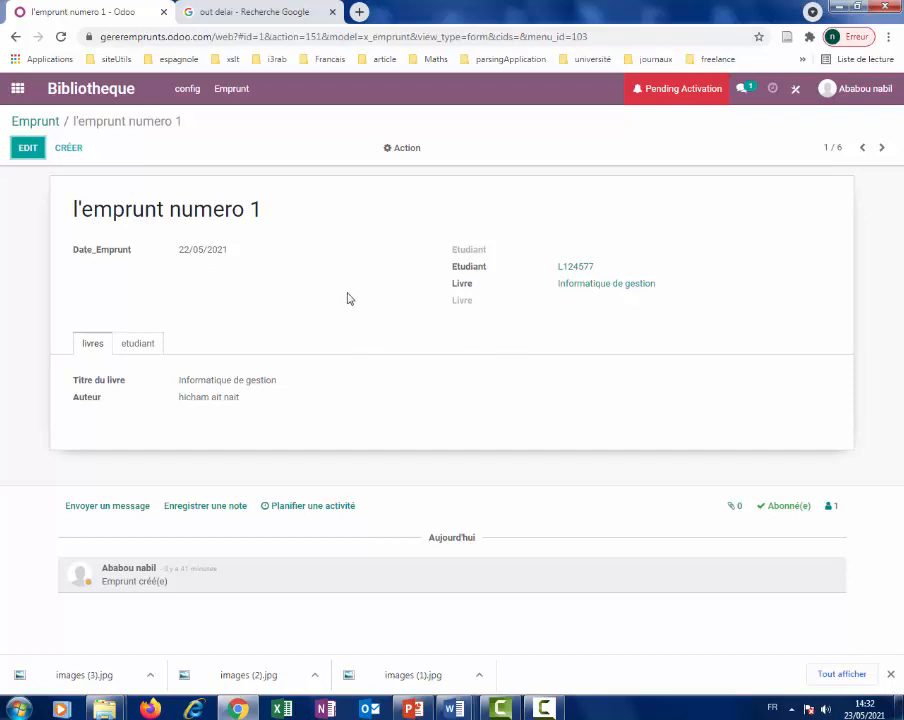
Start a new loan named 'emprun n 7' dated 06/05/2021.
click(72, 153)
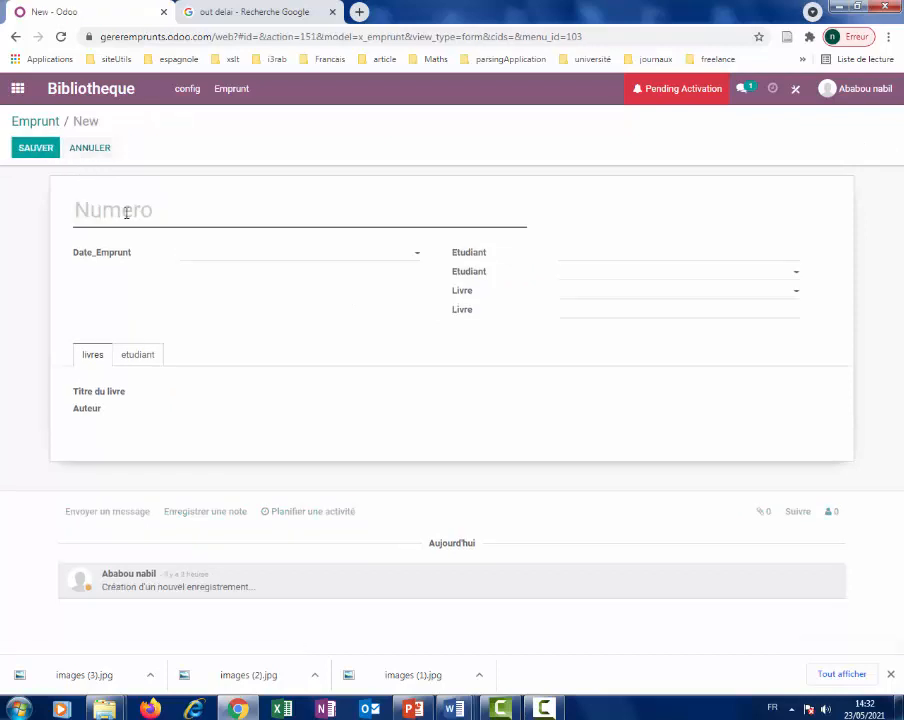
text(em)
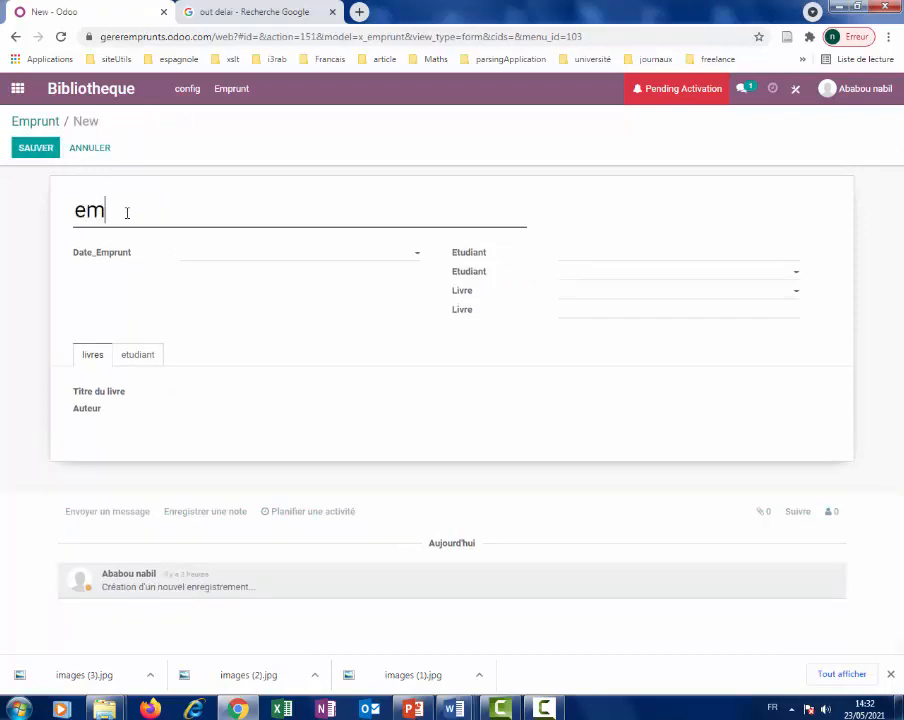
text(prun n 7)
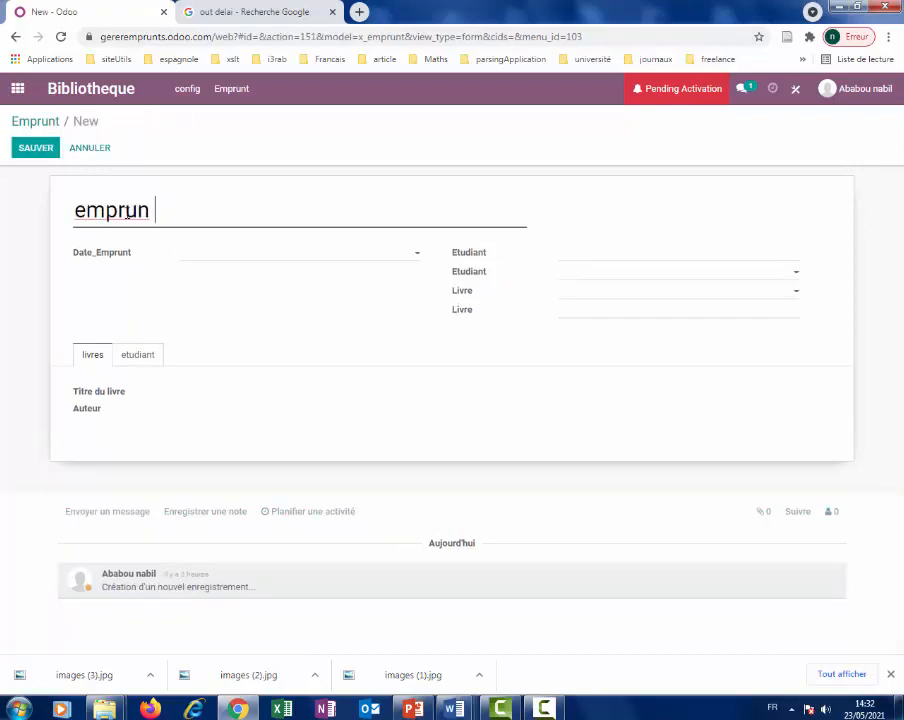
click(216, 254)
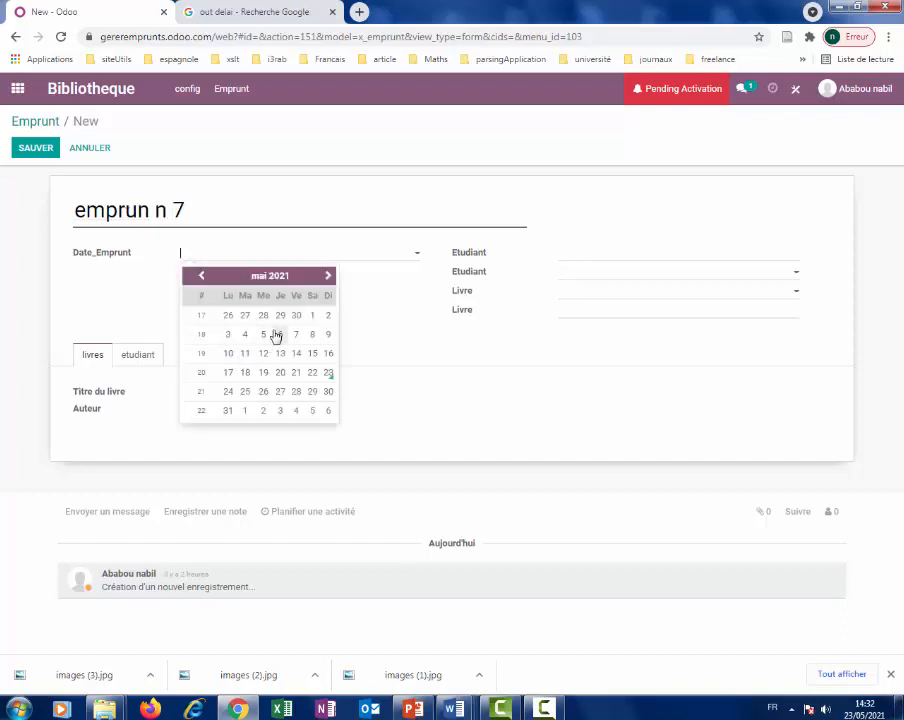
click(280, 335)
Pick the student found by searching '333' and the book Les jours de ton absence.
click(791, 277)
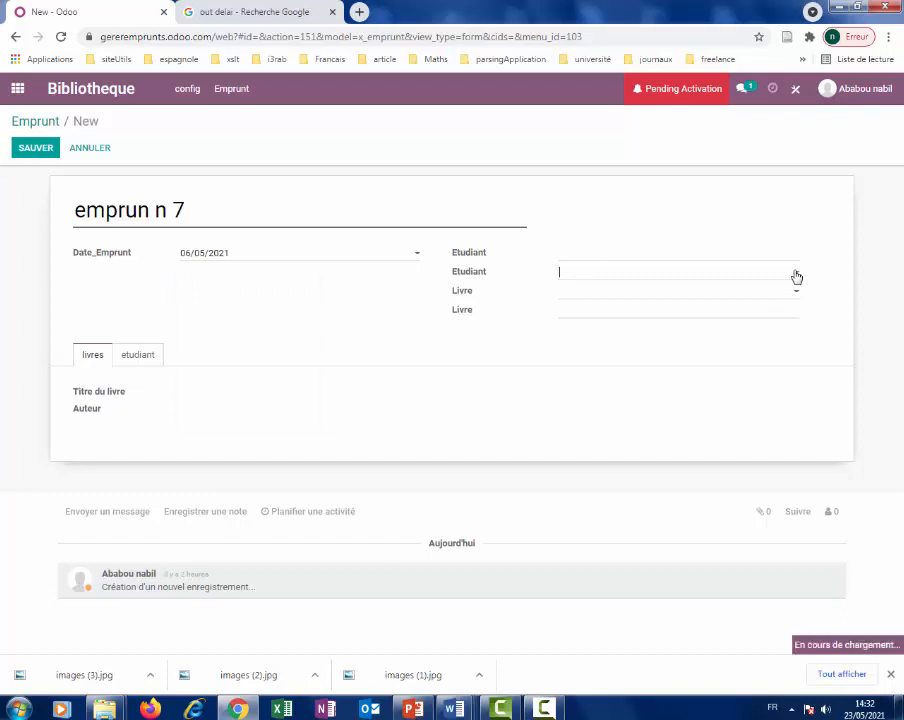
click(673, 268)
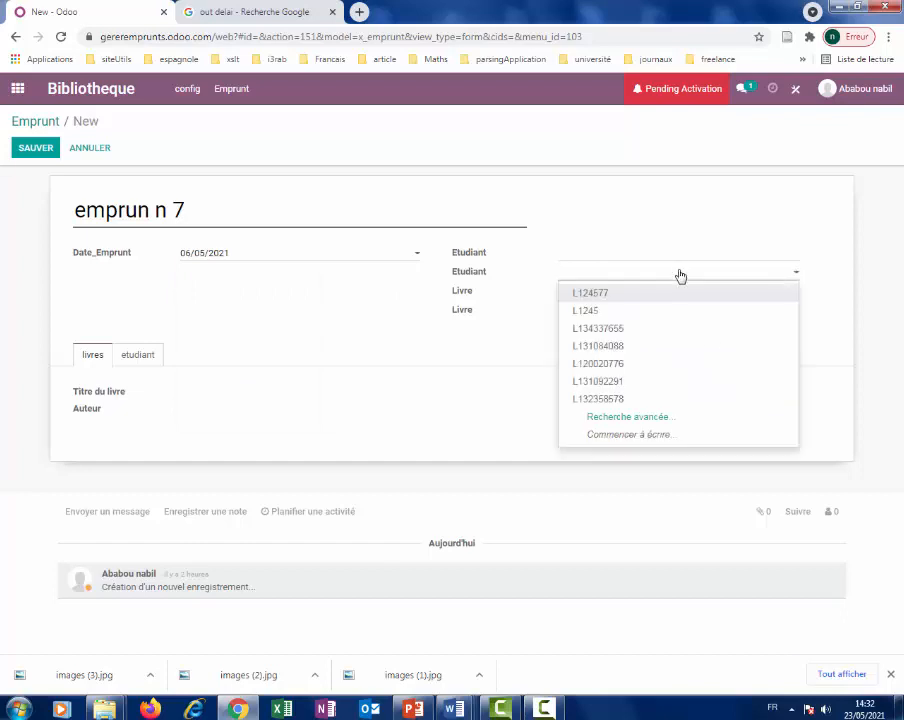
text(33)
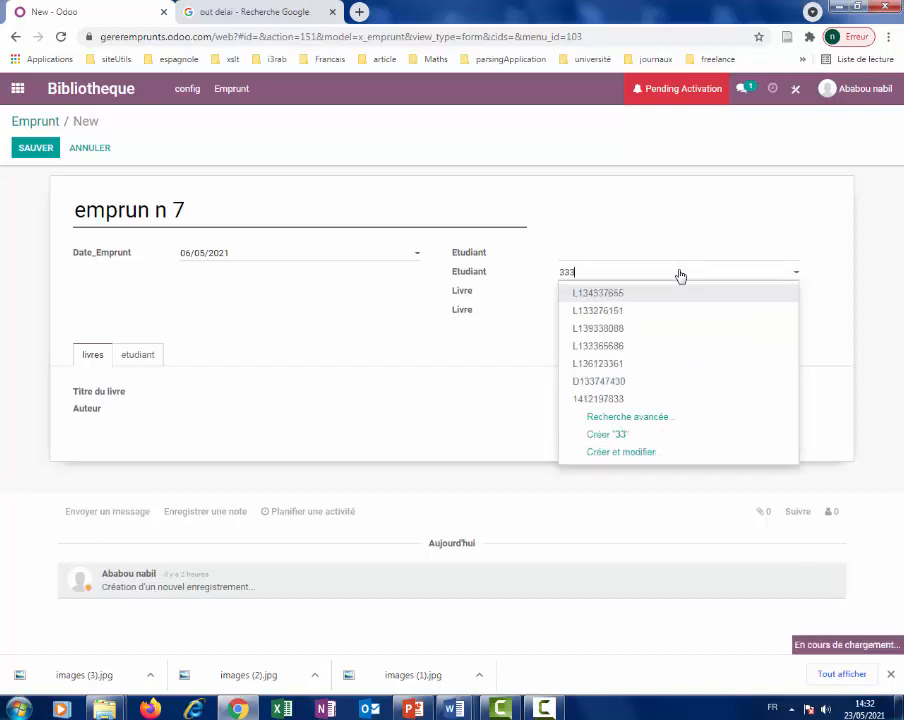
text(33)
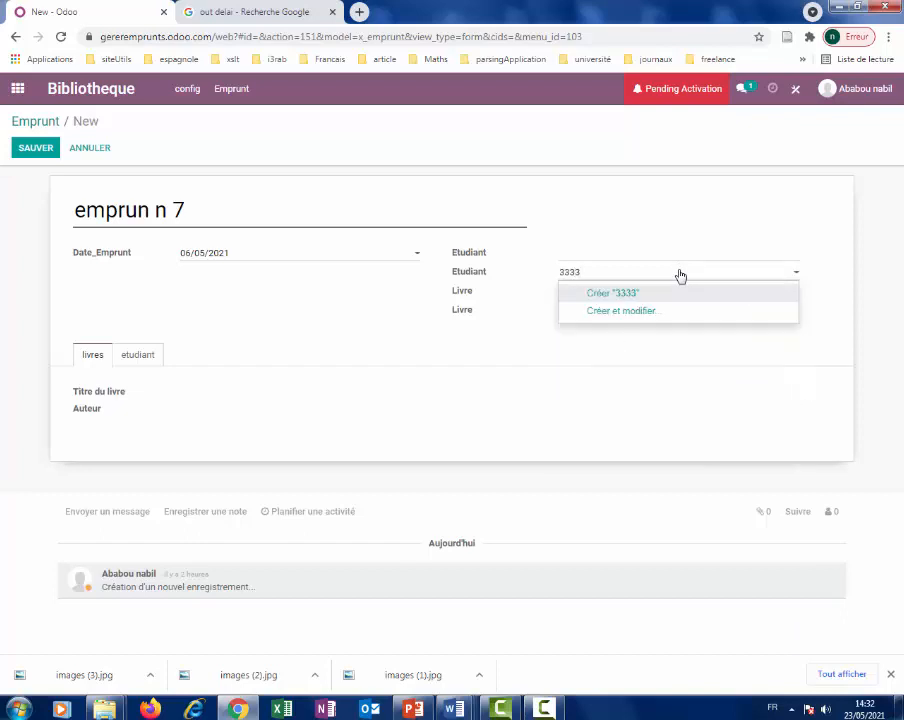
key(BackSpace)
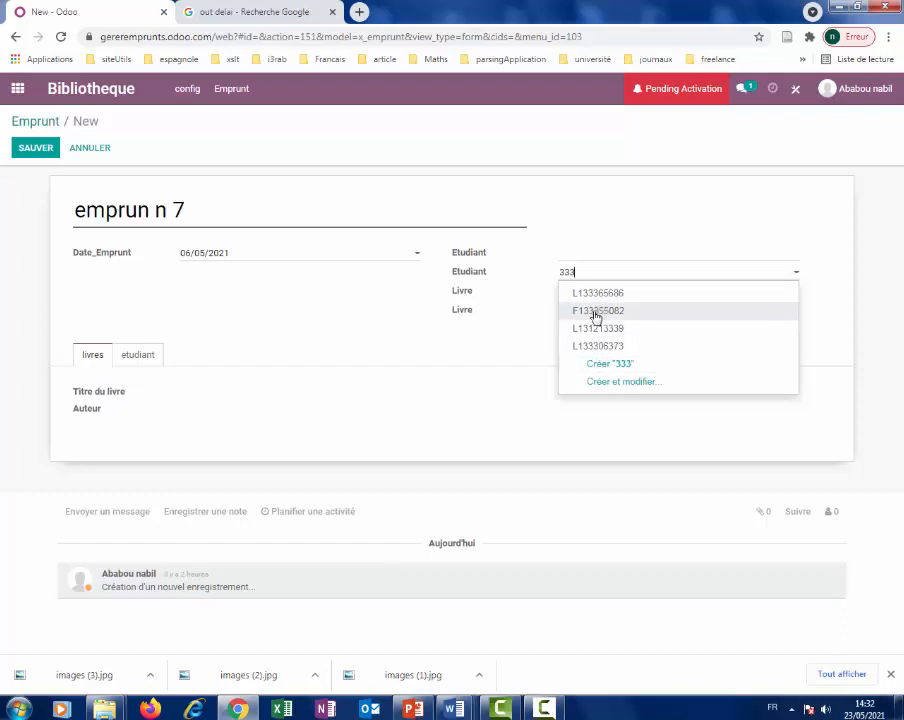
click(604, 346)
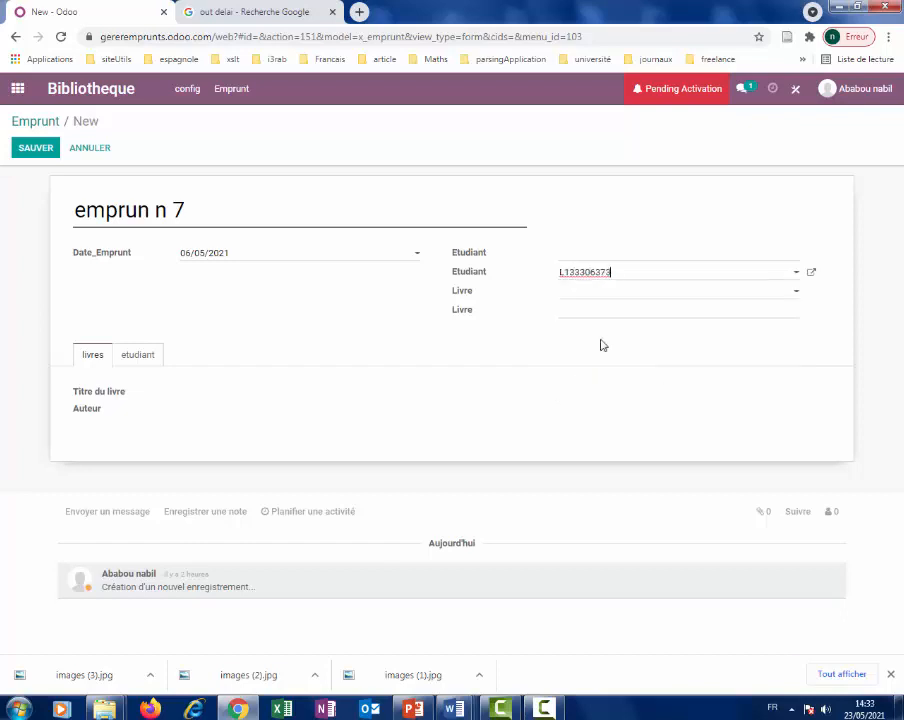
click(576, 294)
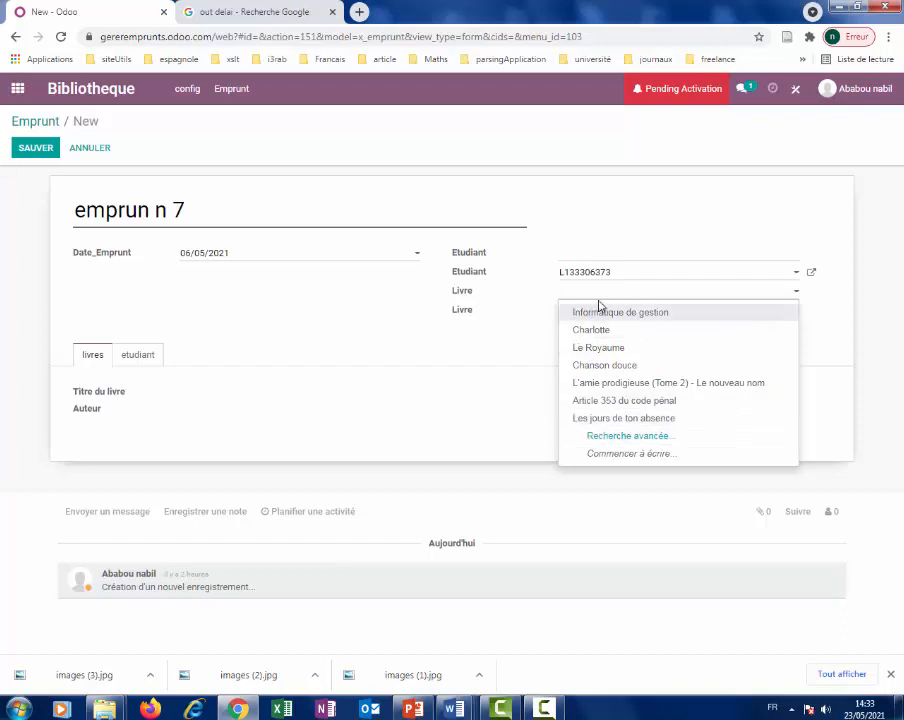
text(a)
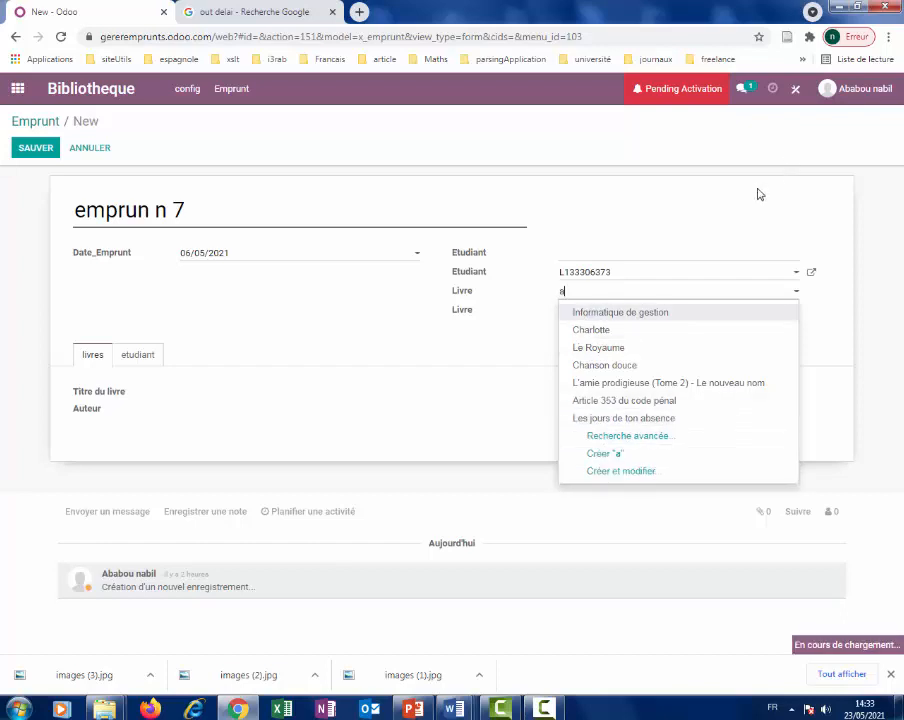
text(bs)
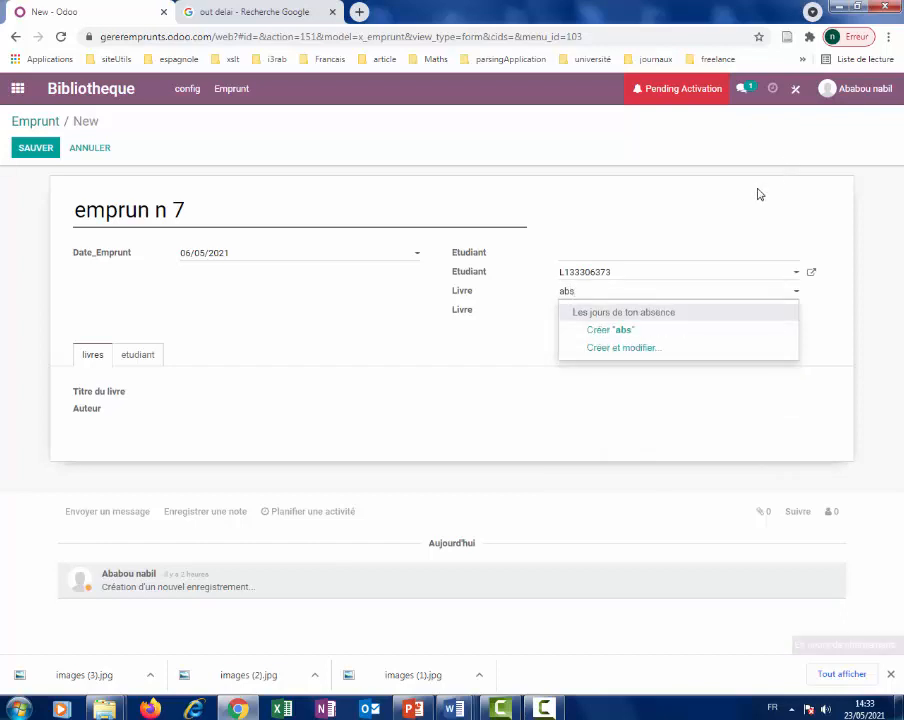
click(668, 320)
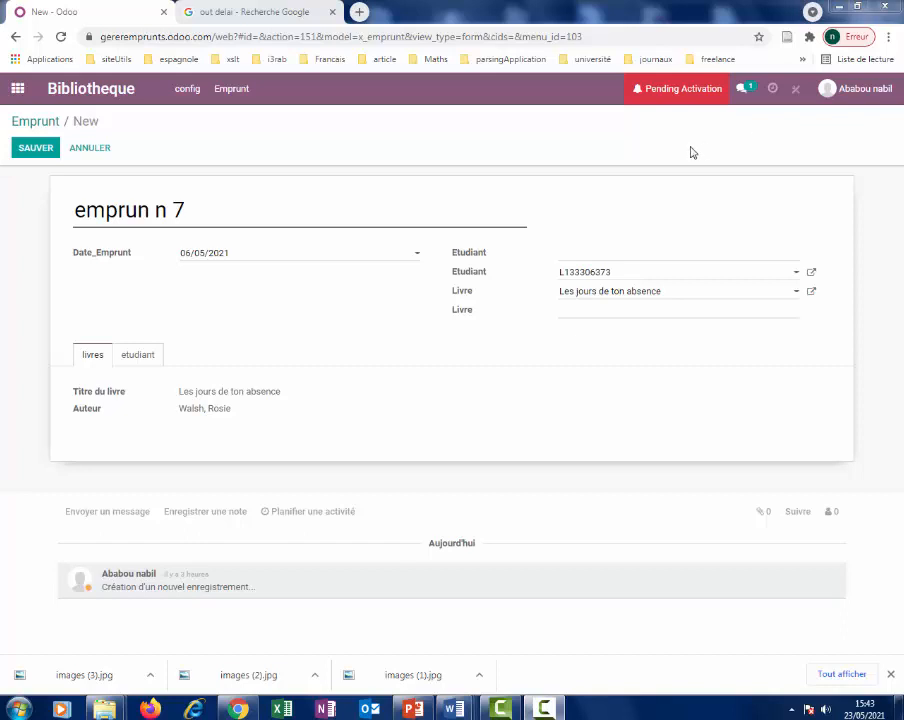
Delete the domain from the Odoo tab's address bar.
click(212, 40)
click(212, 38)
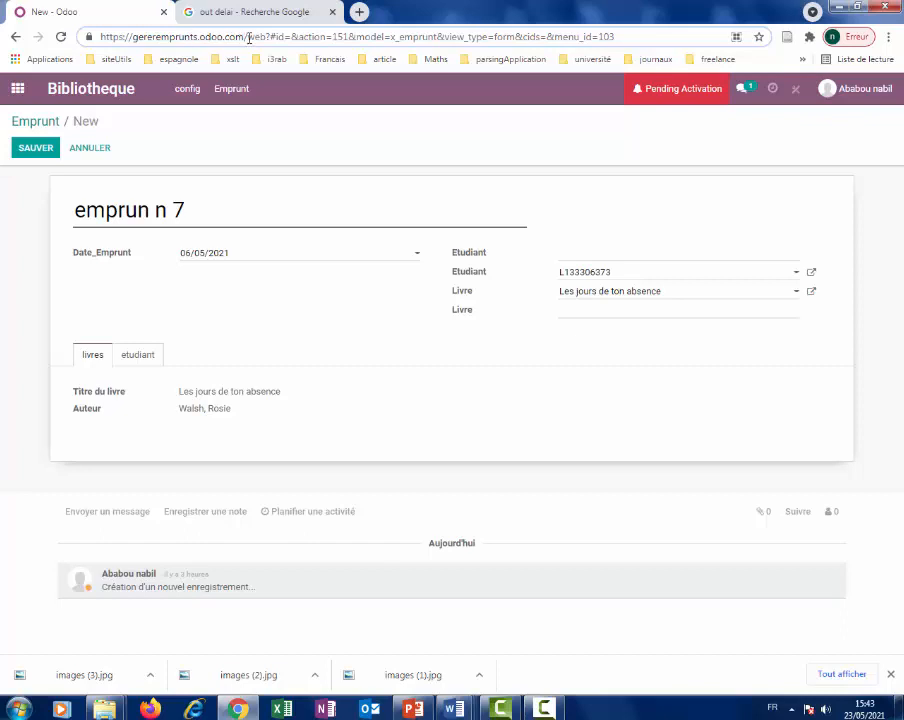
drag(243, 37, 88, 36)
key(ctrl+c)
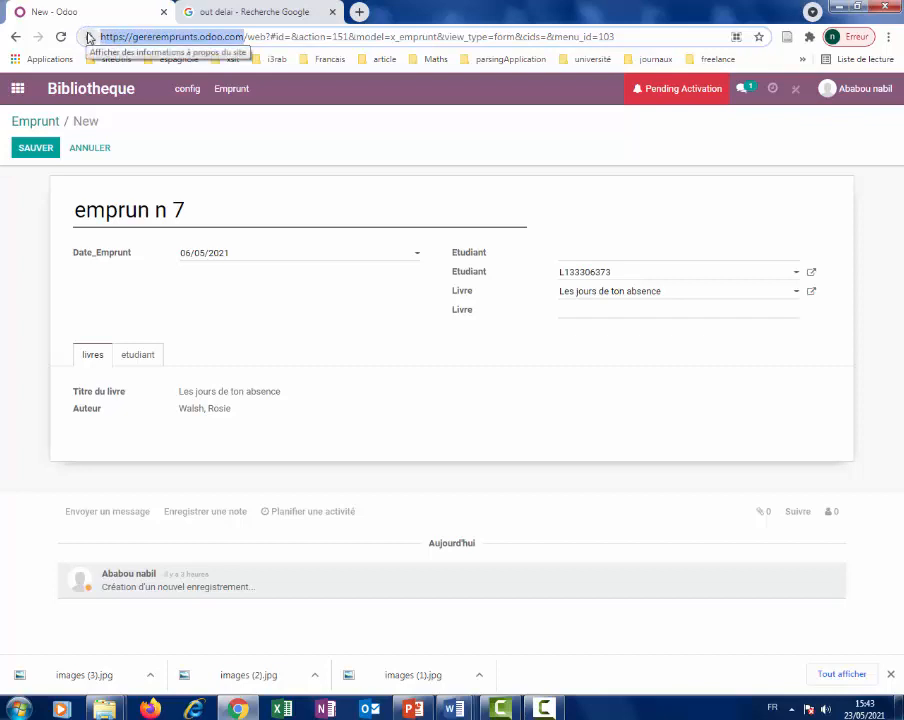
key(BackSpace)
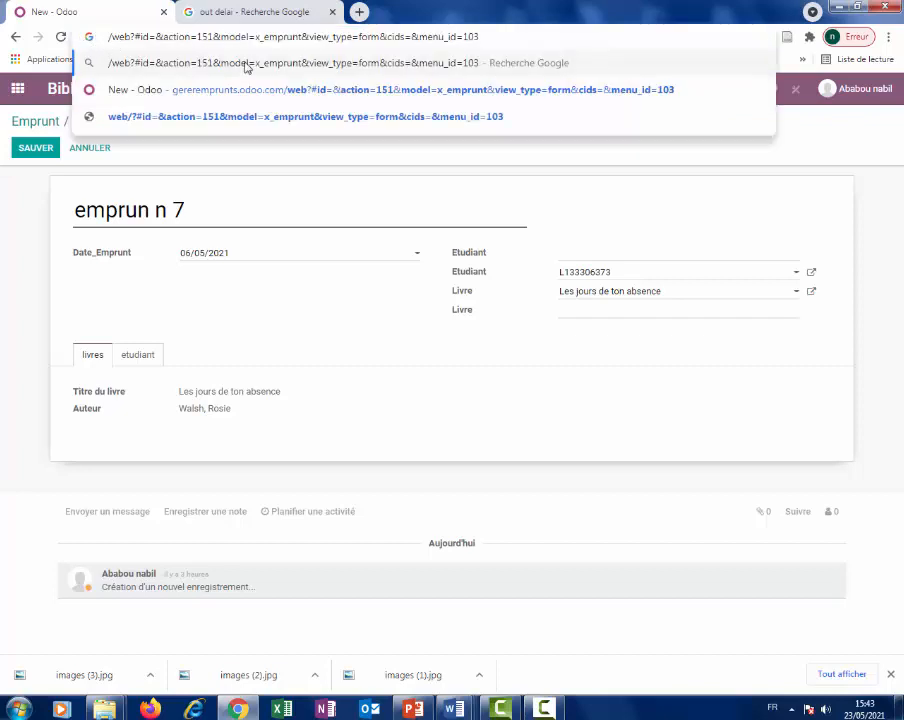
click(230, 12)
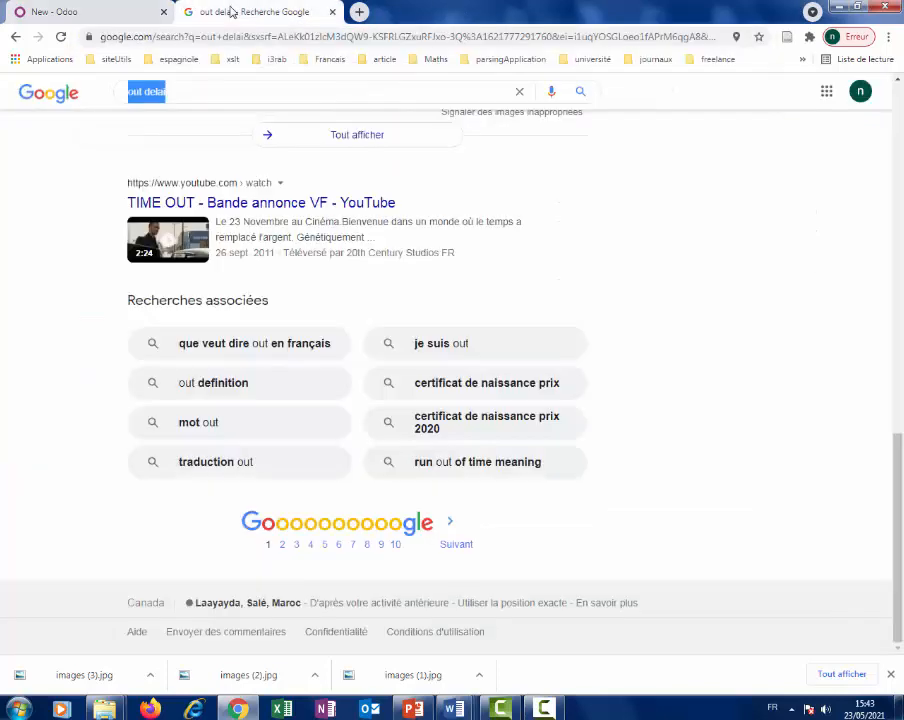
click(254, 33)
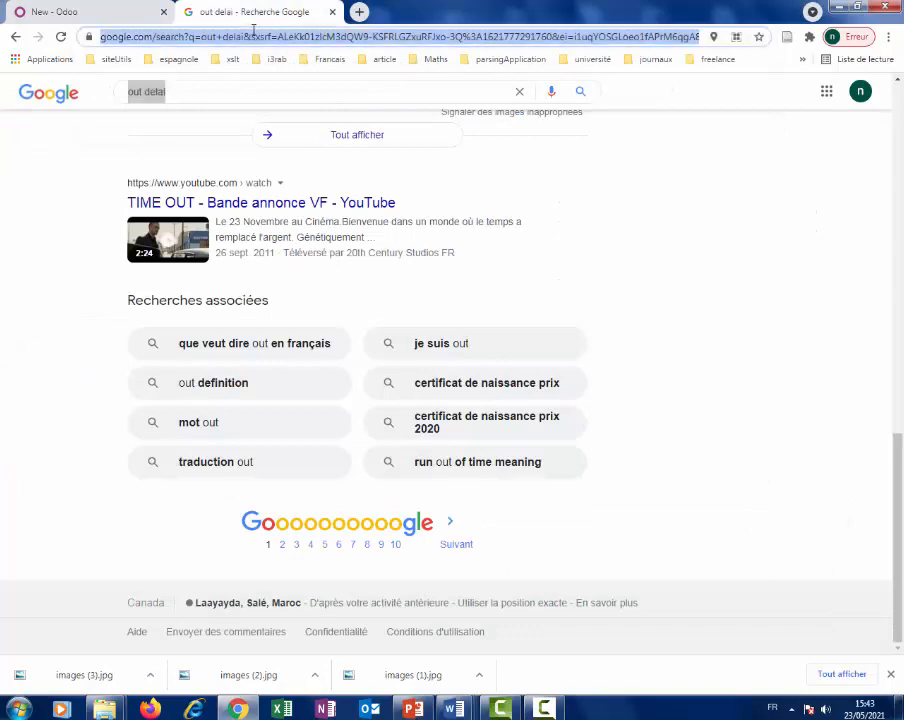
text(google)
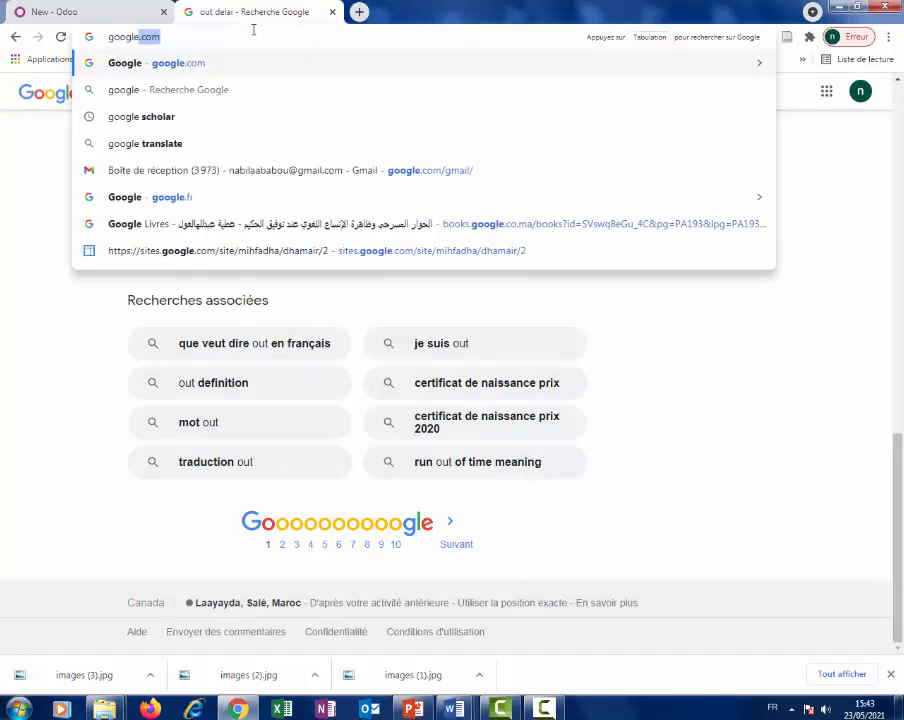
key(Return)
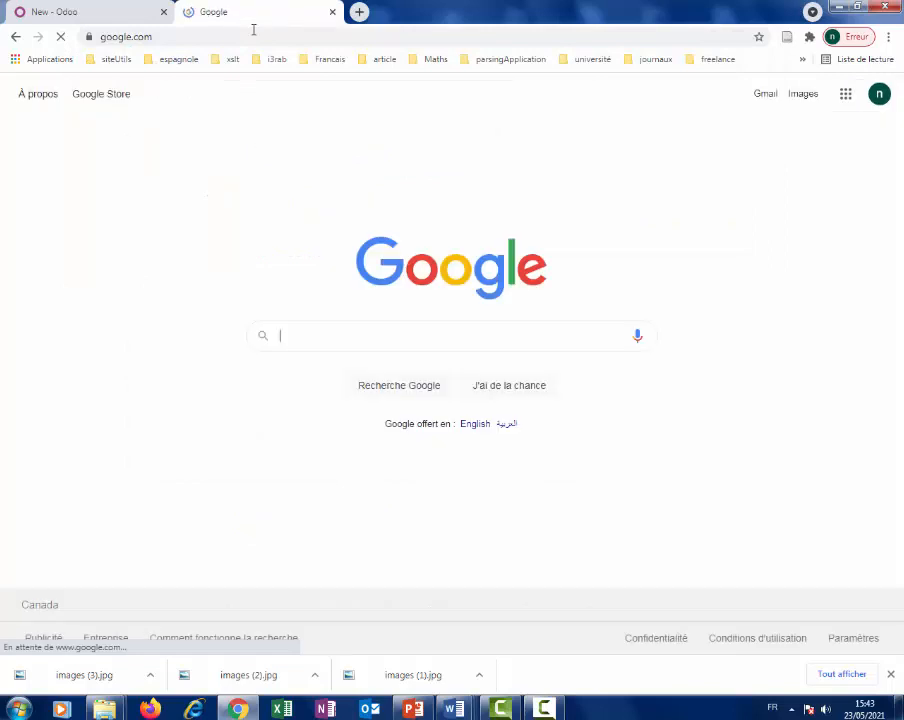
click(254, 36)
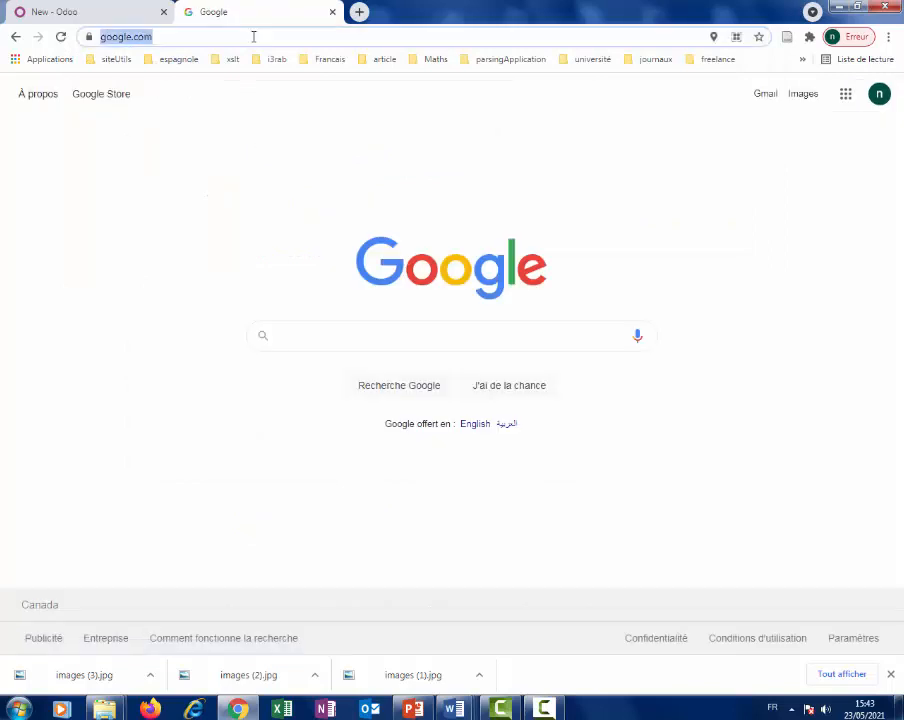
key(ctrl+v)
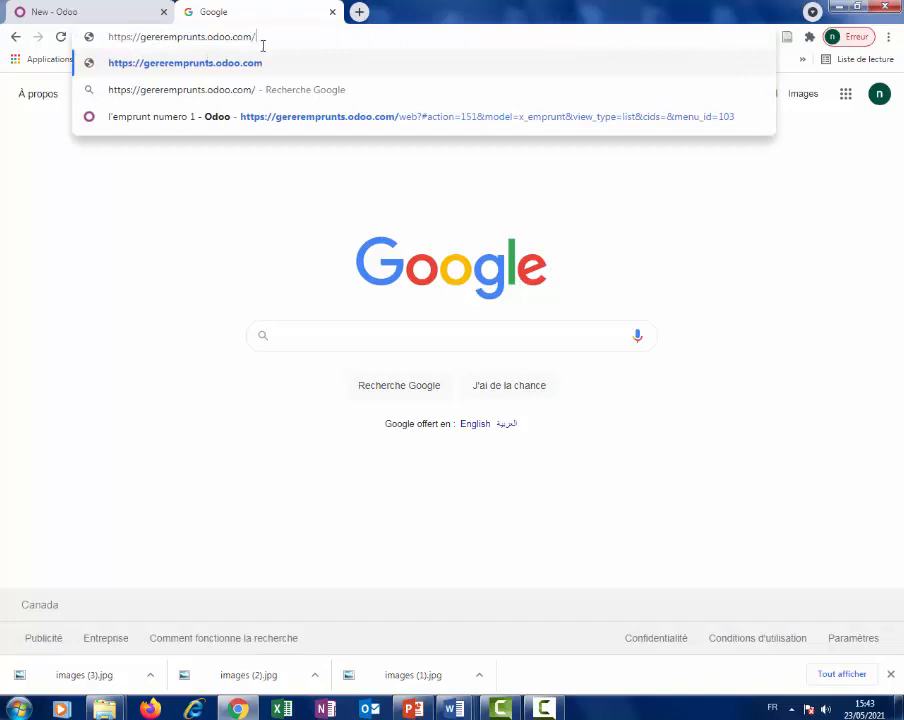
key(Return)
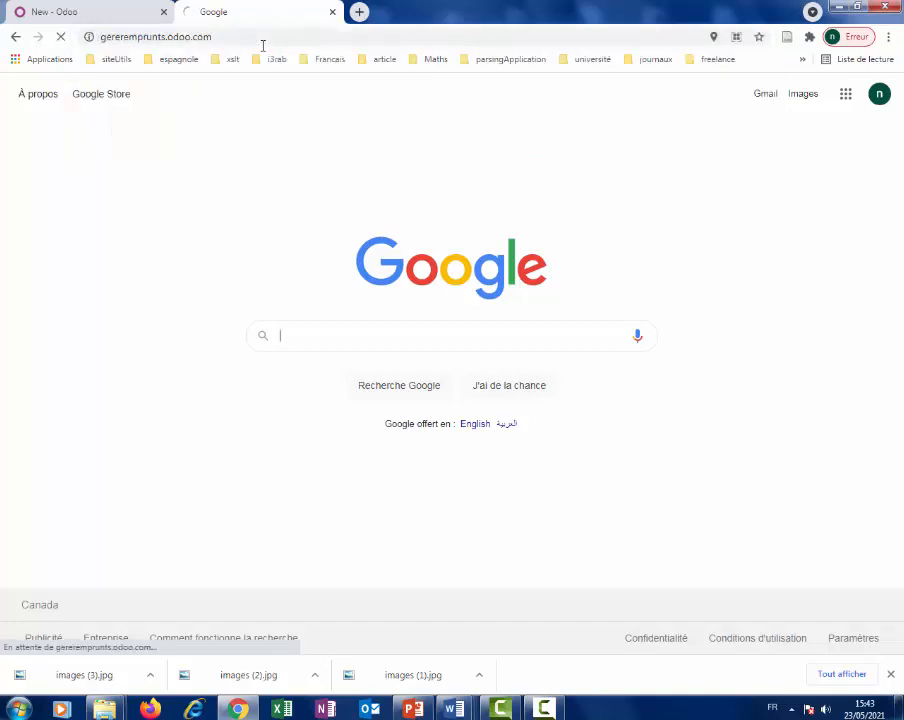